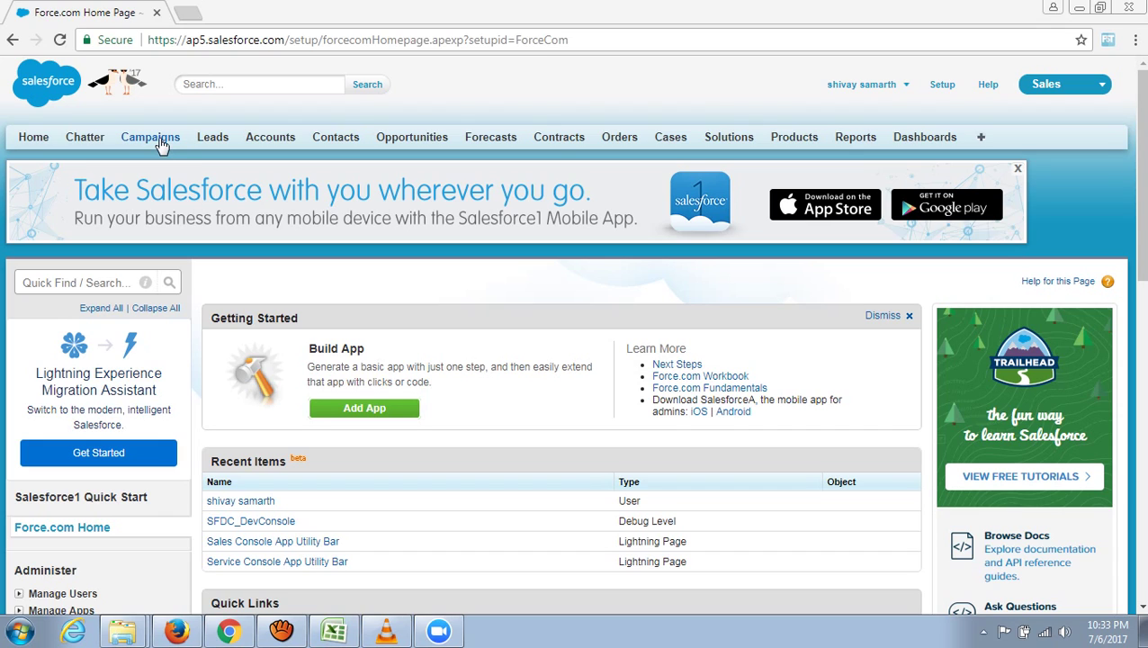
- Switch to the Leads tab to show the Leads Home page
click(214, 144)
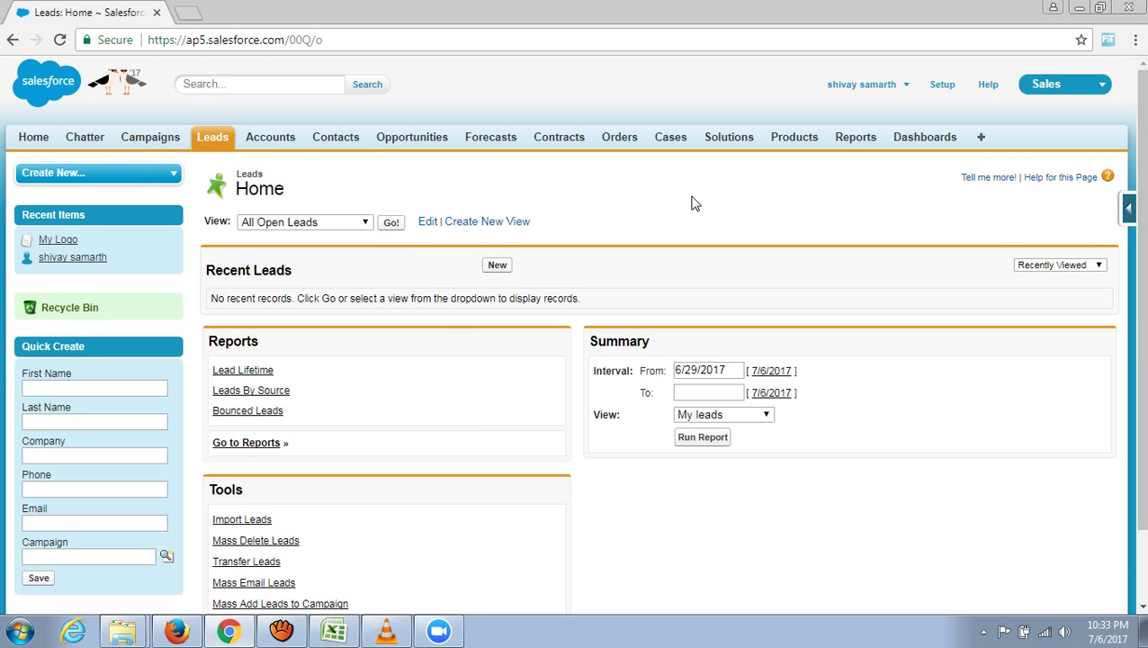
click(1089, 94)
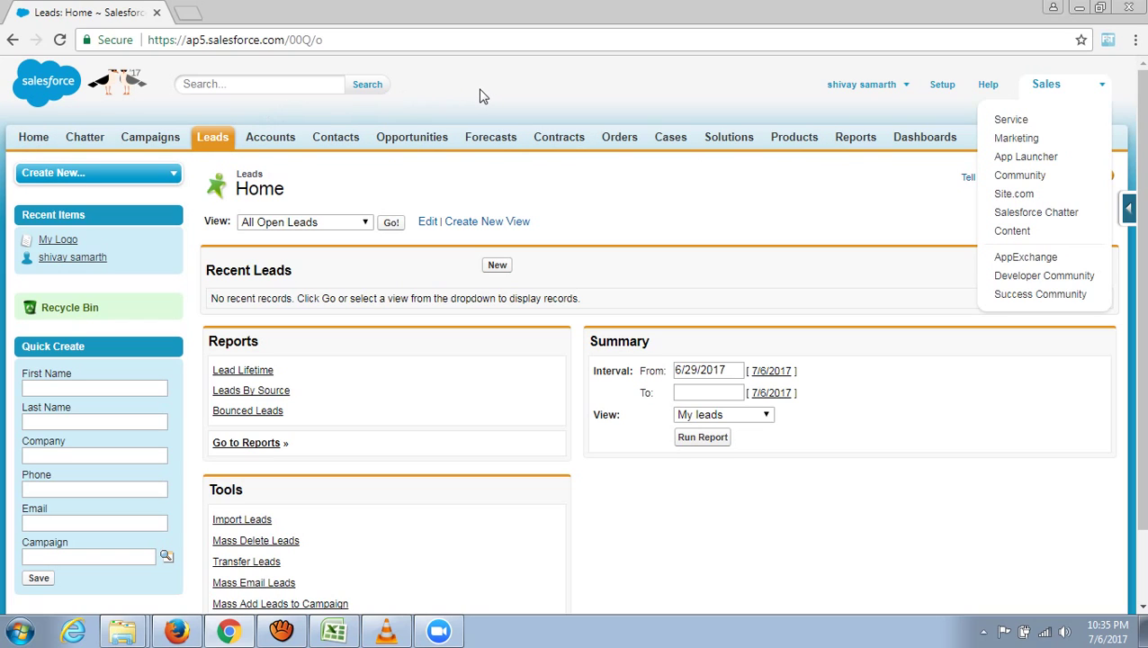
click(568, 94)
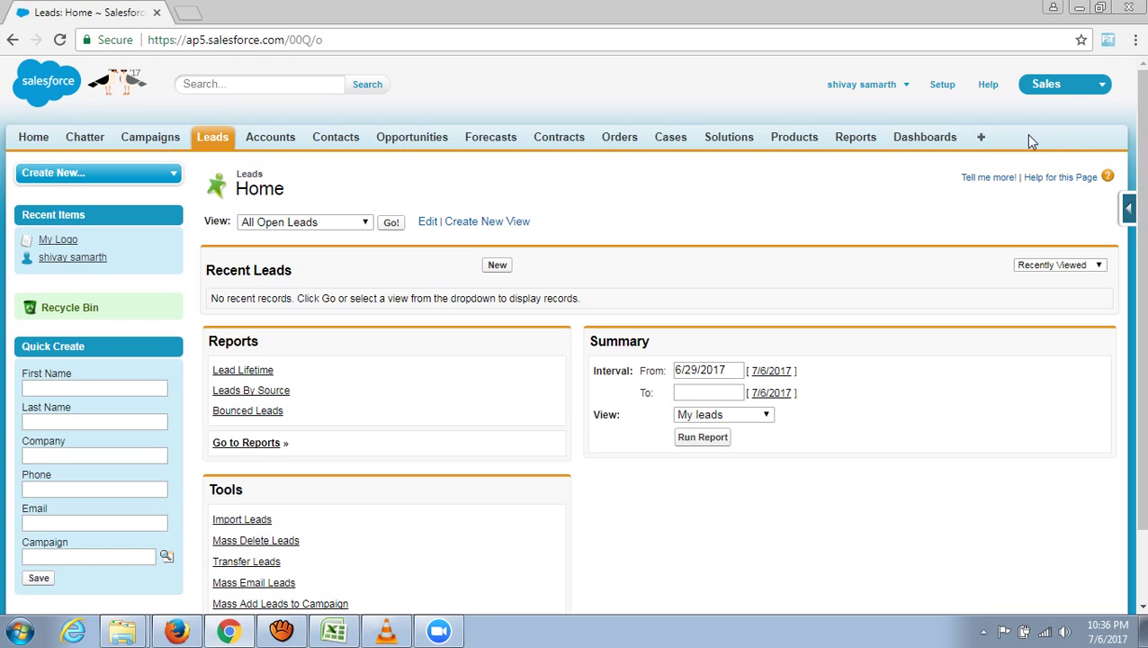
- Open the Documents home page from the All Tabs list
click(981, 143)
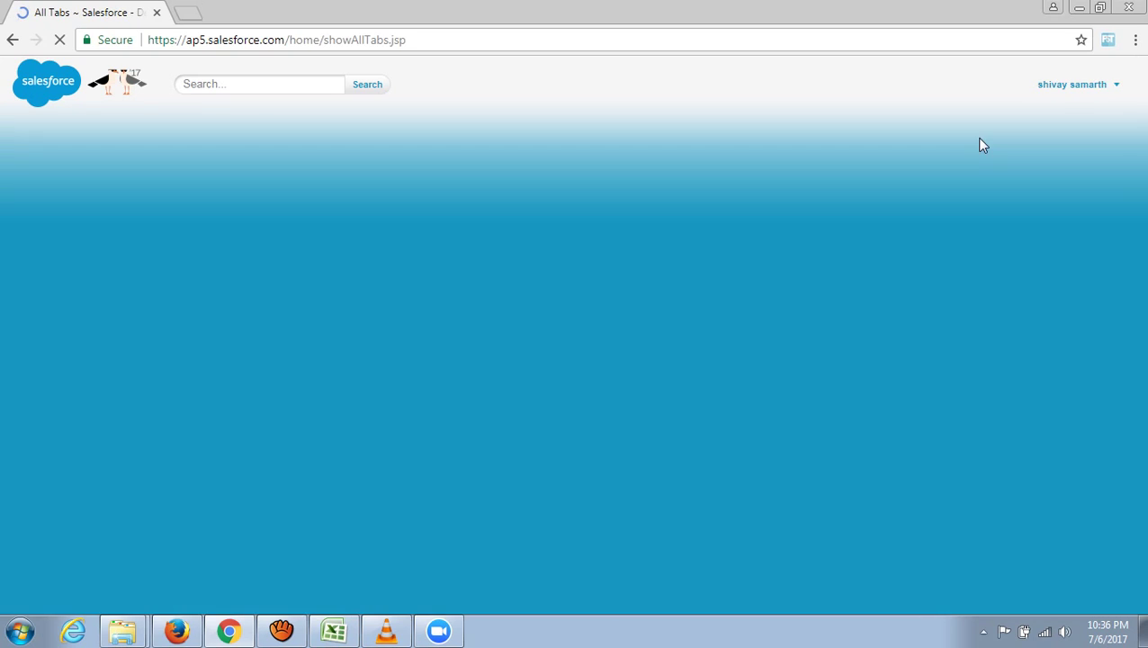
scroll(857, 310, down, 3)
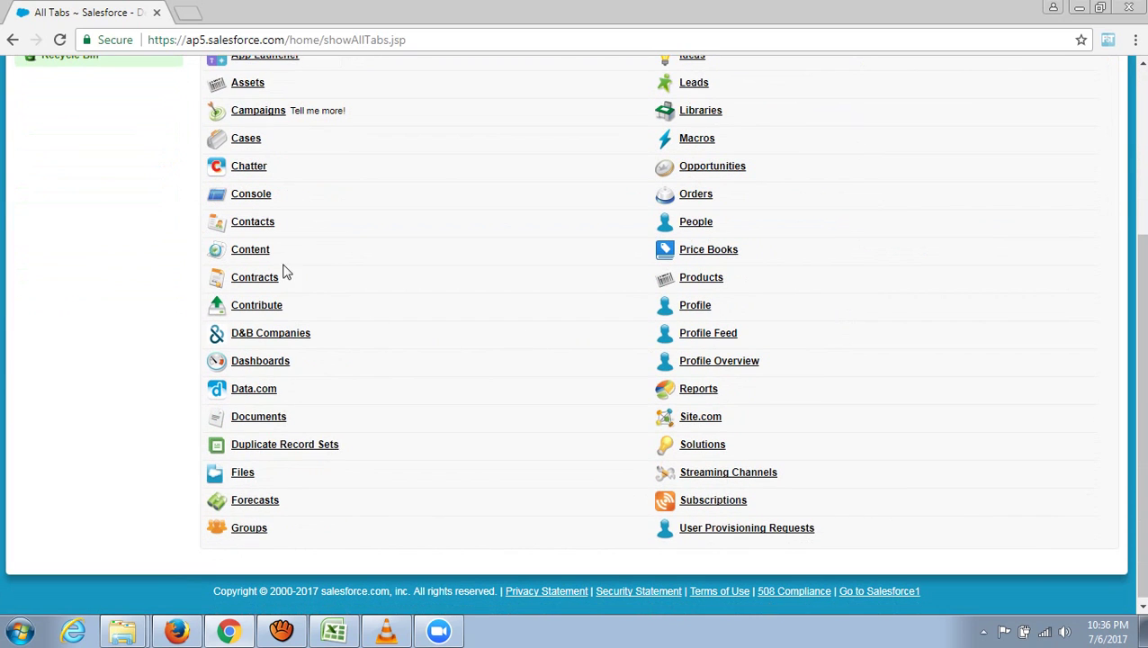
scroll(855, 287, up, 1)
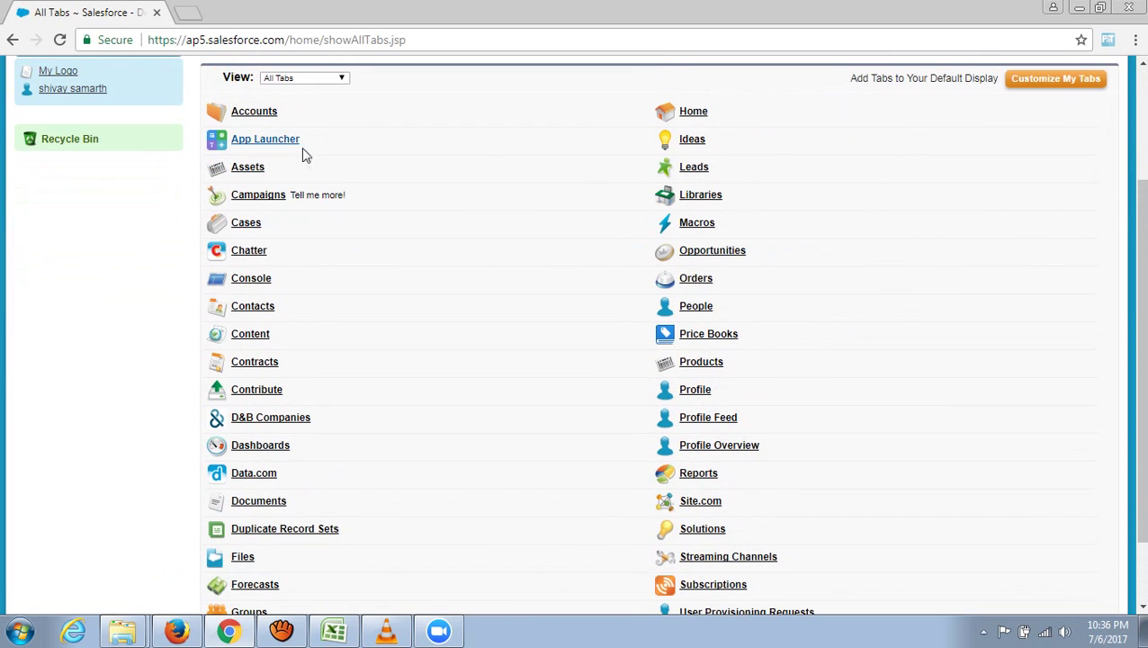
scroll(858, 288, down, 1)
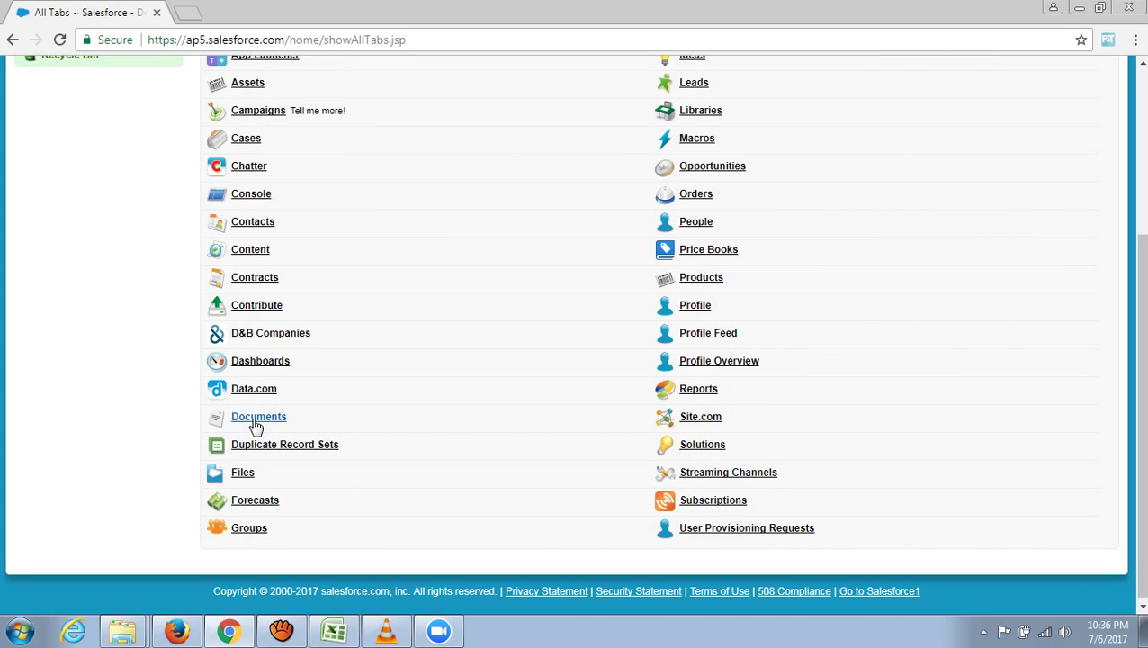
click(254, 418)
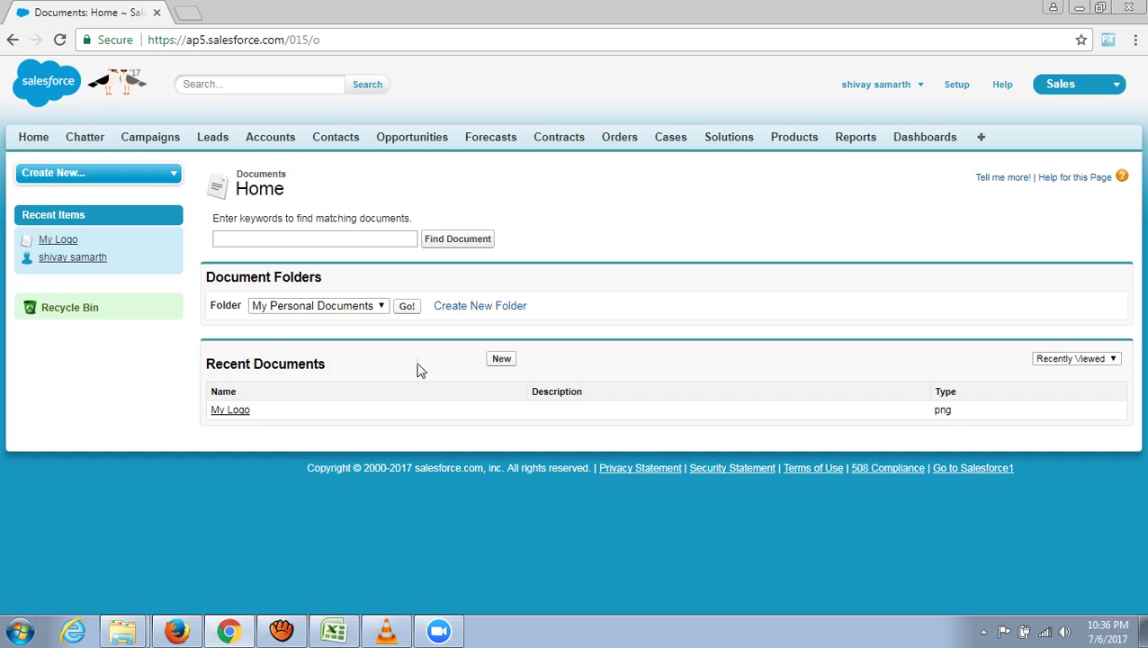
- Start a new document 'My App Logo' (unique name My_App_Logo) marked as an externally available image
click(502, 363)
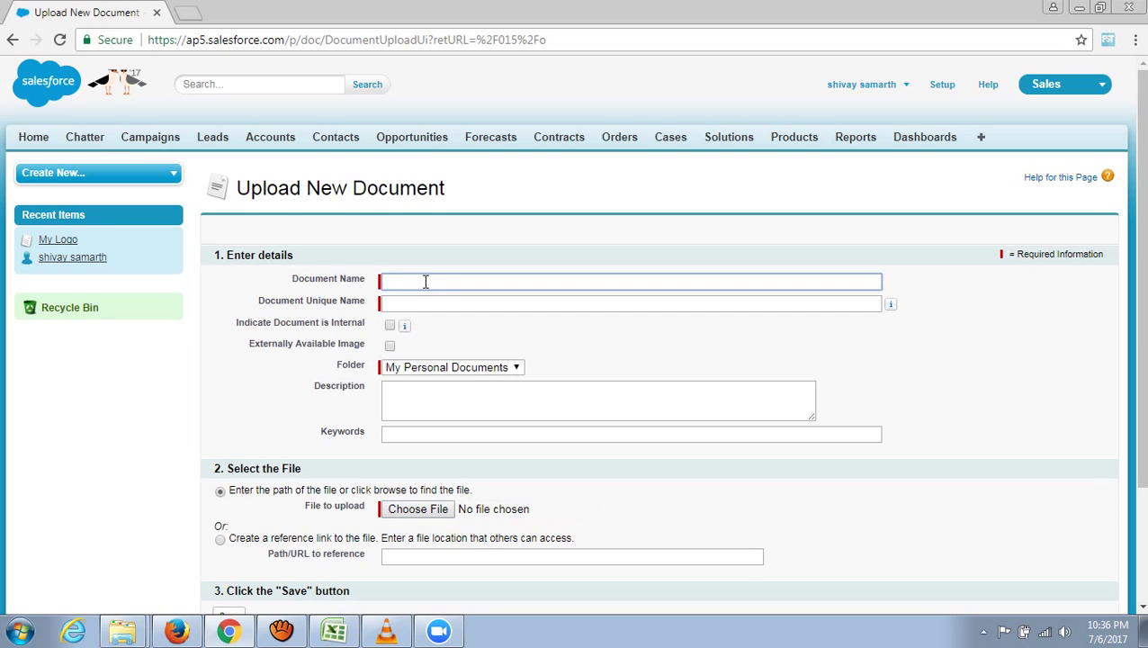
scroll(428, 287, down, 3)
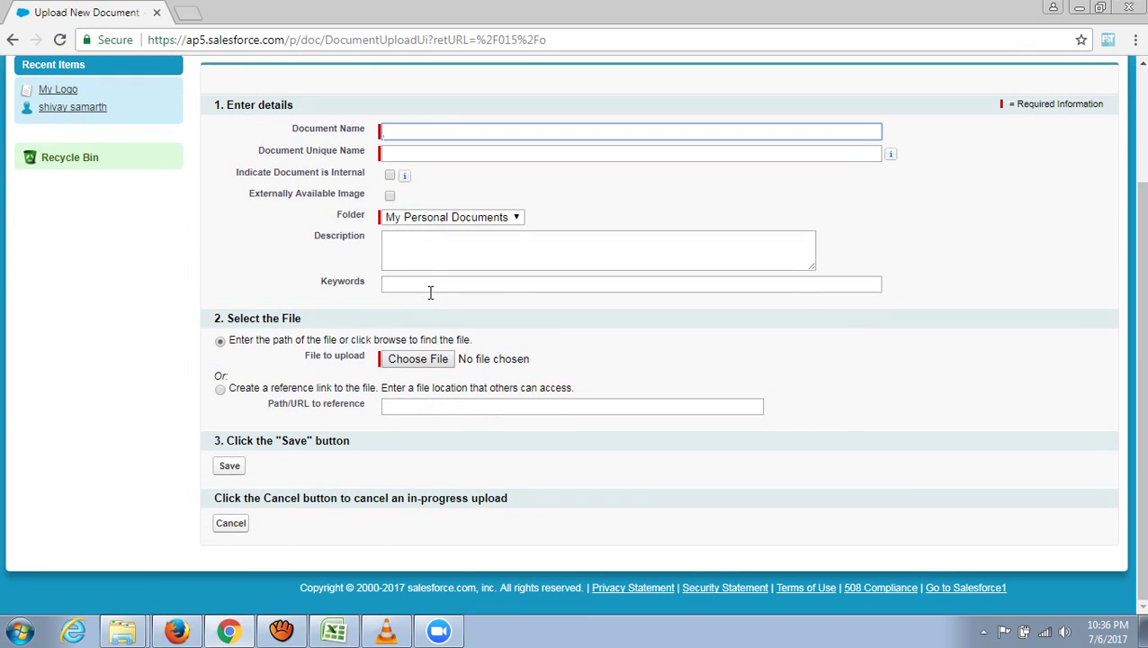
scroll(430, 290, up, 2)
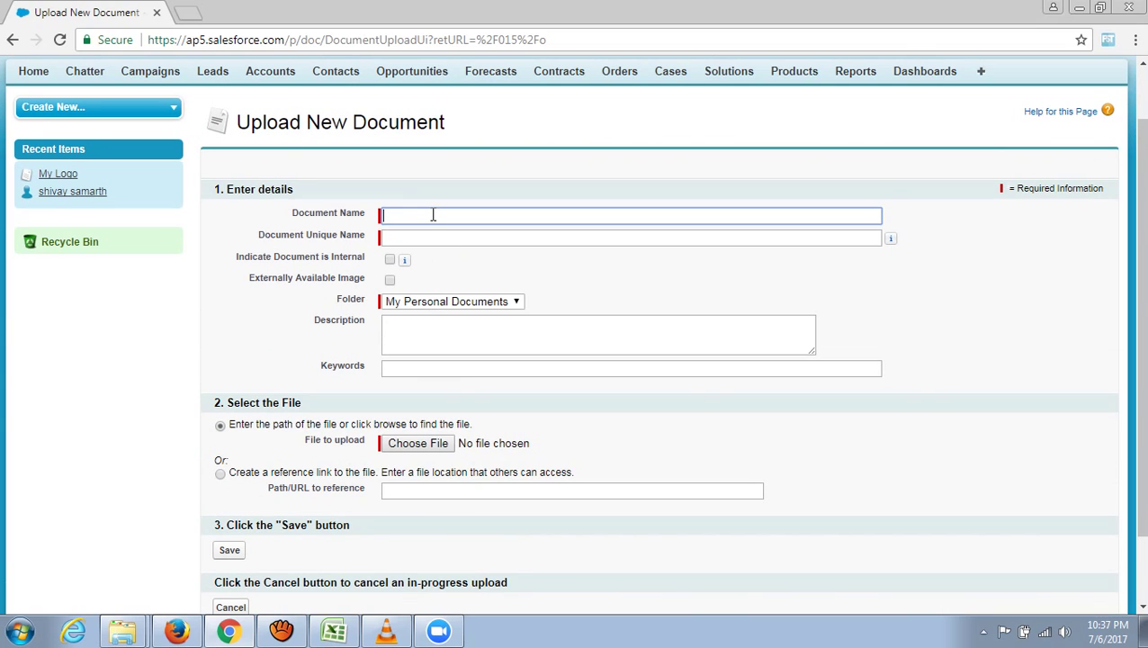
text(Mu)
key(BackSpace)
text(y App Logo)
click(404, 238)
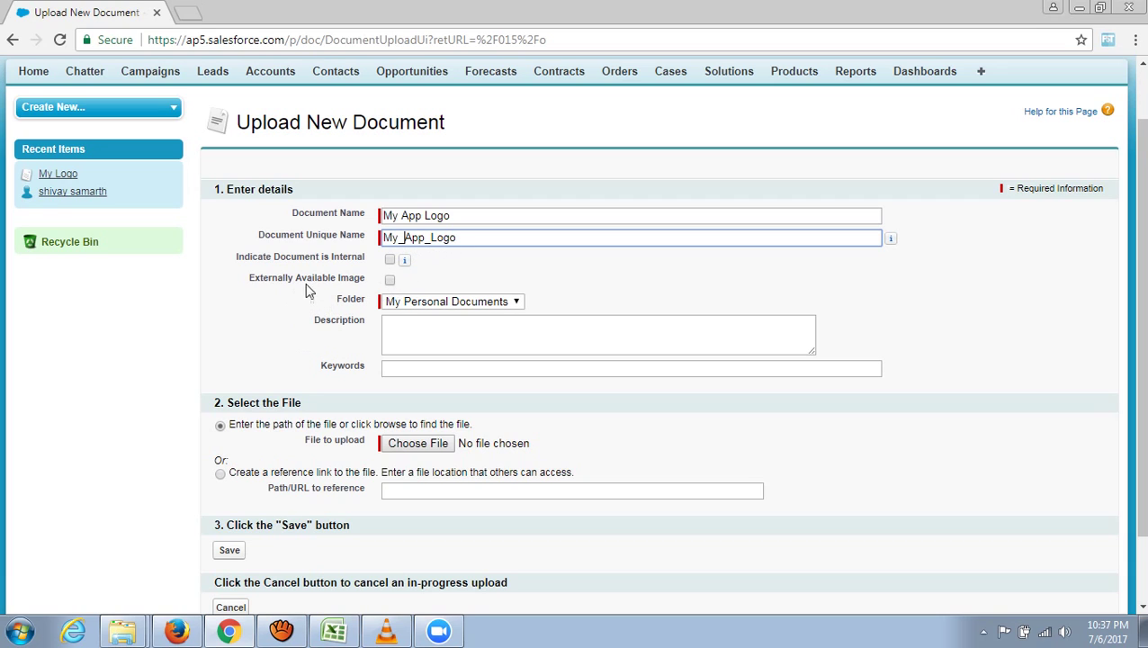
click(391, 281)
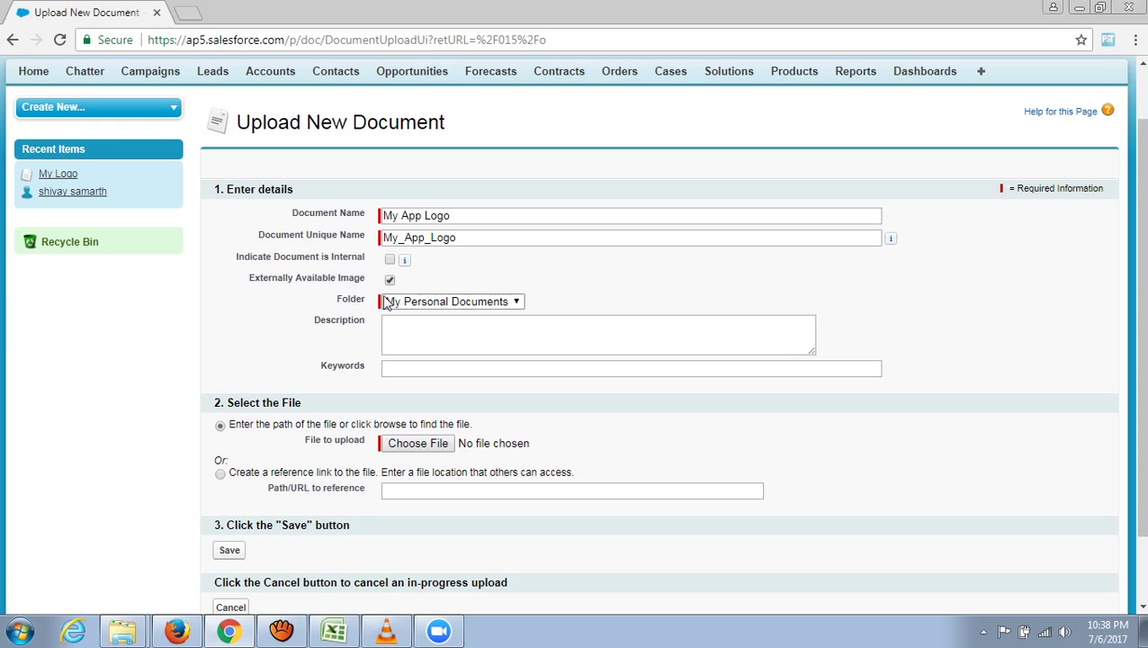
scroll(941, 344, down, 2)
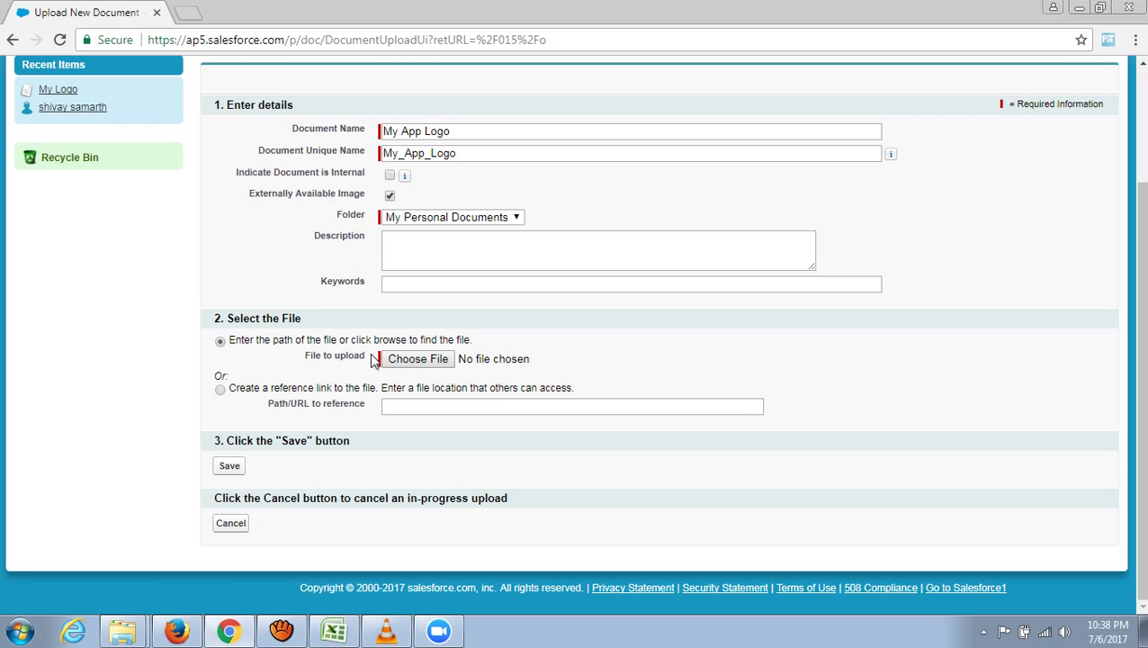
- Attach logo.png from the Desktop to the document and save it
click(429, 359)
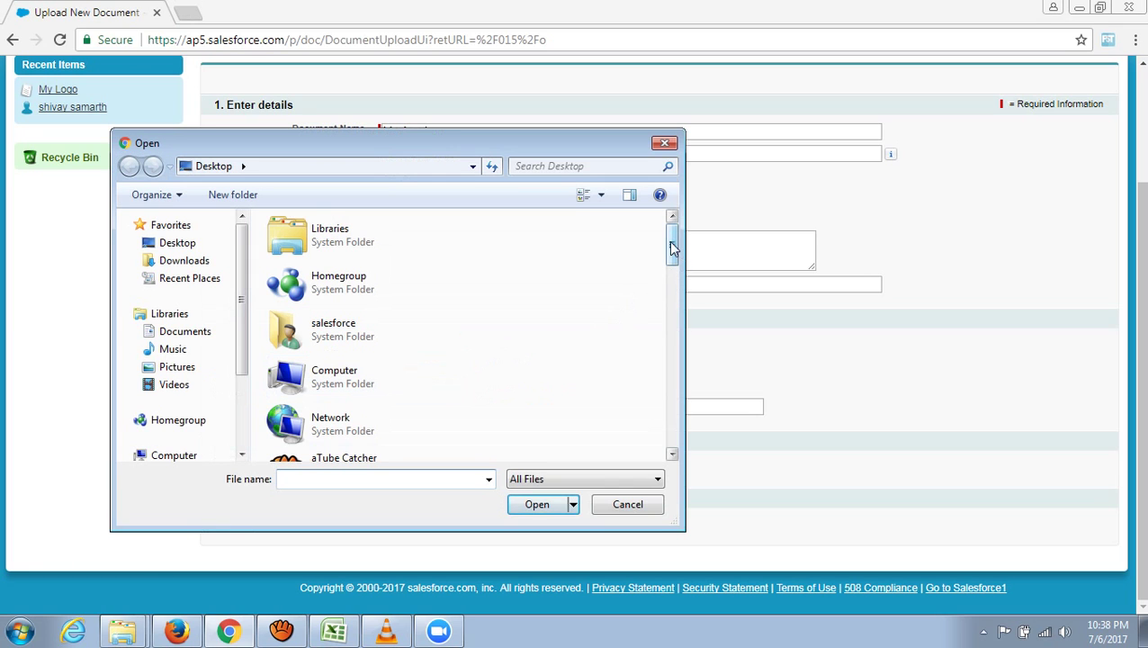
drag(672, 248, 649, 403)
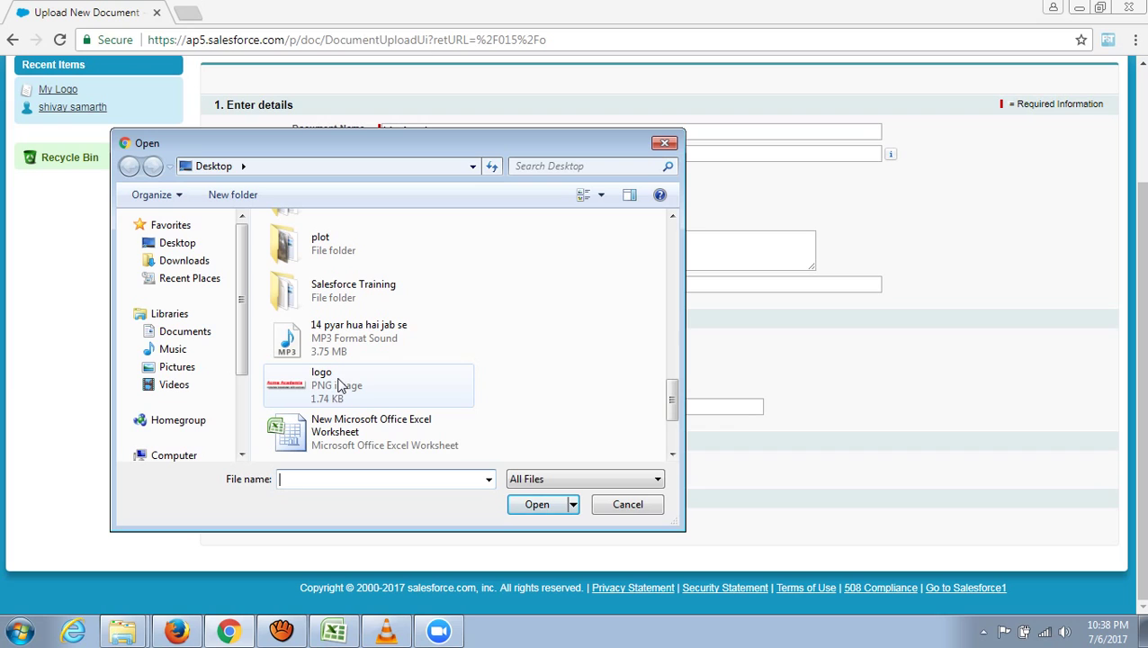
click(340, 385)
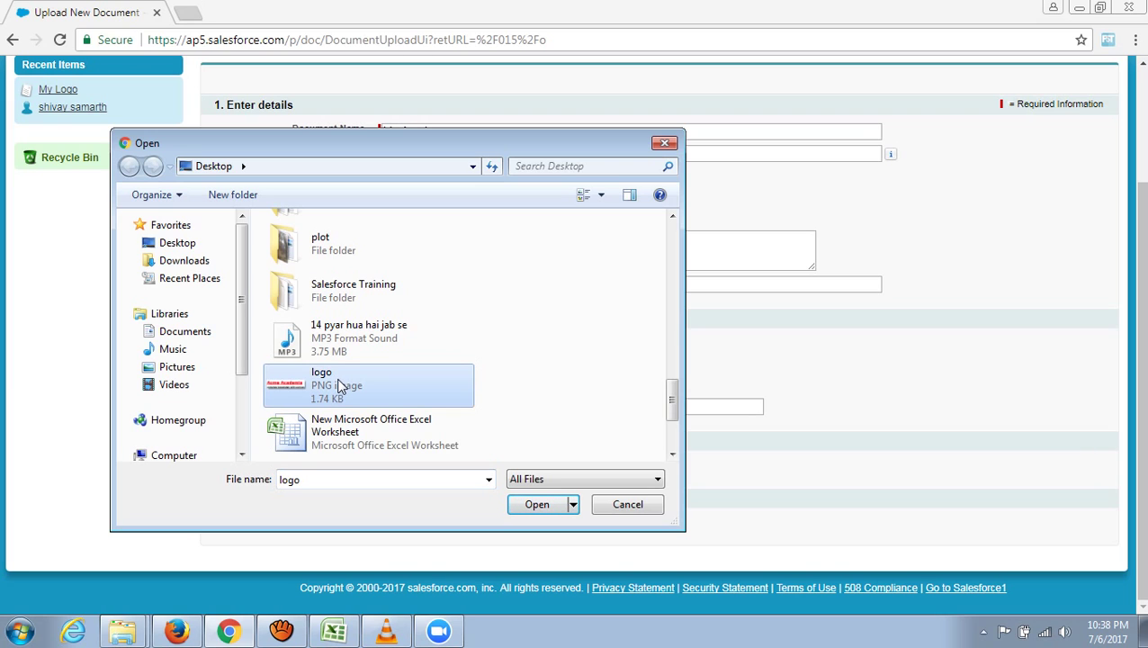
click(537, 504)
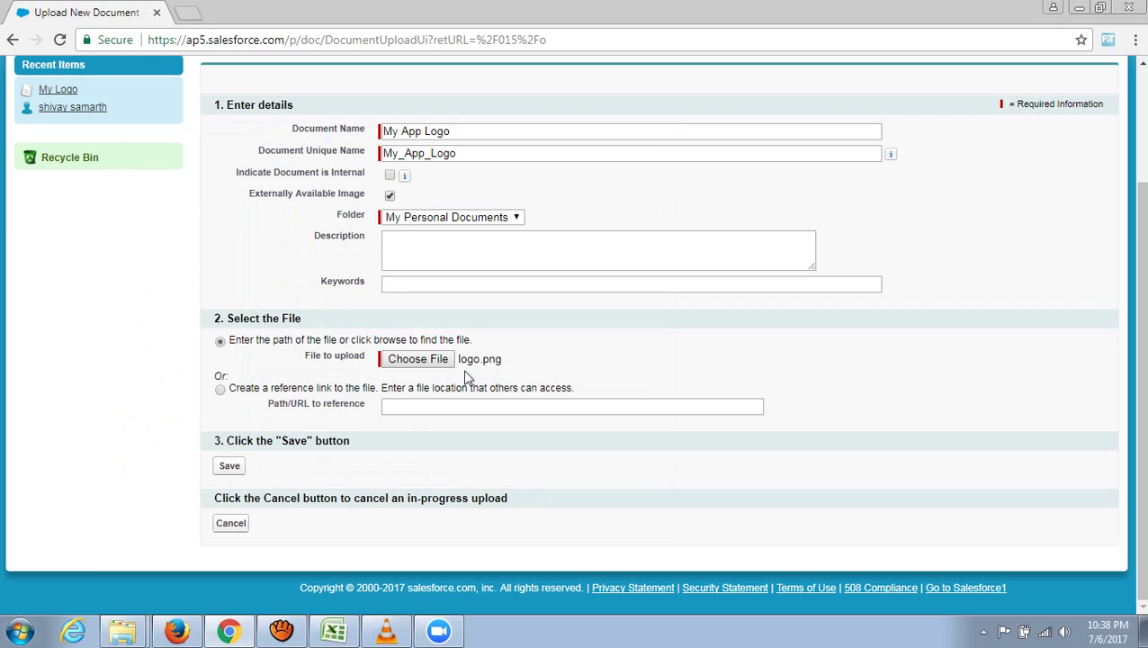
click(230, 468)
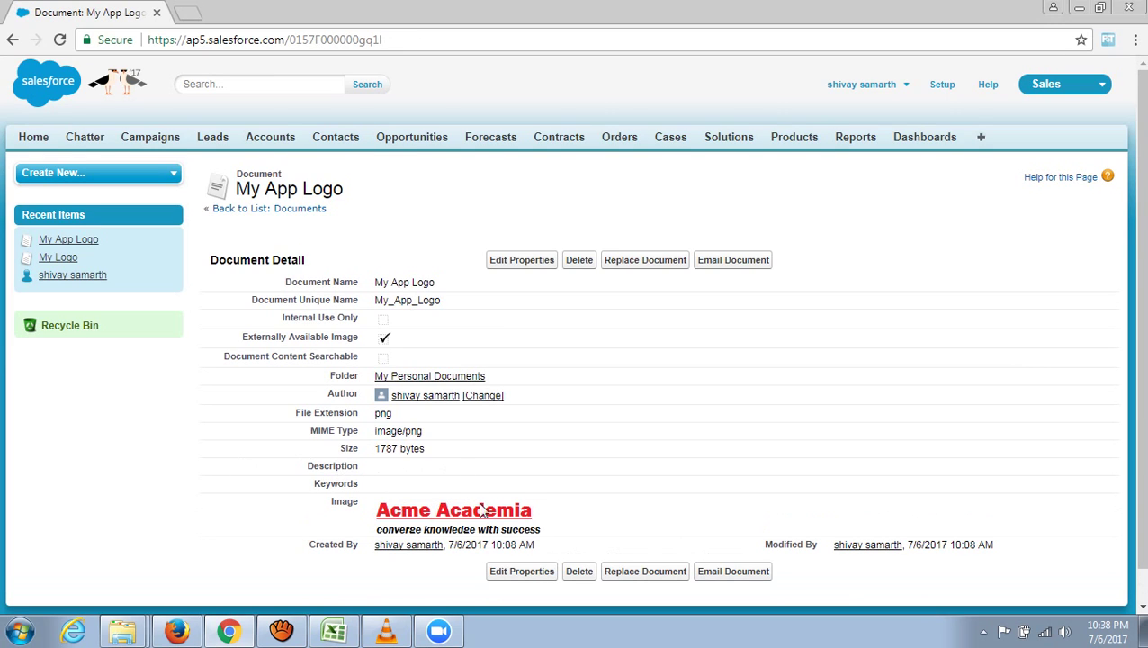
- Scroll through the My App Logo detail page to view its Acme Academia logo preview
scroll(522, 495, down, 1)
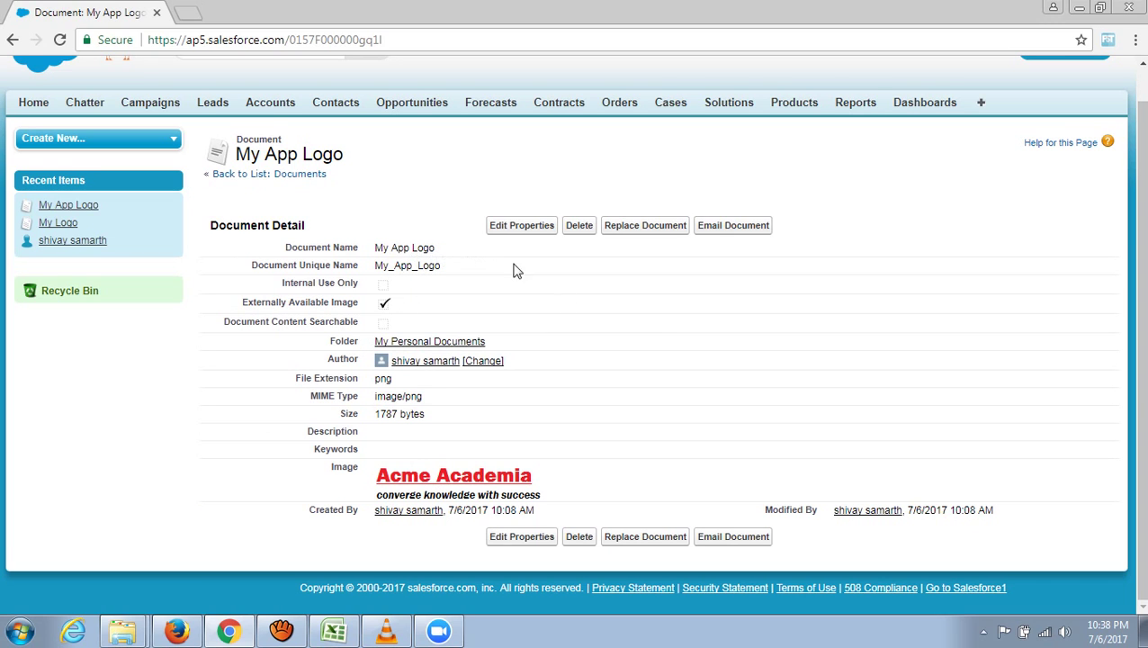
scroll(595, 329, up, 1)
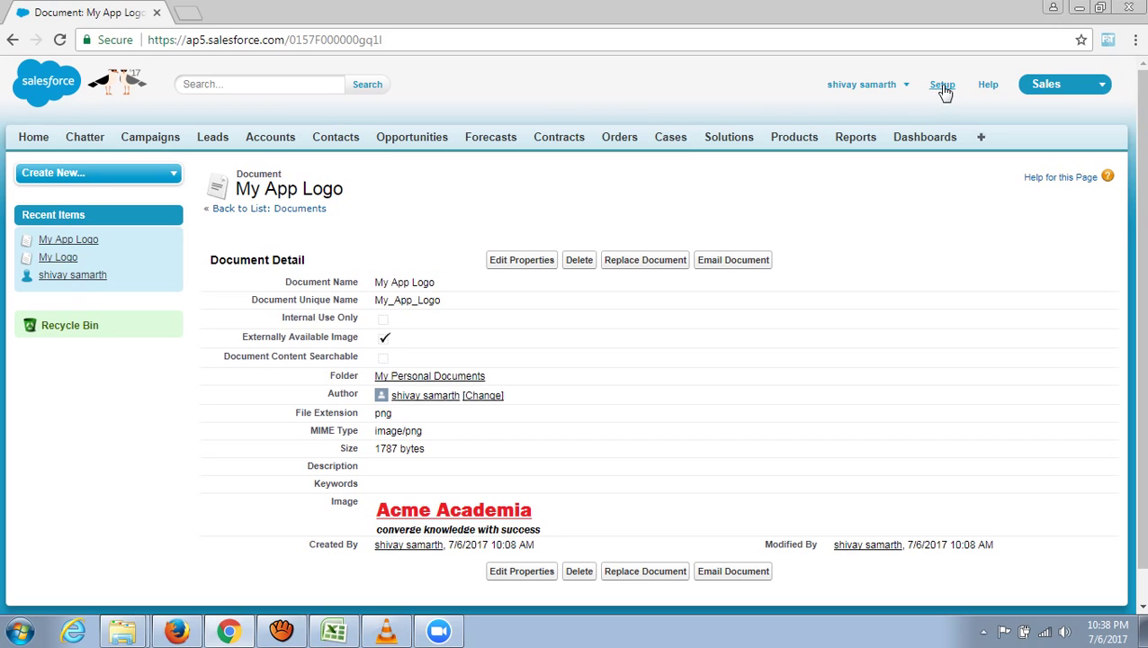
- Go to Setup and scroll the side menu down to the Build section
click(944, 92)
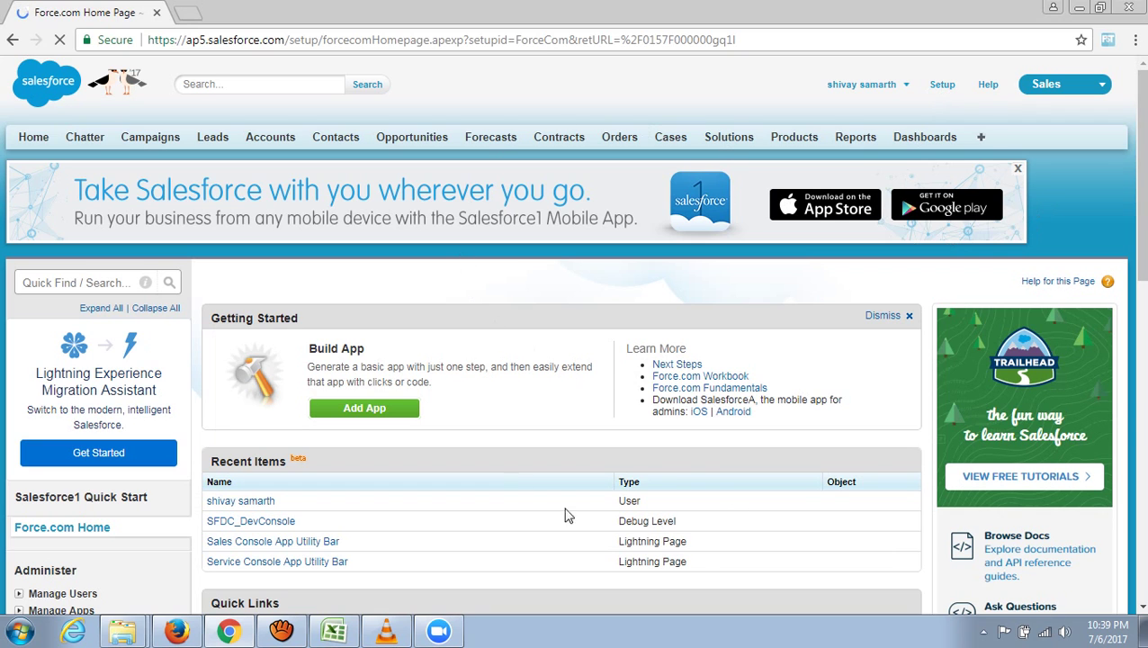
scroll(461, 472, down, 2)
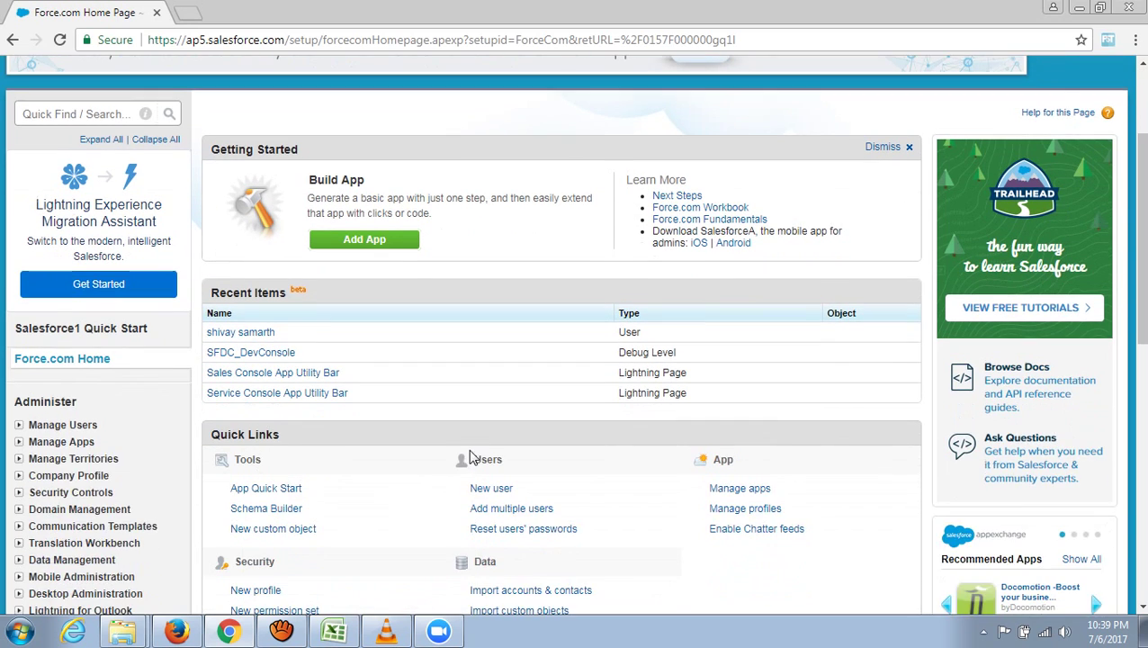
scroll(470, 458, down, 1)
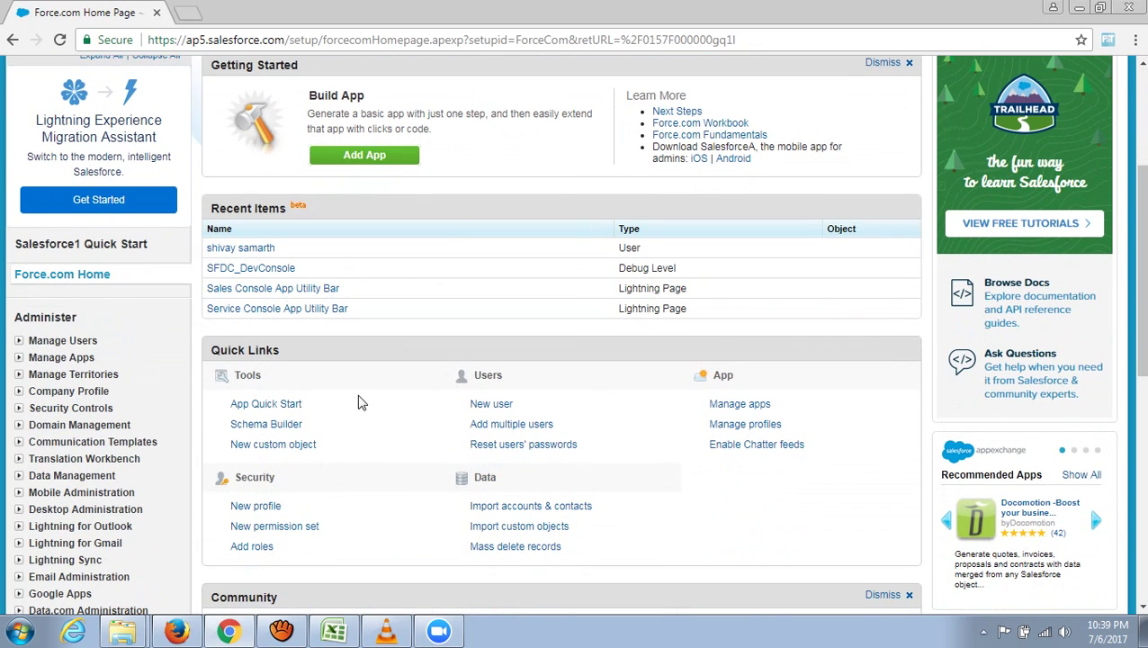
scroll(359, 402, down, 1)
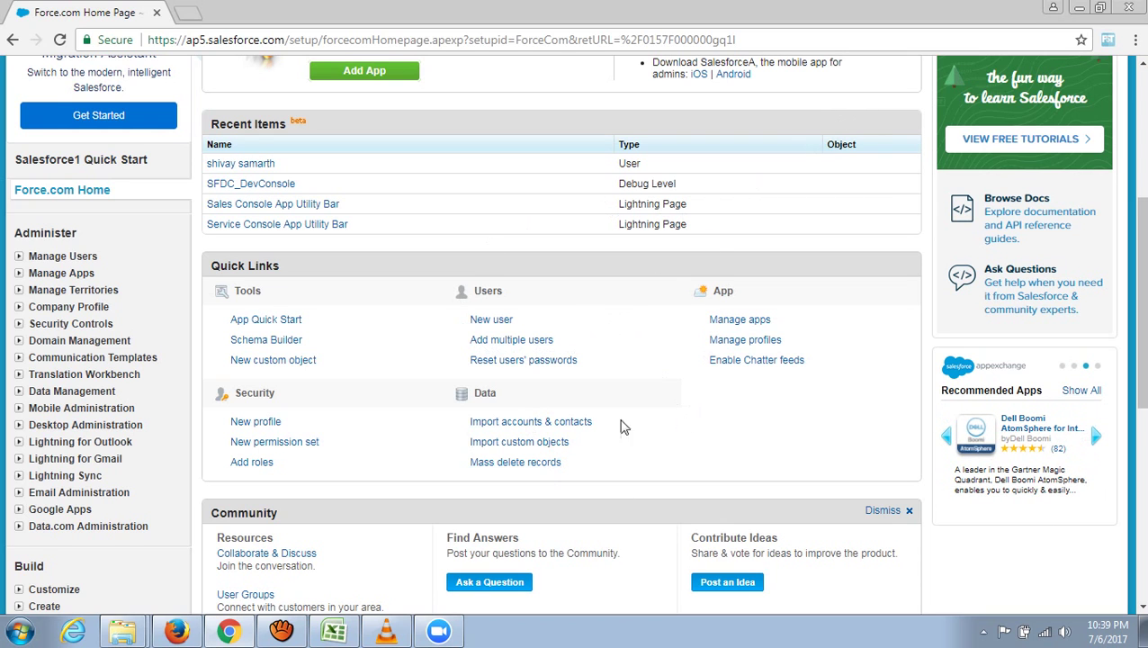
scroll(686, 367, down, 2)
scroll(641, 381, up, 6)
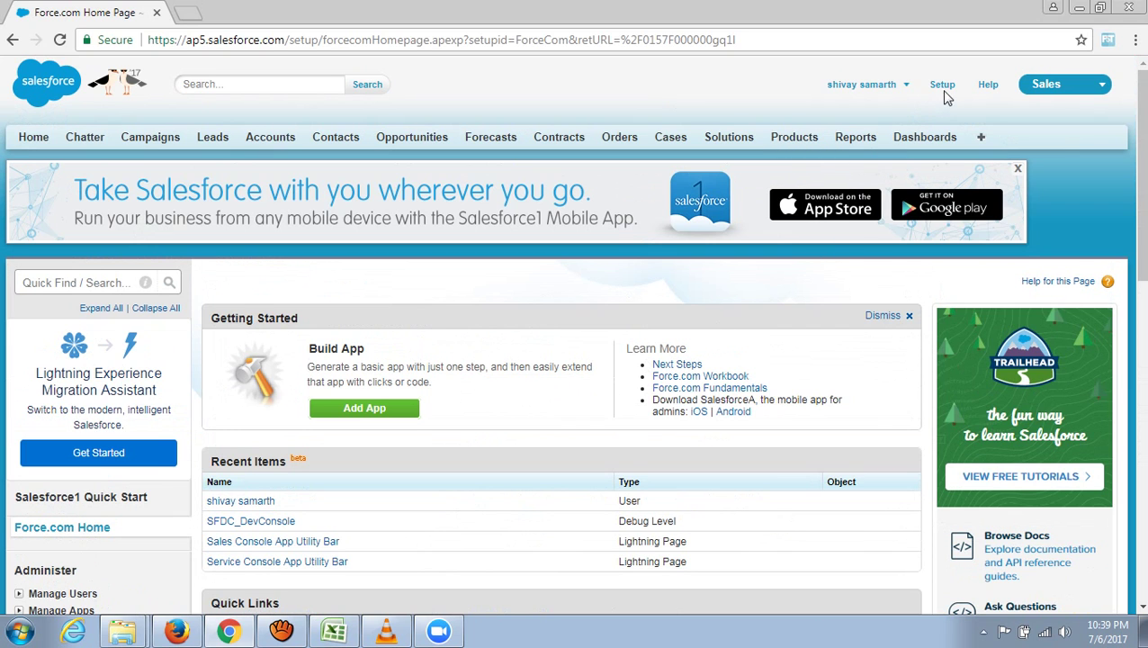
scroll(436, 474, down, 6)
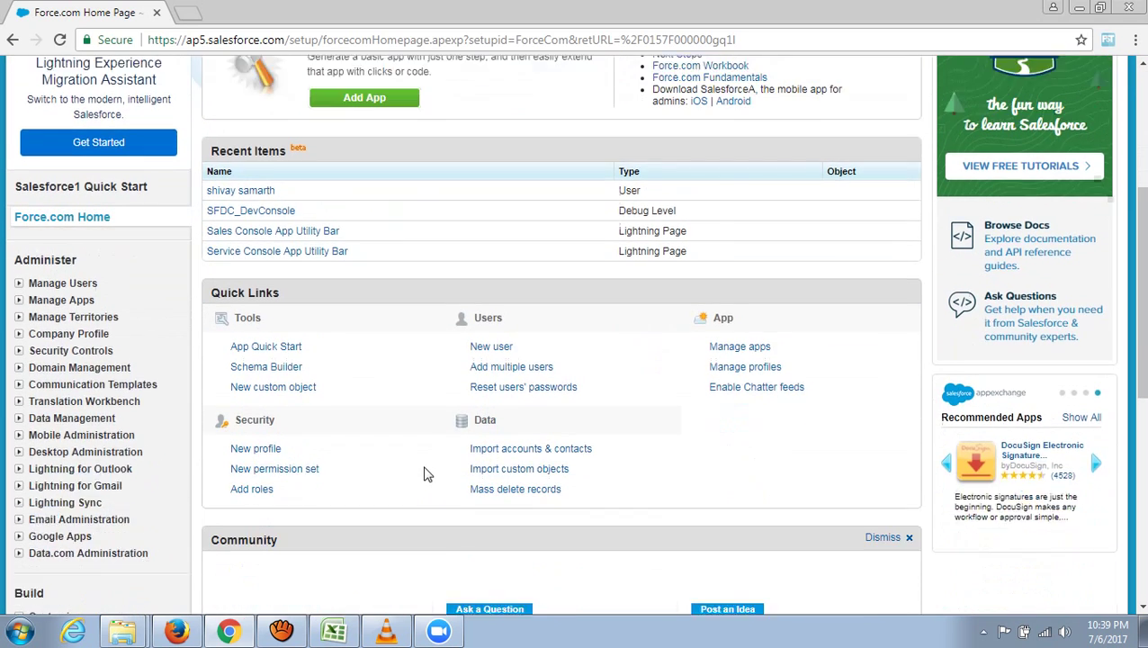
scroll(423, 459, down, 1)
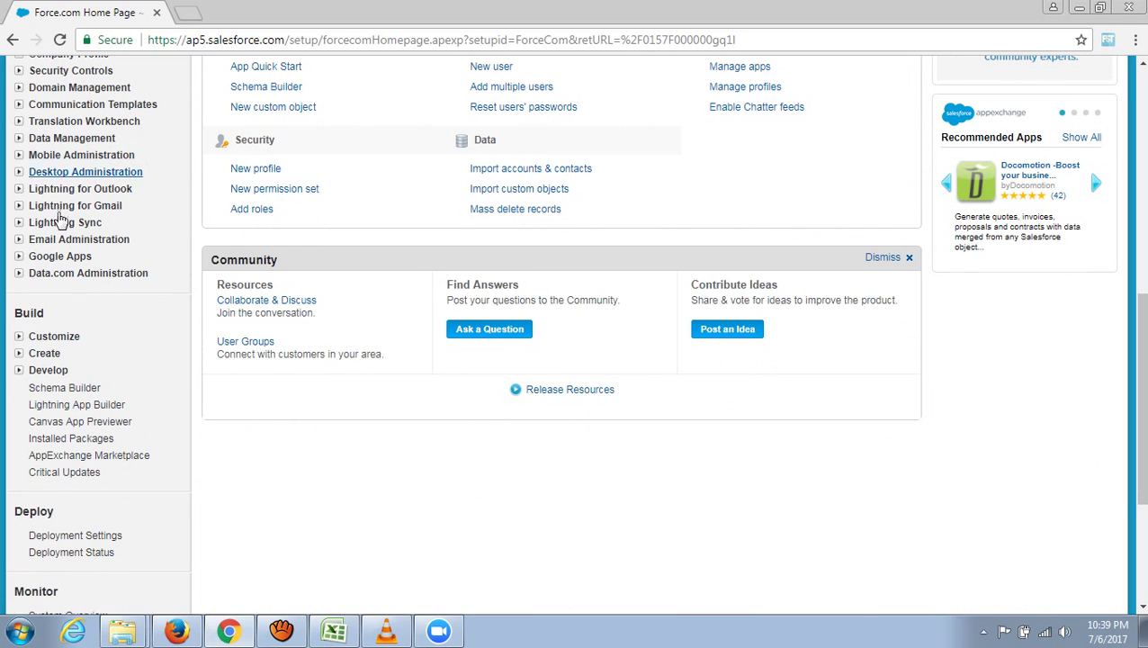
scroll(40, 323, up, 2)
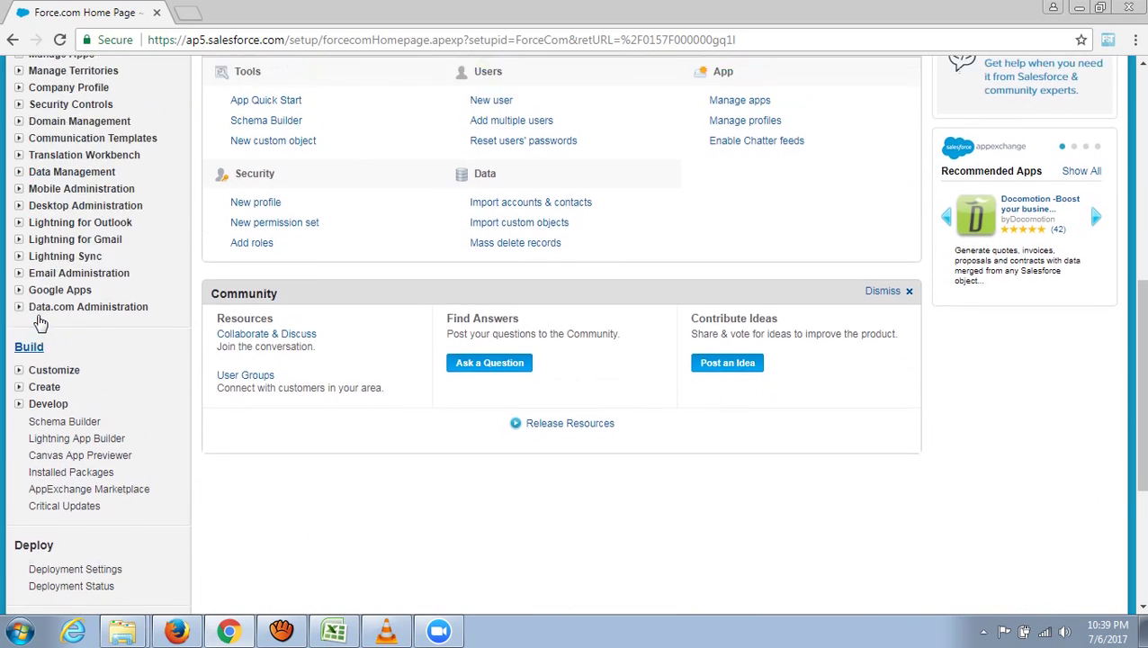
scroll(40, 328, down, 1)
scroll(39, 339, down, 1)
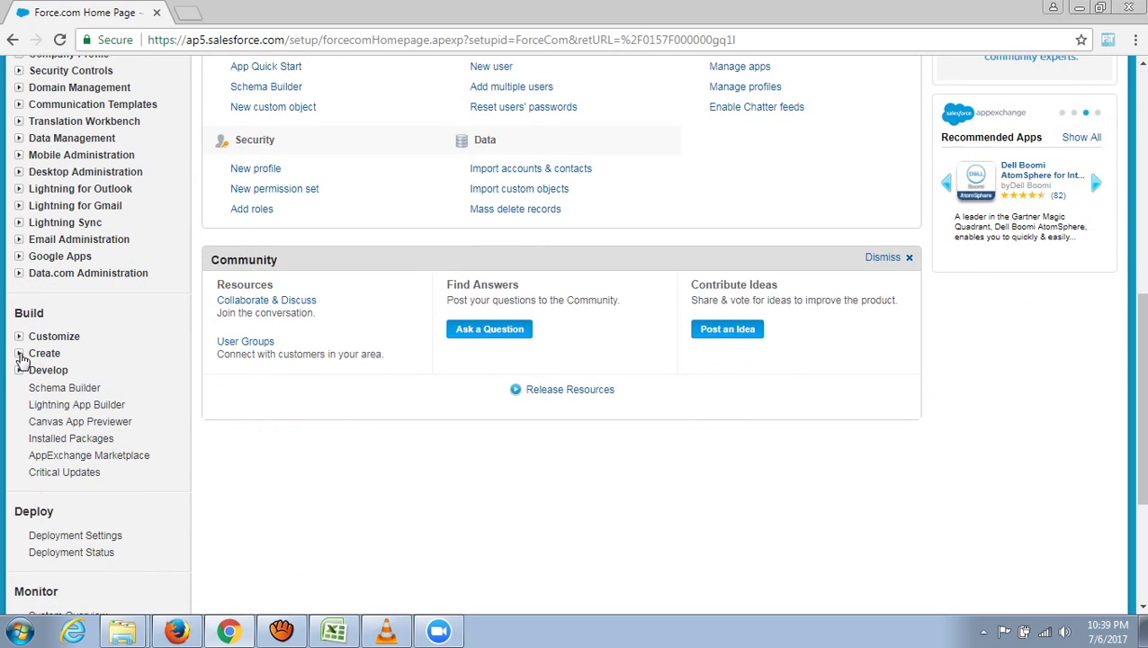
- Expand Build > Create and open the Apps list page
click(20, 355)
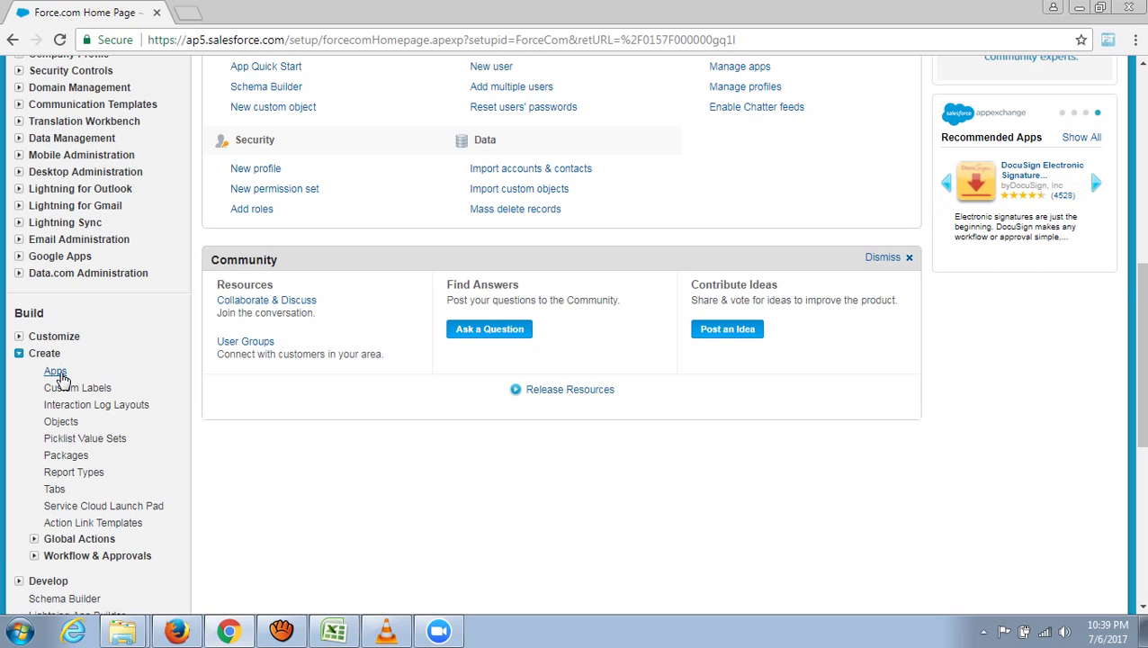
click(55, 371)
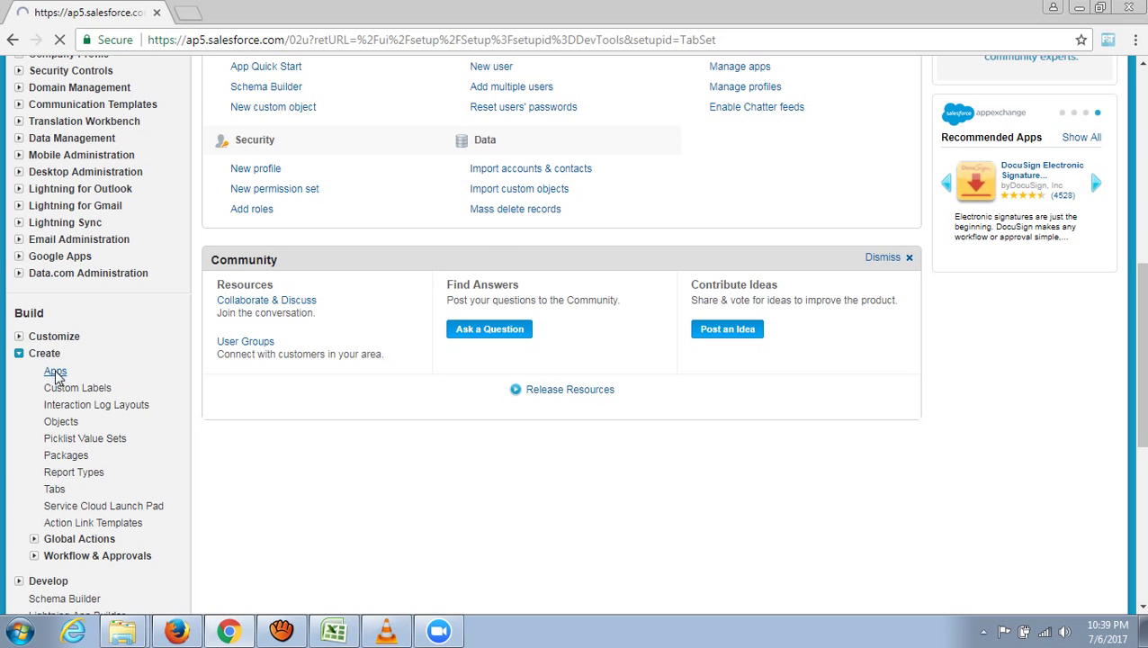
scroll(483, 486, down, 3)
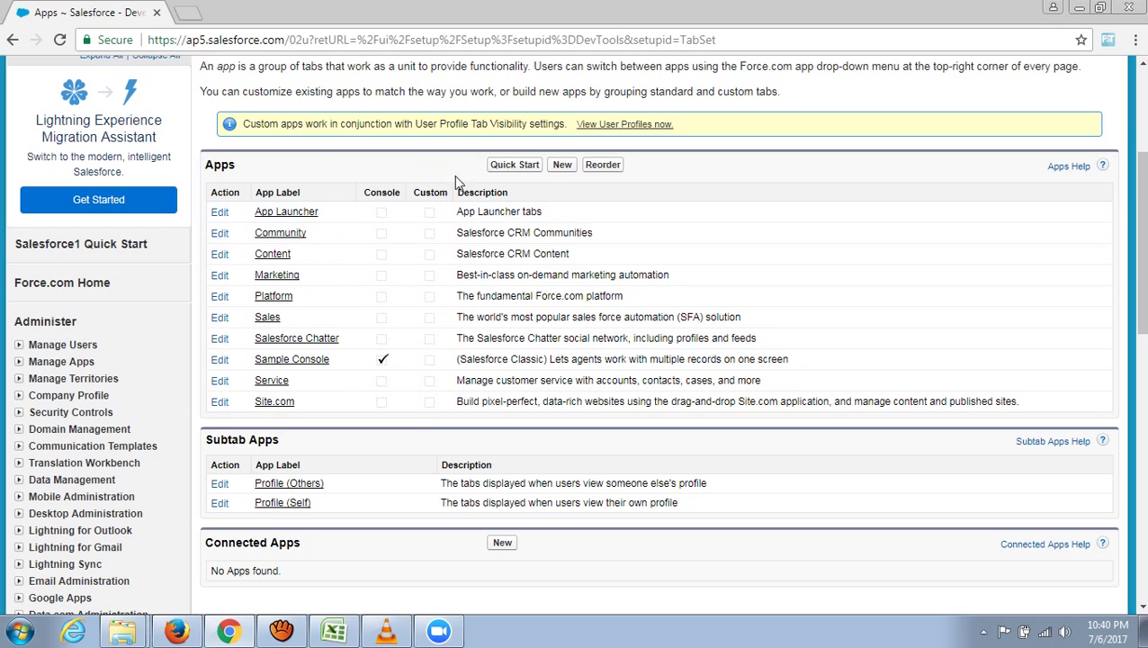
- Begin a new app in the Apps section, keeping Custom app as the type
click(561, 167)
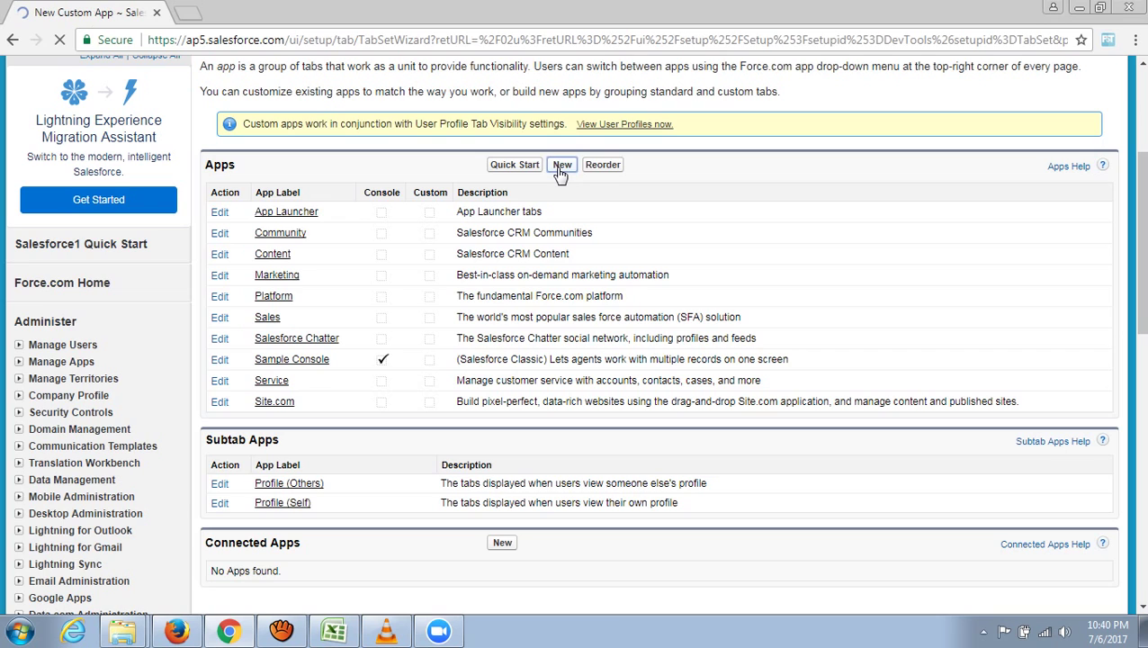
scroll(541, 432, down, 2)
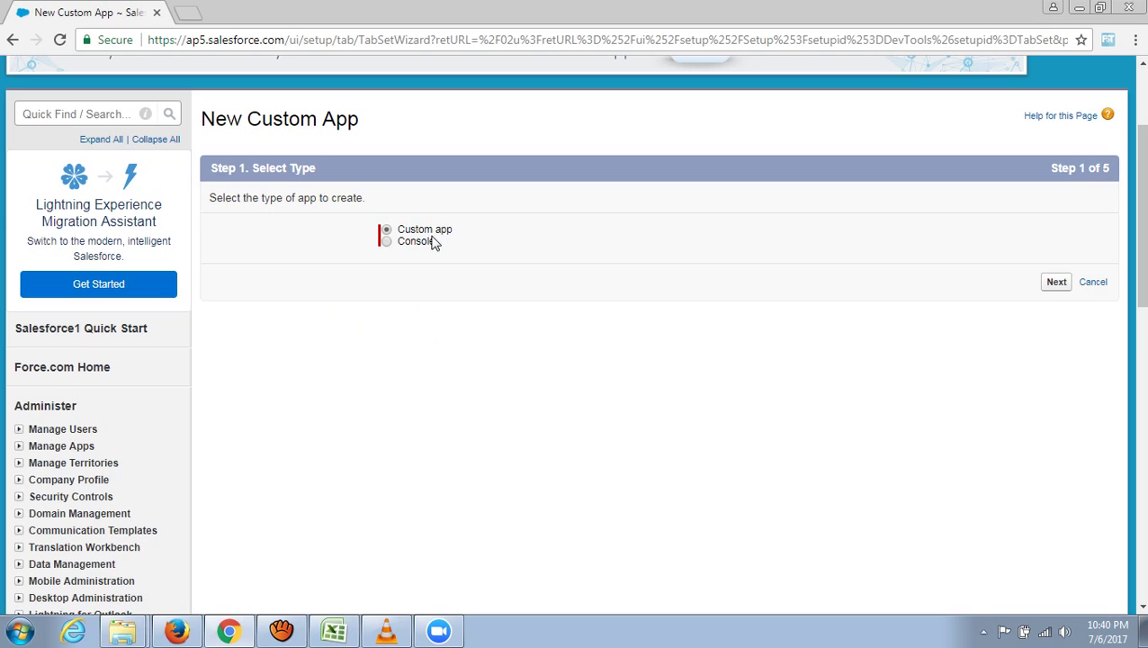
click(1056, 283)
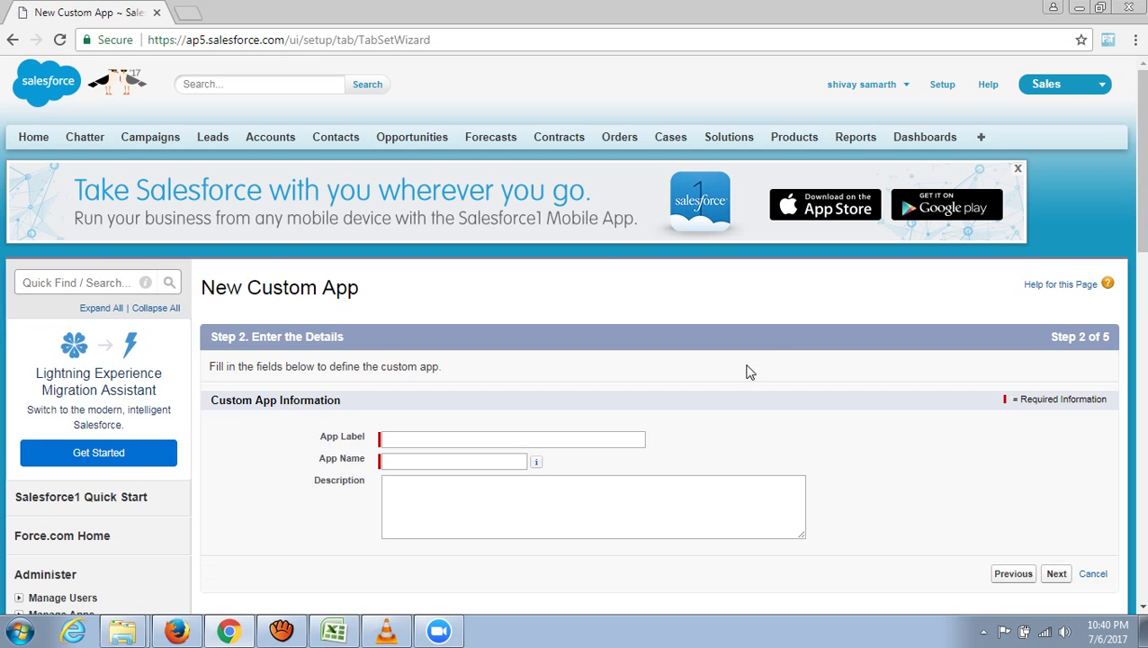
- Enter App Label 'Acme School Management System' and regenerate App Name as Acme_School_Management
scroll(630, 372, down, 2)
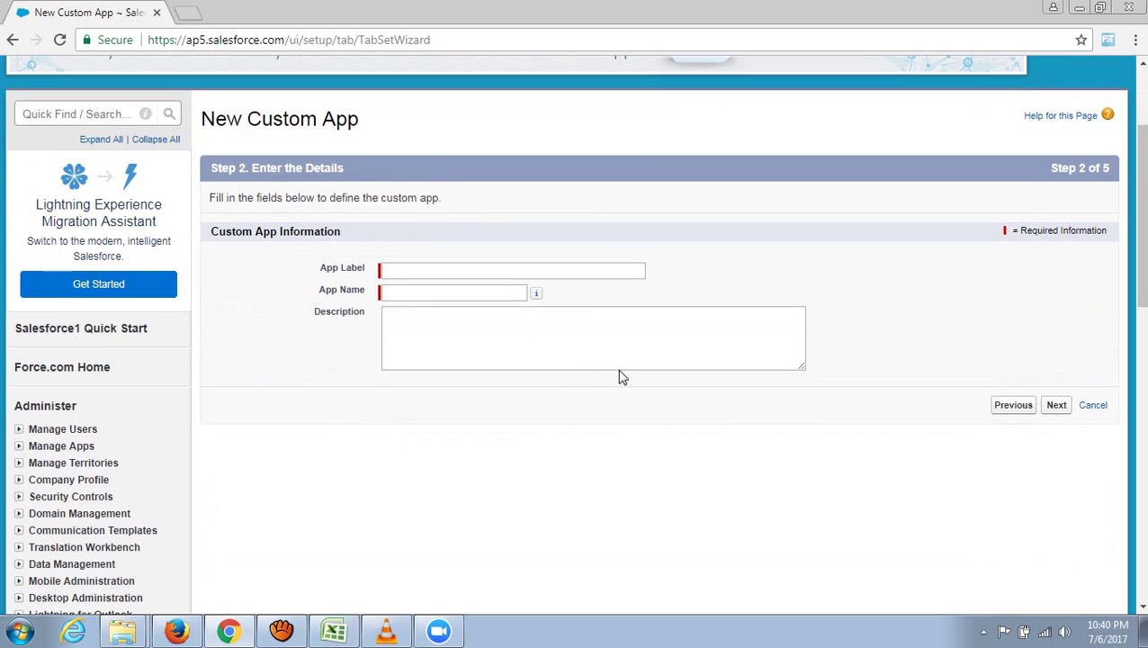
click(476, 270)
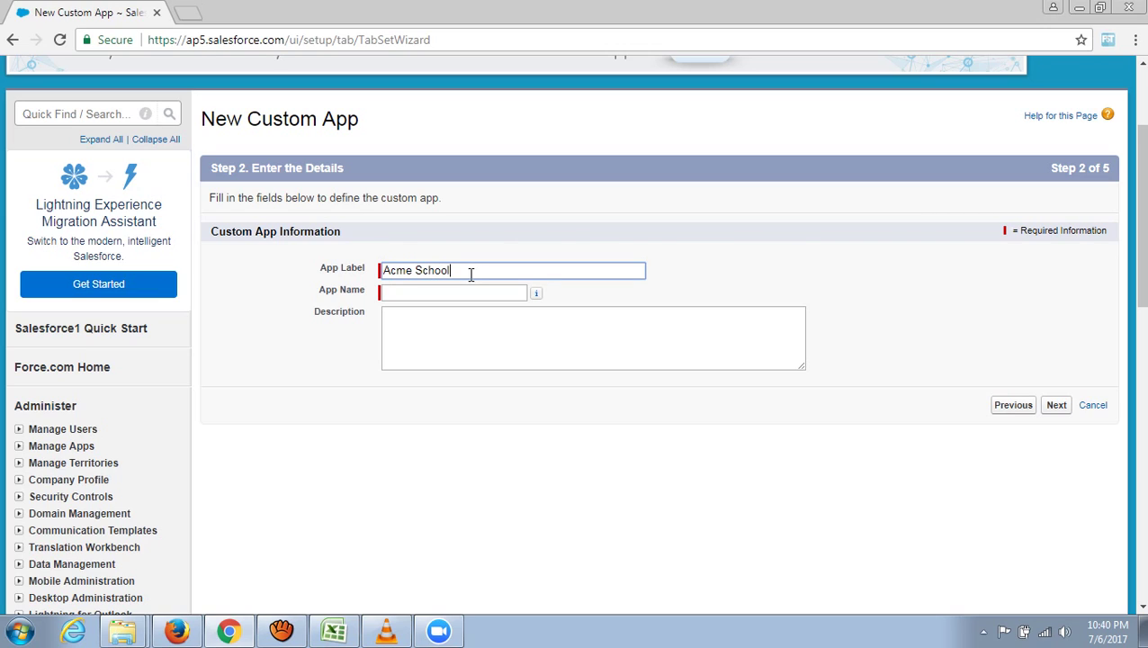
click(416, 294)
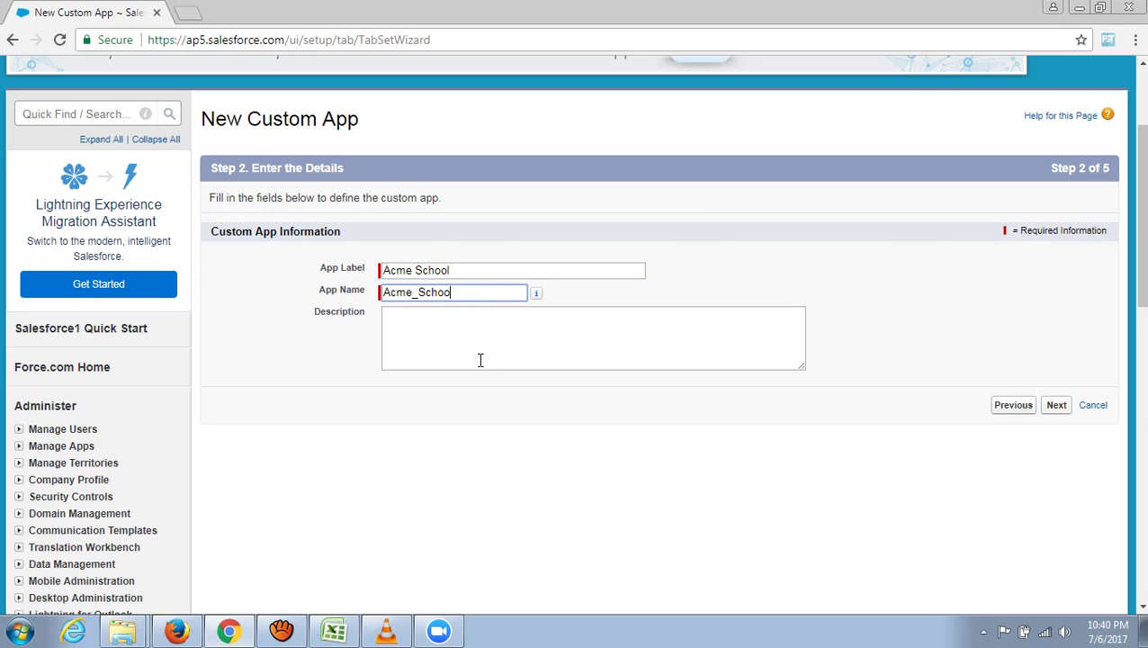
key(BackSpace)
key(BackSpace)
key(BackSpace)
key(BackSpace)
key(BackSpace)
key(BackSpace)
key(BackSpace)
key(BackSpace)
key(BackSpace)
key(BackSpace)
click(469, 270)
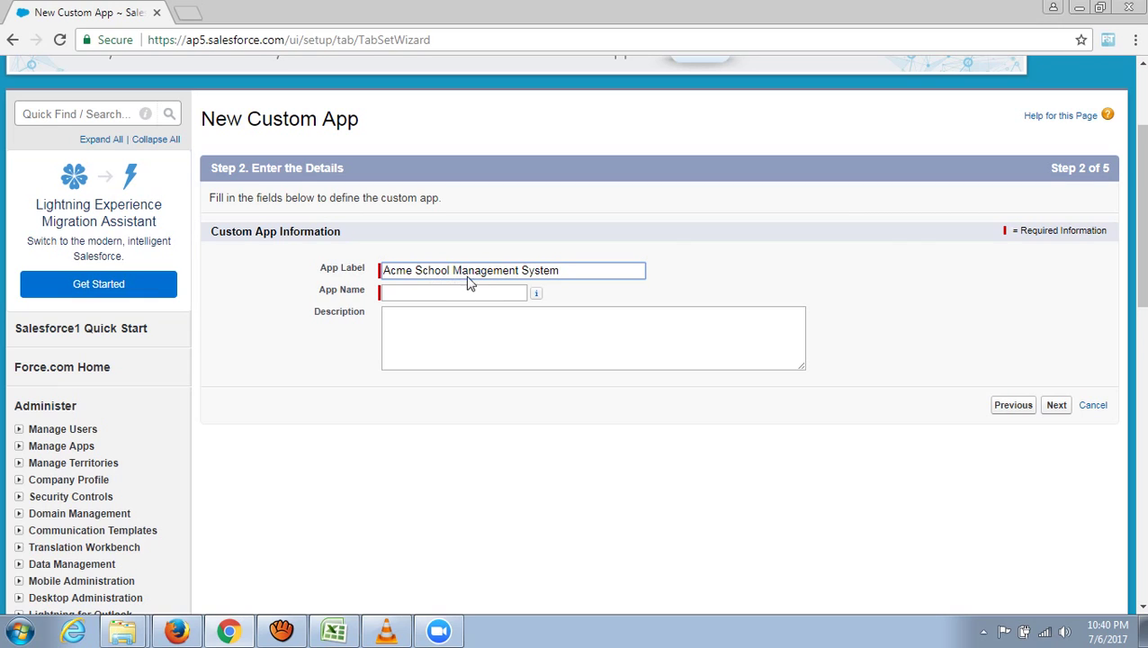
click(475, 292)
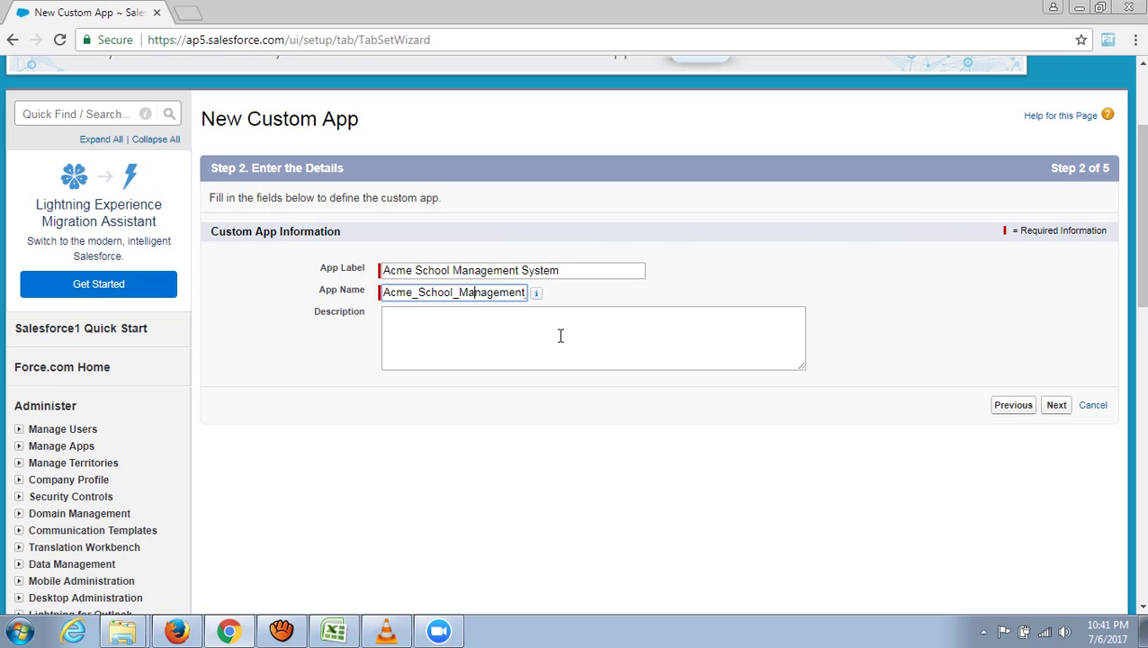
- Insert the My App Logo document (under 20 KB) as the custom app's logo image
click(1056, 406)
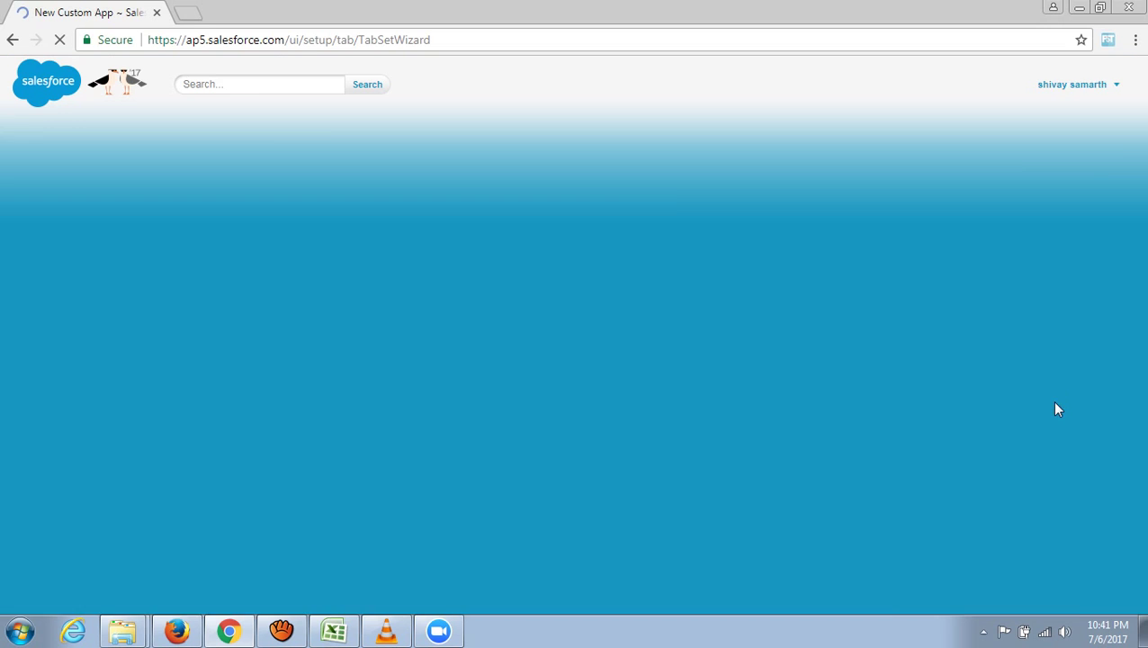
scroll(856, 512, down, 1)
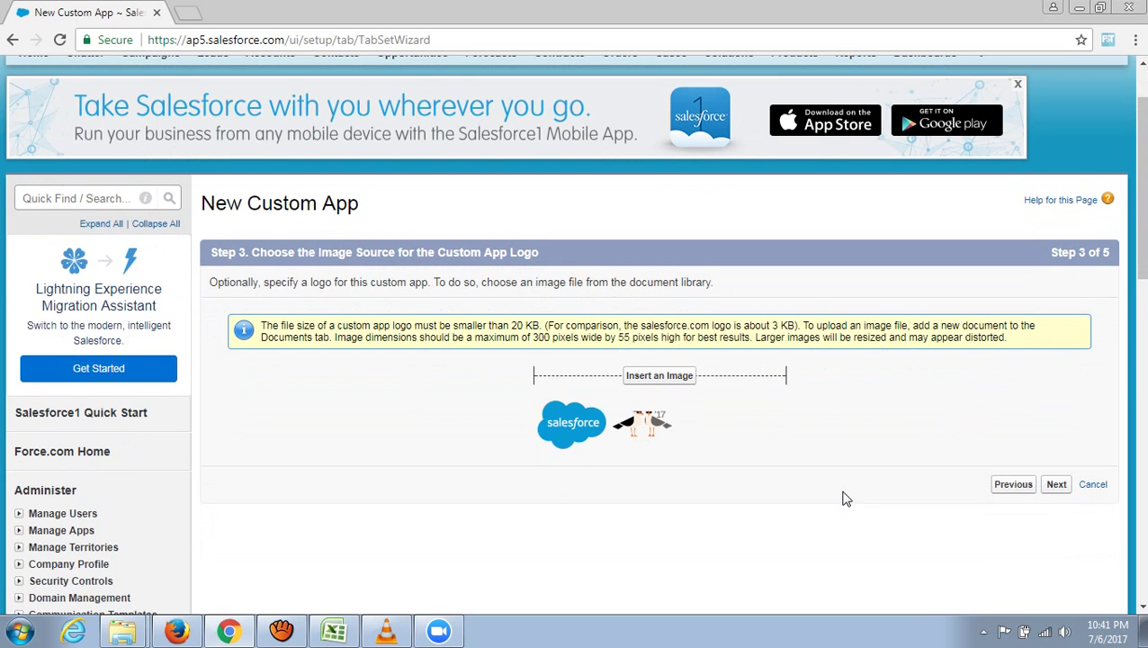
scroll(844, 498, down, 1)
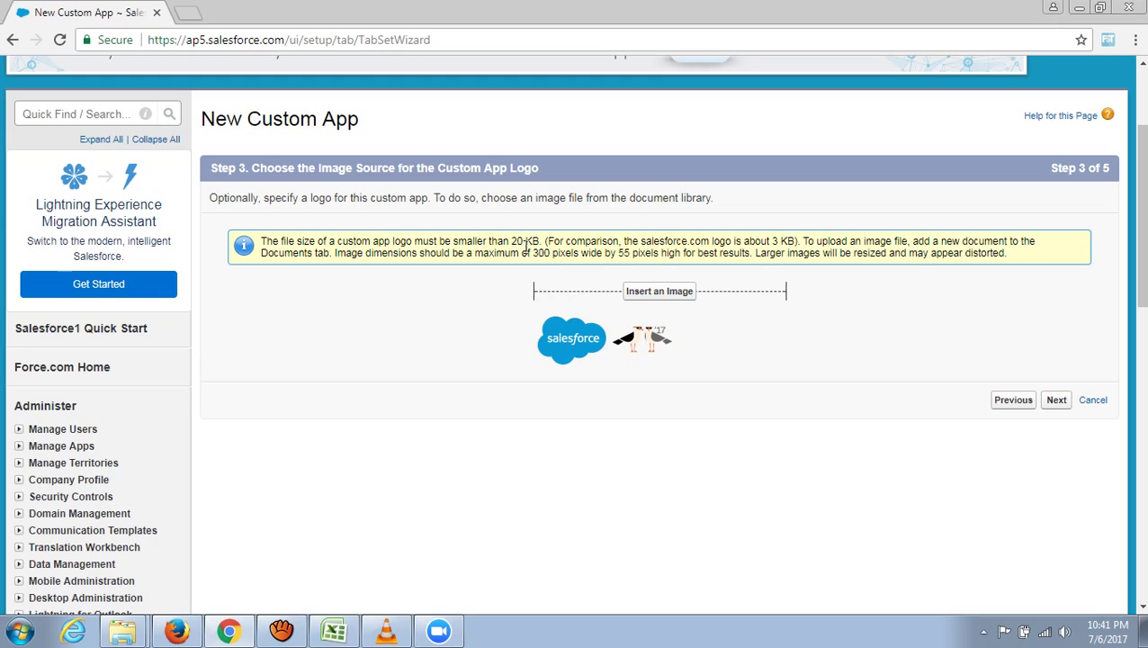
drag(540, 241, 513, 247)
click(664, 301)
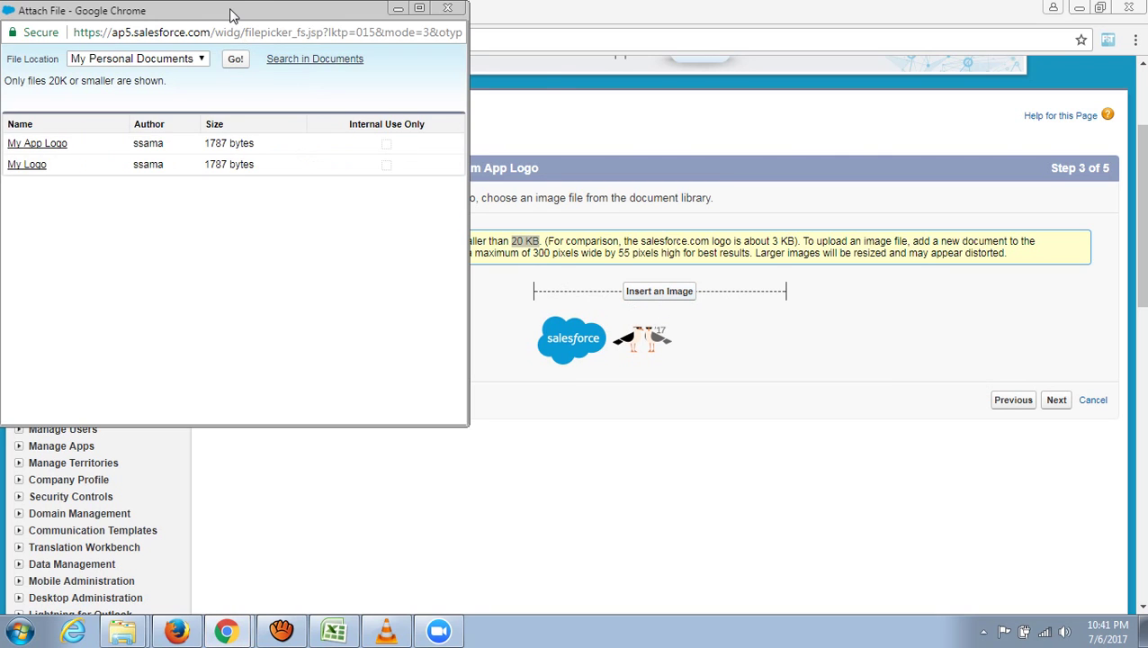
drag(228, 9, 316, 62)
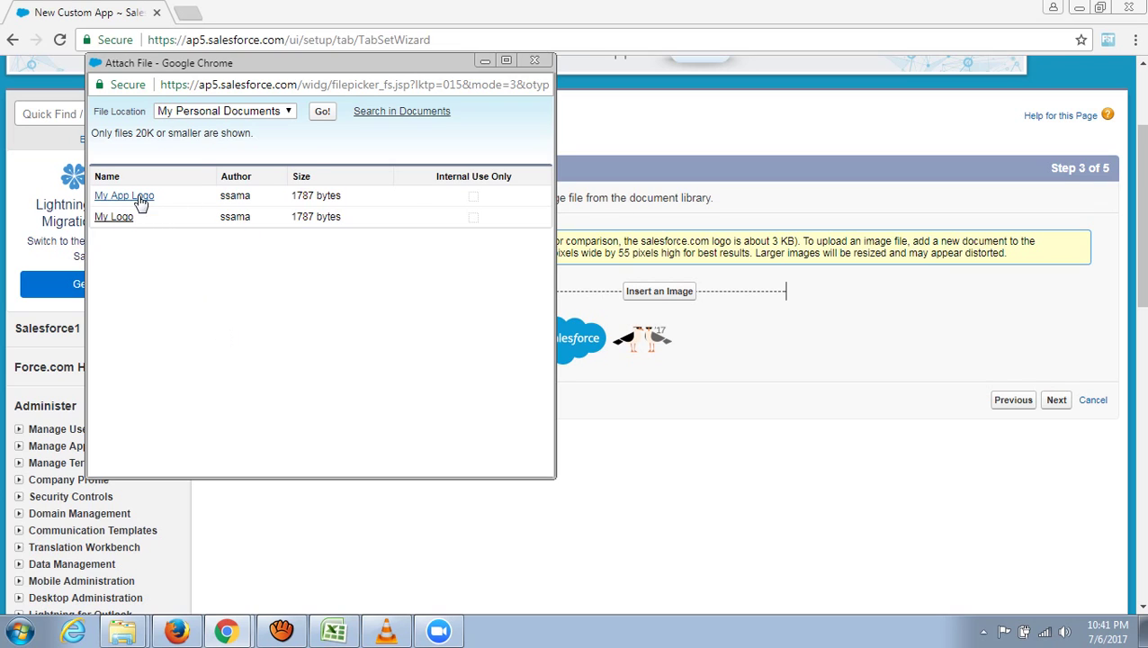
click(137, 196)
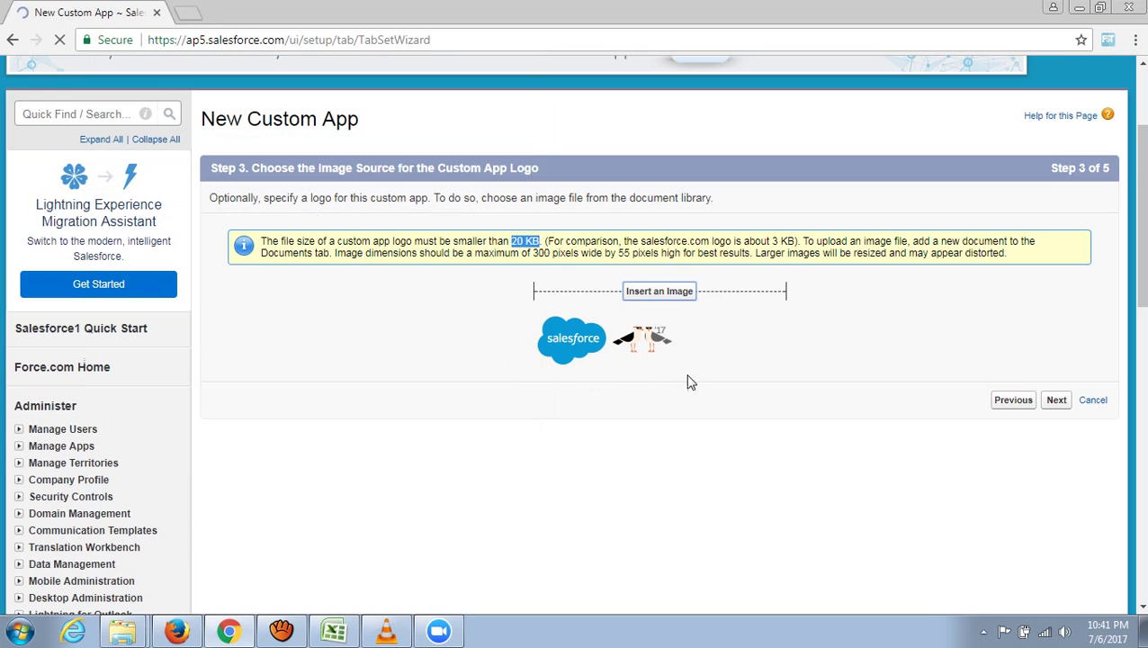
scroll(682, 537, down, 1)
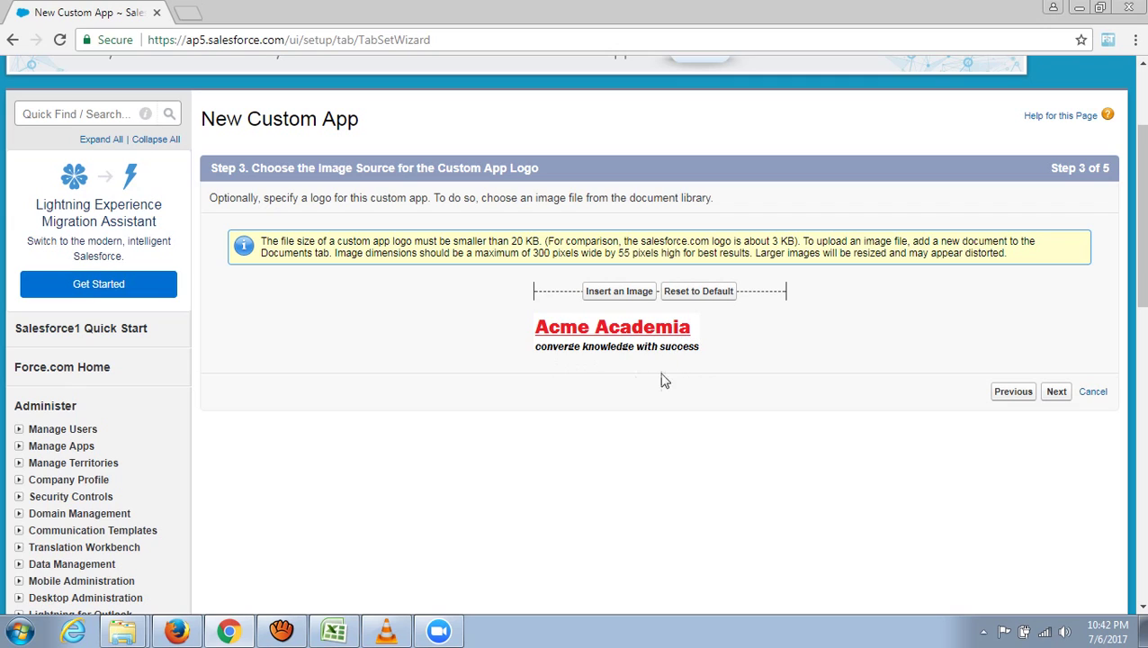
click(1057, 393)
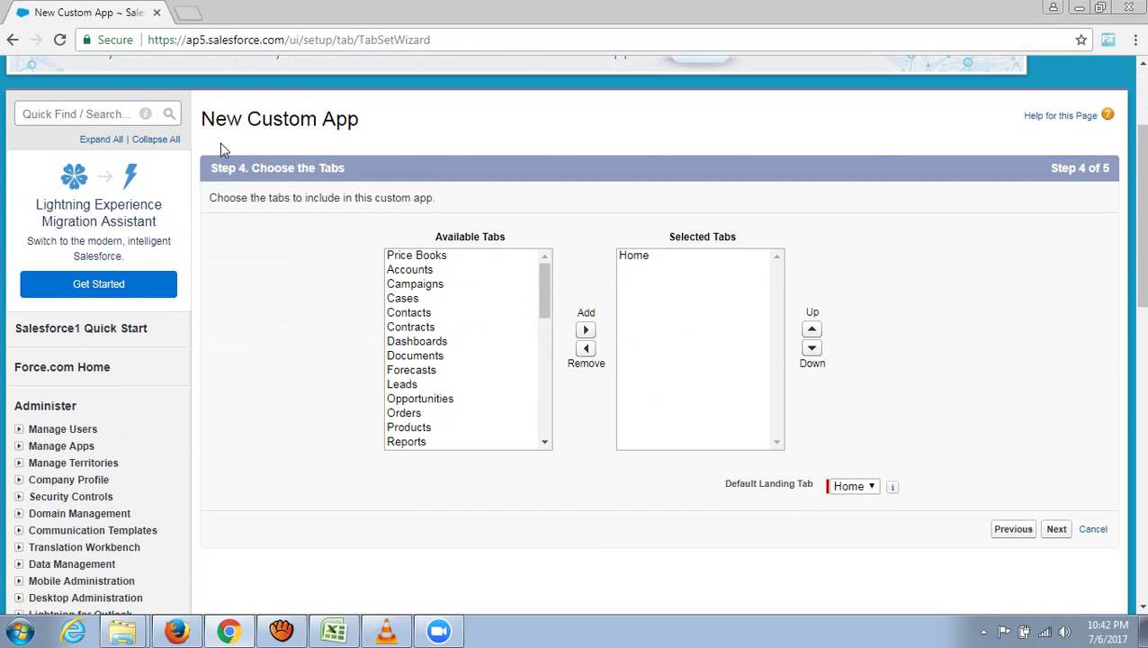
- Add Documents to the app's selected tabs, keeping it below Home
mouse_move(547, 293)
mouse_down()
mouse_move(542, 430)
mouse_move(543, 288)
mouse_up()
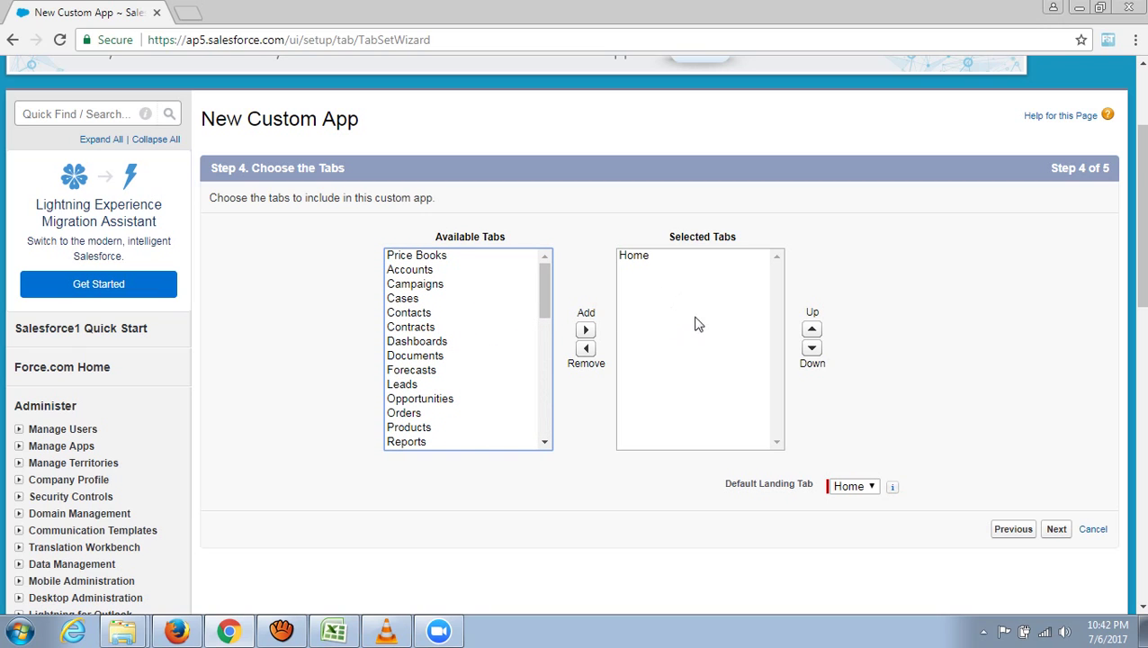
scroll(657, 357, up, 3)
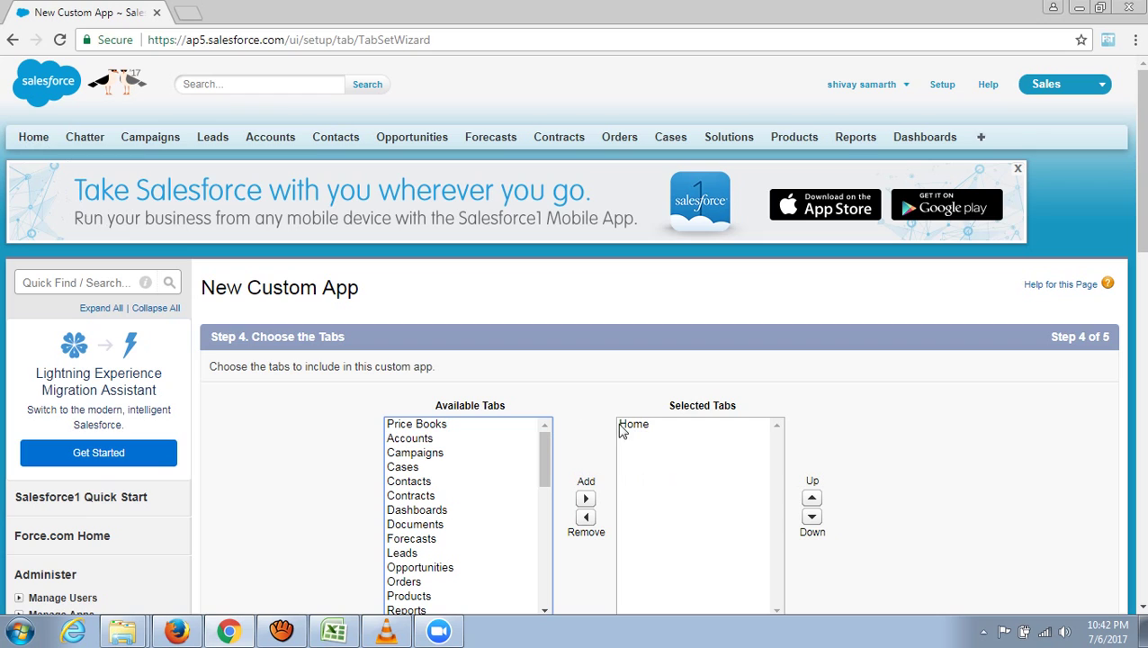
scroll(689, 457, down, 1)
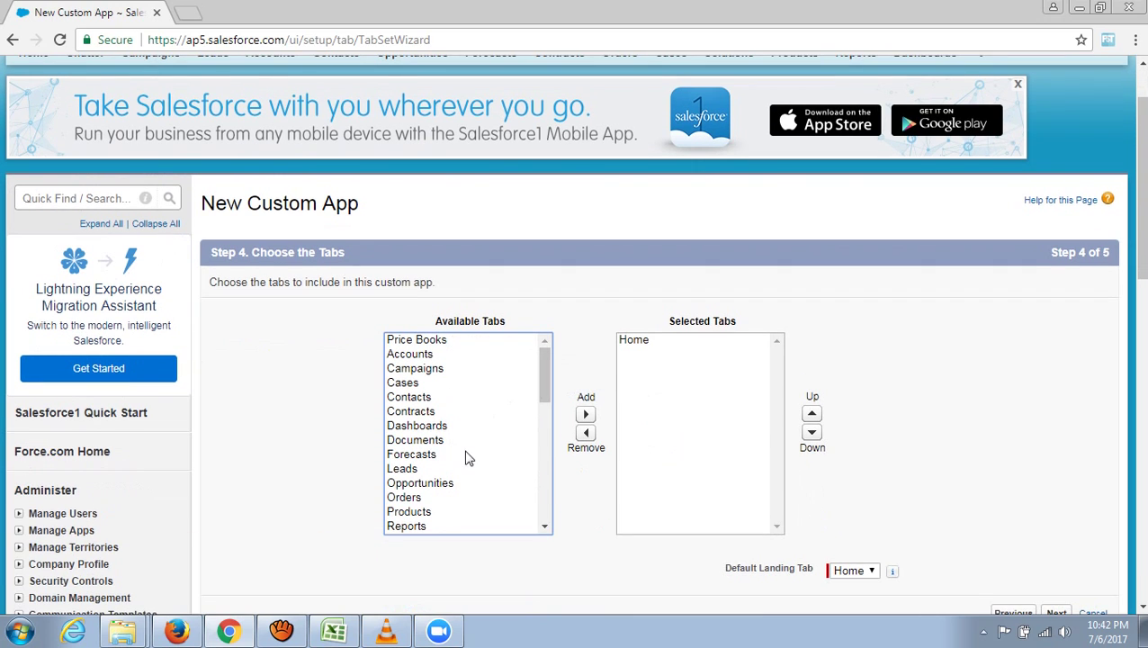
click(429, 441)
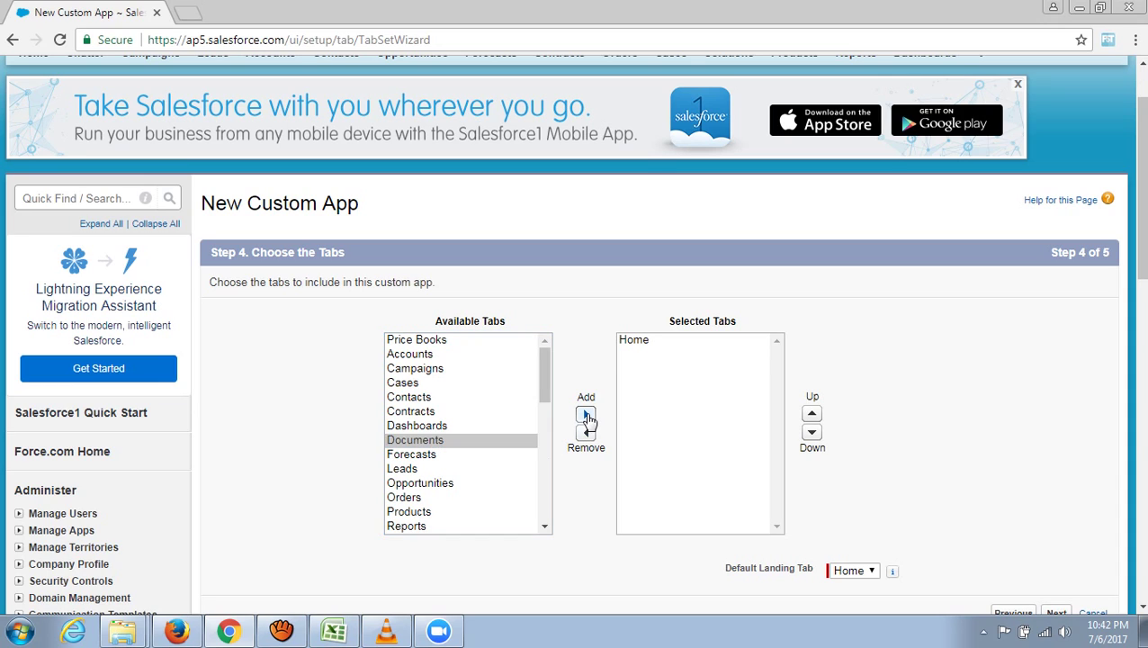
click(586, 416)
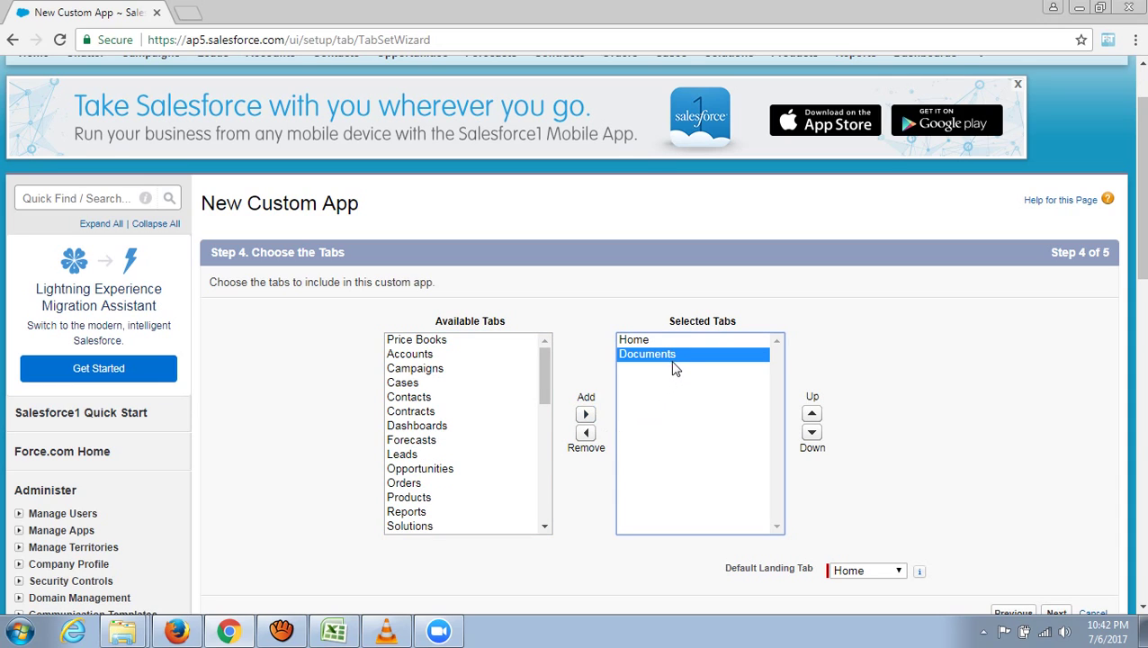
scroll(684, 432, down, 1)
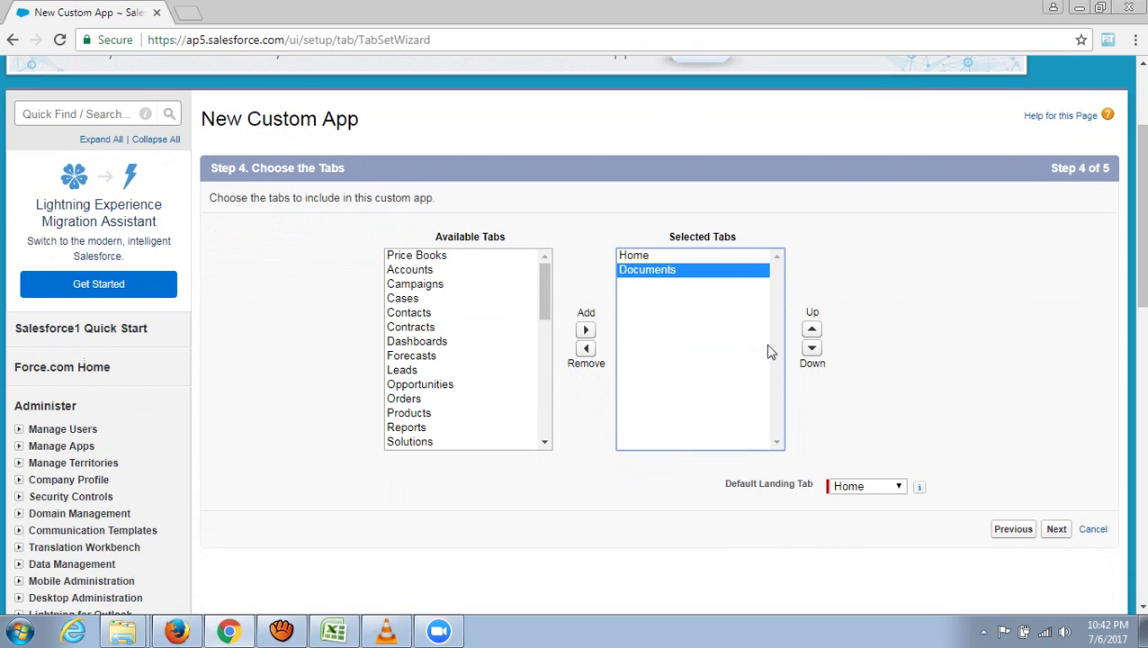
click(812, 333)
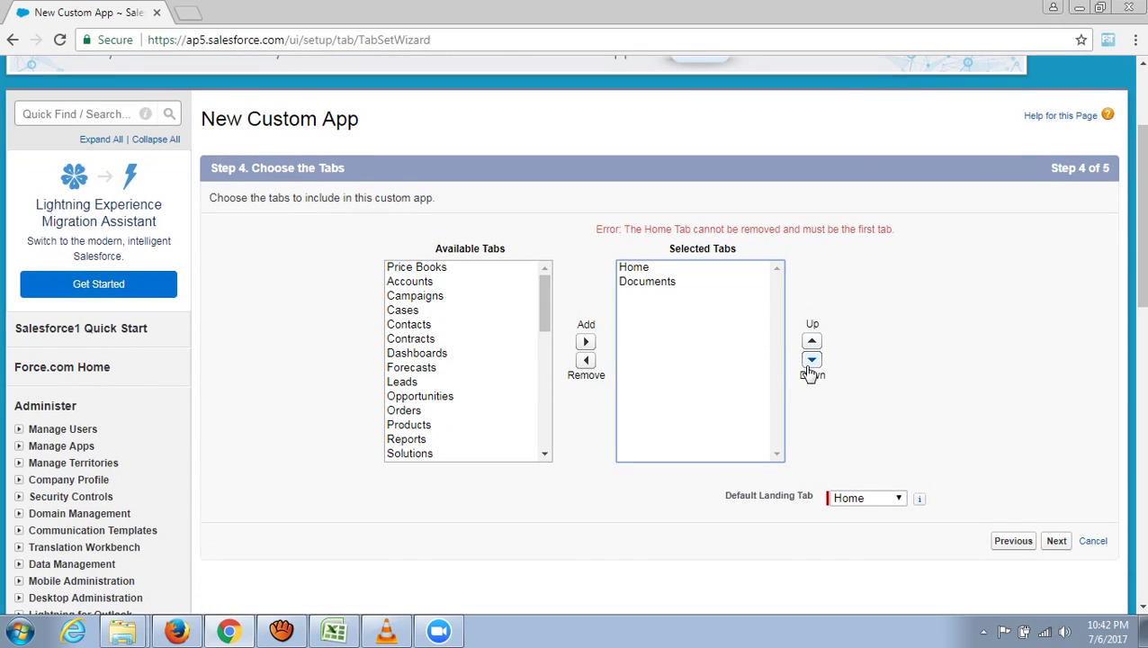
click(809, 352)
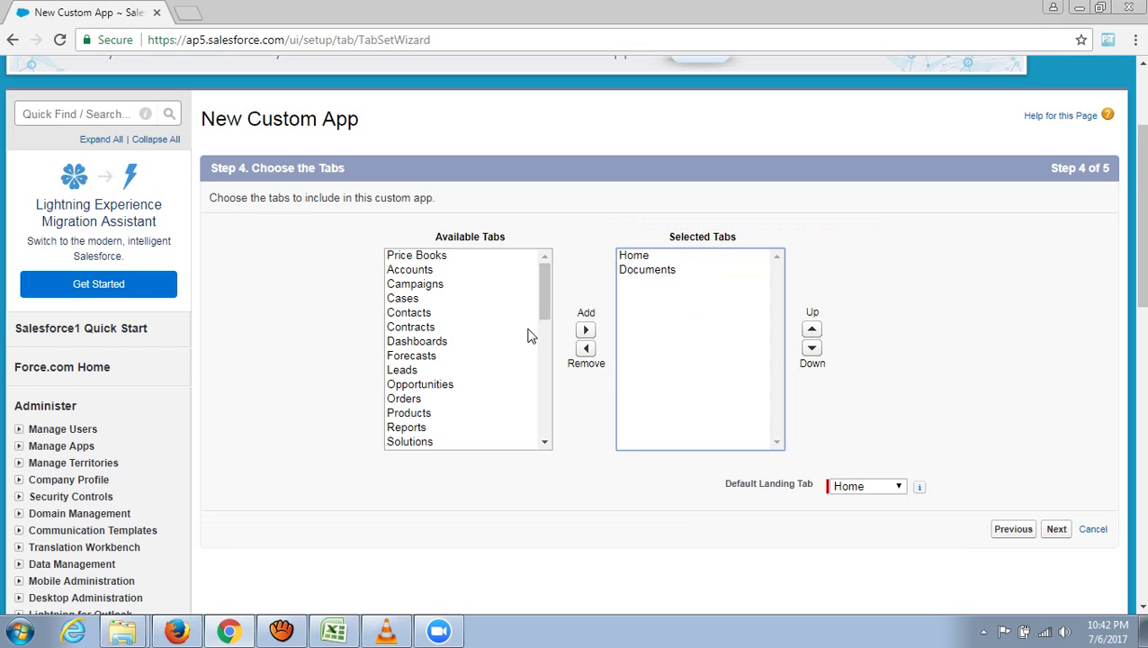
- Add Leads to the selected tabs, move it up, and keep Home as the landing tab
click(416, 372)
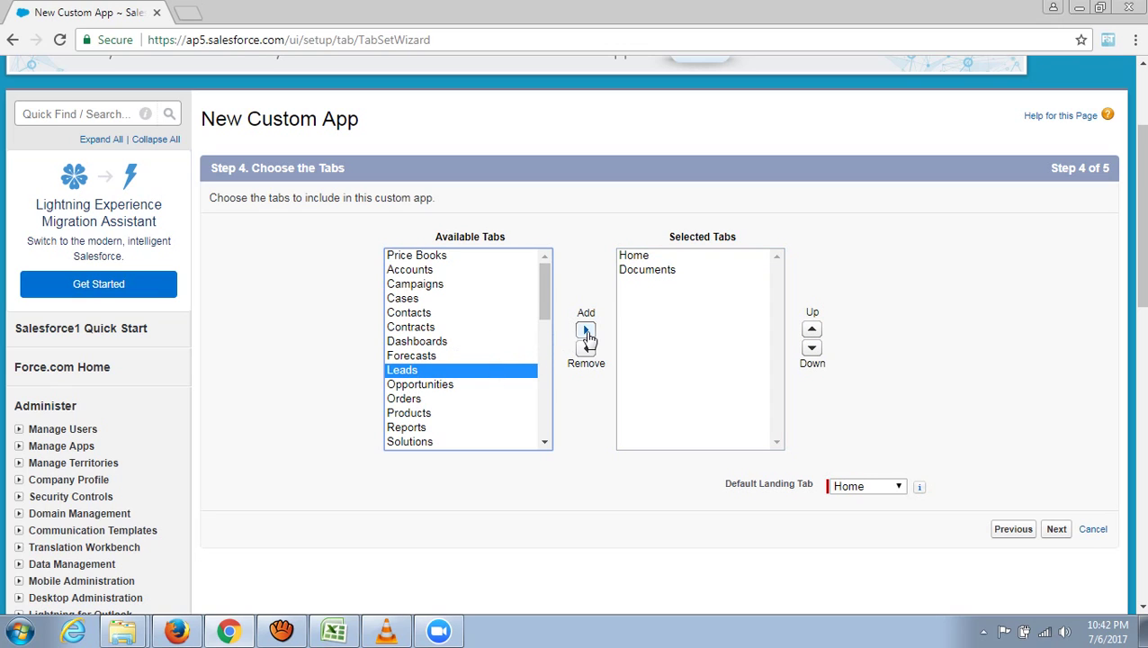
click(585, 331)
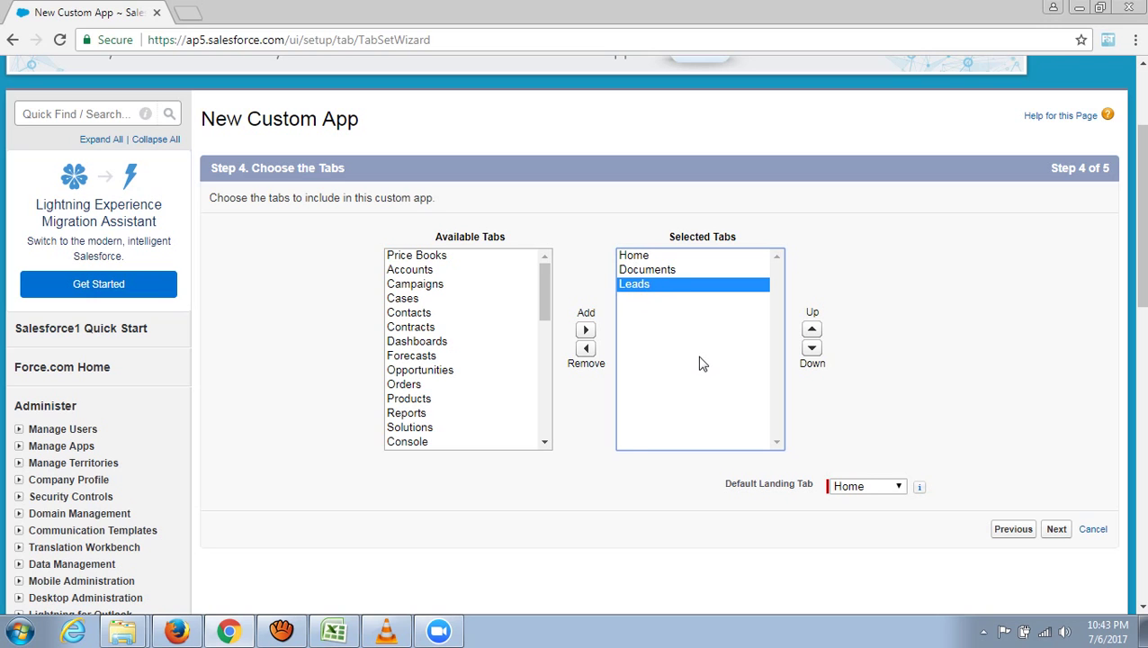
scroll(697, 360, up, 2)
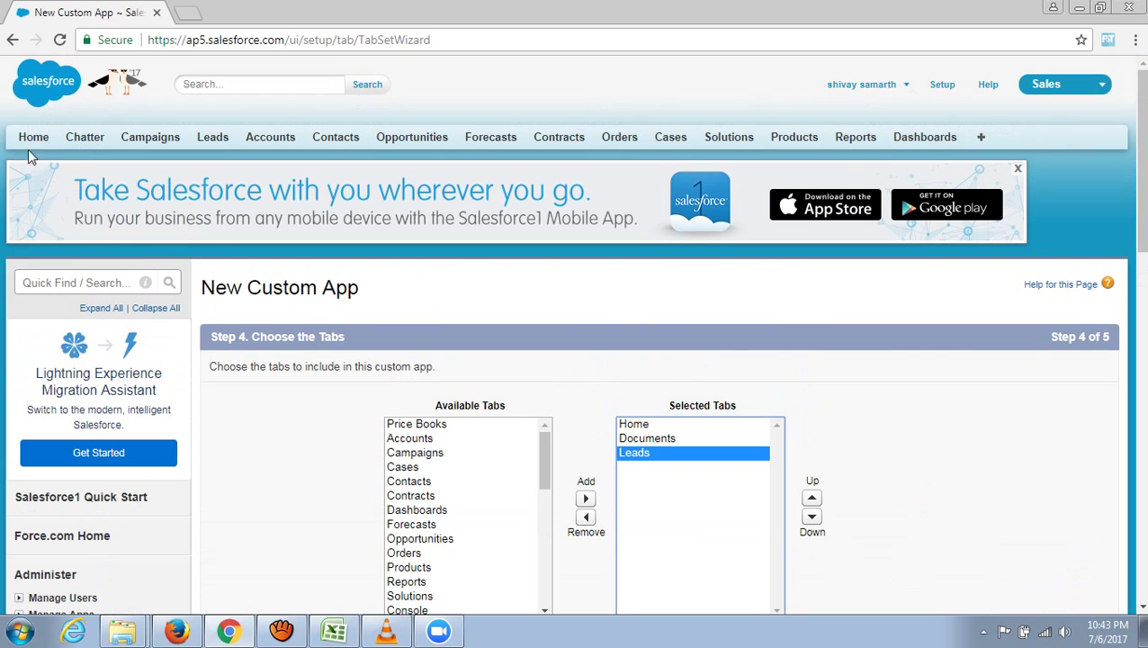
scroll(833, 377, down, 1)
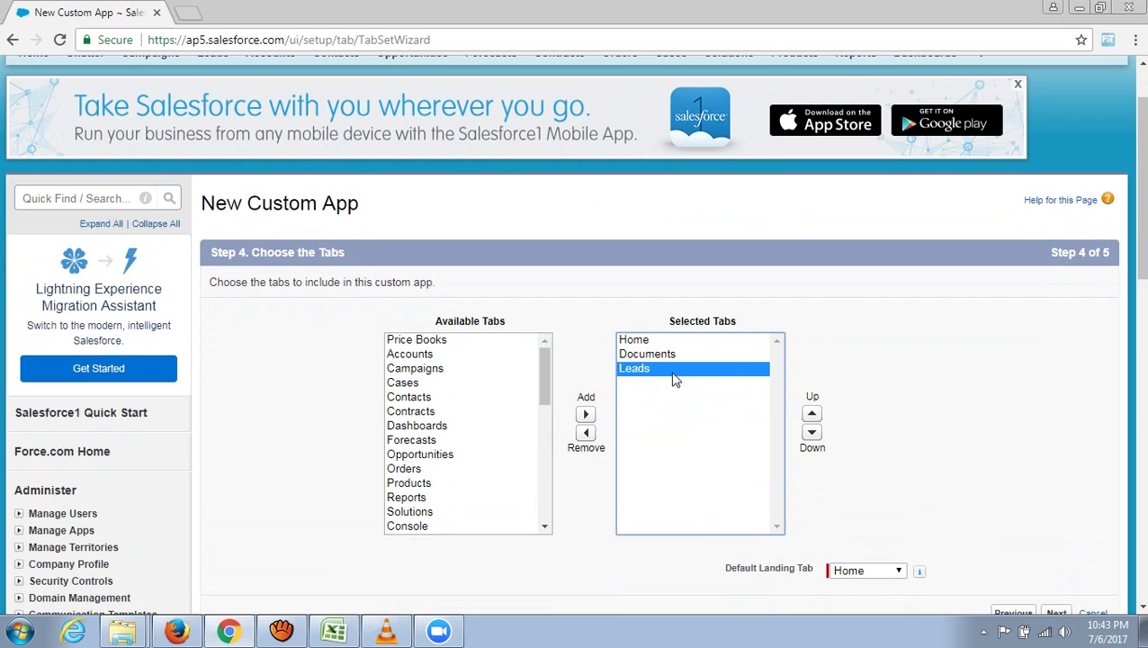
click(813, 414)
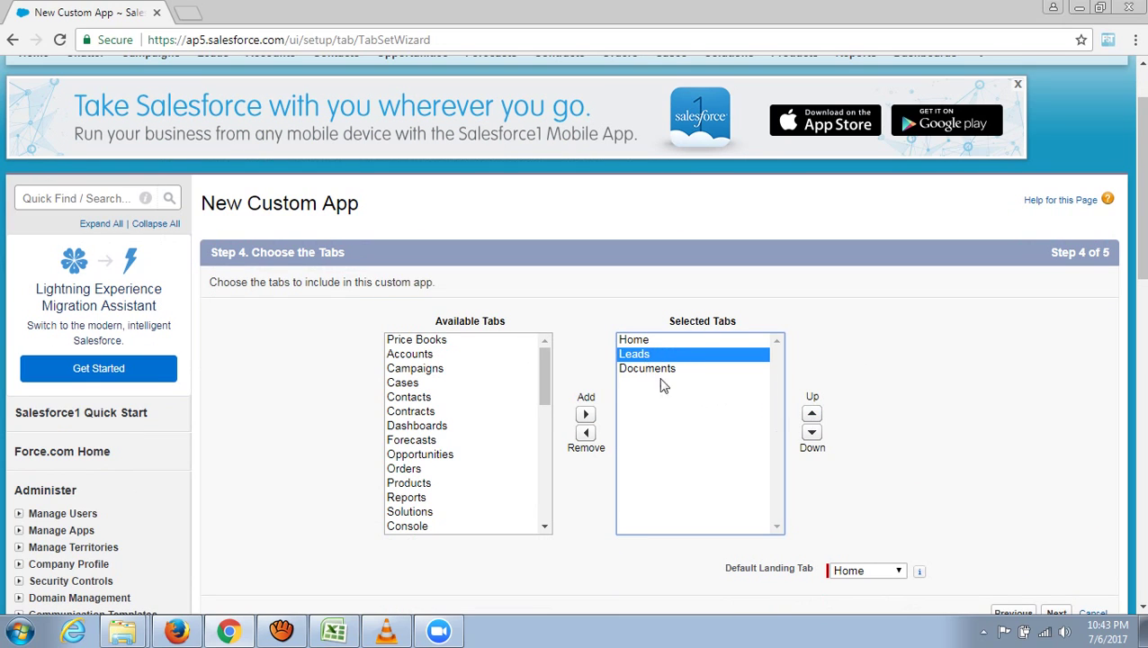
scroll(971, 418, down, 2)
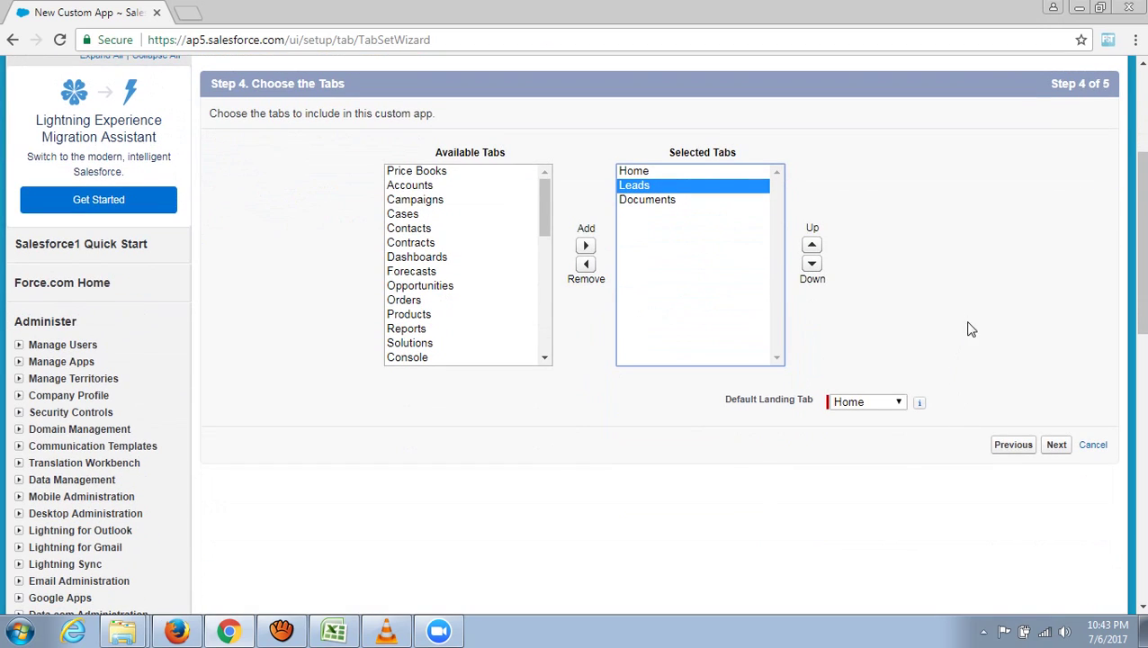
click(1058, 450)
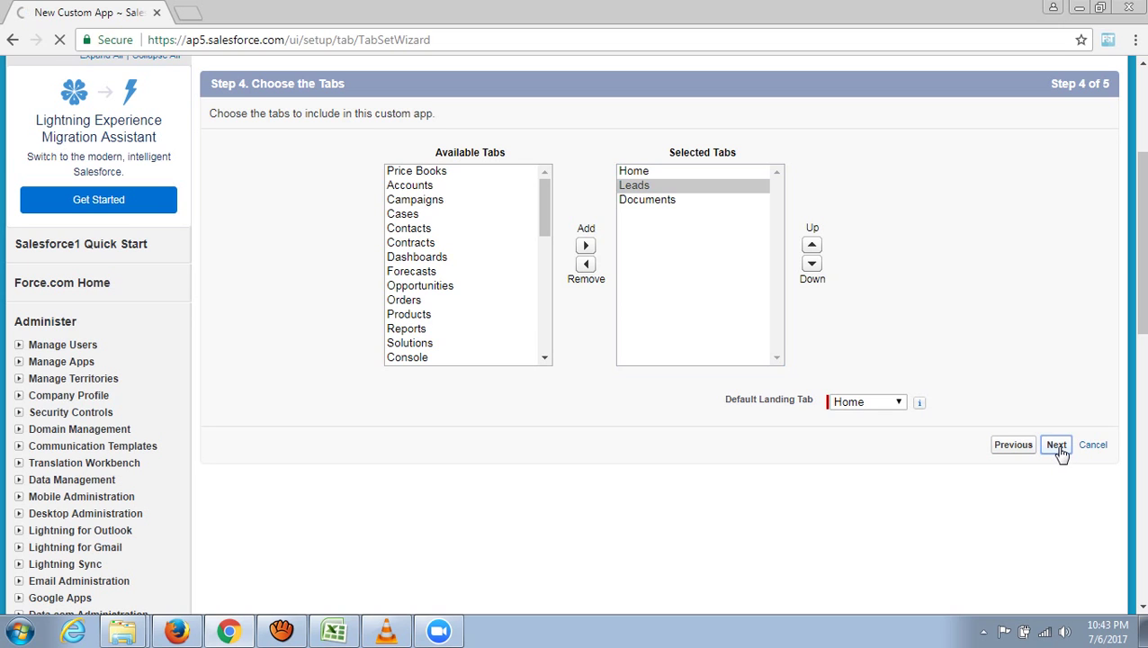
- Mark the new custom app Visible for all profiles using the header checkbox, then save it
scroll(886, 495, down, 3)
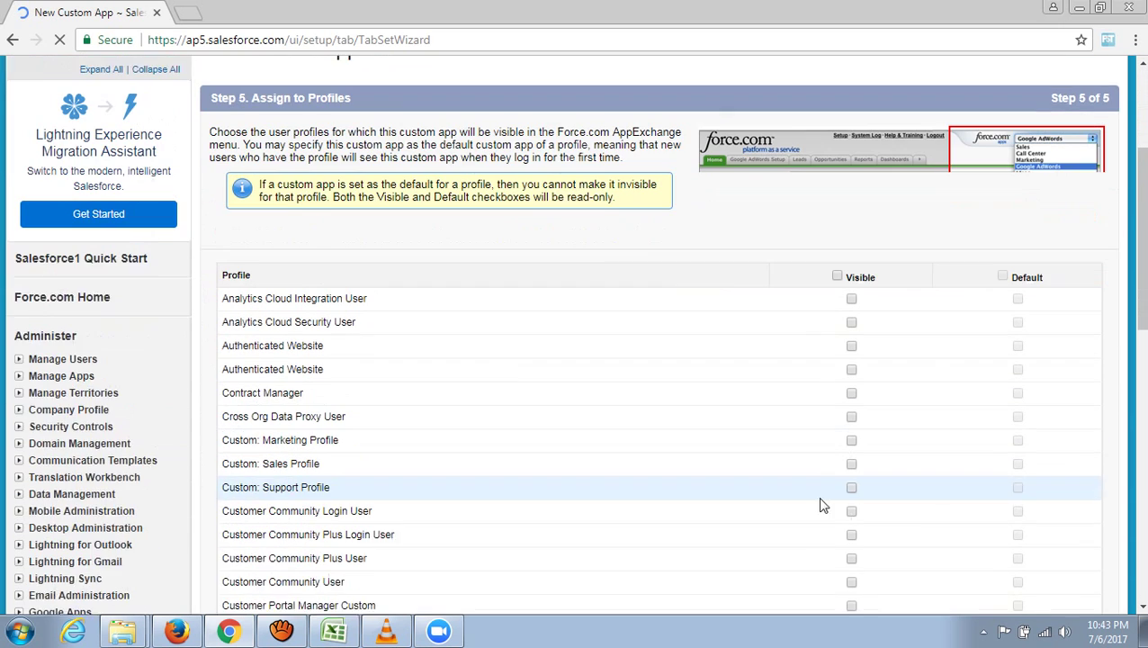
scroll(810, 502, down, 1)
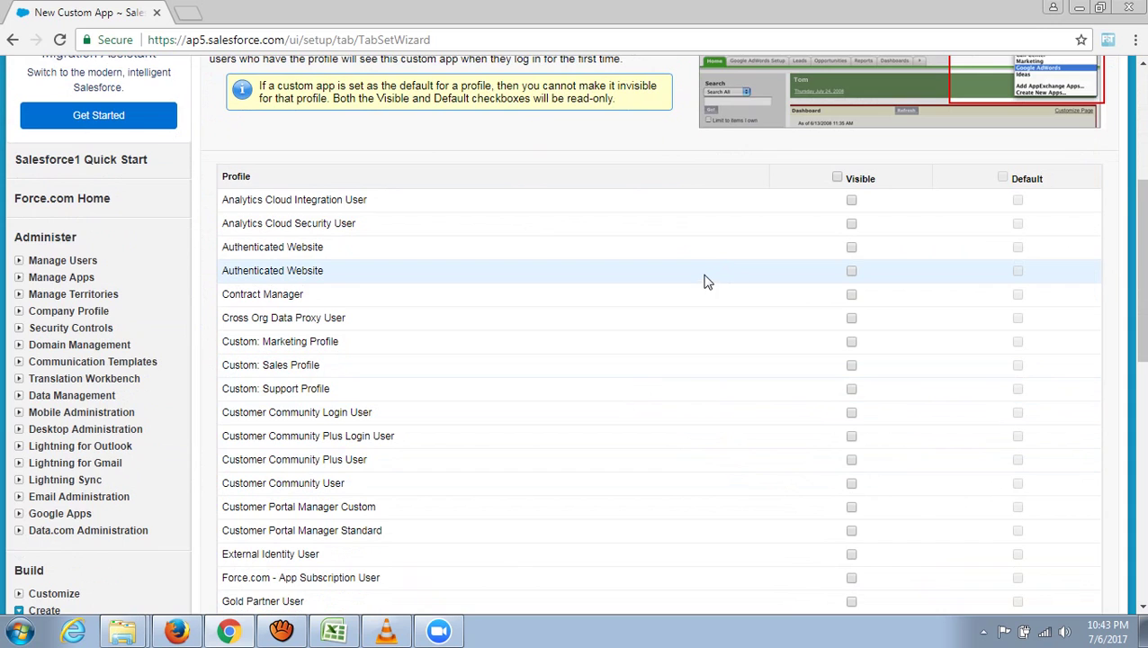
scroll(706, 281, up, 1)
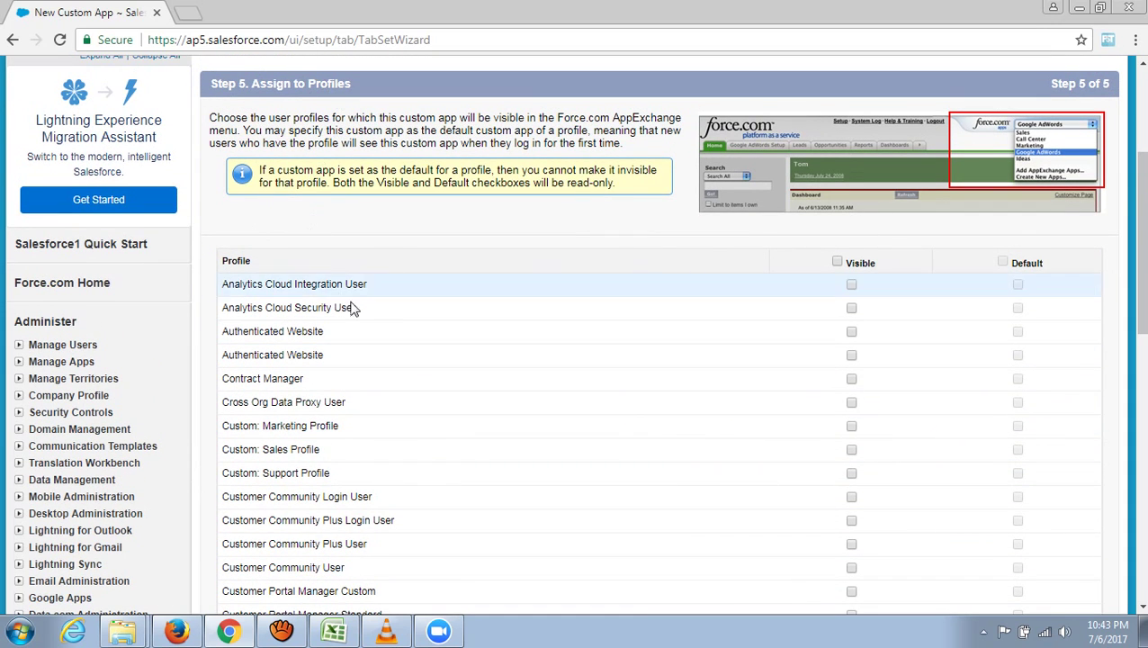
scroll(735, 359, down, 2)
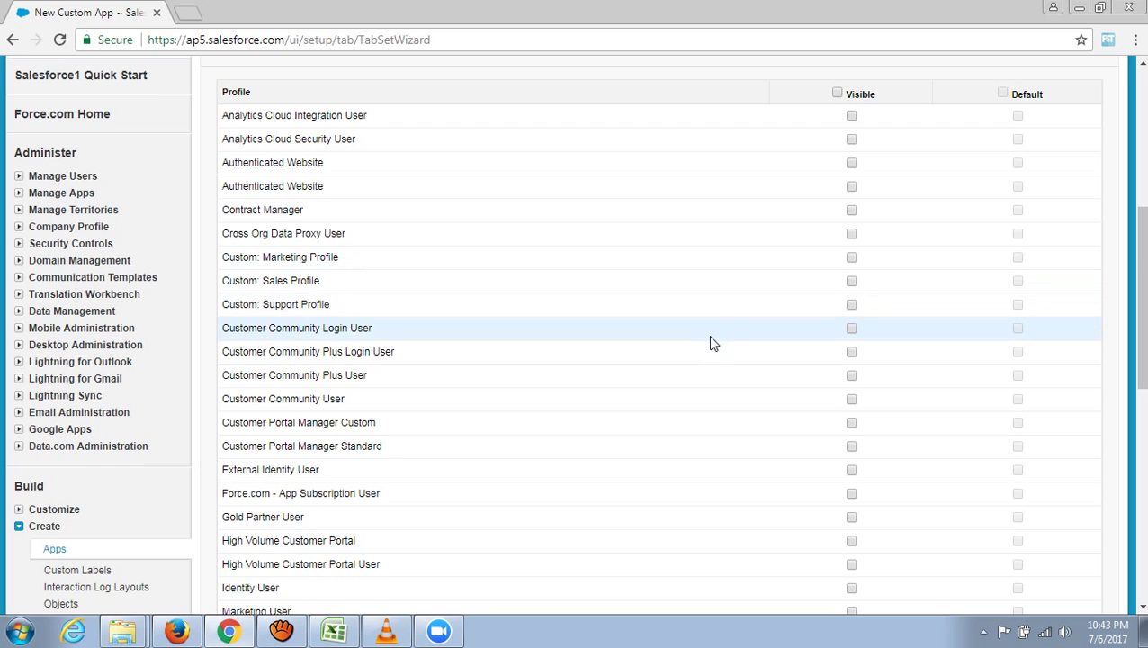
scroll(711, 343, down, 2)
scroll(710, 352, up, 4)
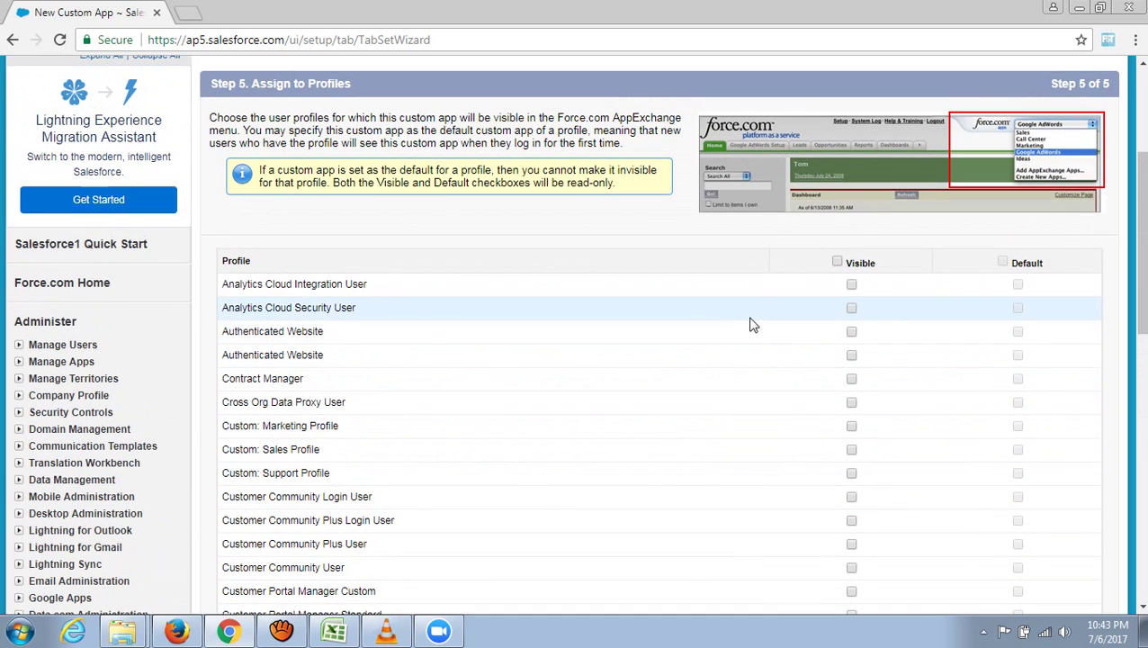
click(838, 263)
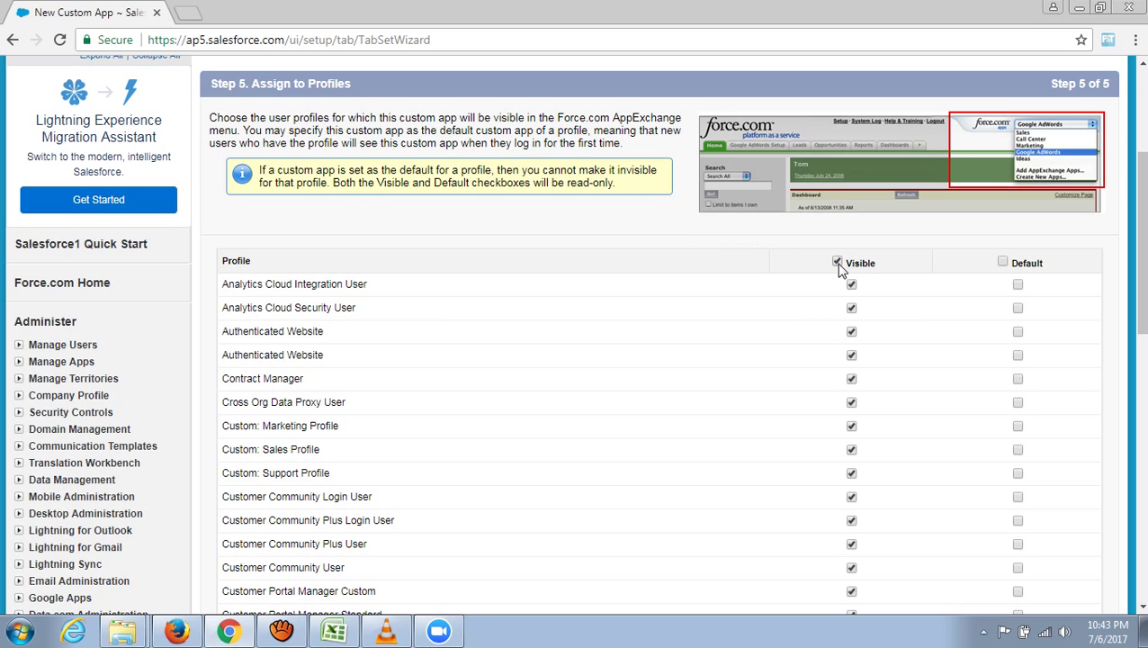
scroll(700, 418, down, 5)
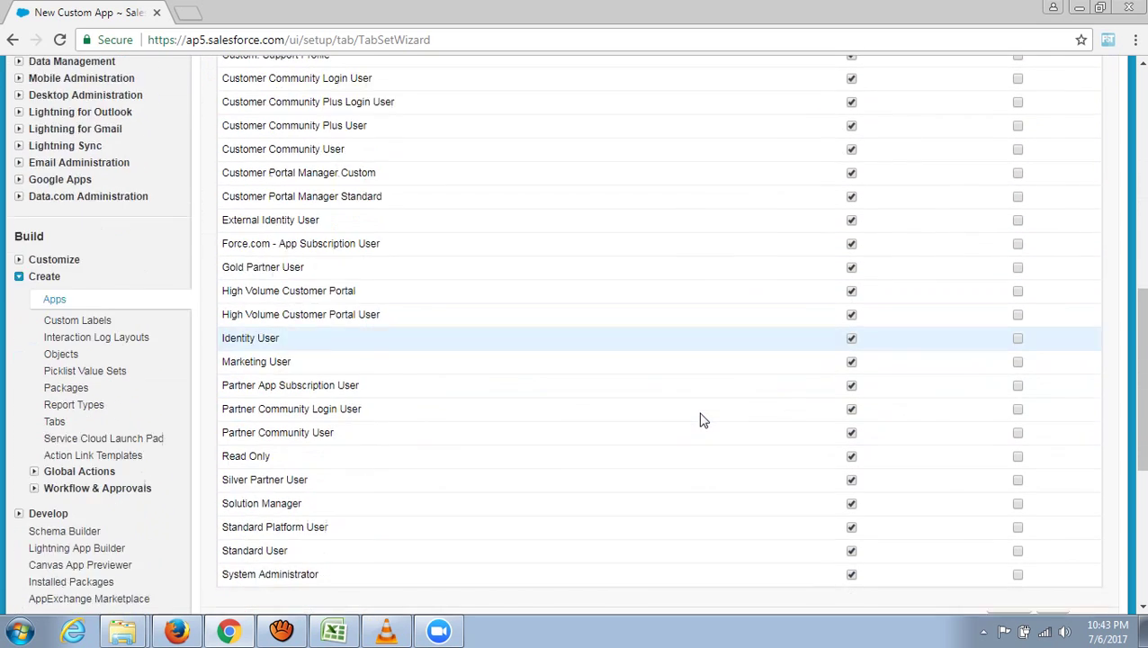
scroll(699, 418, down, 2)
scroll(784, 246, up, 5)
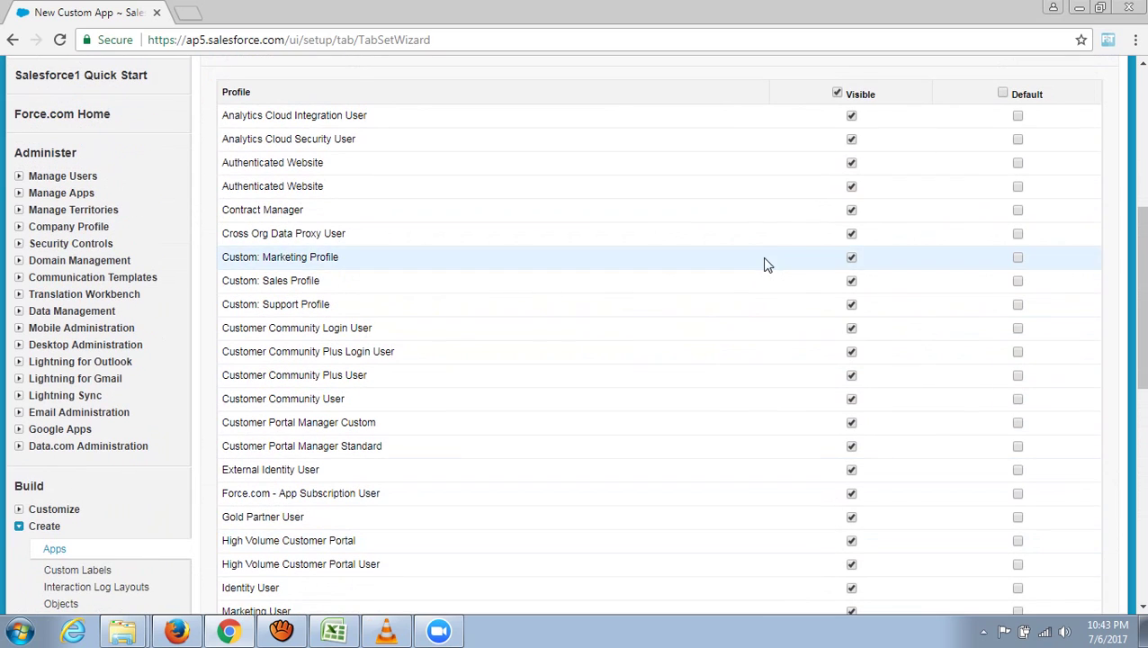
scroll(720, 378, down, 6)
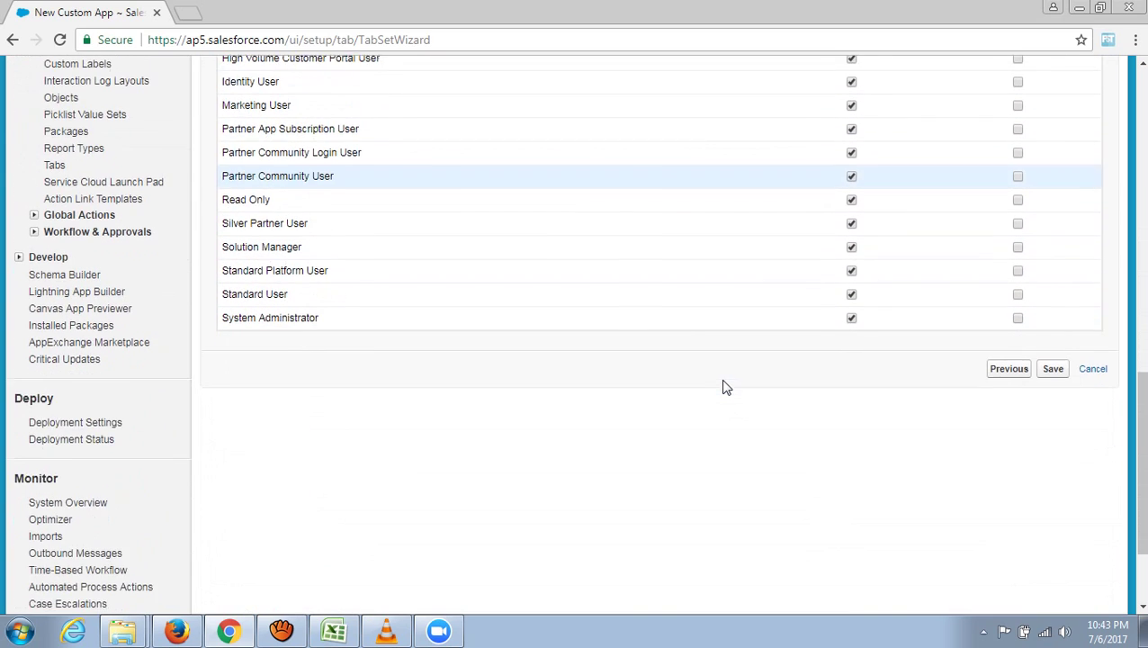
scroll(726, 387, down, 1)
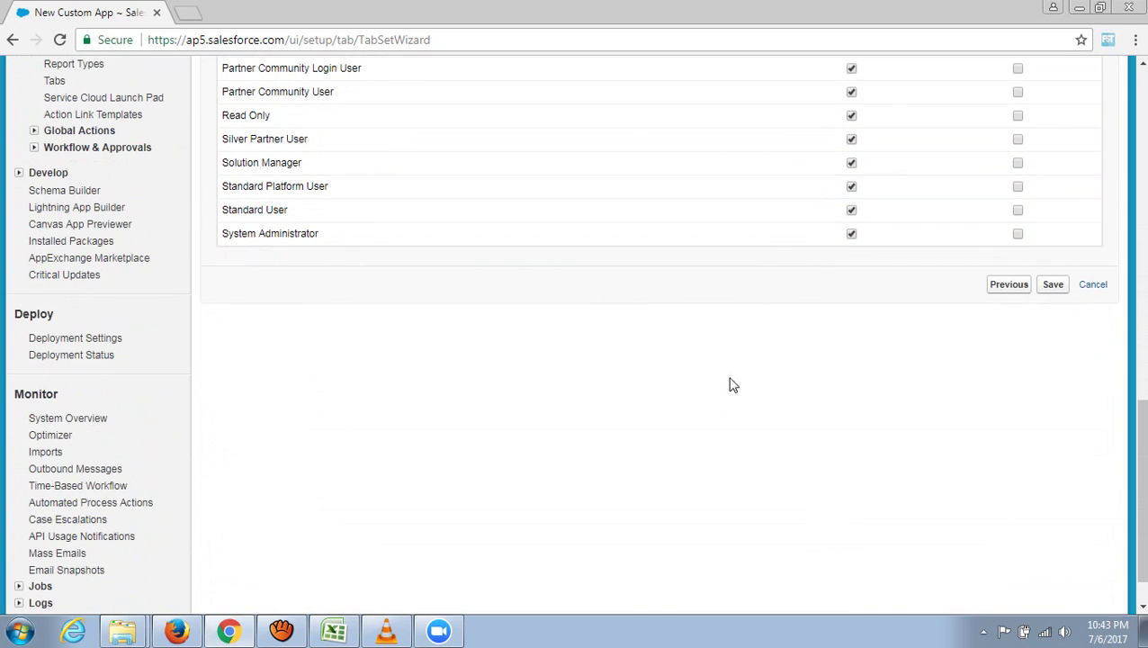
click(1053, 286)
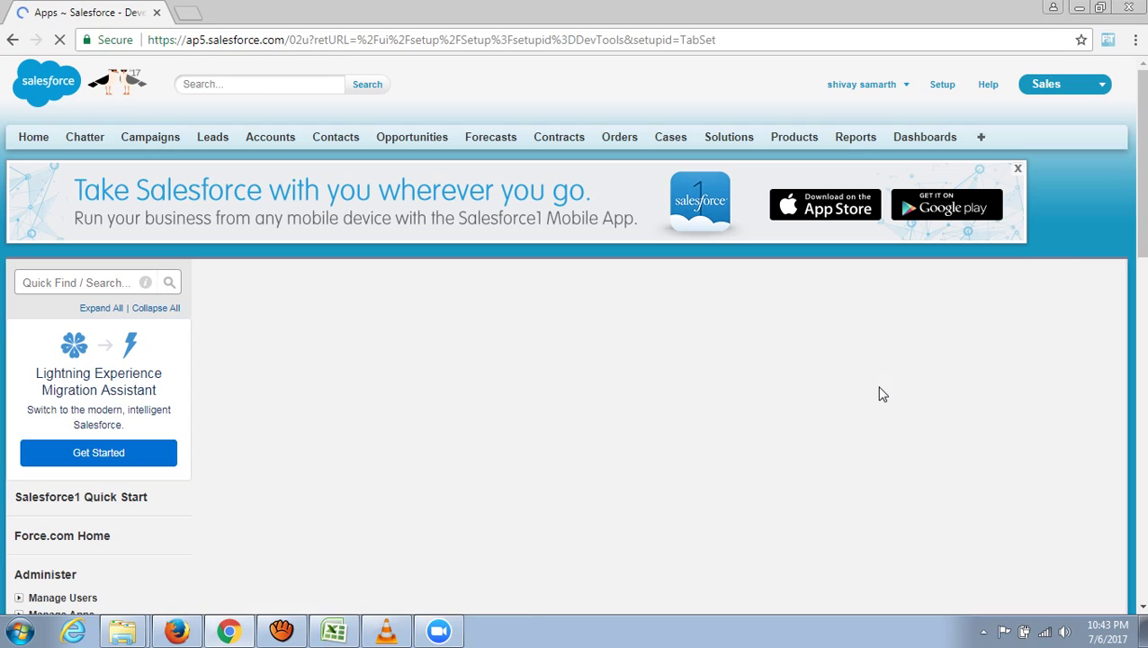
- Check the Apps list, then switch to the Acme School Management System app from the app picker
scroll(887, 441, down, 2)
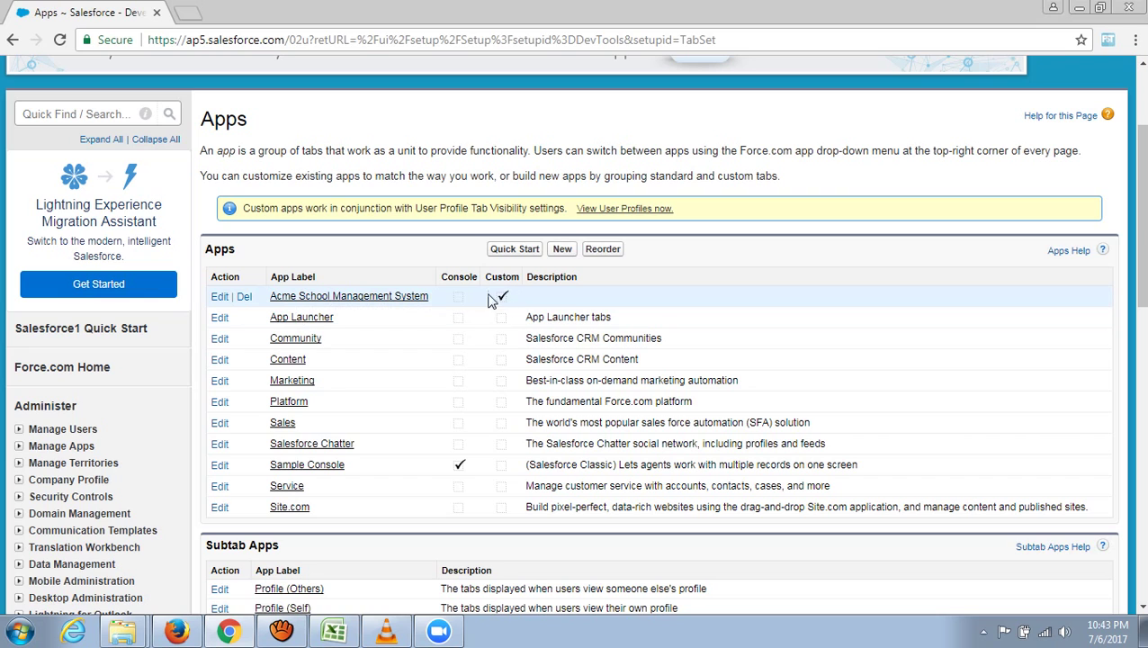
scroll(832, 393, up, 2)
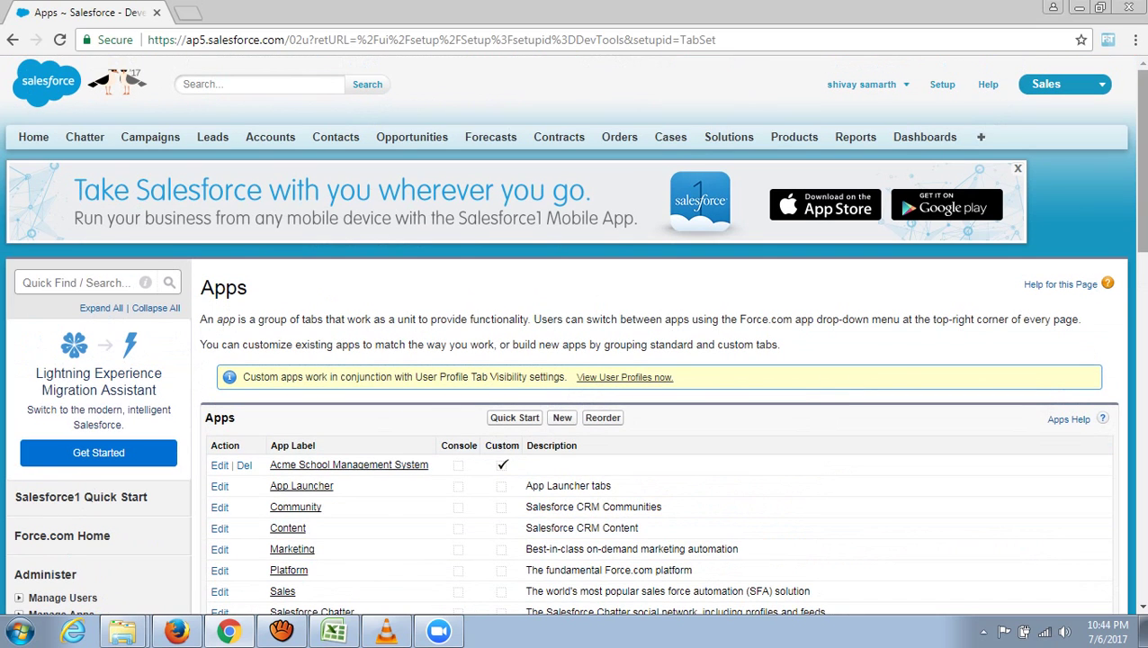
click(1102, 86)
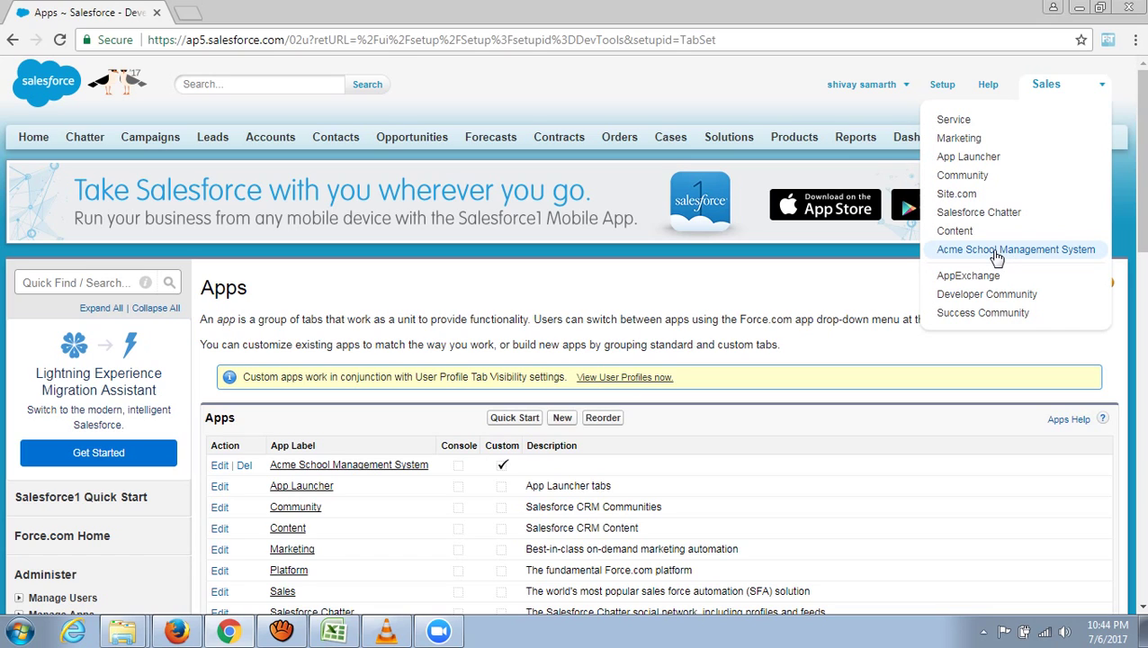
click(996, 256)
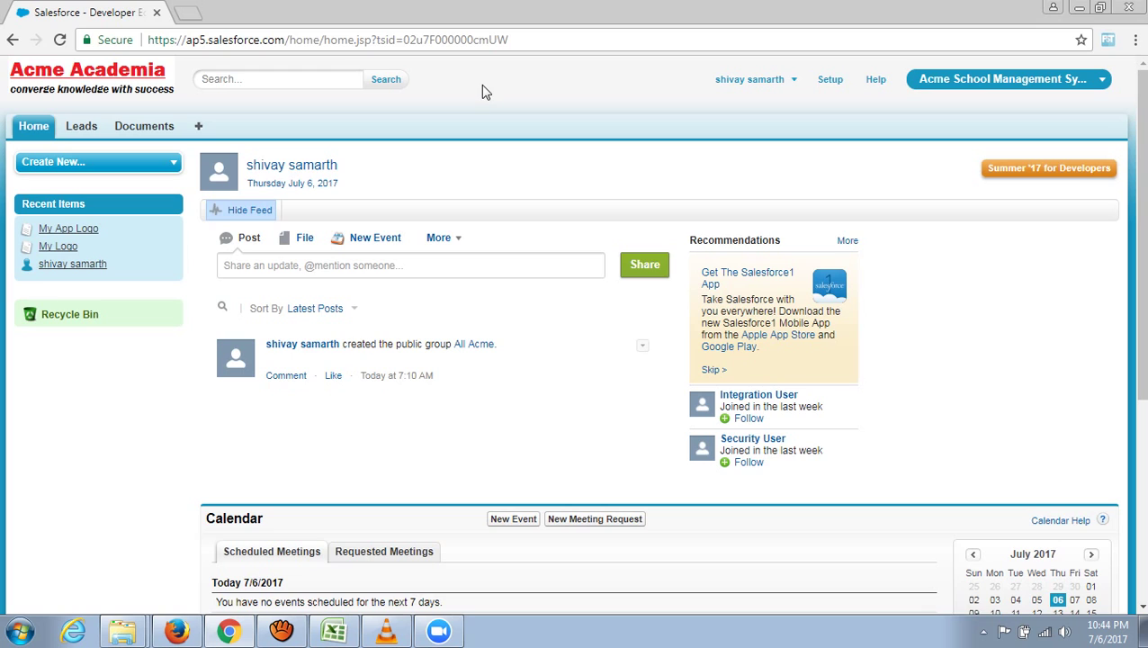
- Review the Acme Academia home page, then bring the Excel Student Table to the front
scroll(487, 97, down, 2)
scroll(494, 101, up, 2)
click(337, 630)
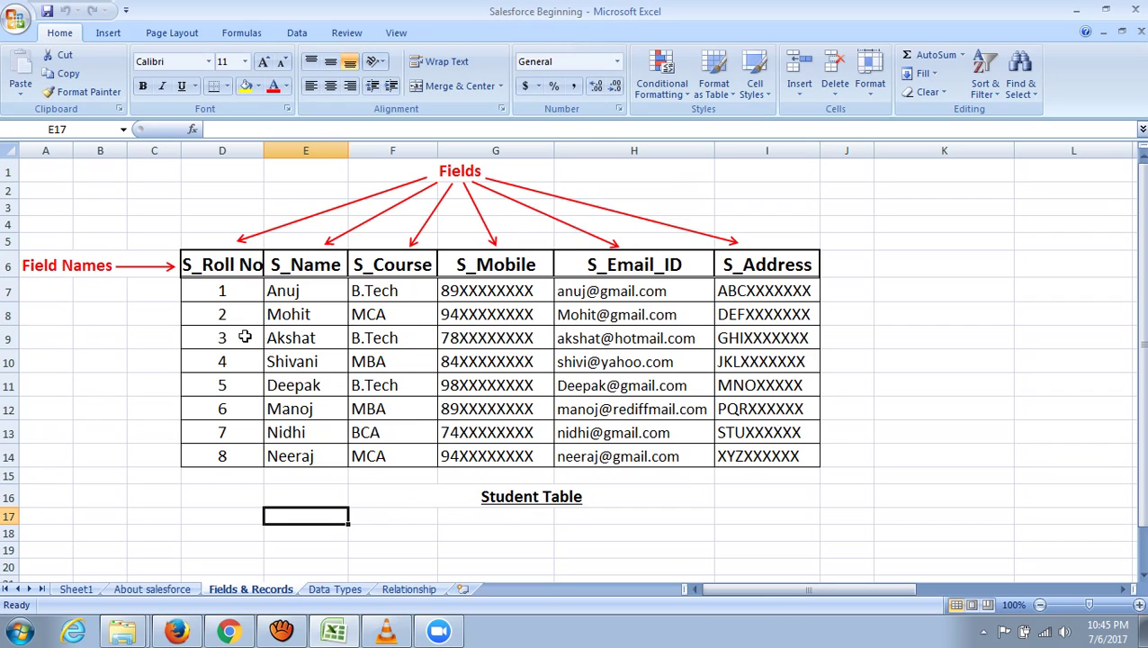
click(225, 151)
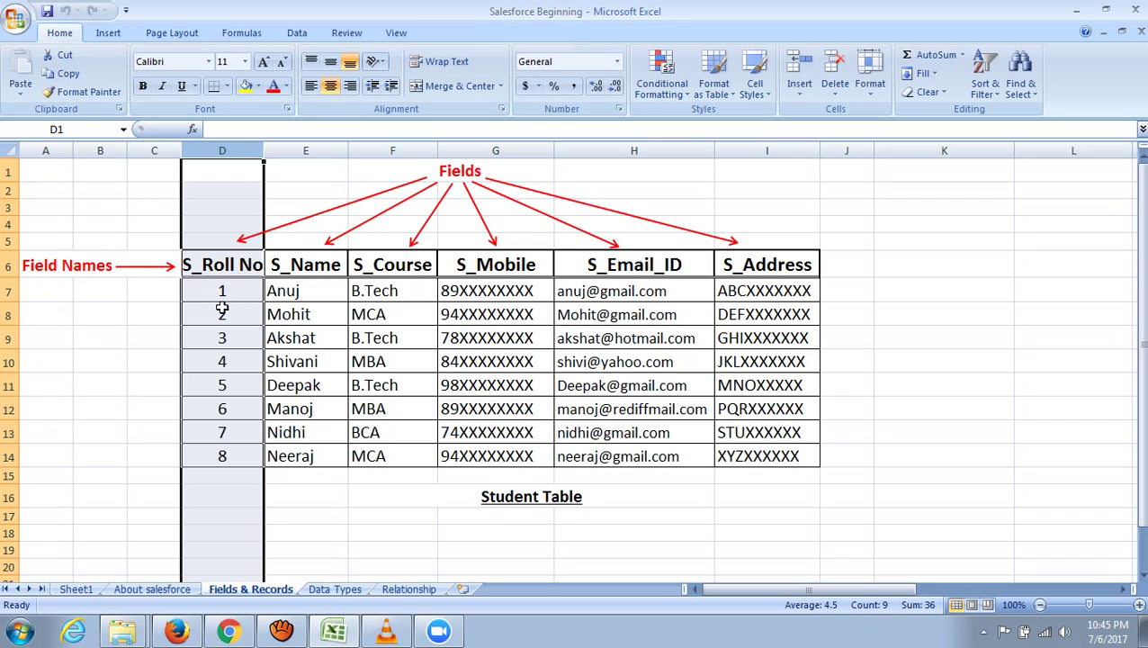
click(322, 153)
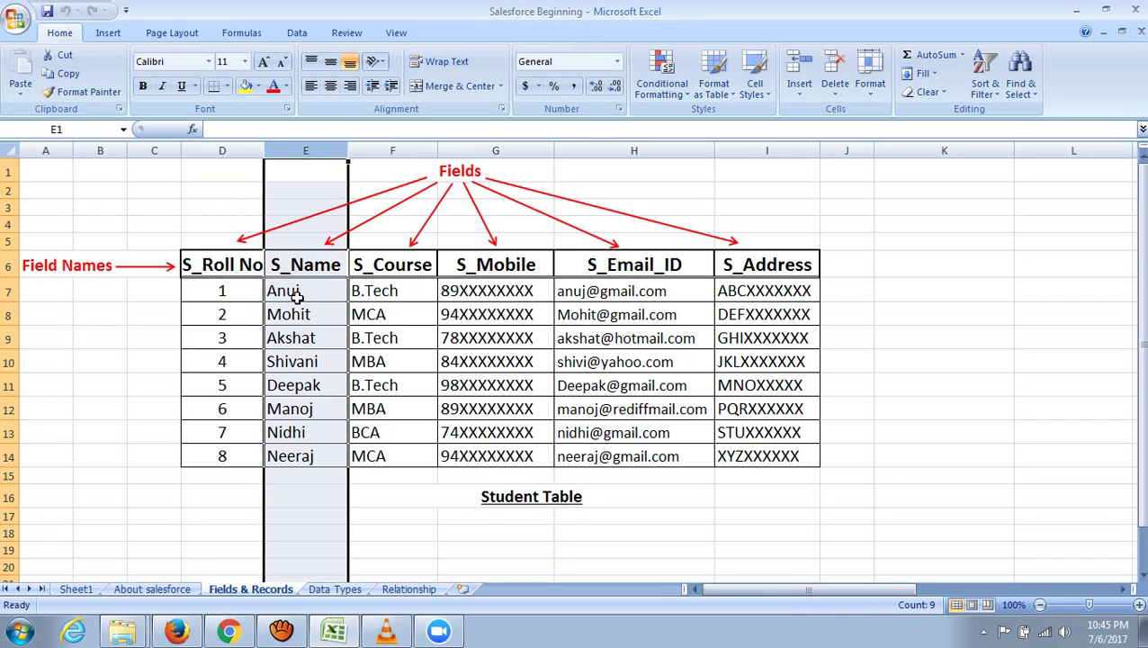
click(393, 264)
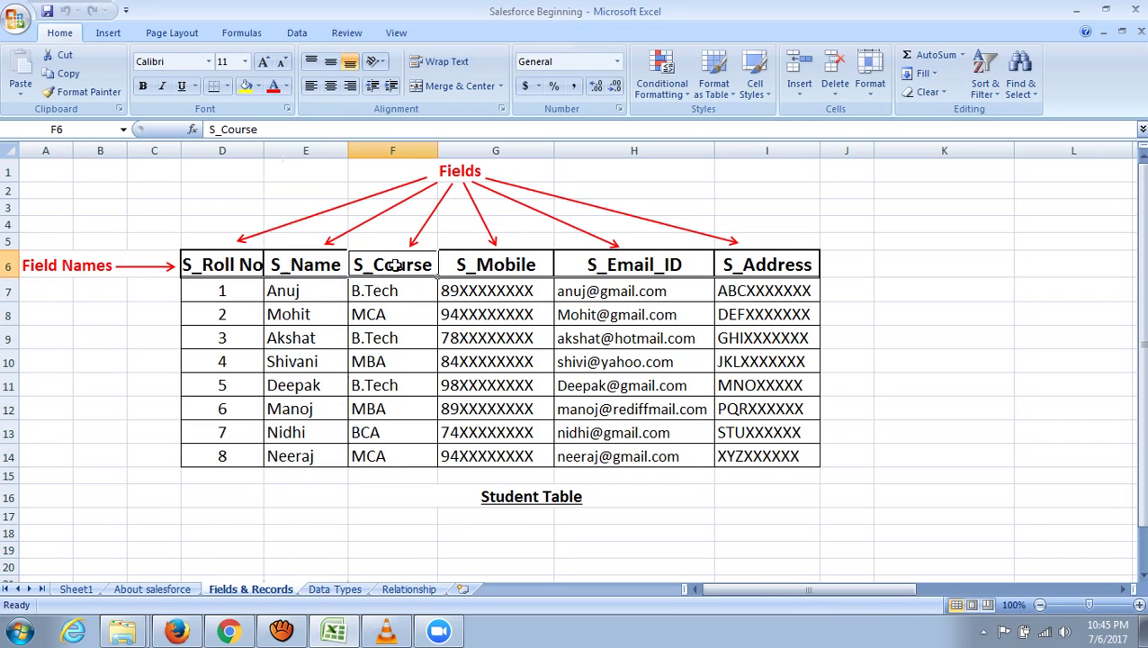
click(392, 153)
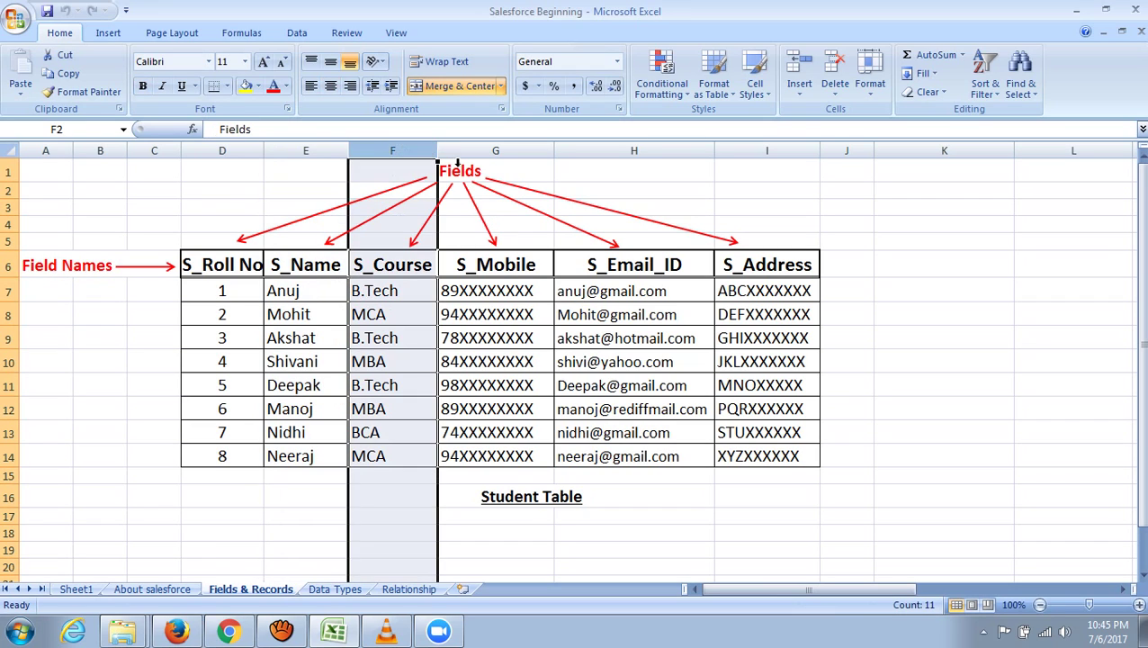
click(497, 151)
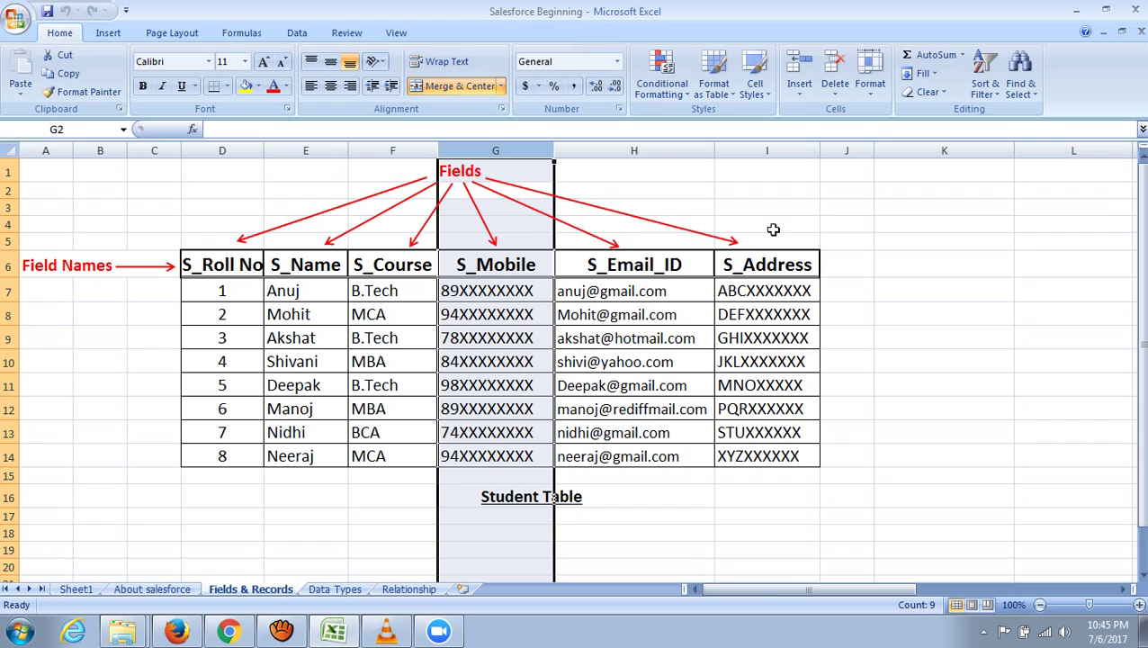
click(767, 152)
click(852, 311)
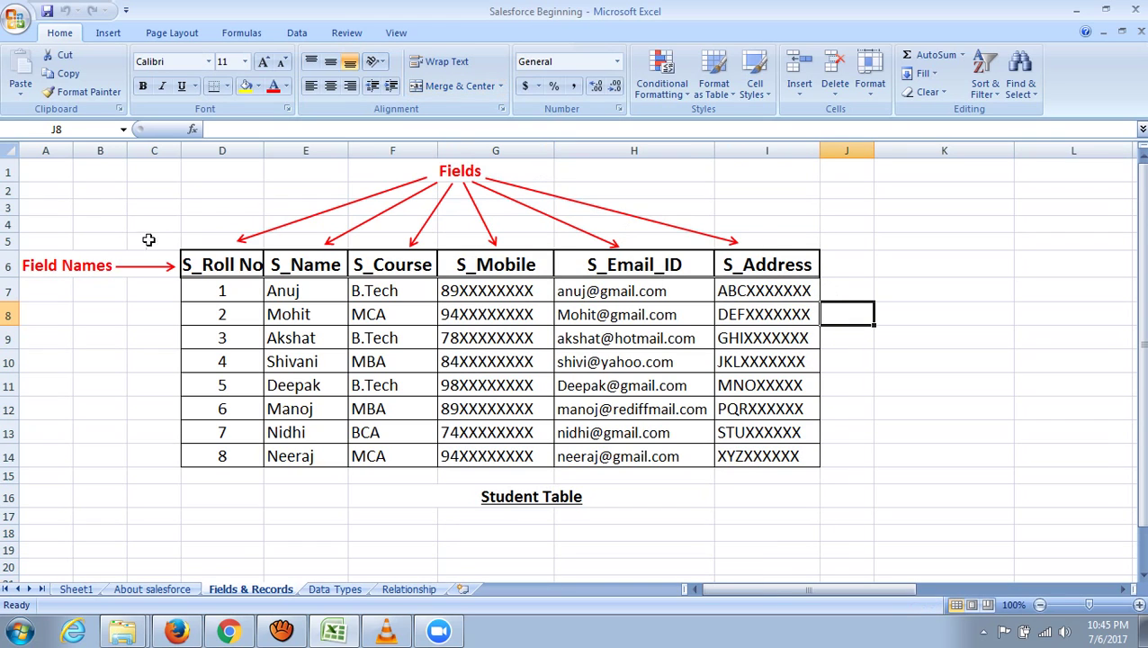
click(225, 151)
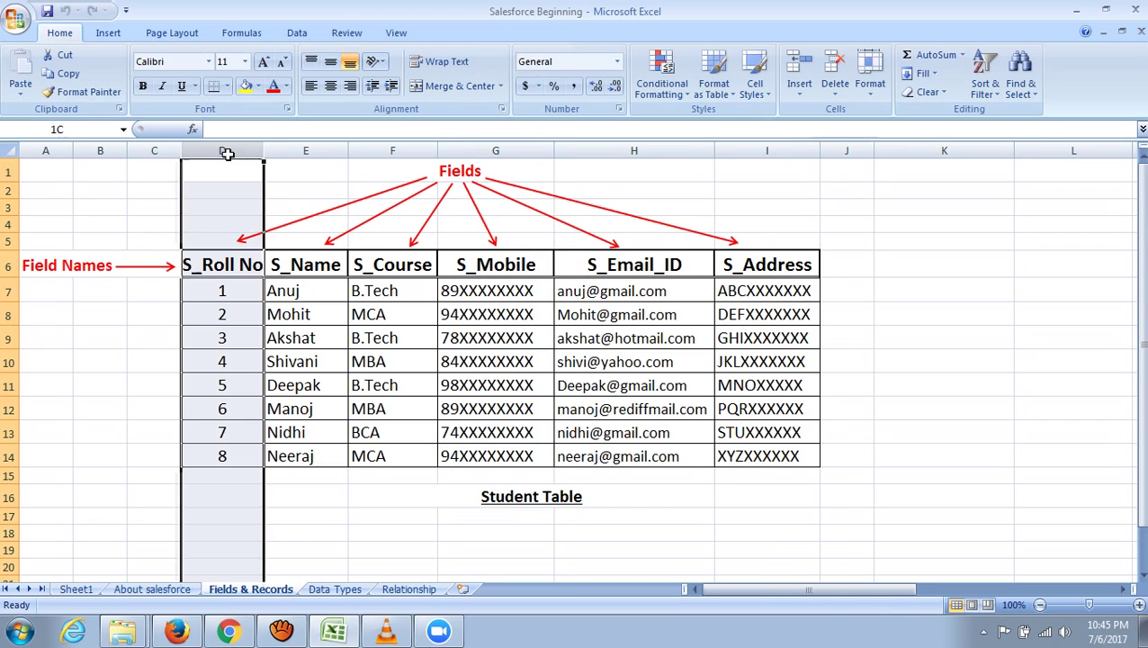
click(306, 150)
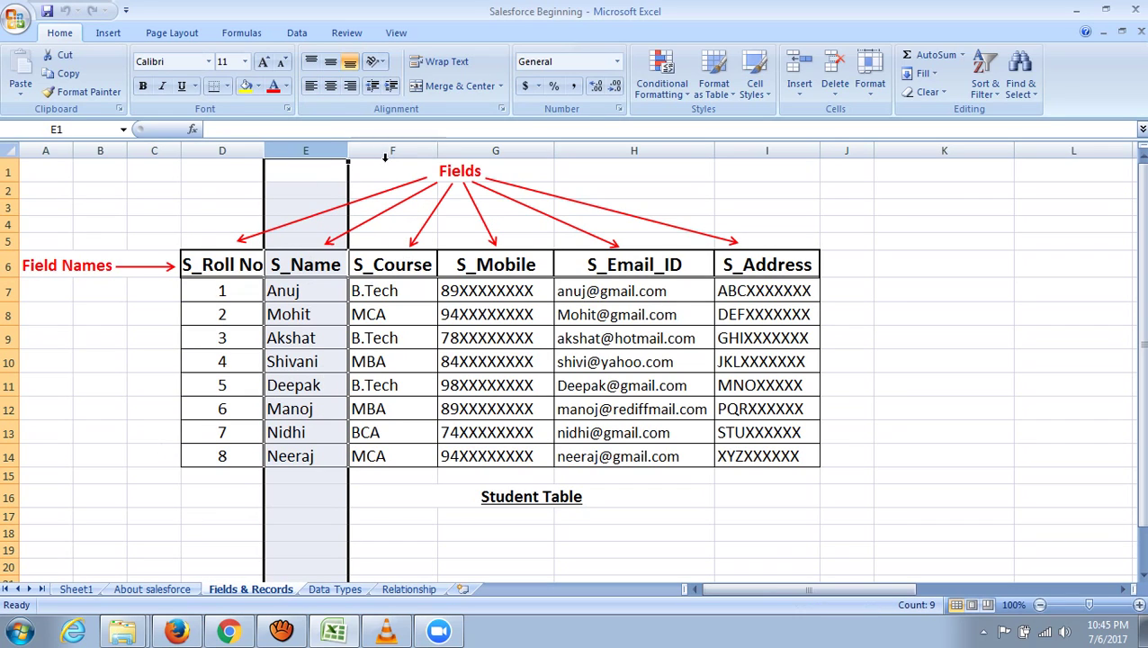
click(164, 191)
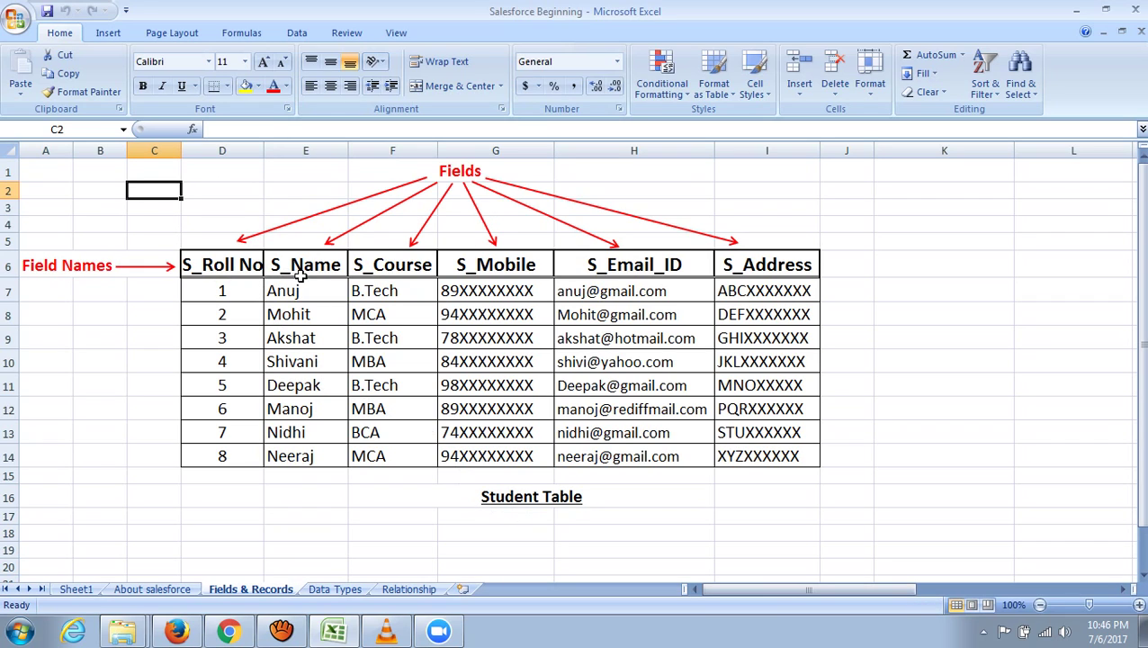
click(5, 266)
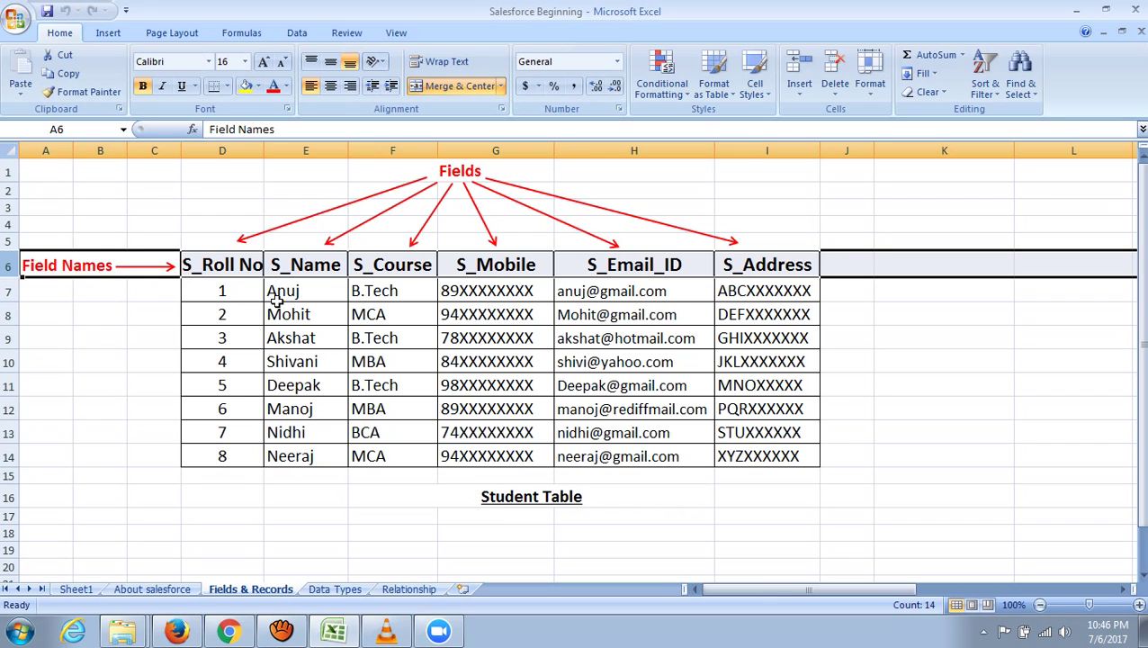
click(146, 340)
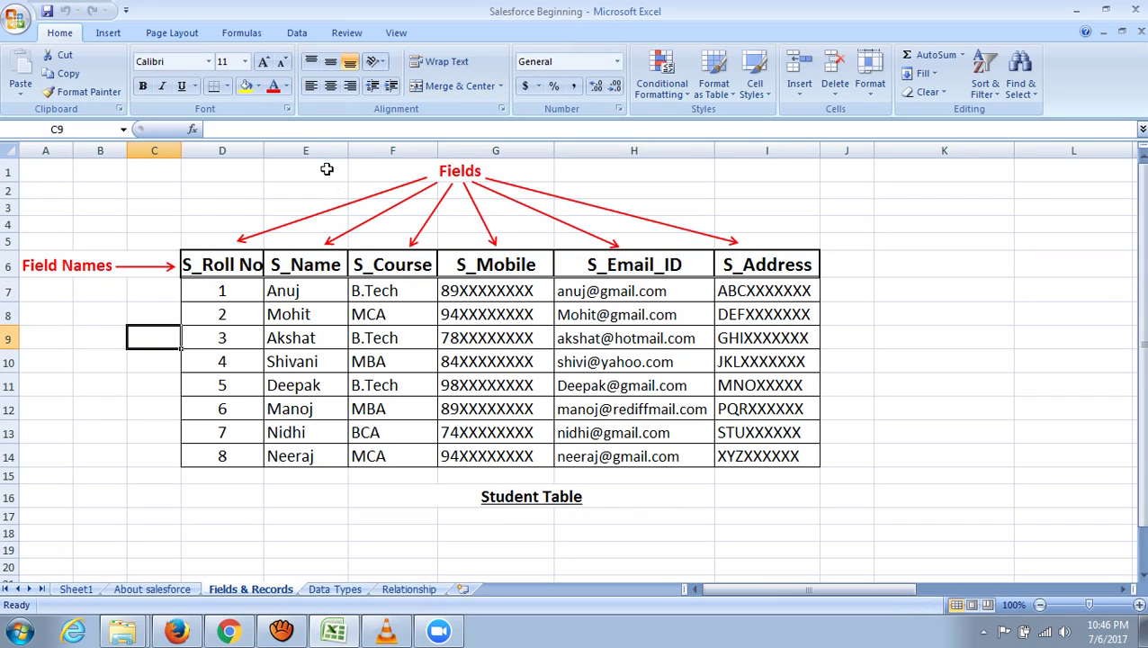
click(318, 150)
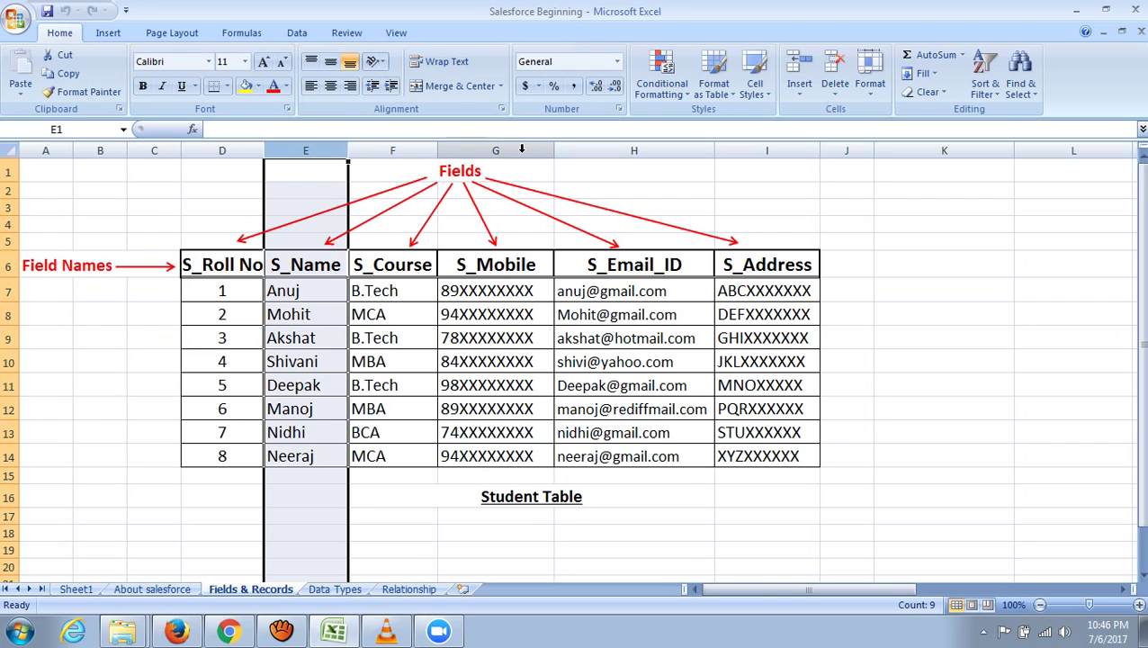
click(525, 150)
click(660, 155)
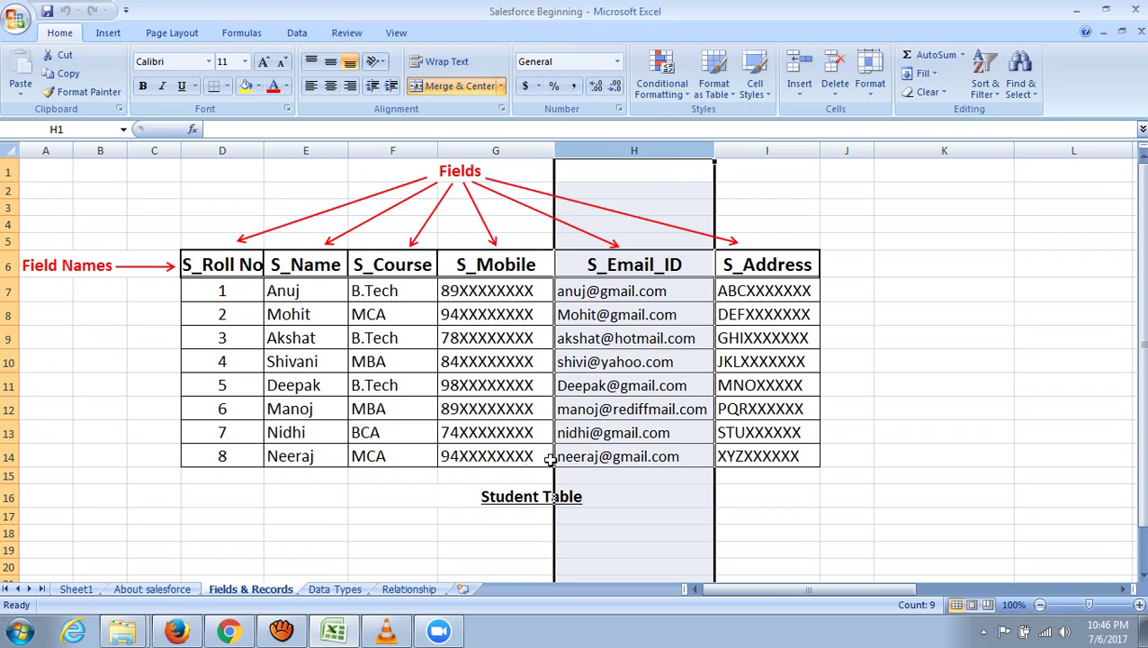
click(868, 361)
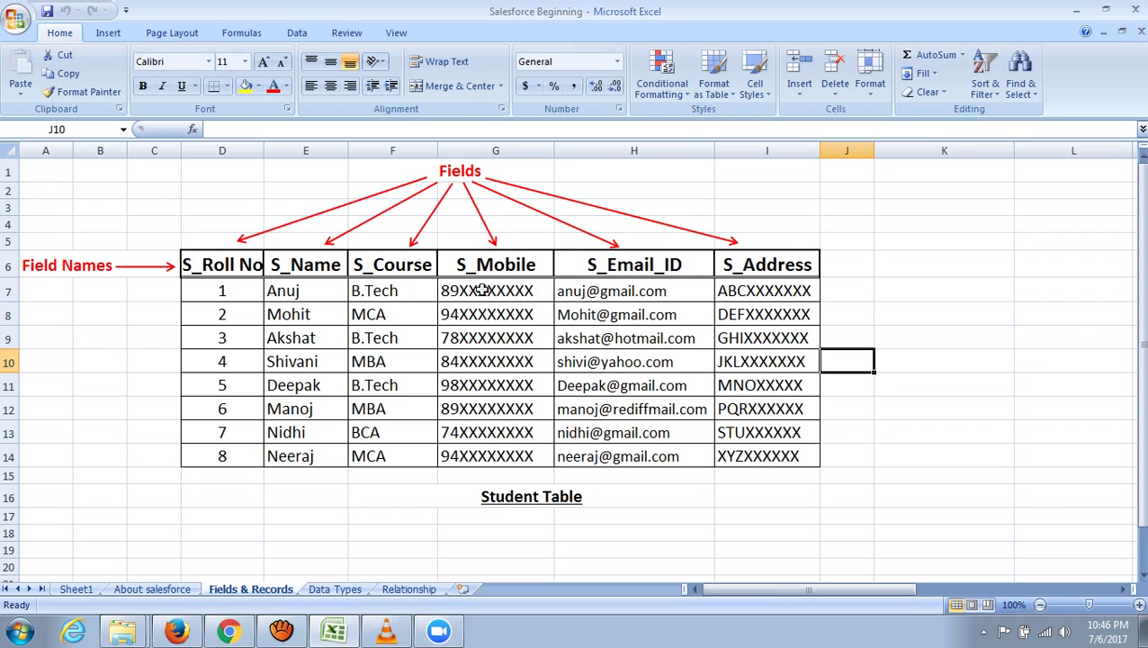
click(8, 267)
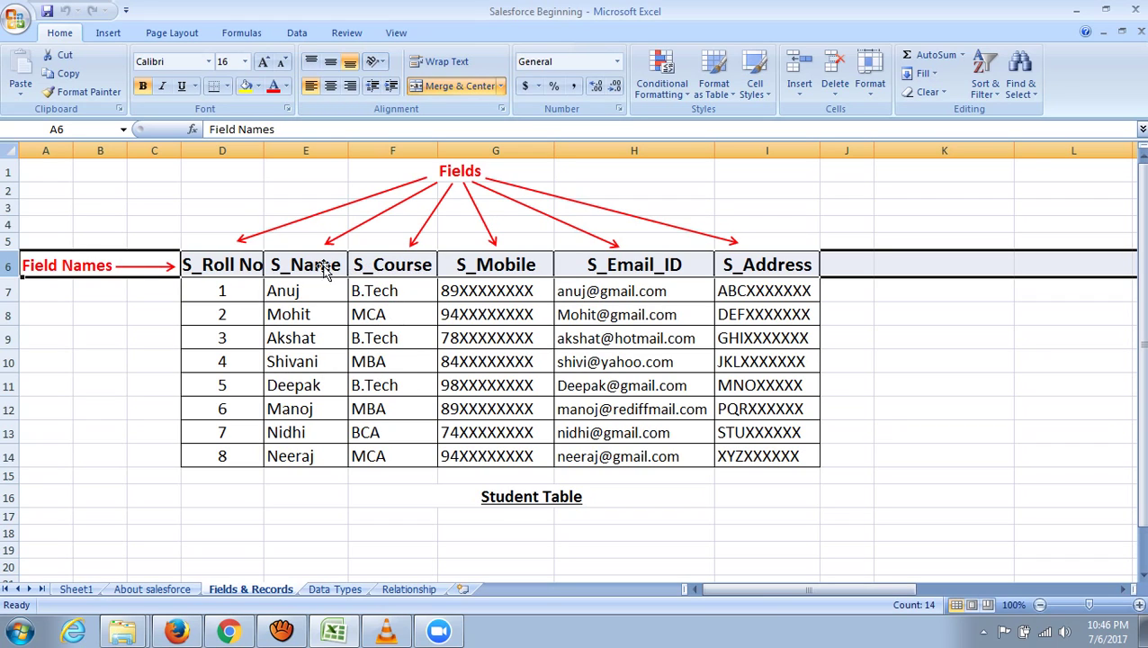
click(851, 317)
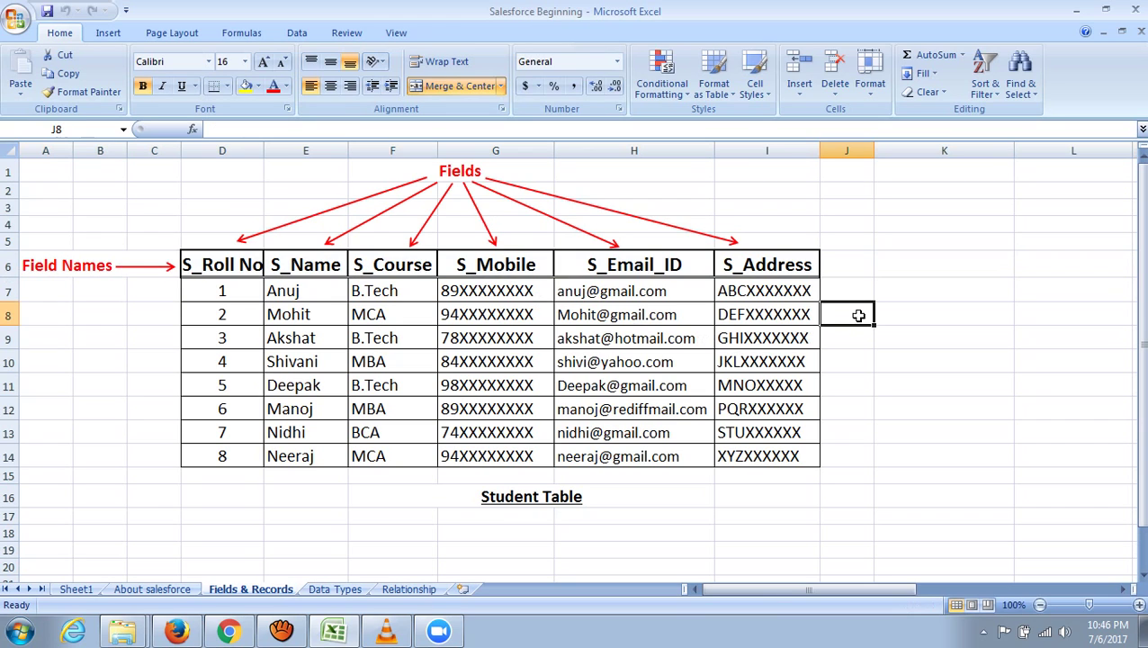
drag(217, 293, 756, 450)
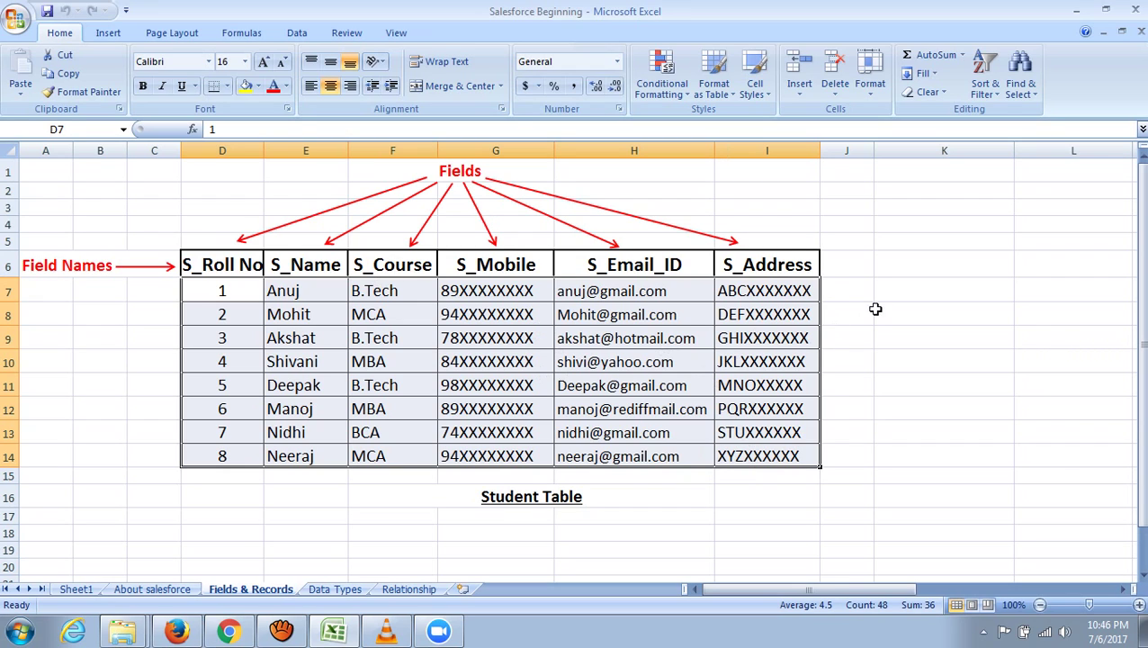
click(876, 309)
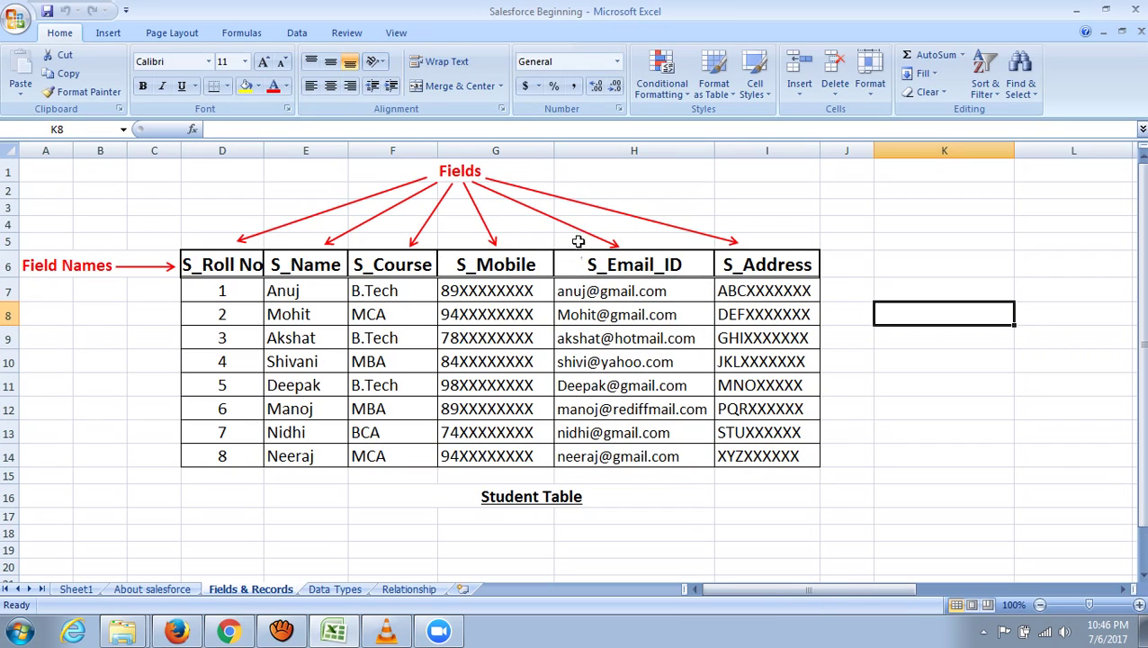
click(520, 150)
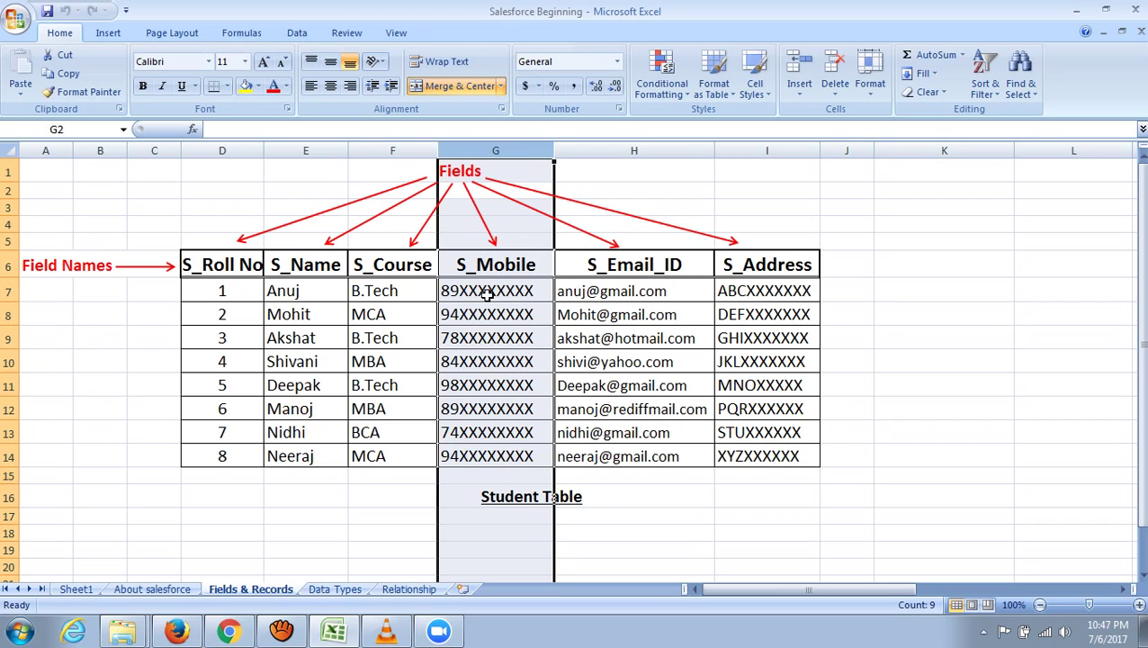
click(302, 150)
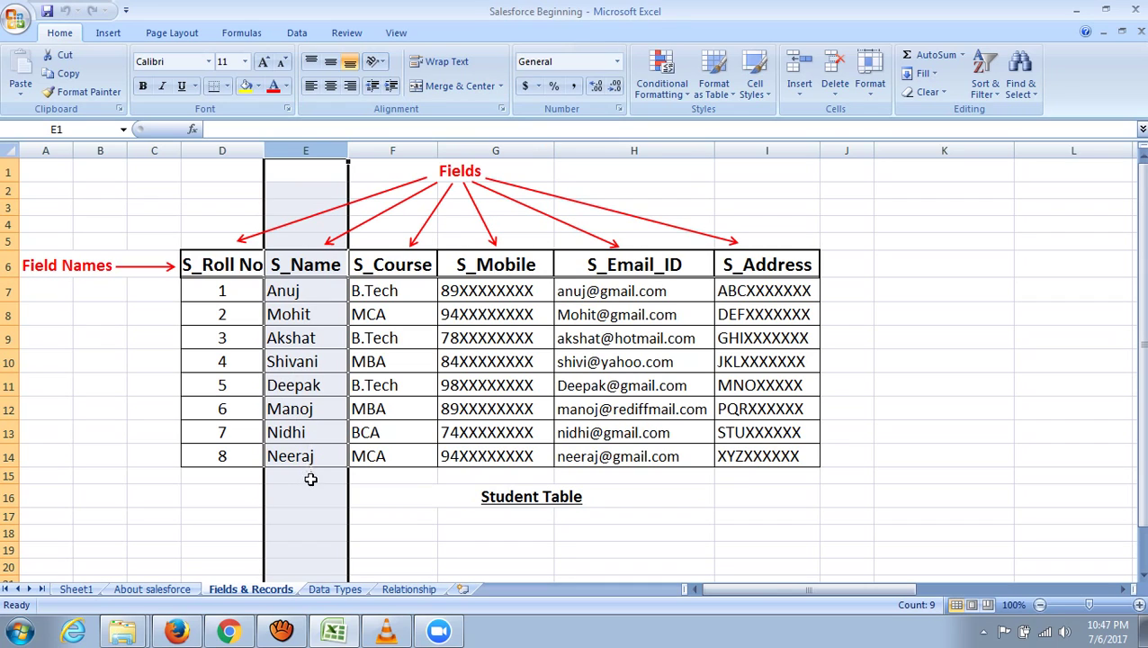
click(380, 509)
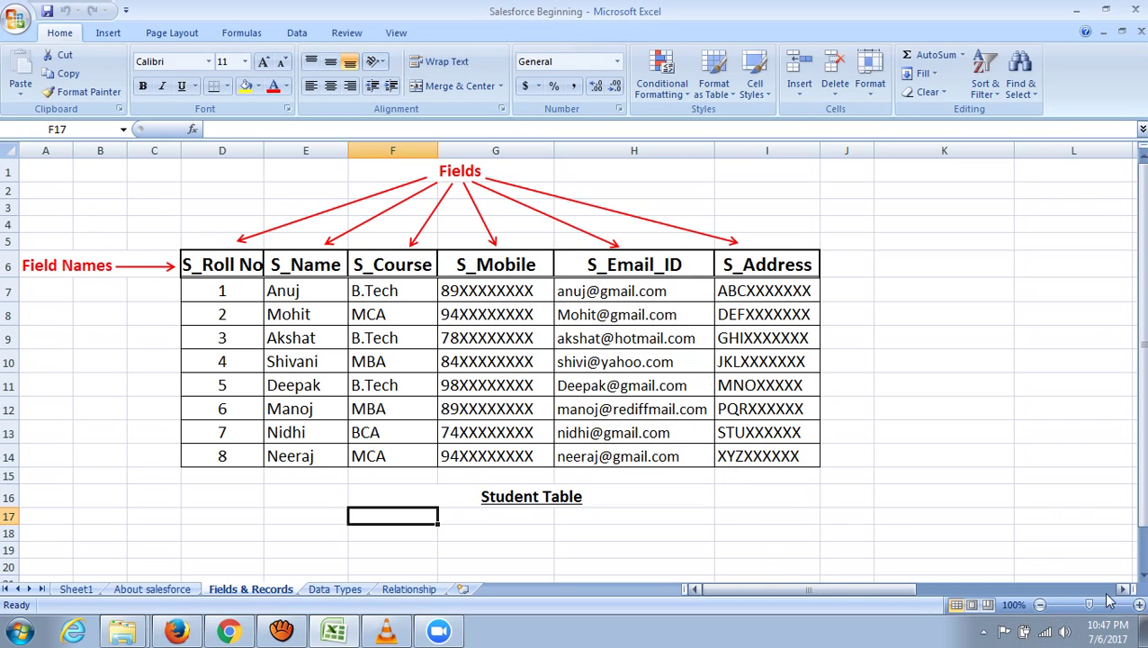
drag(1124, 591, 1118, 601)
- Scroll to the Records-annotated Student Table copy and highlight the first student record row
drag(963, 594, 862, 594)
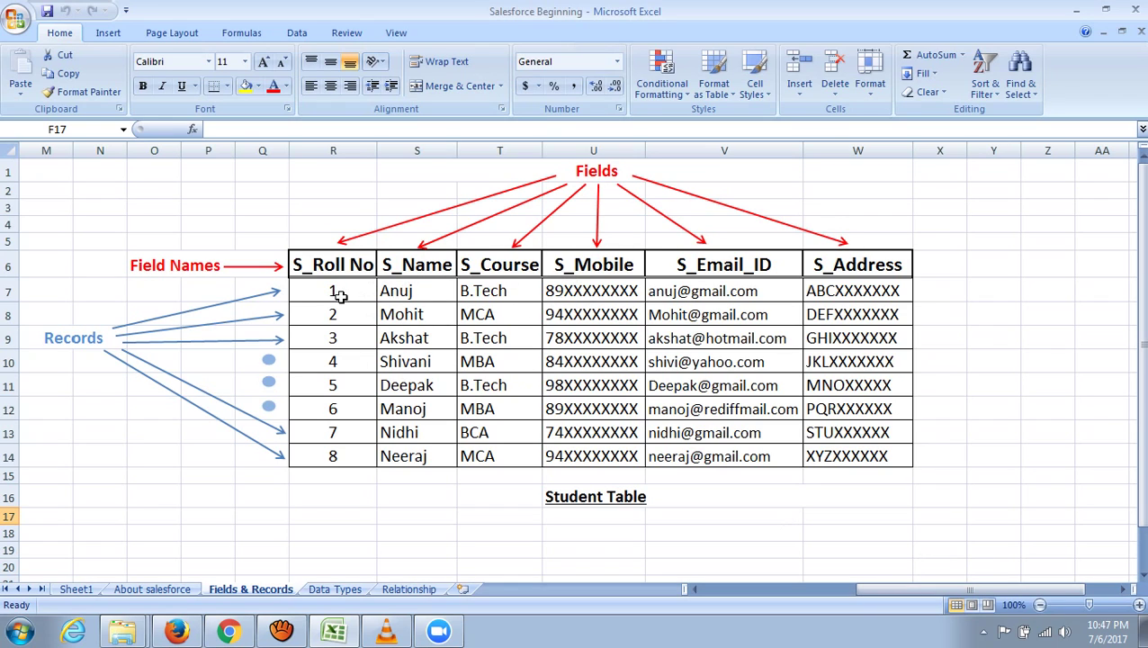
click(8, 290)
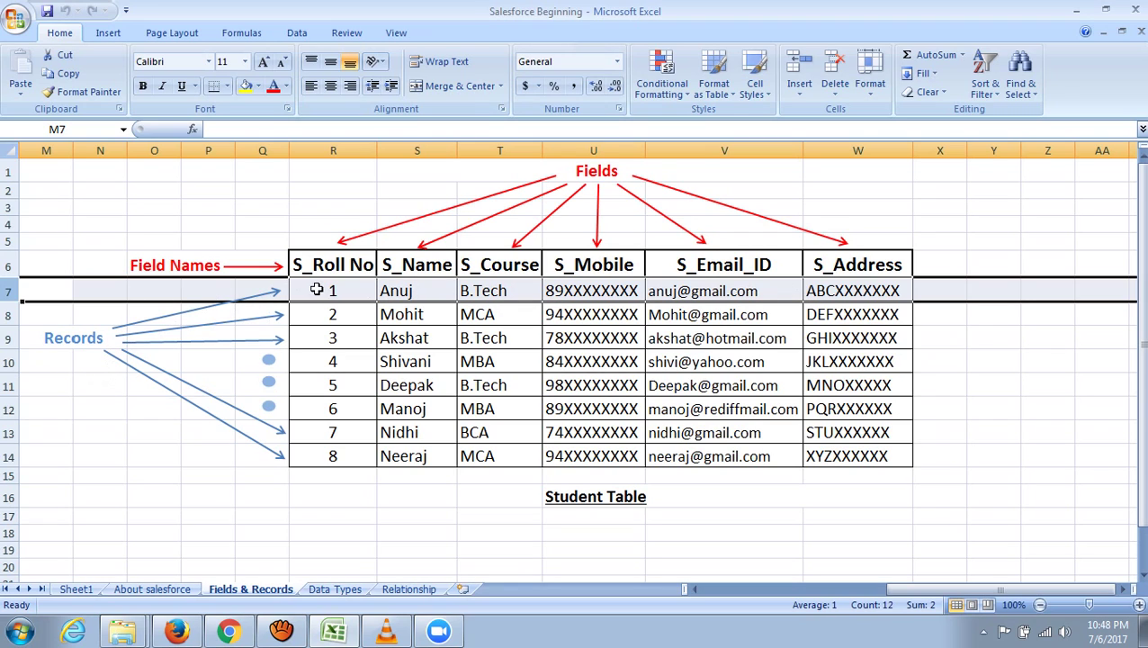
- Highlight student record rows 9, 11, 12 and 14 in the Student Table
click(7, 338)
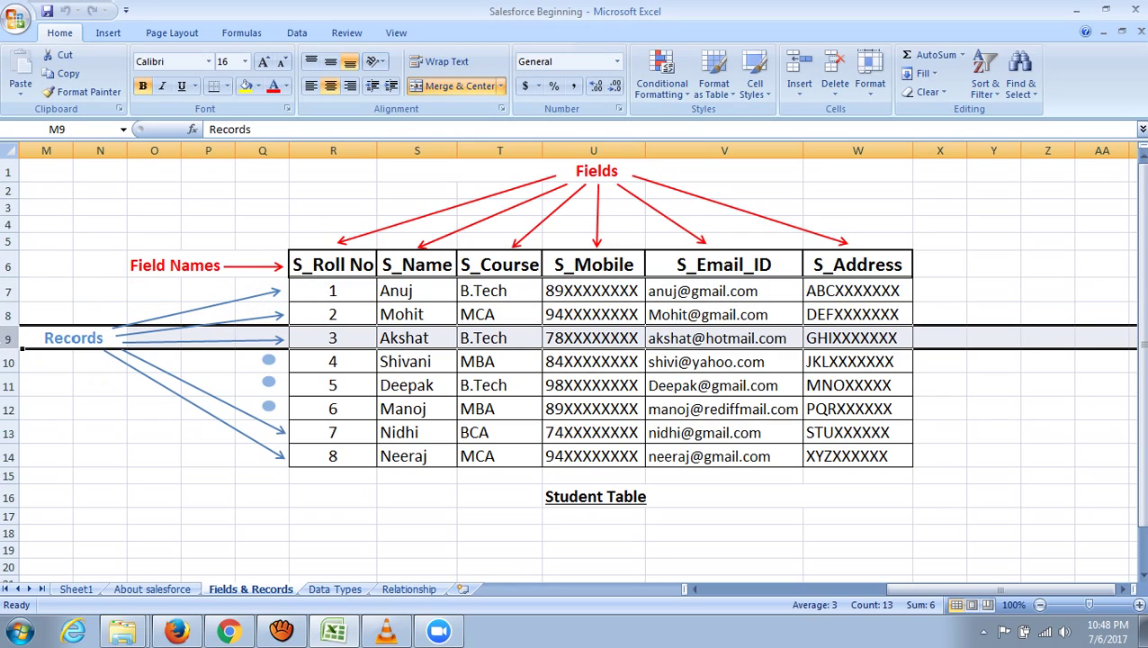
click(7, 385)
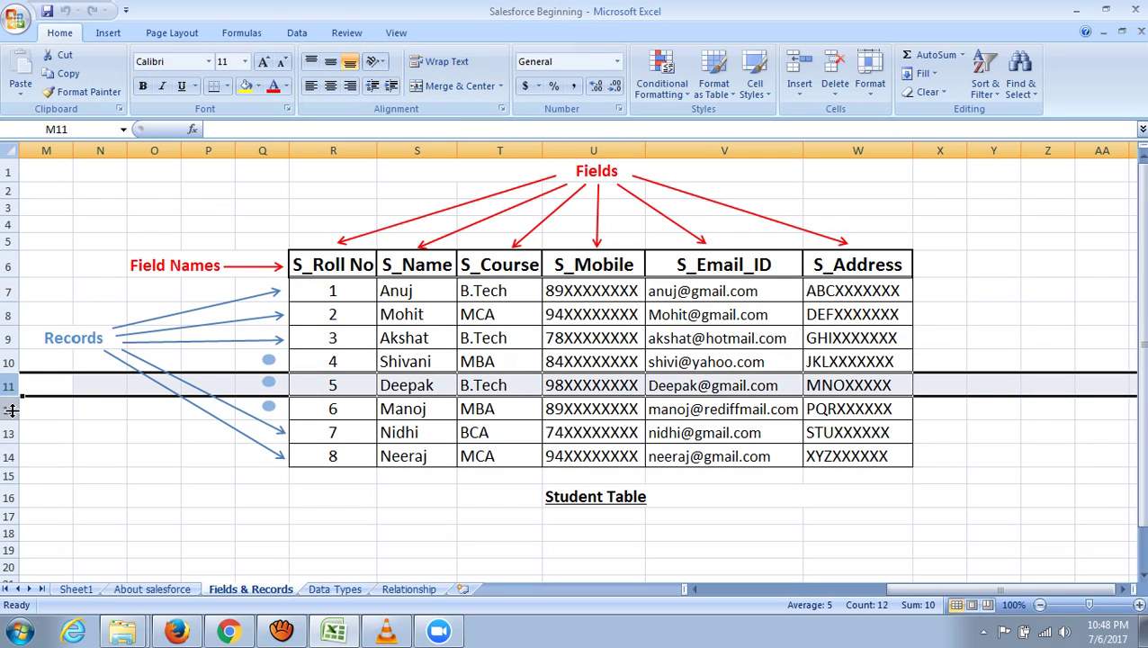
click(7, 410)
click(8, 456)
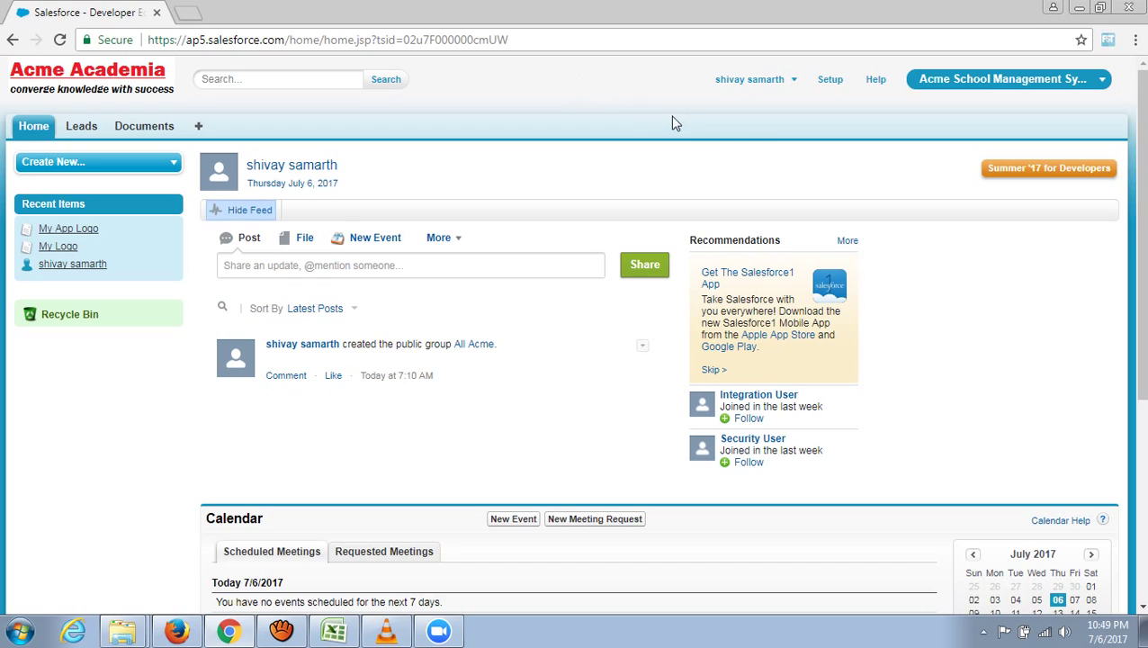
- Go to Setup > Build > Create > Objects to view the empty Custom Objects page
click(832, 84)
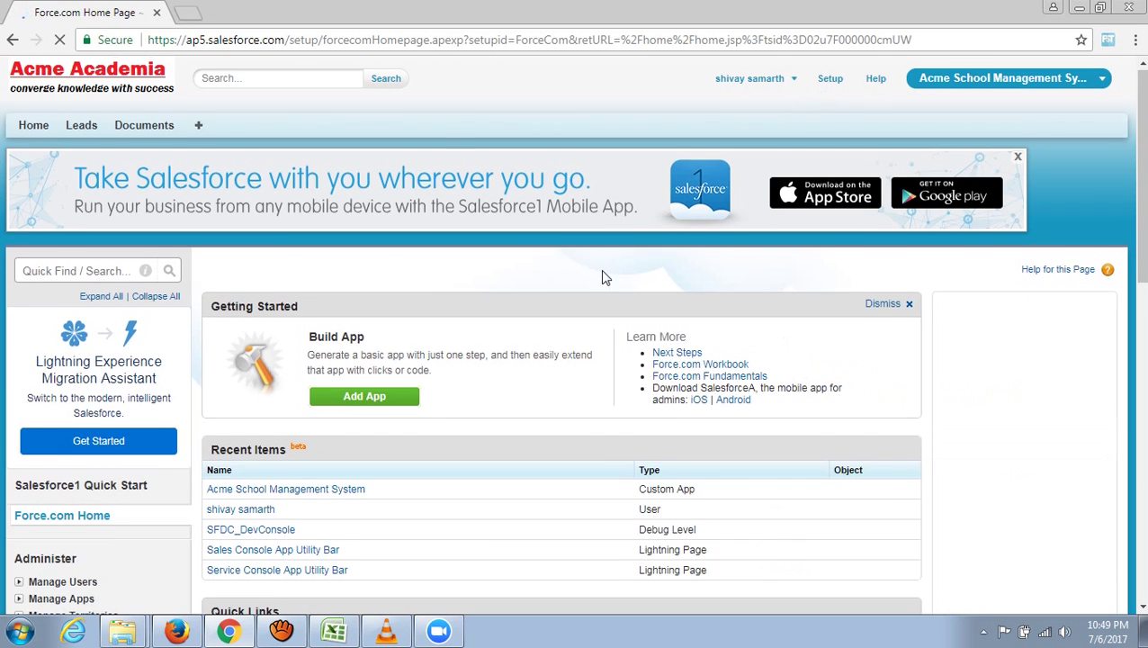
scroll(466, 317, down, 4)
scroll(466, 317, down, 2)
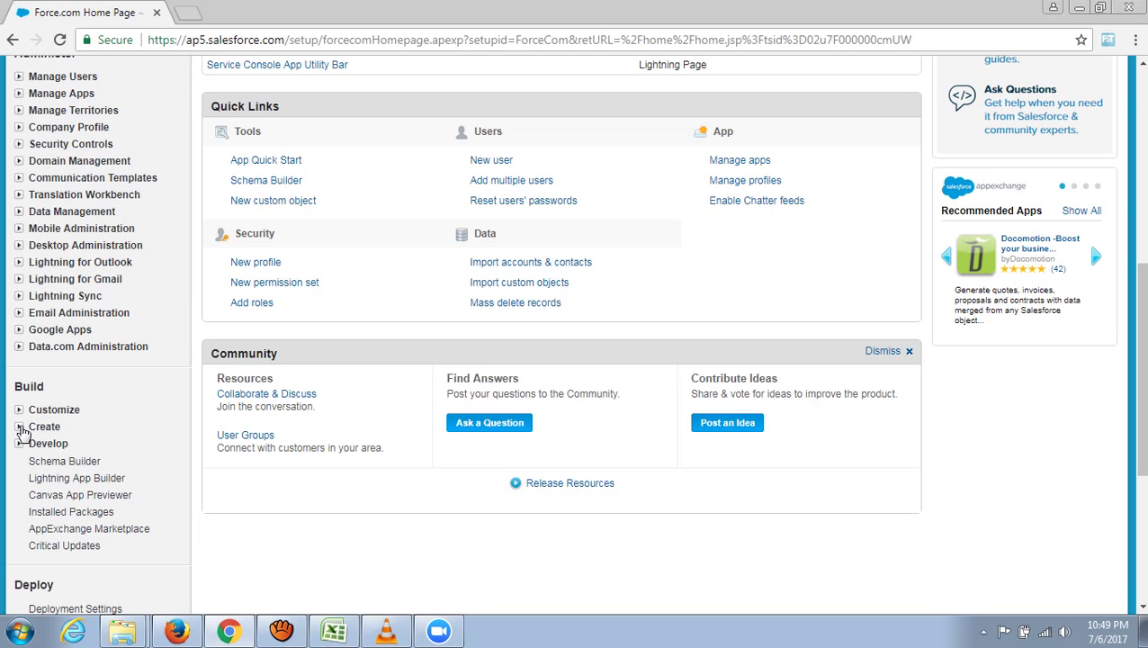
click(19, 426)
scroll(133, 443, down, 3)
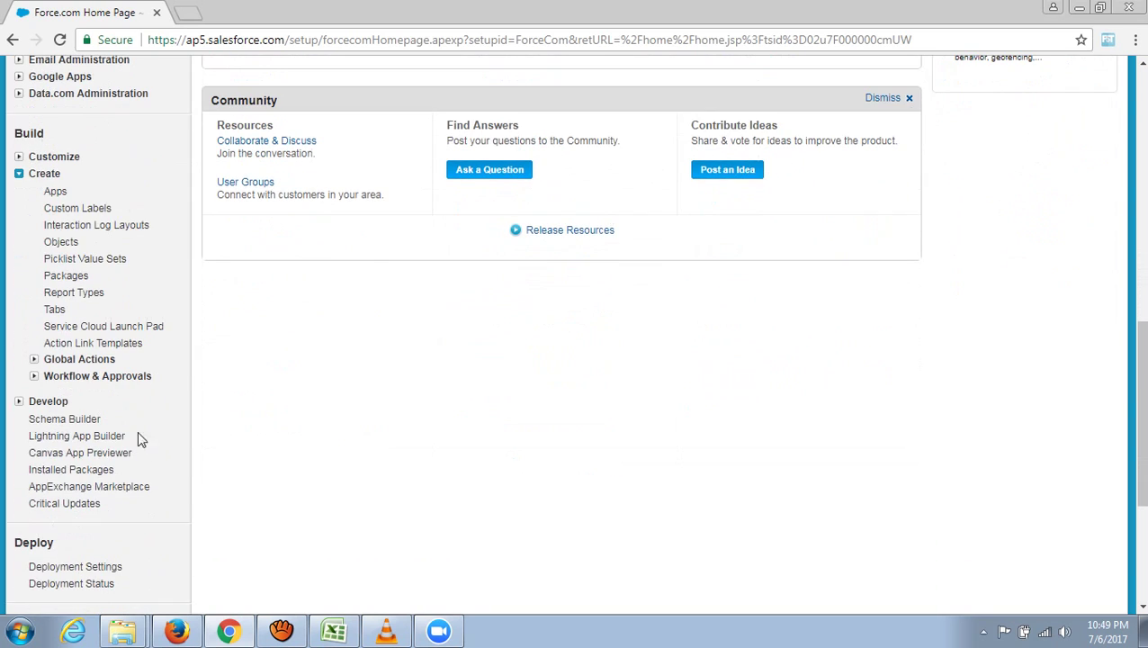
click(61, 242)
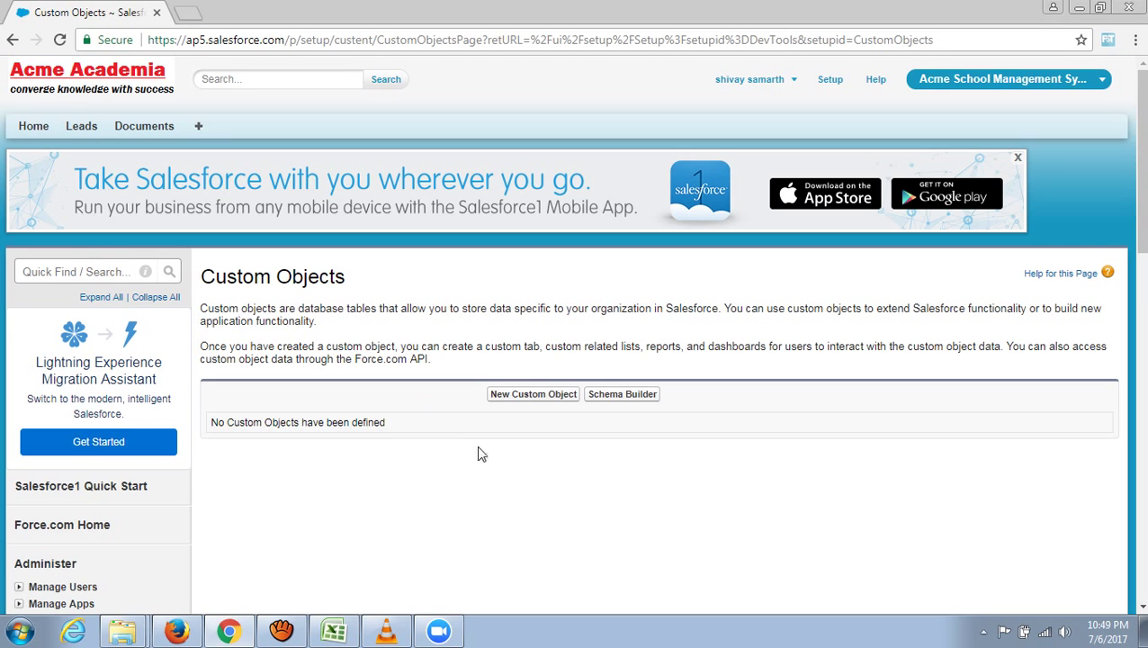
scroll(501, 519, down, 1)
scroll(501, 519, down, 1)
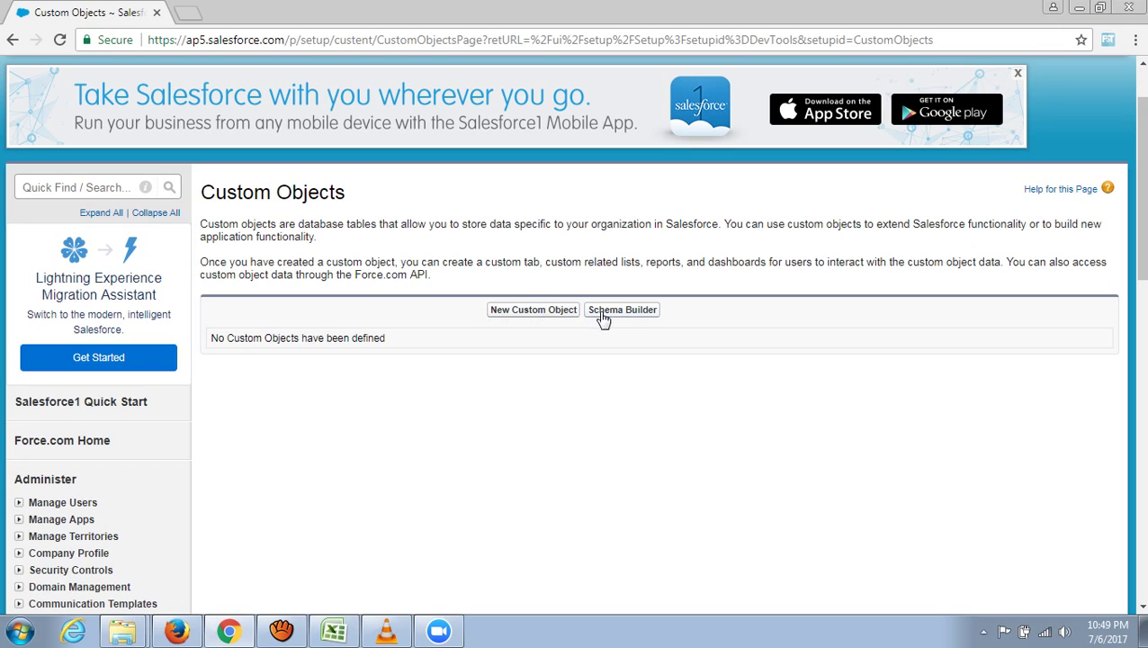
click(535, 312)
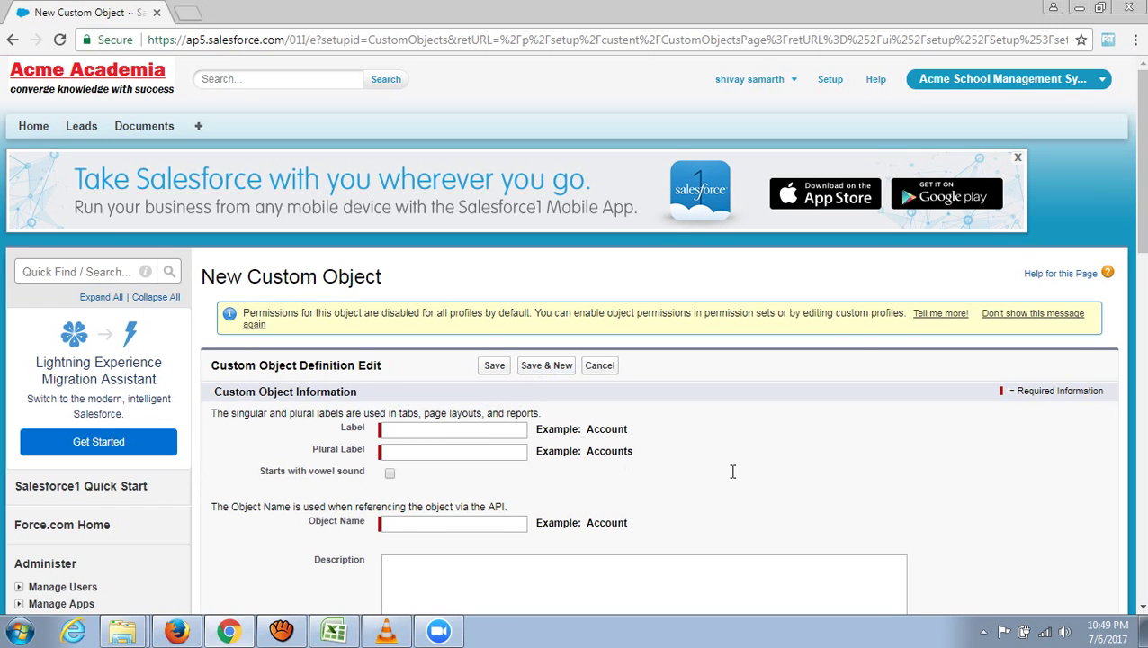
scroll(732, 472, down, 1)
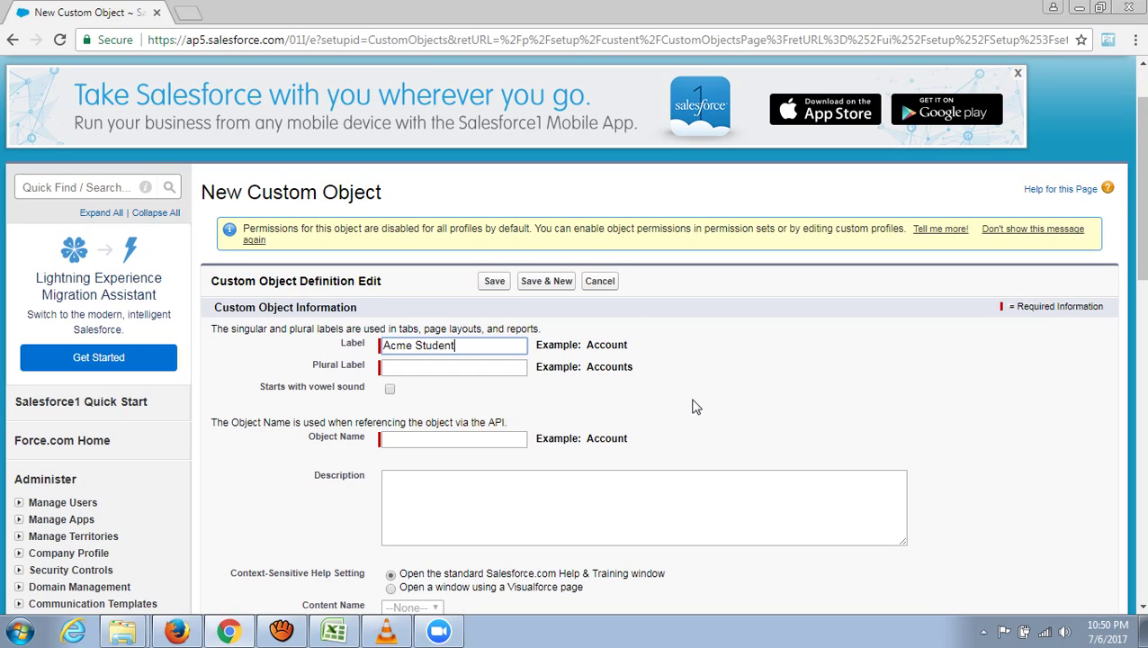
click(456, 366)
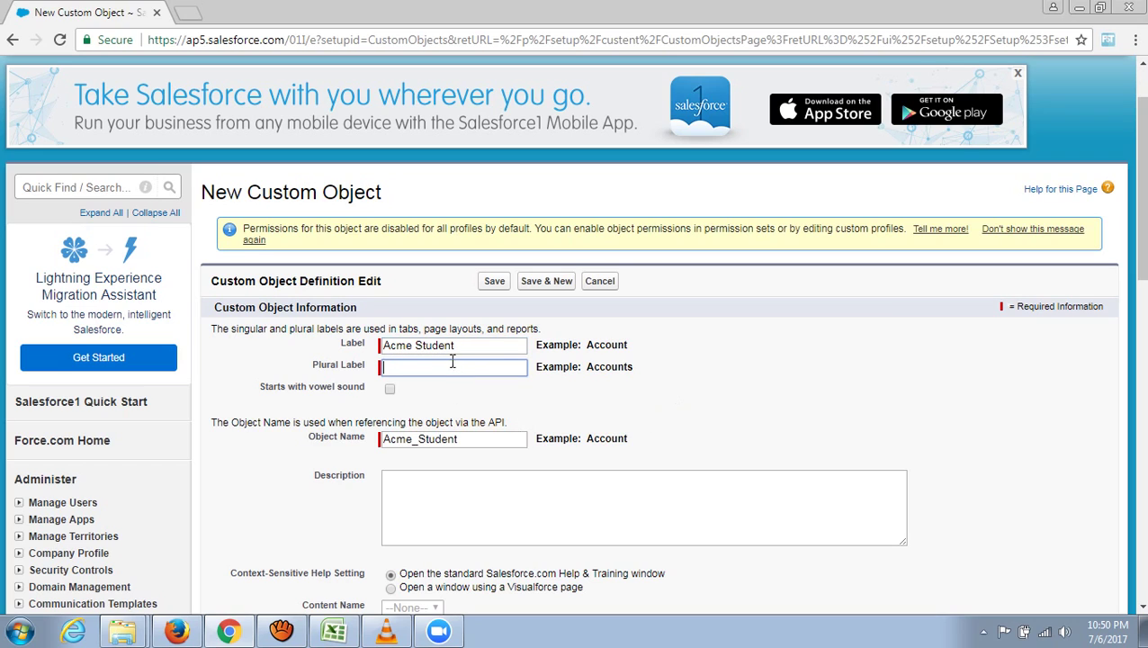
drag(465, 347, 384, 354)
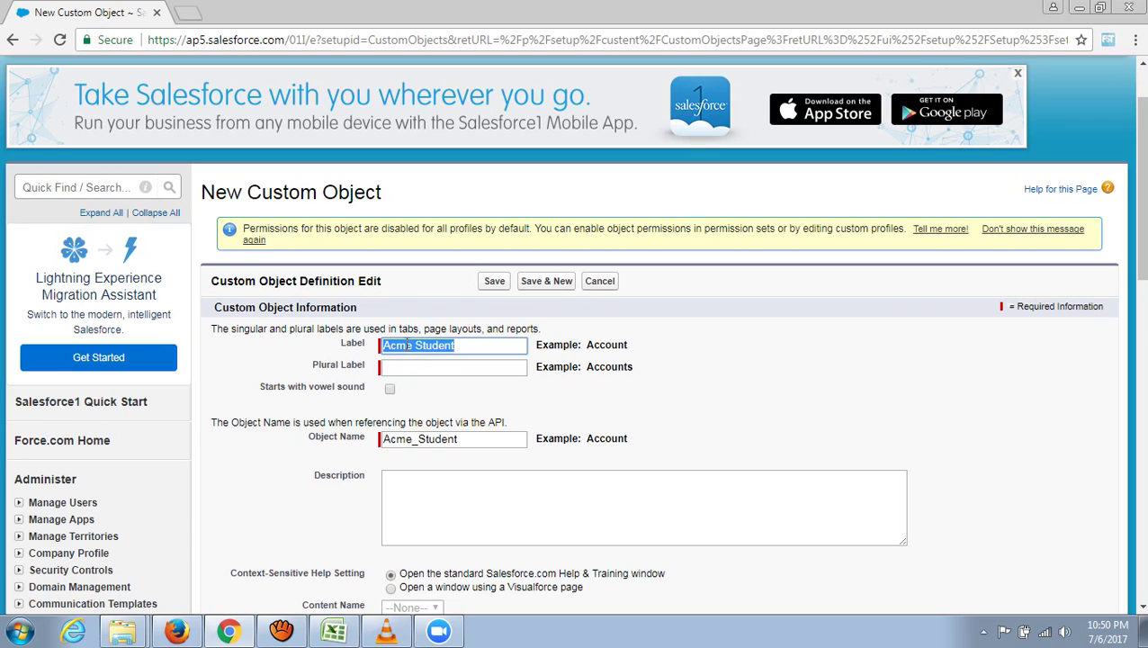
right_click(426, 346)
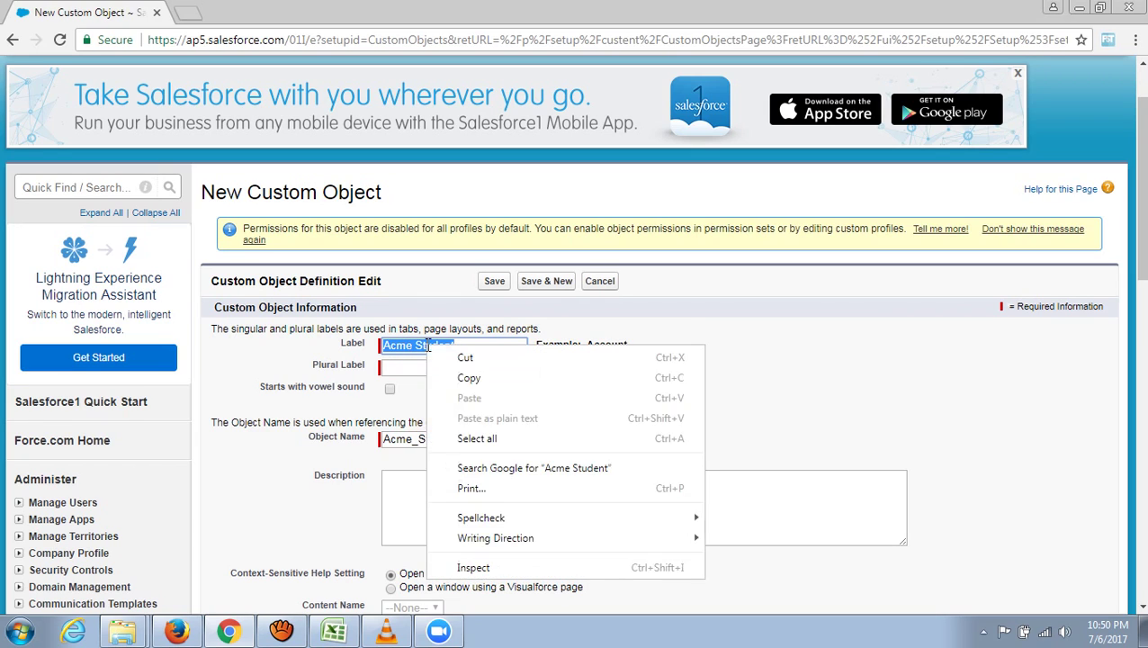
click(498, 378)
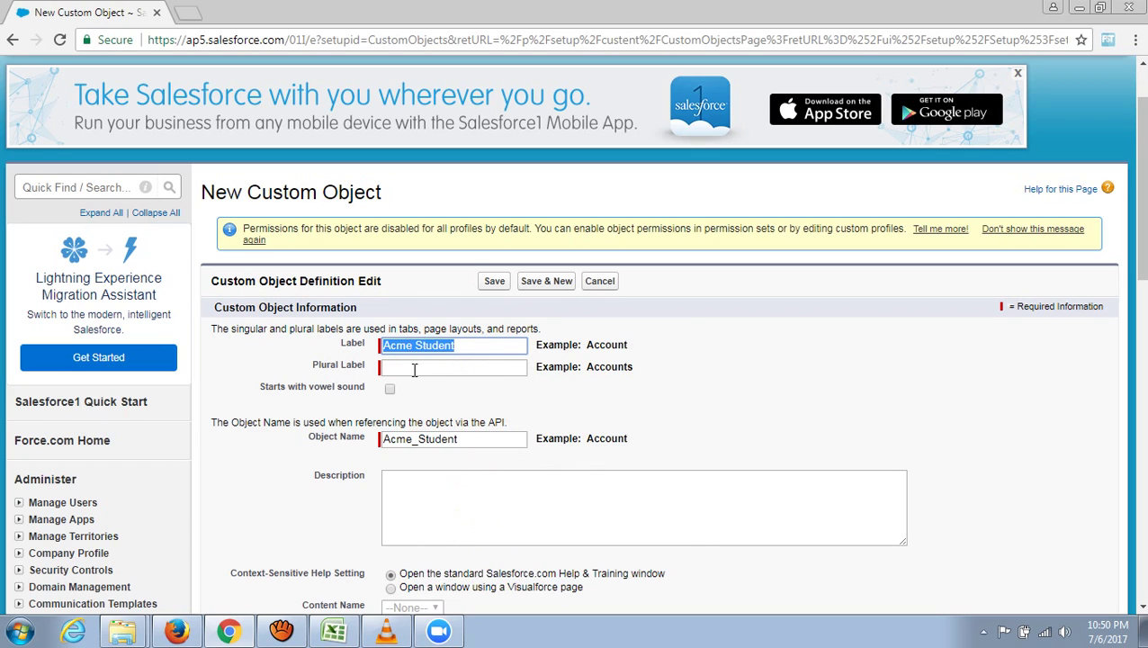
click(414, 369)
right_click(414, 368)
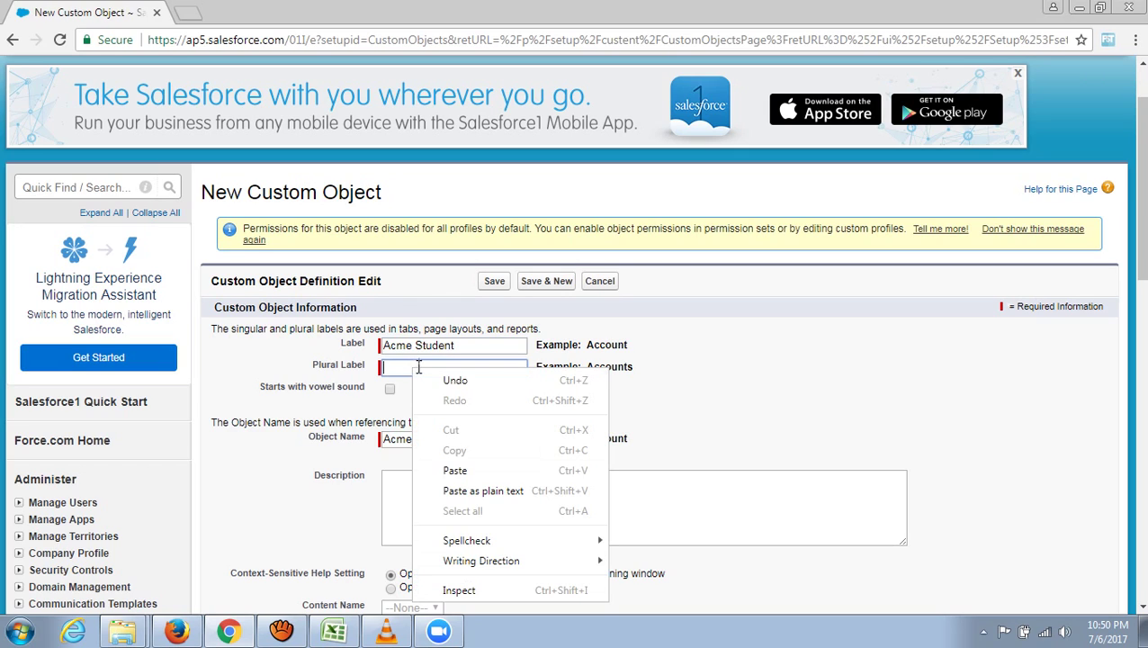
click(459, 468)
text(s)
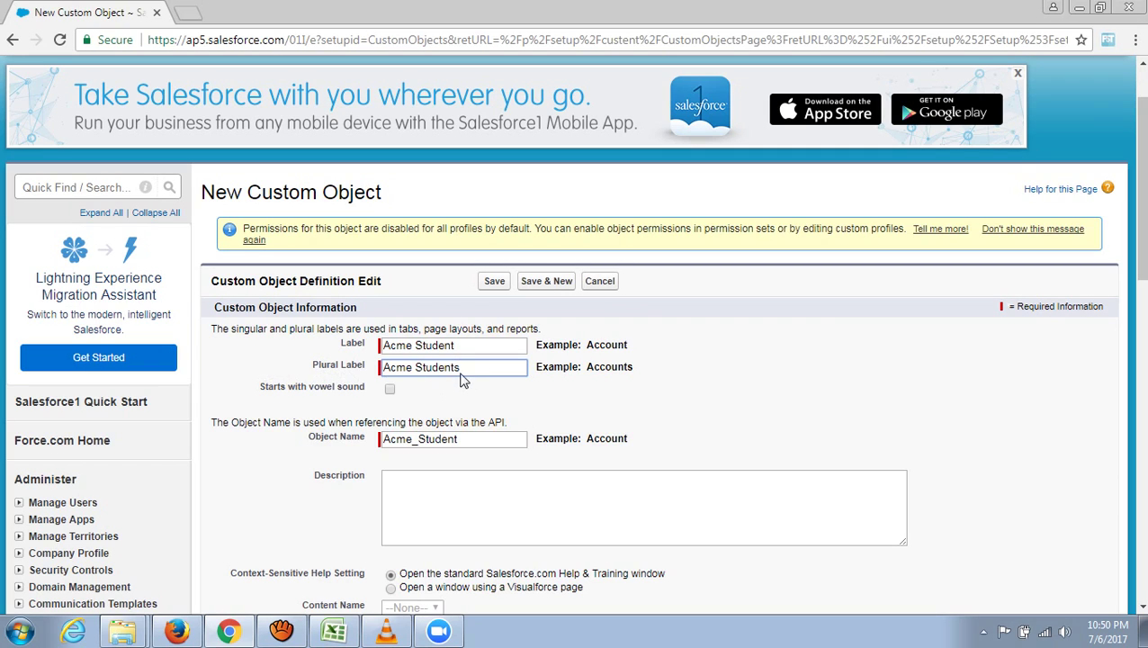
scroll(759, 402, down, 1)
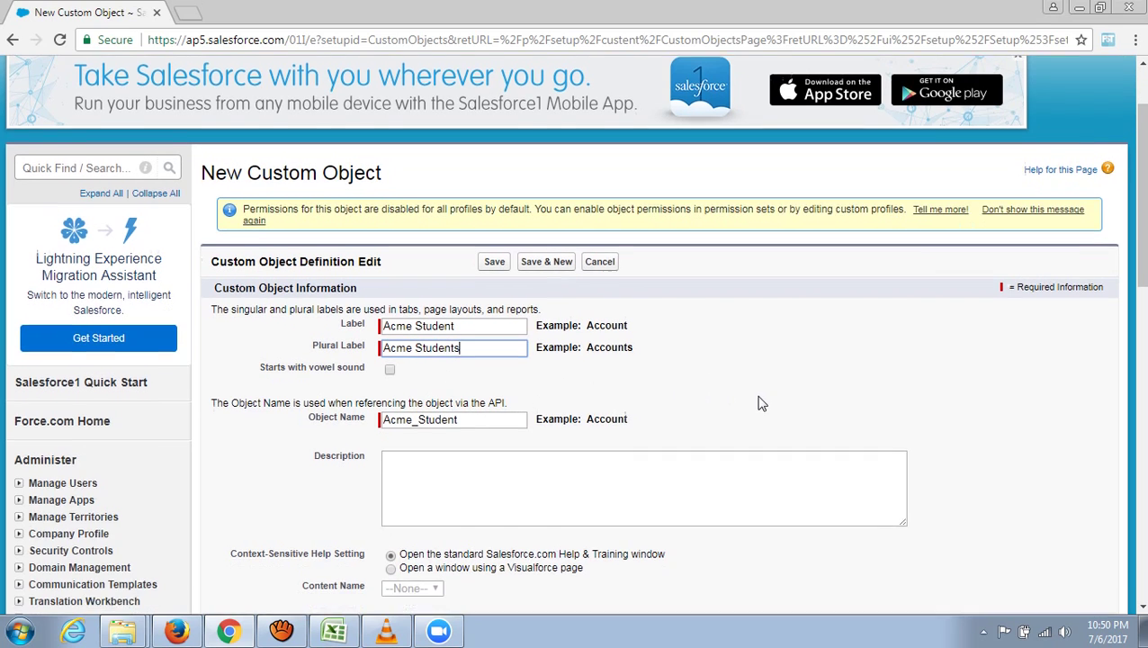
drag(420, 360, 408, 357)
click(665, 343)
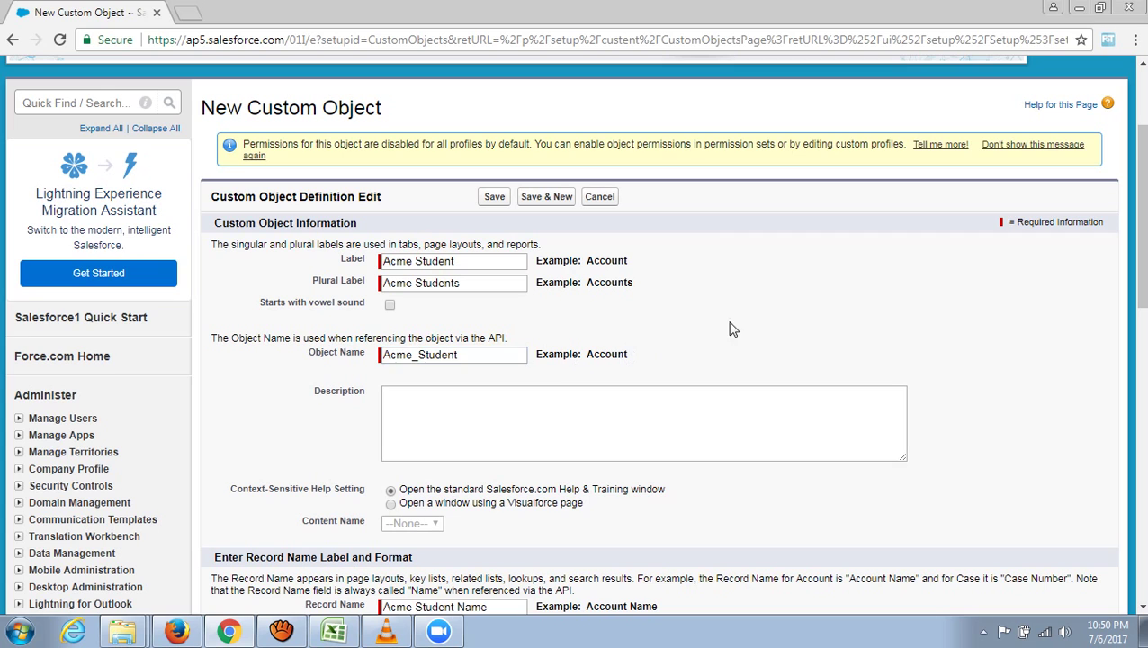
scroll(972, 381, down, 2)
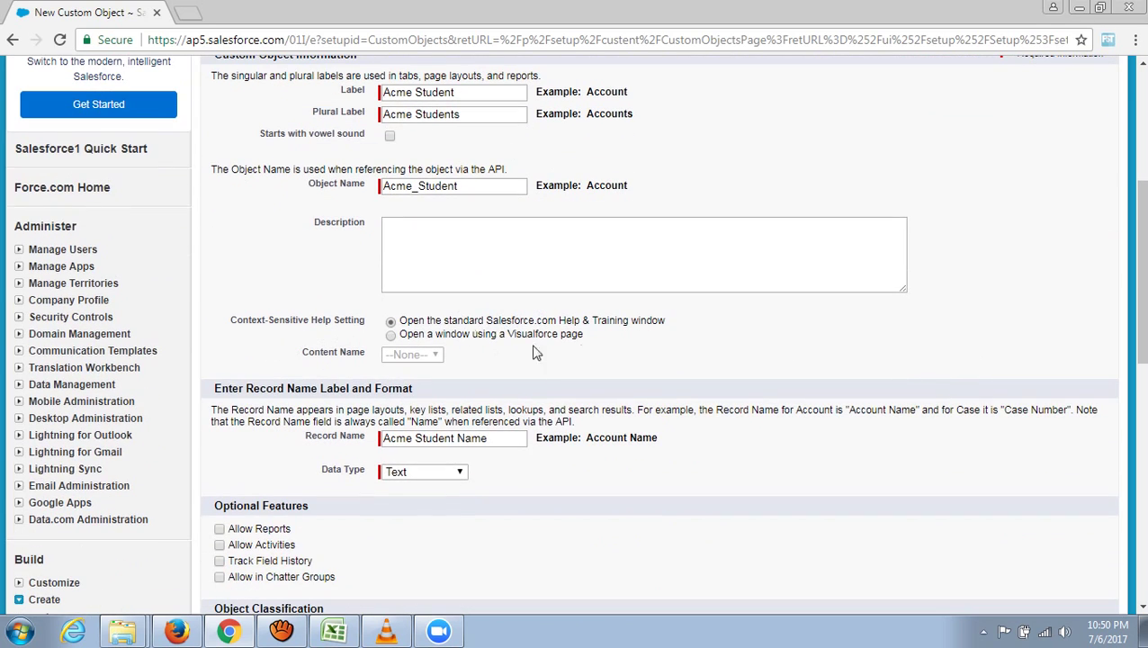
scroll(748, 360, down, 1)
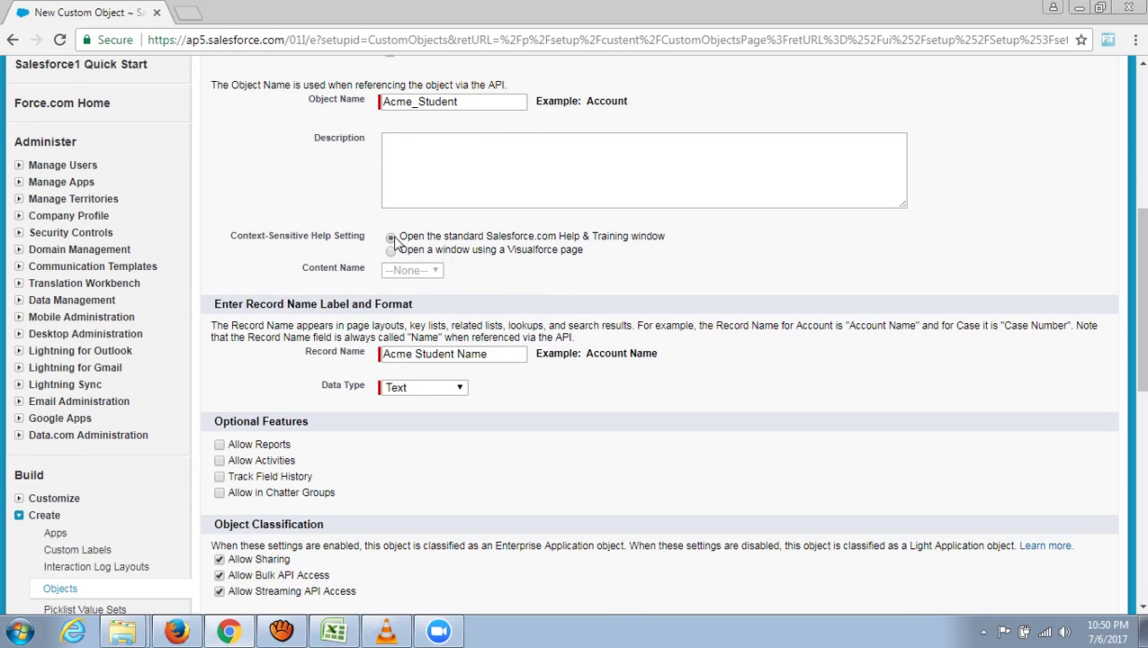
scroll(868, 264, down, 1)
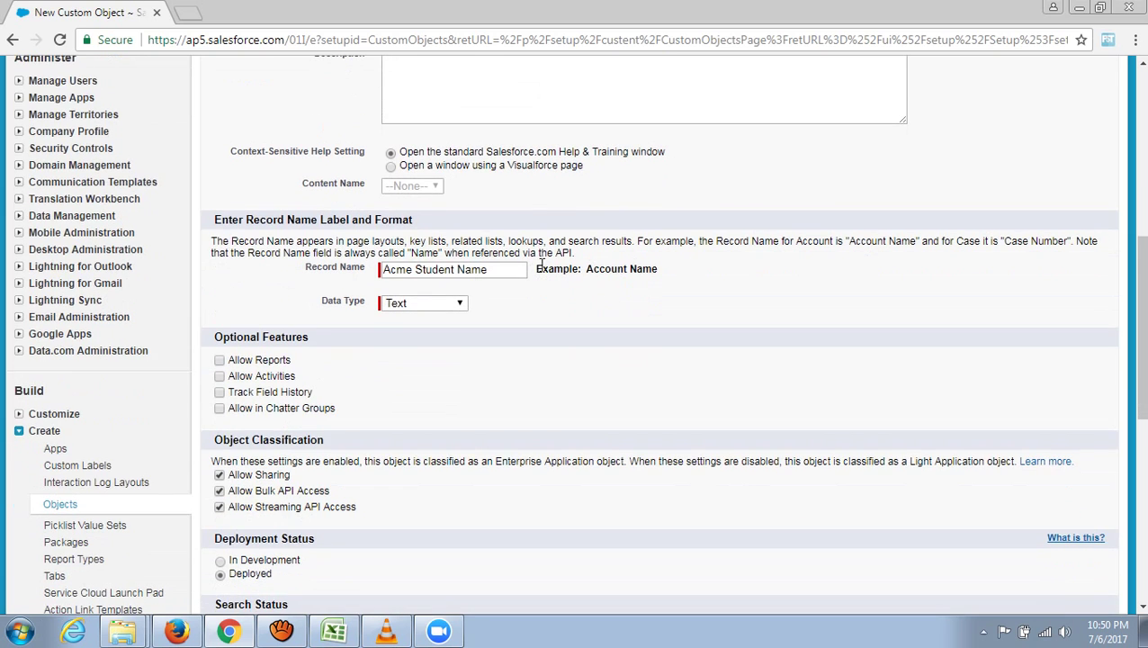
scroll(634, 317, down, 1)
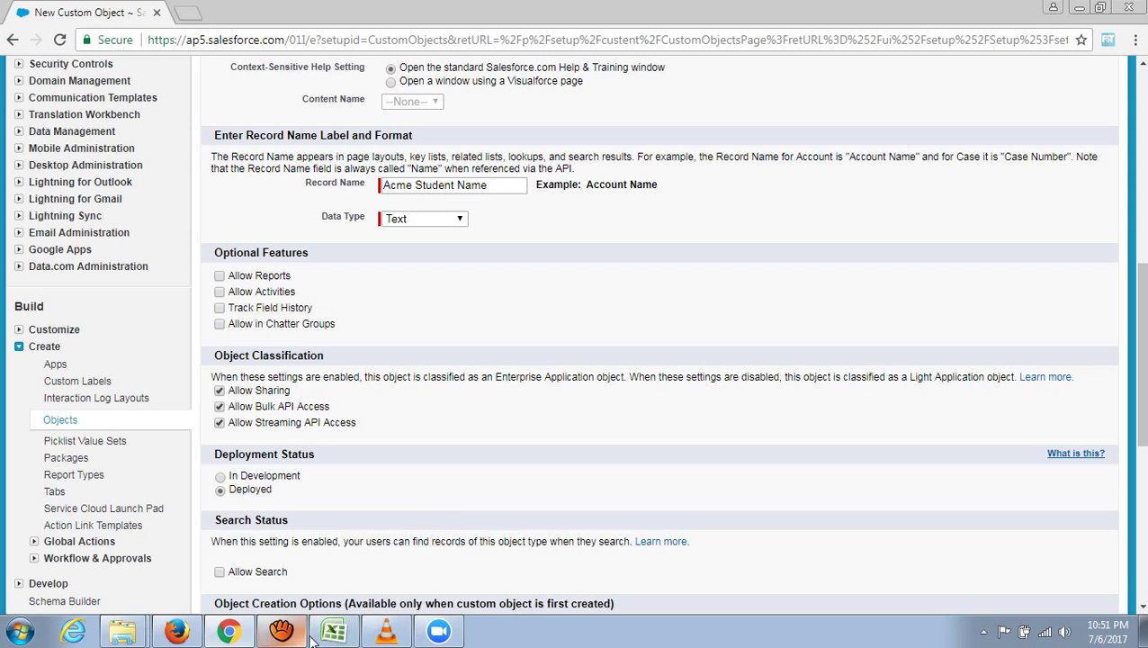
click(334, 630)
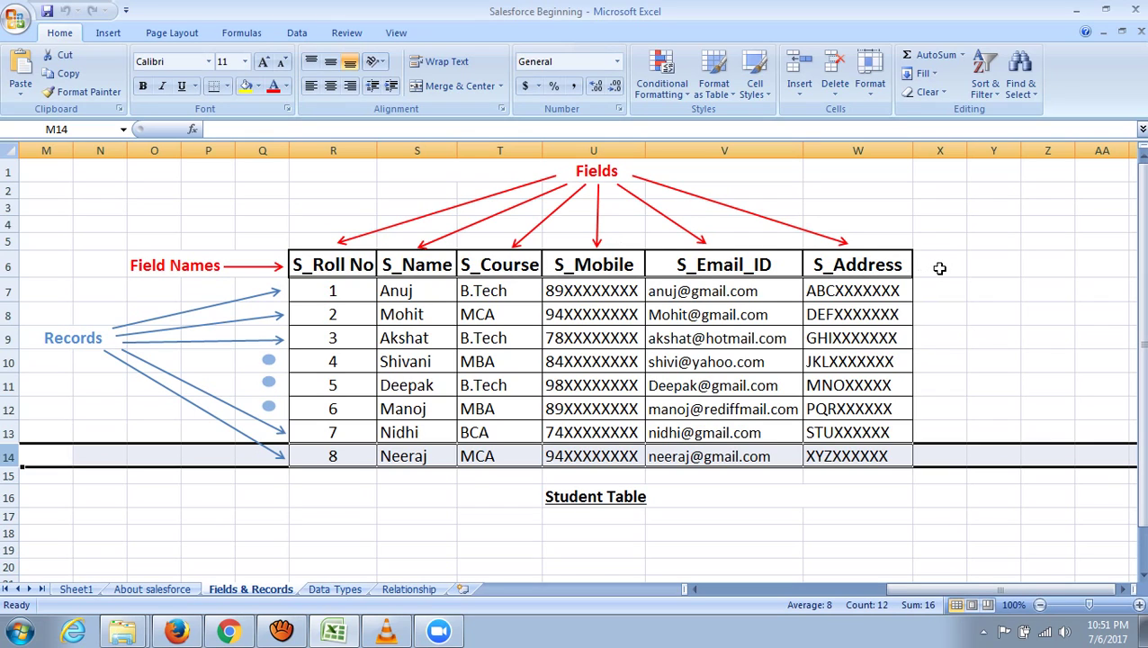
- Select the Student Table field columns S_Roll No through S_Mobile, then return to the Salesforce form
click(344, 148)
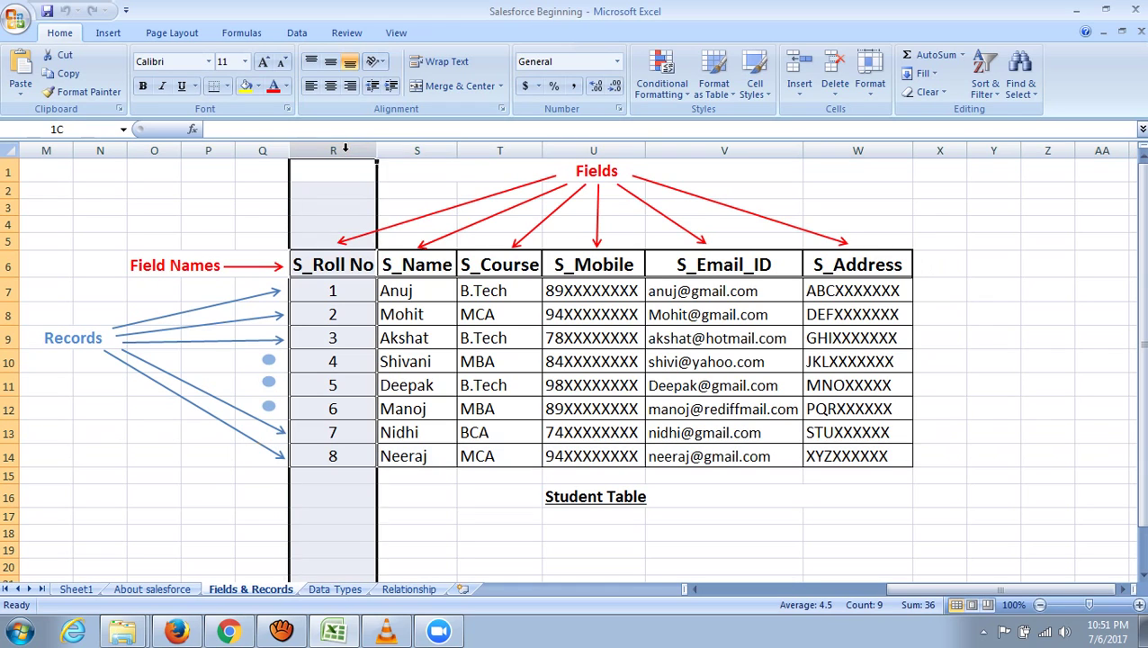
drag(344, 149, 578, 148)
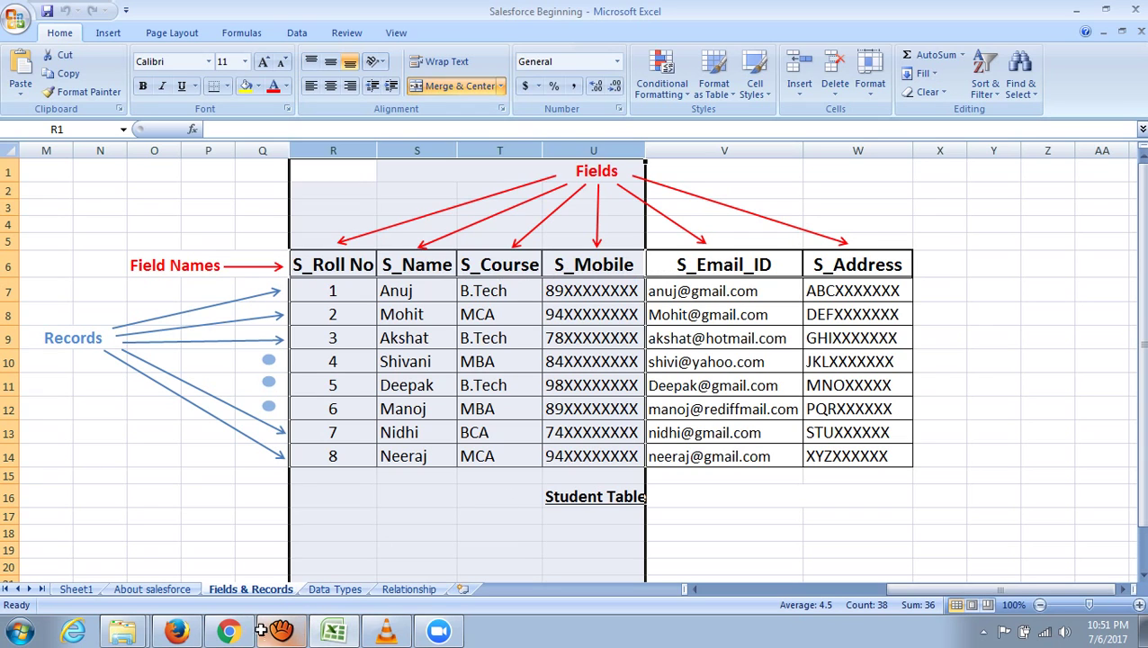
click(230, 632)
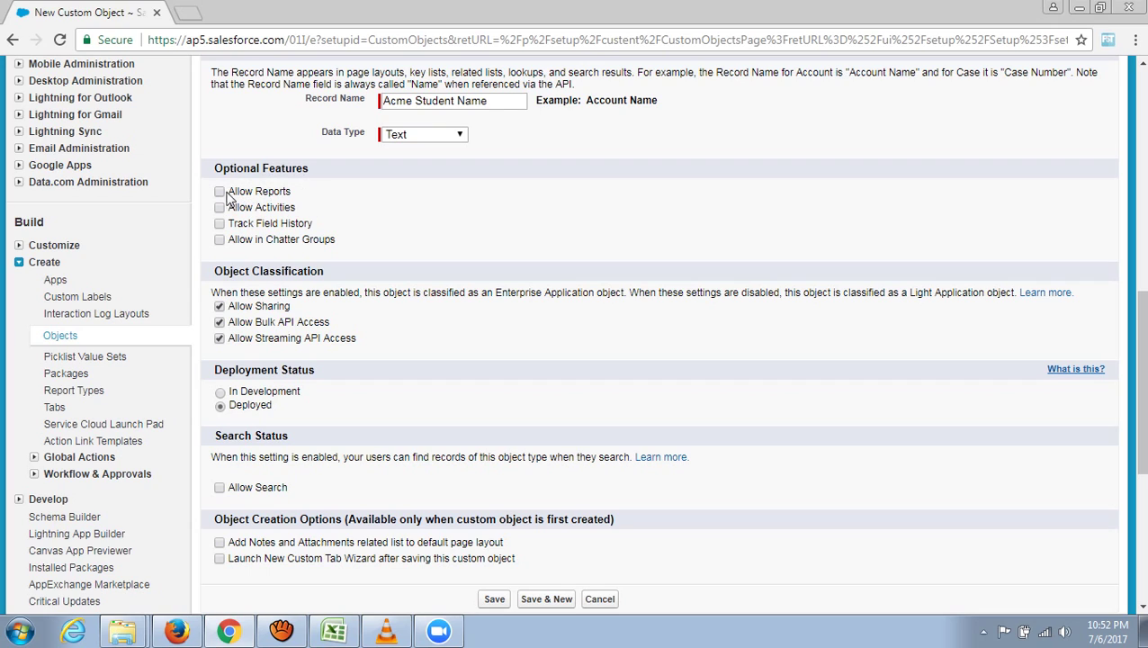
- Enable Allow Reports, Allow Activities, Track Field History and Allow in Chatter Groups for Acme Student
click(220, 193)
click(220, 239)
scroll(397, 333, down, 1)
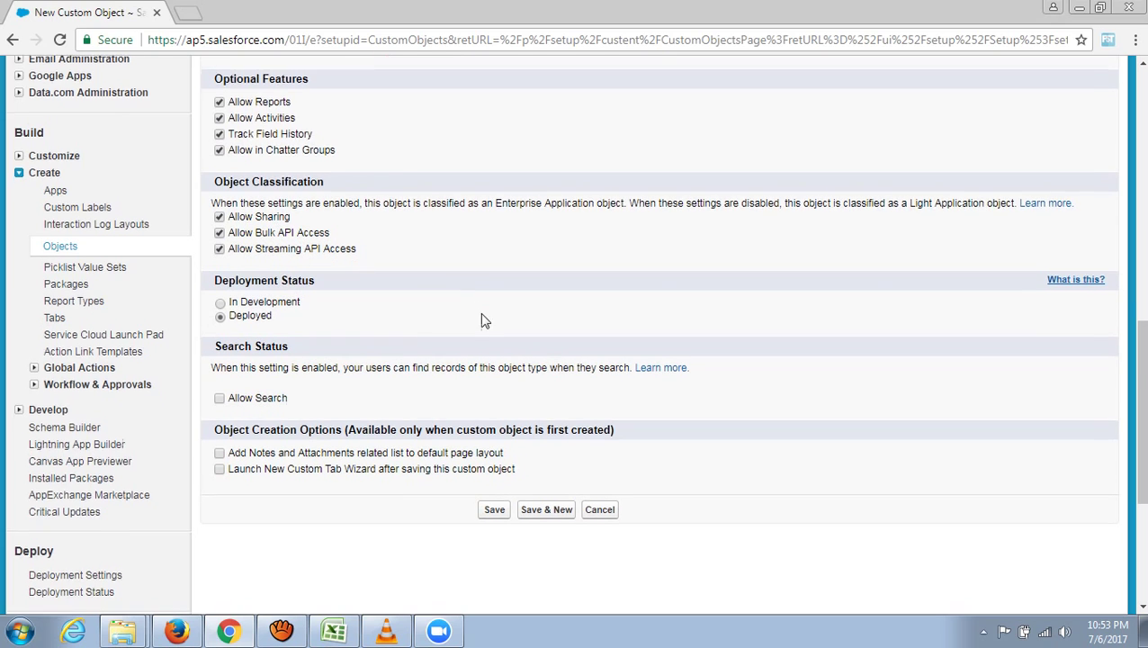
scroll(479, 312, down, 2)
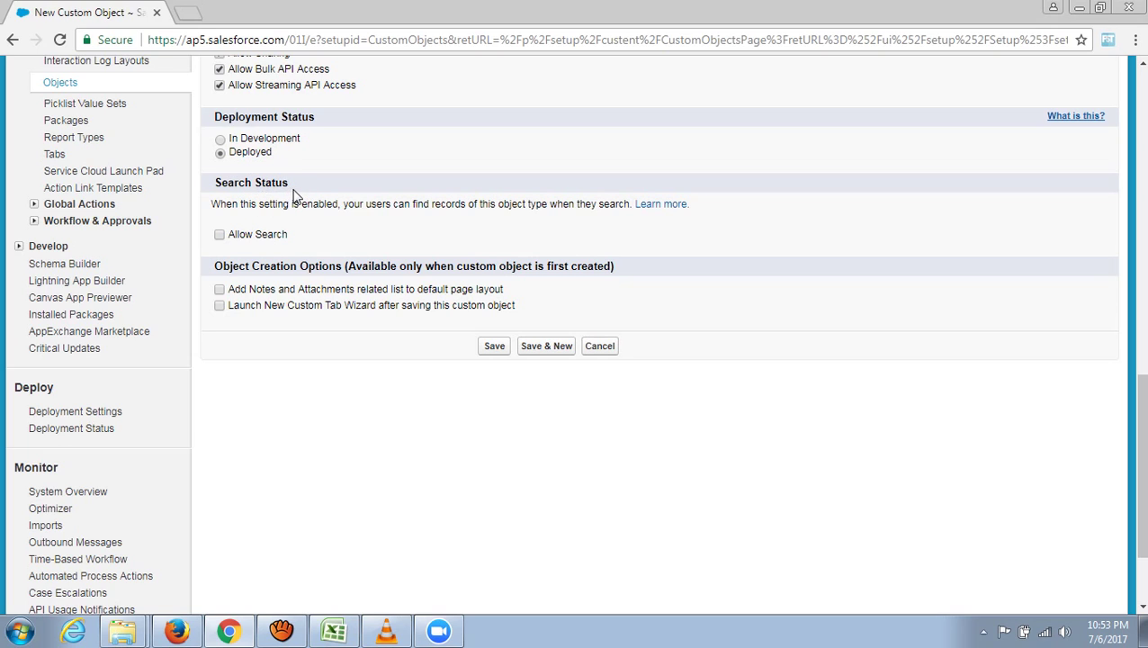
- Enable Allow Search and Add Notes and Attachments, then save the Acme Student object
click(219, 235)
click(220, 290)
scroll(290, 453, up, 15)
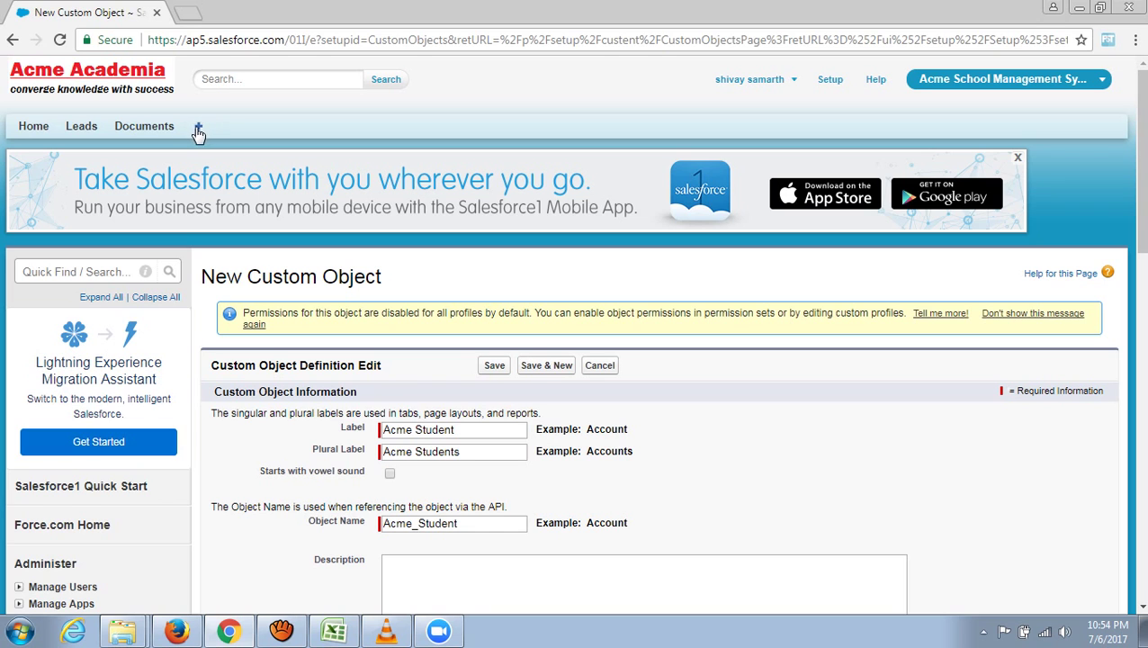
scroll(286, 227, down, 9)
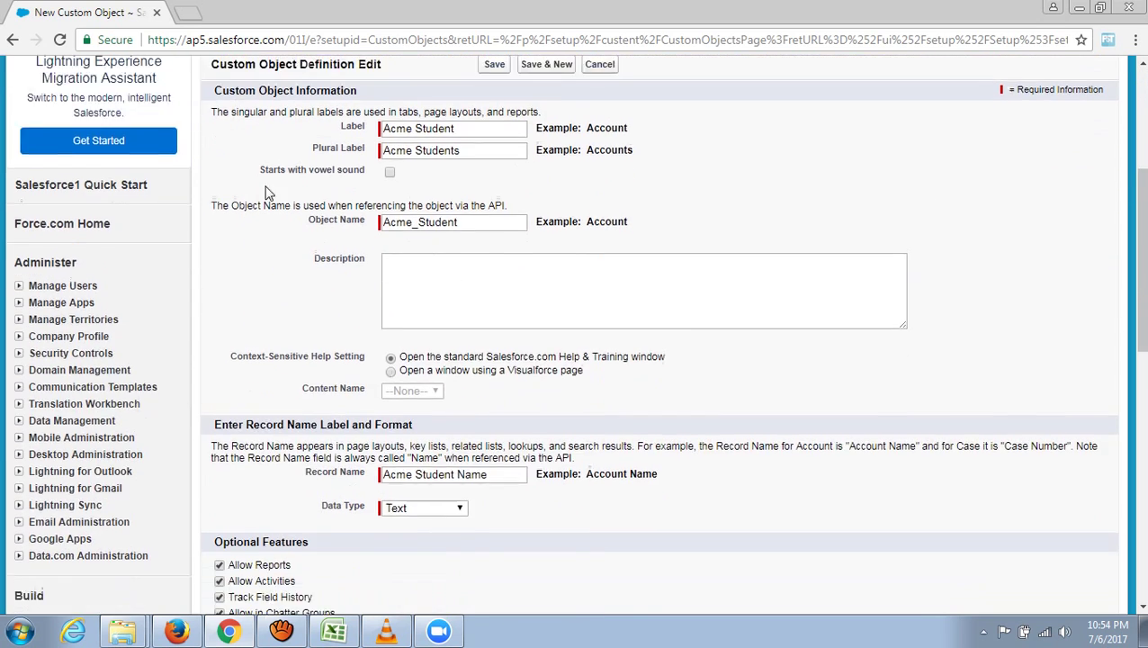
scroll(286, 226, down, 5)
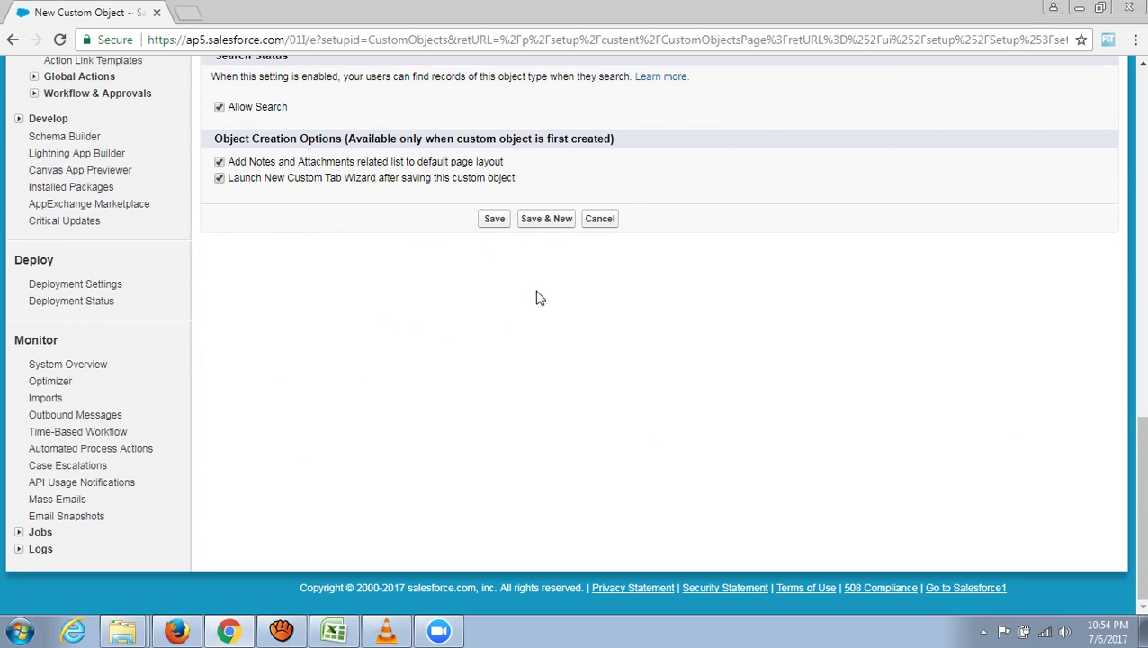
click(492, 222)
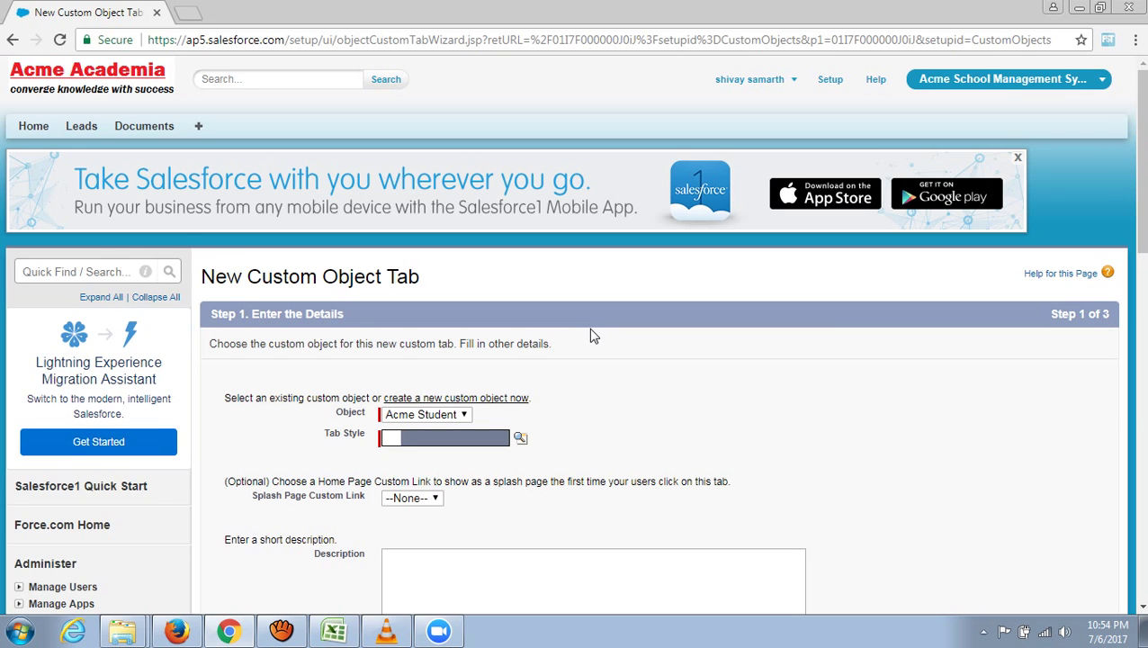
- Set the Acme Student tab style to People and continue to the profile visibility step
scroll(627, 362, down, 2)
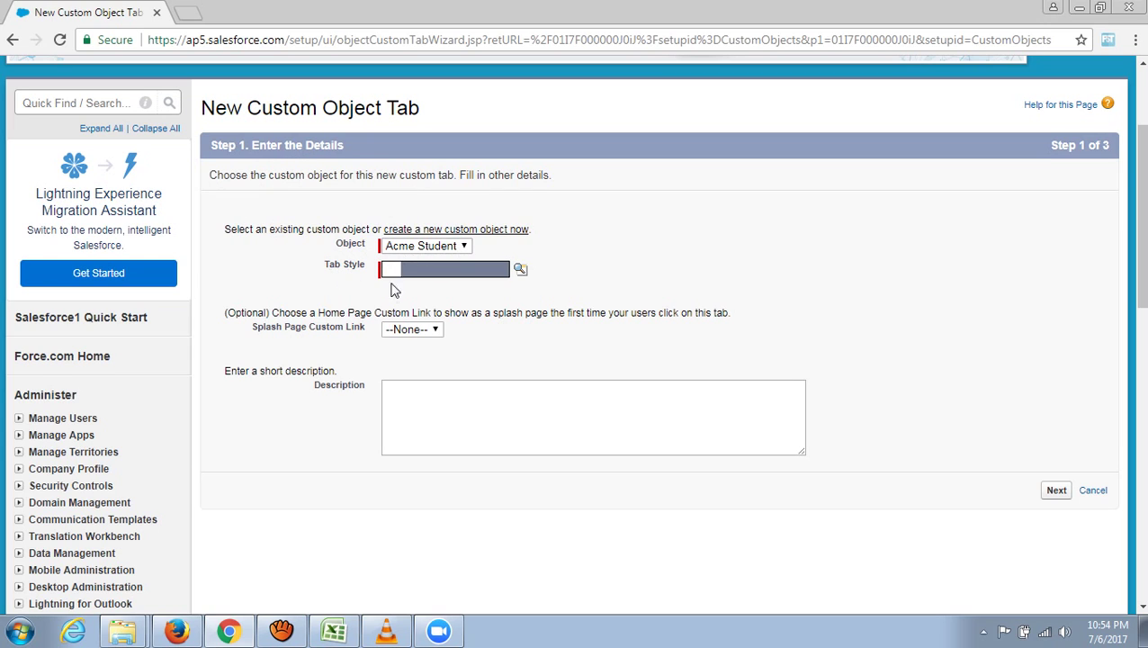
click(520, 269)
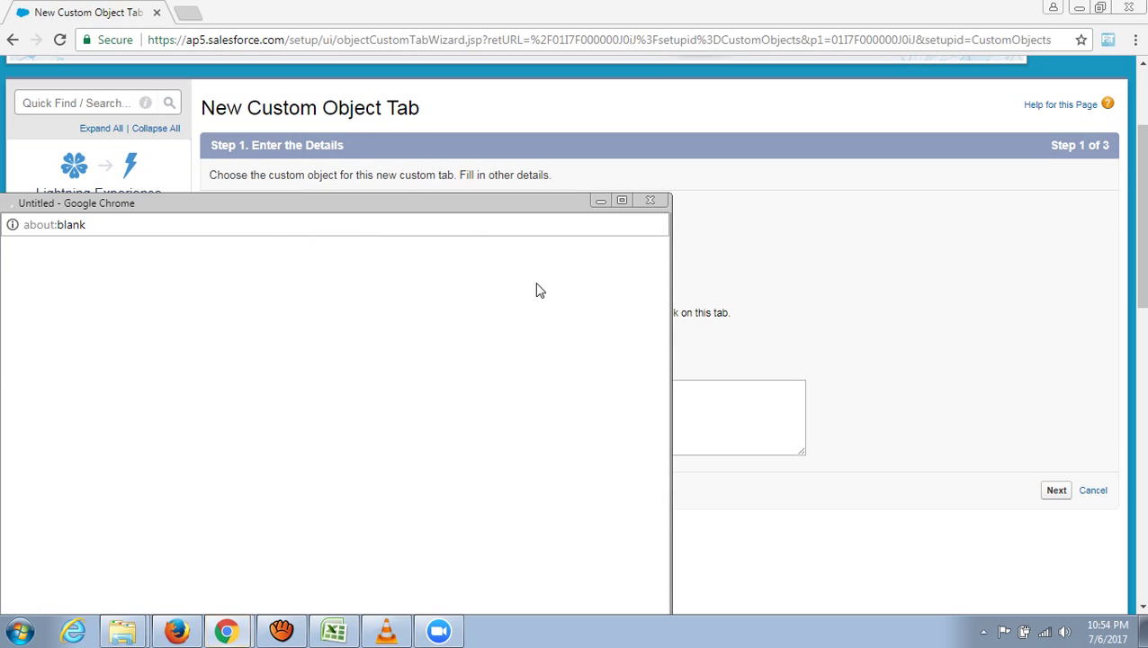
drag(502, 206, 571, 86)
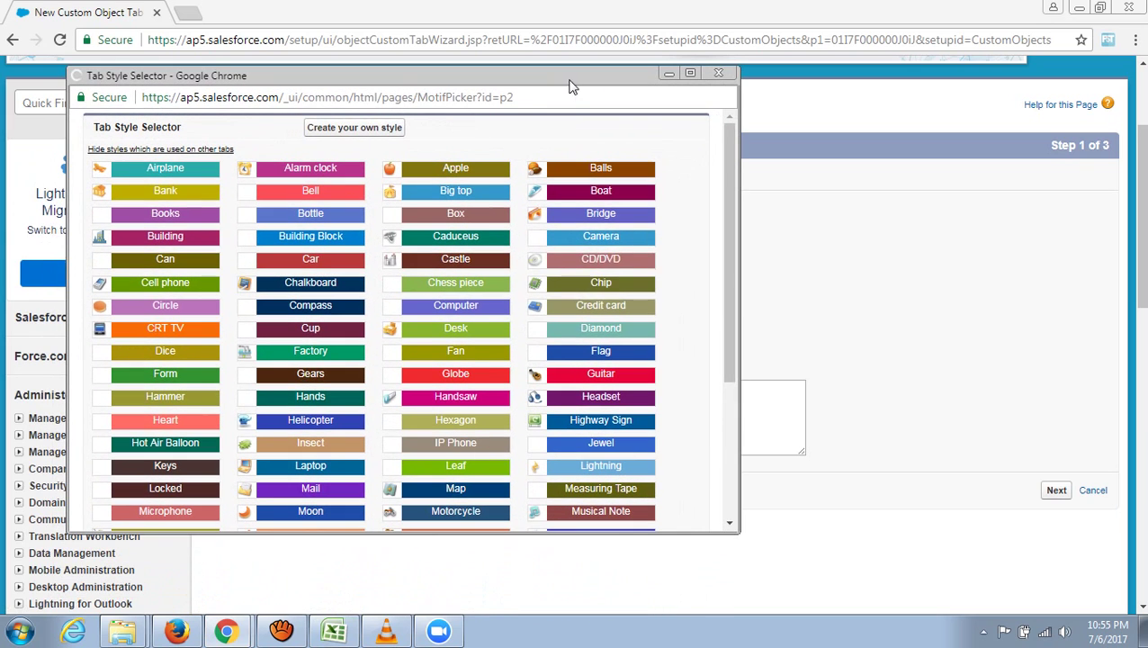
drag(726, 225, 738, 340)
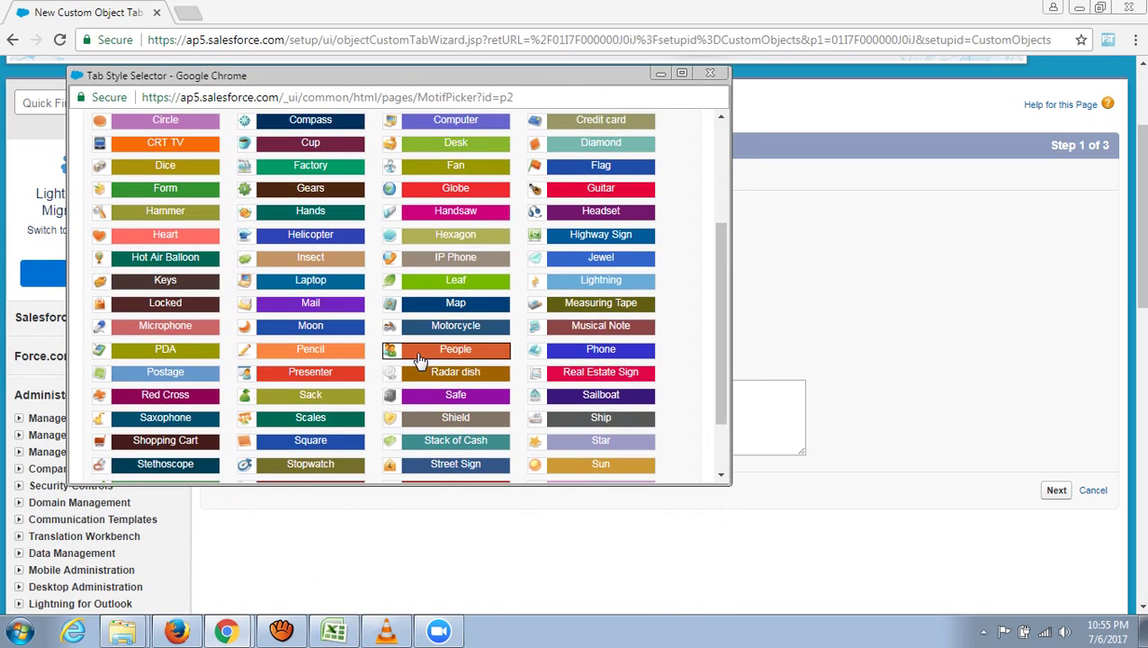
click(420, 359)
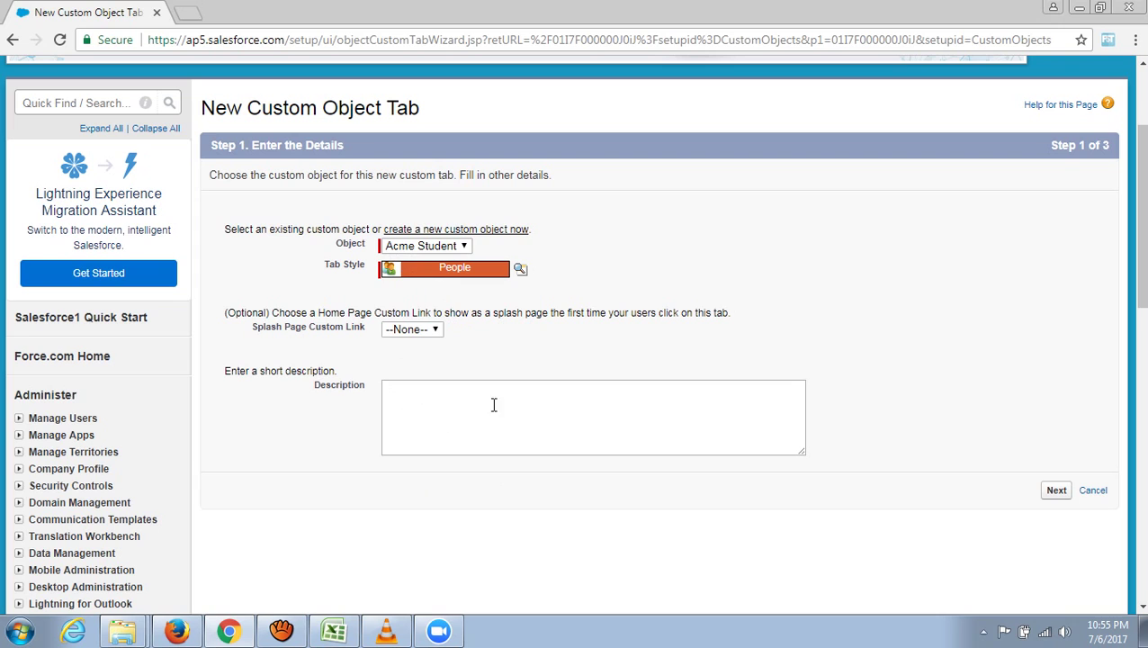
click(1054, 493)
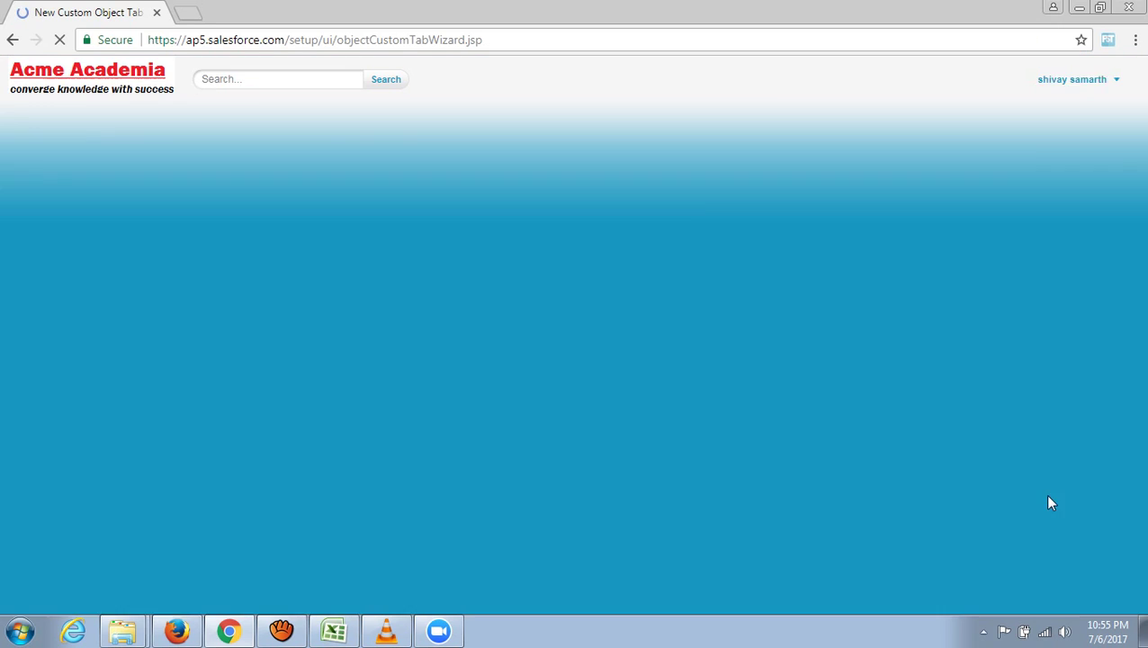
- Leave the Acme Student tab Default On for all profiles and move on to Step 3's custom app settings
scroll(746, 429, down, 1)
scroll(746, 429, down, 1)
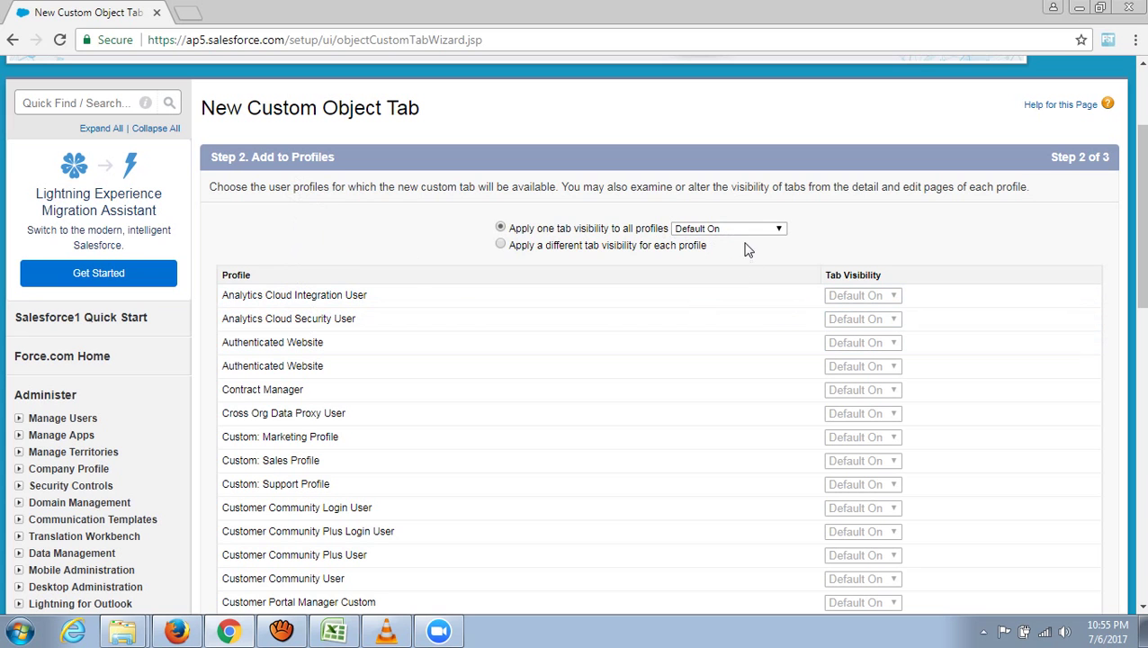
scroll(558, 386, down, 8)
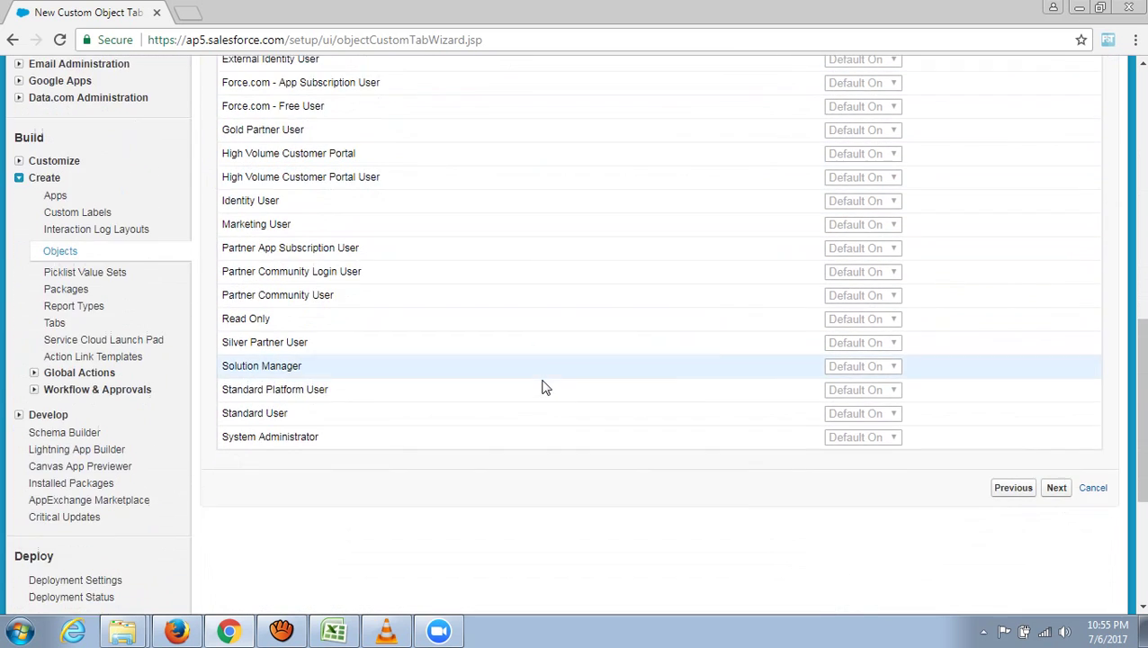
scroll(612, 374, up, 10)
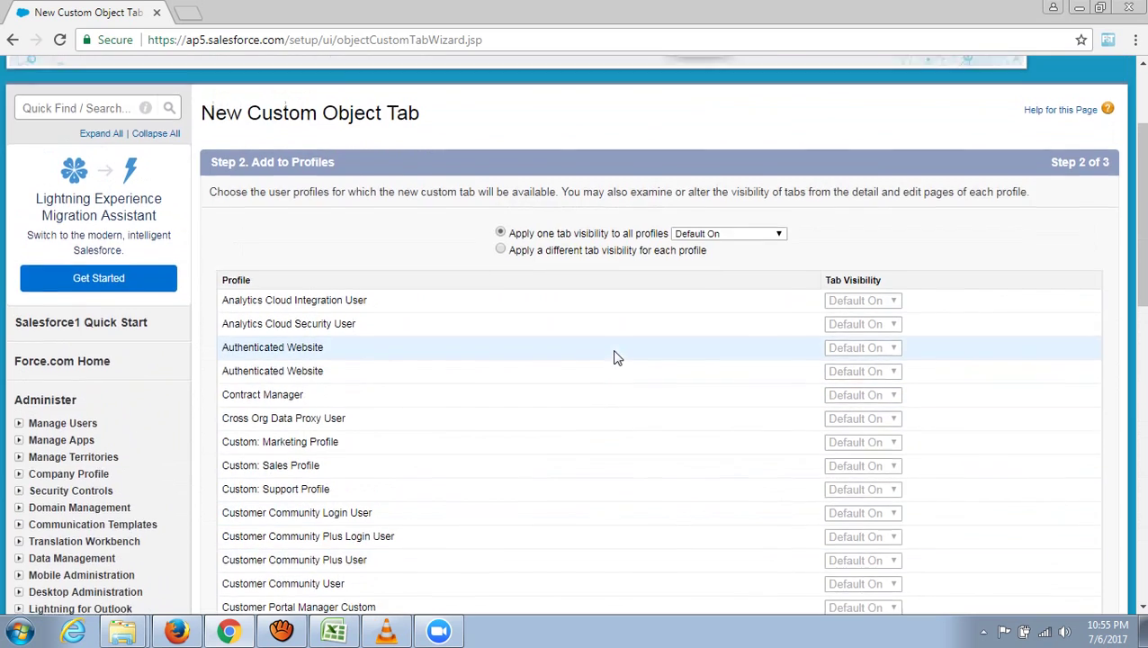
scroll(927, 394, down, 1)
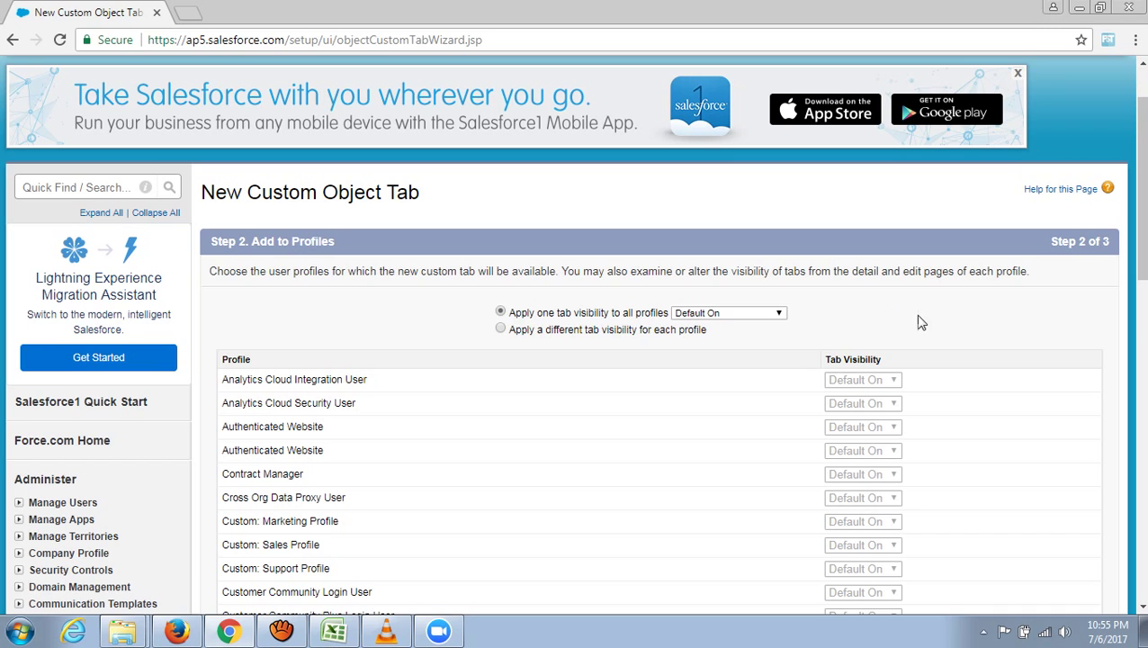
scroll(933, 319, down, 5)
scroll(934, 317, down, 6)
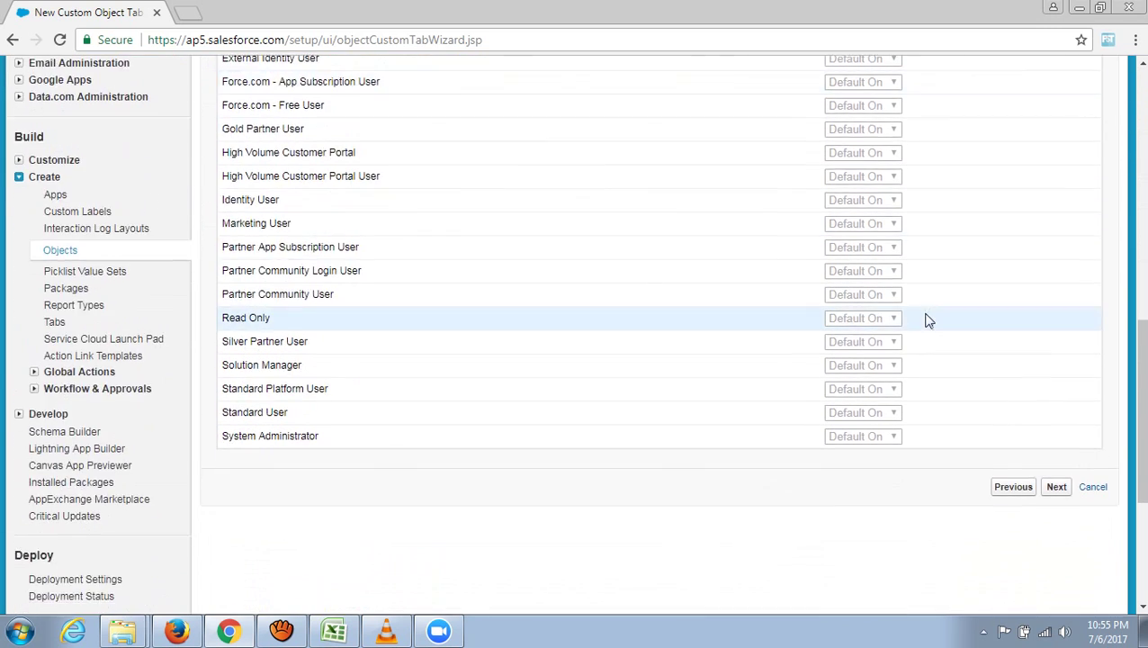
click(1058, 235)
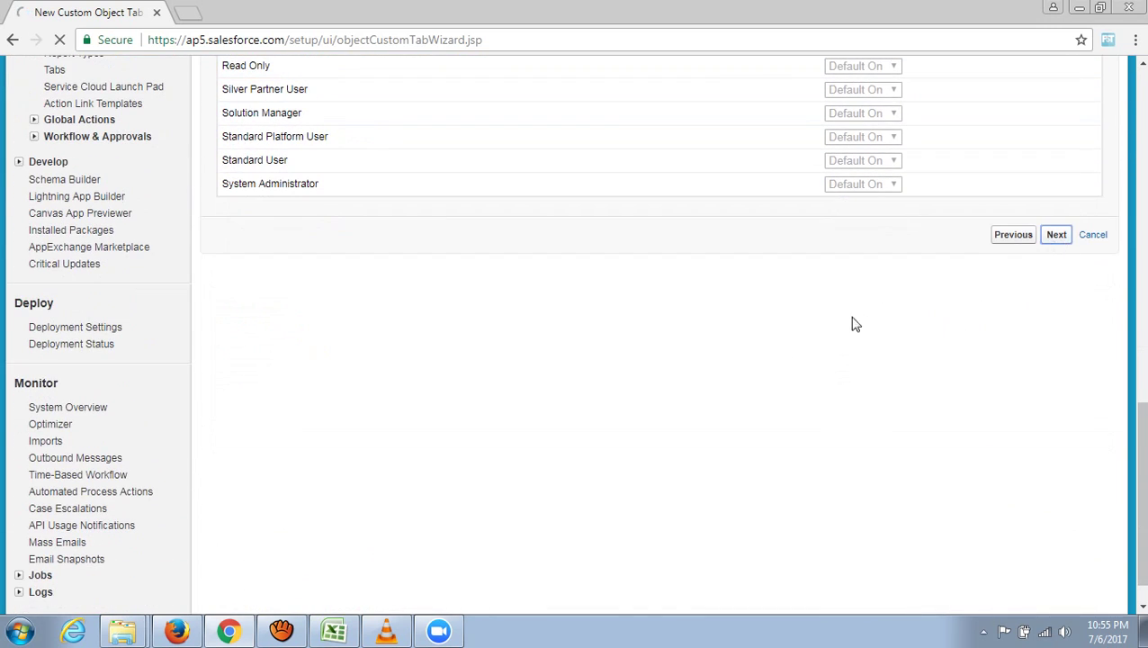
scroll(727, 369, down, 2)
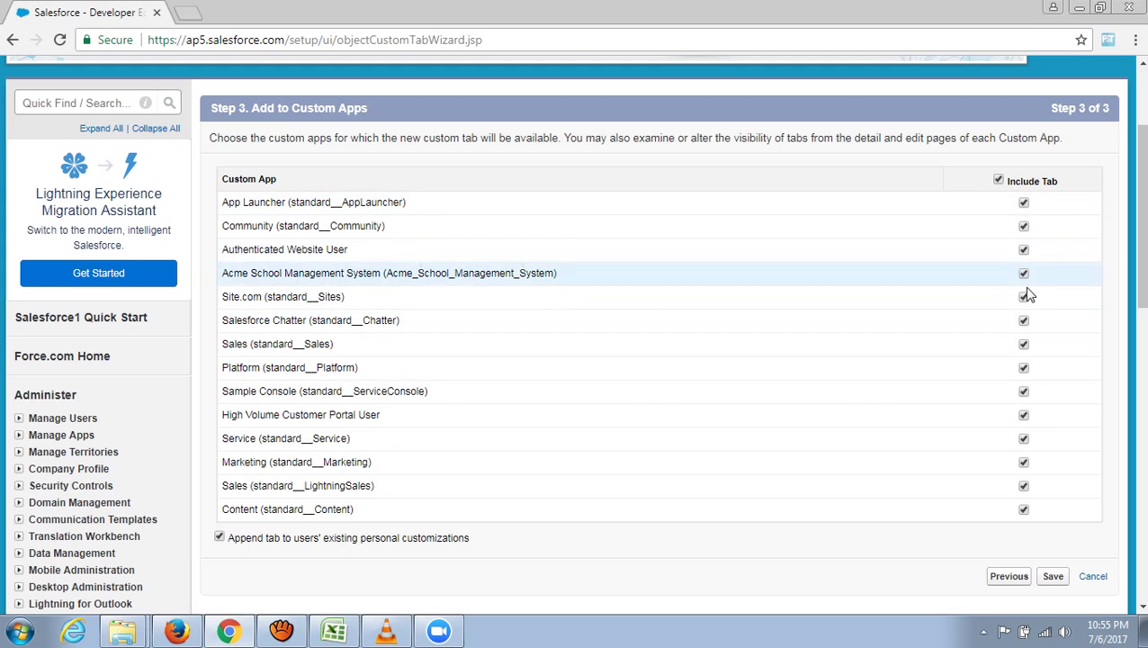
scroll(798, 572, down, 1)
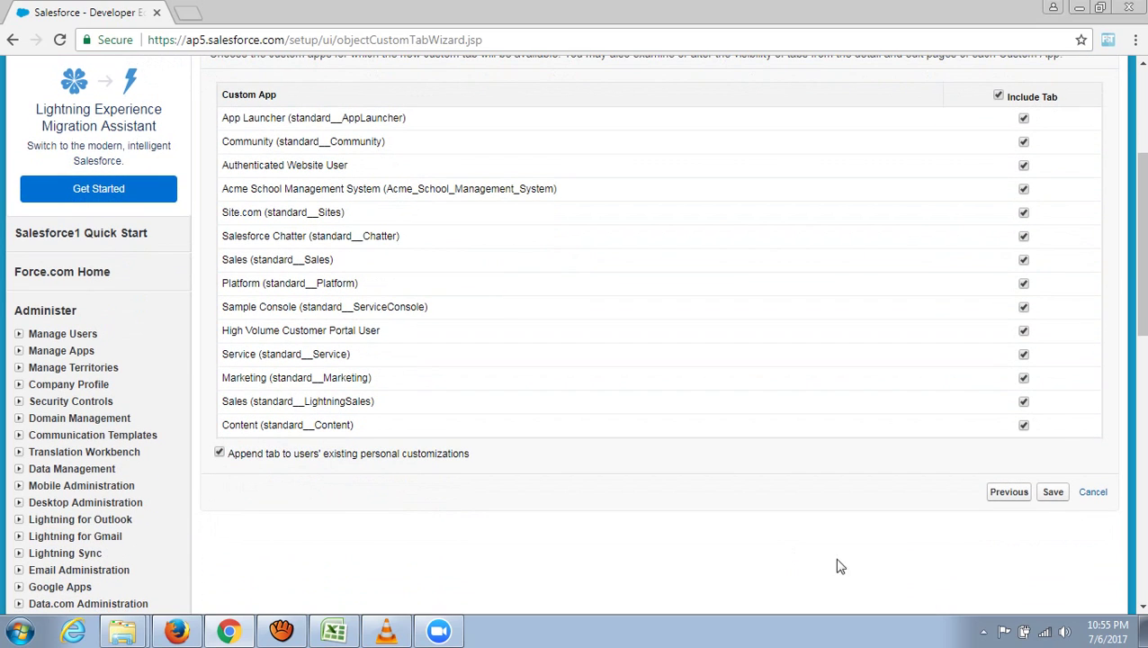
- Save the Acme Students tab from Step 3 and go to its Home page from the tab bar
click(1054, 497)
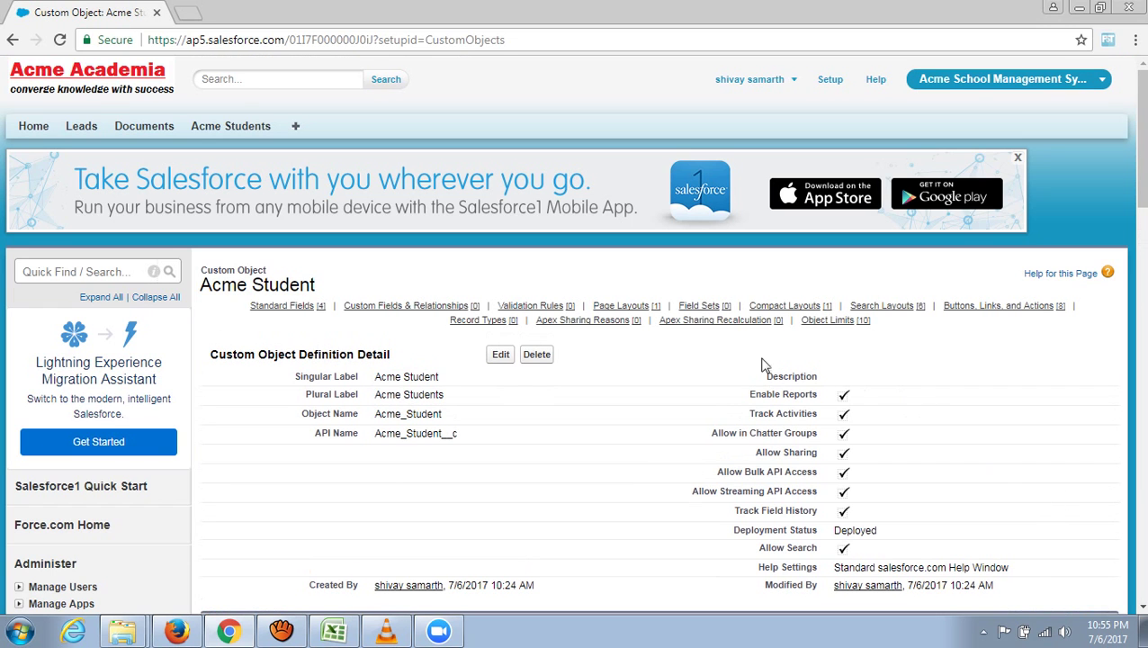
scroll(358, 266, down, 1)
scroll(356, 265, up, 1)
drag(315, 286, 197, 287)
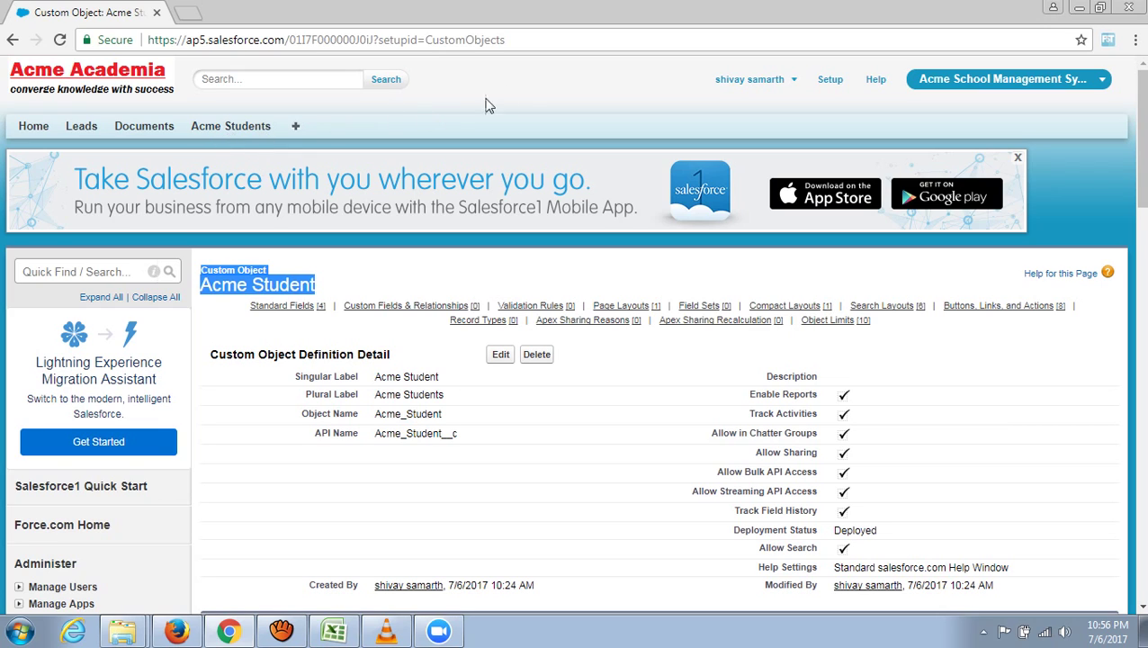
click(226, 131)
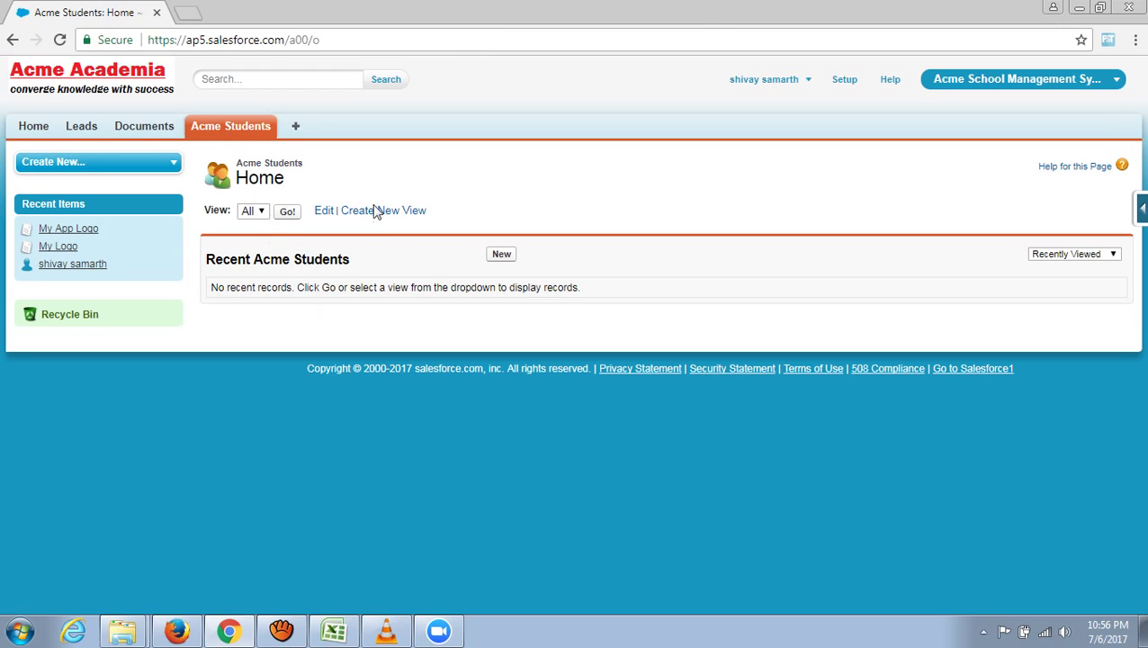
click(502, 256)
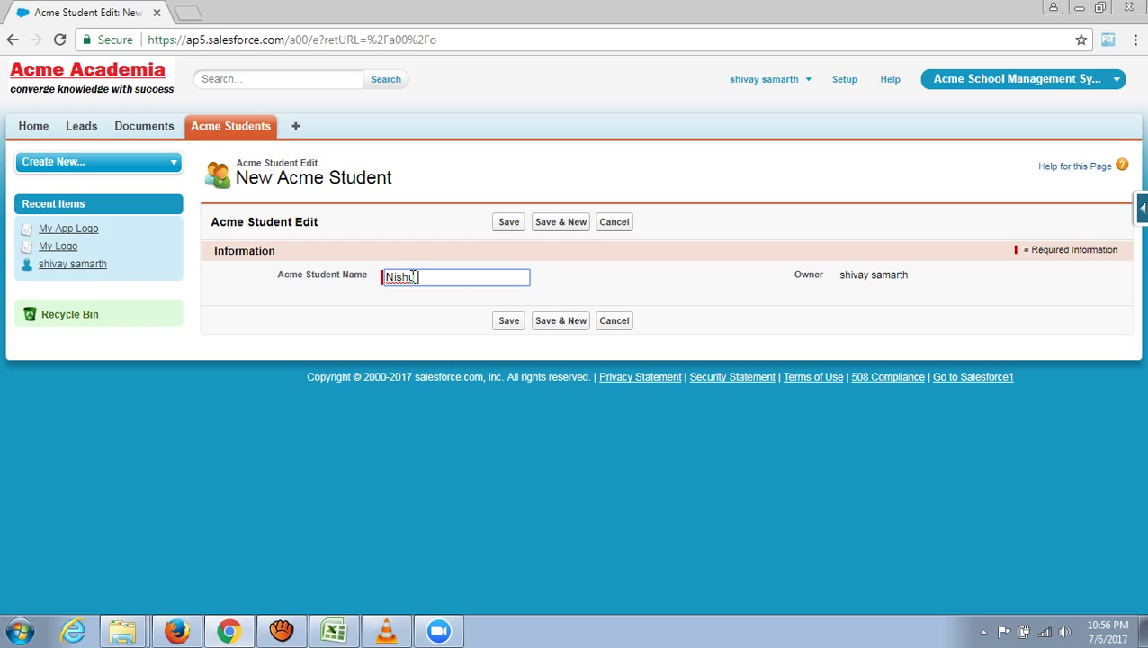
click(506, 324)
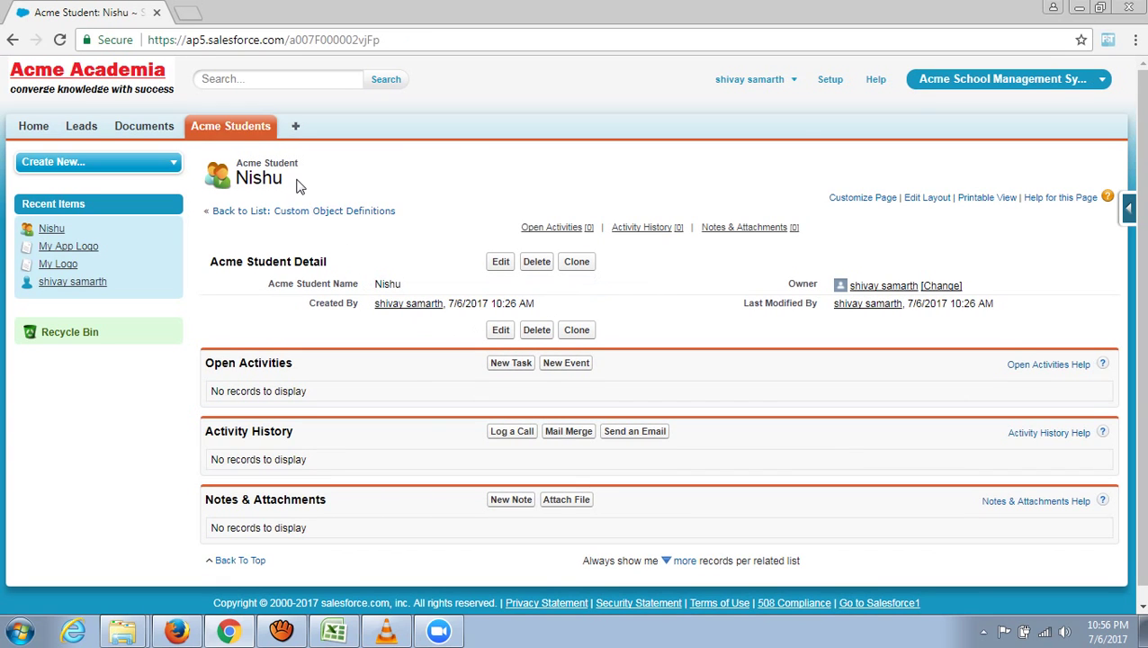
drag(297, 185, 240, 181)
scroll(406, 243, down, 1)
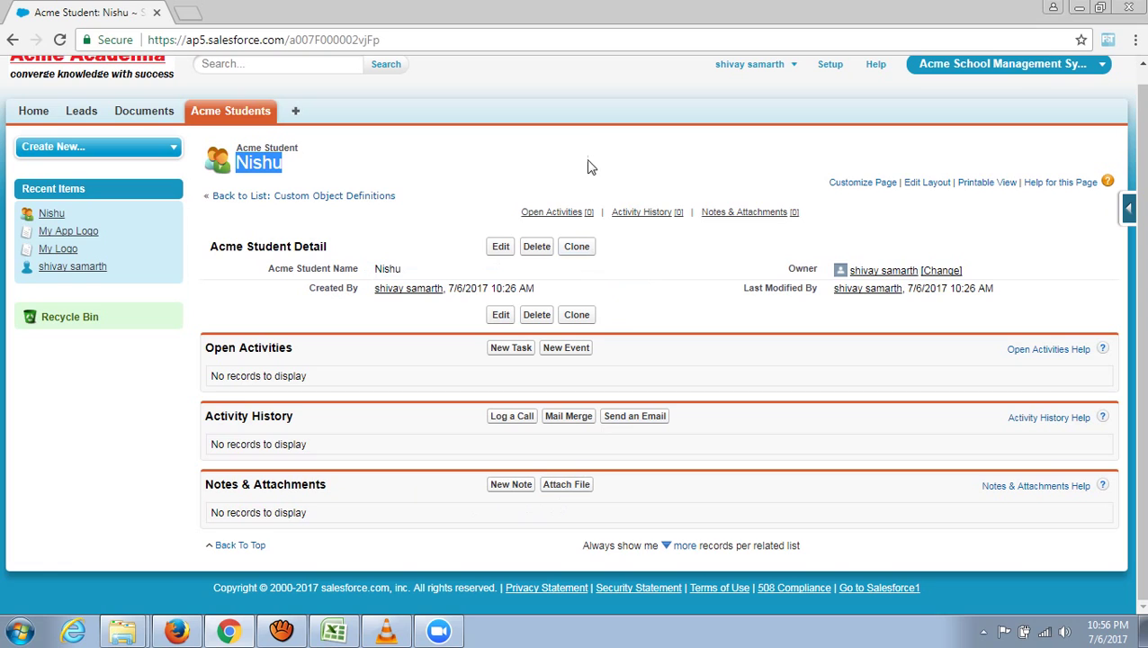
scroll(586, 167, up, 1)
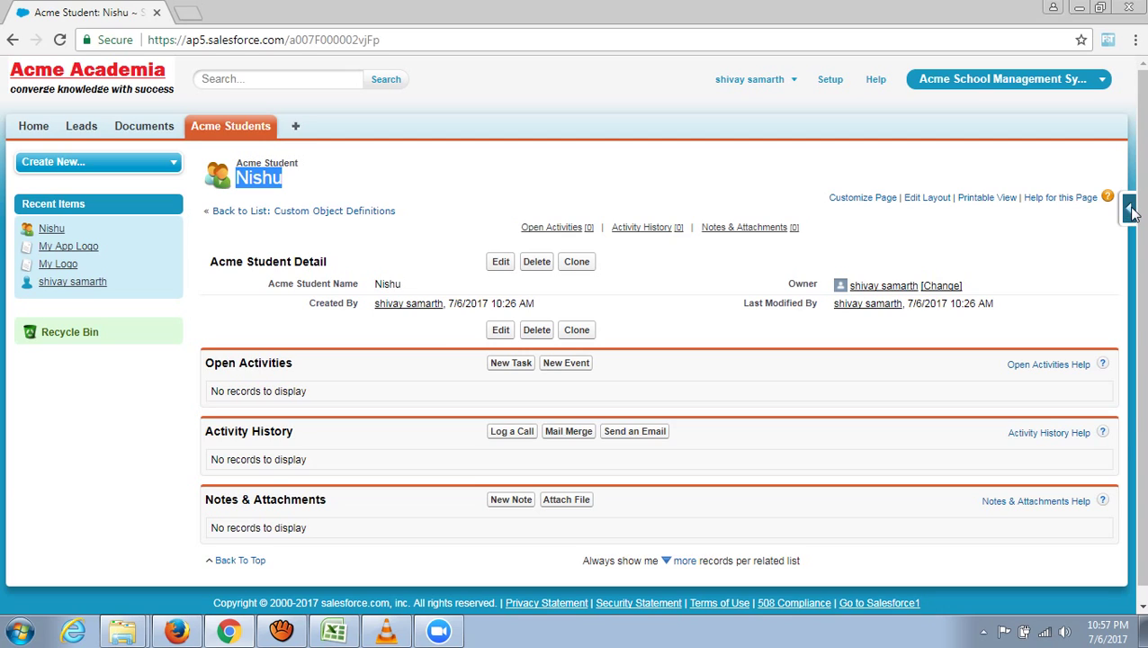
- Open the Acme Student object definition via View Object and scroll through its four standard fields
click(1131, 211)
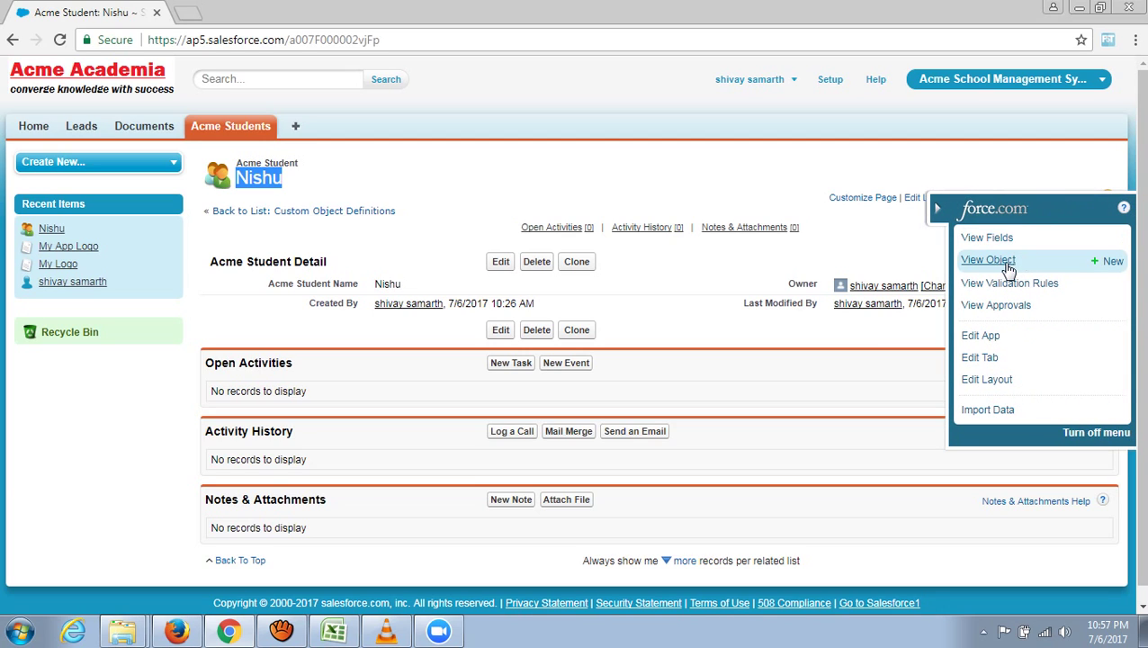
click(1009, 264)
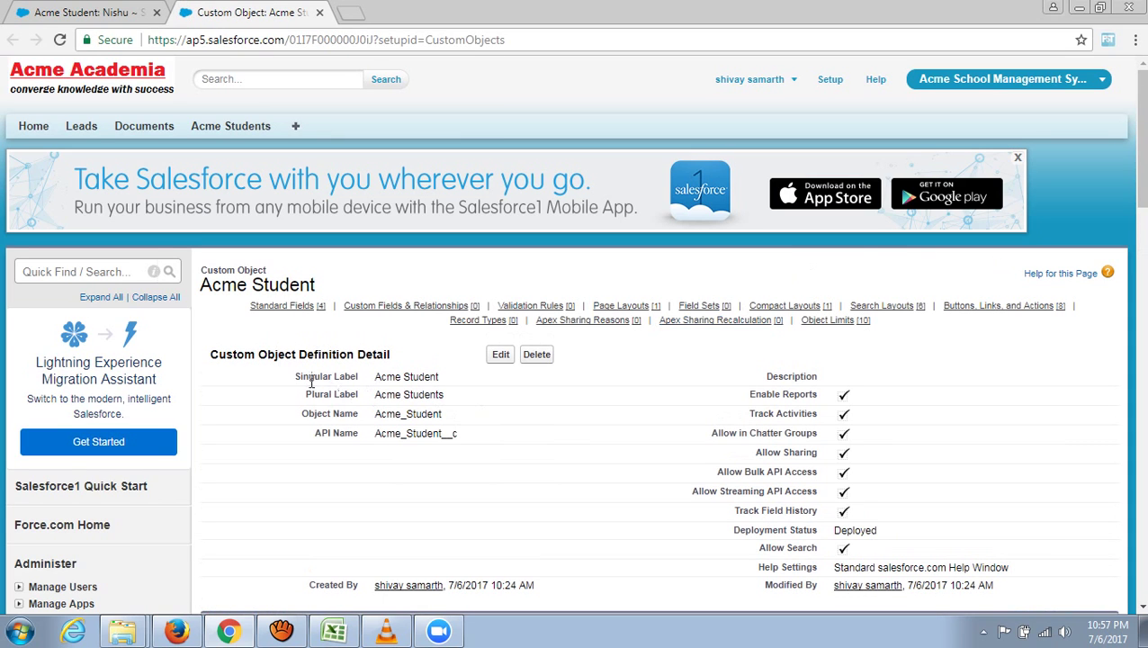
scroll(393, 376, down, 2)
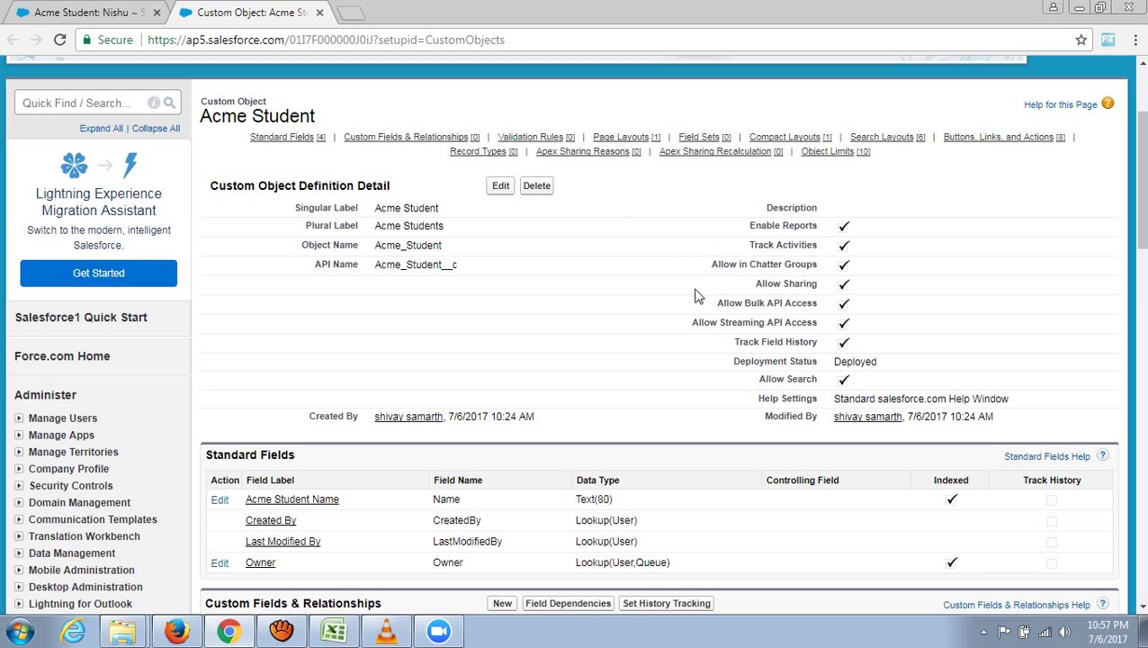
scroll(700, 301, down, 2)
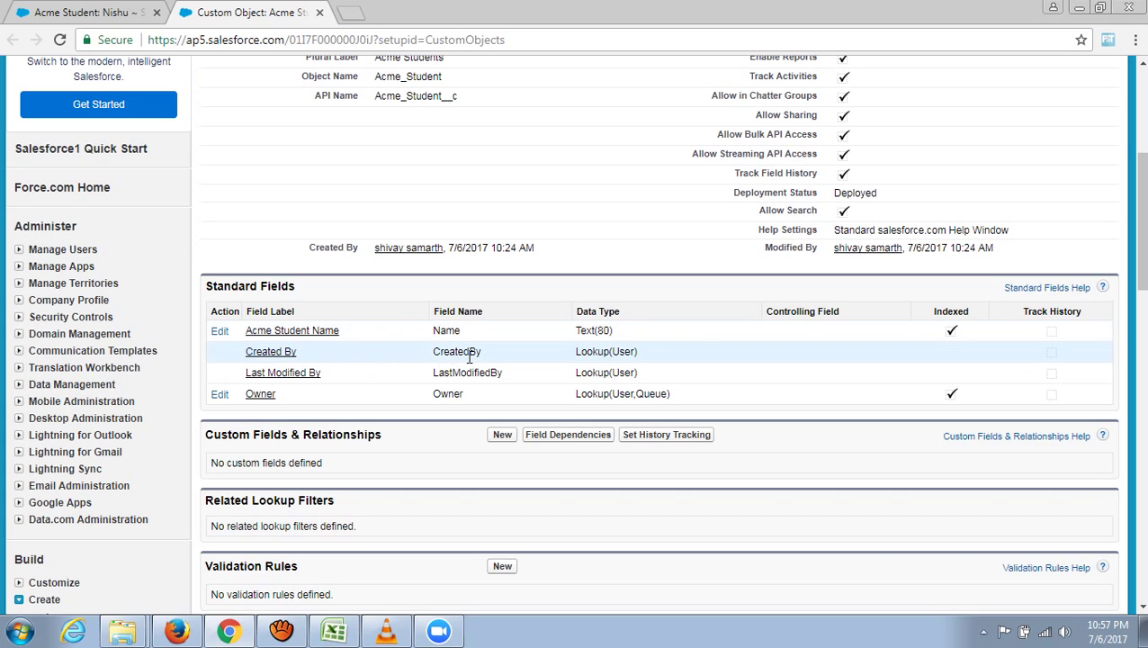
scroll(707, 360, up, 4)
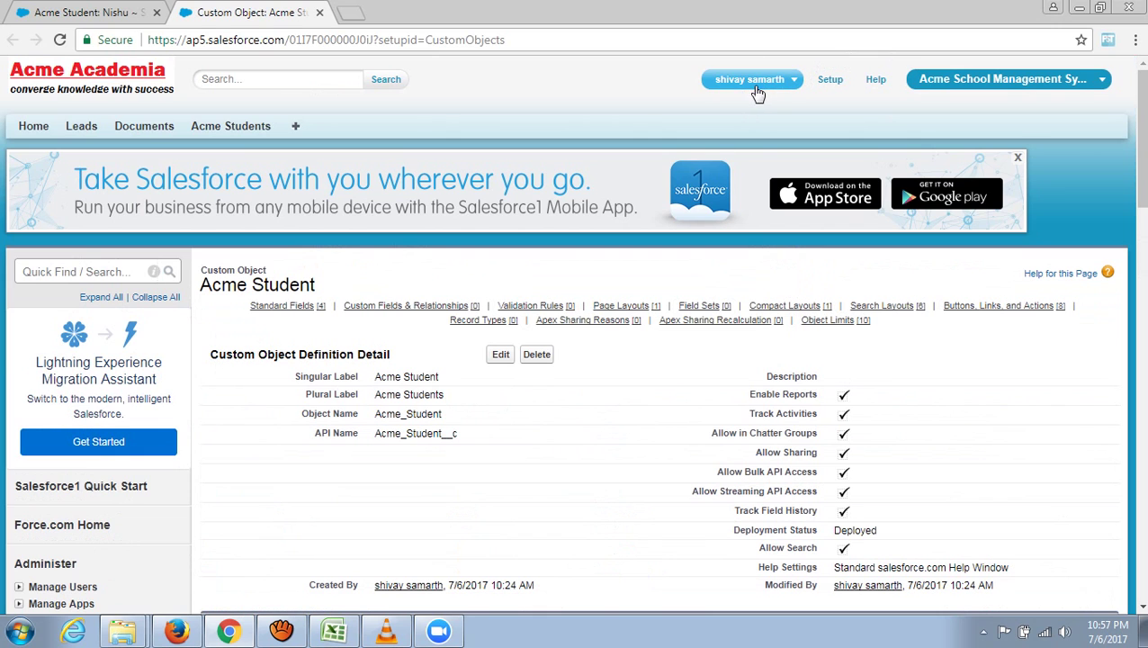
scroll(751, 117, down, 5)
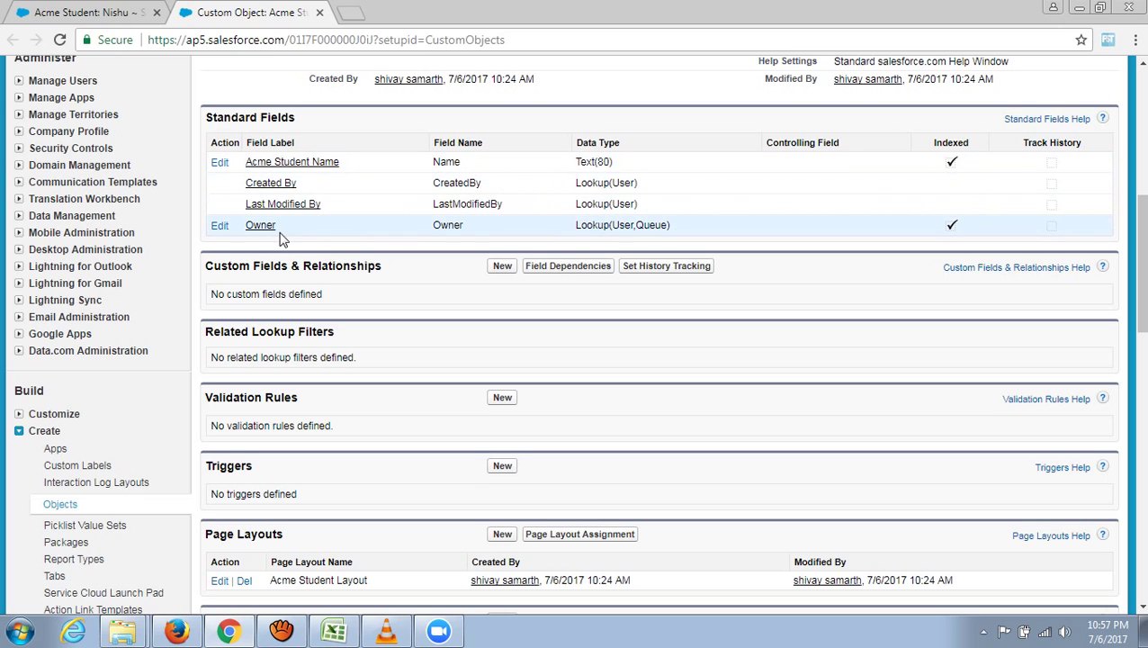
scroll(402, 239, up, 6)
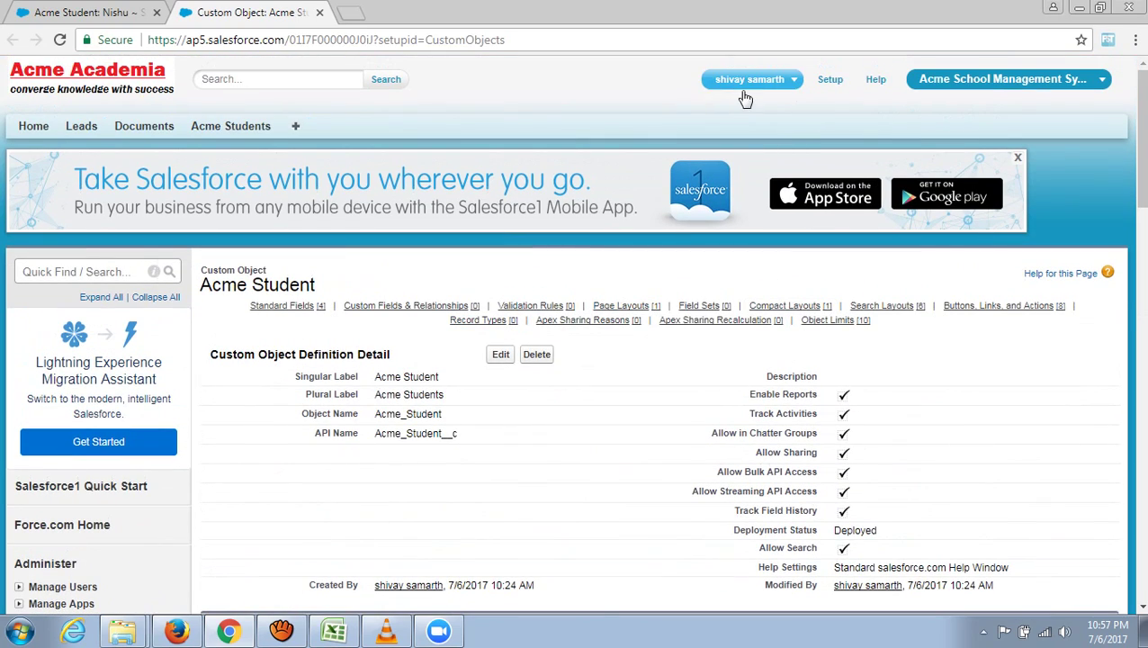
scroll(733, 215, down, 5)
scroll(733, 214, down, 2)
scroll(731, 215, up, 1)
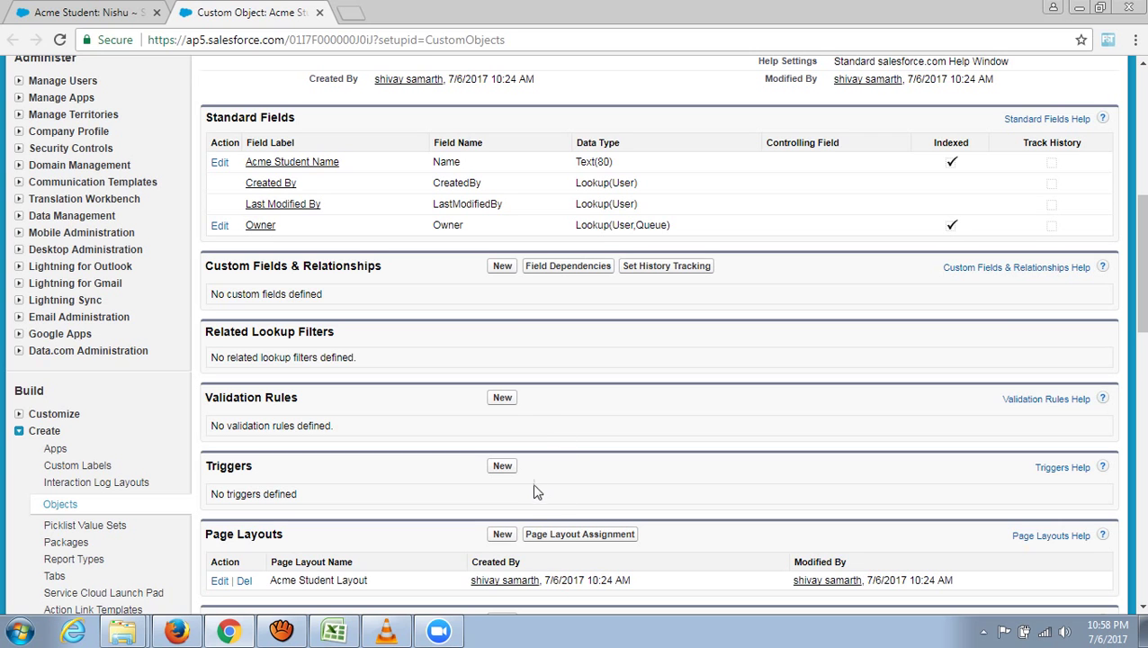
scroll(552, 490, down, 3)
scroll(557, 468, up, 8)
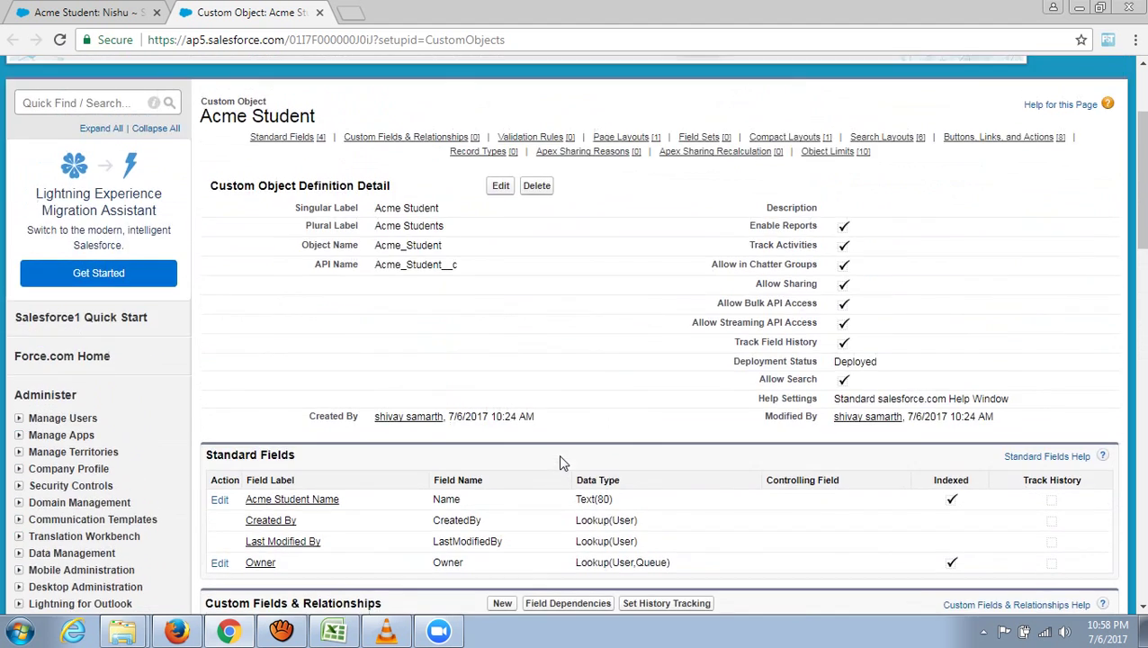
click(334, 630)
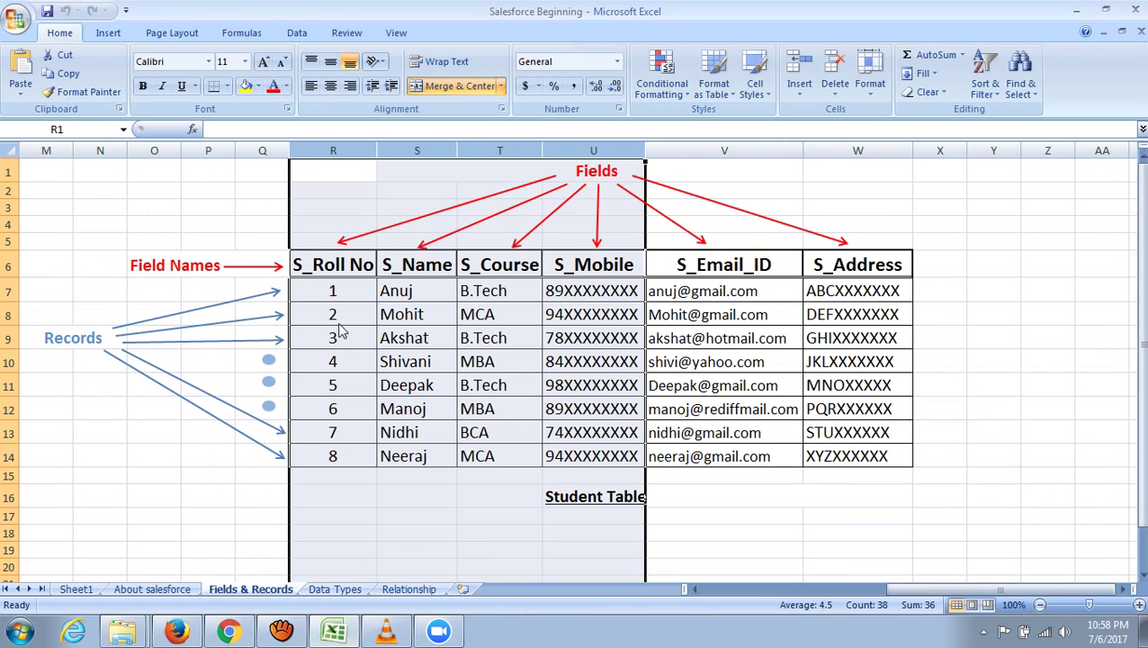
click(971, 411)
click(574, 503)
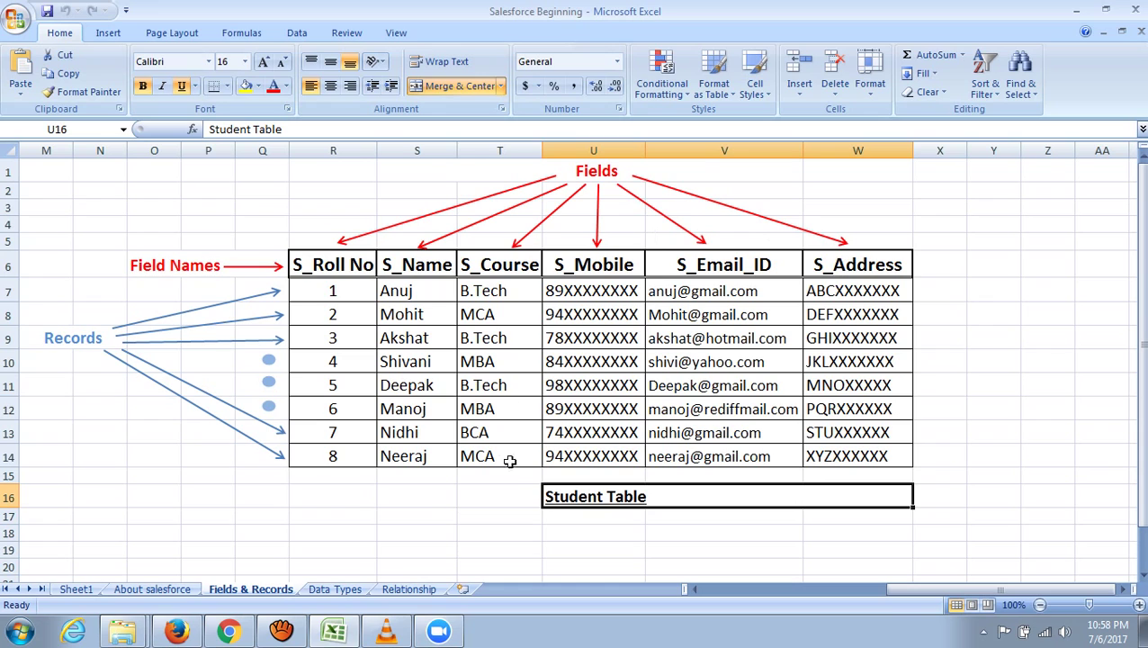
click(342, 162)
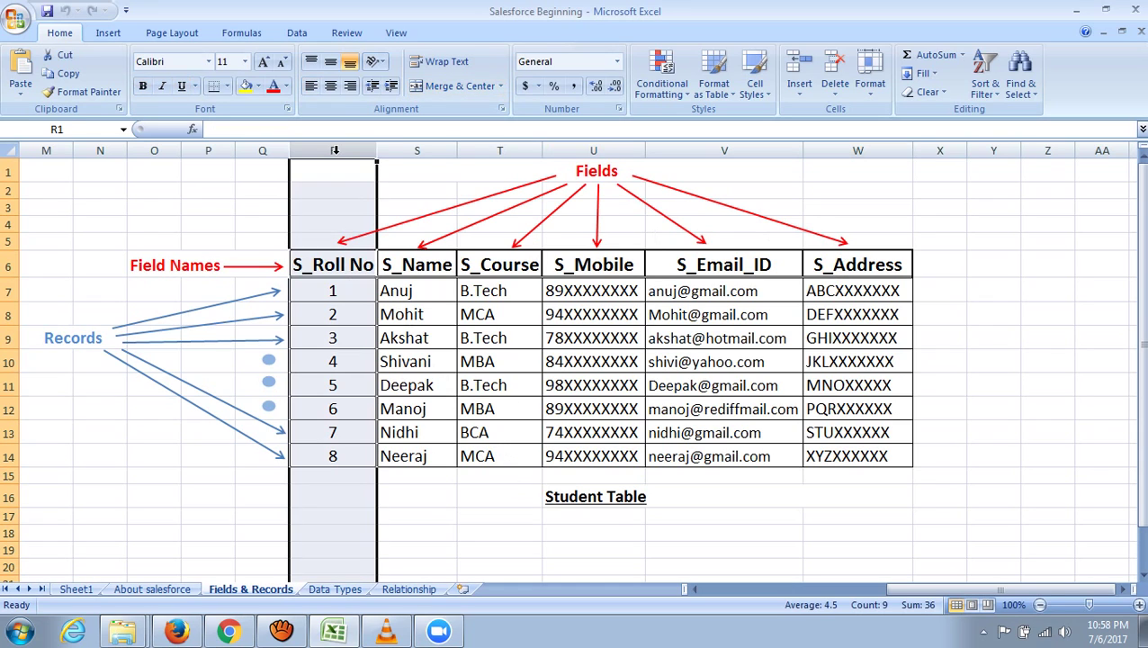
click(416, 152)
click(504, 152)
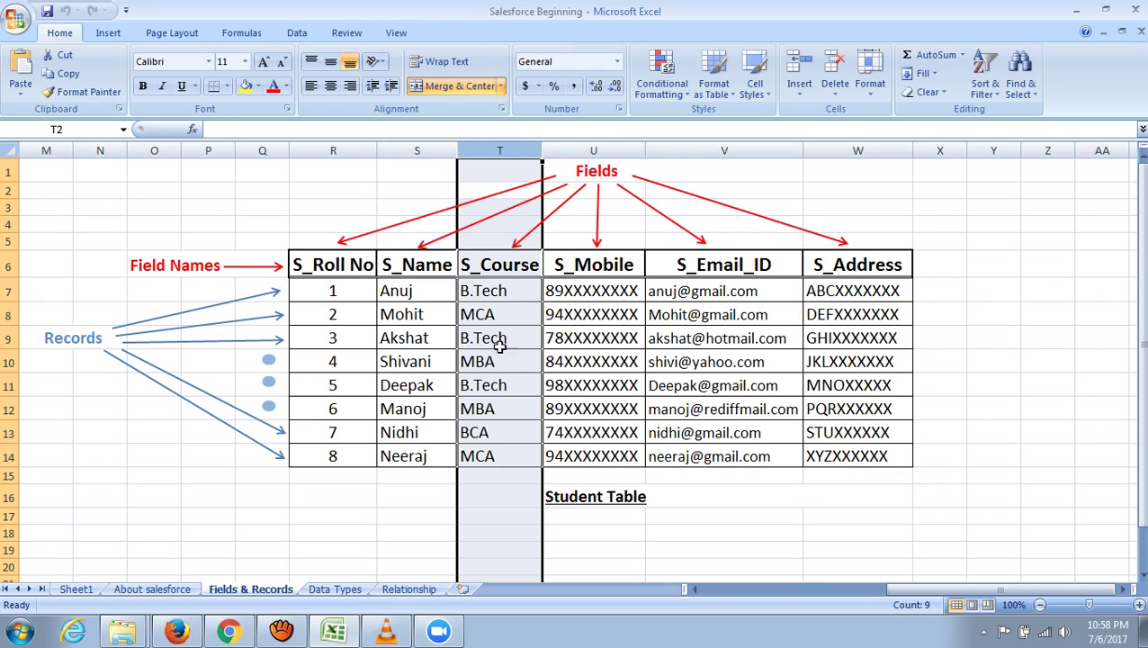
click(599, 151)
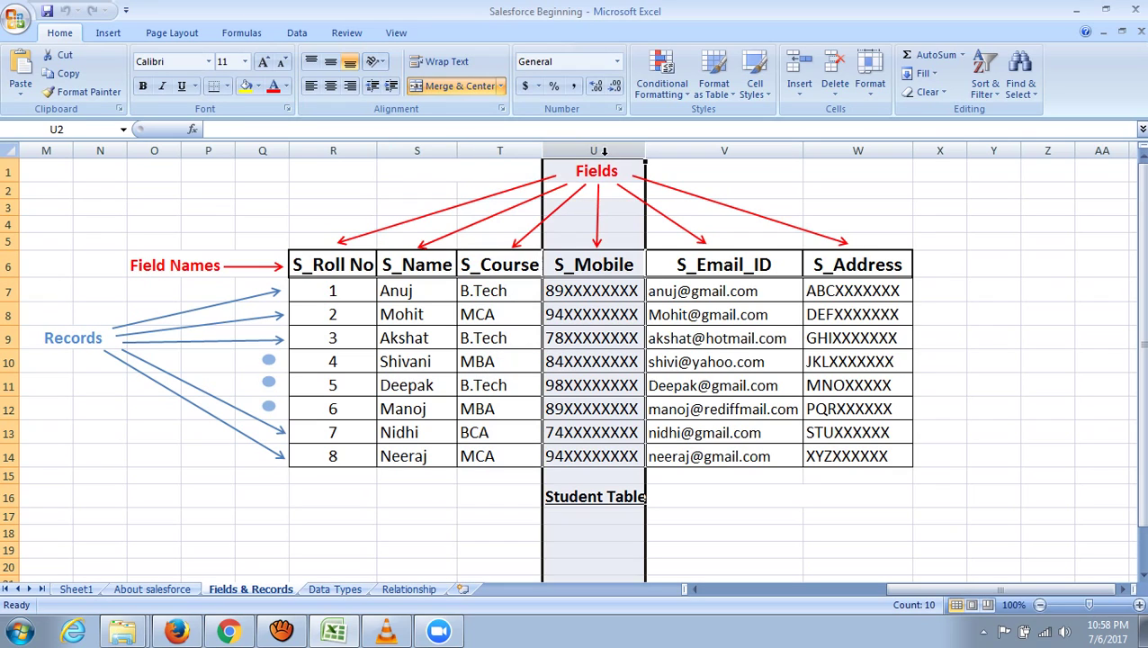
click(734, 151)
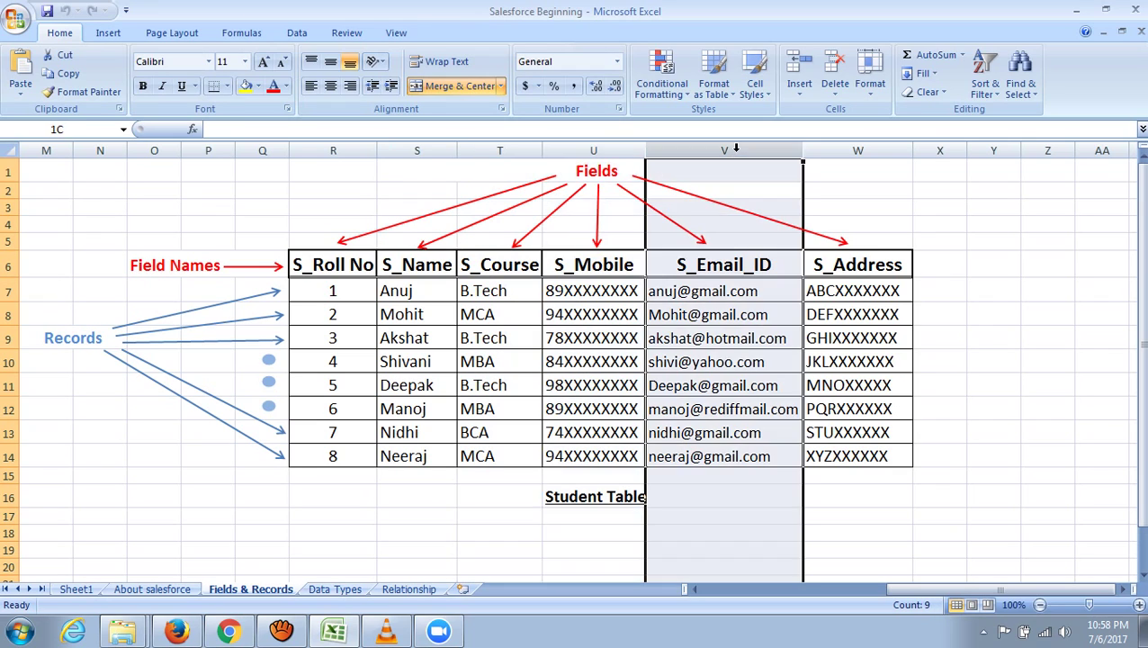
click(900, 153)
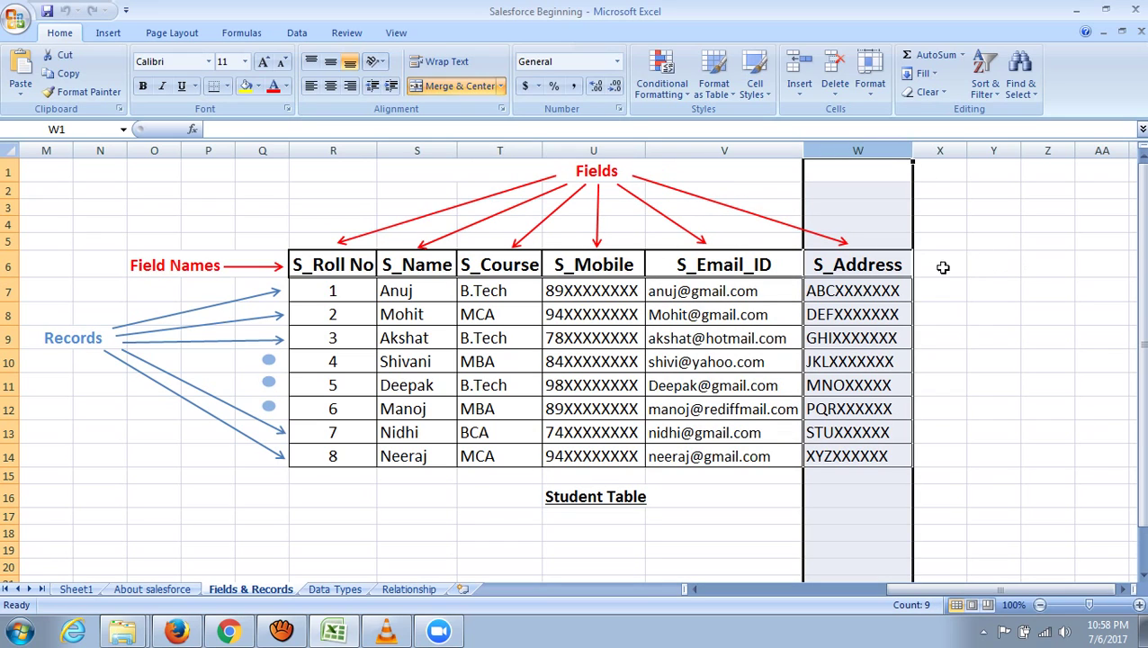
click(938, 264)
click(989, 266)
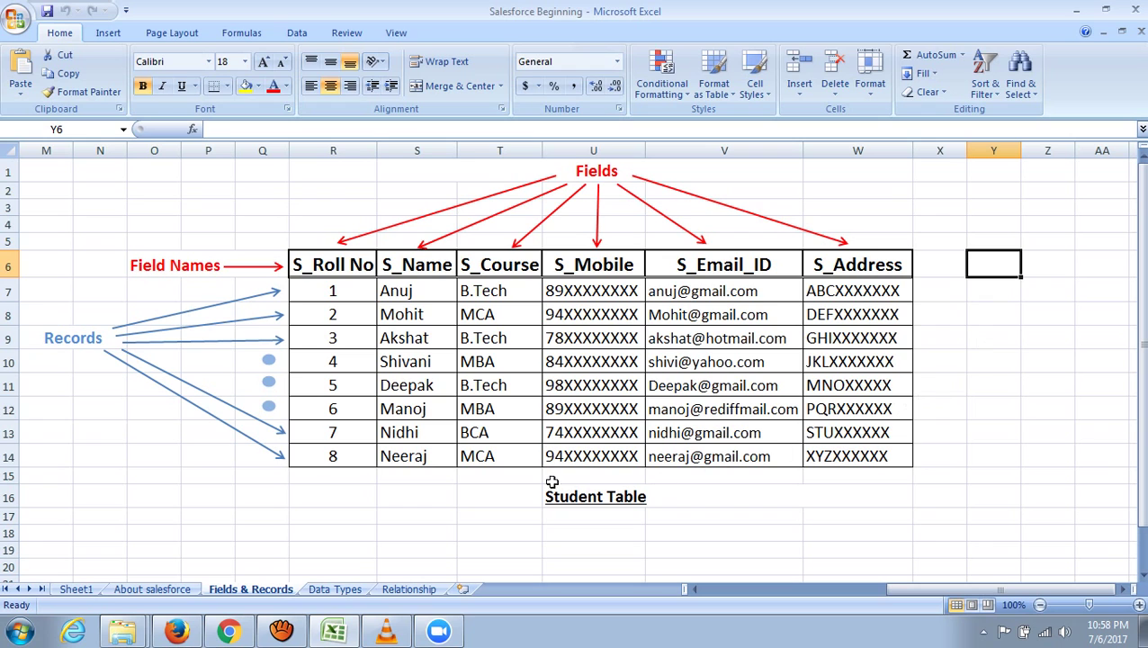
click(353, 150)
click(417, 150)
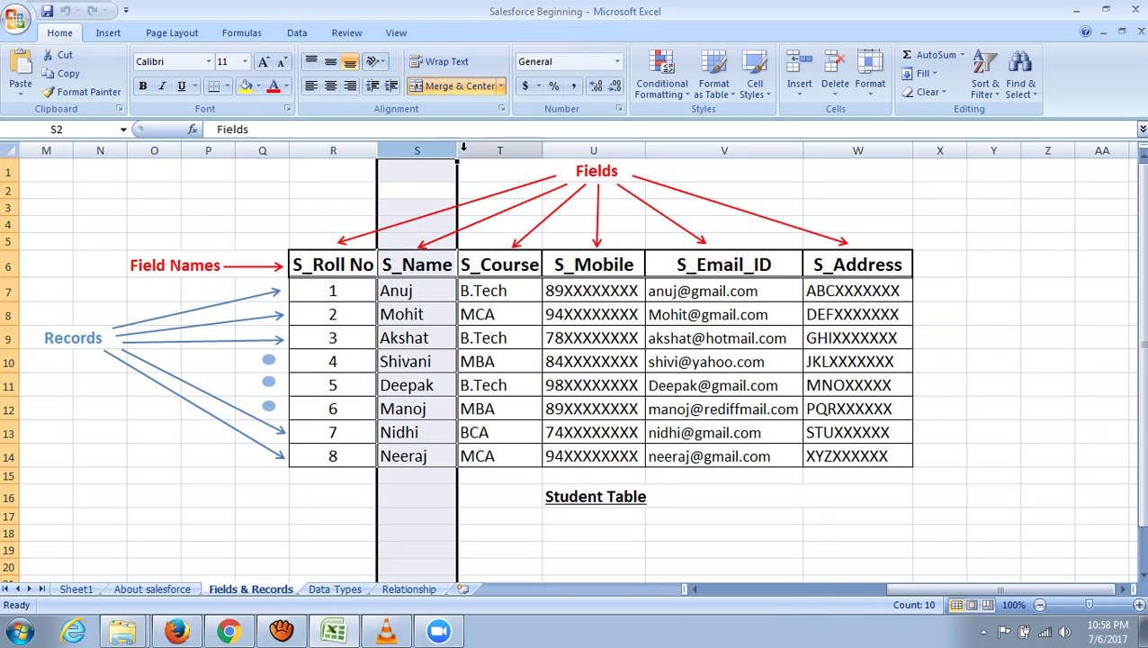
click(500, 150)
click(593, 151)
click(721, 152)
click(857, 150)
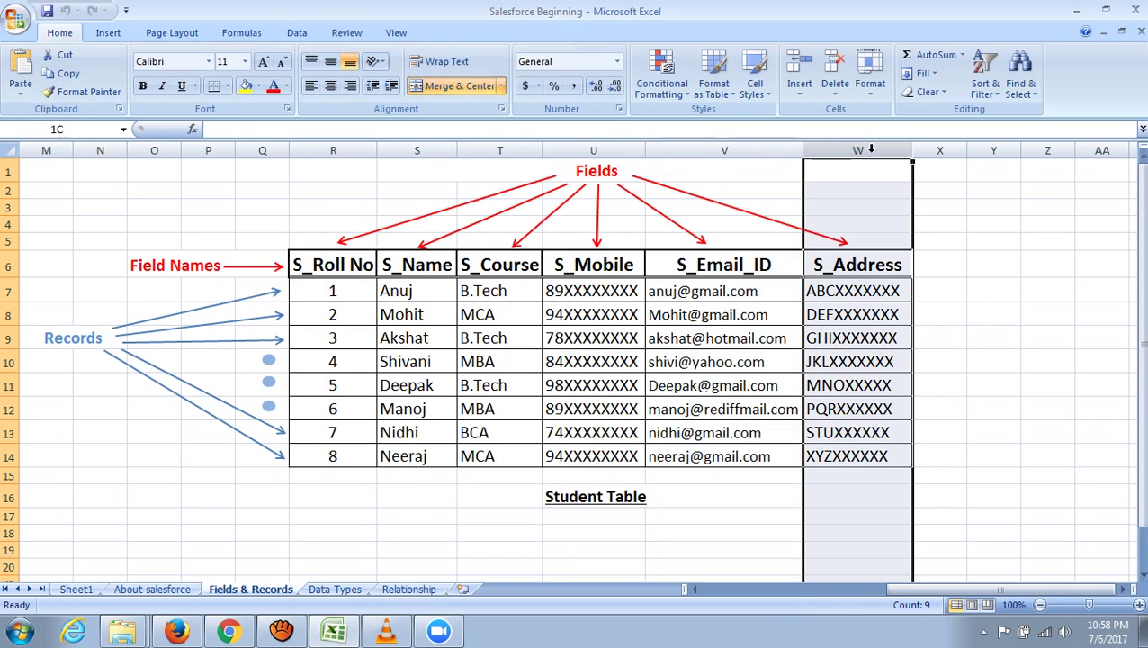
scroll(1010, 290, down, 1)
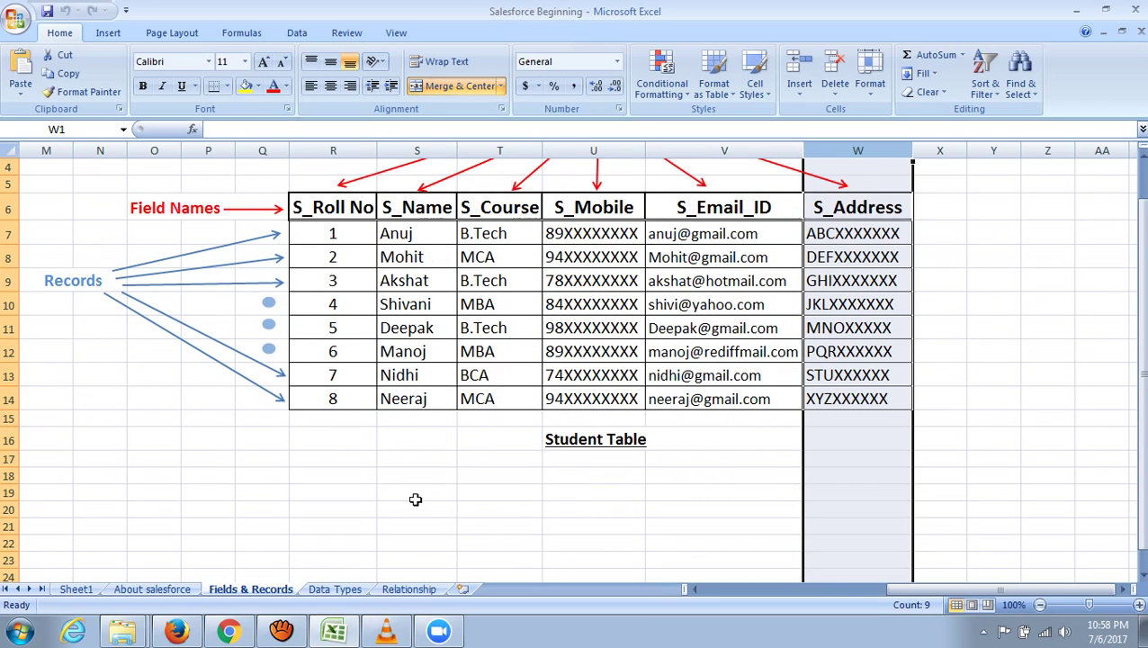
click(371, 496)
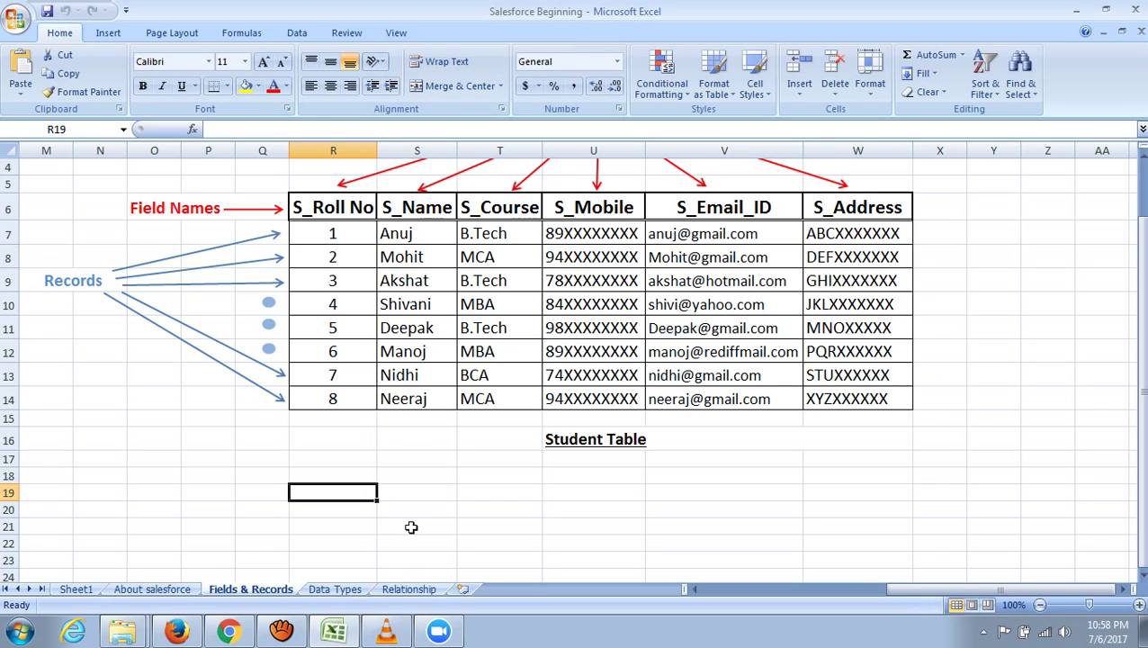
scroll(449, 527, up, 1)
scroll(443, 529, down, 1)
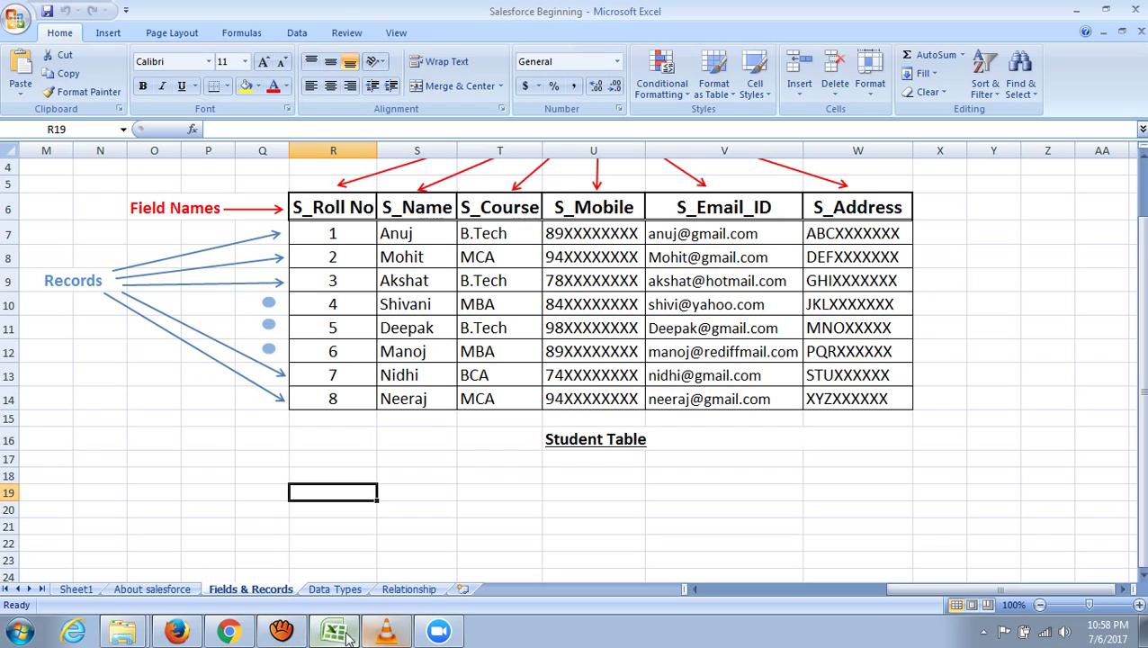
click(228, 632)
- Scroll back over the Acme Student object's setup sections
scroll(432, 360, down, 2)
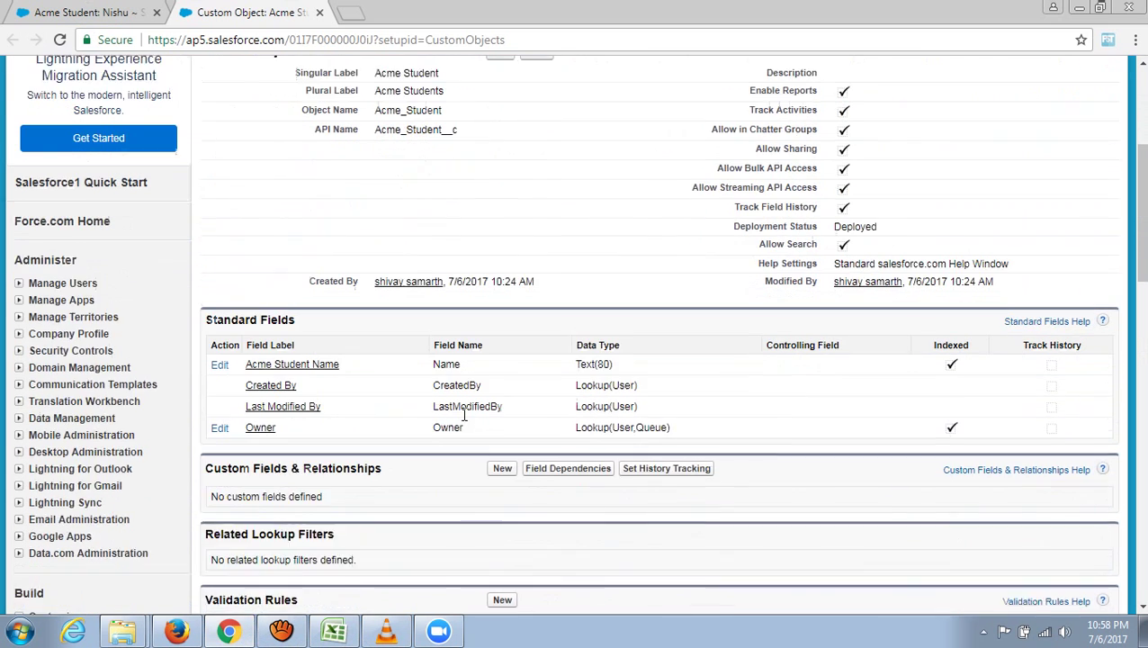
scroll(397, 287, up, 3)
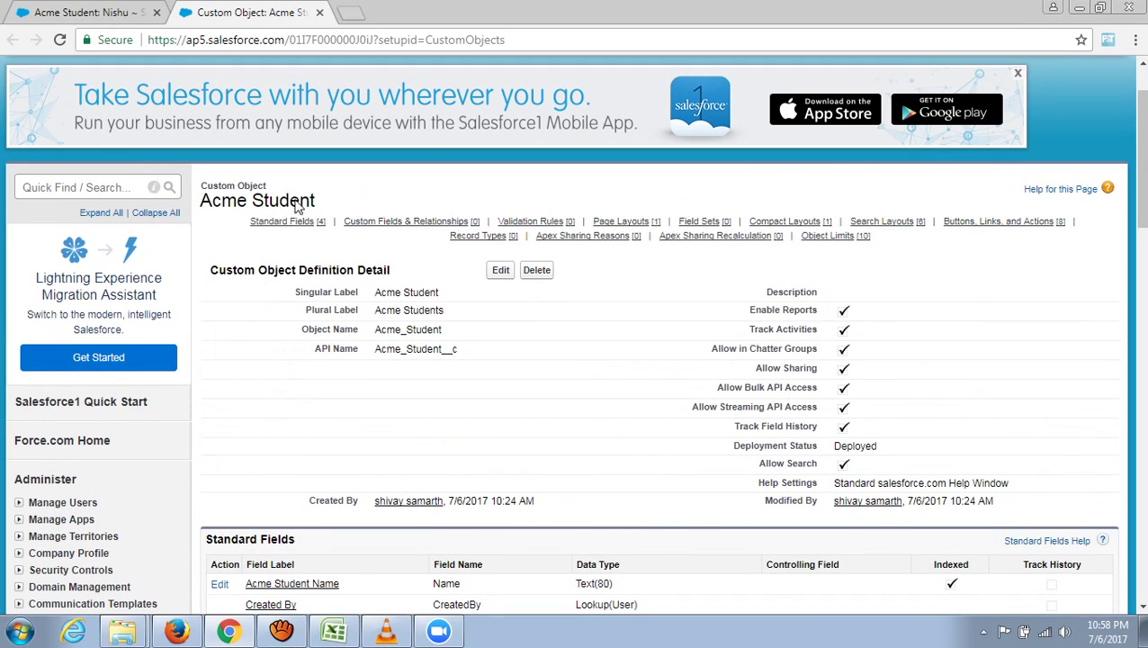
scroll(661, 333, down, 5)
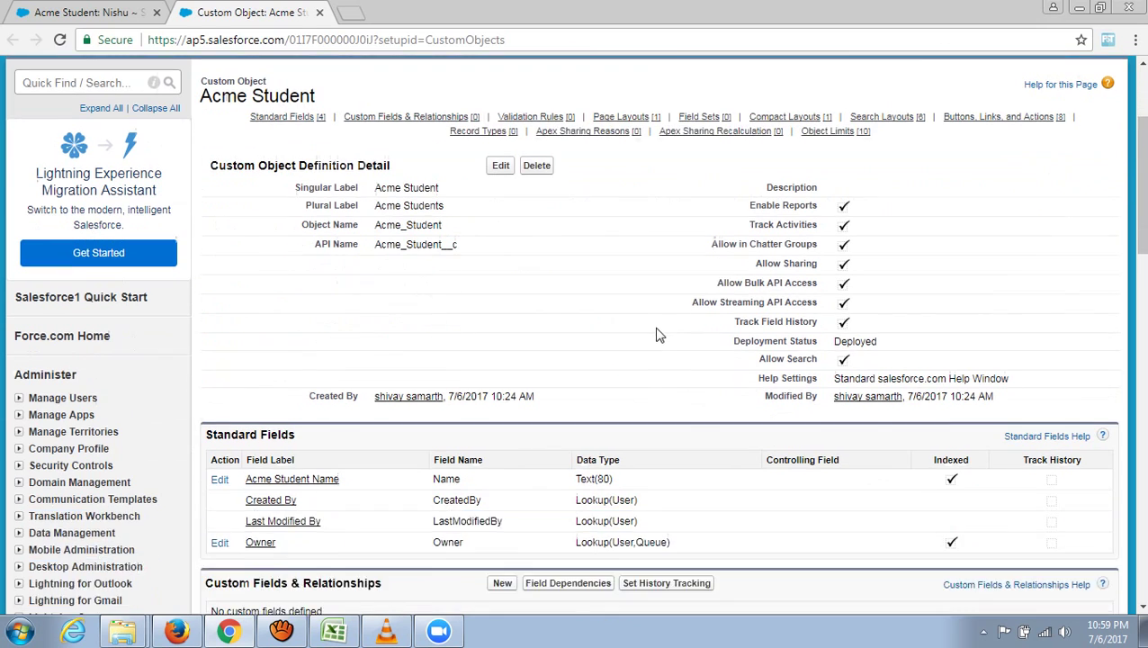
scroll(331, 352, down, 1)
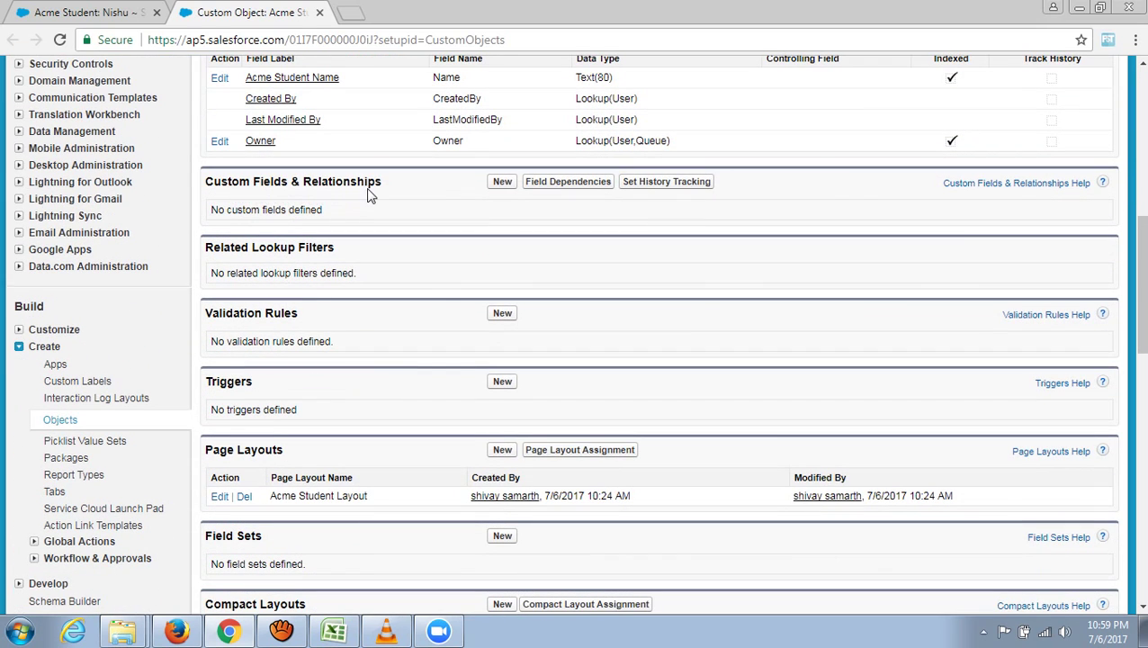
scroll(377, 236, up, 6)
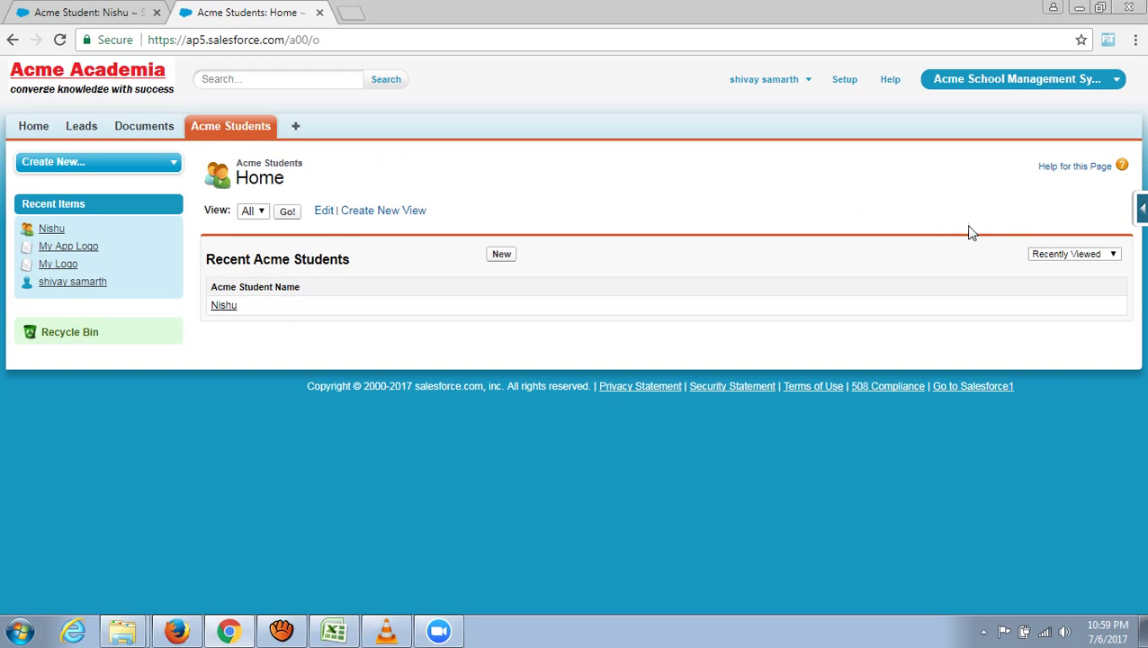
- Reopen the Acme Student object definition and highlight the empty Custom Fields & Relationships heading
click(1141, 212)
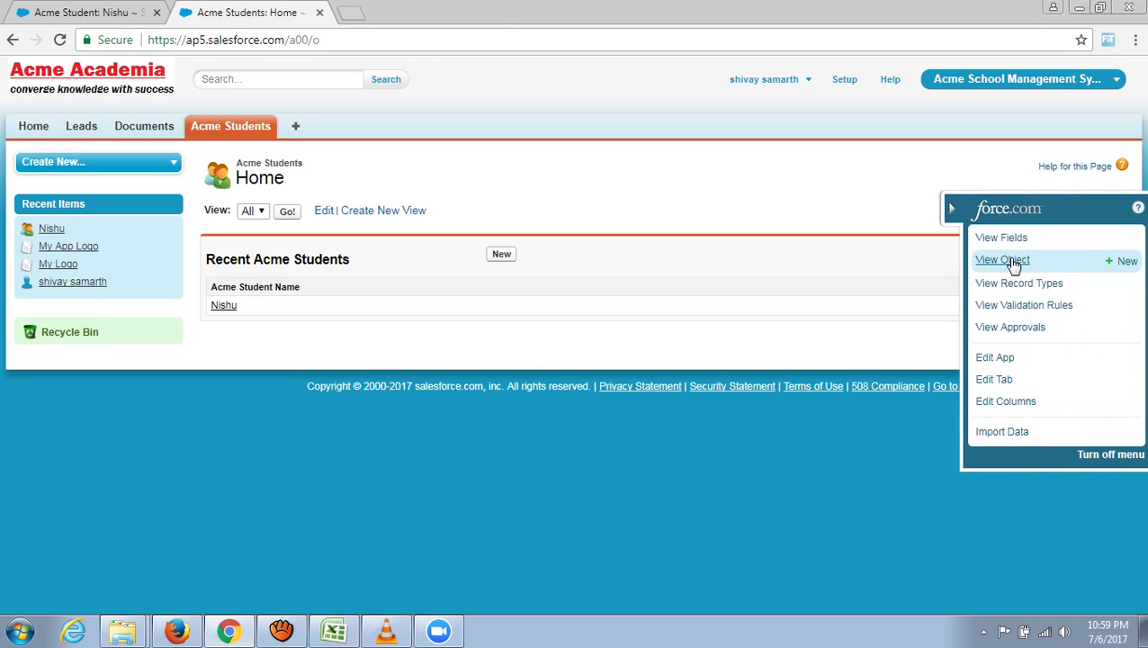
click(1012, 261)
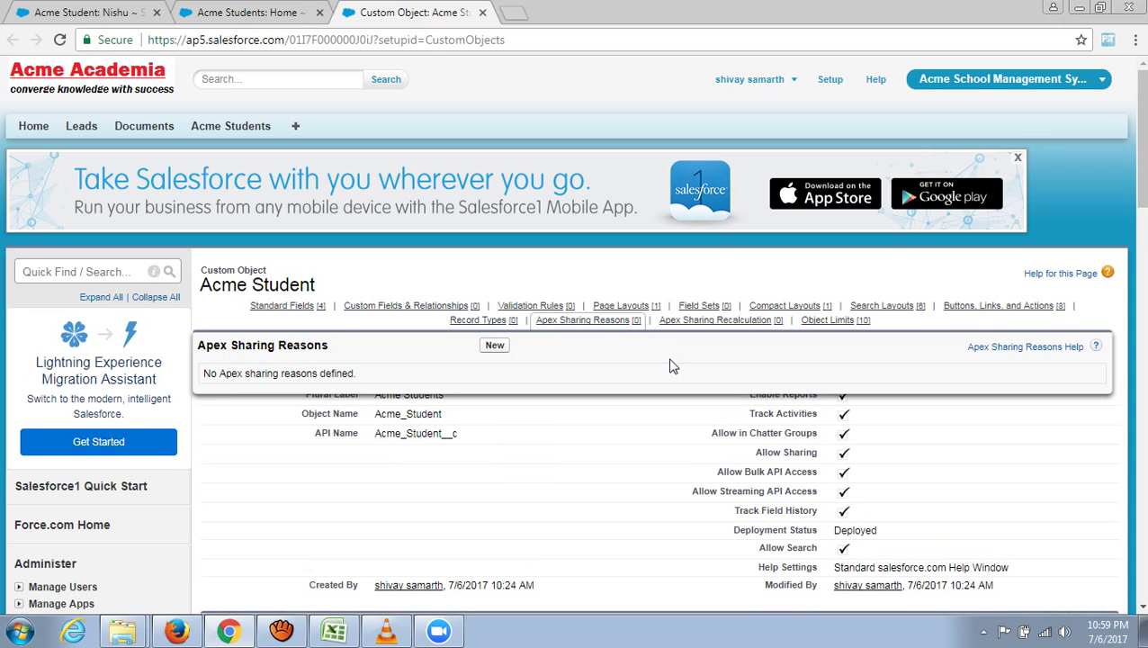
scroll(576, 315, down, 7)
scroll(573, 313, down, 5)
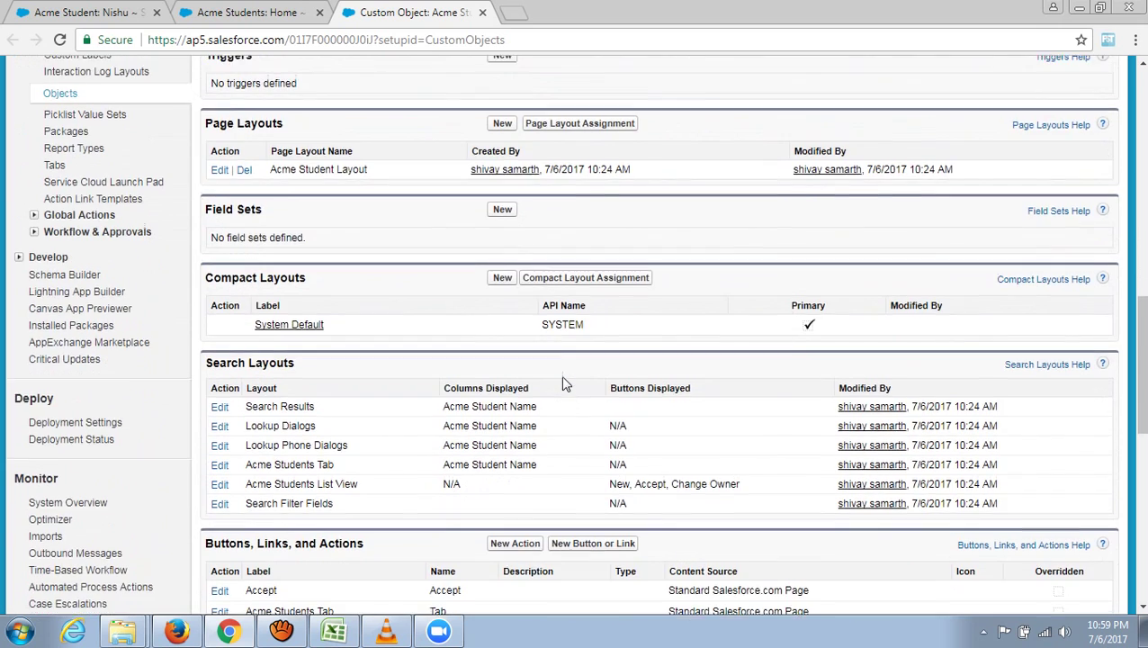
scroll(560, 375, up, 3)
scroll(559, 369, up, 1)
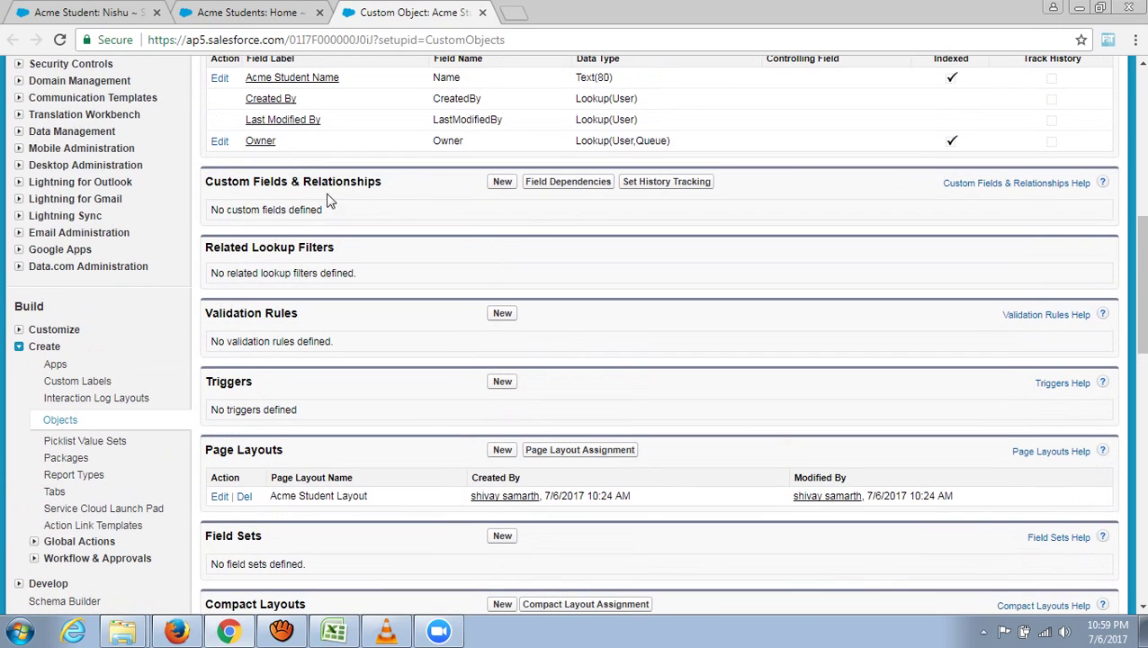
drag(385, 183, 202, 185)
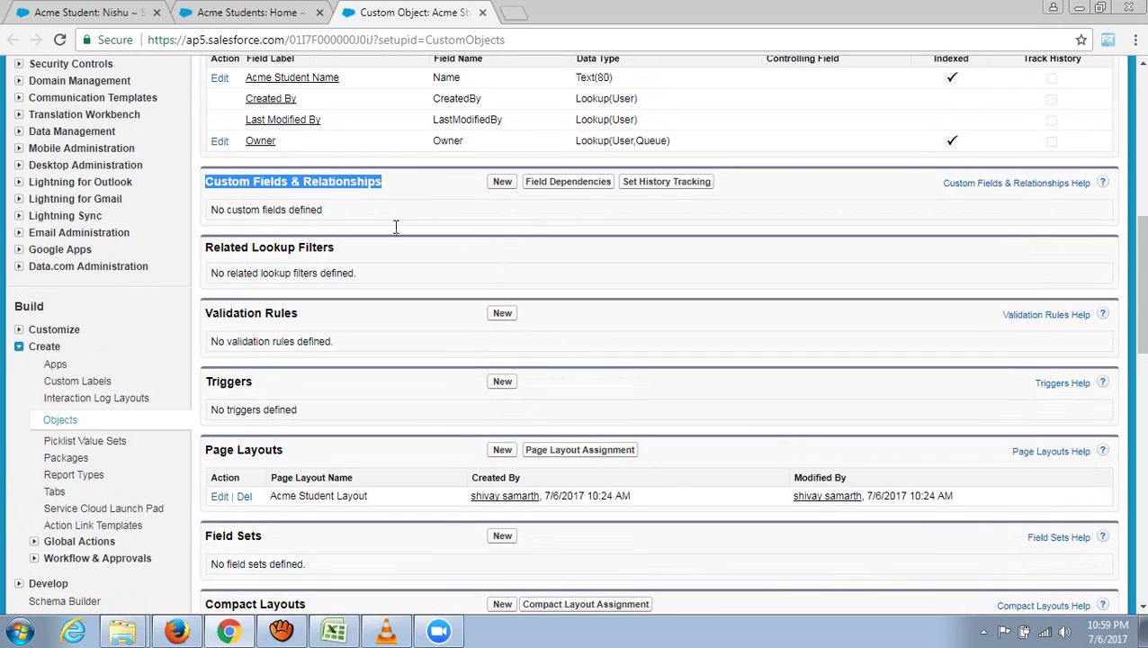
- Start a new Acme Student custom field, comparing it with the S_Mobile column example in Excel
click(502, 182)
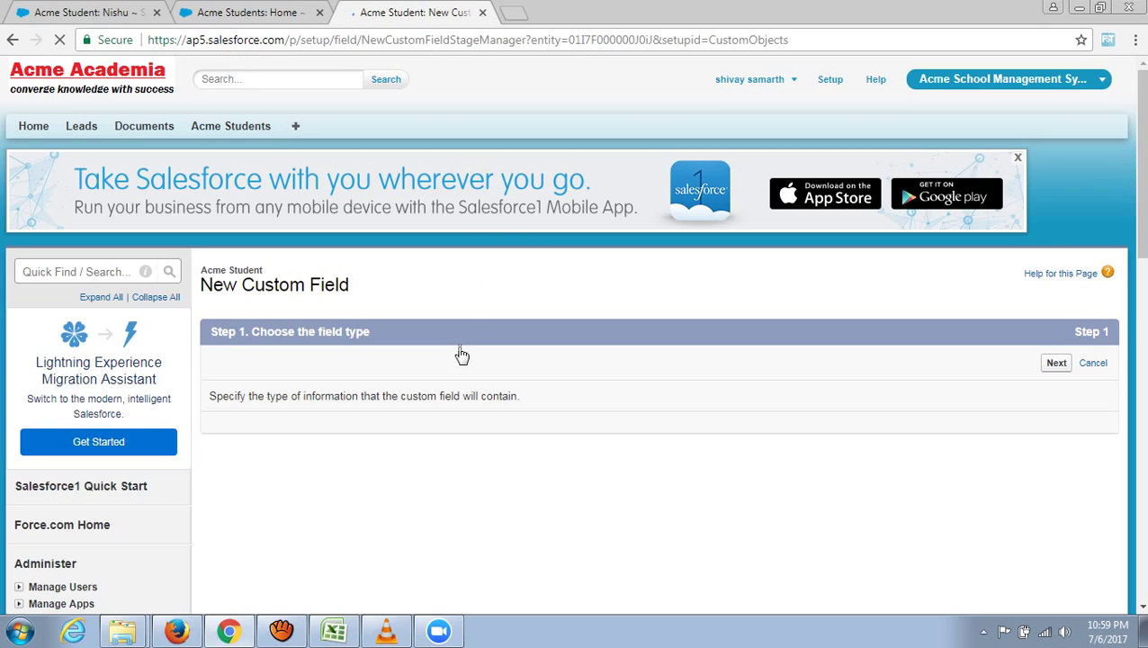
scroll(603, 434, down, 4)
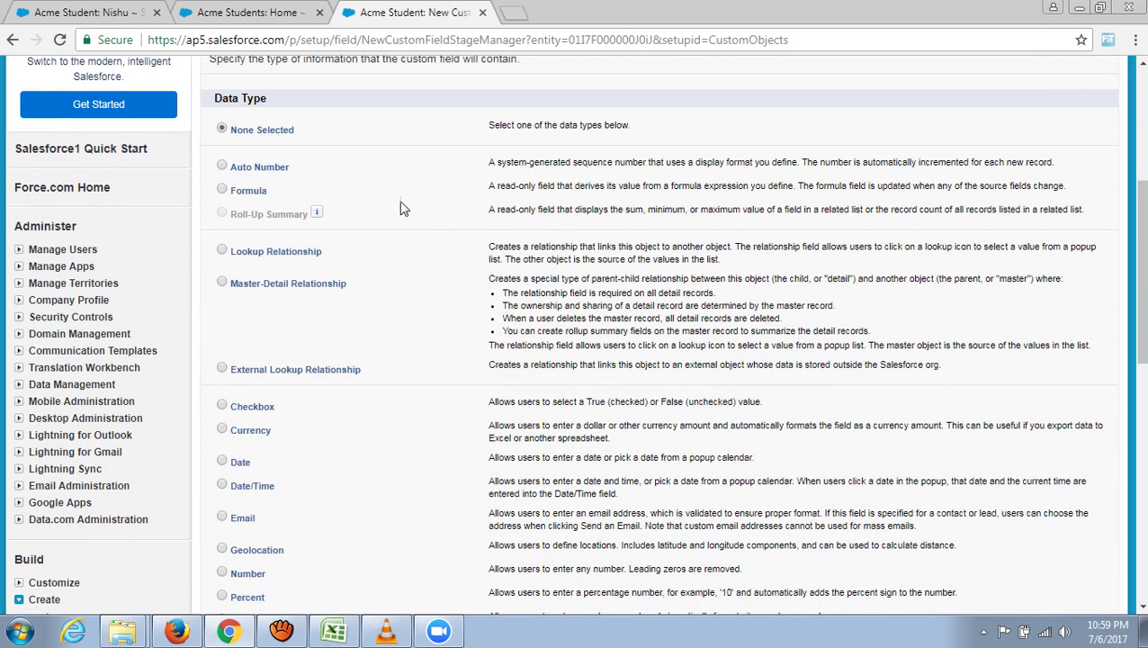
click(353, 636)
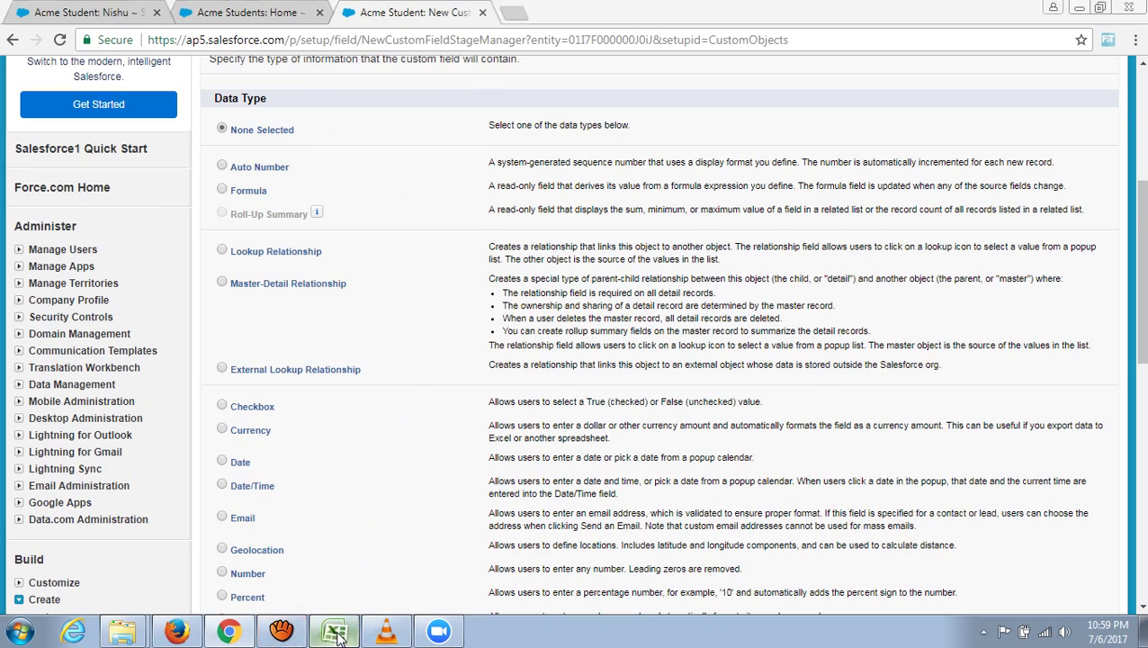
click(601, 151)
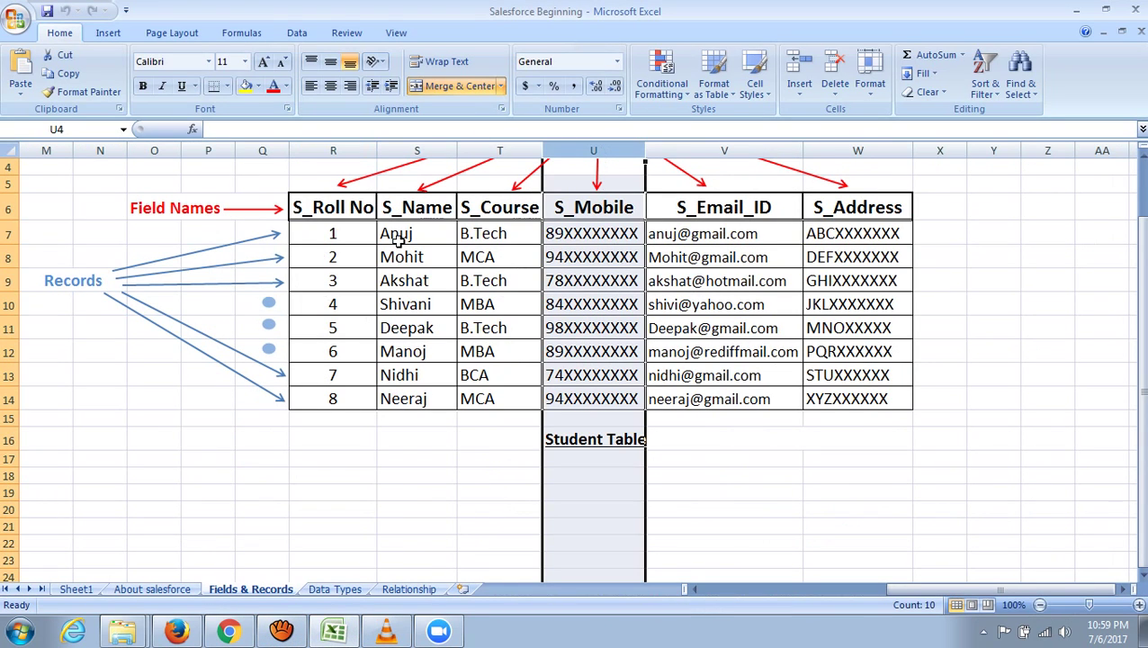
click(229, 631)
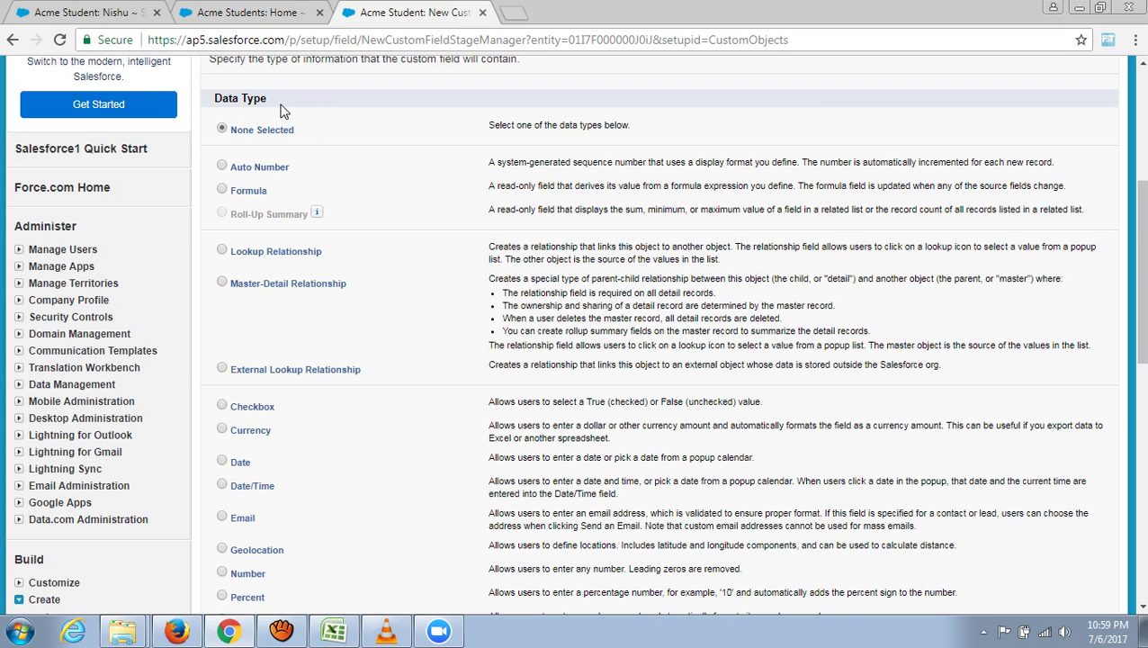
- Highlight and scroll through the Data Type choices, then return to the Salesforce Beginning workbook
drag(274, 105, 211, 106)
scroll(356, 205, down, 3)
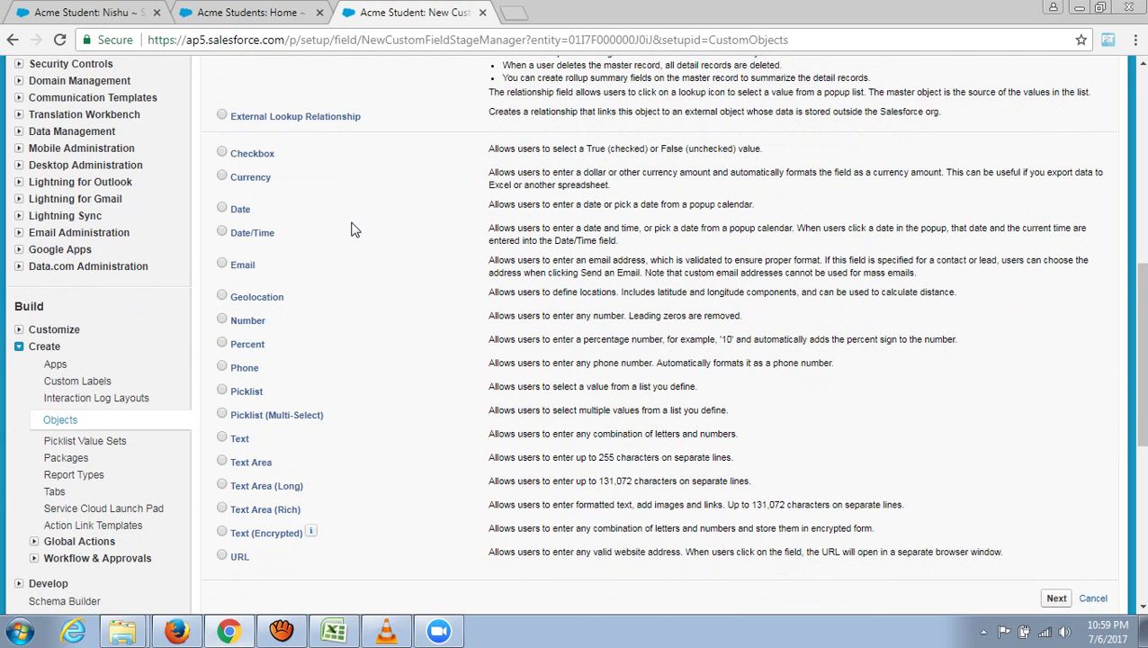
click(344, 634)
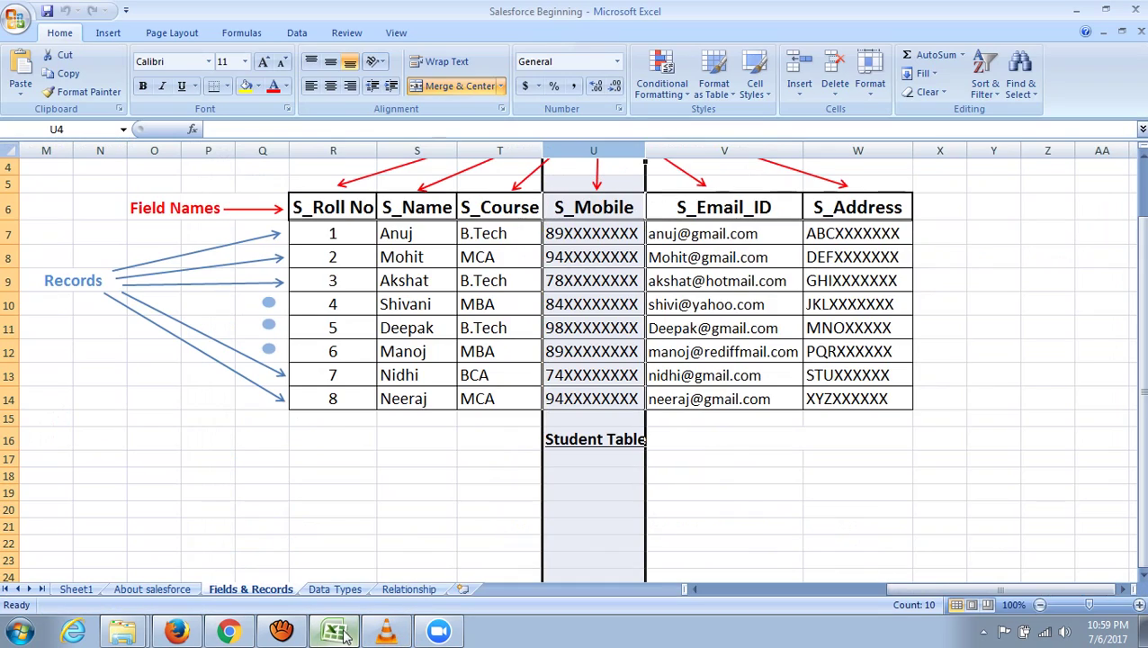
- On the Data Types sheet, enter a 'Data Types' heading in C3, widen column C, and format it 18 pt bold underlined
click(334, 588)
click(167, 203)
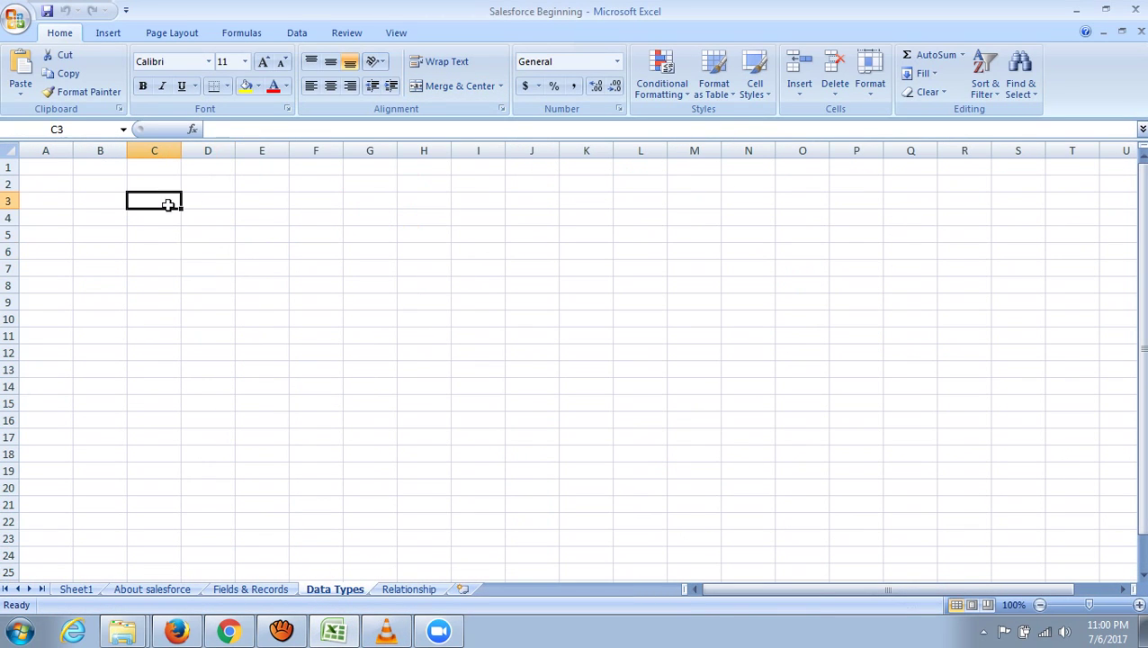
text(Data Types)
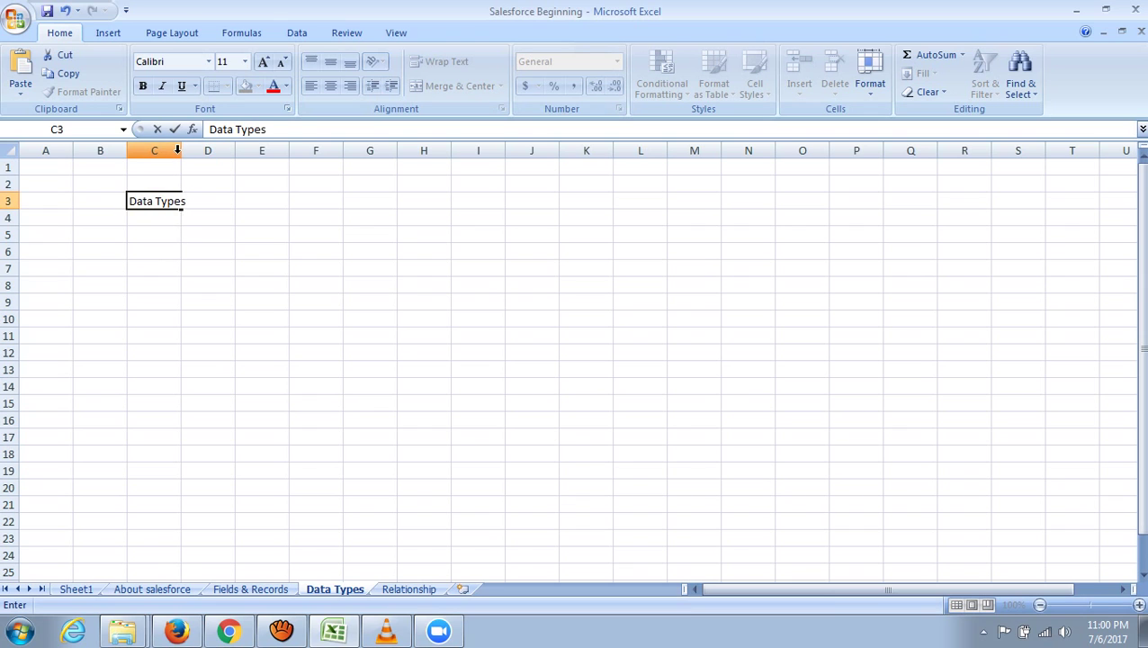
click(208, 218)
drag(181, 150, 236, 153)
drag(124, 154, 534, 151)
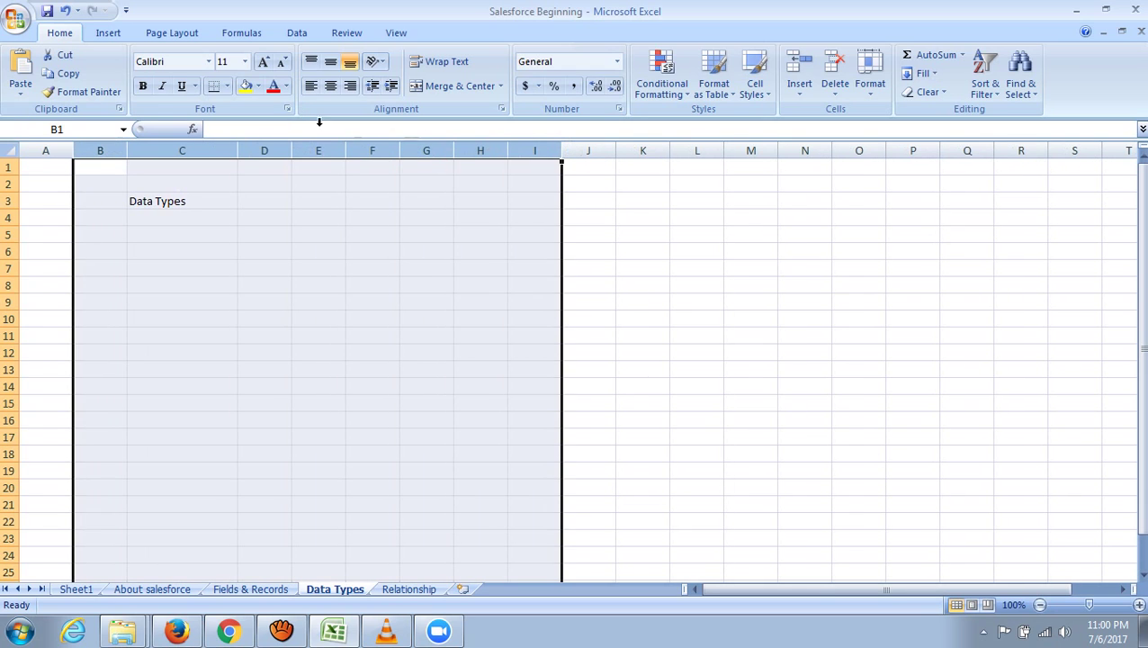
click(247, 64)
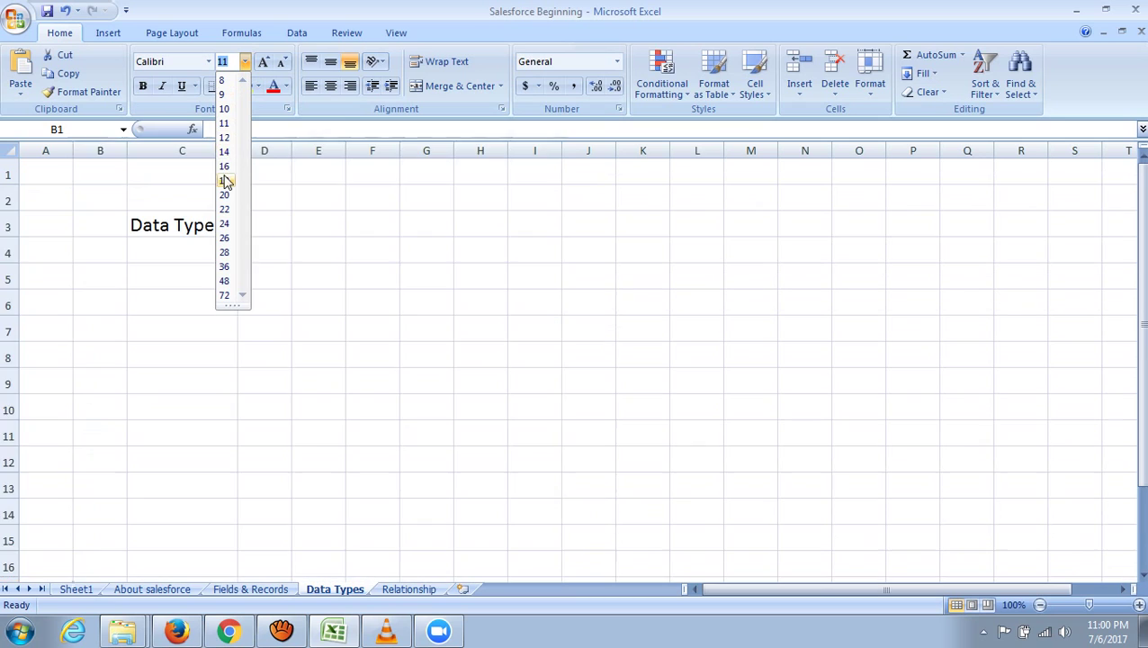
click(226, 182)
click(144, 86)
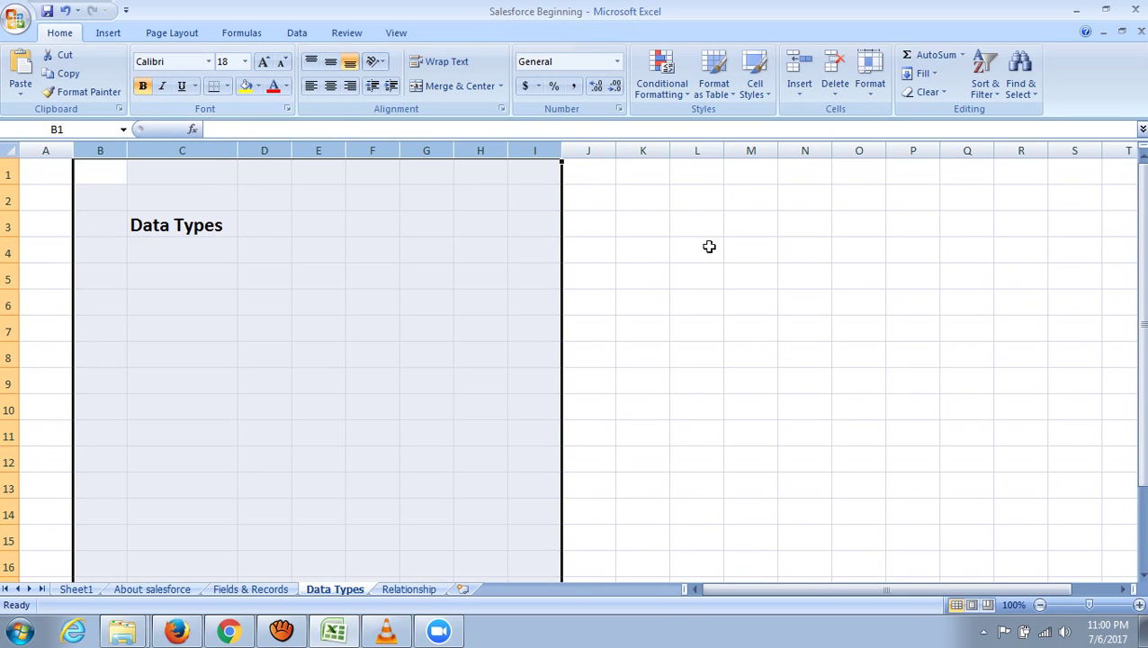
click(708, 245)
click(180, 223)
click(181, 86)
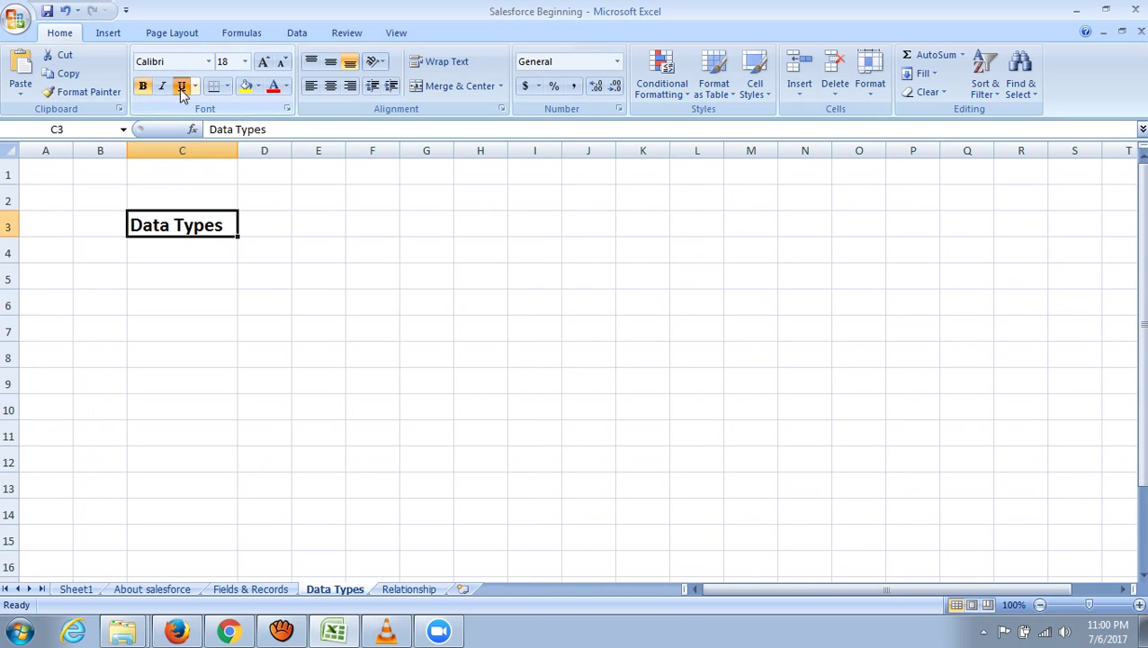
click(467, 323)
- Enter '1. Read only Data' in C5 and clear the stray text from D5 and D6
click(181, 278)
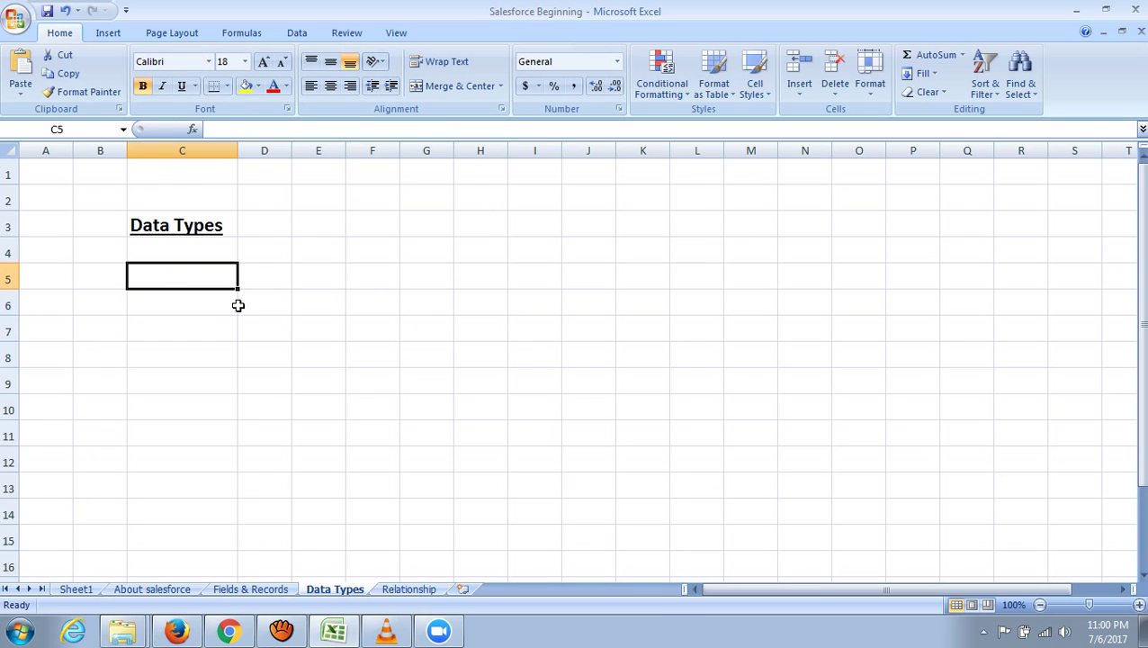
text(1)
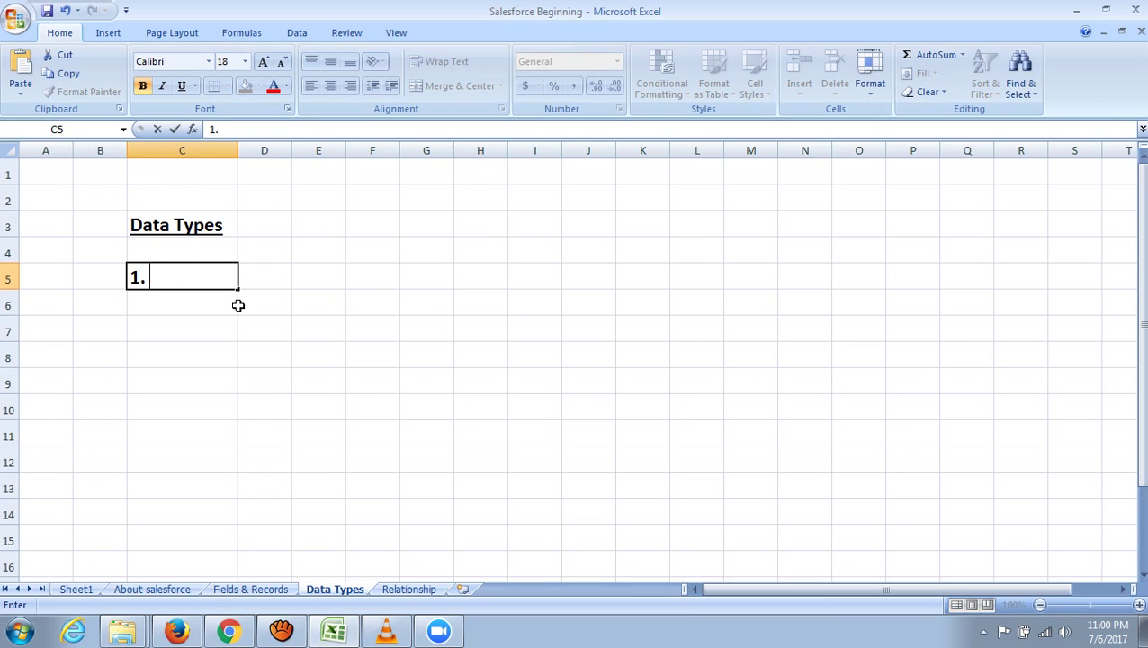
text(. Read)
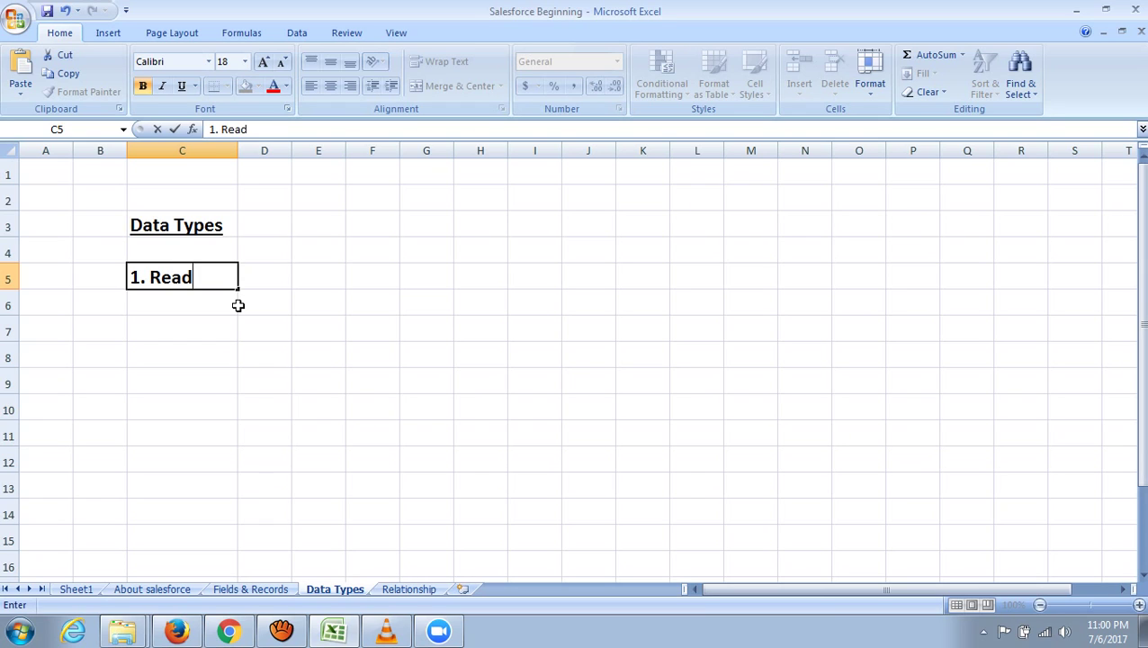
text( only)
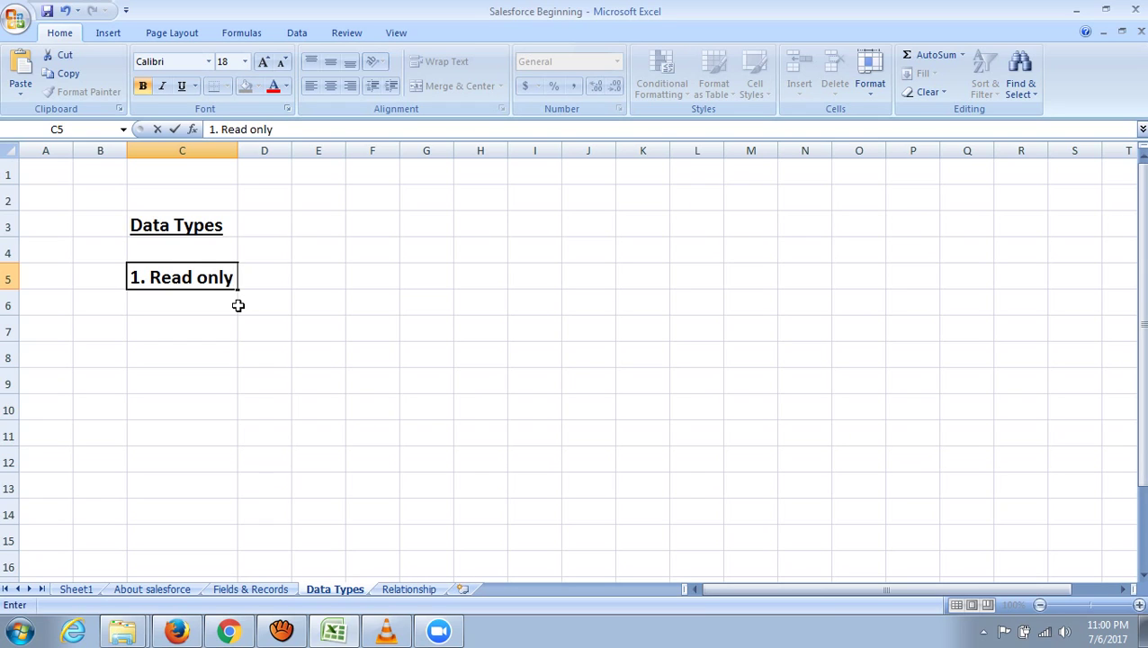
text( Data)
click(238, 306)
text(ty)
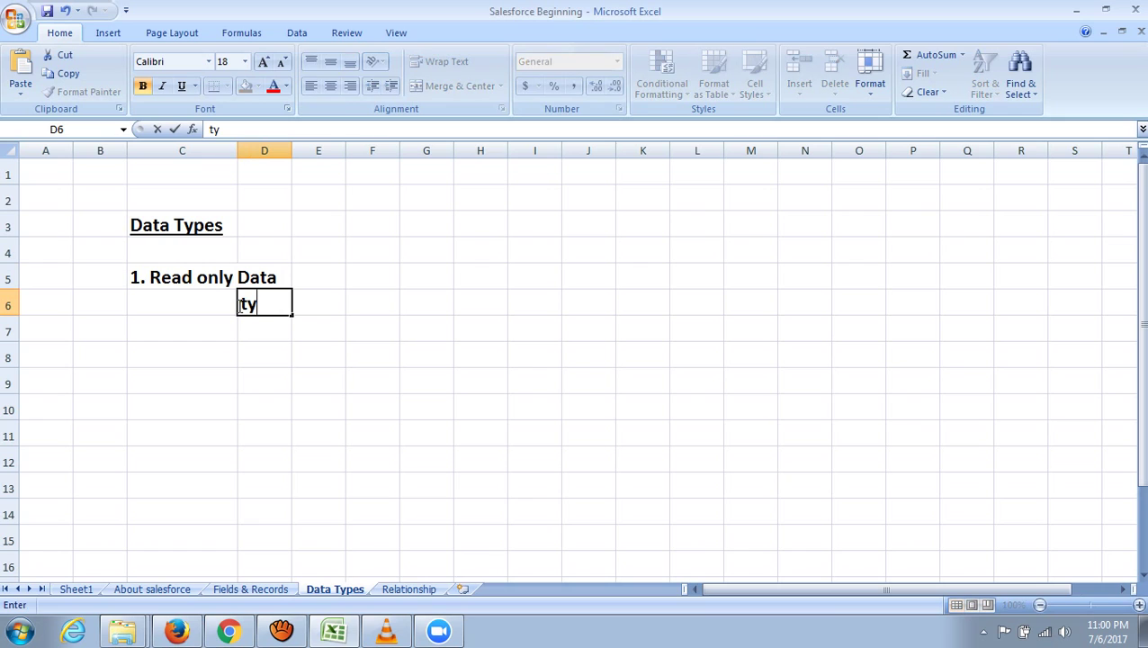
text(pes)
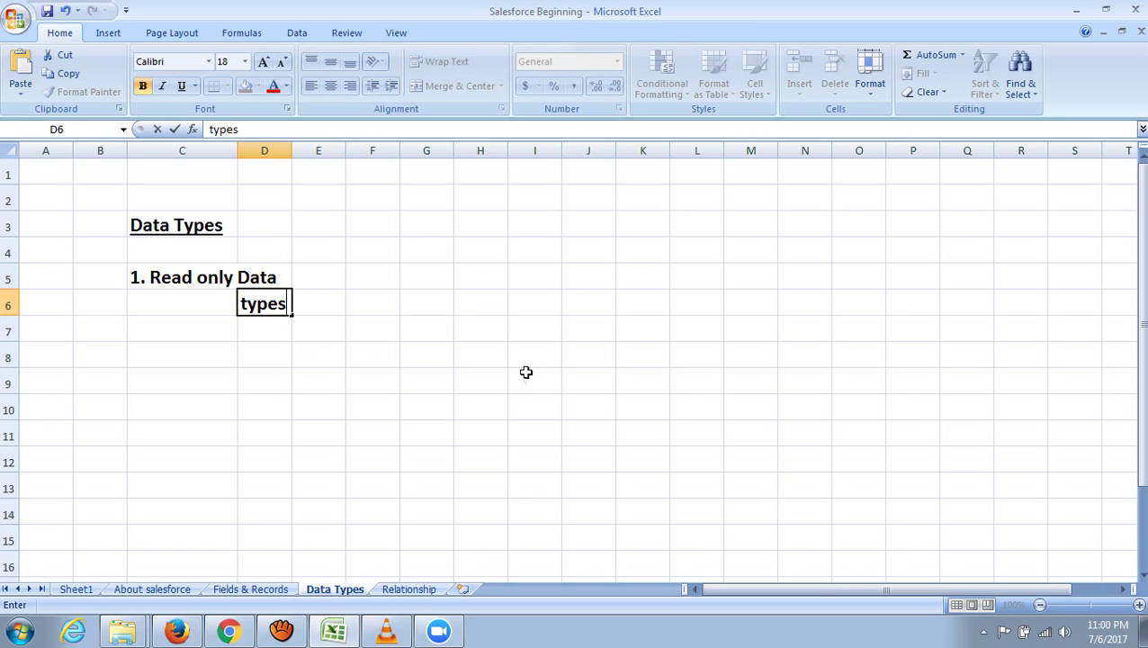
click(526, 378)
click(274, 306)
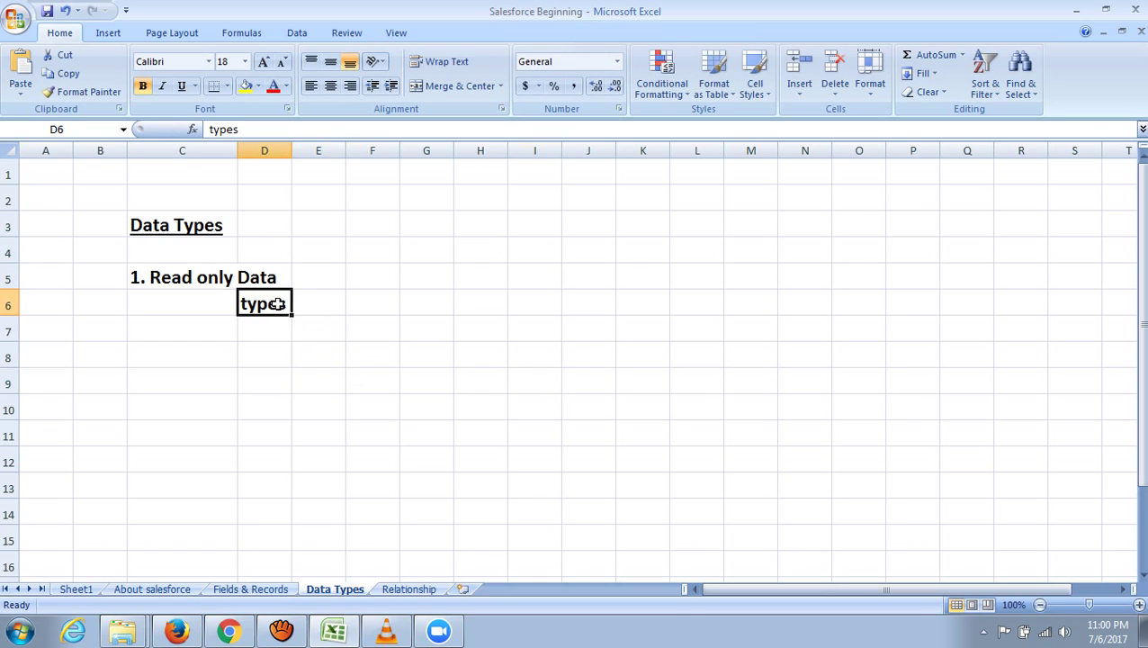
key(BackSpace)
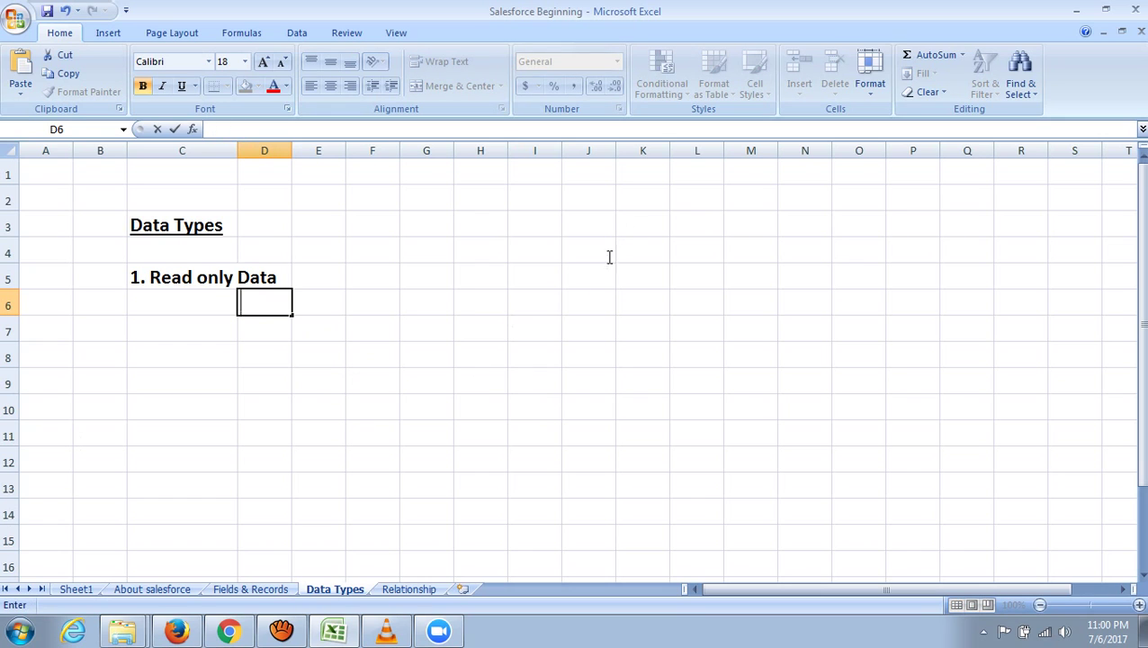
click(538, 302)
click(287, 277)
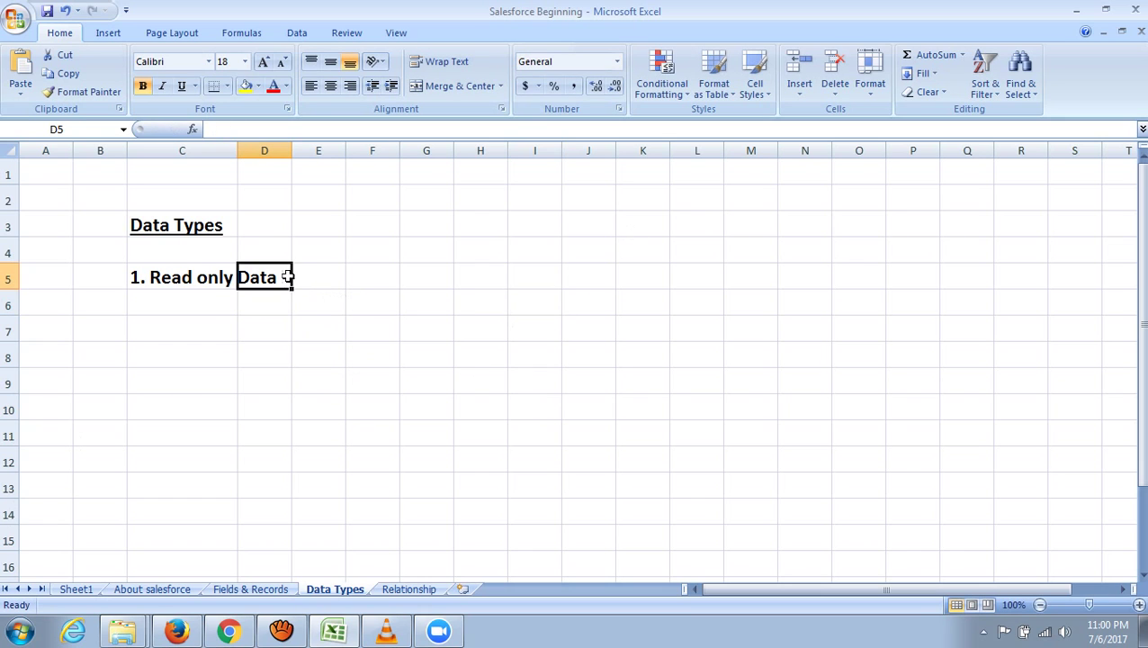
key(BackSpace)
click(166, 278)
double_click(204, 282)
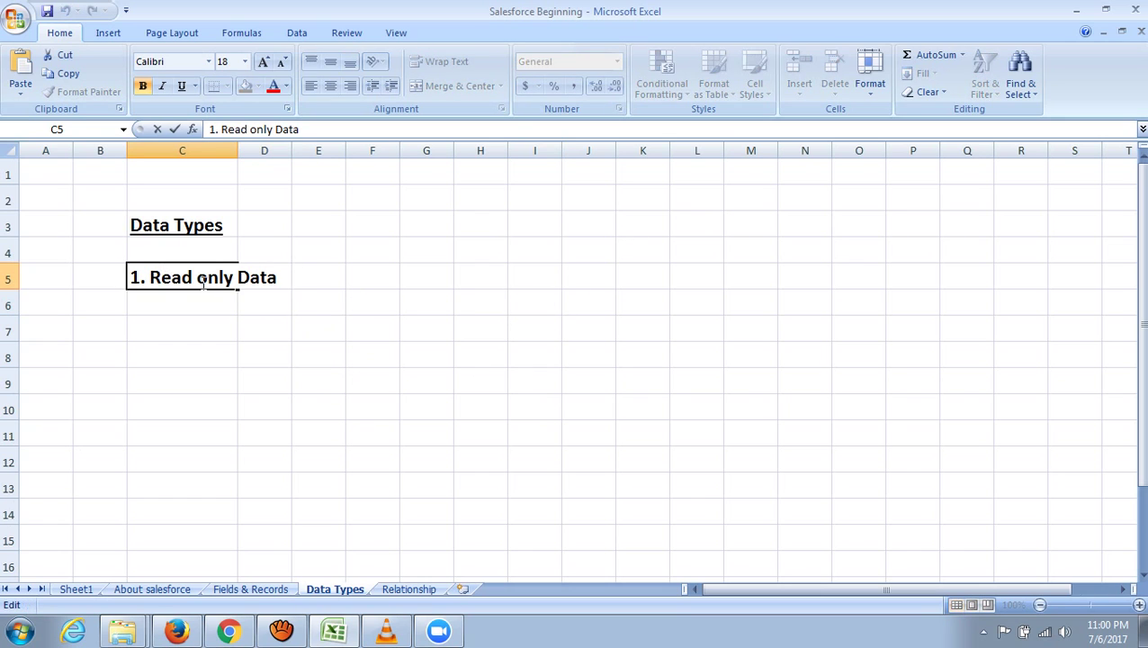
click(243, 333)
- Merge & Center C5:E5 and complete the item as '1. Read only Data Types'
drag(135, 277, 317, 282)
click(449, 87)
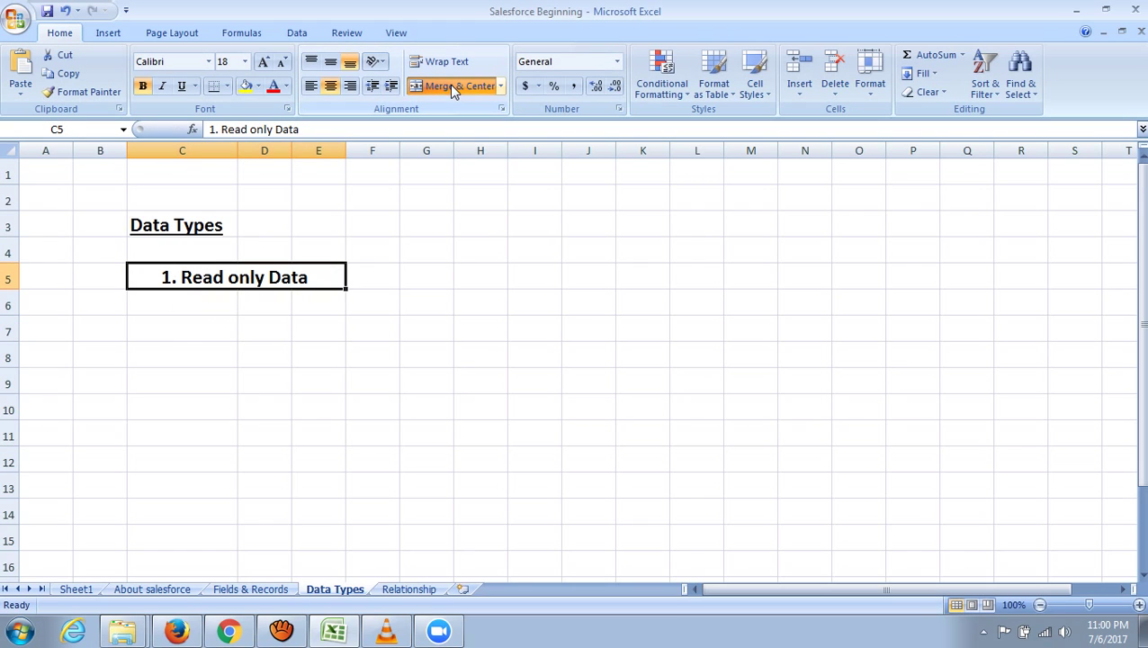
click(581, 328)
click(326, 276)
double_click(327, 275)
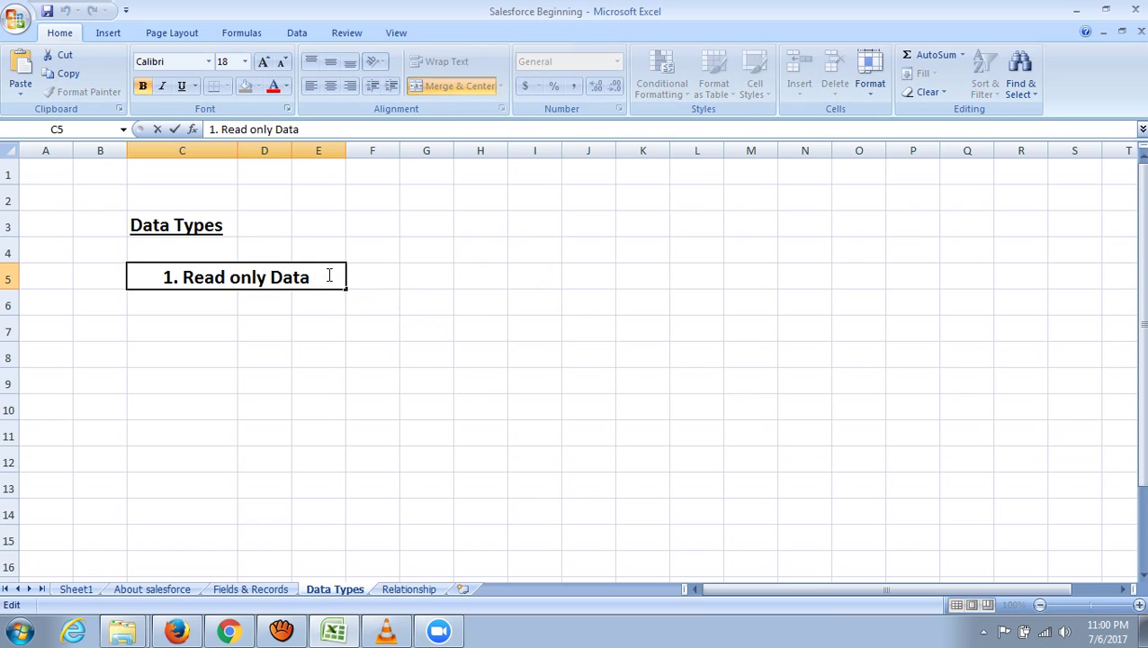
text(Type)
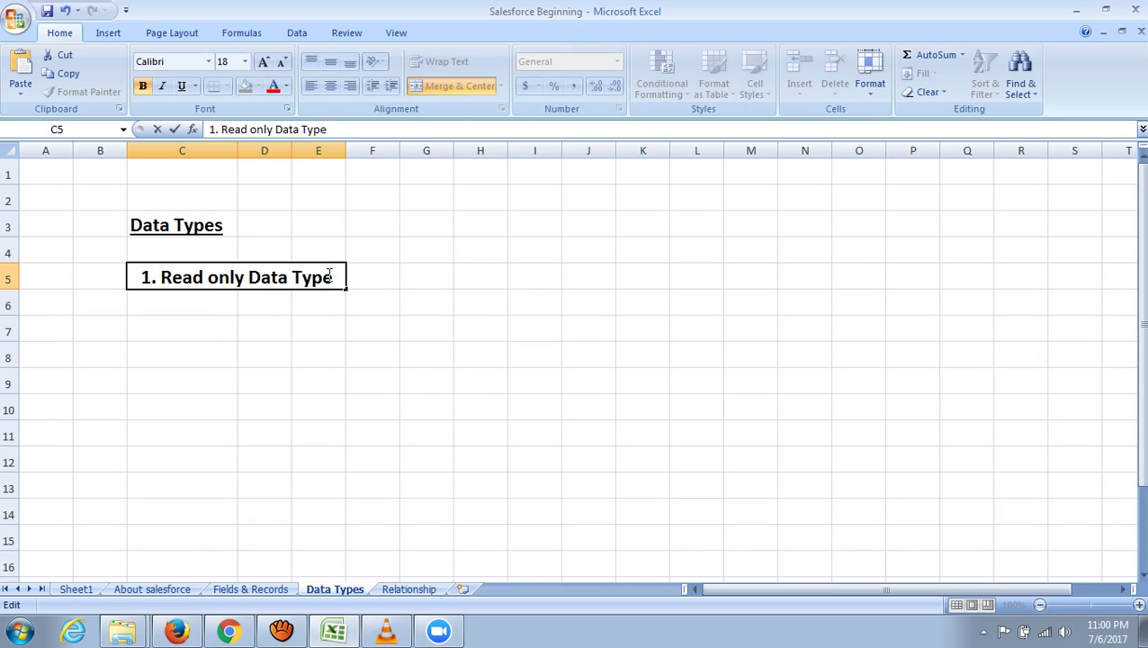
text(s)
click(585, 349)
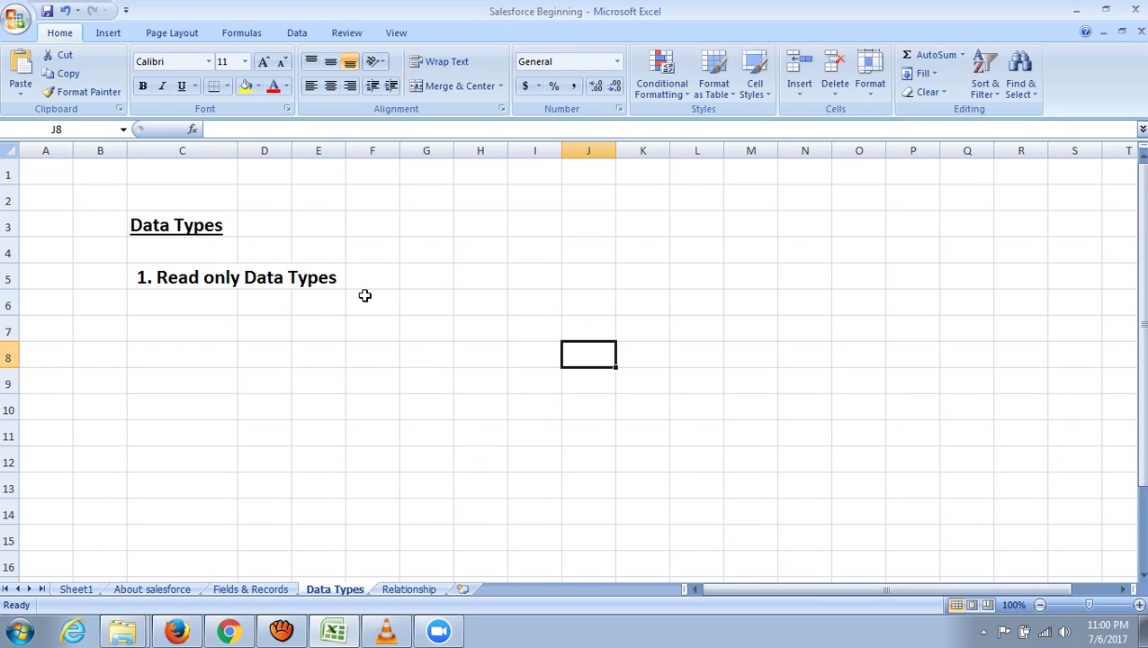
- Bring Excel back on the Data Types sheet and widen column G for longer entries
click(337, 633)
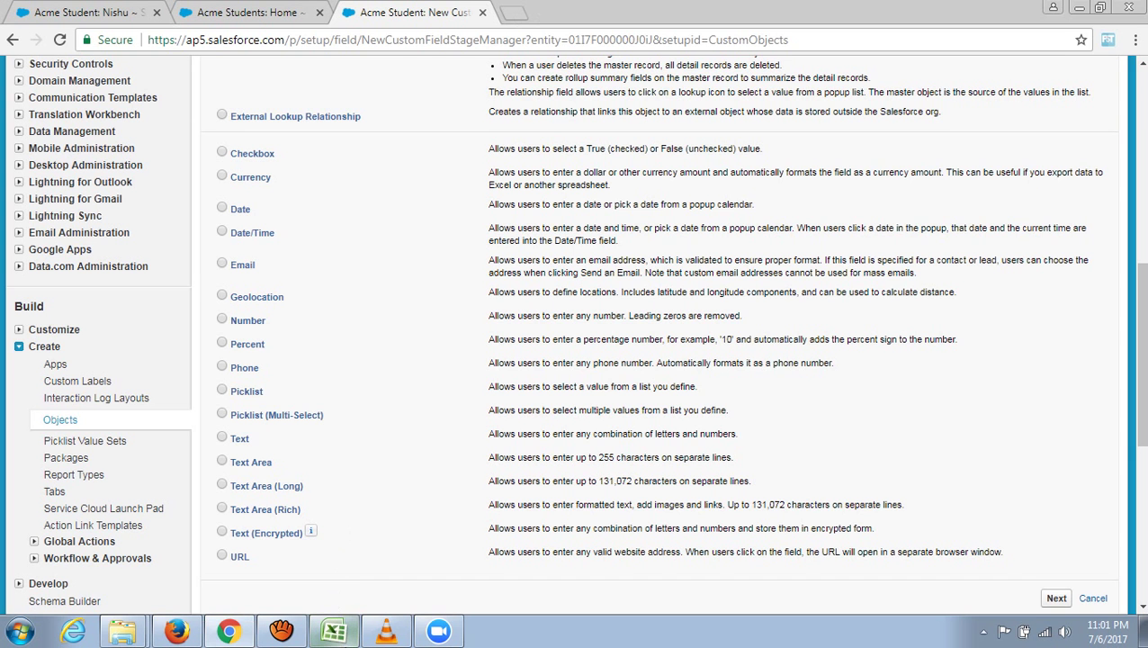
click(335, 633)
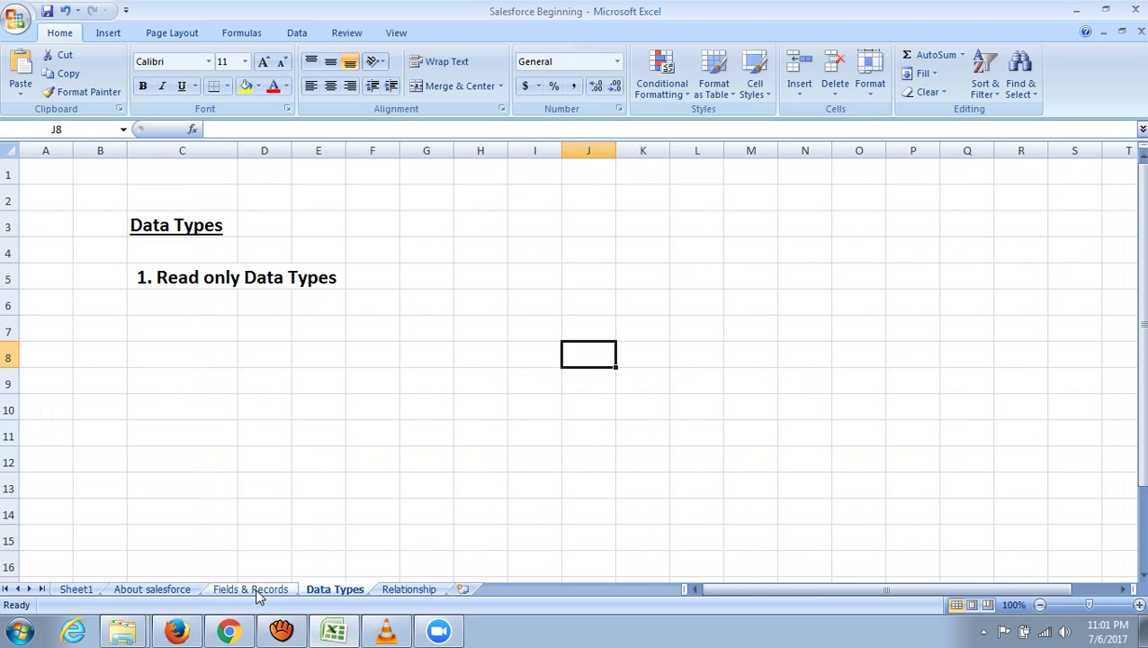
click(257, 590)
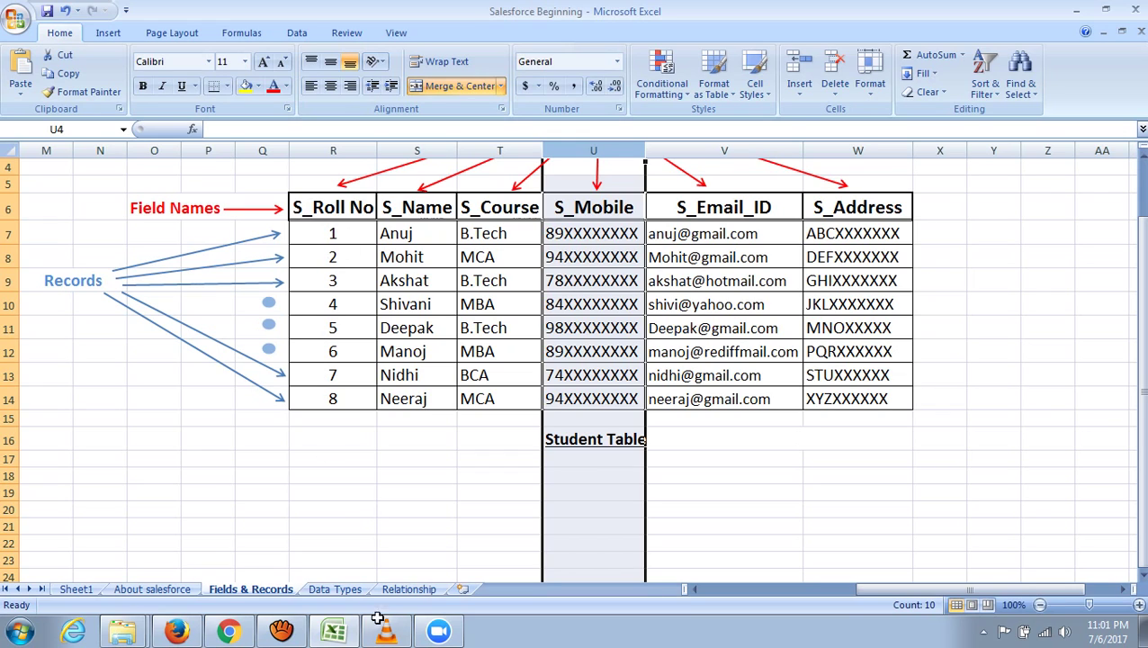
click(341, 590)
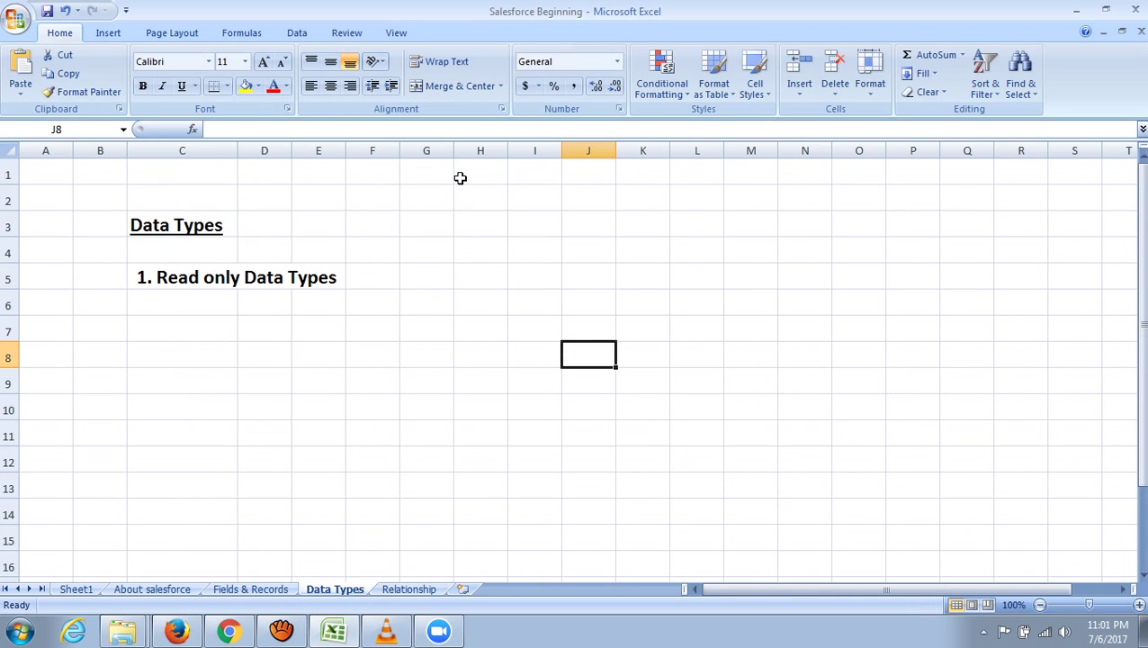
drag(453, 151, 554, 155)
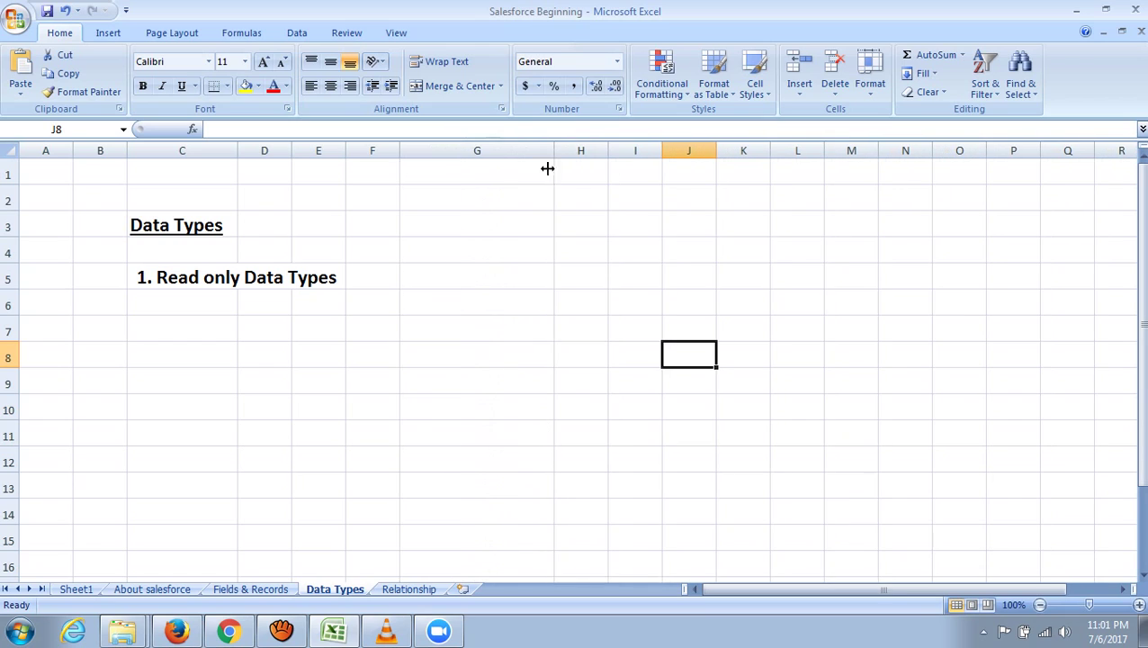
- Enter 'Auto No.' in G5 and 'Formula' in G6 as read-only data types
click(470, 274)
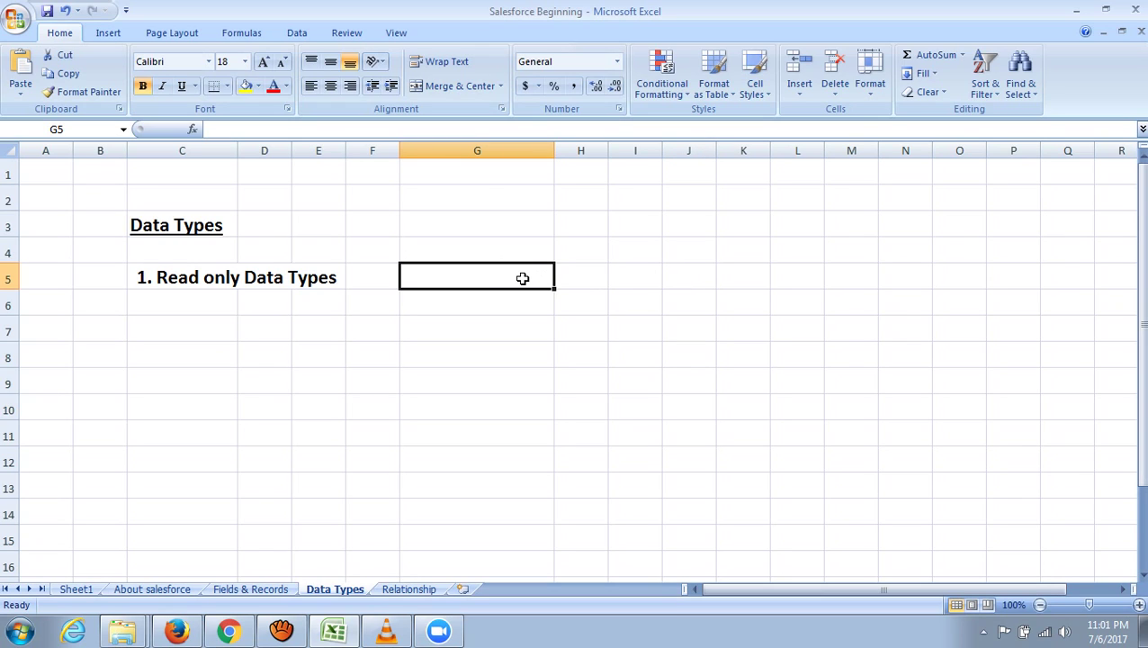
text(A)
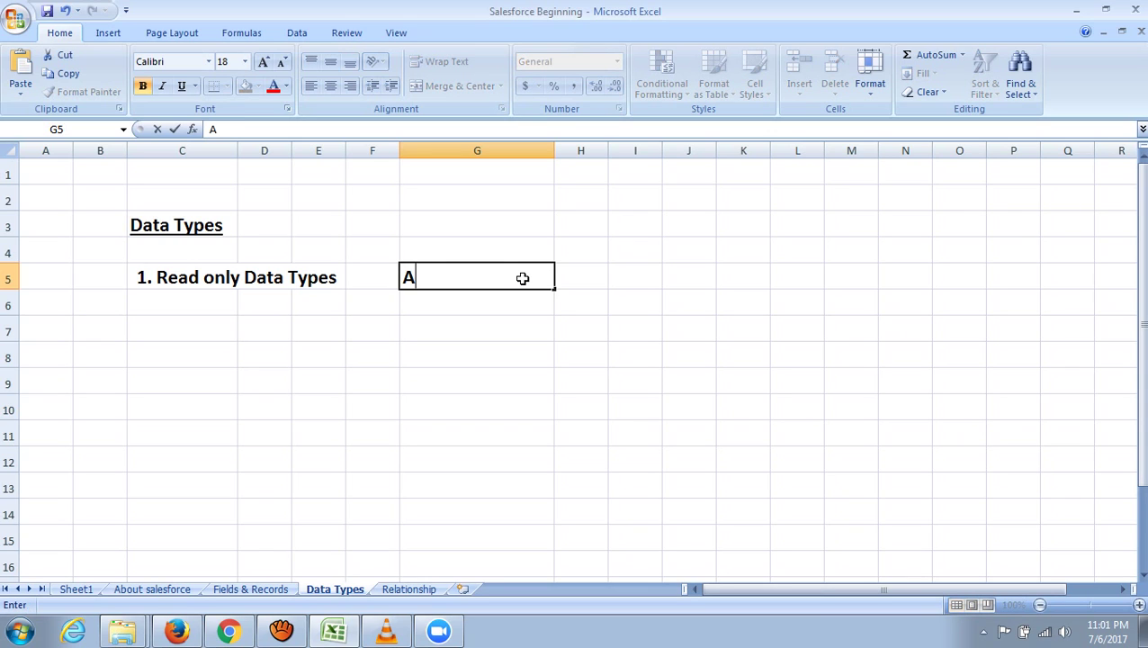
text(uto No.)
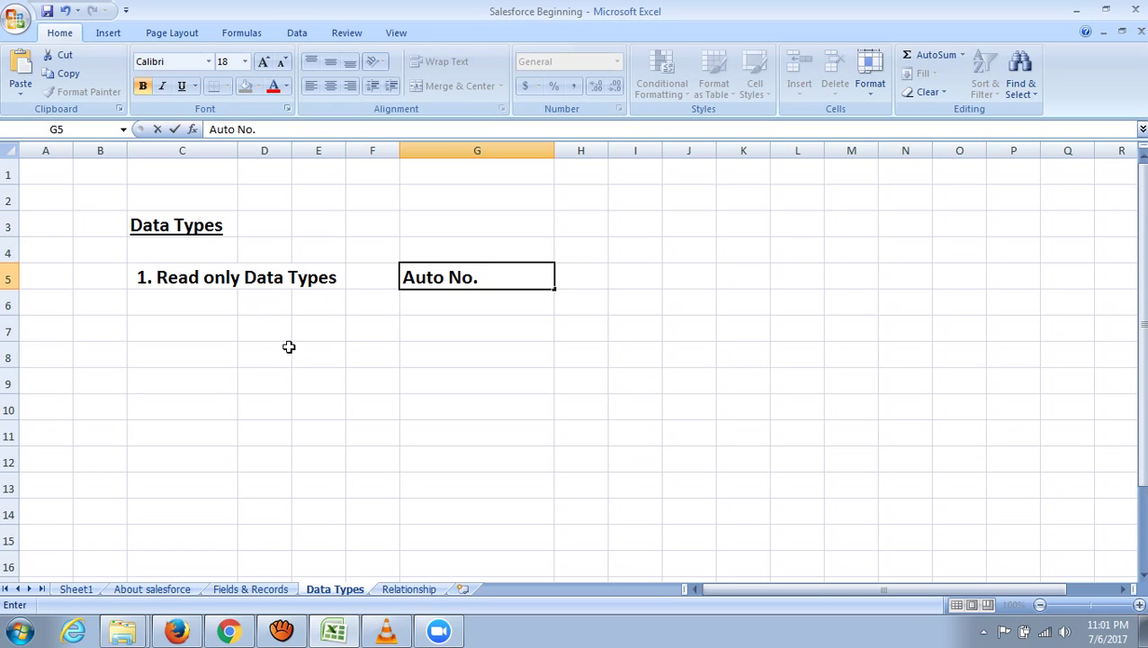
key(Return)
text(Formula)
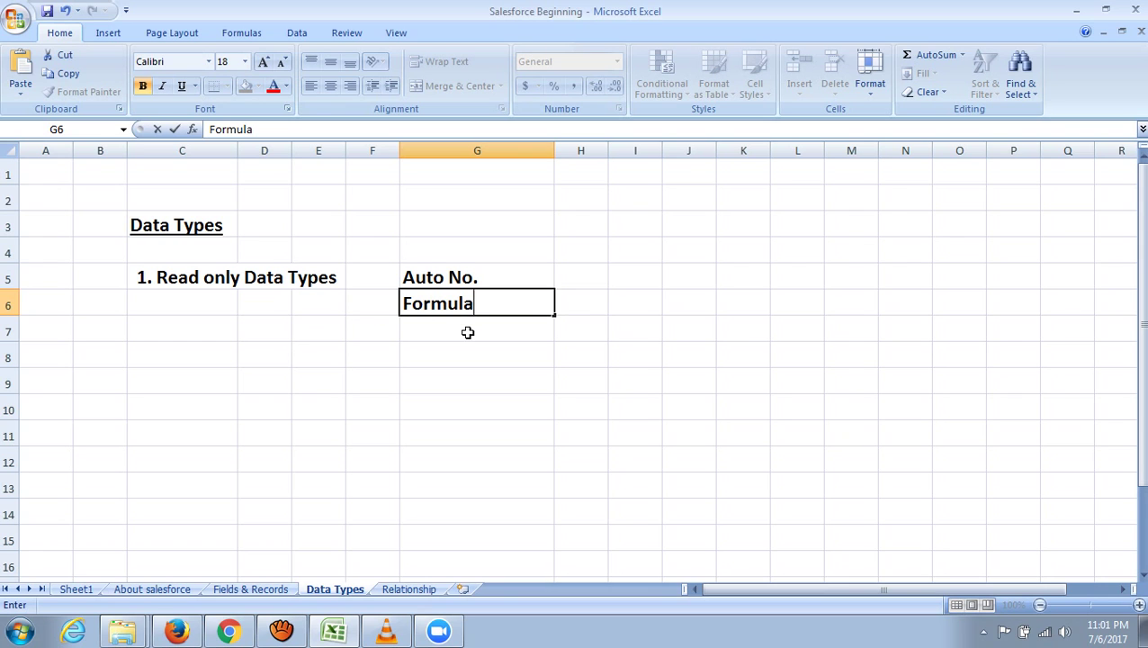
click(938, 299)
click(737, 243)
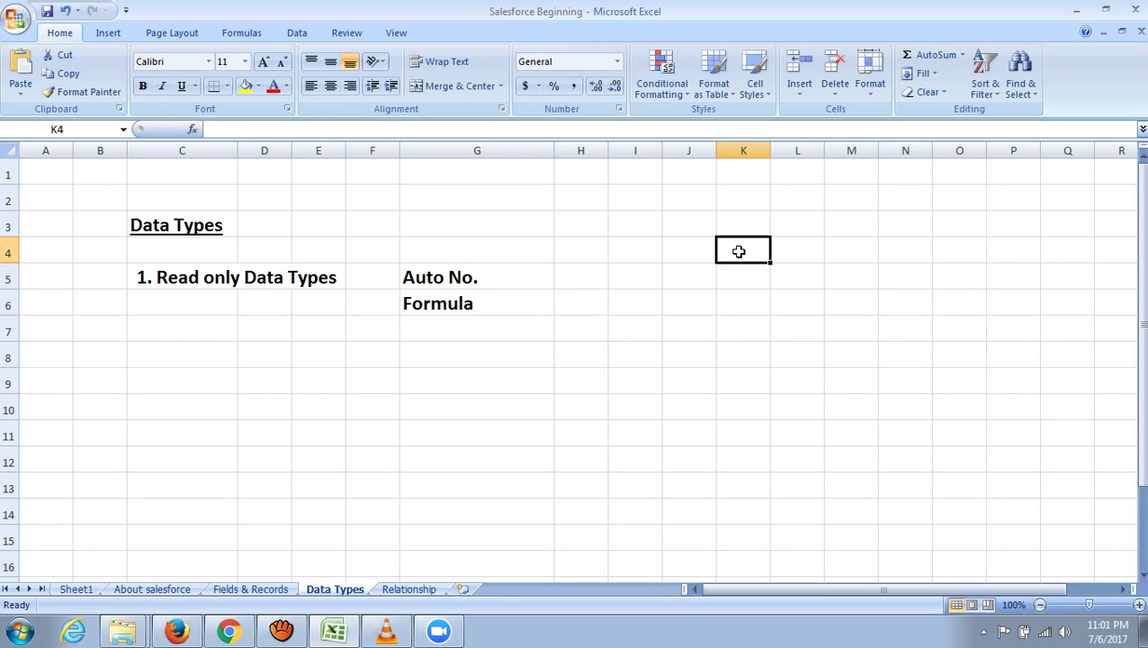
- Enter sample values 5 in K4 and 3 in L4, and enlarge the font of columns K:N to 18 pt
text(5)
click(833, 297)
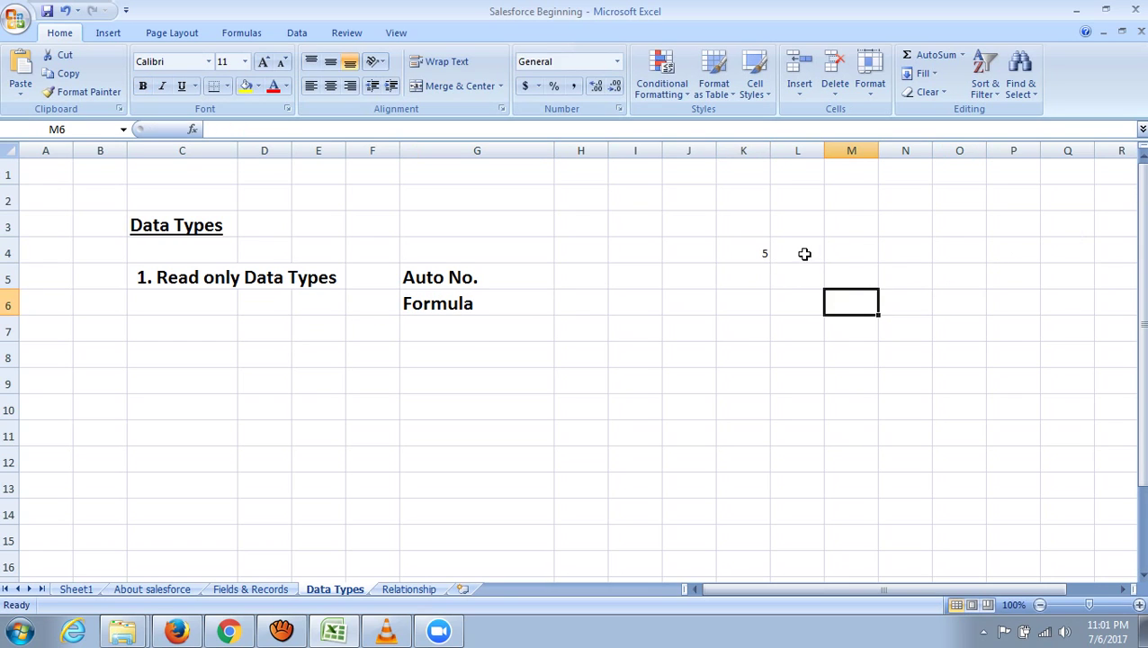
click(804, 253)
text(3)
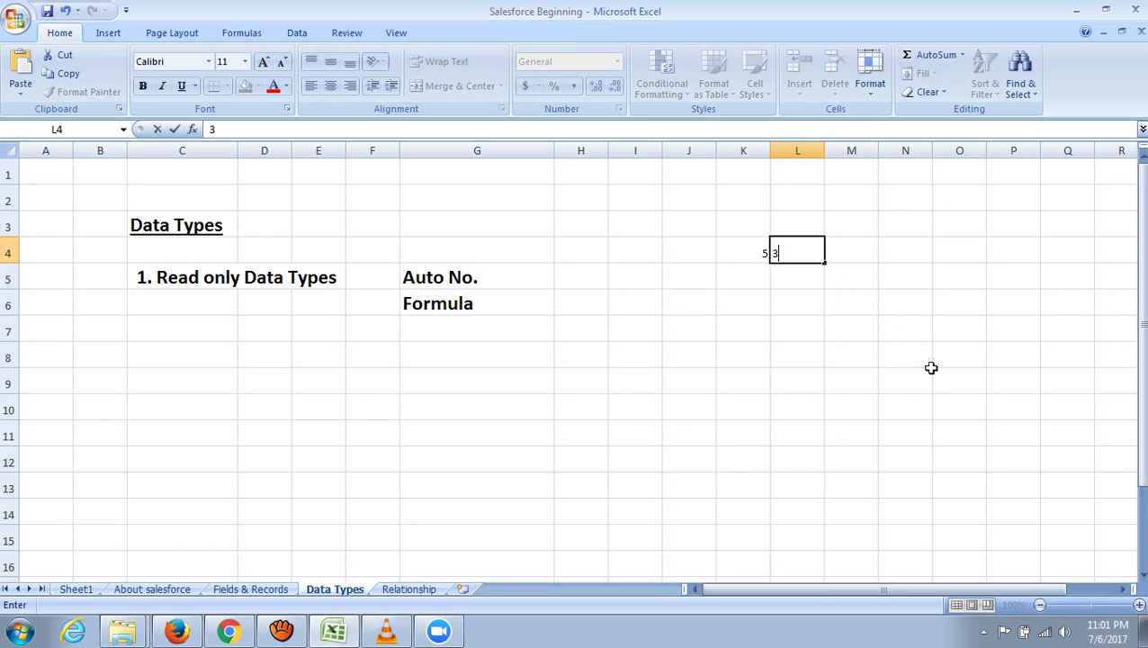
click(927, 373)
click(747, 151)
drag(747, 151, 905, 151)
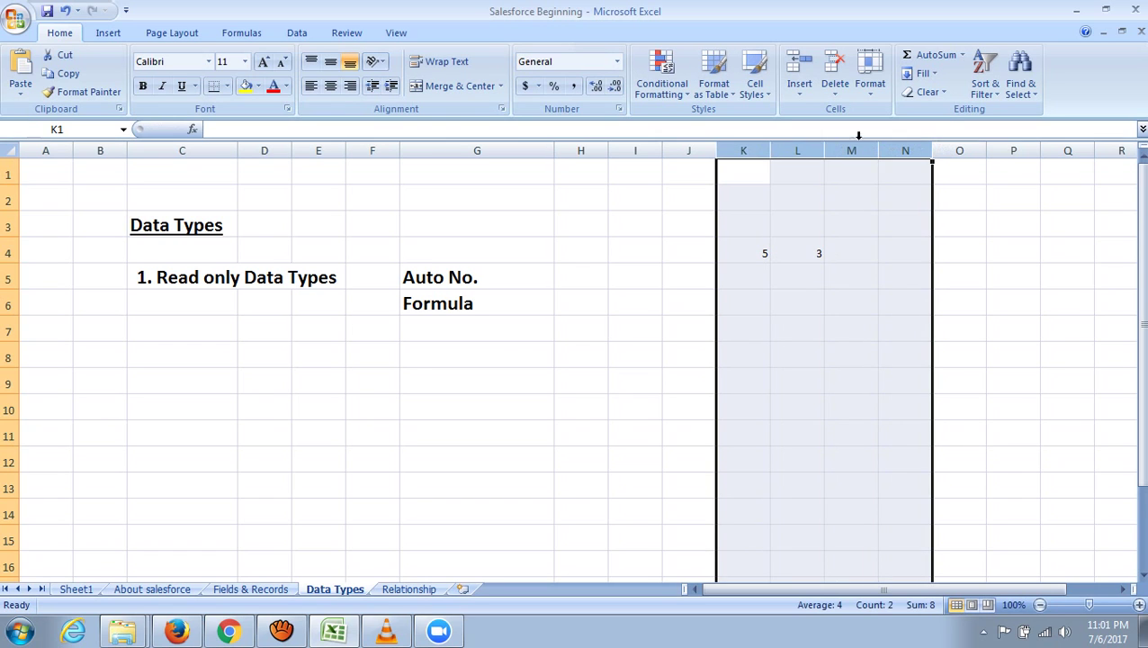
click(244, 61)
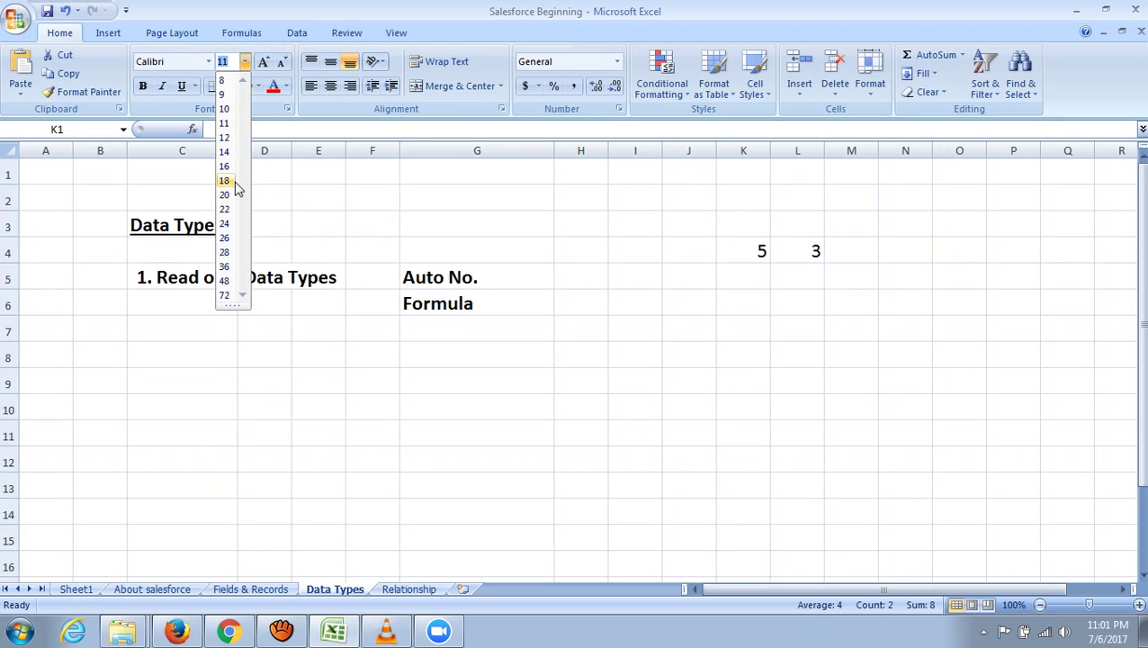
key(Escape)
click(1026, 297)
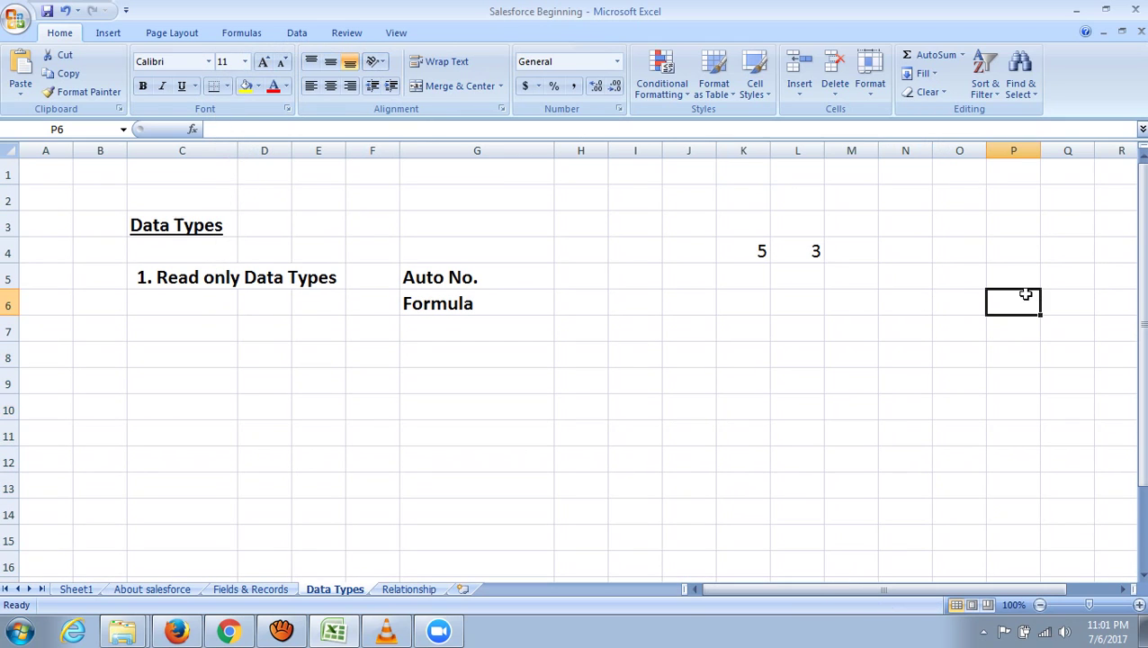
- Put the formula =K4+L4 in M4 so it shows 8
click(850, 253)
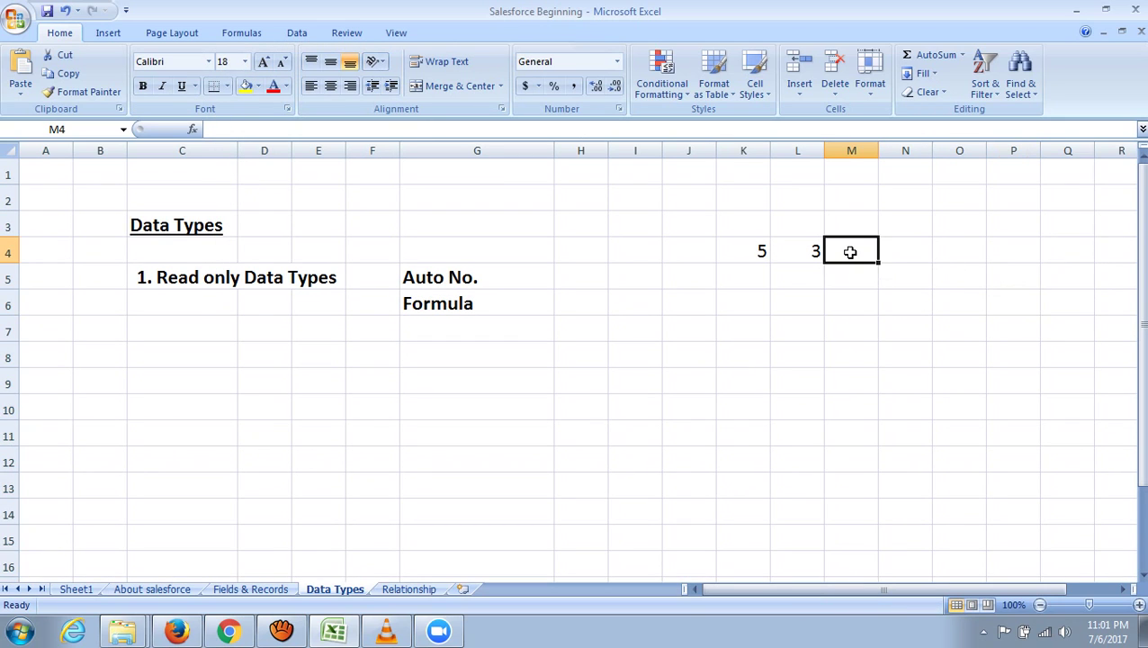
text(=)
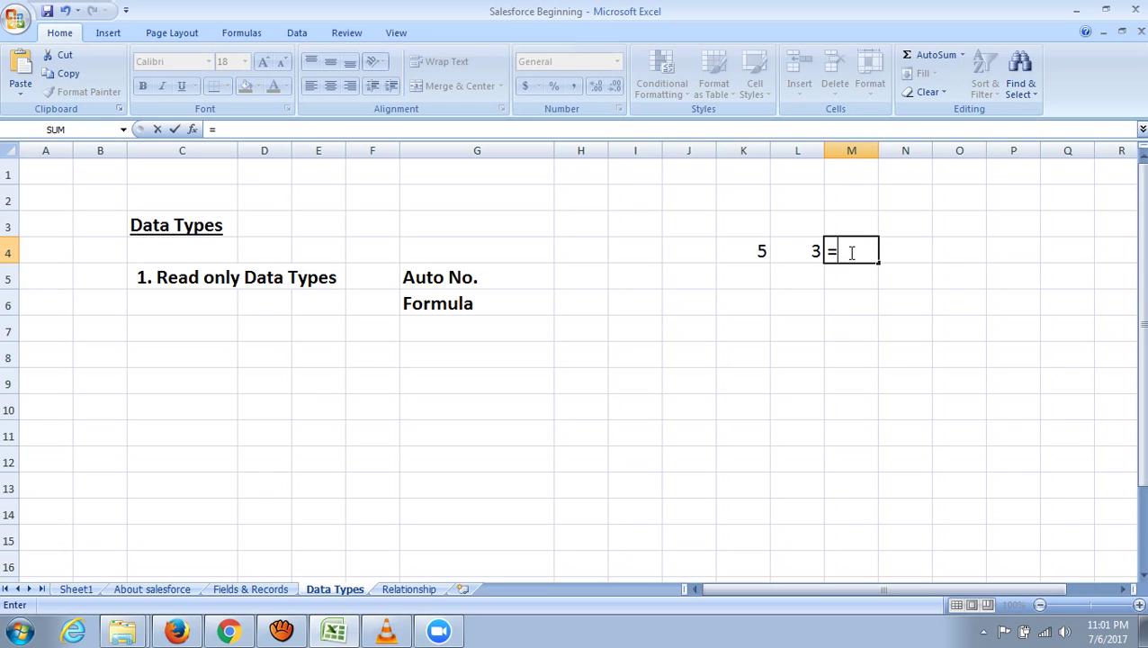
click(760, 254)
text(+)
click(803, 252)
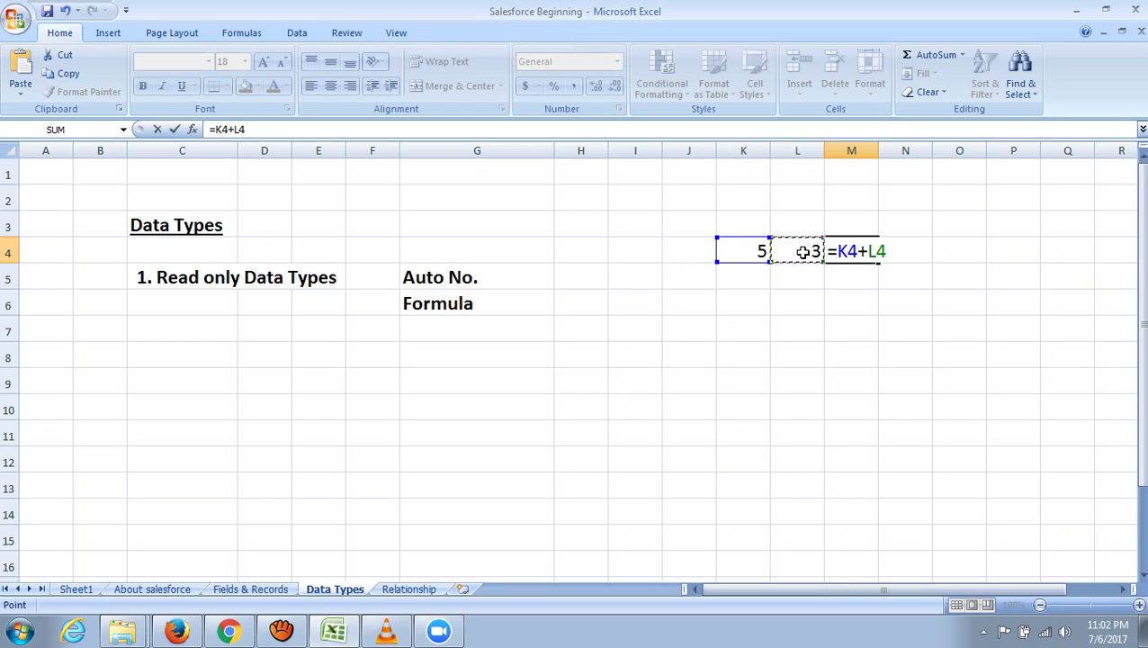
key(Return)
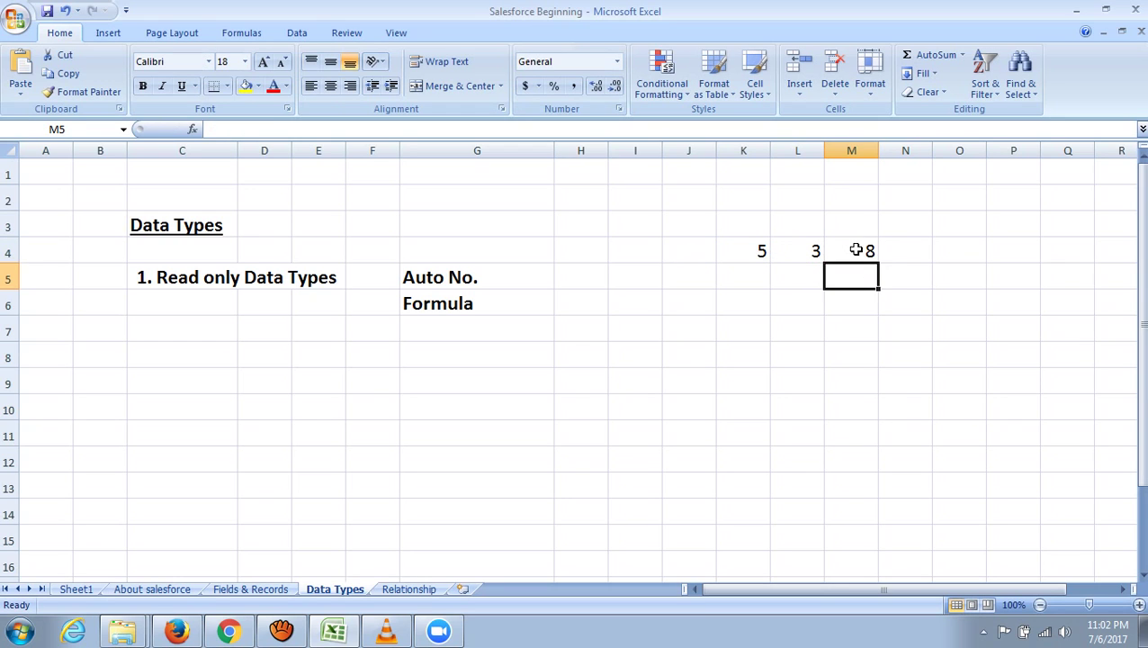
click(856, 250)
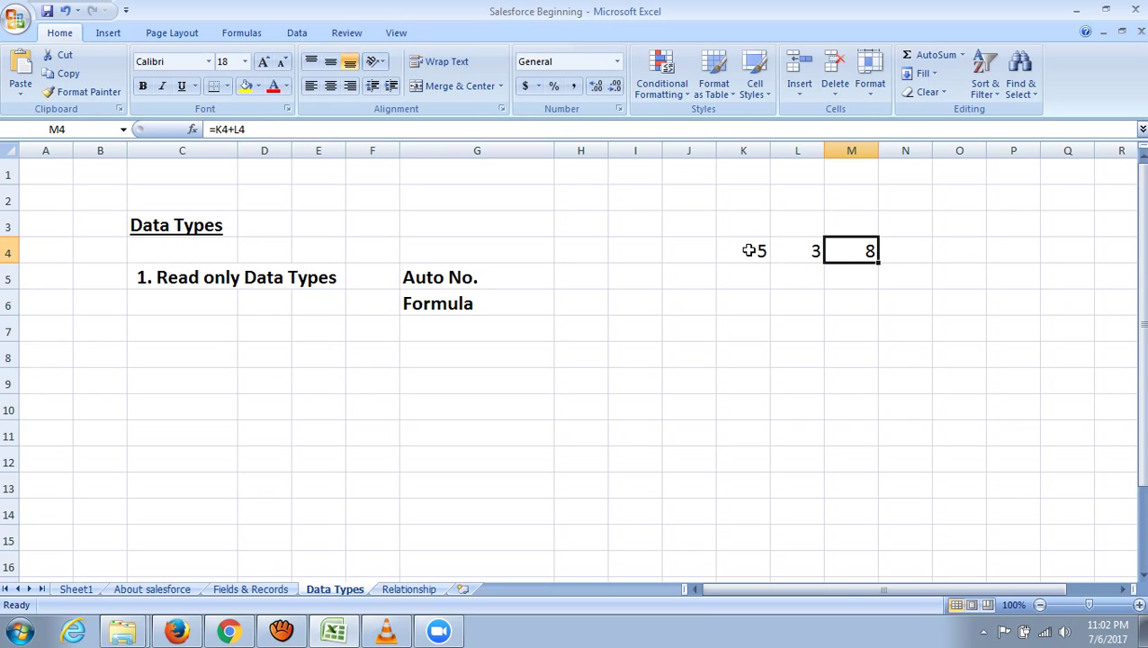
- Change K4 to 7 so M4's total recalculates to 10
click(749, 250)
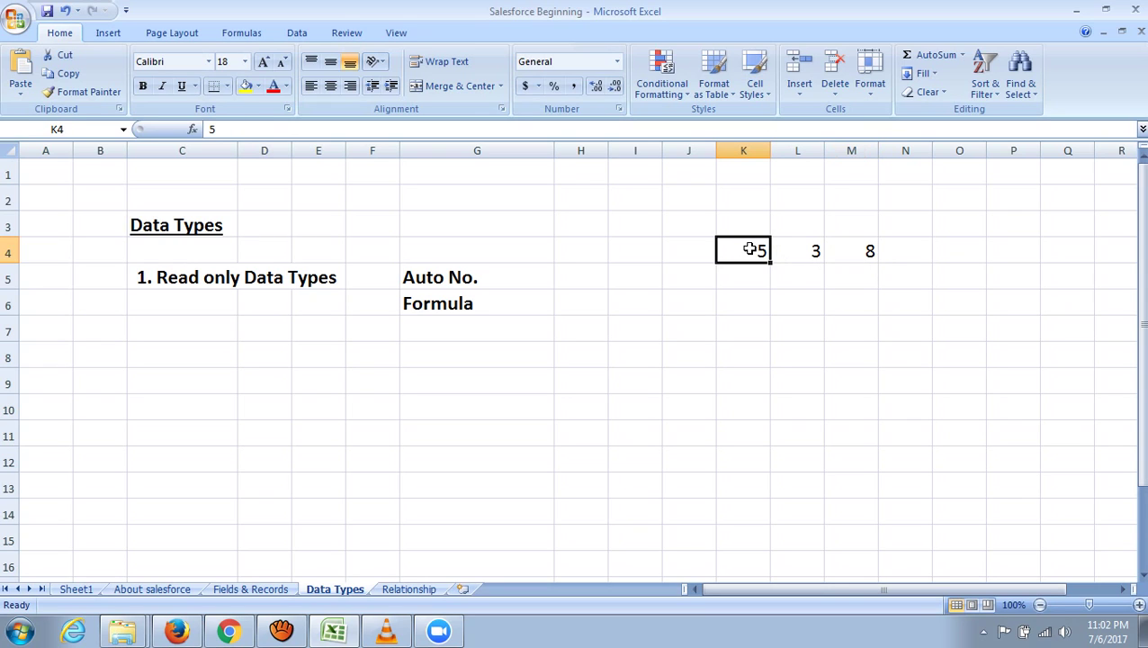
text(7)
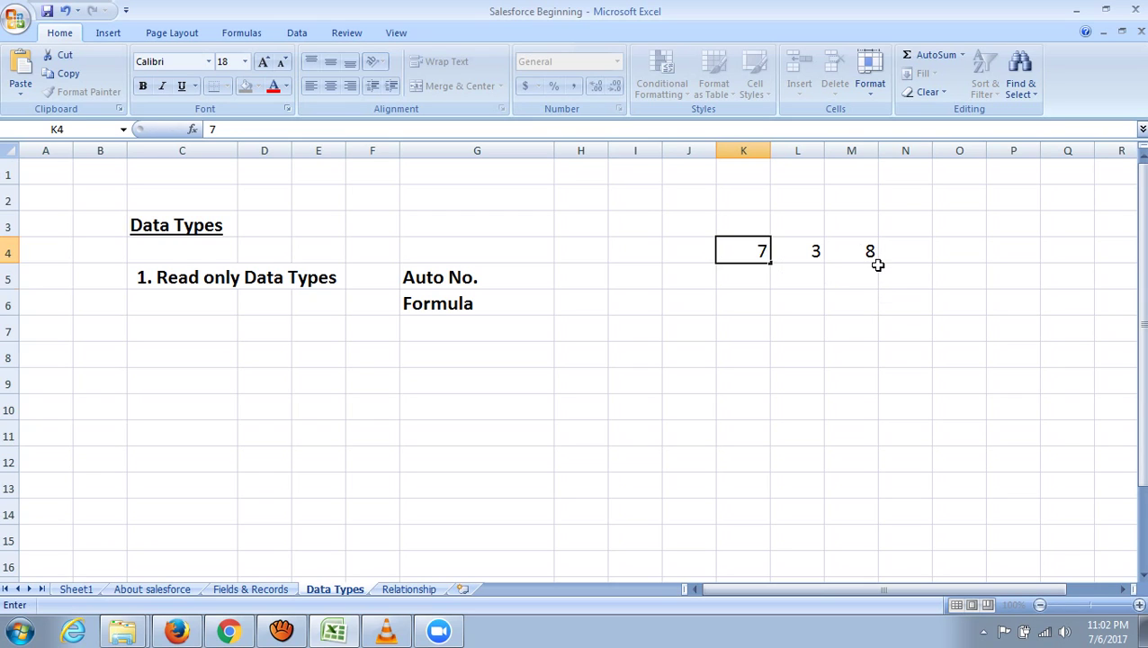
key(Return)
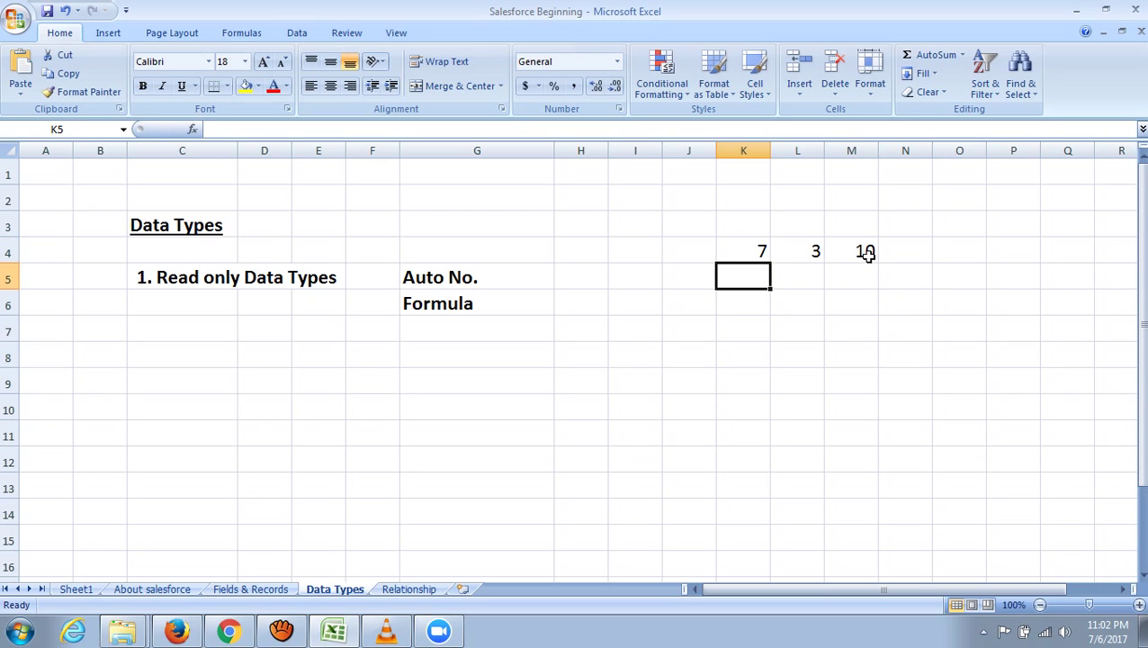
drag(760, 250, 797, 255)
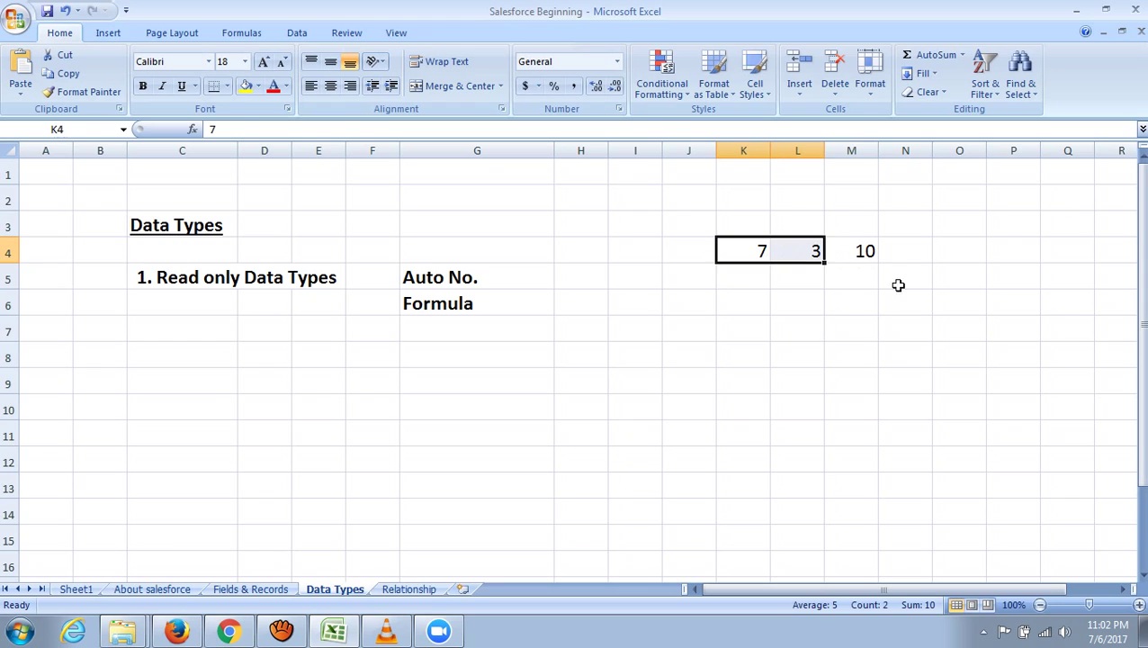
click(866, 252)
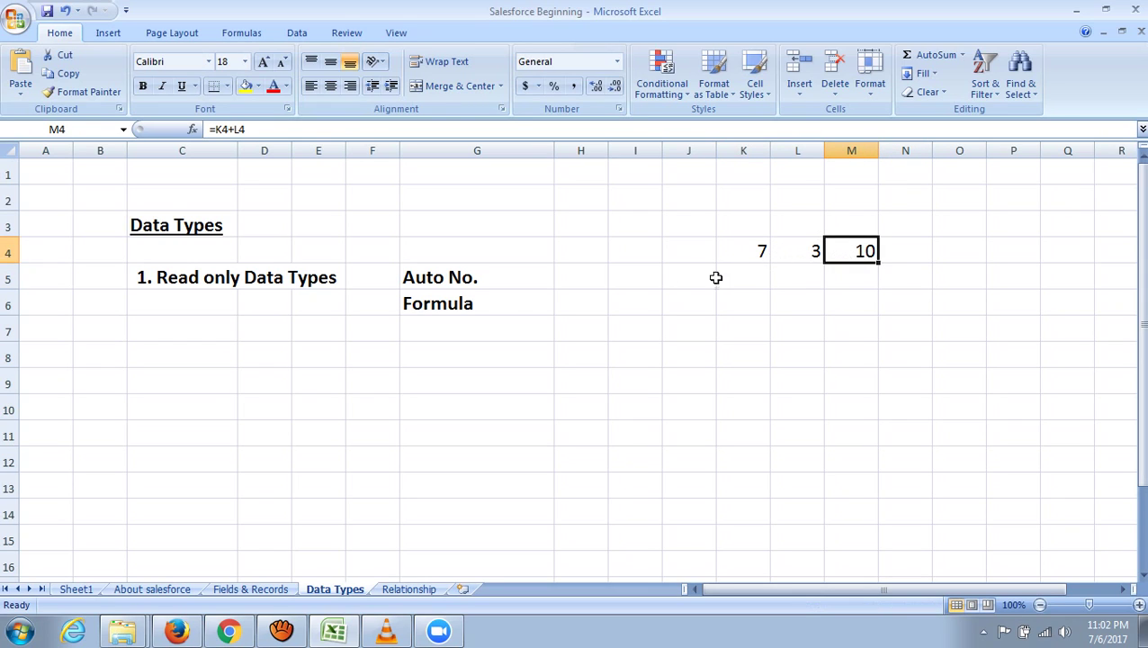
click(507, 305)
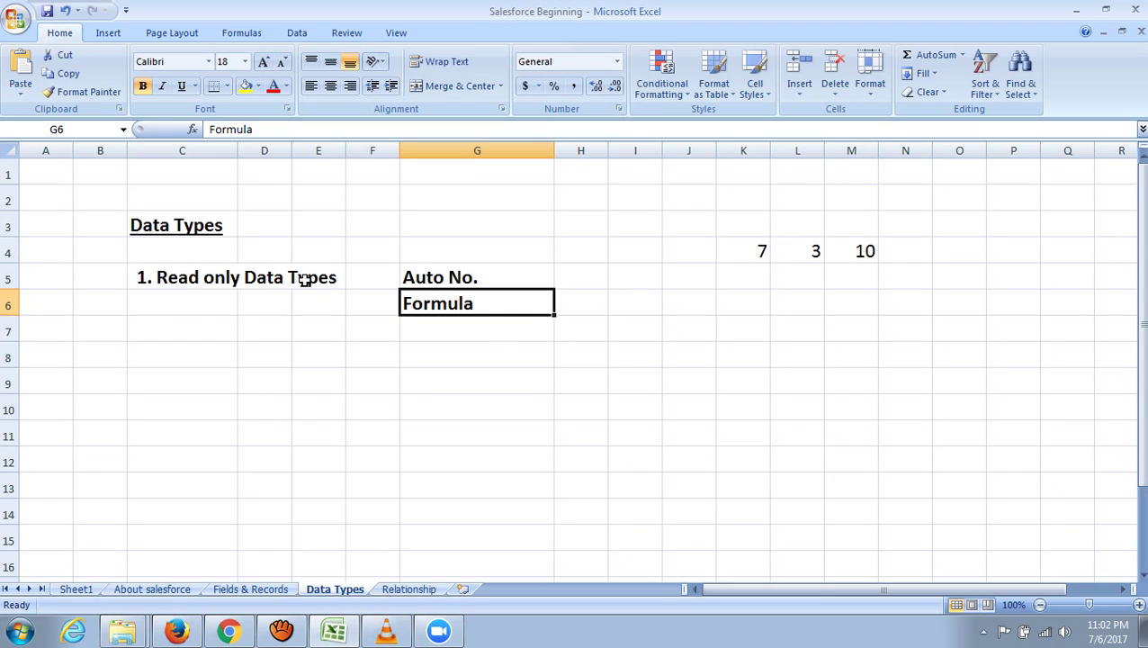
- Enter 'Roll Up summary' in G7 below Formula
click(404, 340)
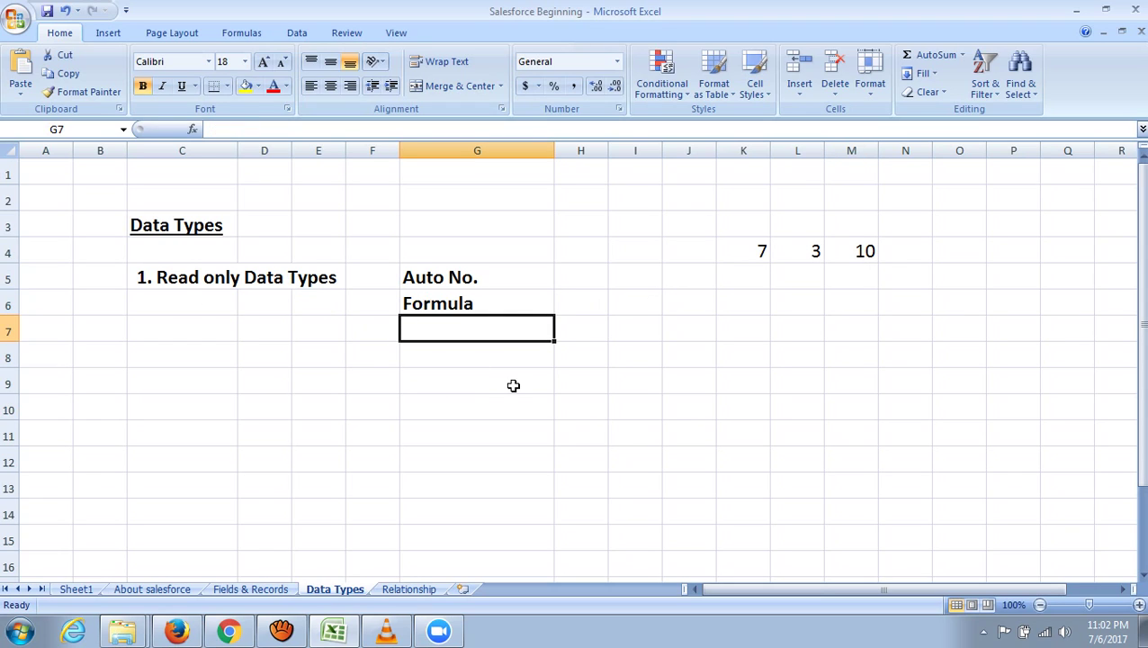
text(Roll)
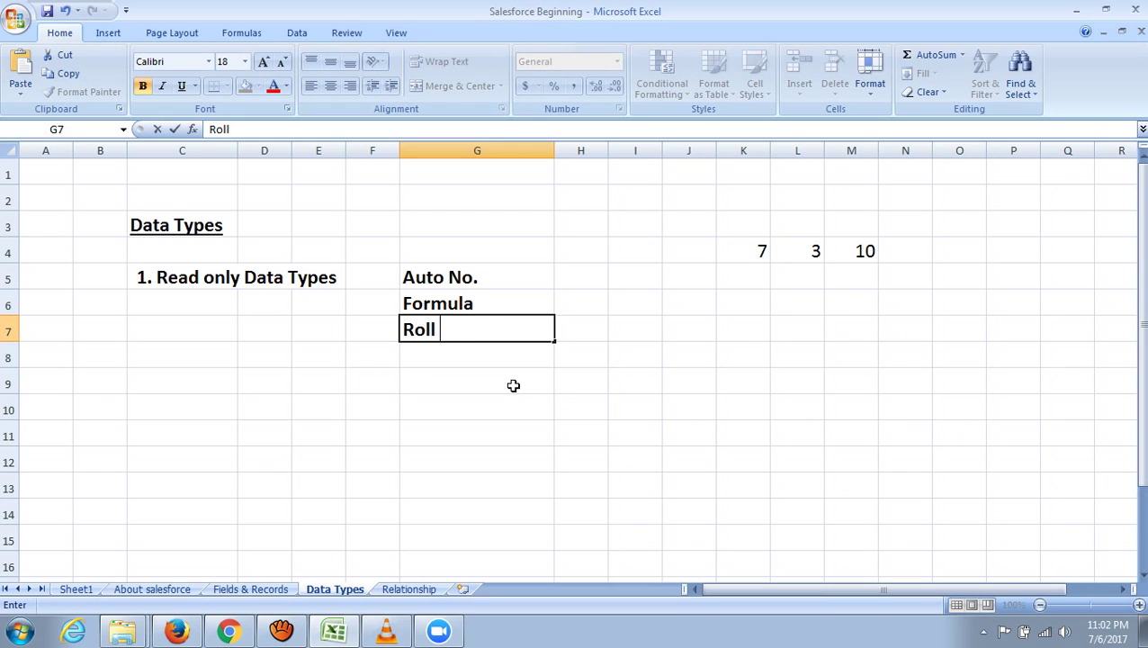
text( Up summa)
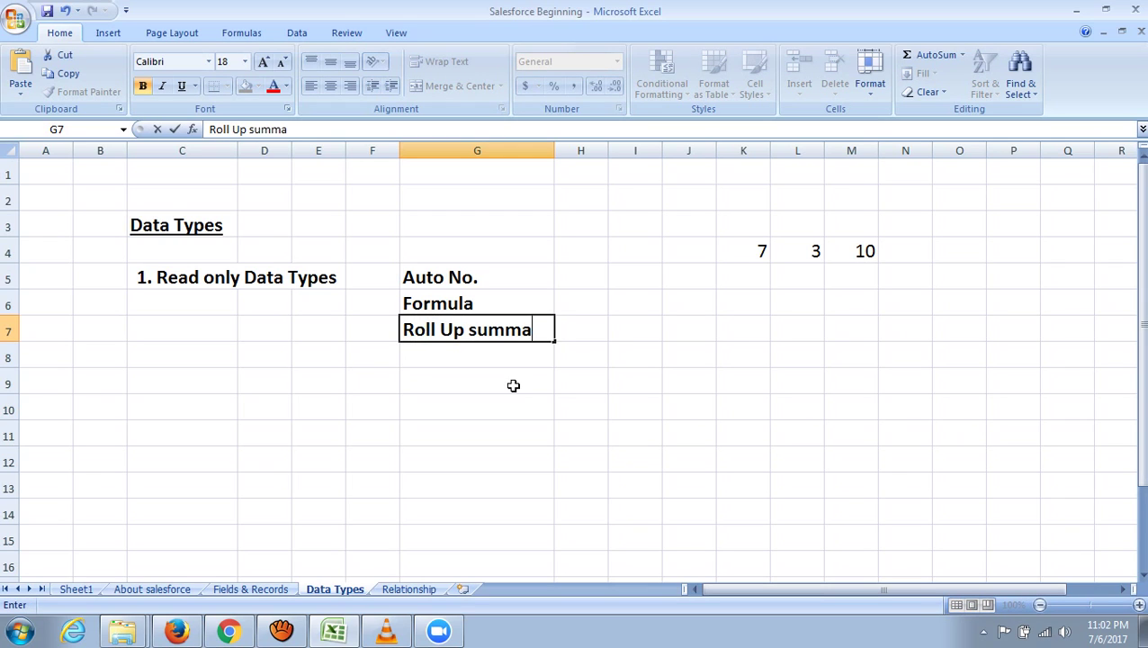
text(ry)
drag(634, 351, 643, 336)
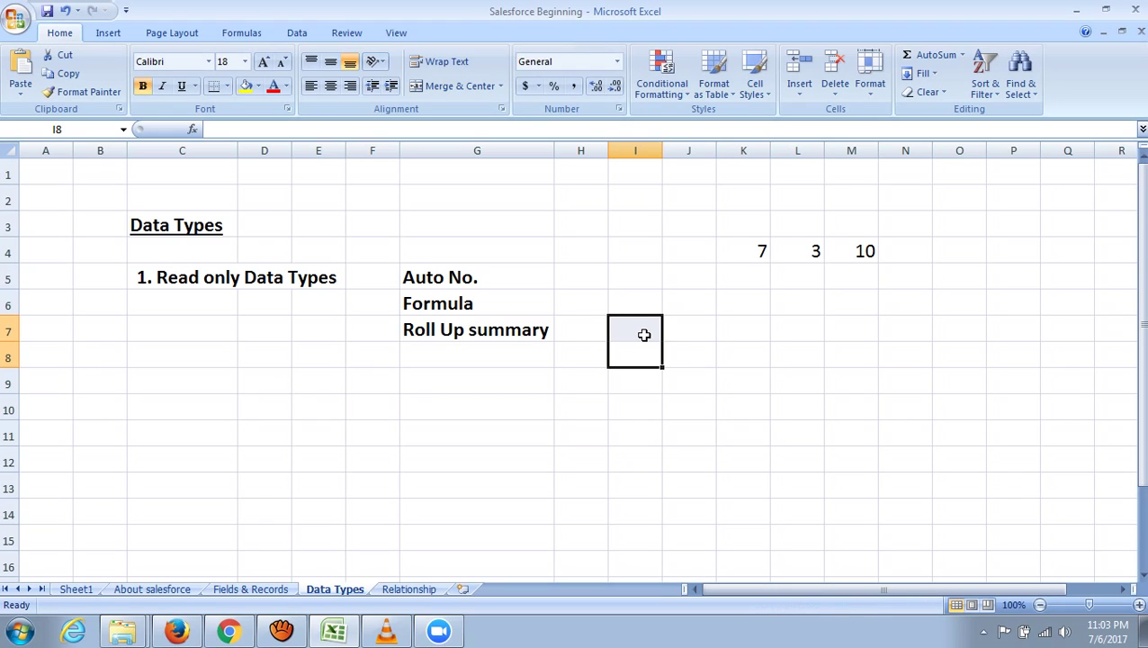
- Review the Roll Up summary entry and the Data Types title on the sheet
drag(689, 216, 705, 512)
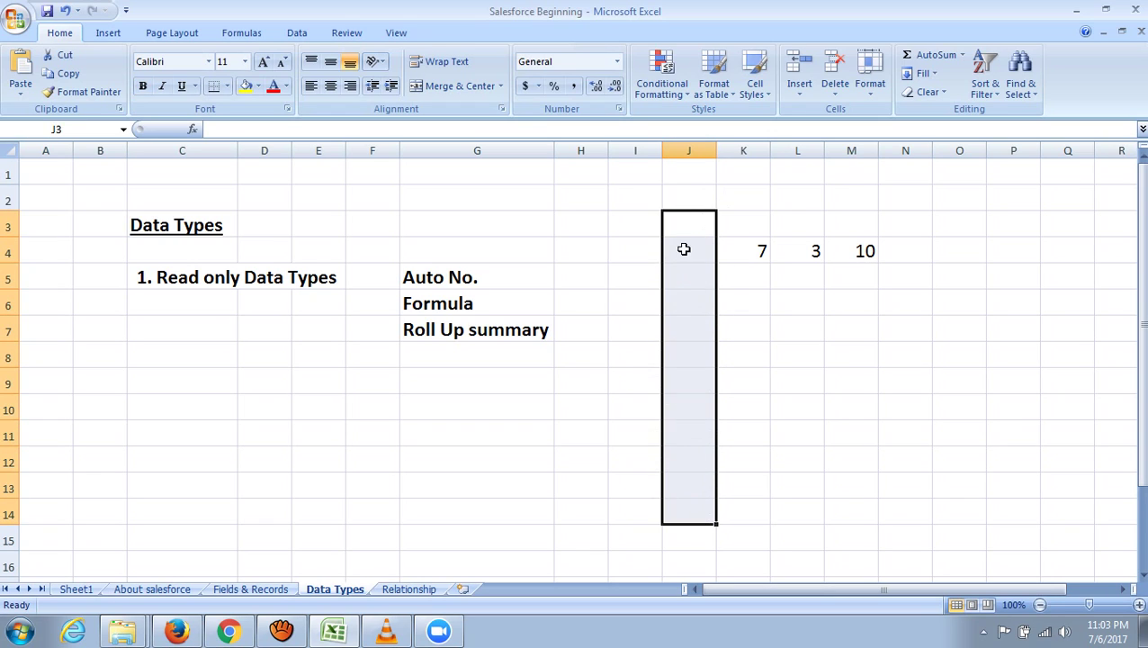
click(797, 226)
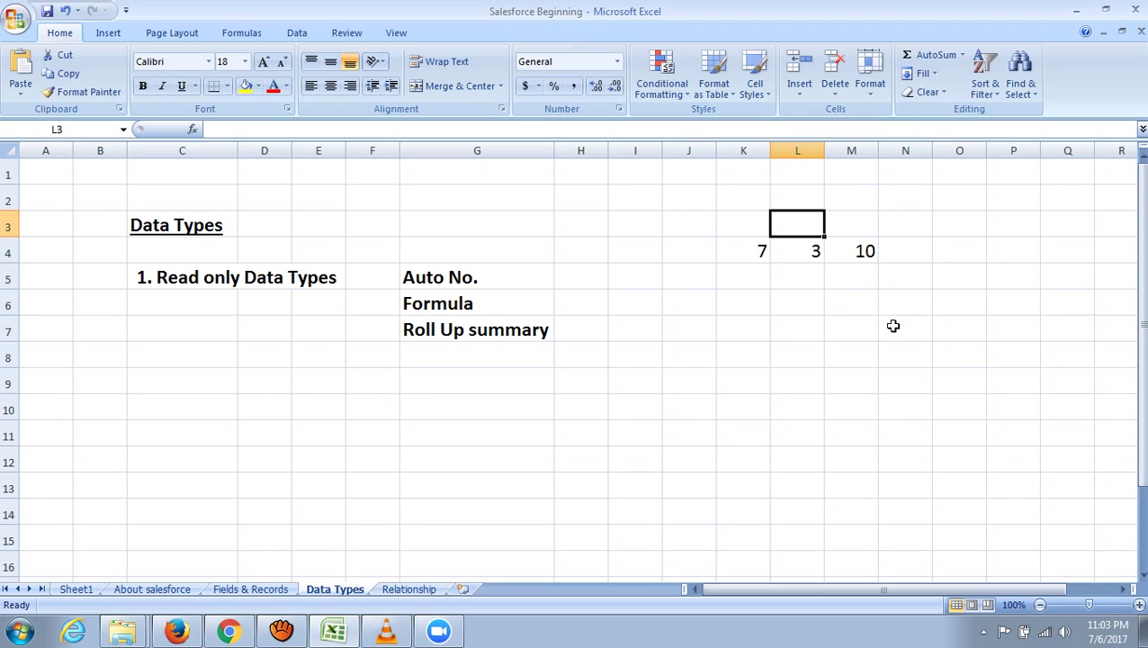
click(544, 332)
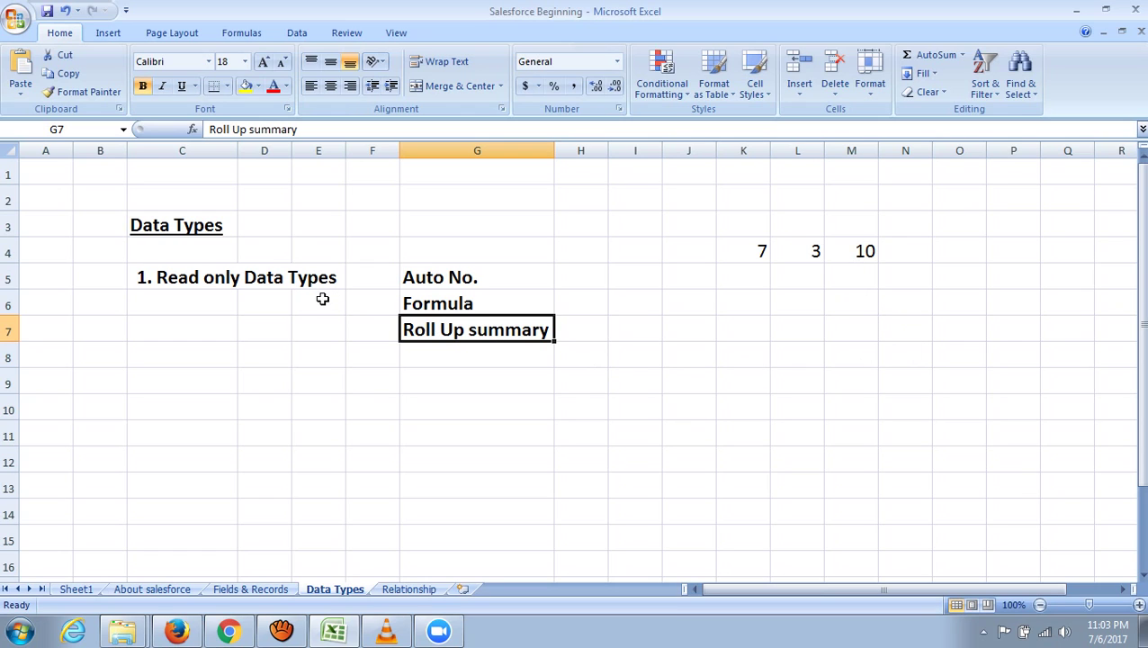
scroll(772, 447, down, 1)
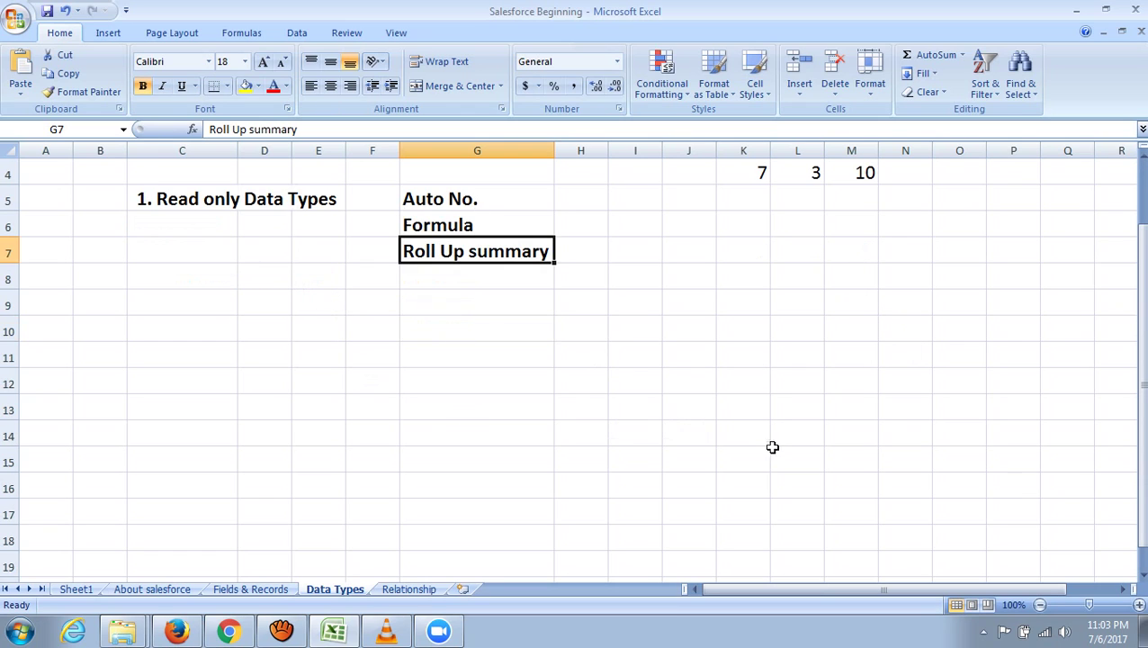
scroll(236, 320, up, 1)
click(199, 225)
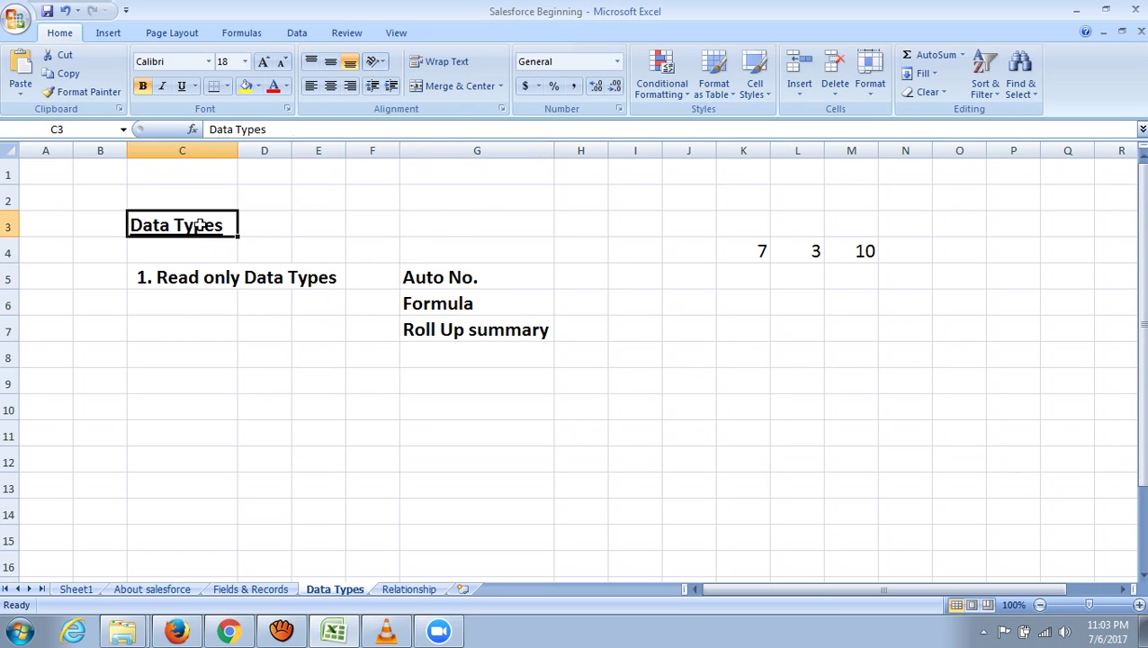
click(198, 380)
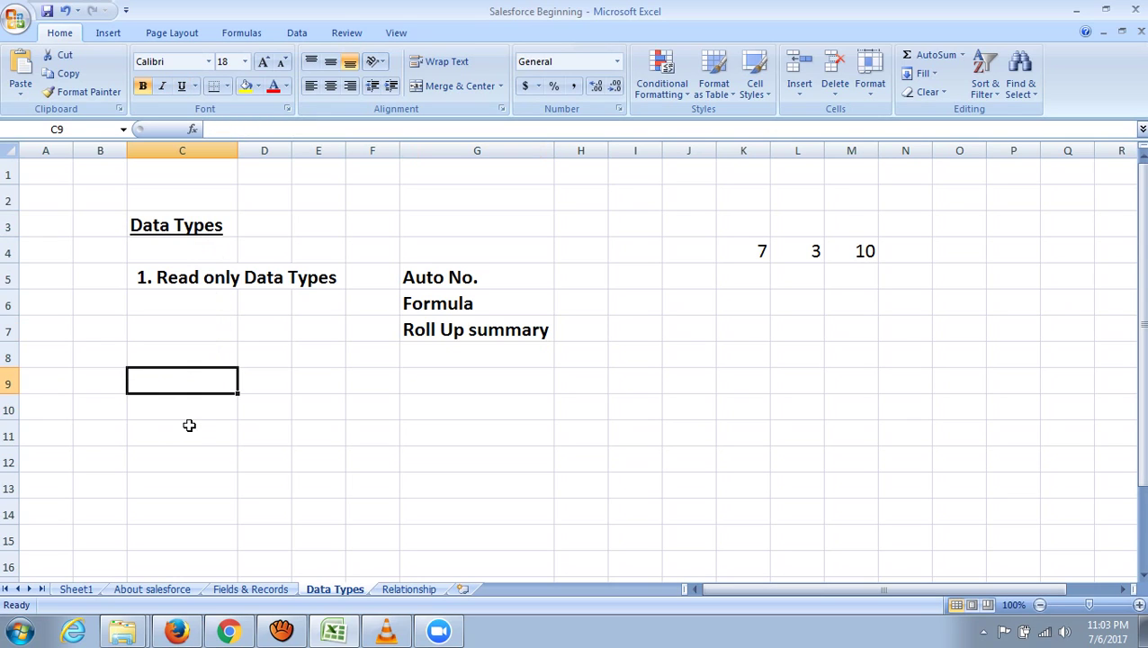
- Merge C9:E9 and enter the heading '2. Relation data type' there
click(467, 519)
drag(177, 382, 317, 387)
click(453, 85)
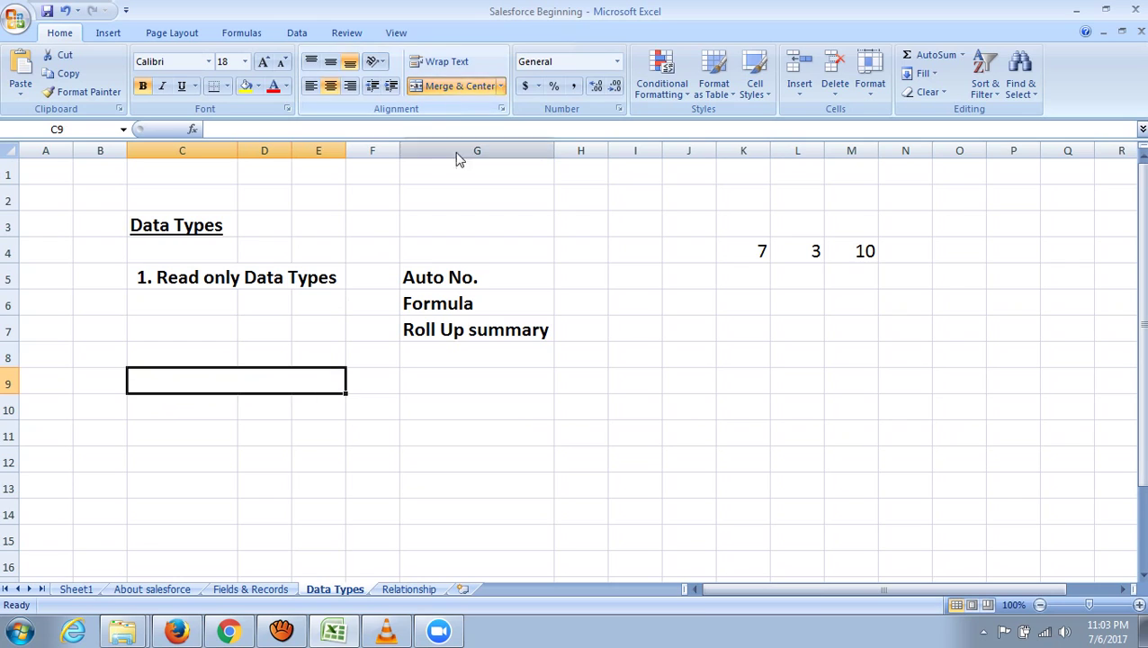
click(477, 433)
click(160, 385)
text(2)
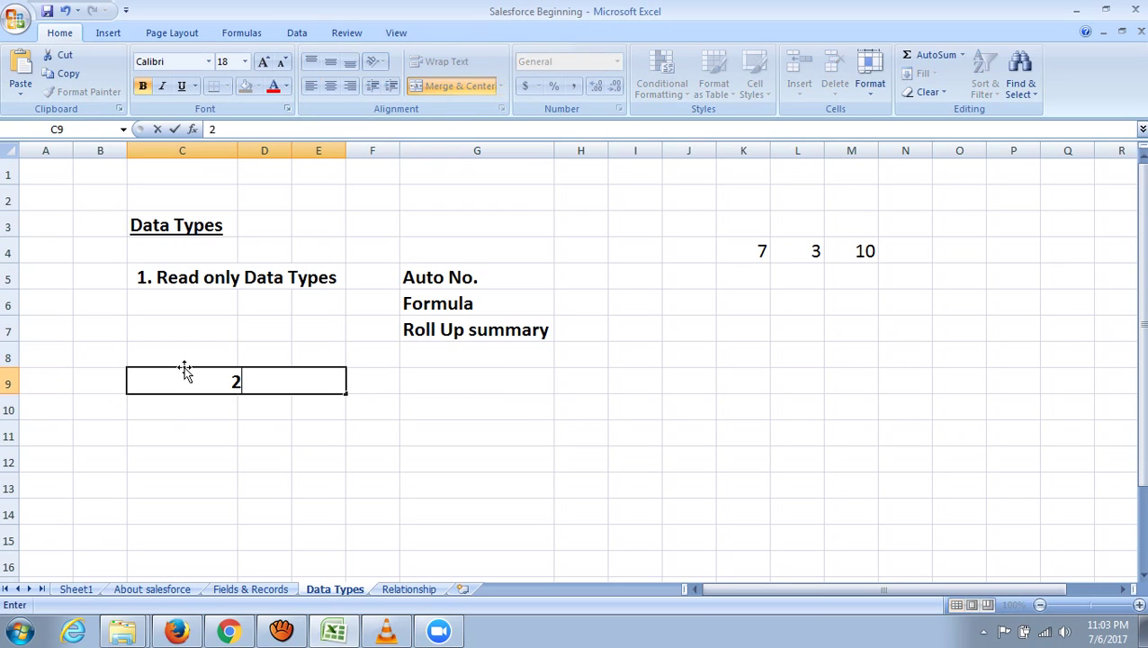
text(. Relation)
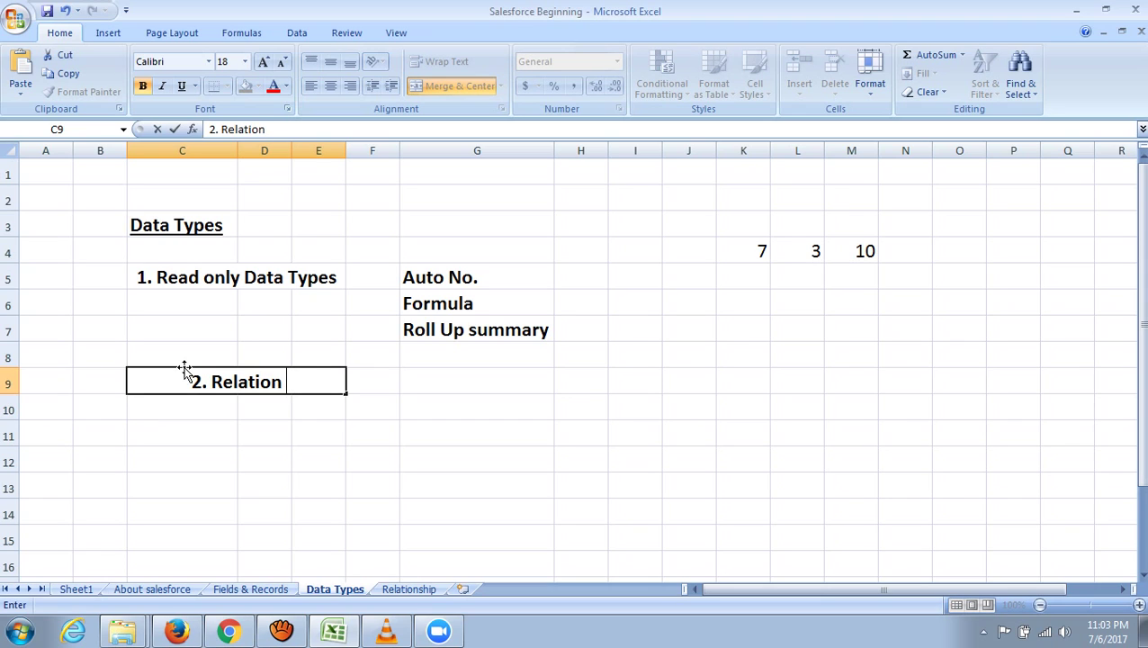
text( data ty)
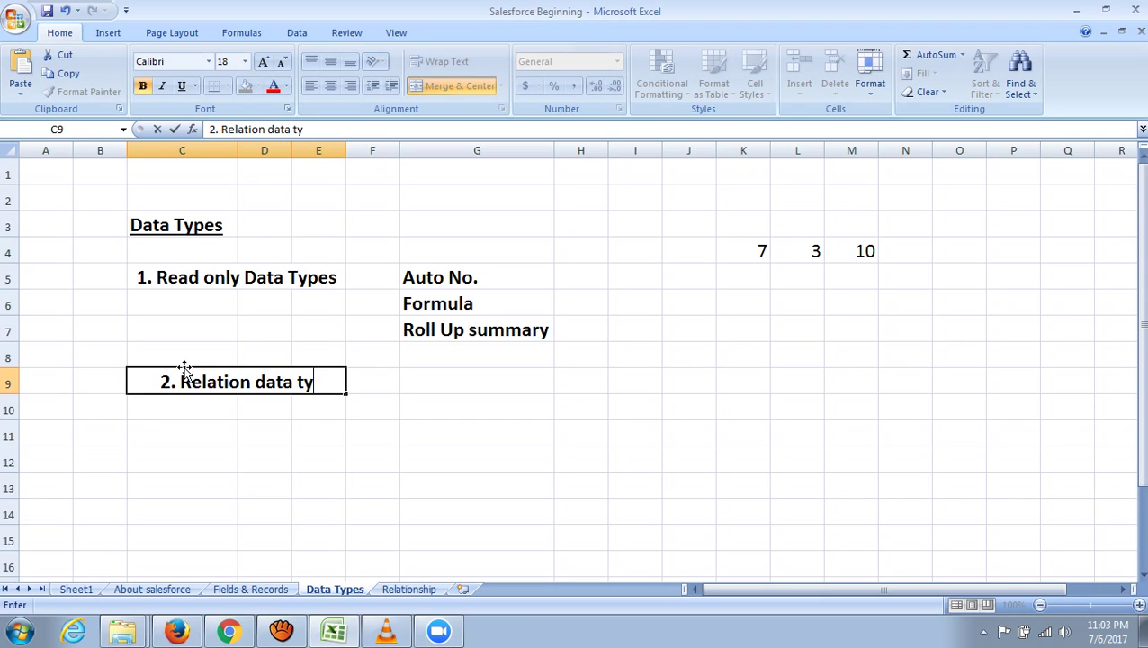
text(pe)
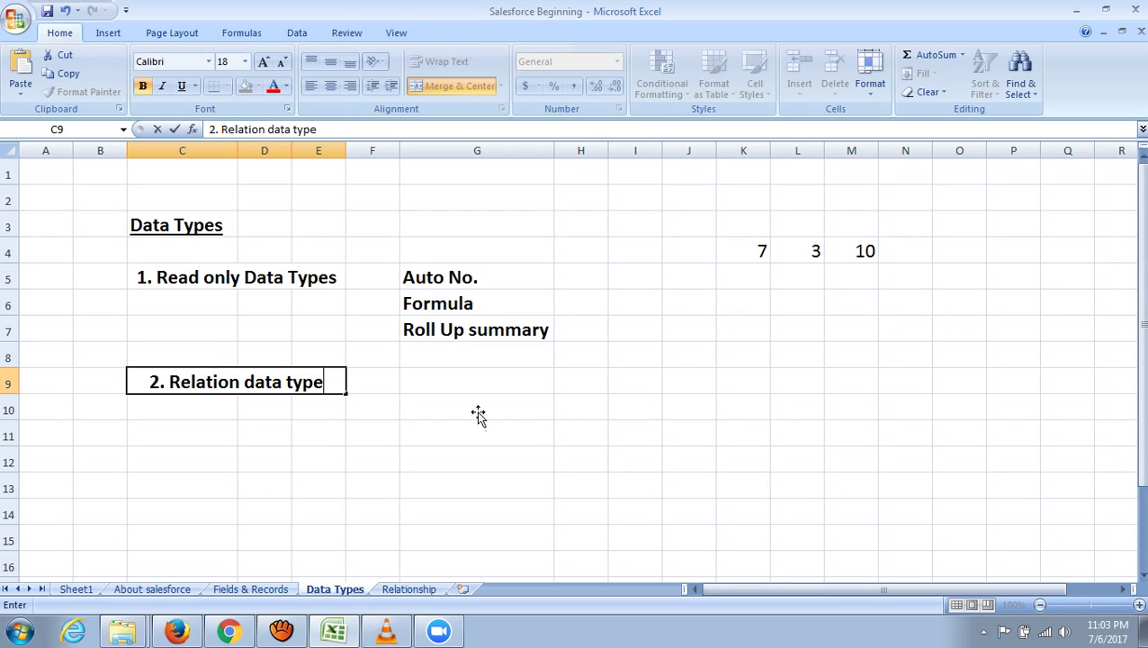
click(686, 387)
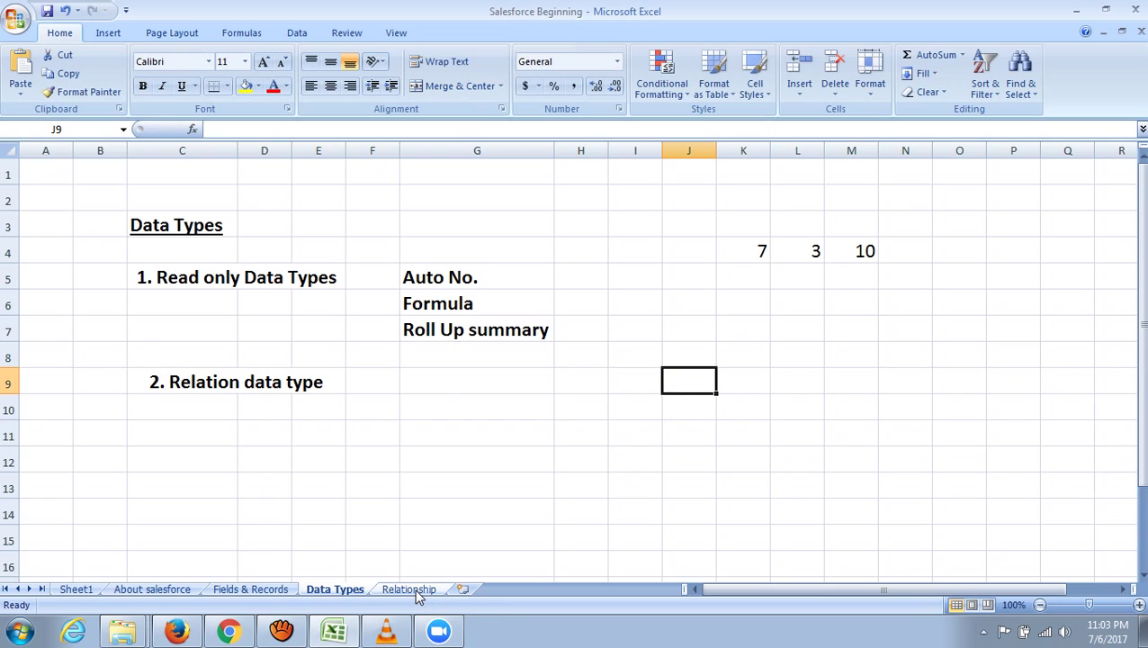
click(409, 590)
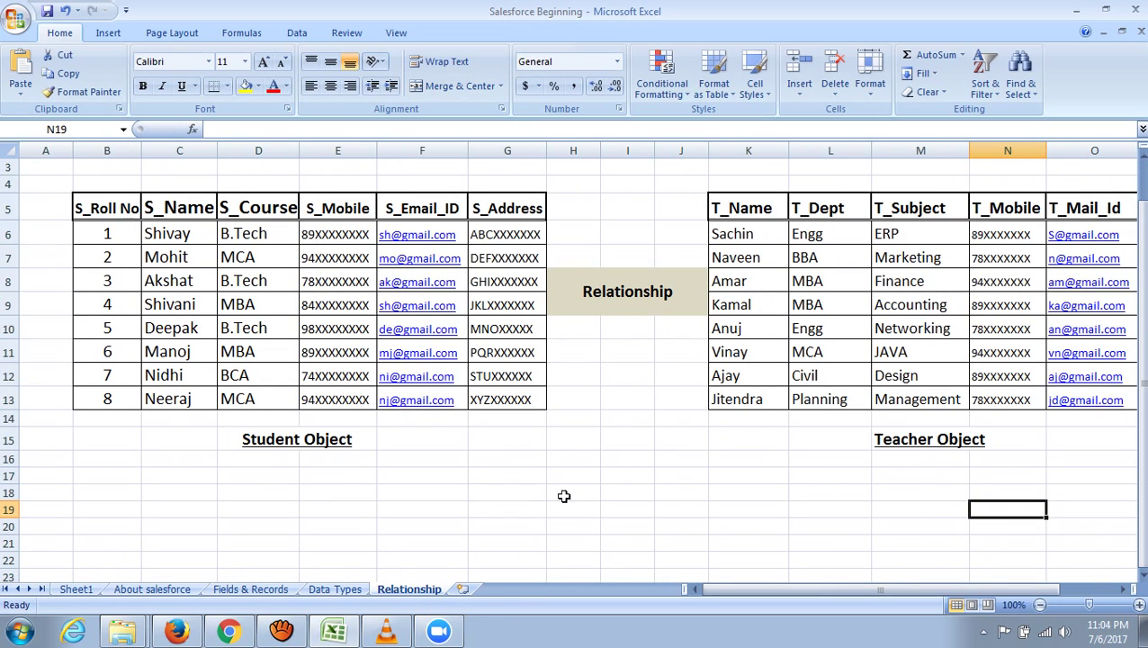
scroll(564, 496, up, 1)
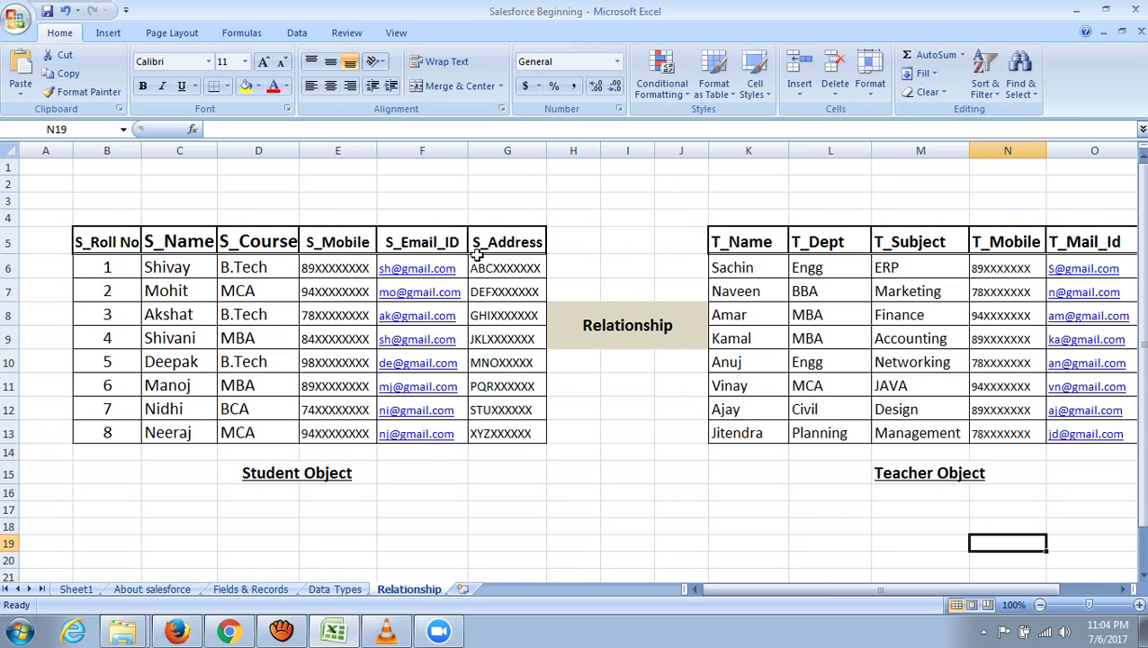
drag(802, 589, 858, 592)
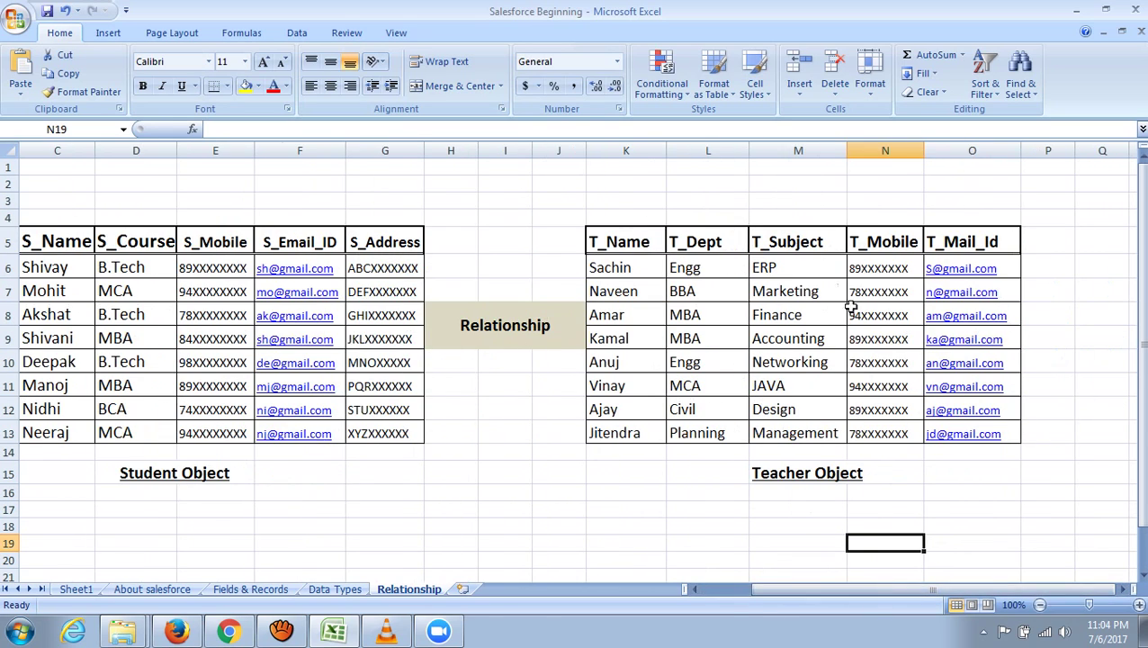
drag(879, 589, 815, 583)
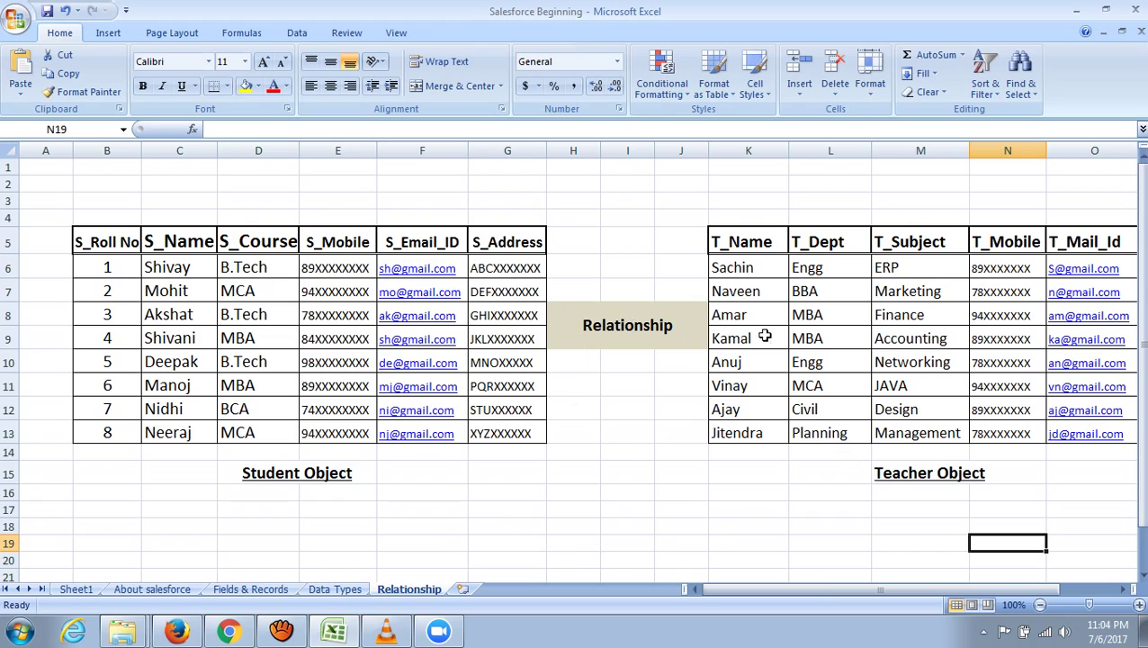
click(918, 475)
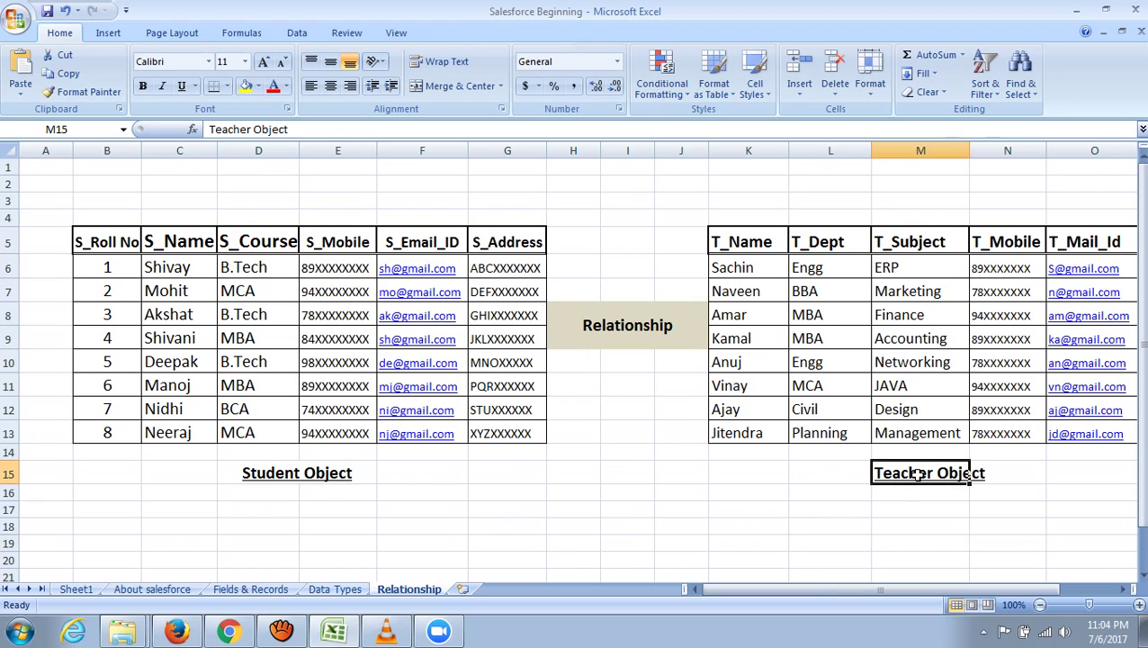
click(294, 471)
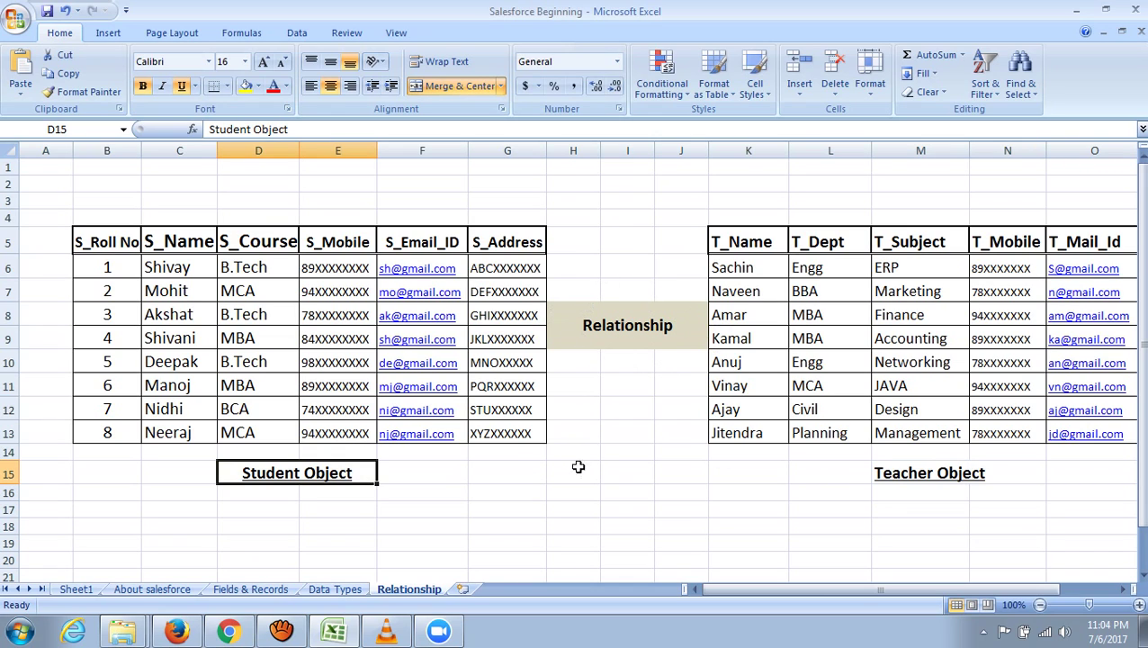
click(733, 294)
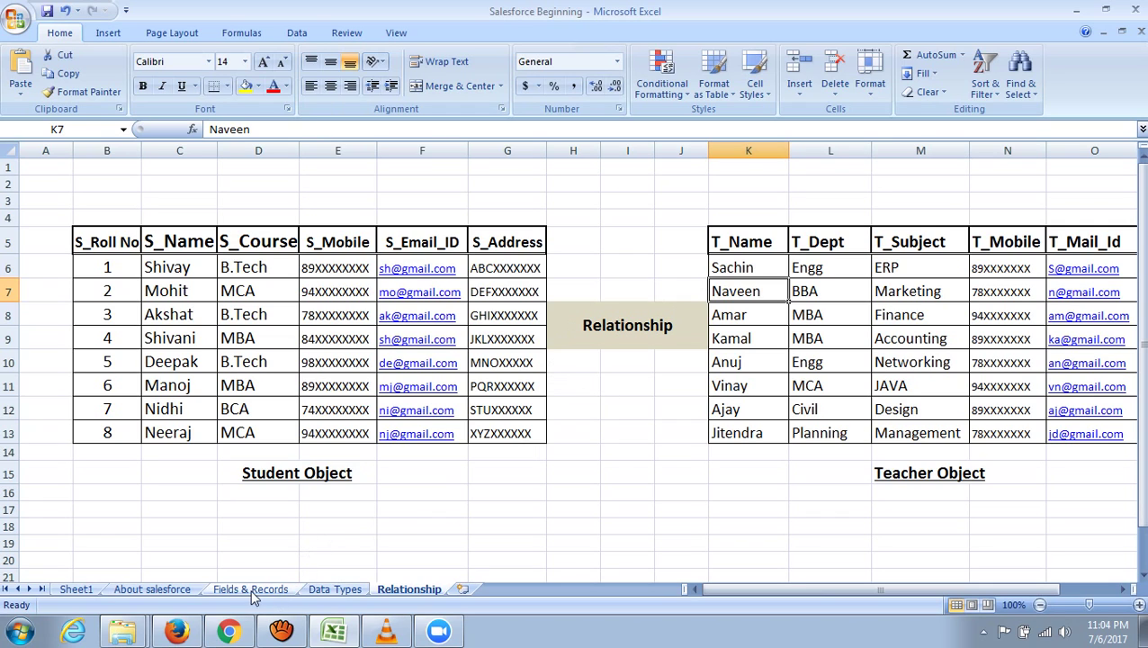
click(329, 590)
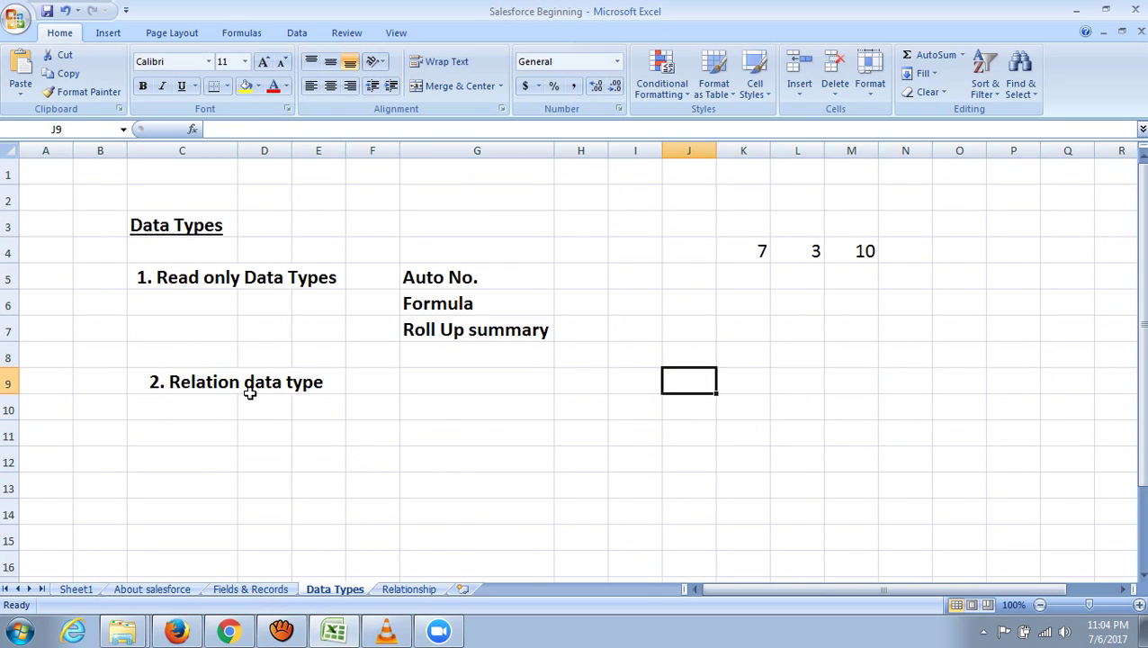
- Enter 'One to one', 'One to many' and 'many to many' down G9 to G11
click(438, 383)
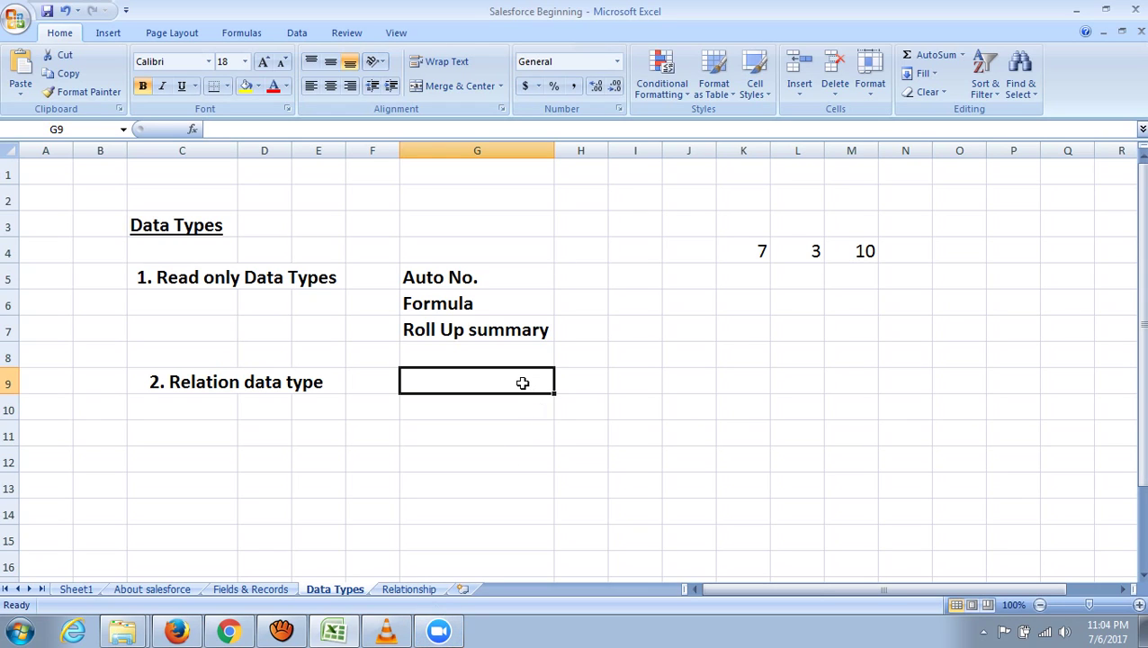
text(One to)
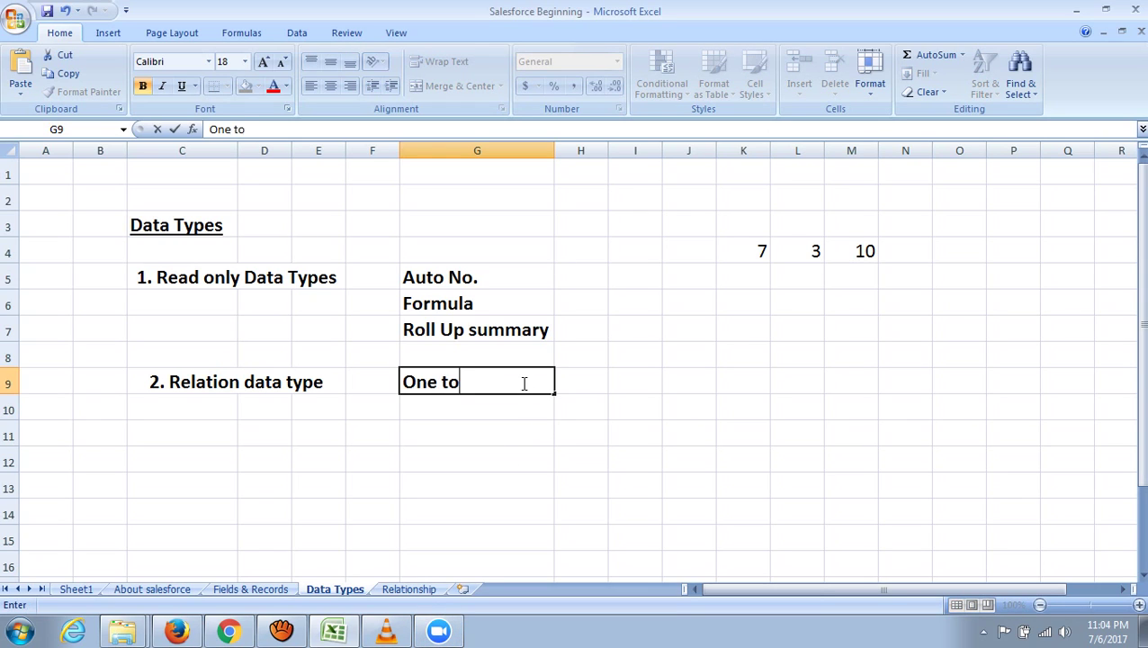
text( one)
key(Return)
text(On)
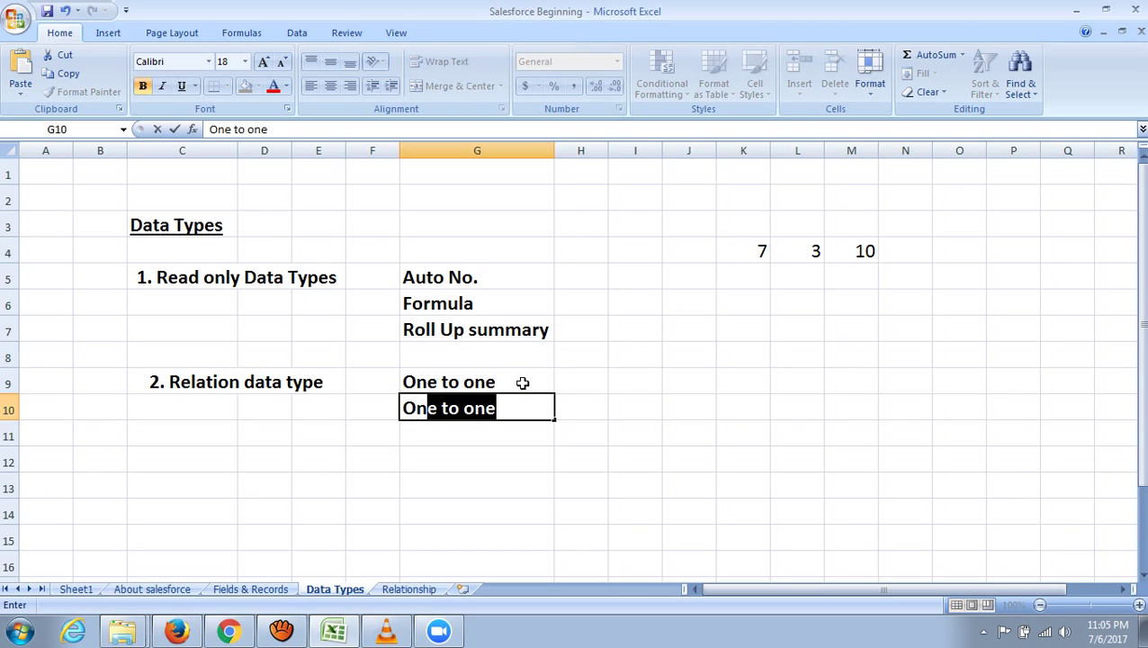
text(e to many)
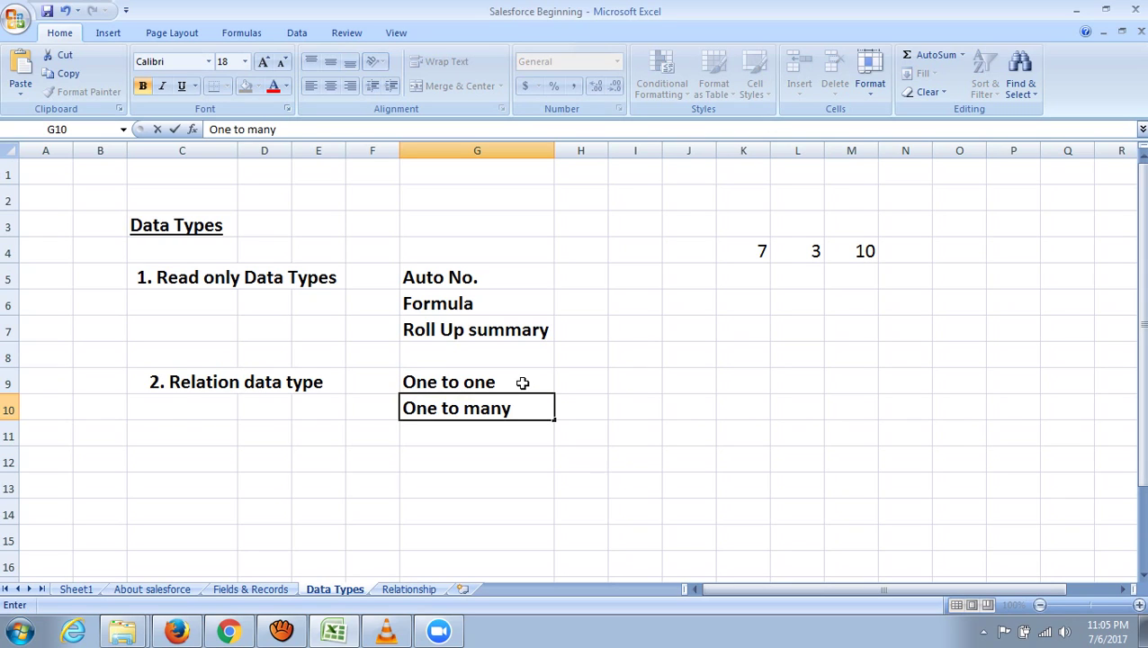
key(Return)
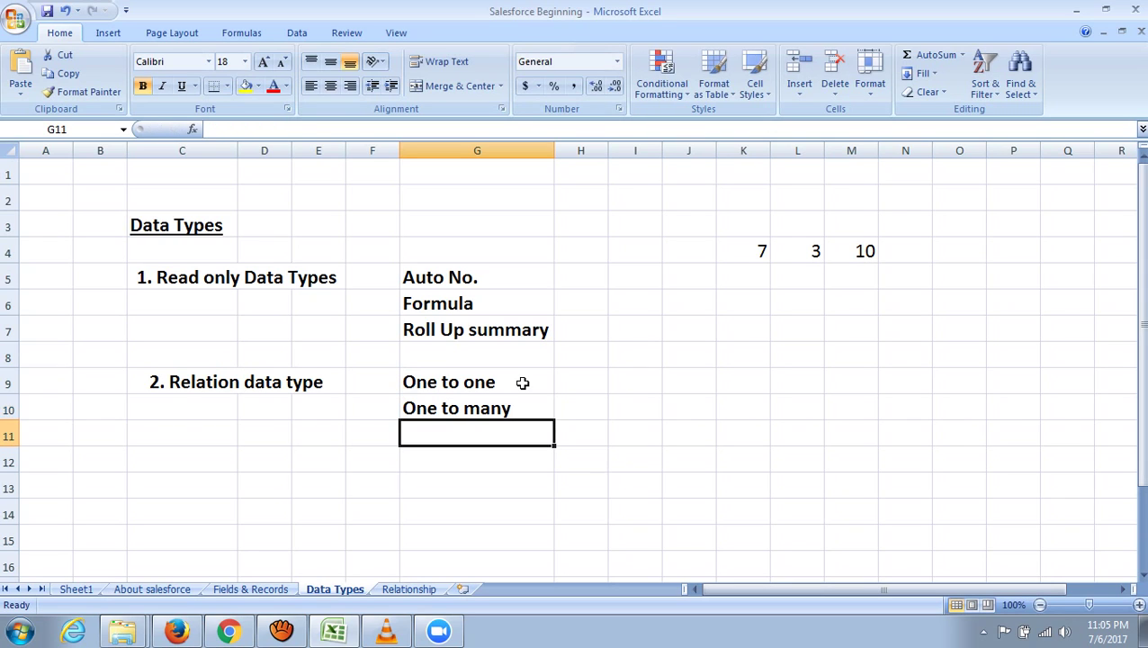
text(many to many)
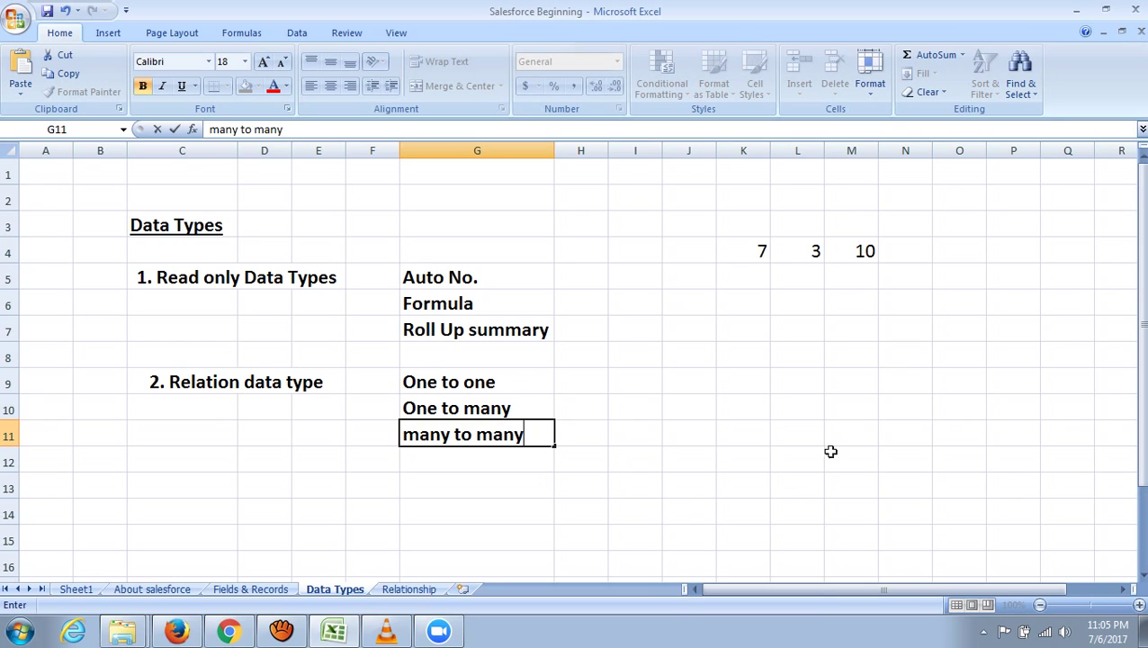
click(951, 410)
click(686, 383)
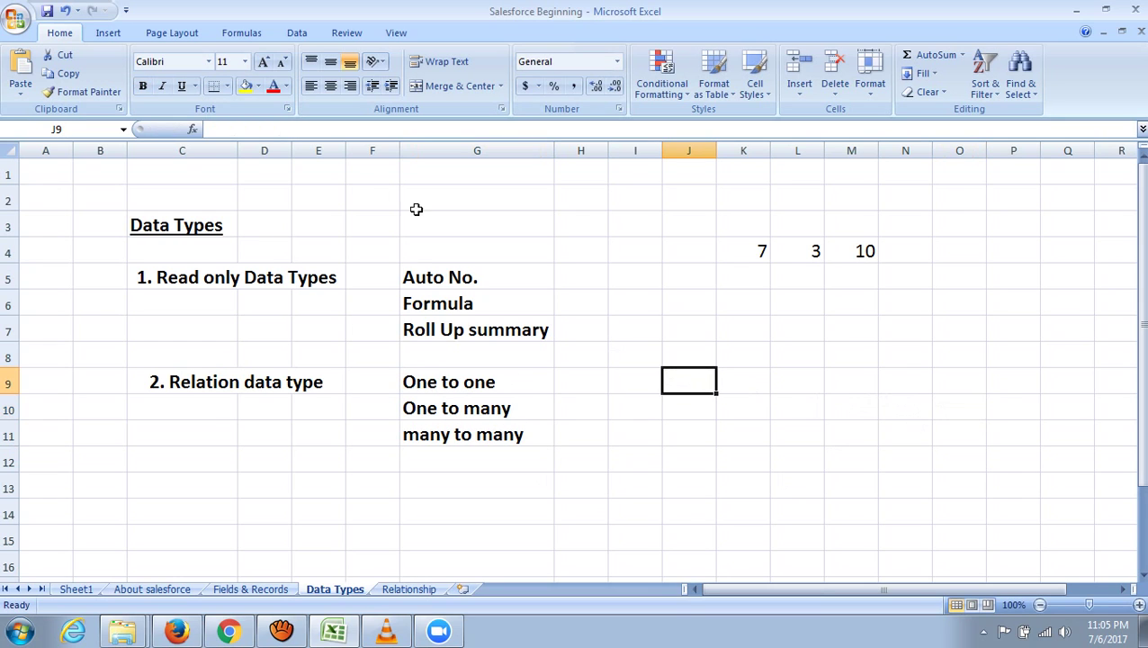
click(228, 85)
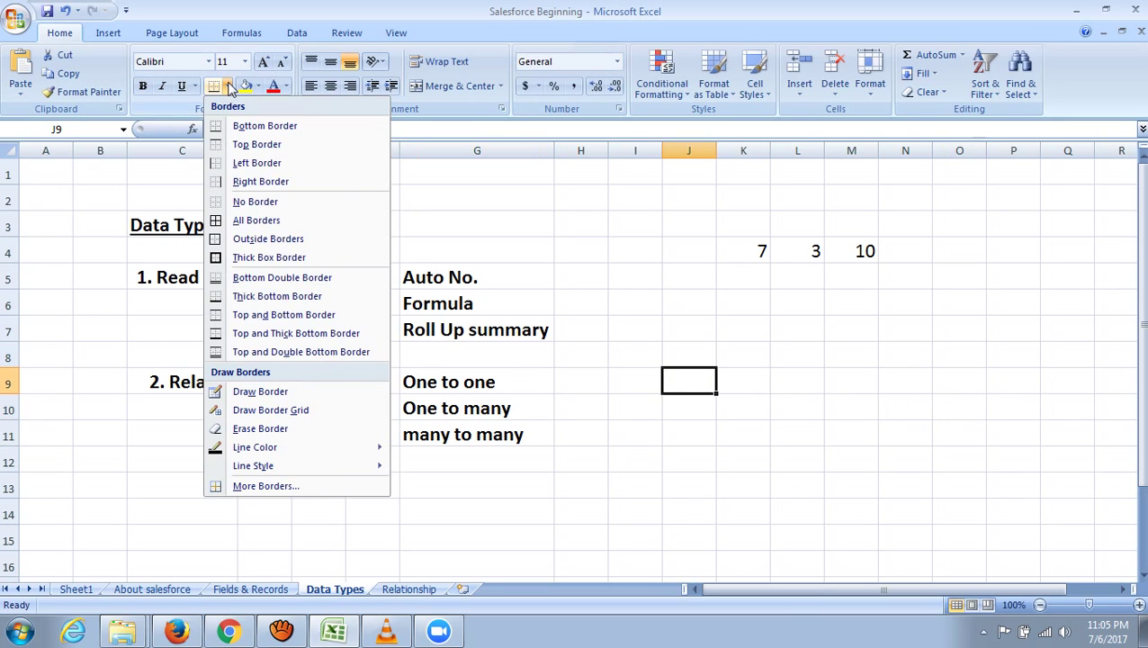
- Apply borders to cells J9 and L9 to form two boxes
click(264, 221)
click(828, 432)
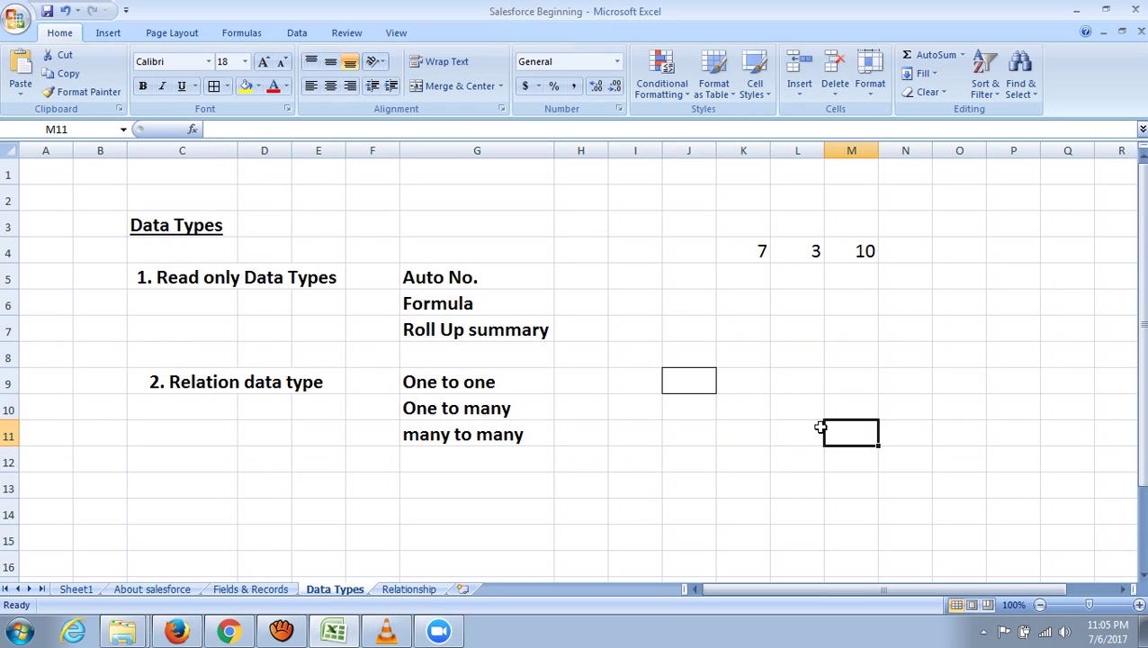
click(692, 384)
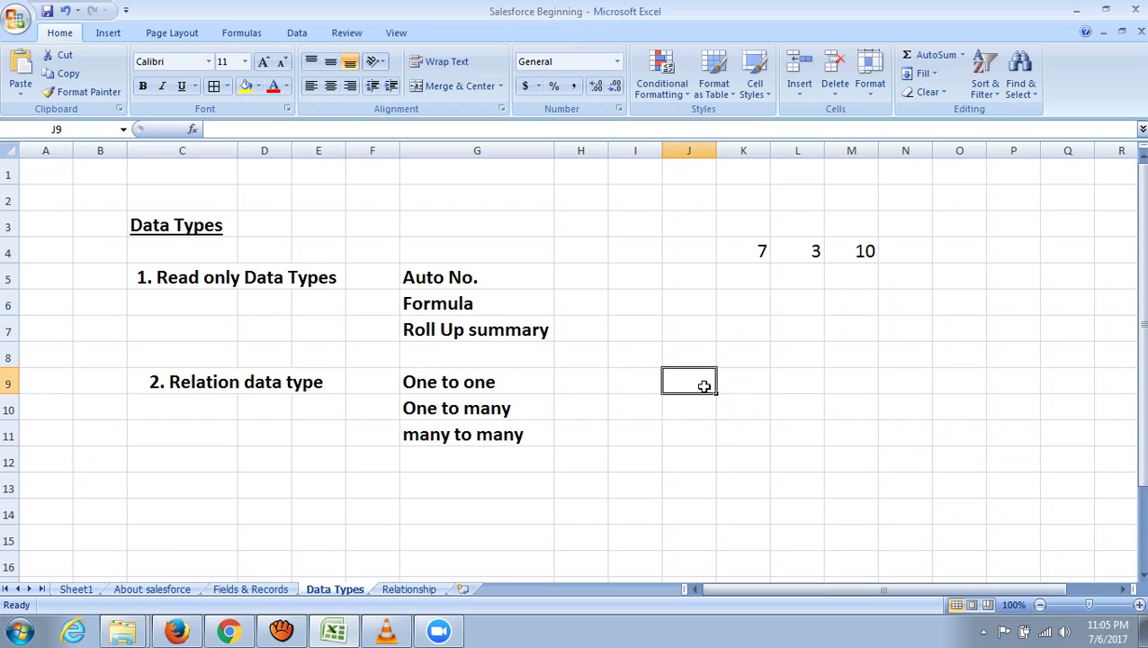
click(792, 381)
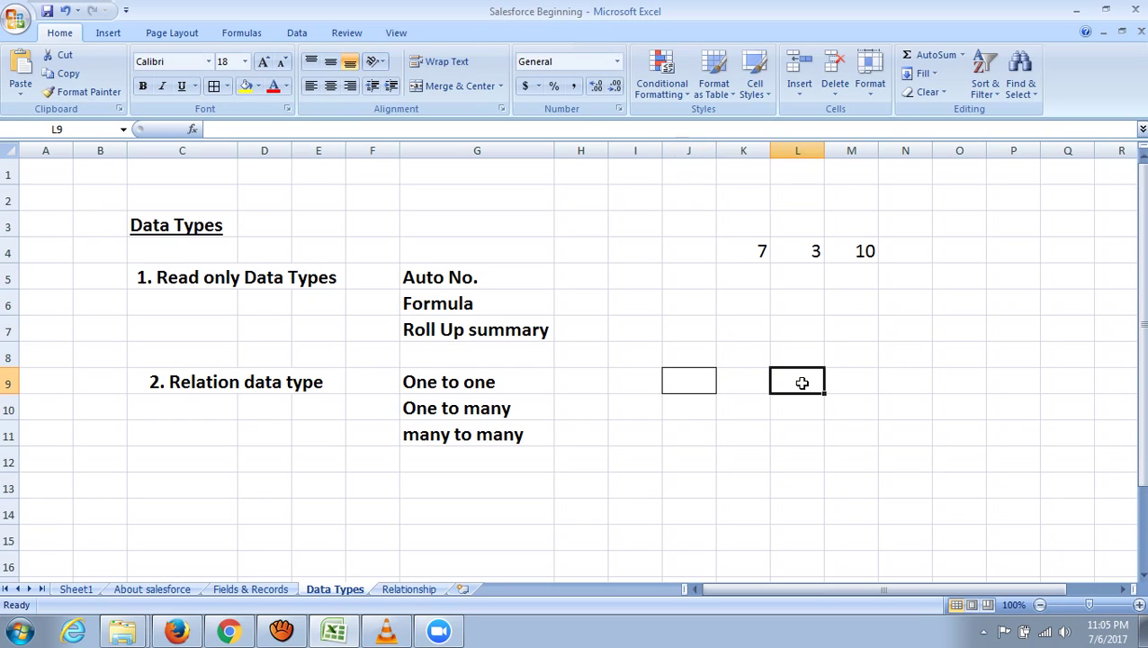
click(216, 91)
click(886, 382)
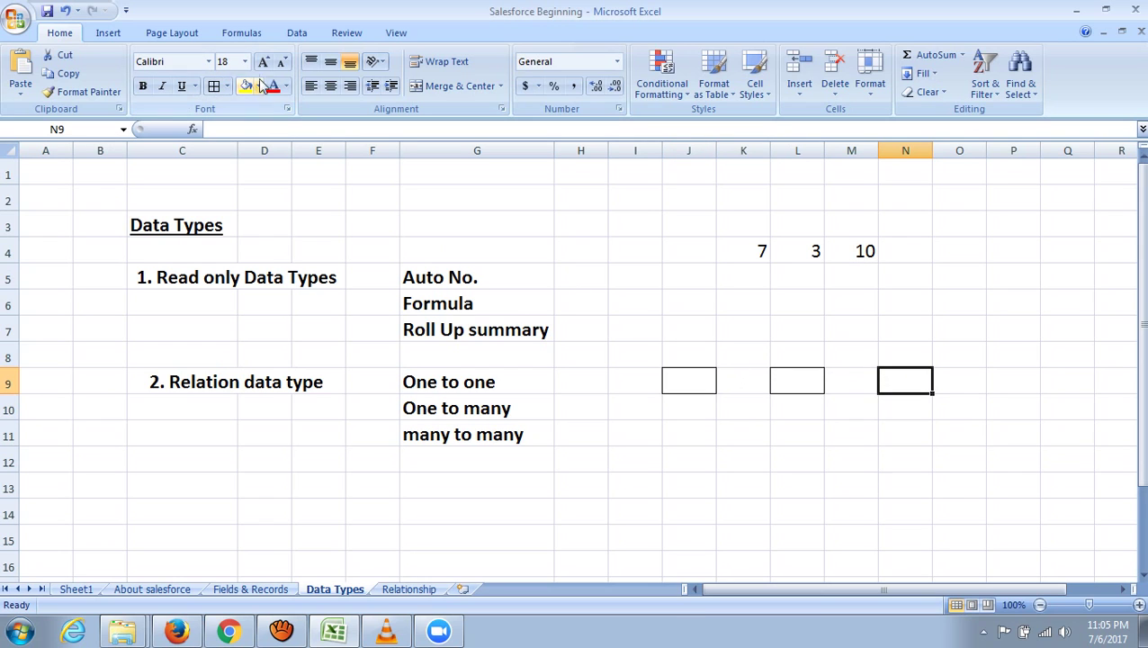
- Draw an arrow shape from the J9 box to the L9 box
click(115, 36)
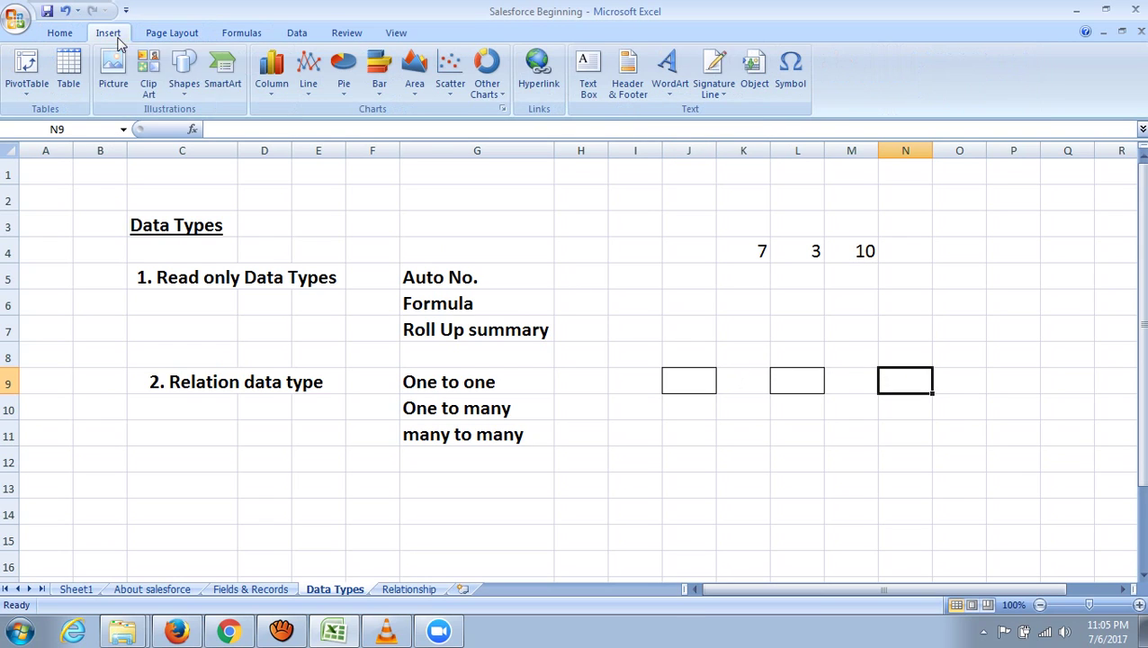
click(184, 76)
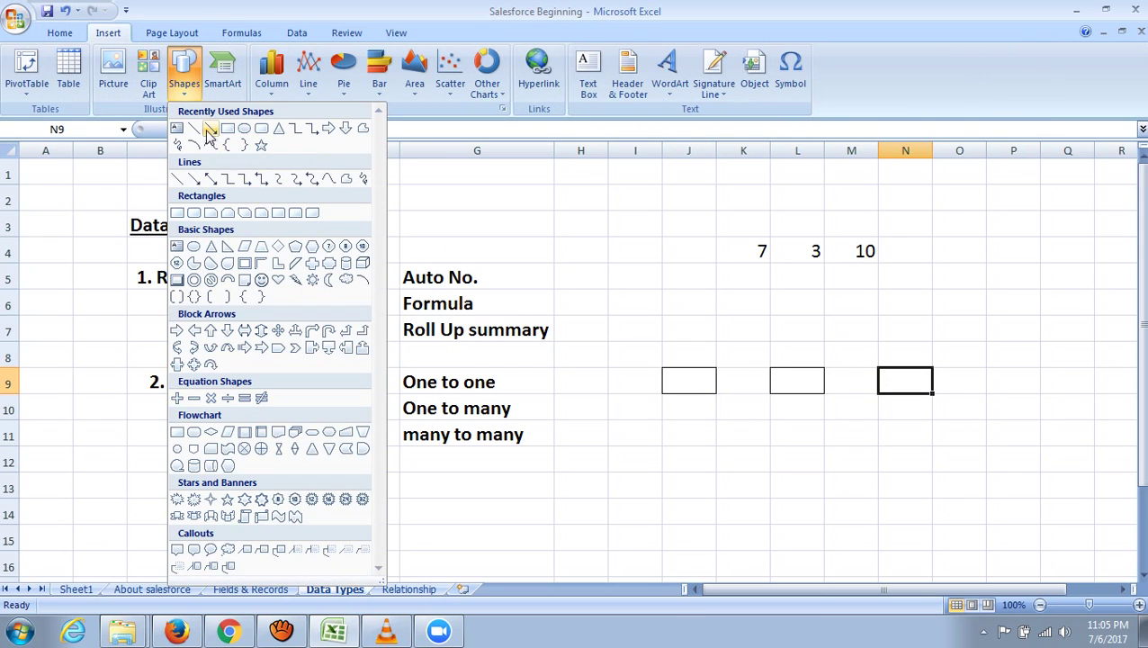
click(210, 130)
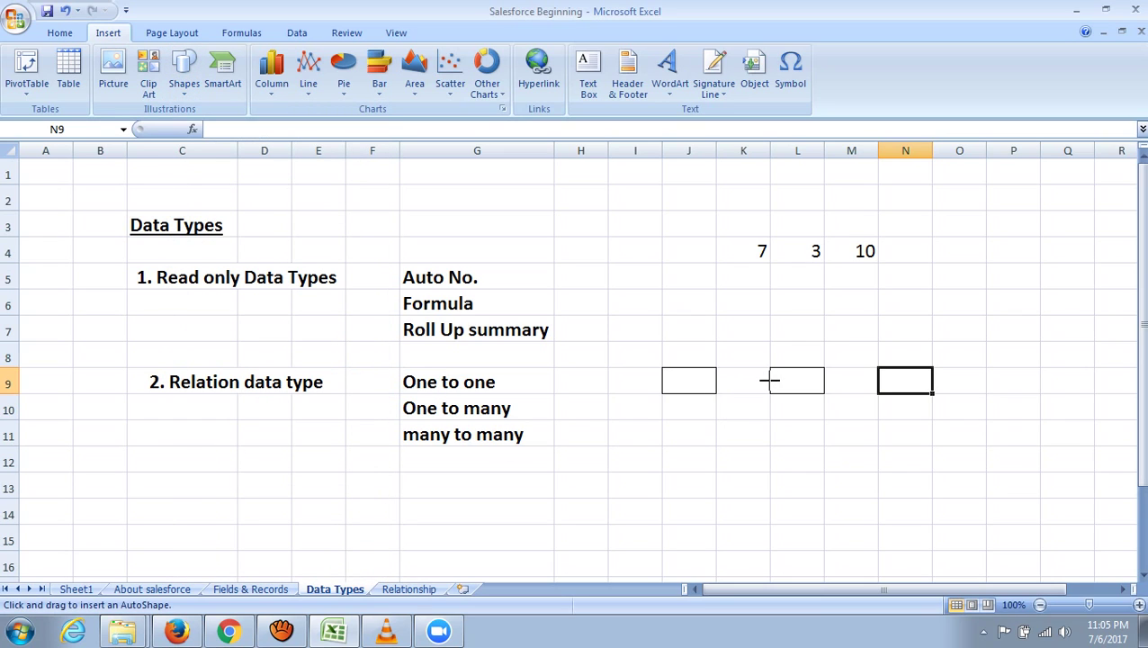
drag(717, 383, 769, 381)
click(921, 415)
click(754, 425)
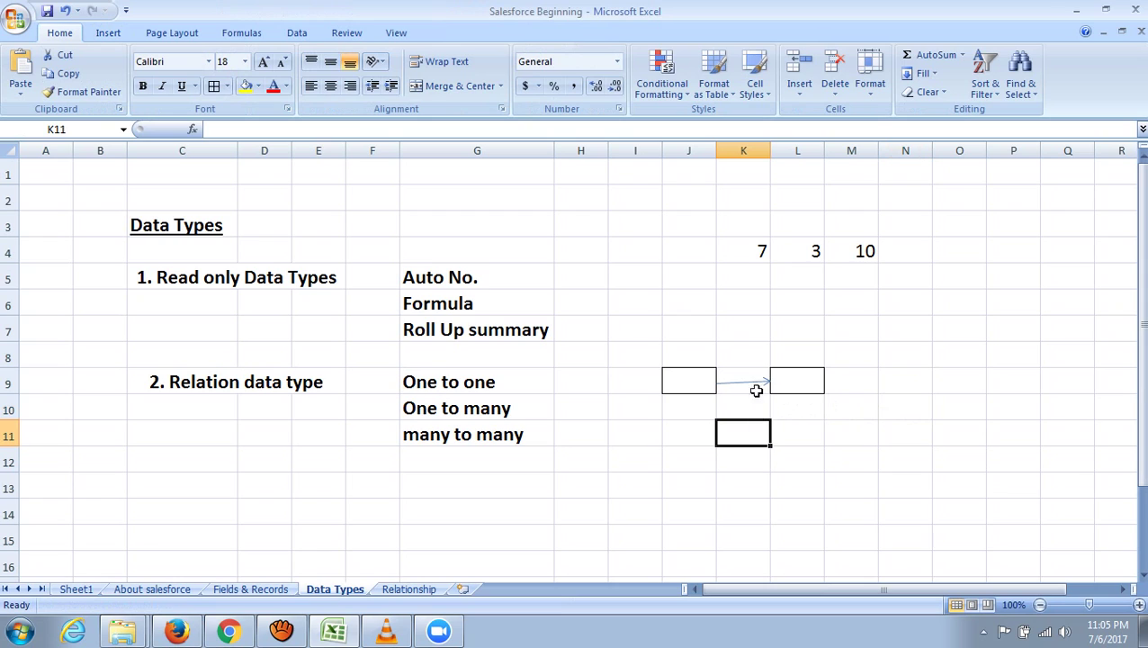
scroll(868, 405, down, 1)
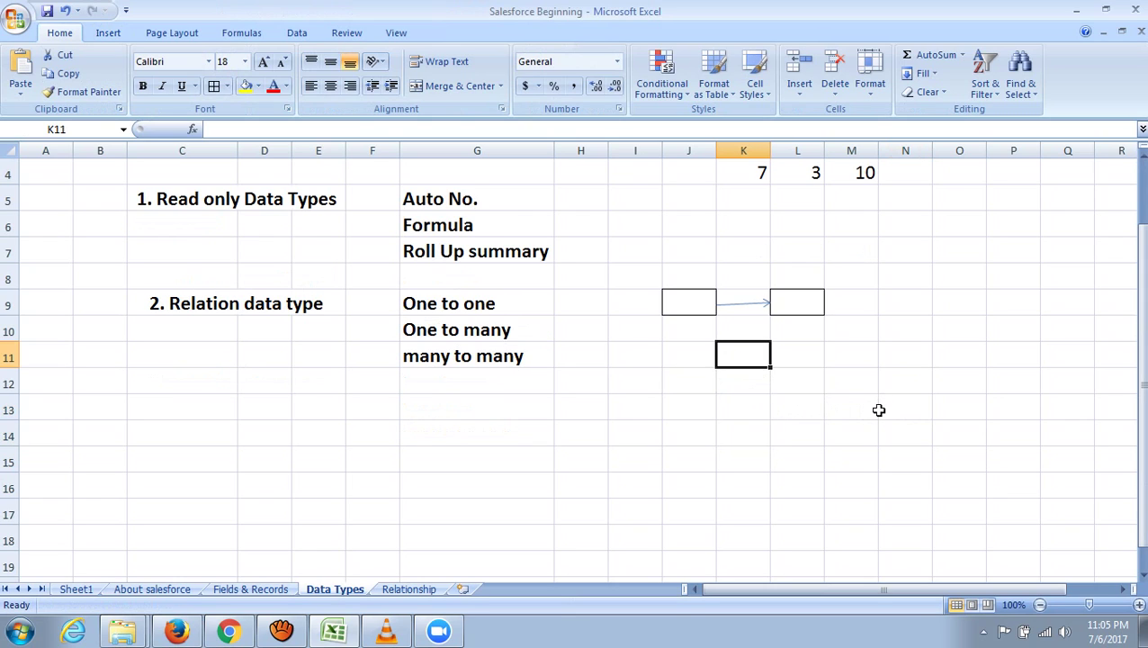
- Apply borders to J11 and to L11, L12 and L13
click(691, 360)
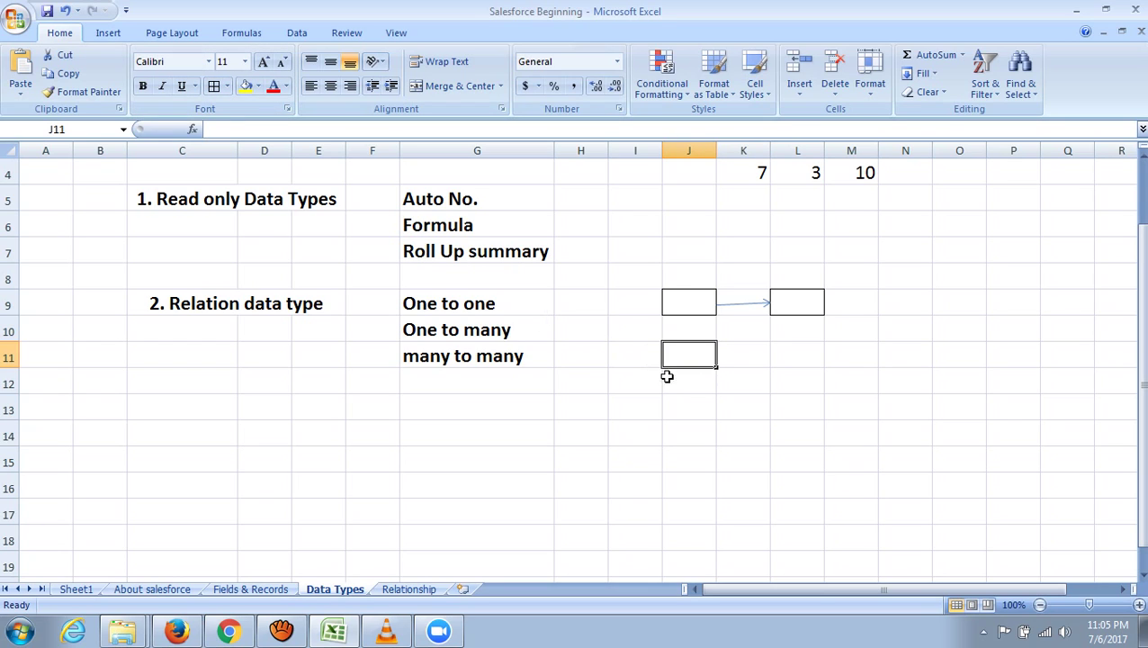
click(873, 390)
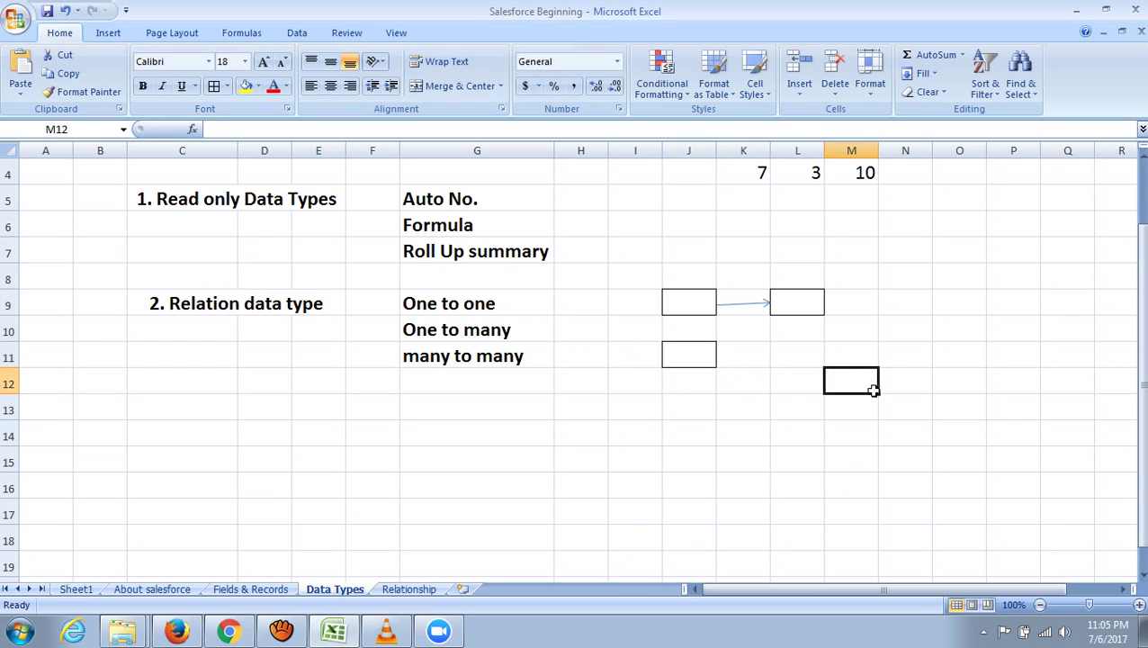
click(789, 357)
click(214, 86)
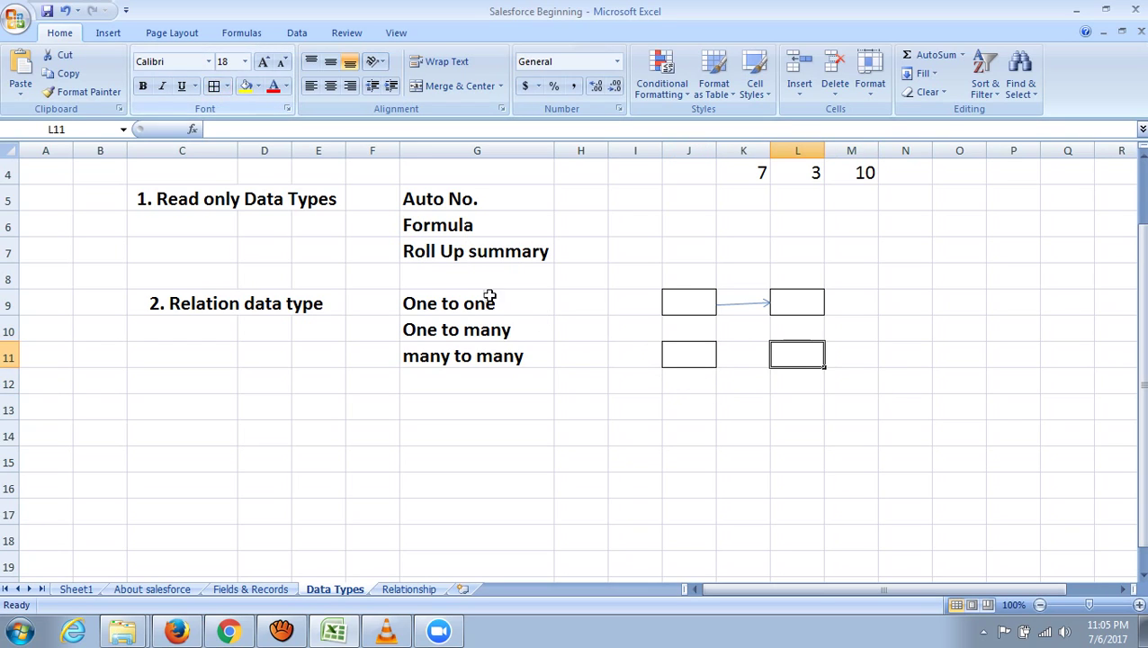
click(778, 383)
click(215, 87)
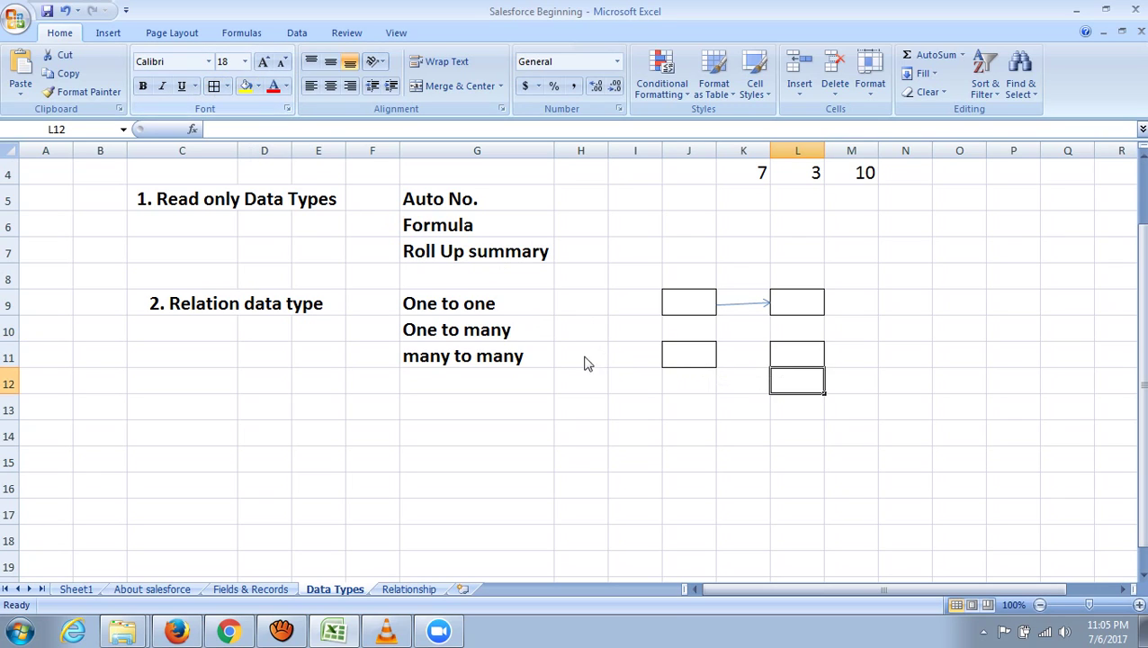
click(796, 406)
click(215, 86)
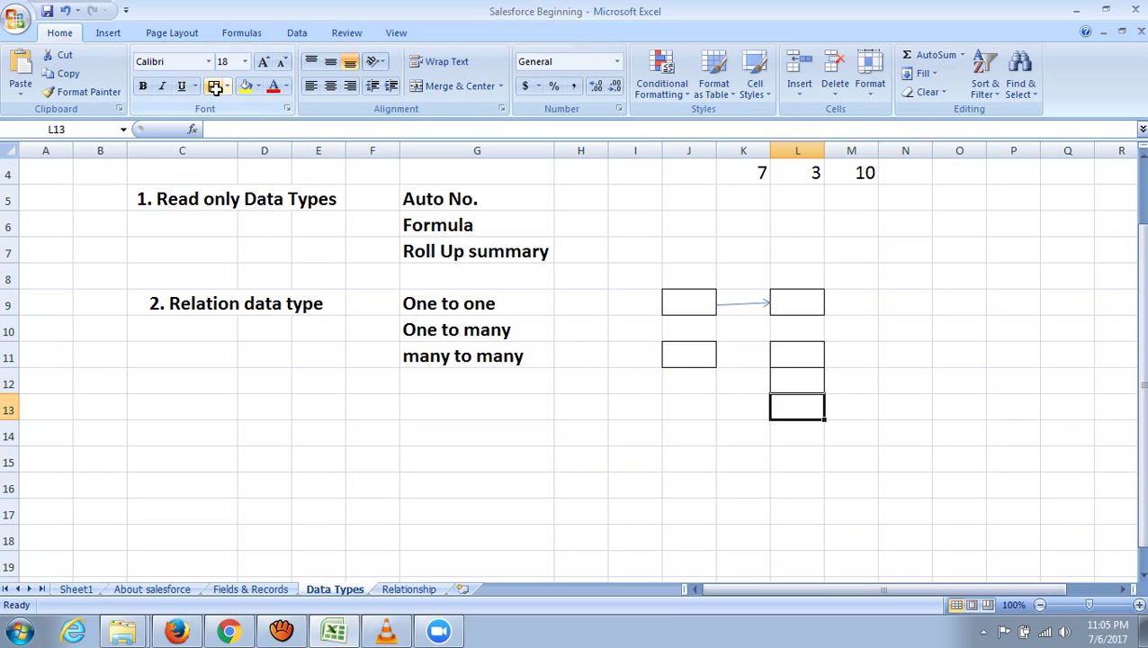
click(1031, 434)
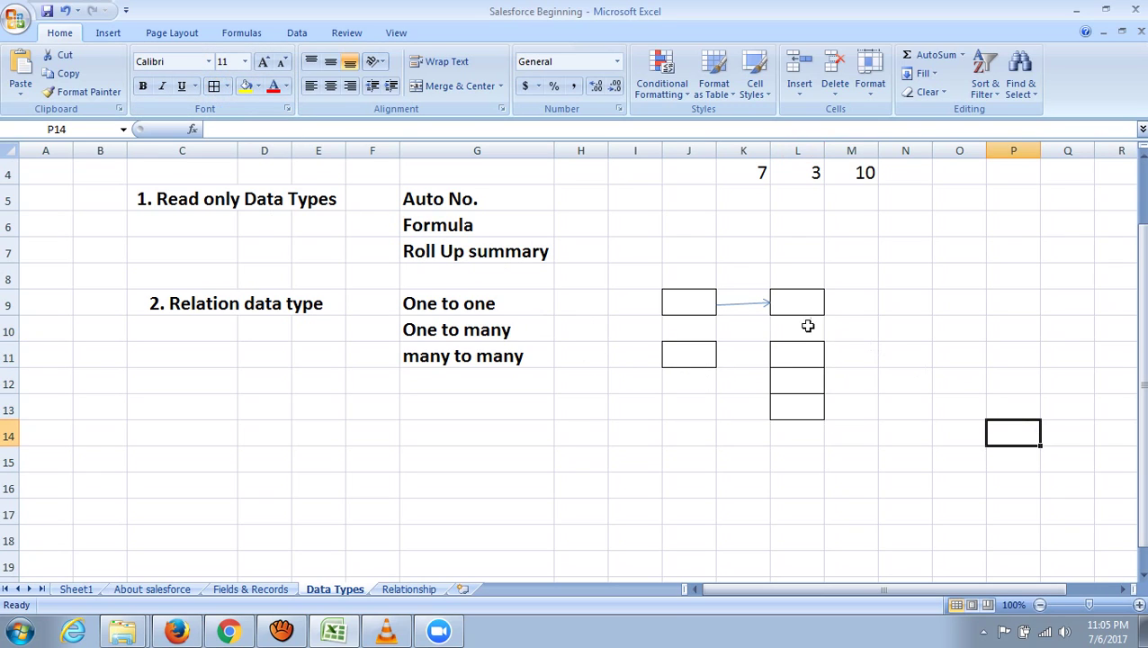
- Copy the one-to-one arrow and paste three copies running from J11 to L11, L12 and L13
right_click(743, 305)
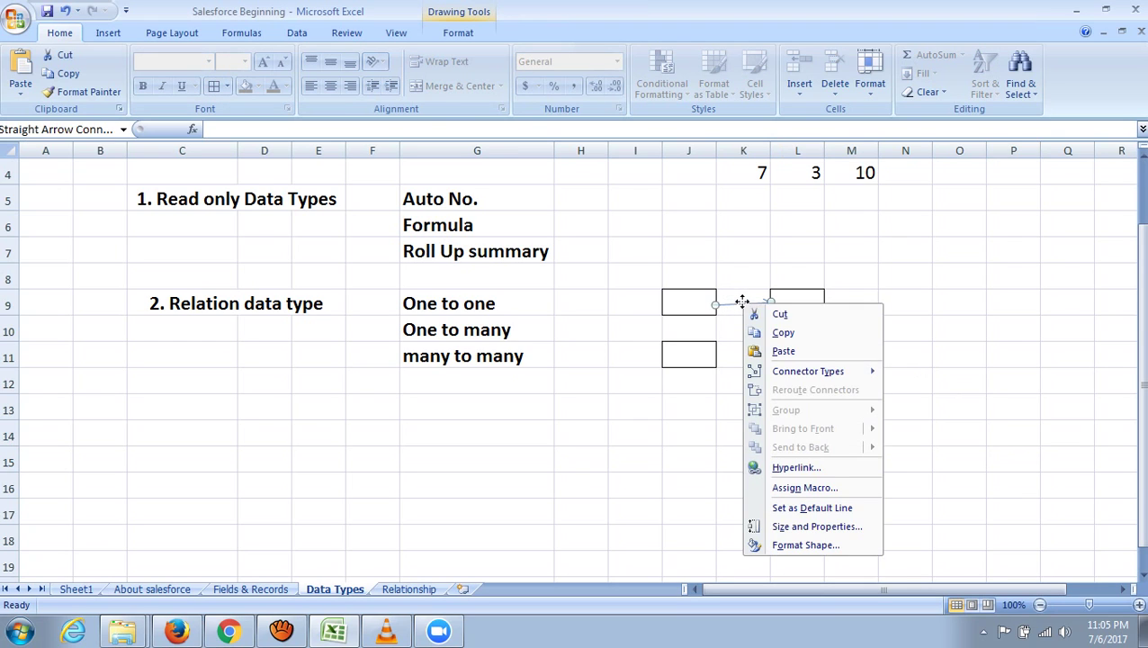
click(790, 332)
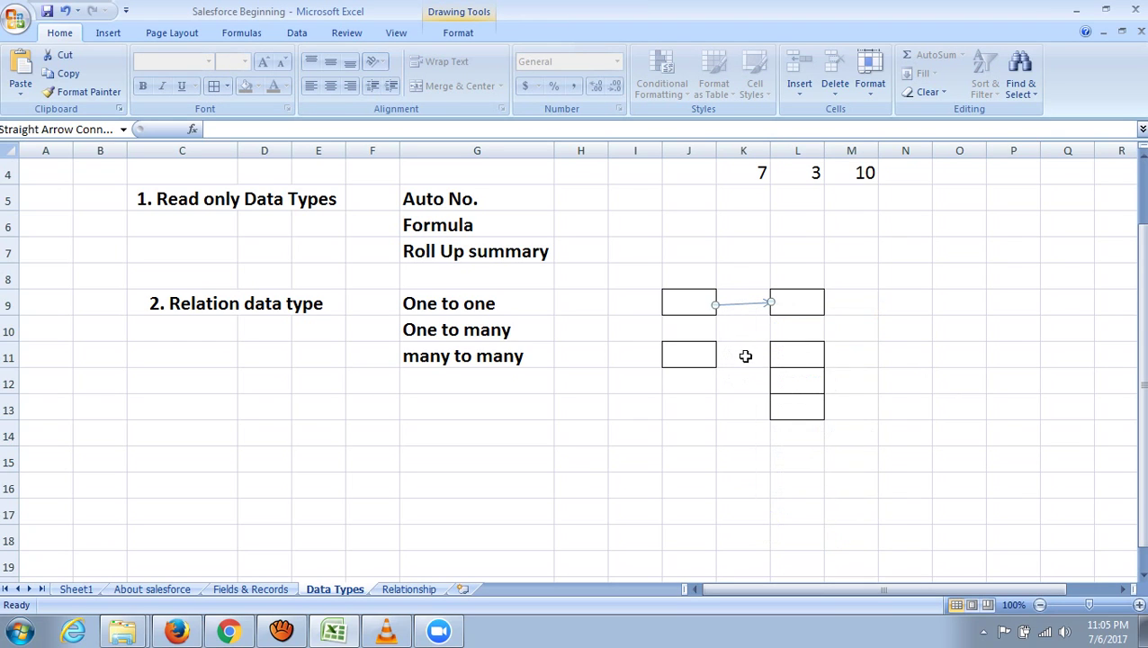
key(ctrl+v)
drag(767, 310, 766, 360)
key(ctrl+v)
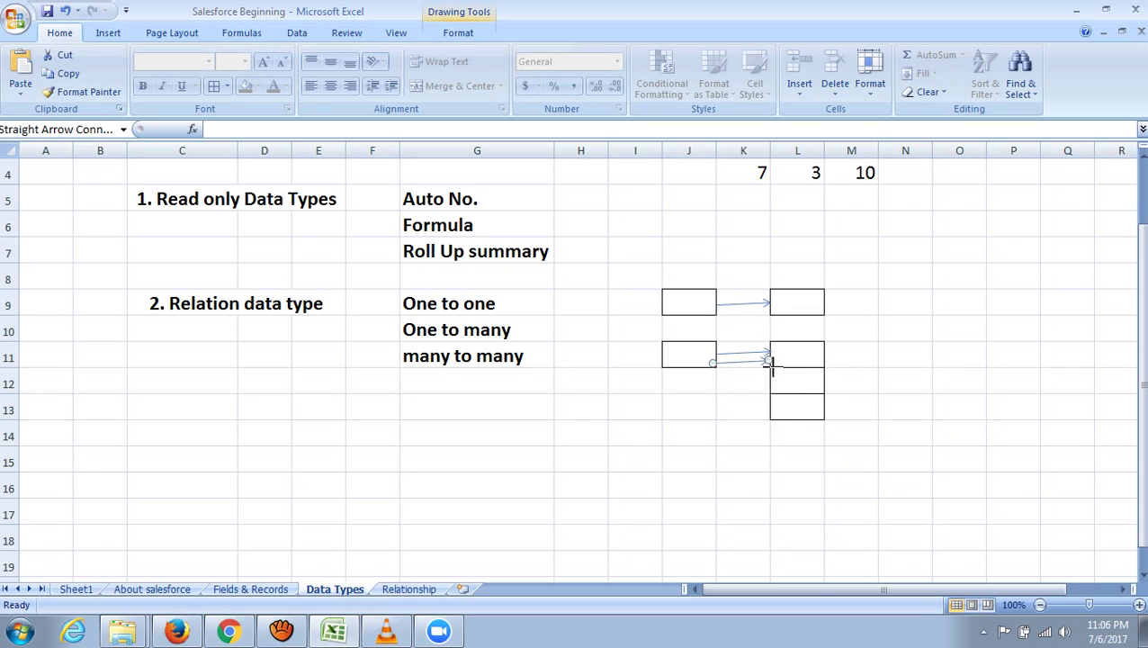
drag(766, 379, 766, 378)
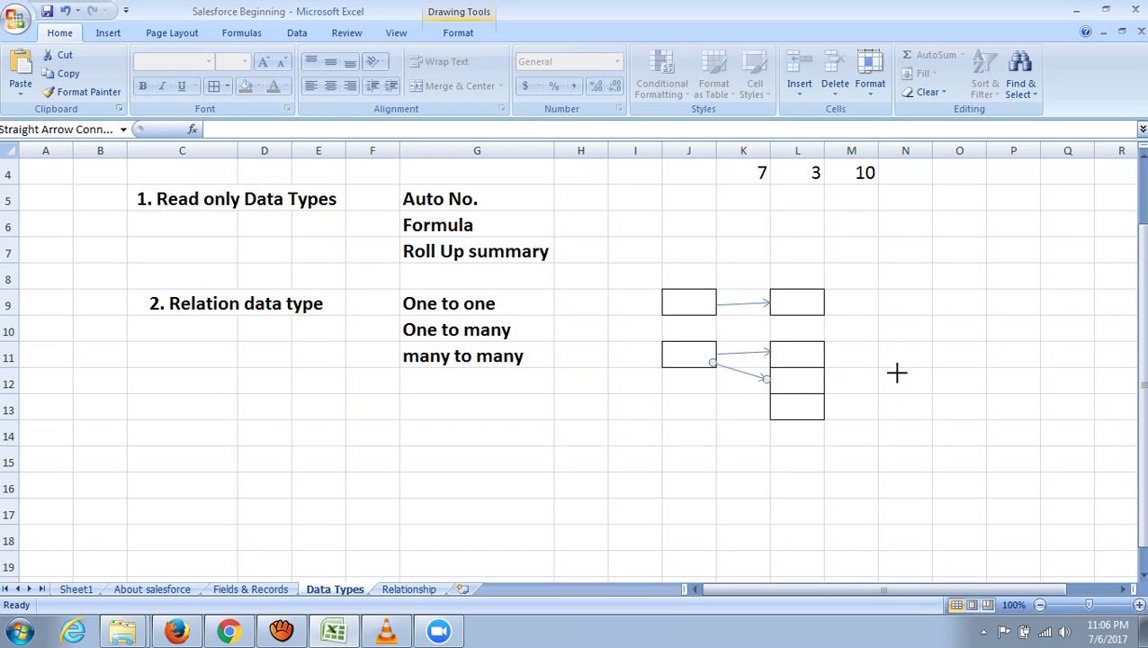
click(747, 400)
key(ctrl+v)
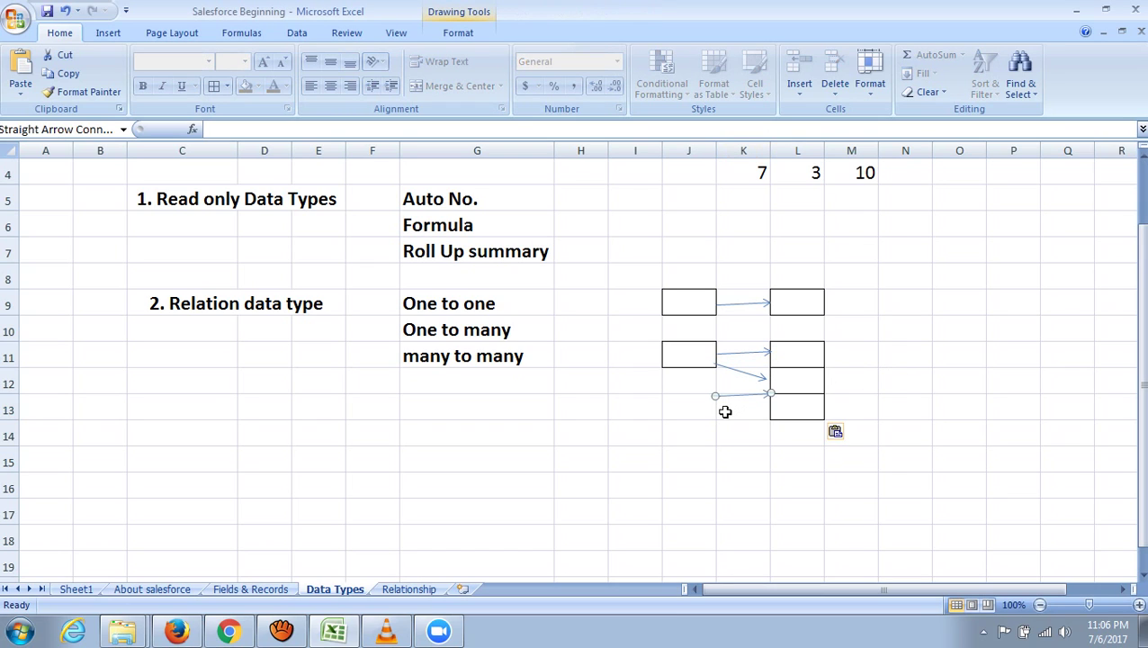
drag(732, 370, 731, 370)
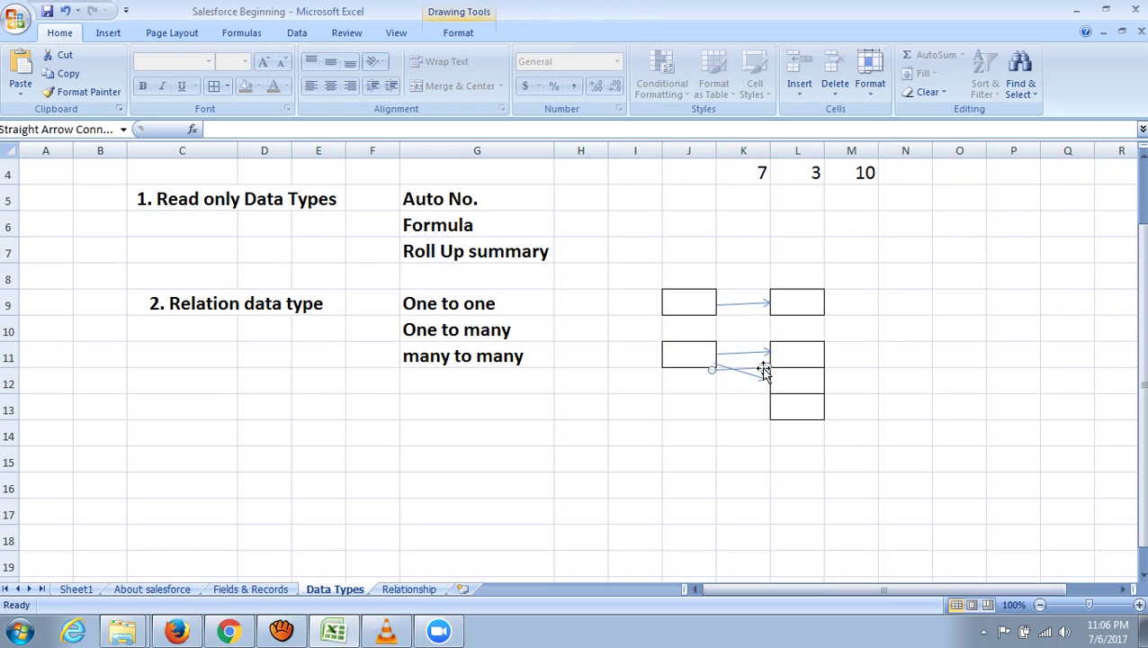
drag(769, 410, 770, 407)
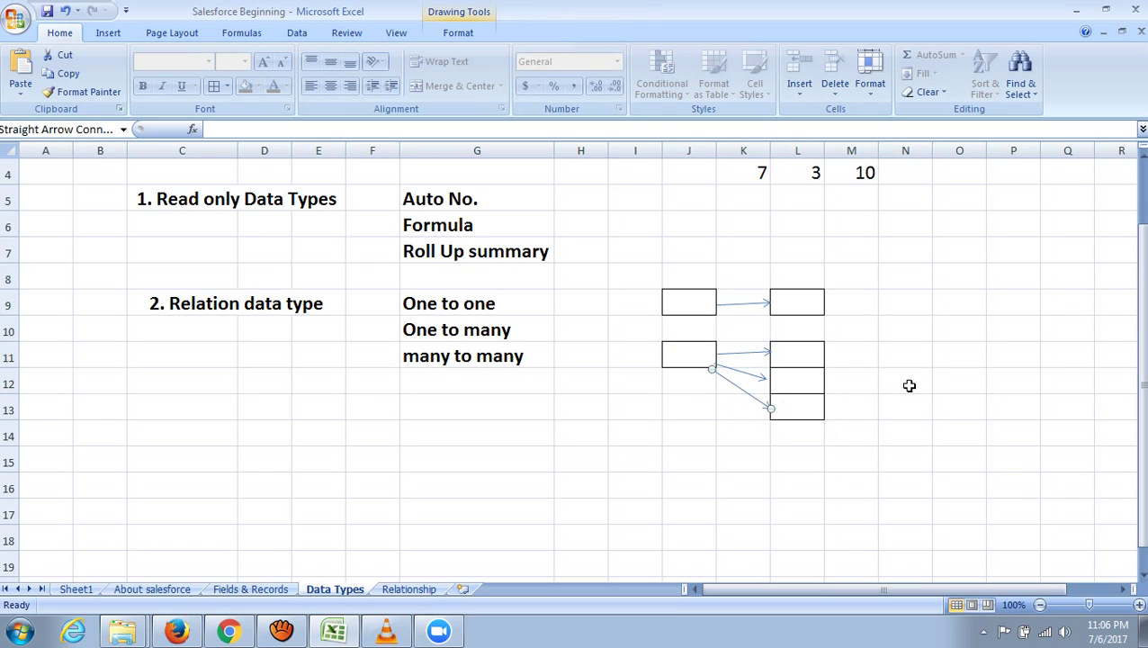
click(882, 398)
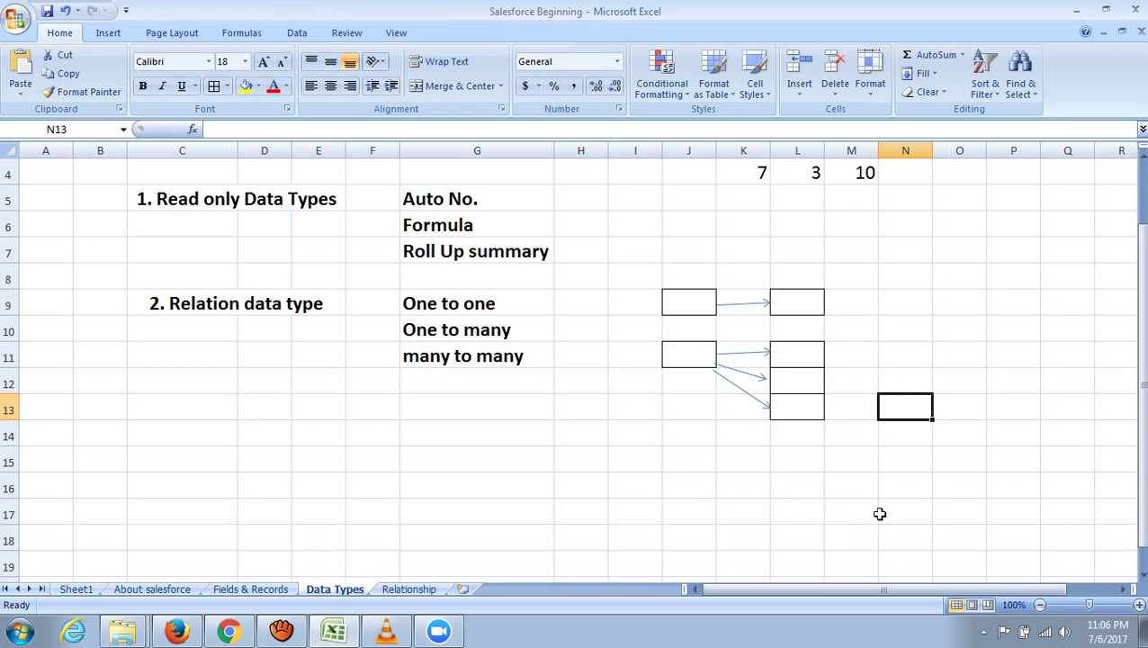
- Border N11:N13 and paste two arrow copies linking L11 to N11 and toward N12
drag(919, 354, 933, 414)
click(219, 84)
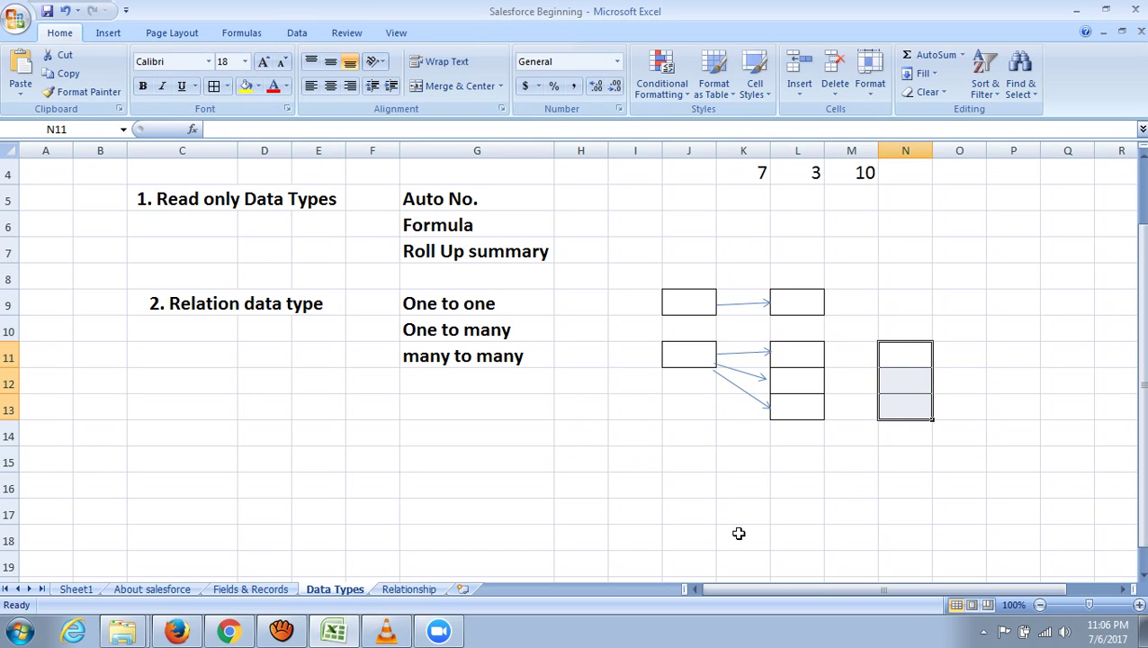
key(ctrl+v)
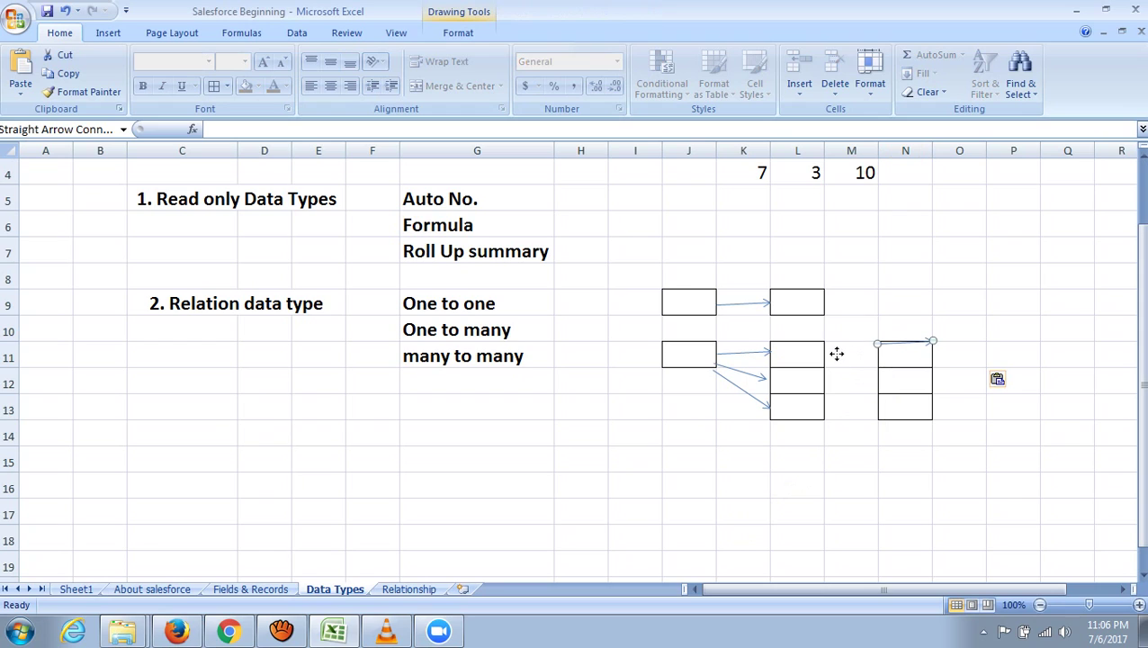
drag(837, 354, 838, 354)
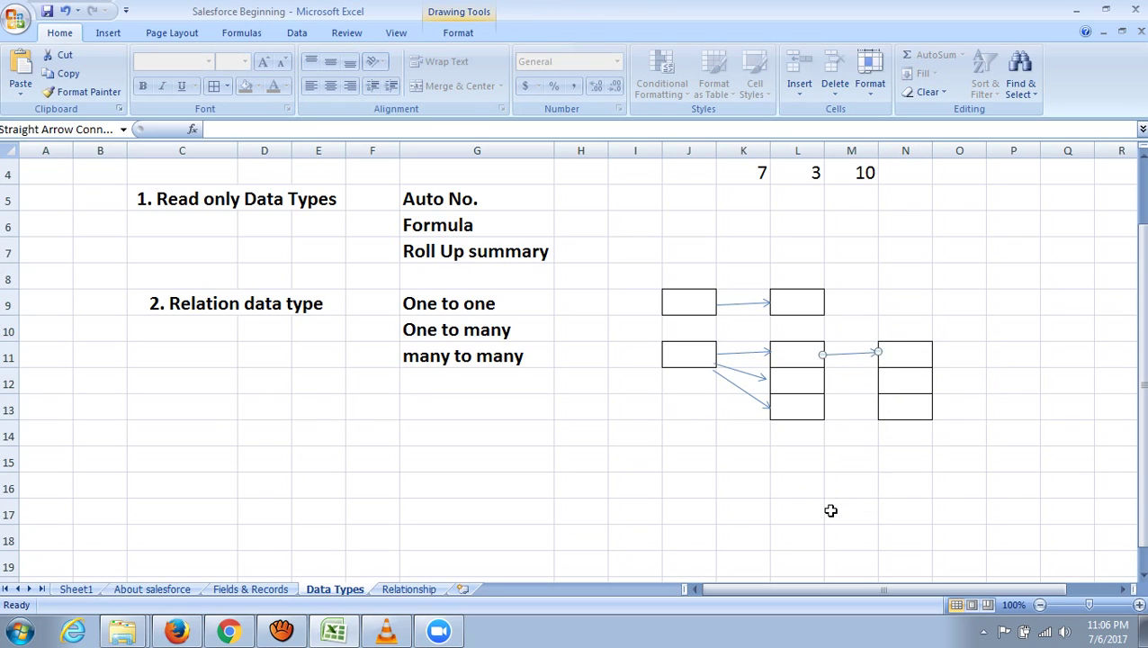
key(ctrl+v)
mouse_move(863, 367)
mouse_down()
mouse_move(842, 360)
mouse_move(877, 381)
mouse_up()
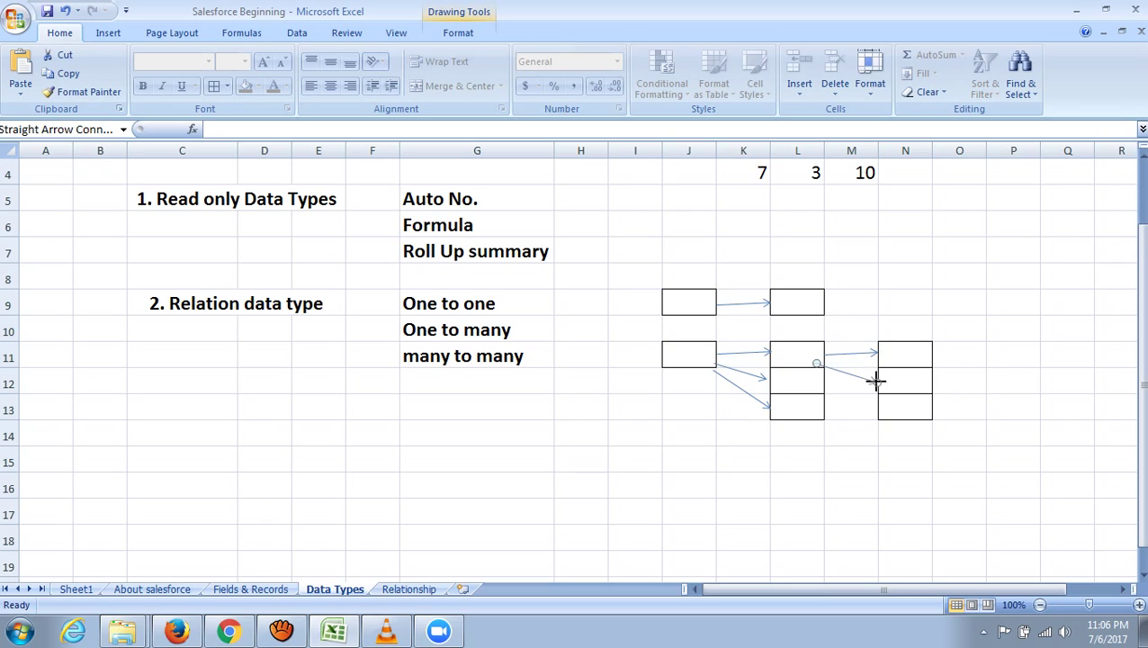
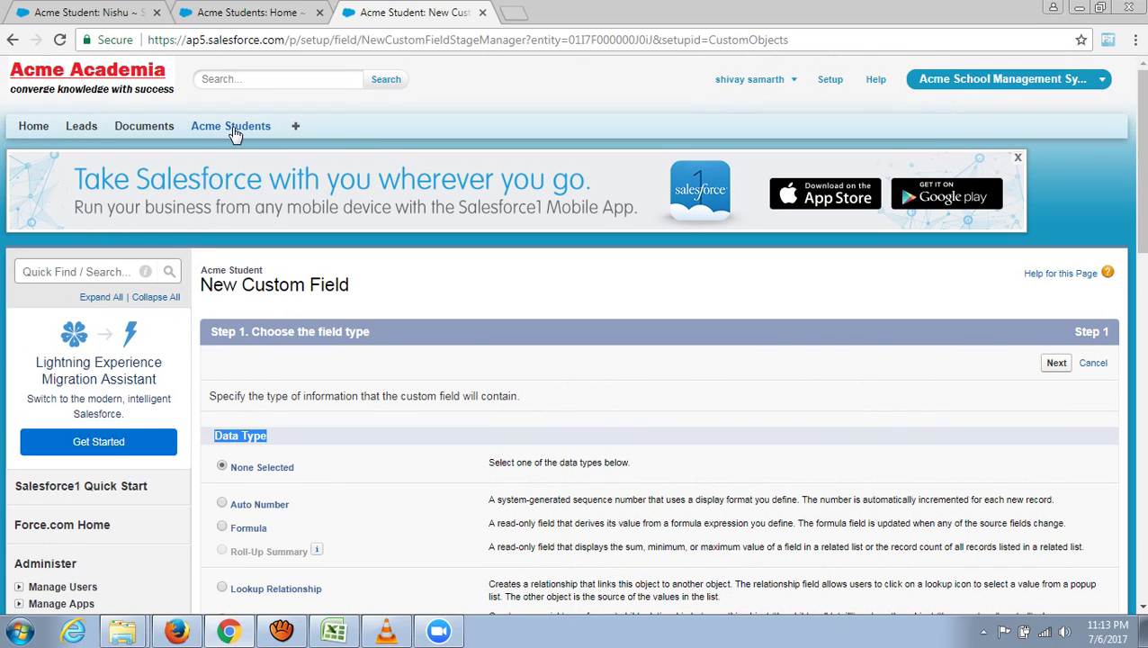
- Open the Acme Student object definition and start a new custom field
click(234, 134)
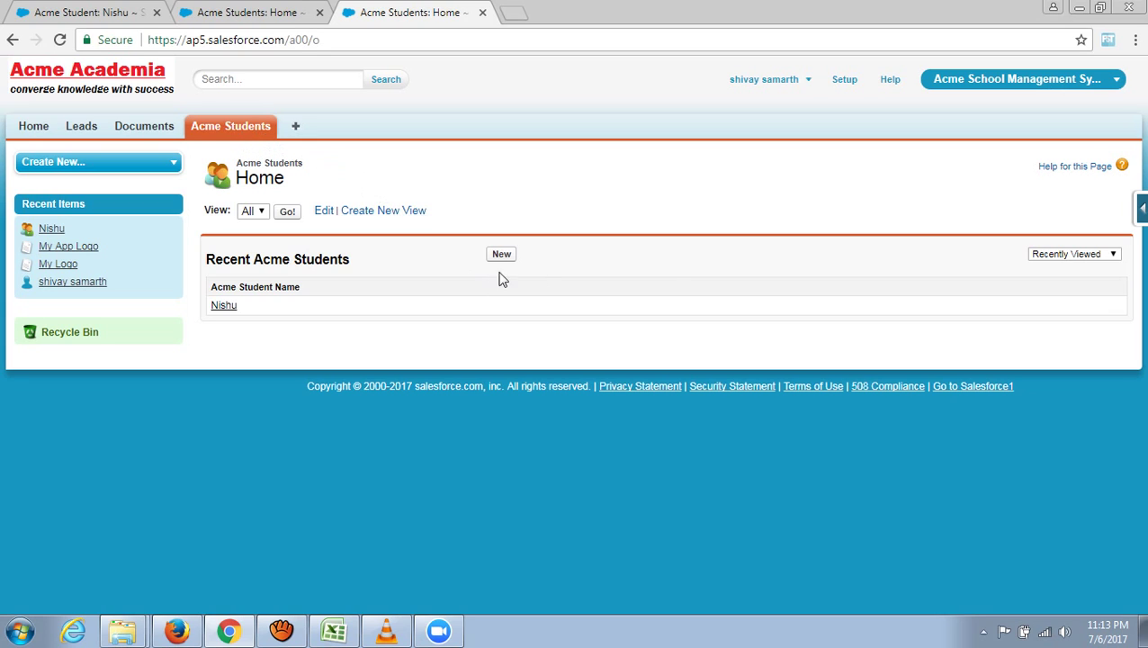
click(1141, 209)
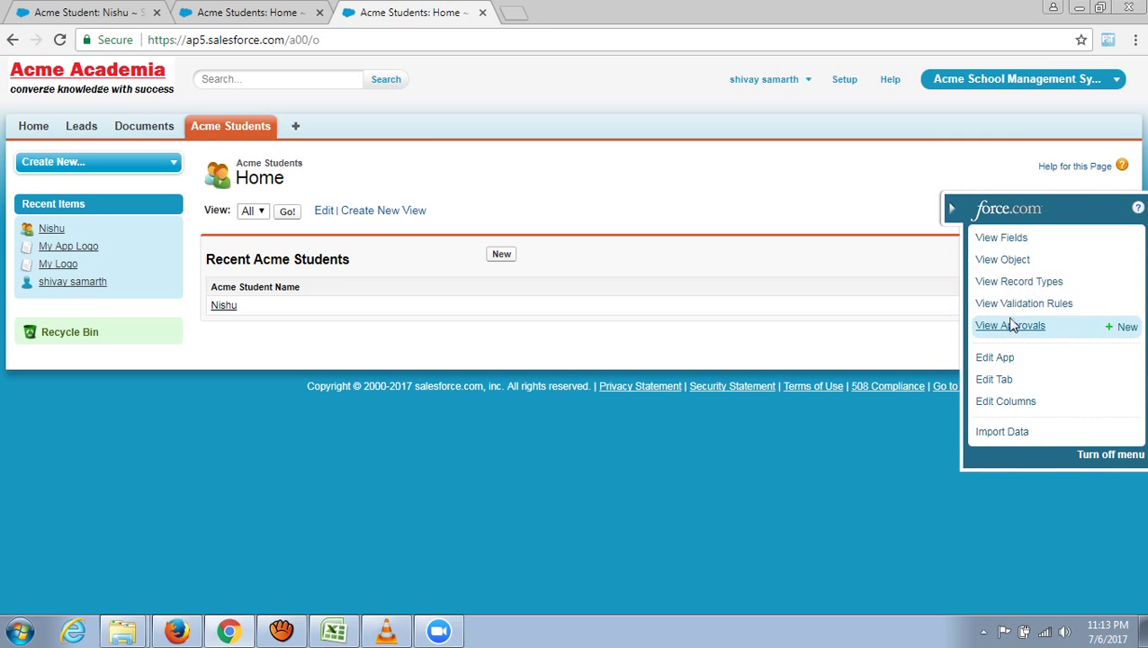
click(1004, 261)
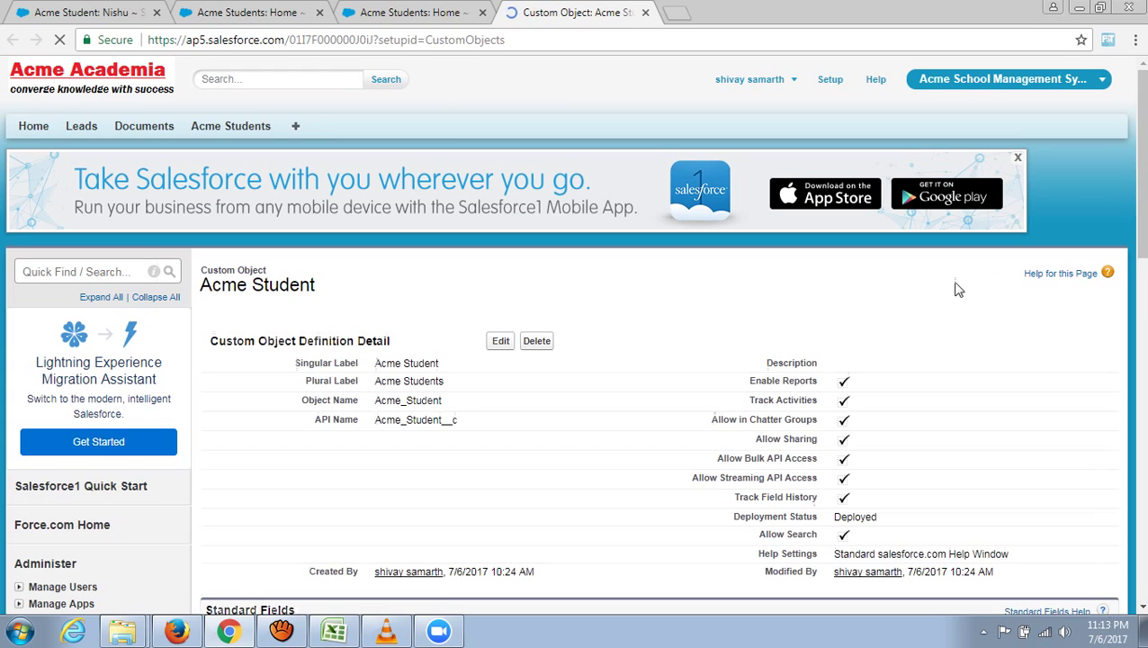
scroll(359, 397, down, 5)
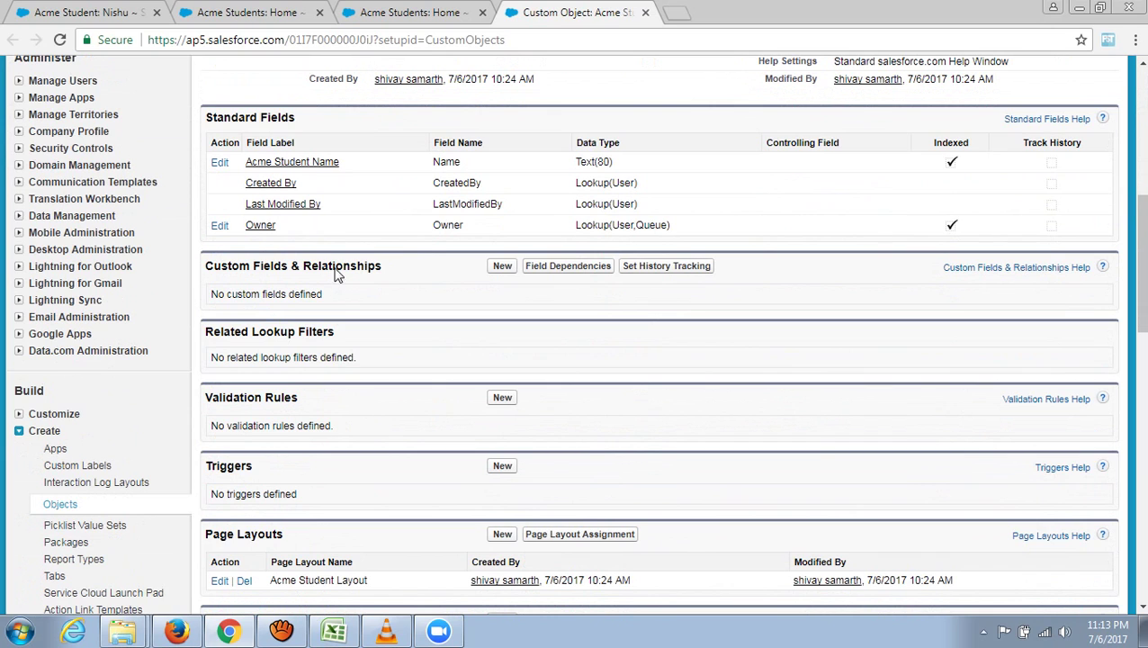
click(502, 267)
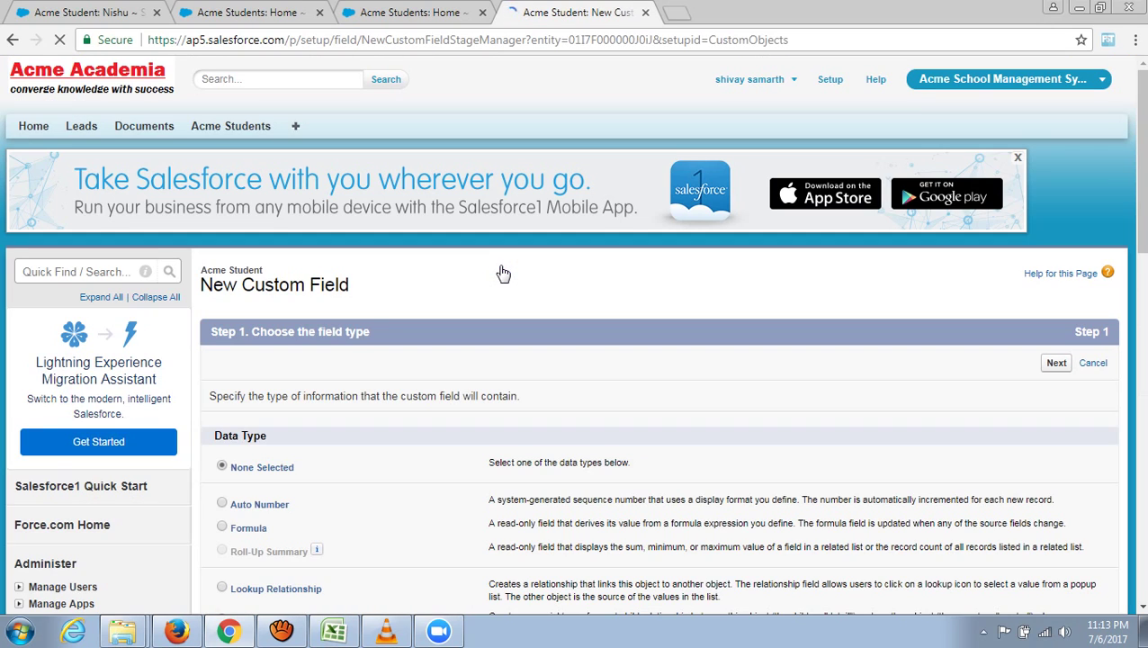
- Look through the available field data types, then bring up the Excel Data Types sheet
scroll(364, 424, down, 4)
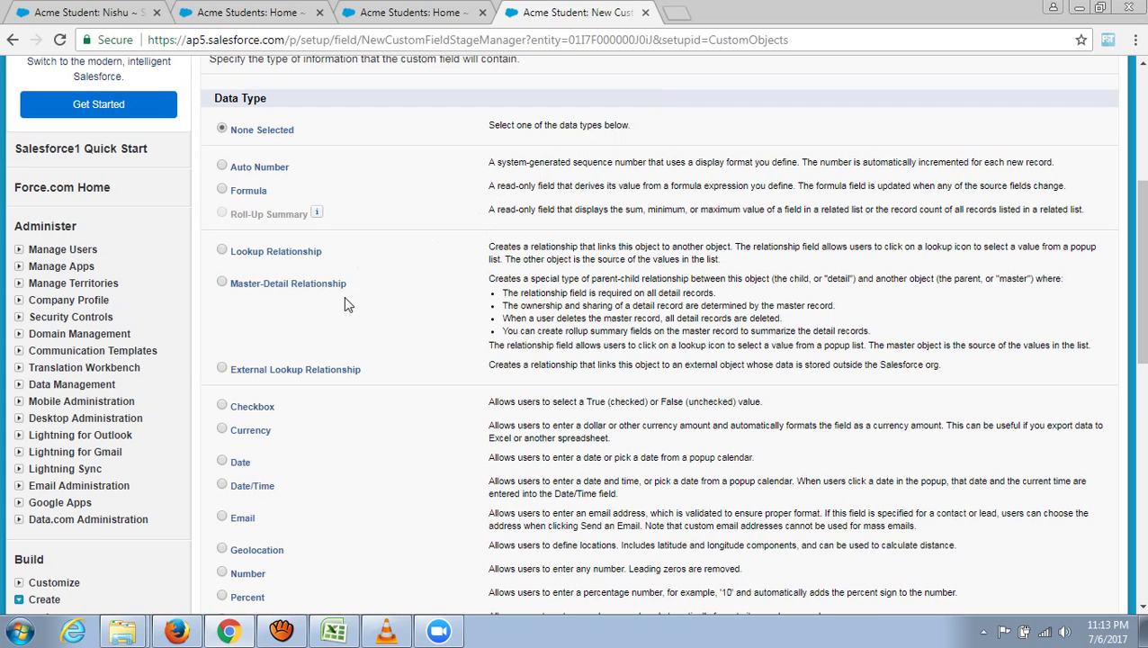
scroll(333, 320, down, 2)
scroll(320, 292, up, 1)
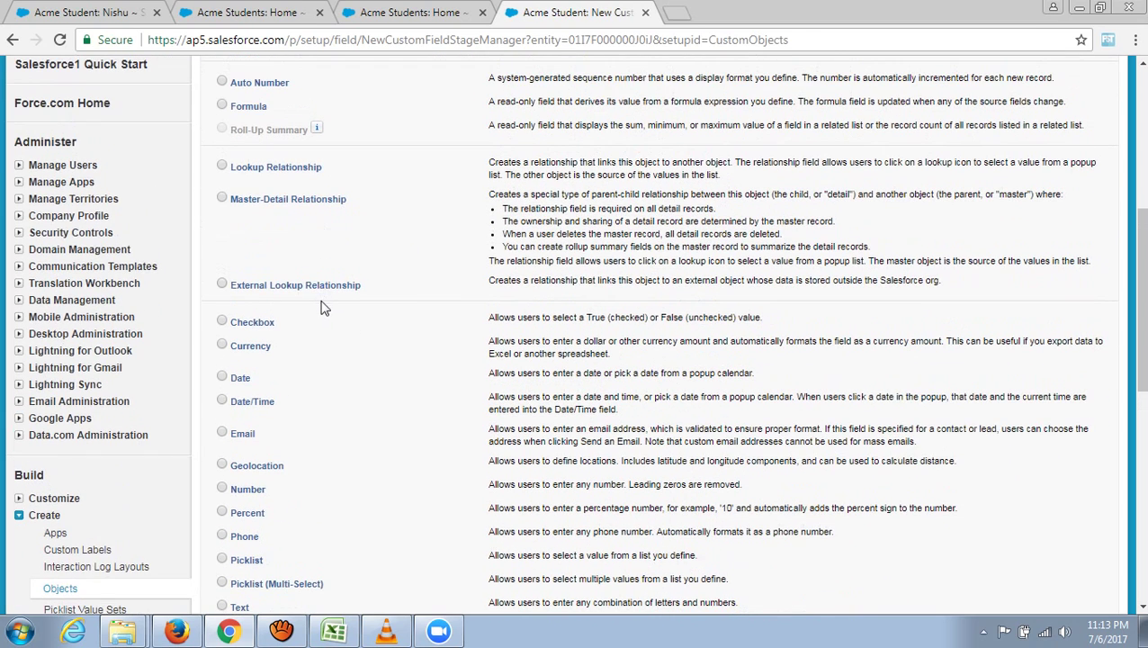
scroll(312, 402, down, 2)
scroll(311, 405, up, 1)
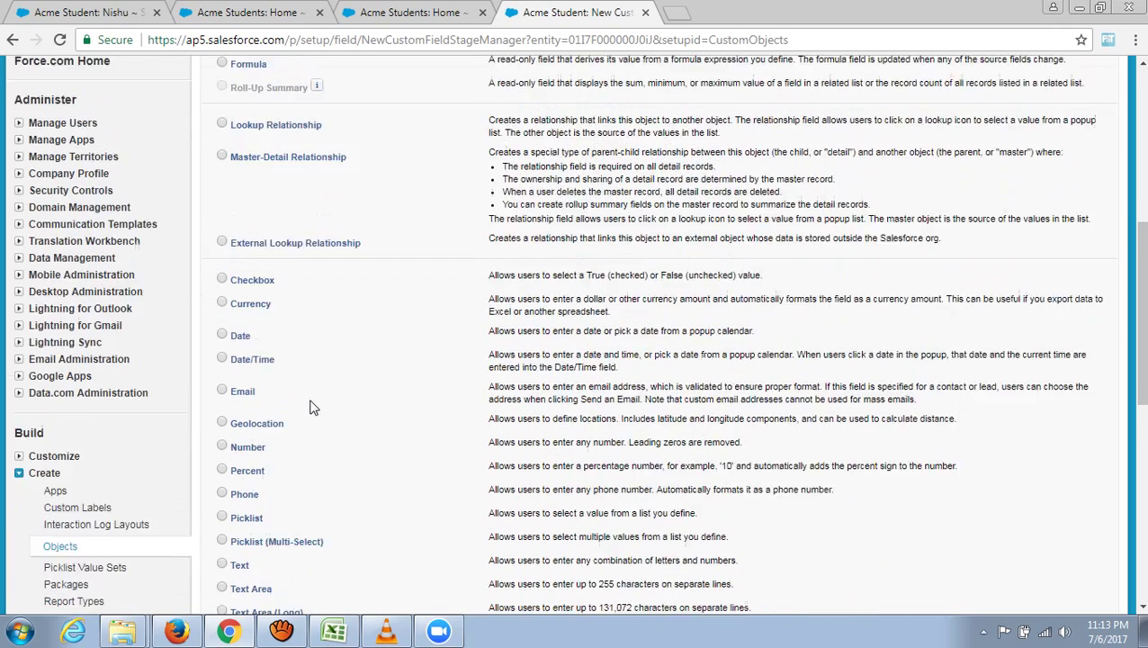
scroll(274, 208, up, 1)
scroll(329, 225, up, 1)
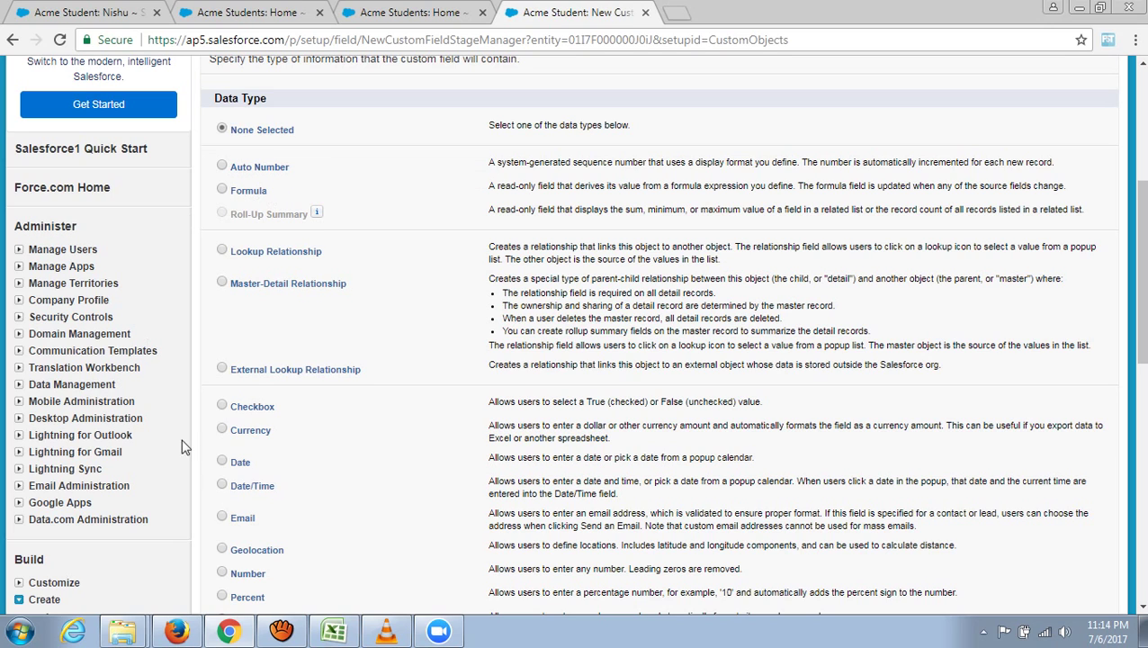
click(334, 631)
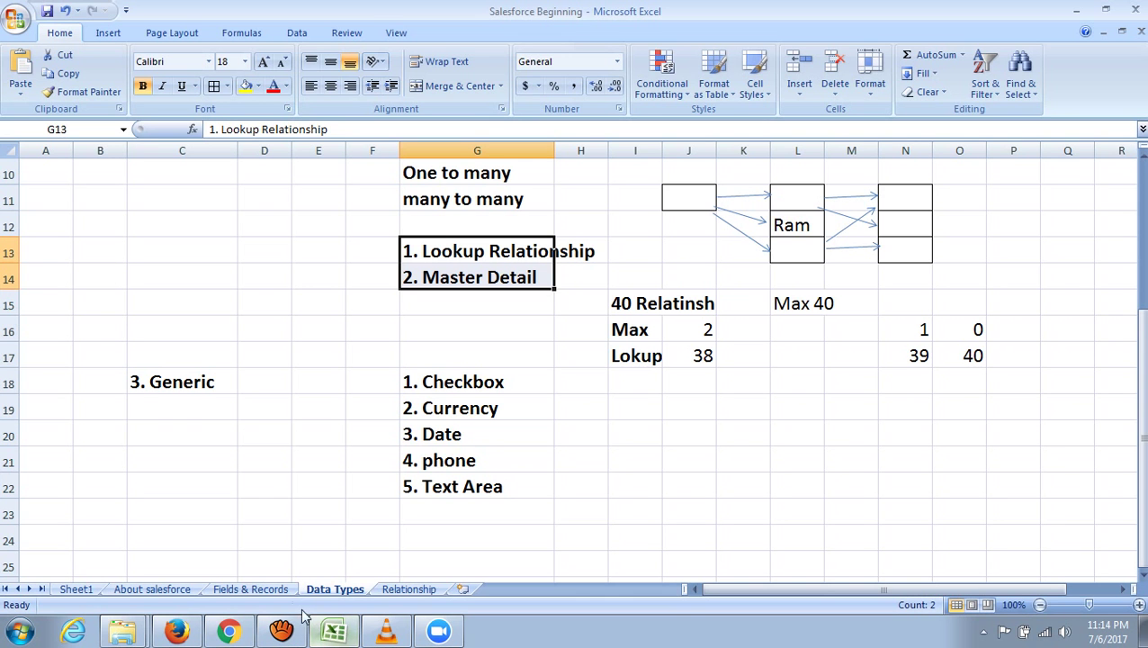
- Scroll to the read-only types at the top of the Data Types notes, then return to Salesforce
scroll(261, 495, up, 3)
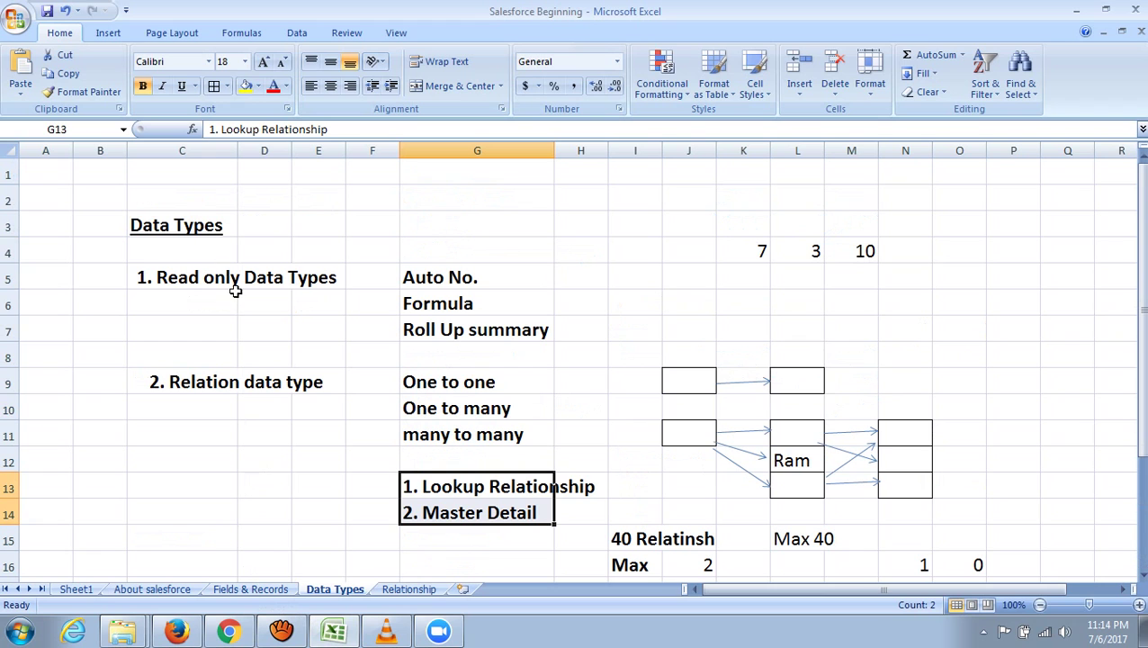
click(229, 631)
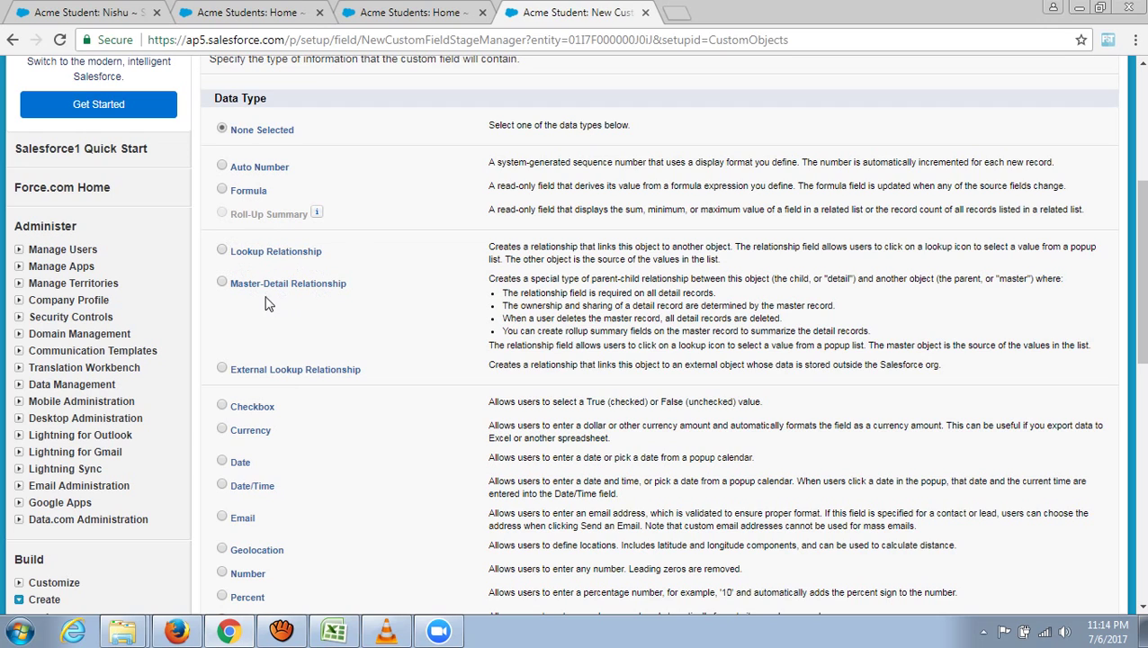
- Scroll the Salesforce data type options down to URL and back, then return to Excel
scroll(349, 308, down, 4)
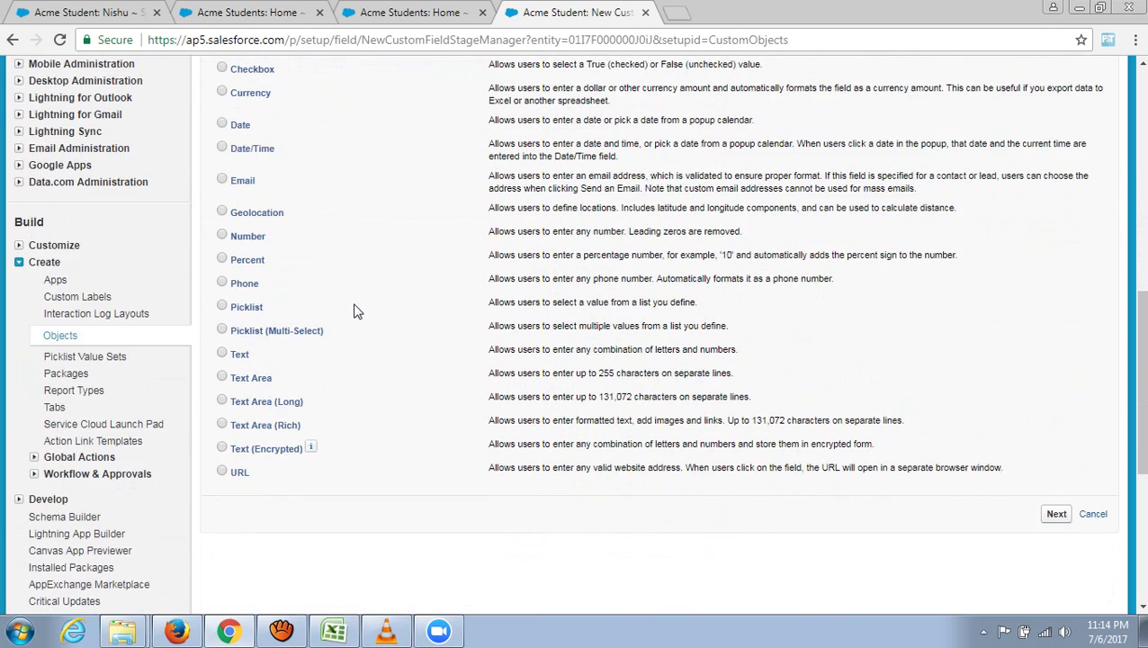
scroll(353, 311, up, 1)
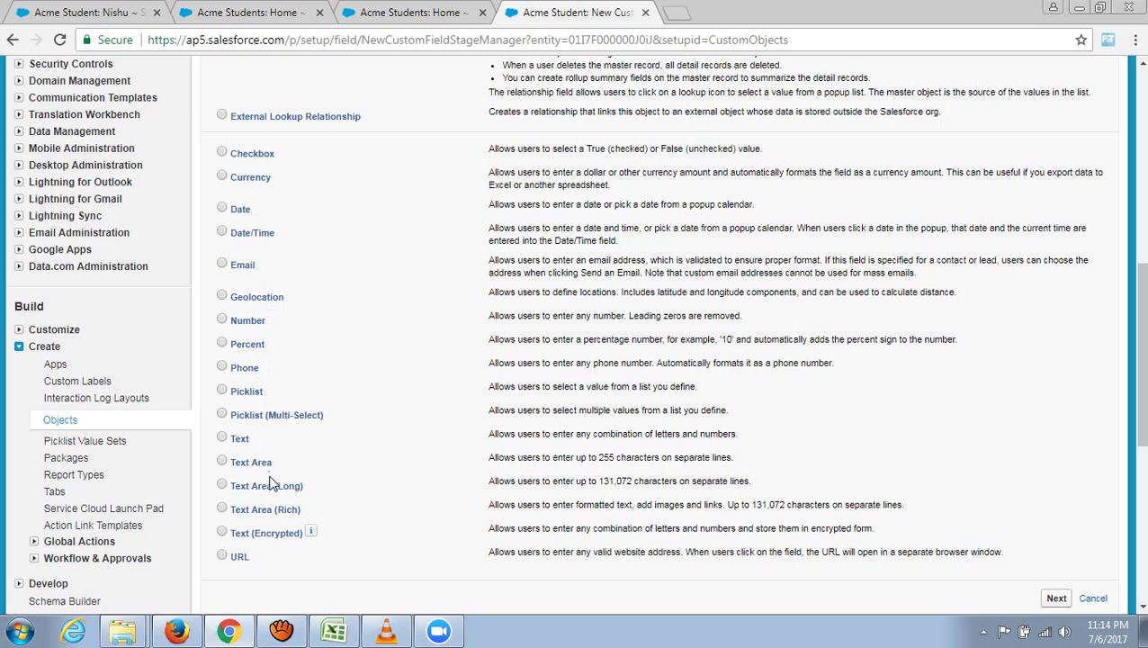
scroll(360, 383, up, 3)
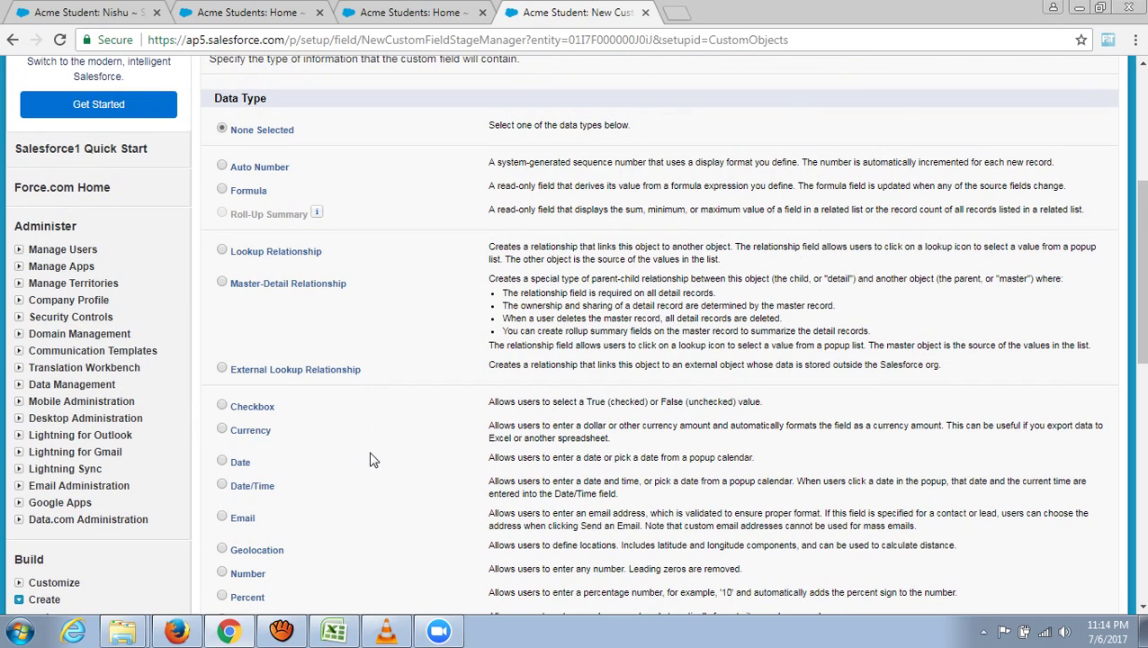
scroll(373, 460, down, 1)
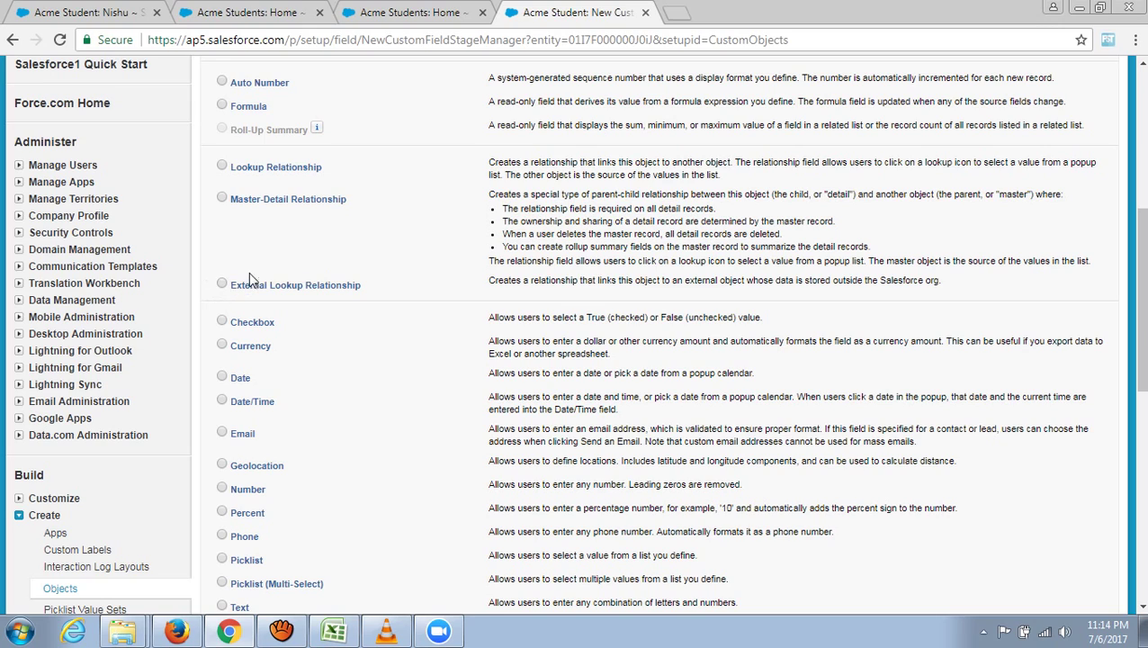
scroll(338, 315, up, 1)
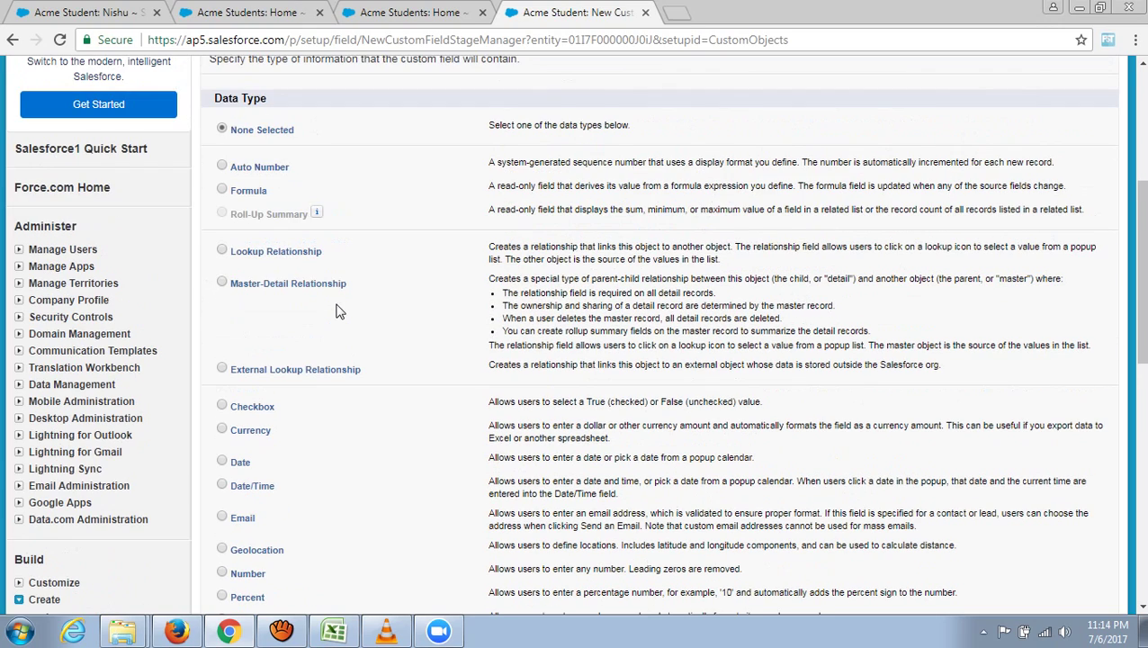
scroll(335, 308, down, 2)
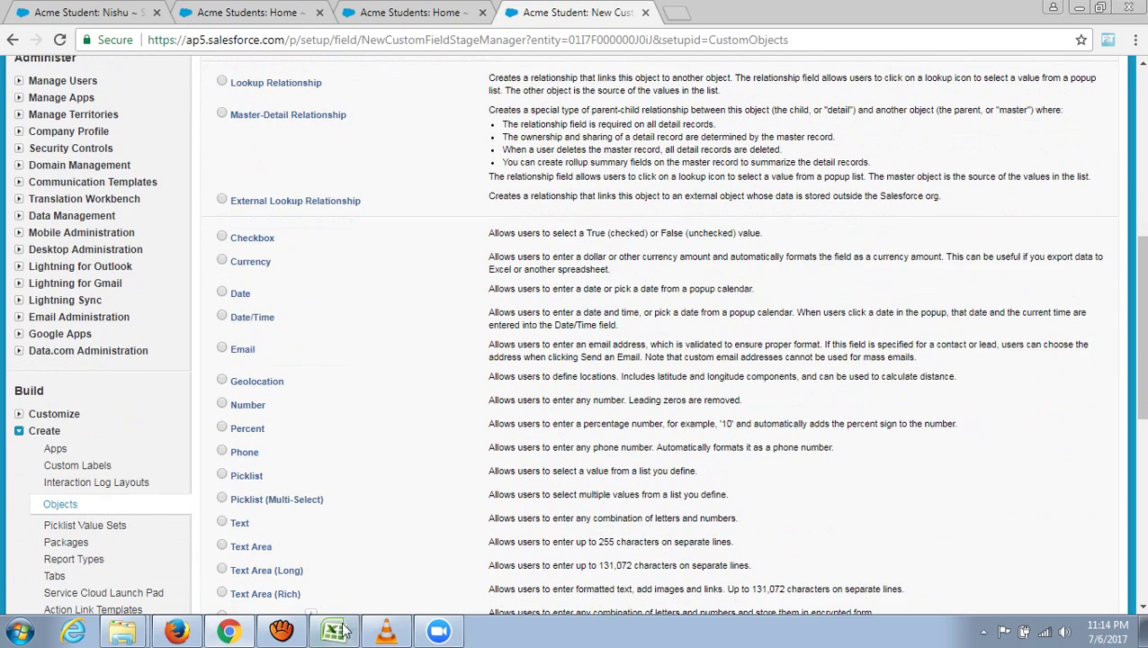
click(343, 626)
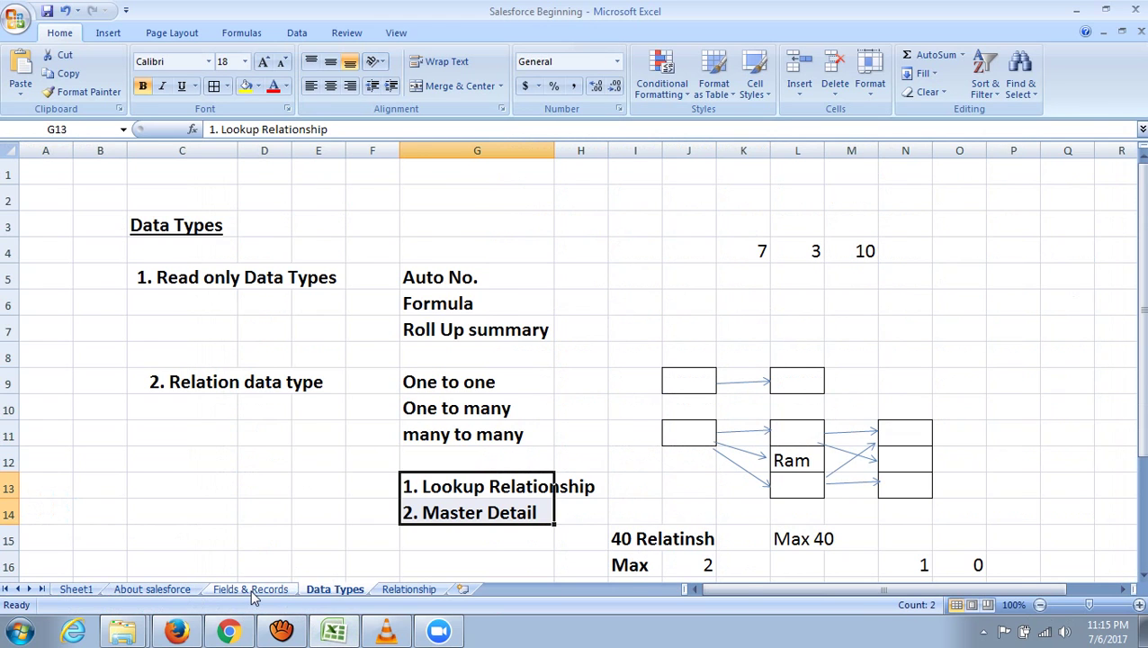
- On the Fields & Records sheet, give the block R19:W29 all borders
click(251, 591)
scroll(288, 500, down, 1)
scroll(292, 506, down, 1)
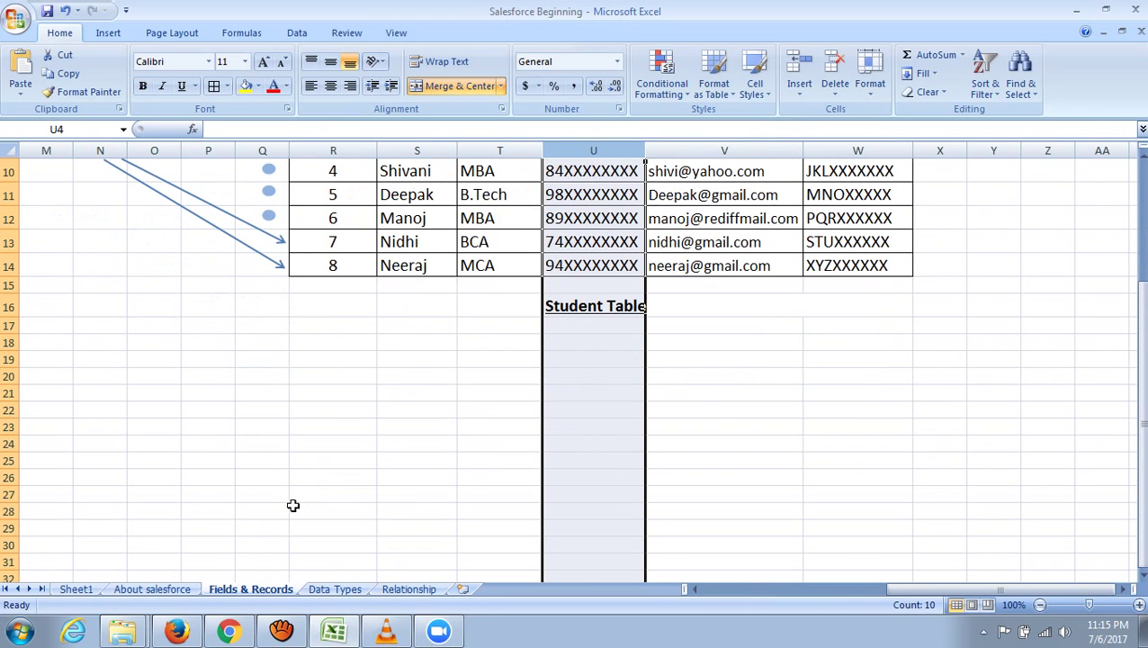
click(364, 441)
drag(336, 364, 855, 524)
click(212, 86)
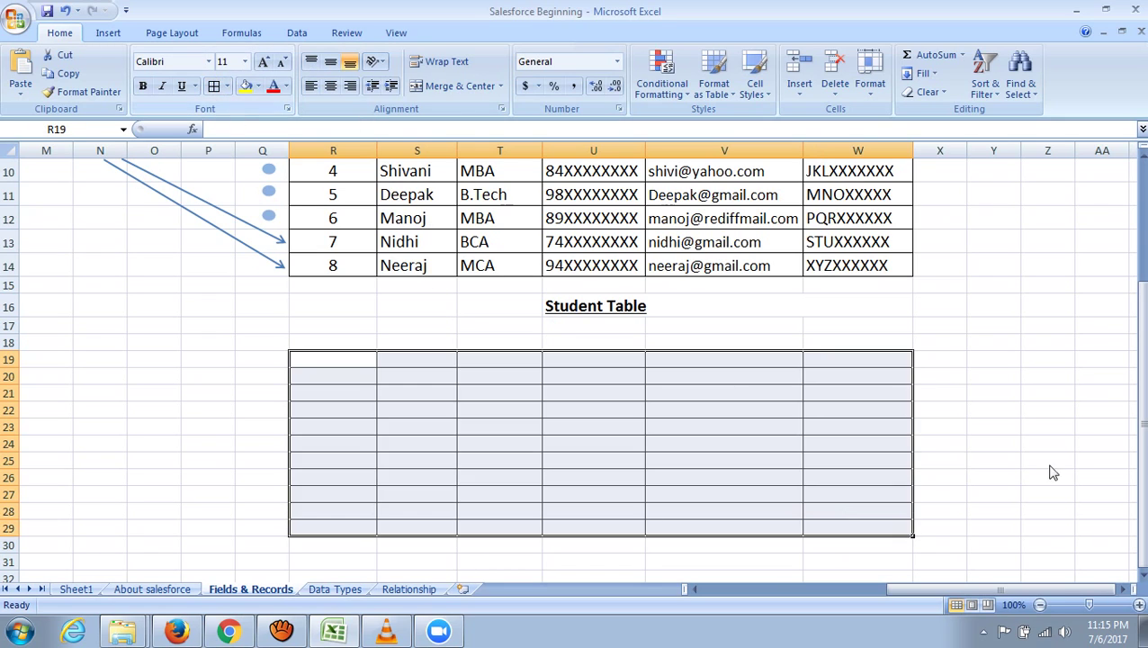
click(1102, 444)
- Enter the table caption 'Student' in cell U31
click(576, 562)
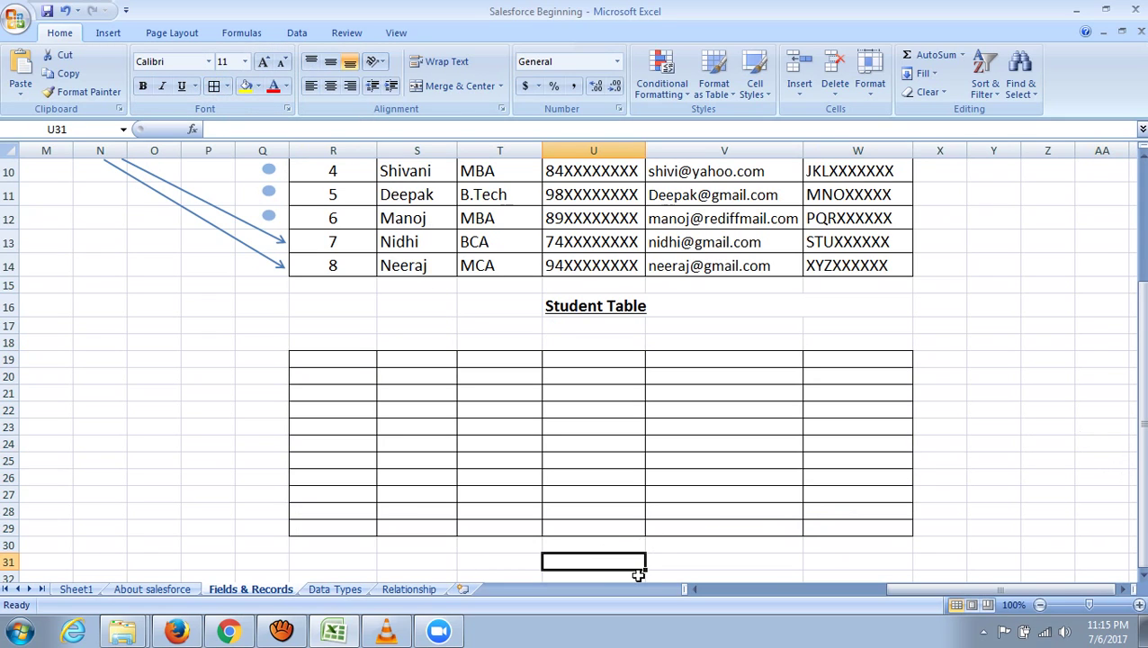
text(Student)
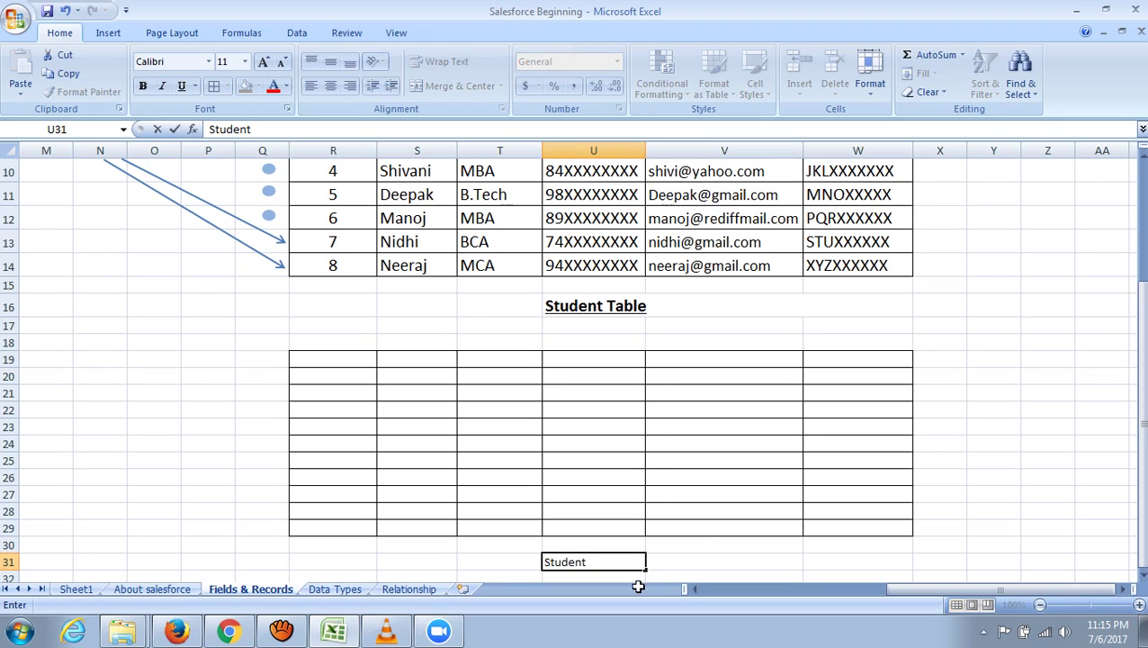
click(707, 544)
- Enter headings S_name, Owner, Last Modified and Created by across R19 to U19
click(341, 359)
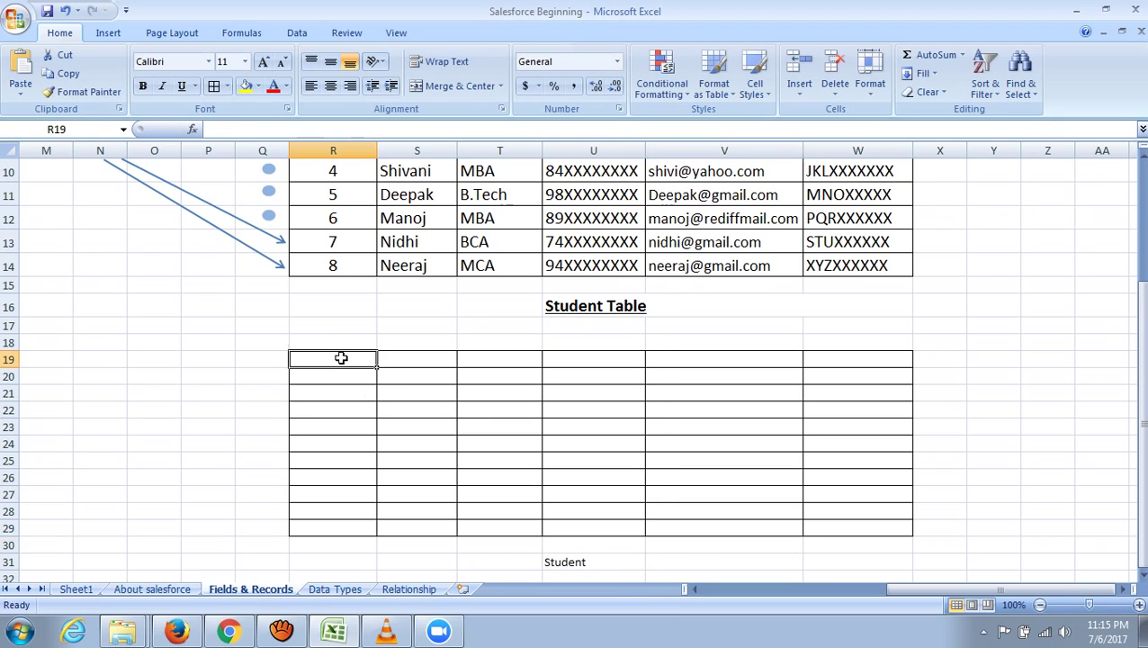
text(S)
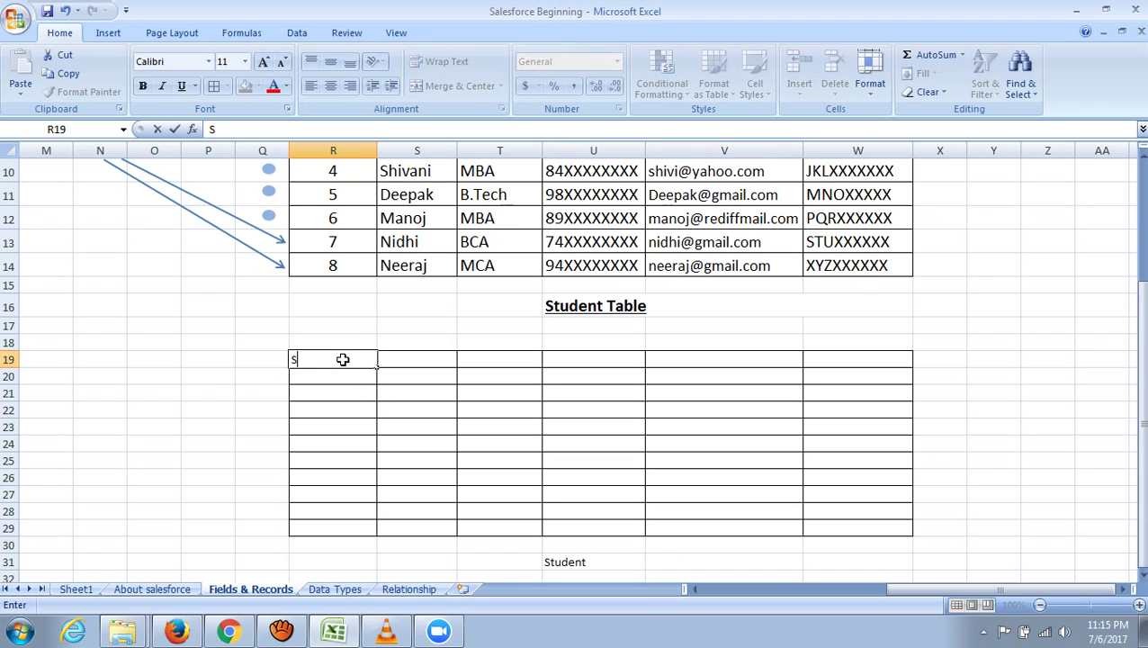
text(_name)
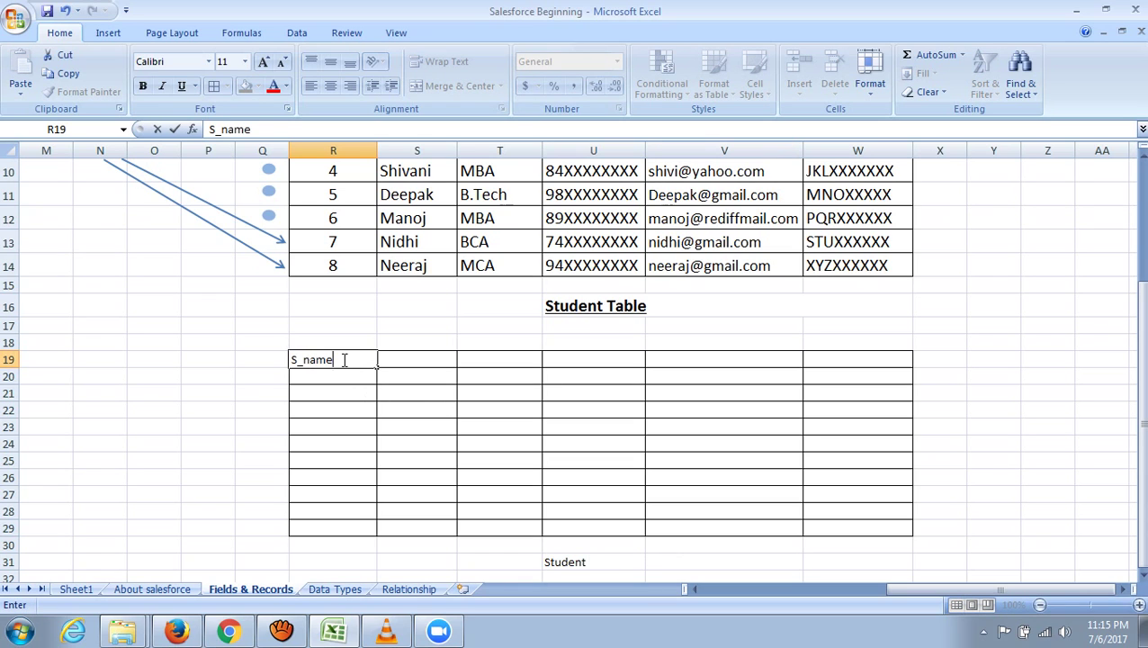
key(Tab)
text(O)
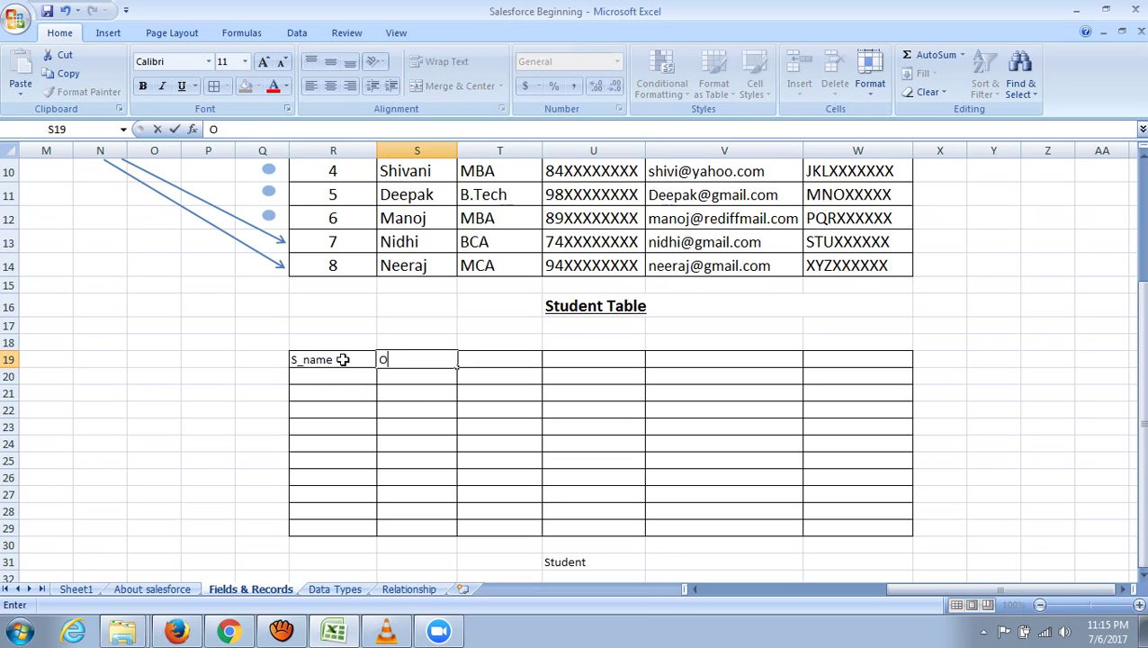
text(wner)
key(Tab)
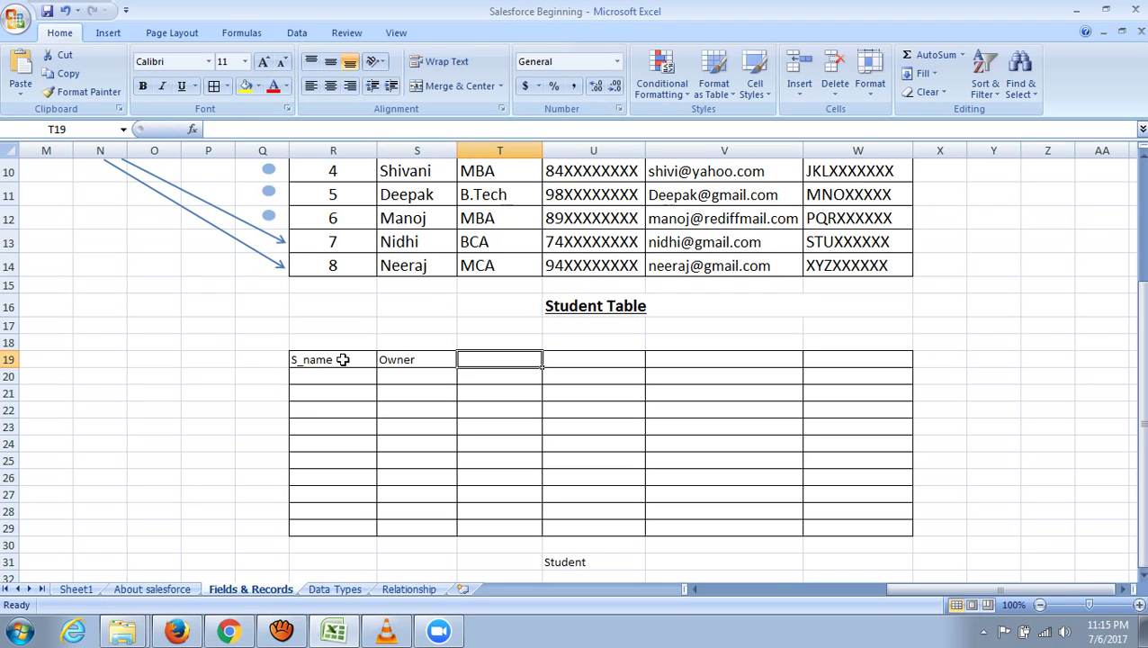
text(Last )
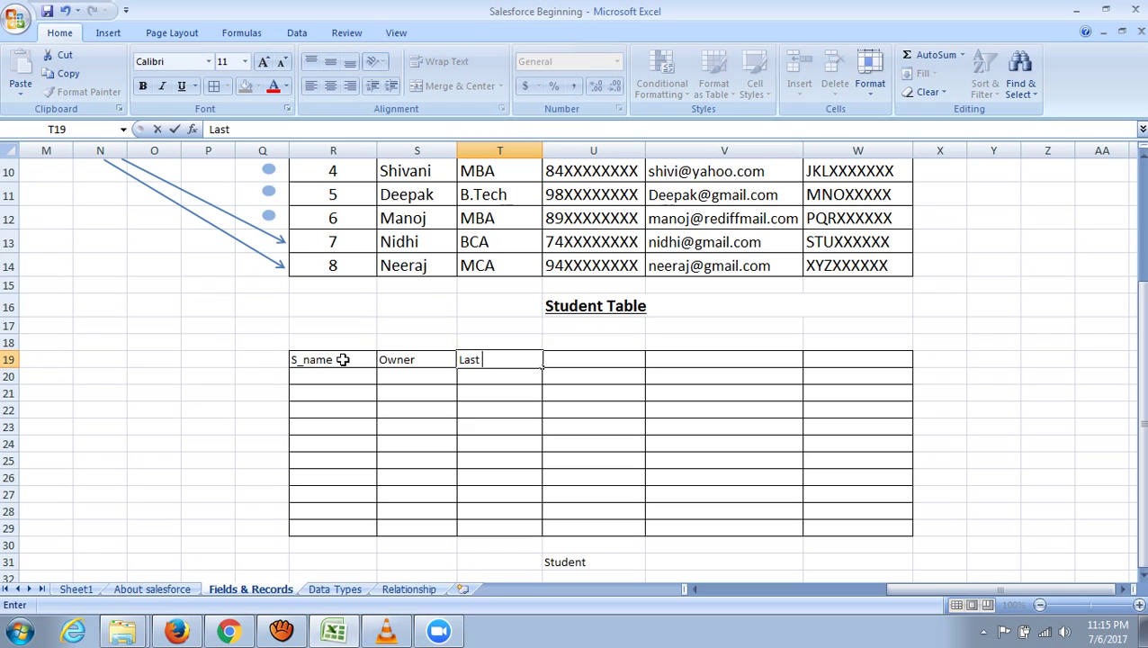
text(Modified)
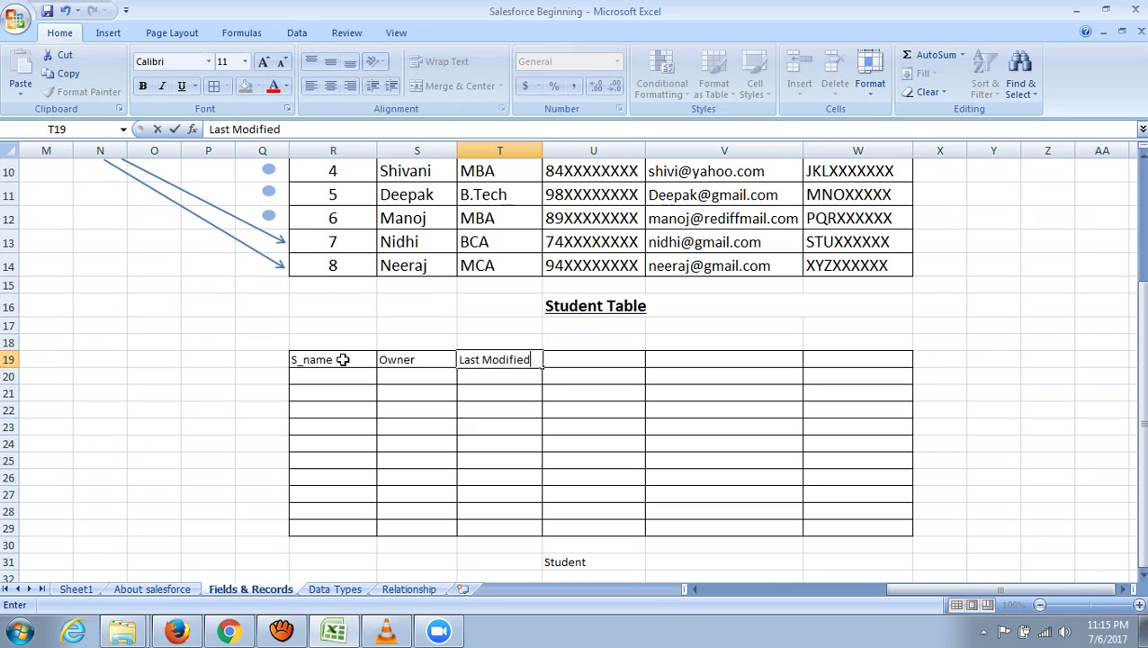
key(Tab)
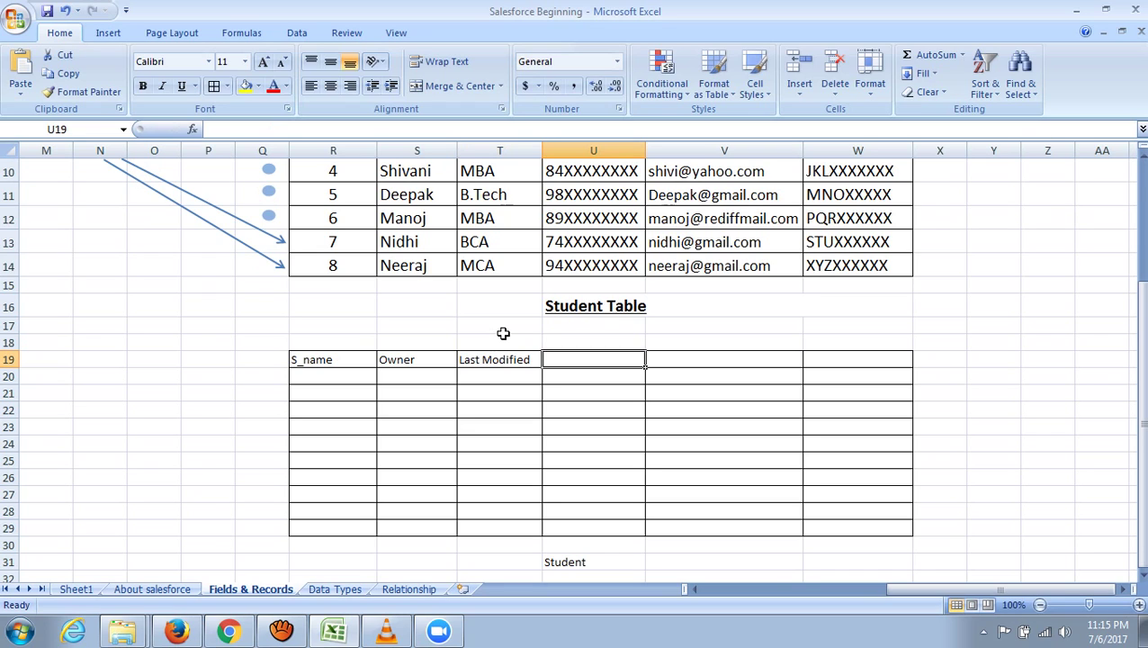
text(Created by)
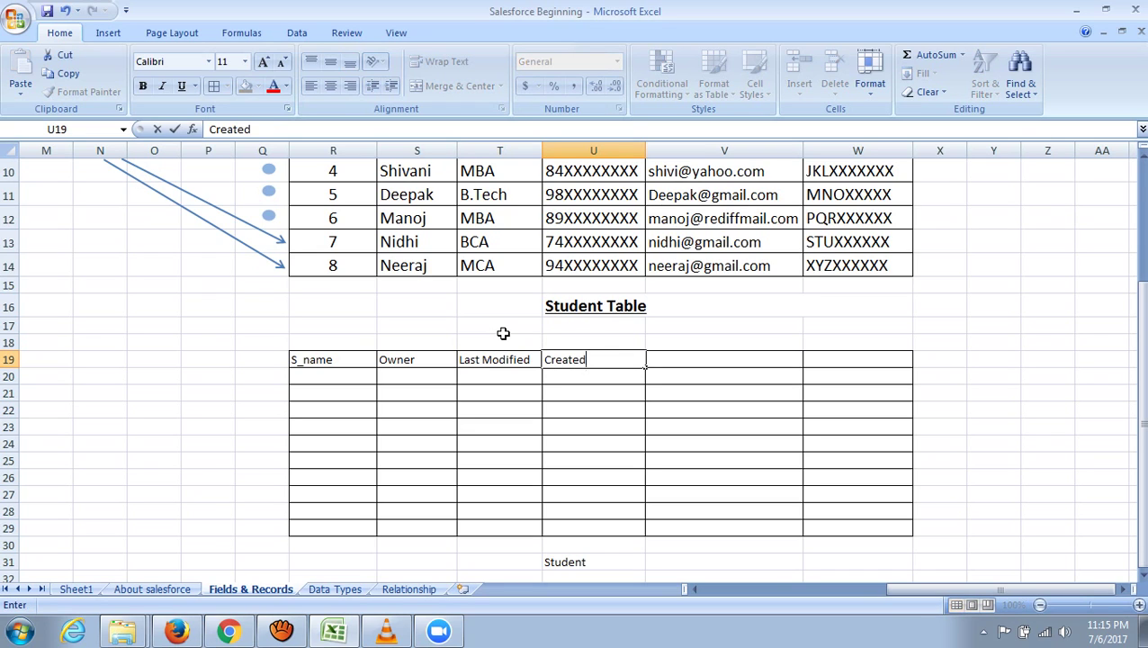
click(984, 372)
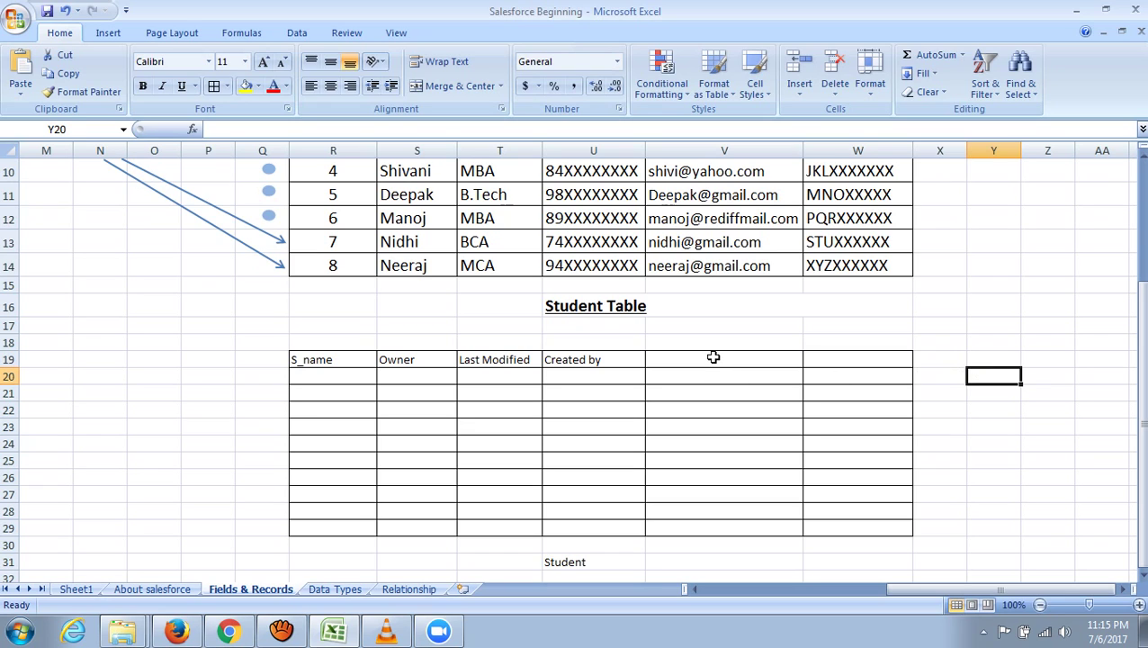
- Add the 'Student Mobile' heading in V19 and select the column cells below it
mouse_move(712, 357)
mouse_down()
mouse_move(720, 435)
mouse_move(720, 366)
mouse_up()
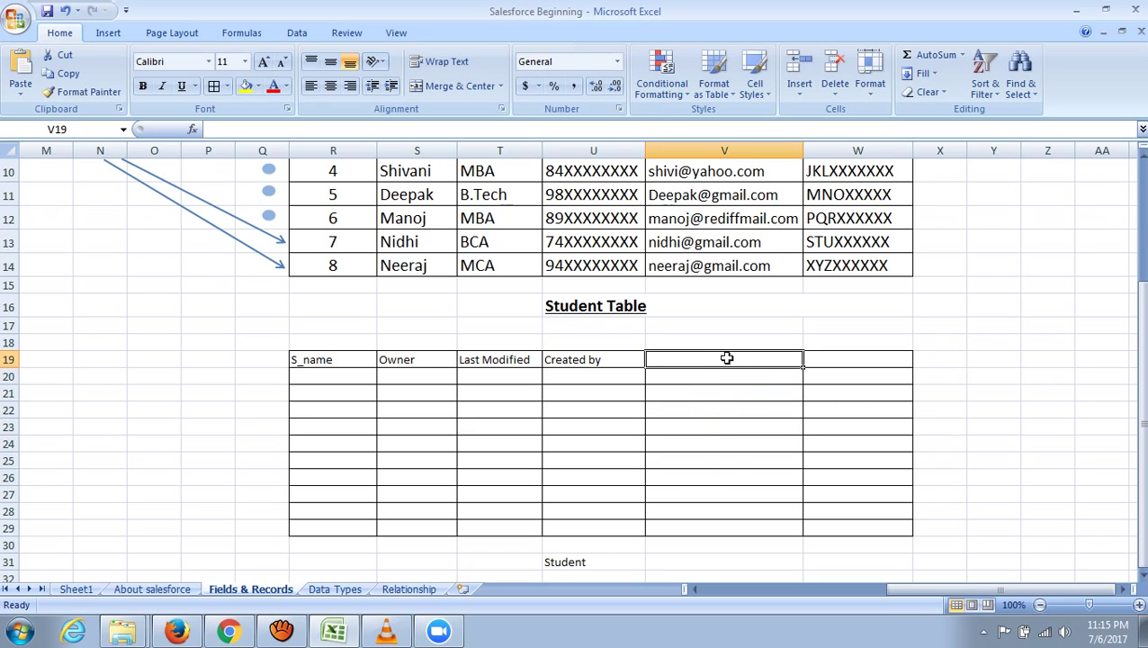
text(S)
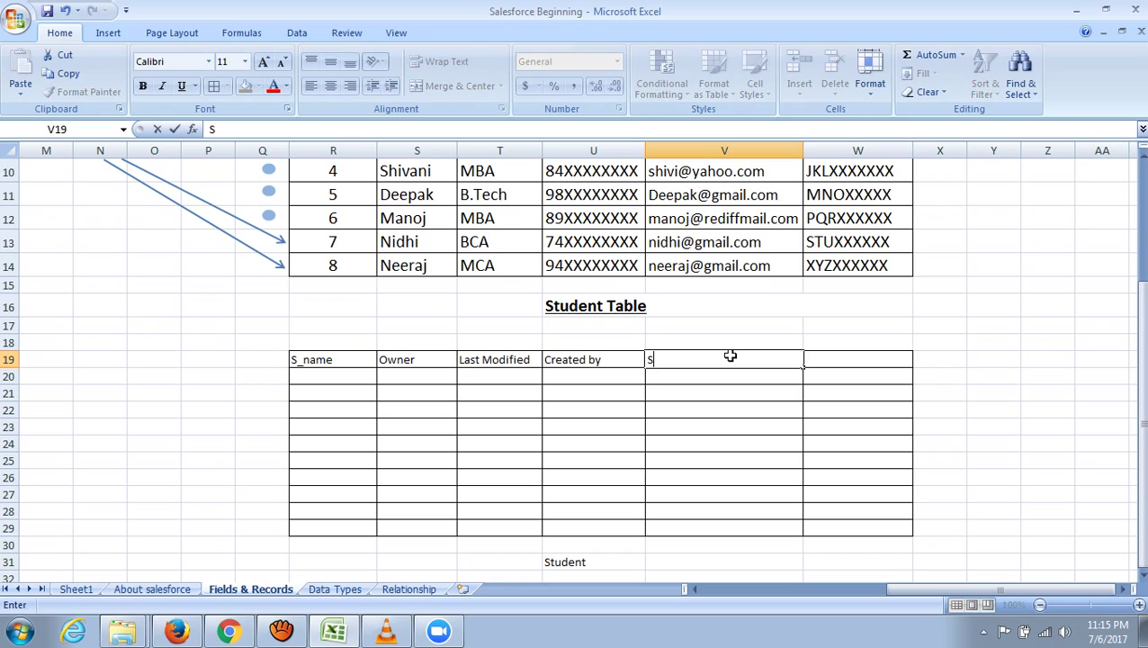
text(tudent Mobile)
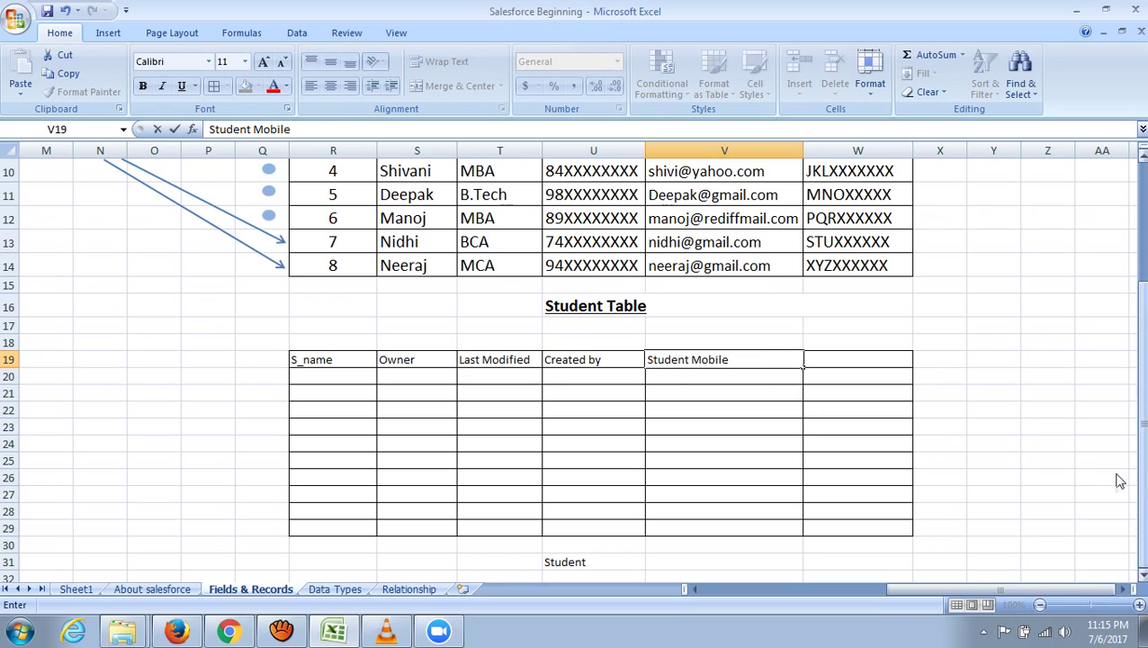
click(1046, 378)
drag(711, 359, 730, 528)
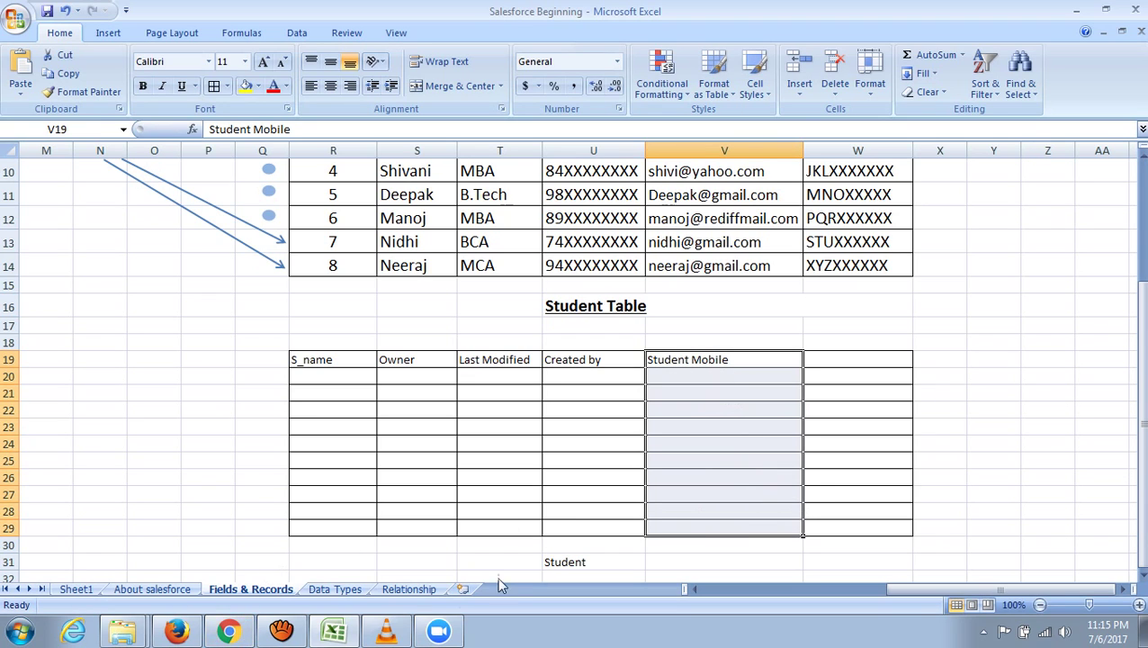
click(231, 630)
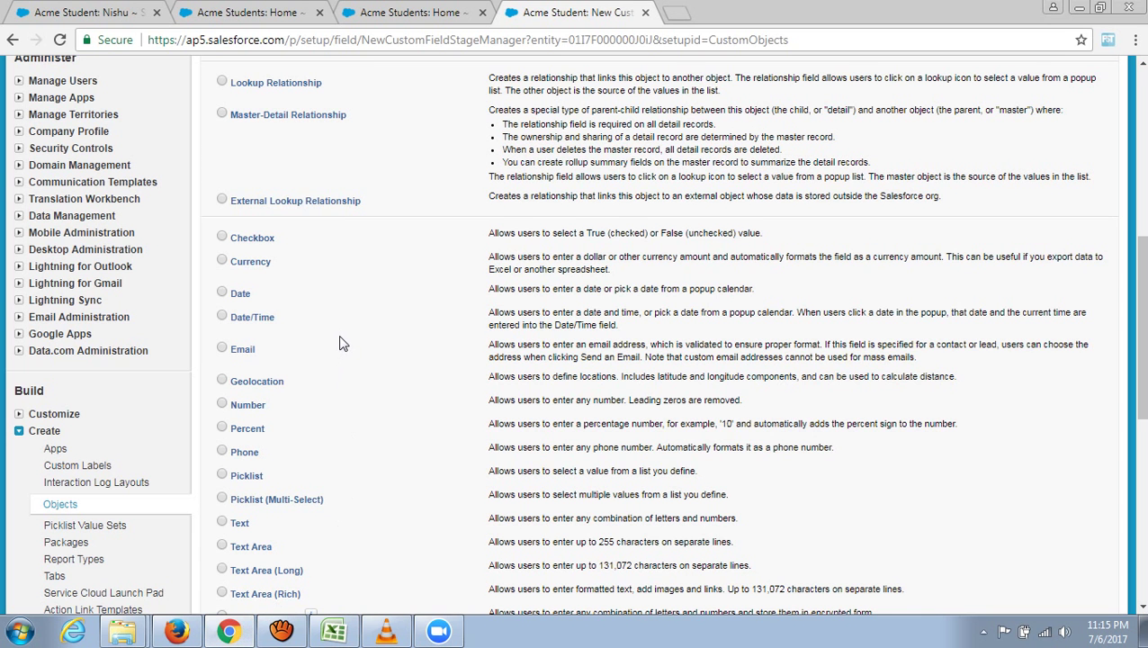
- Make the new Acme Student field a Phone type and enter the label 'Student Mobile'
scroll(342, 348, down, 1)
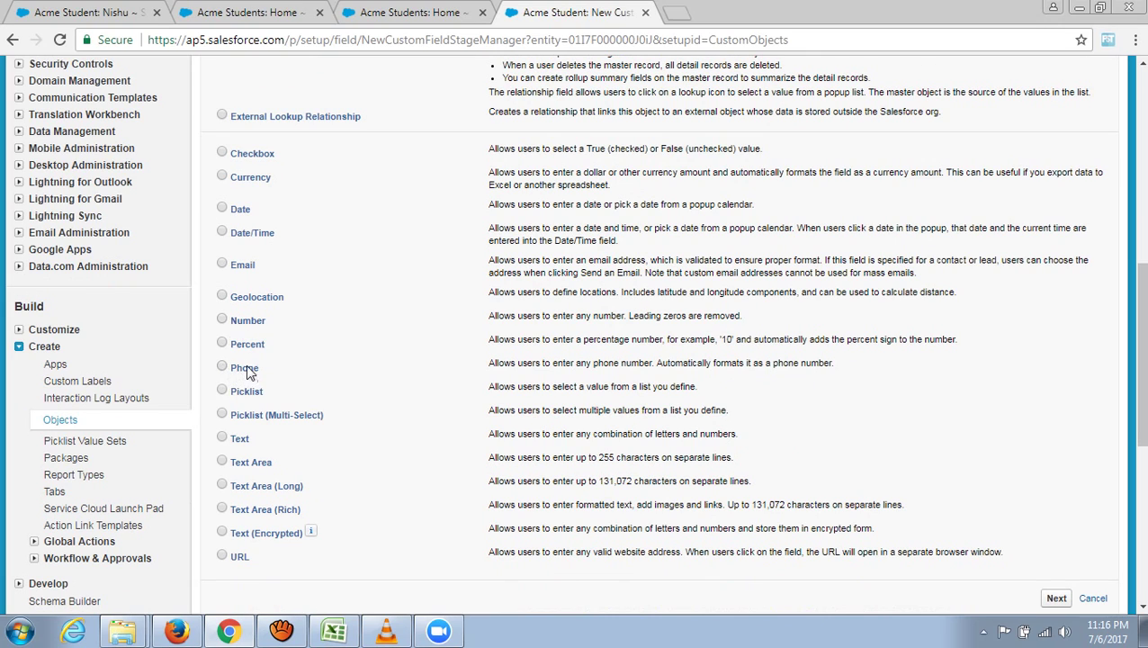
click(223, 370)
scroll(378, 400, down, 2)
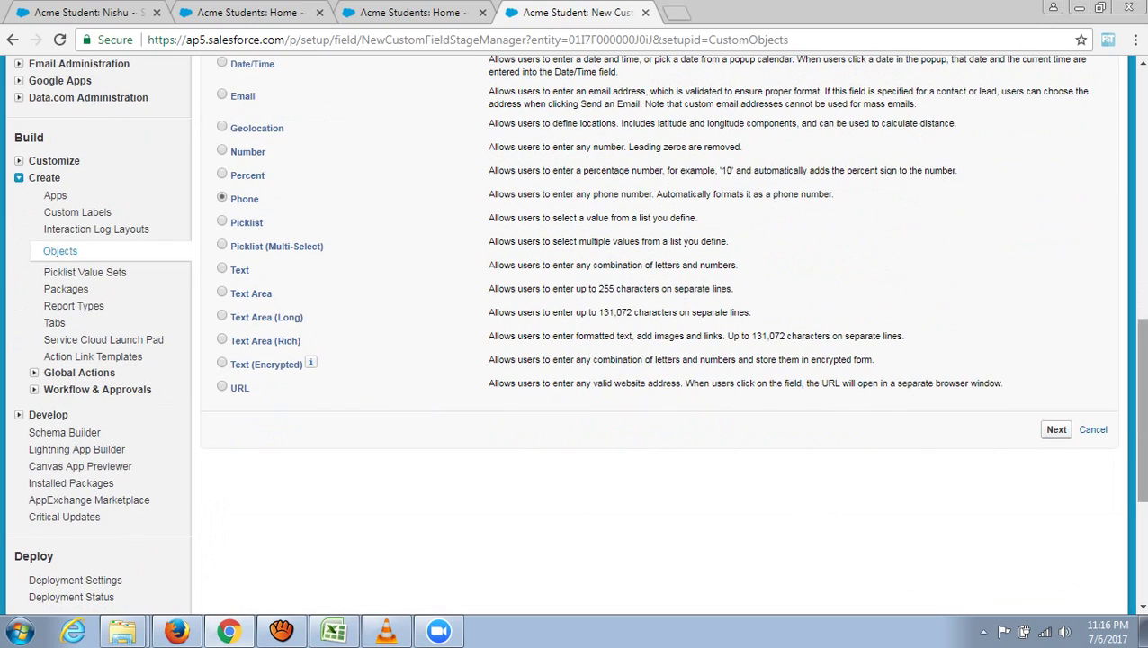
click(1055, 431)
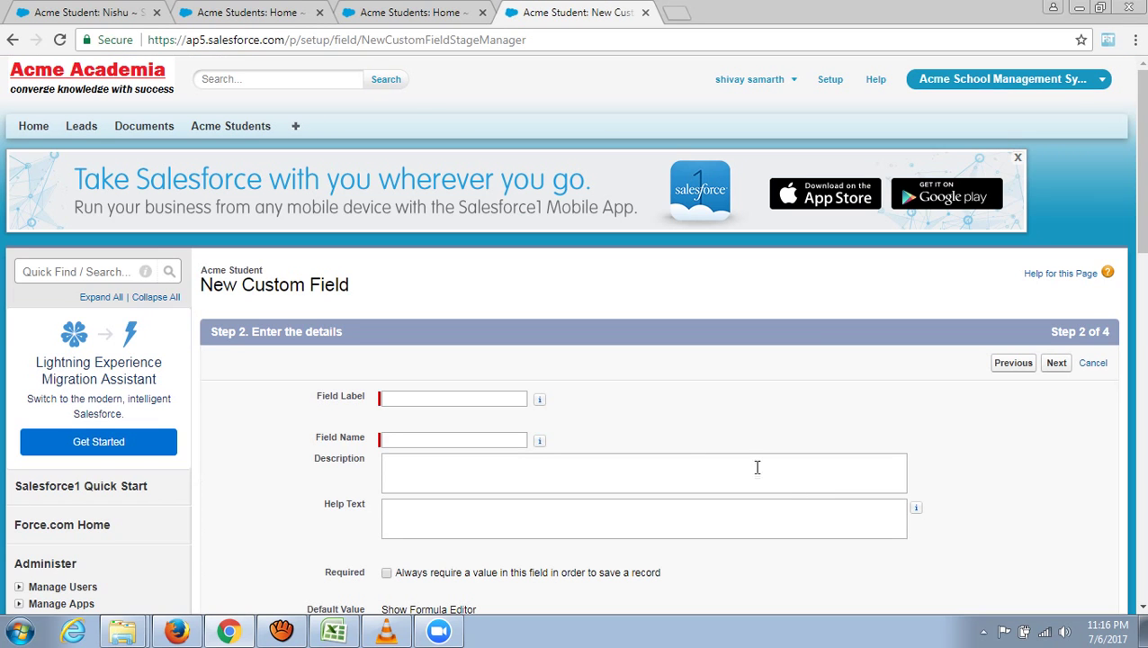
click(499, 401)
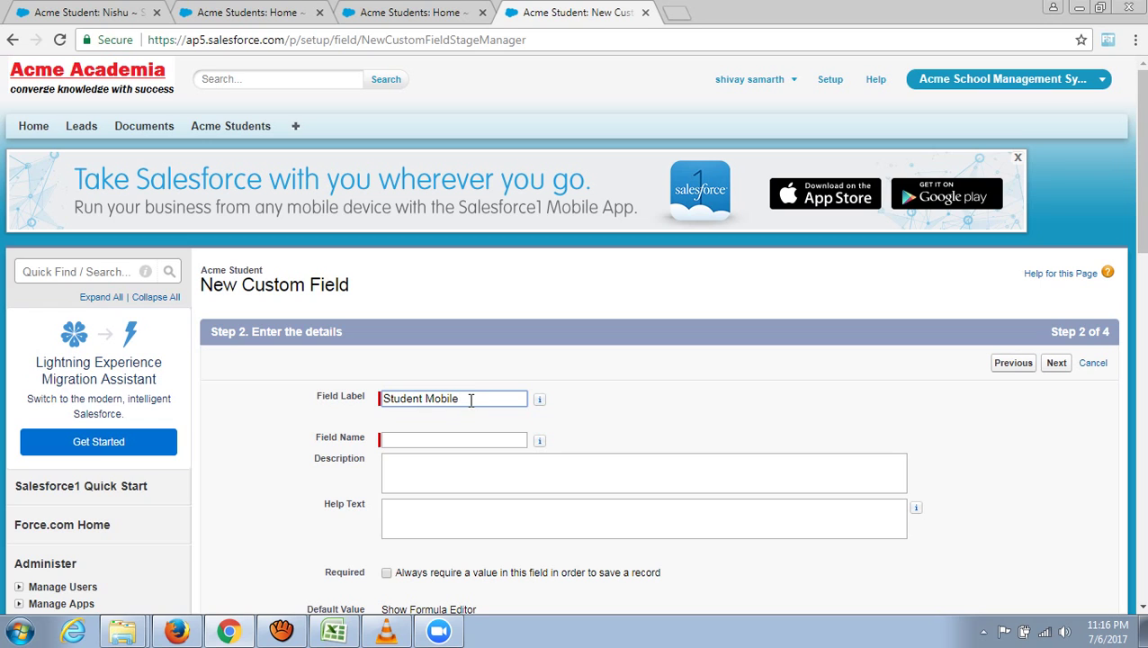
- Check the Student Mobile label against the V19 heading on the Excel Fields & Records sheet
drag(418, 399, 387, 402)
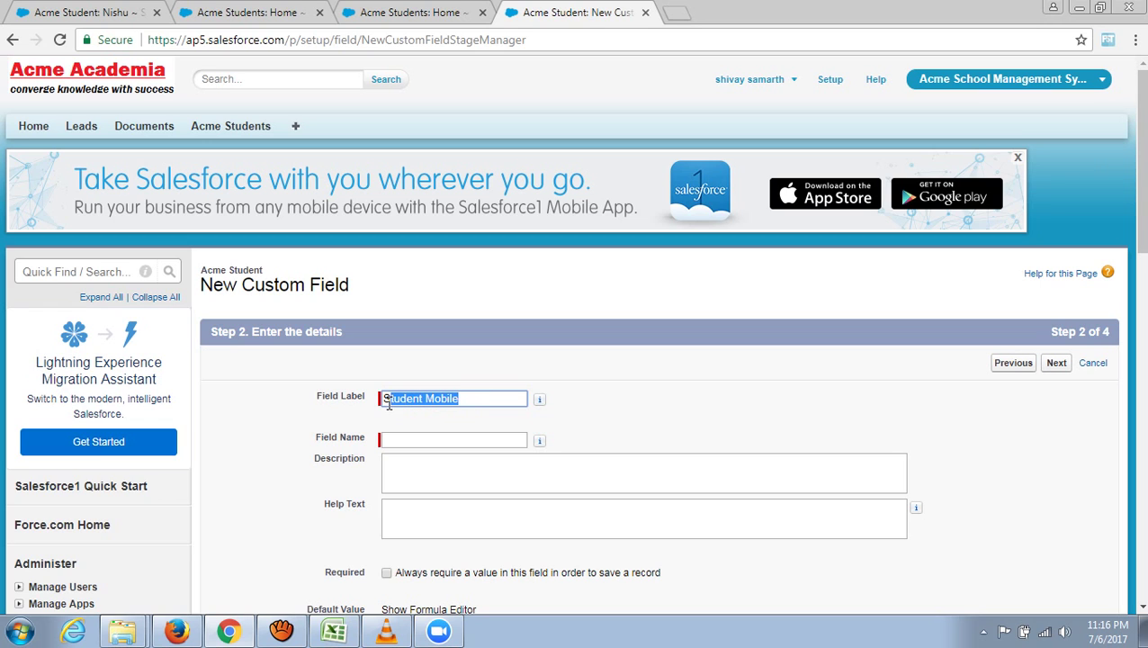
click(334, 631)
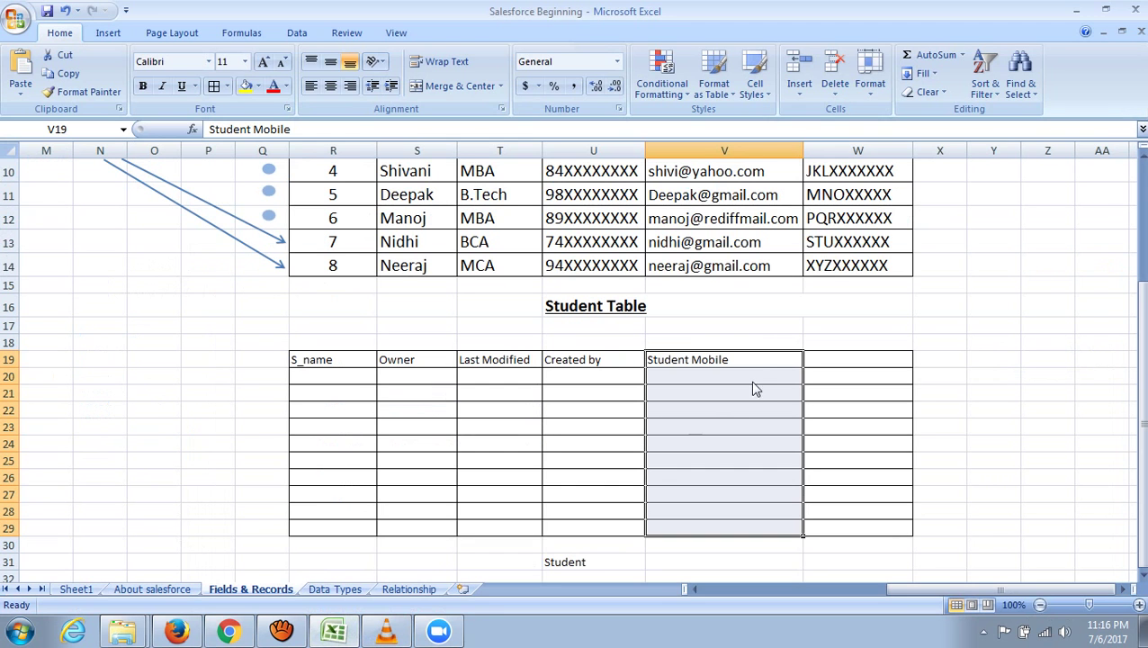
click(729, 360)
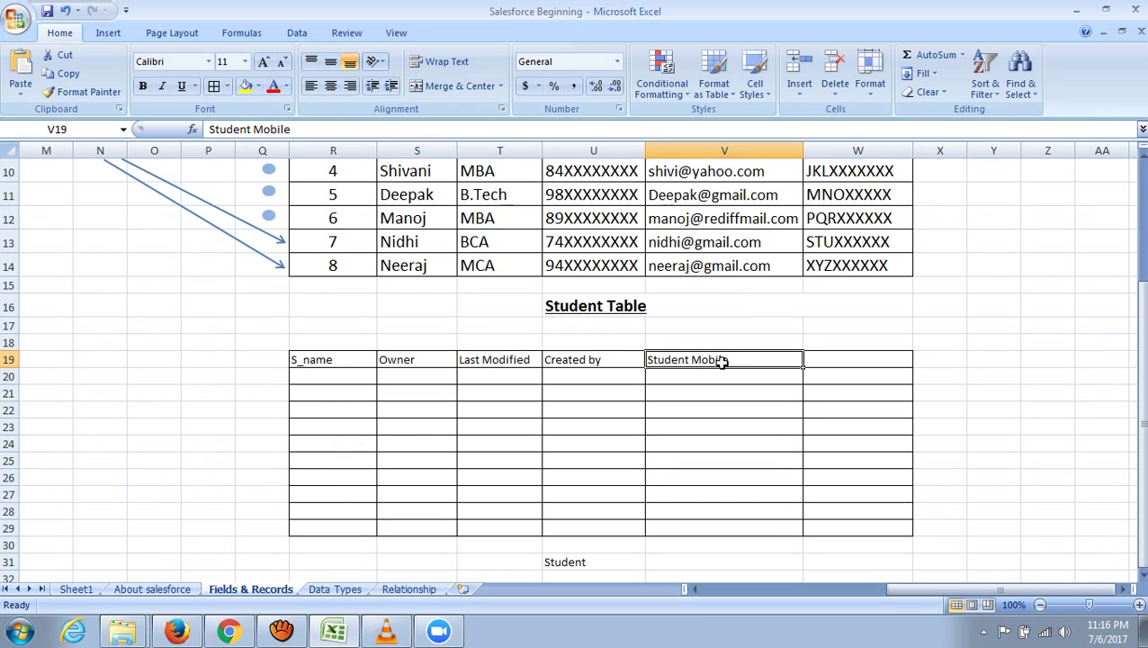
scroll(691, 360, up, 3)
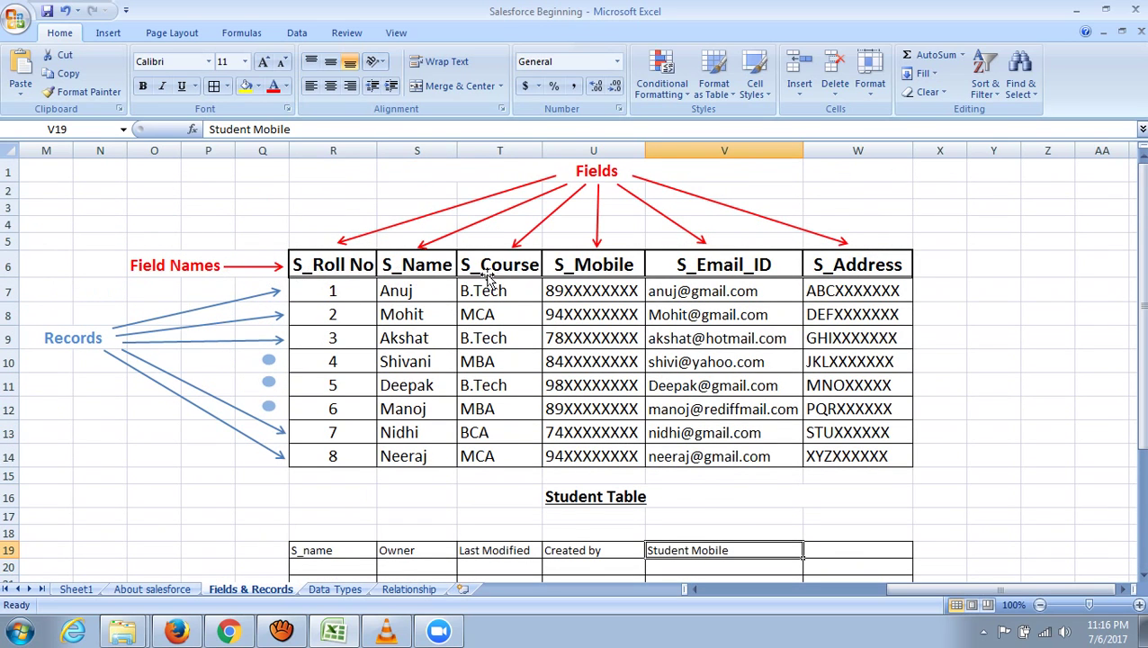
scroll(852, 423, down, 3)
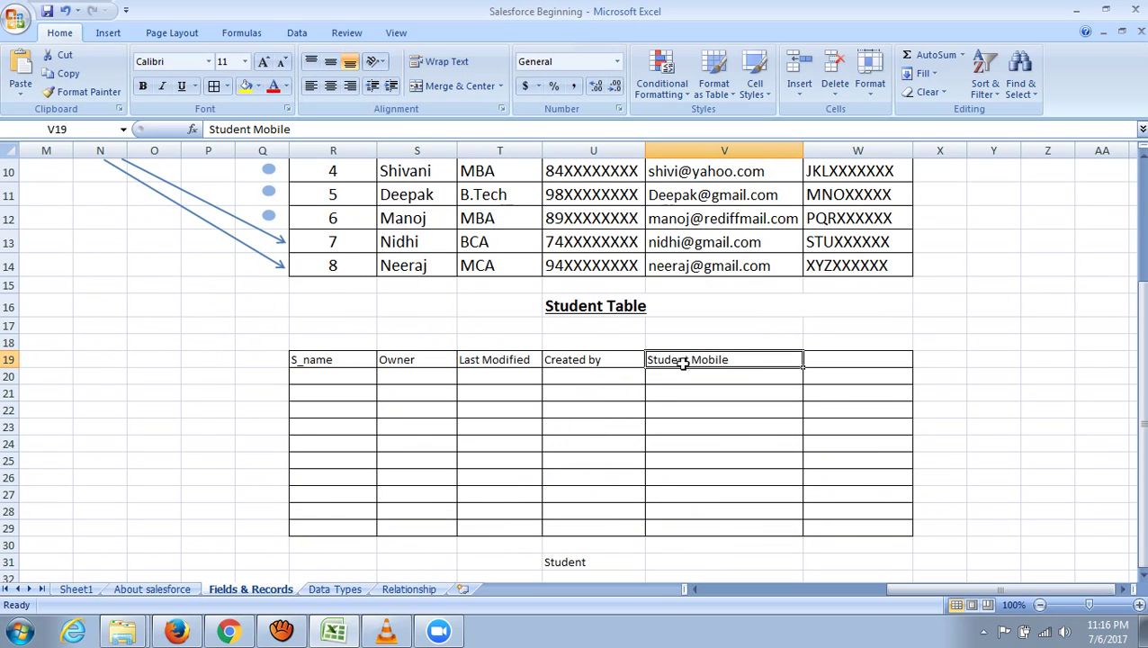
- Finish the Field Label so the field name fills in as Student_Mobile, leaving Required unticked
click(228, 631)
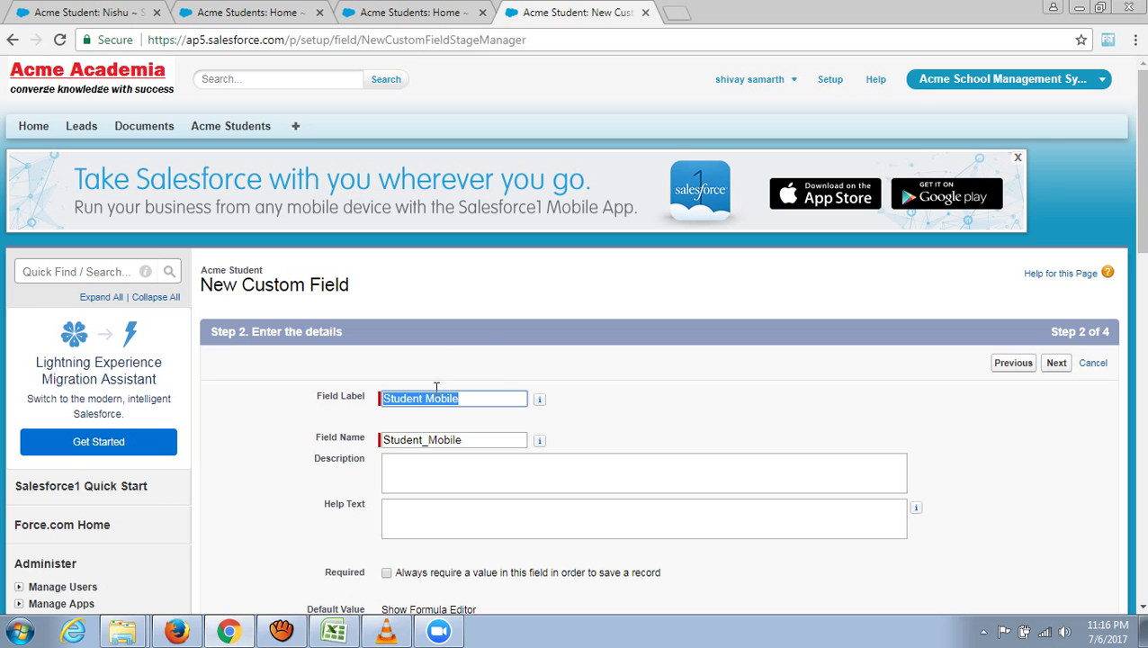
scroll(392, 376, down, 1)
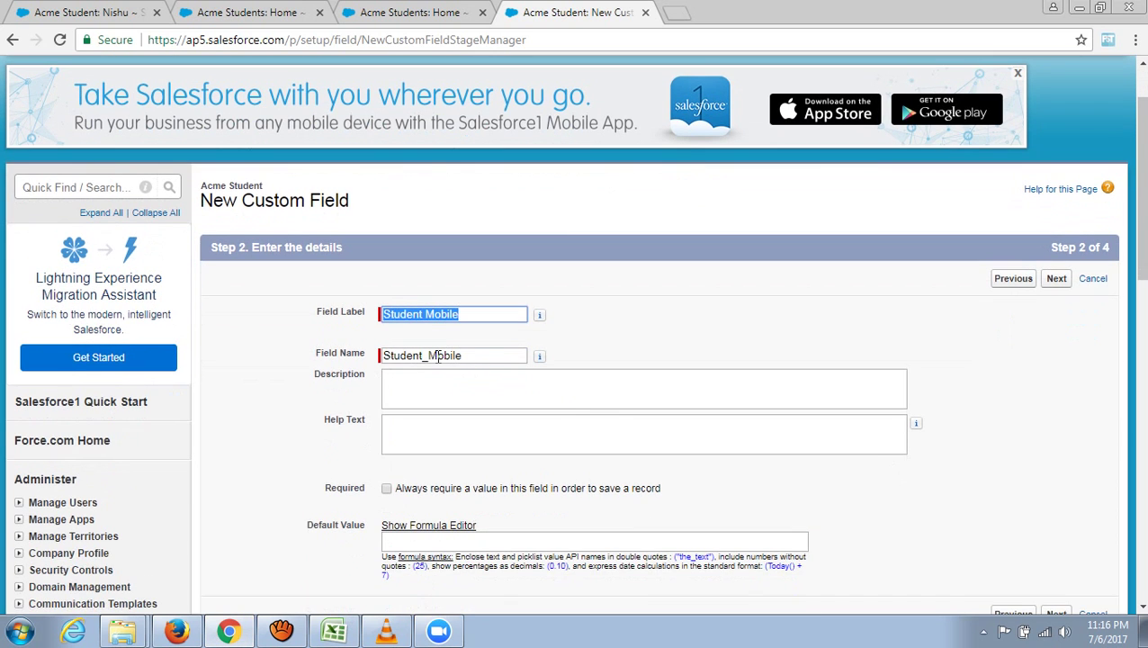
scroll(430, 369, down, 1)
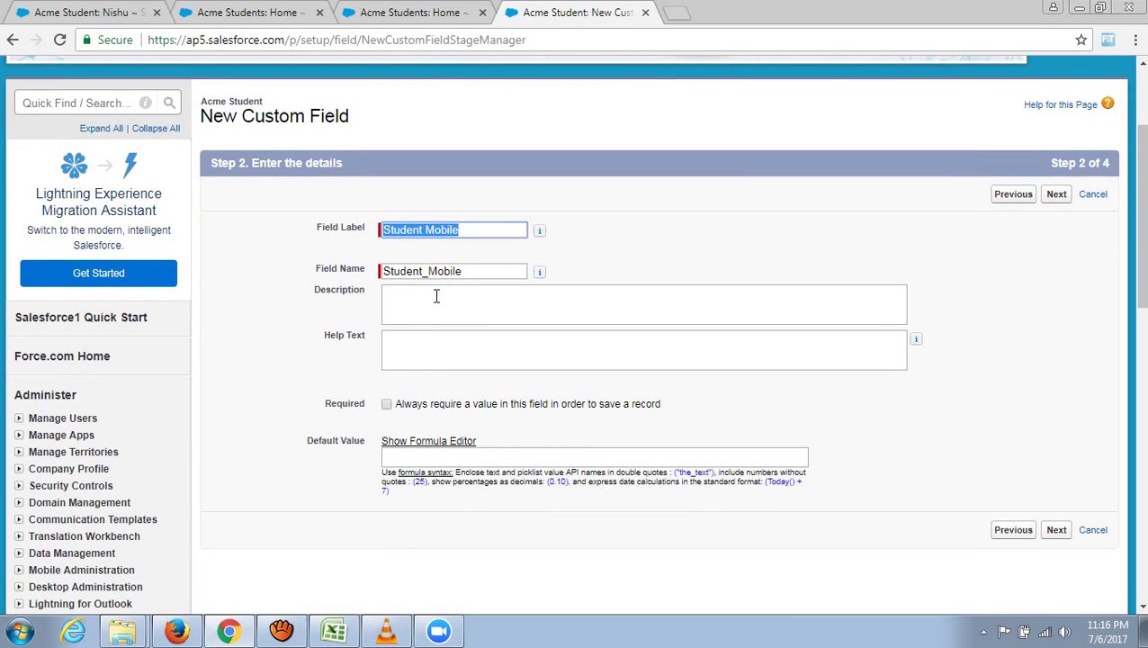
click(710, 415)
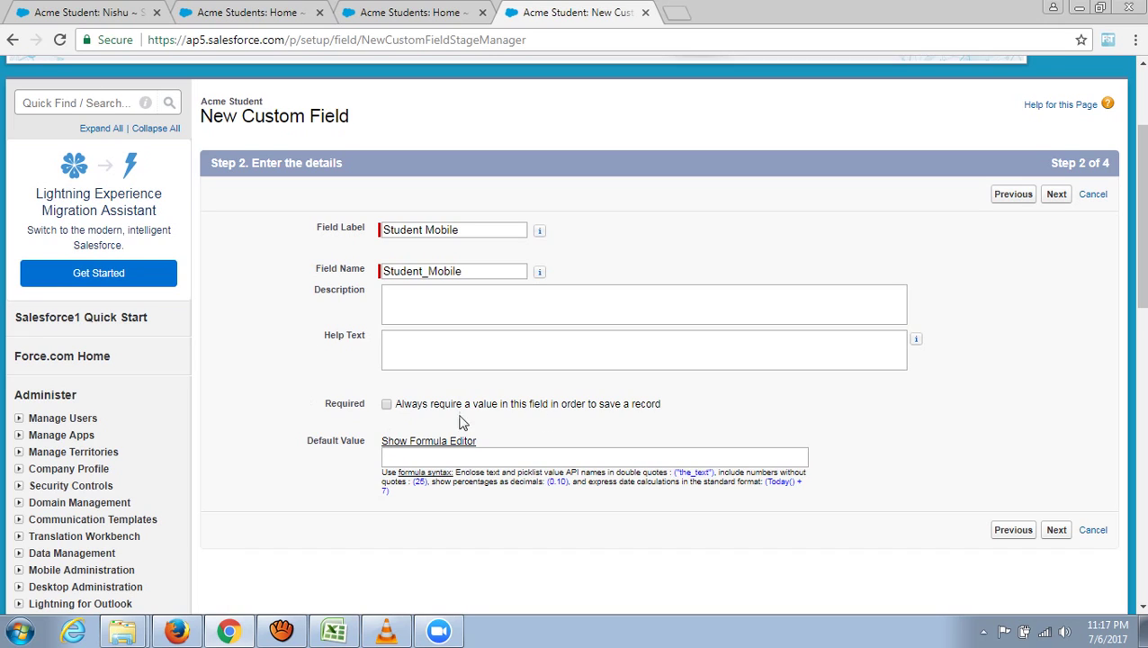
- Make Student Mobile visible to every profile and read-only for Contract Manager
click(1059, 535)
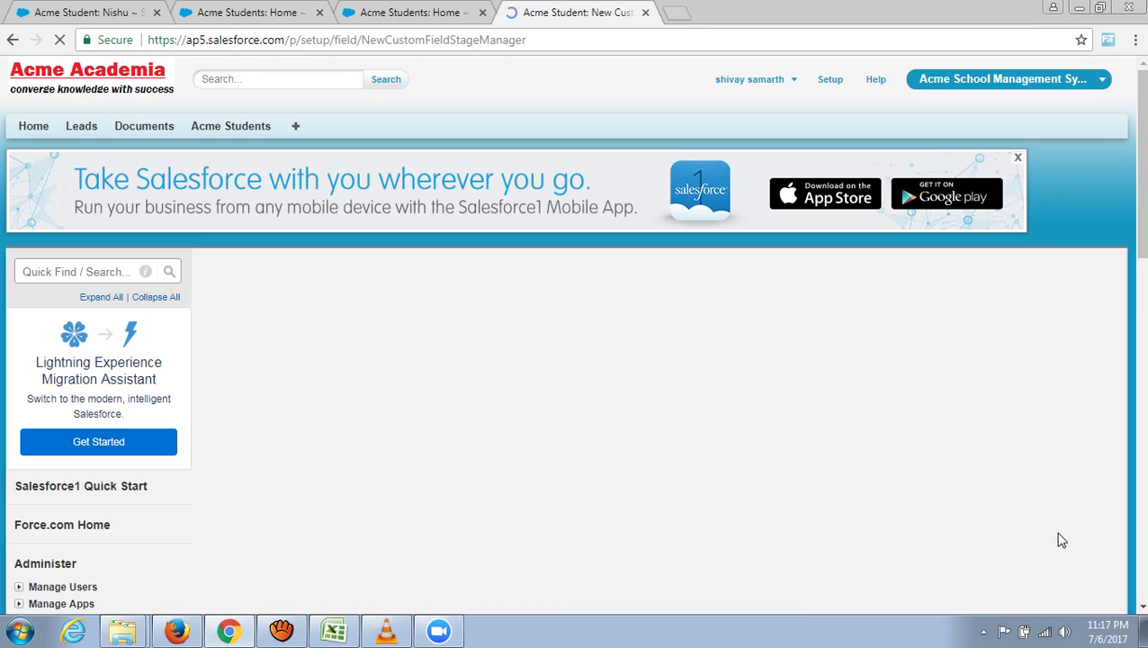
scroll(740, 493, down, 2)
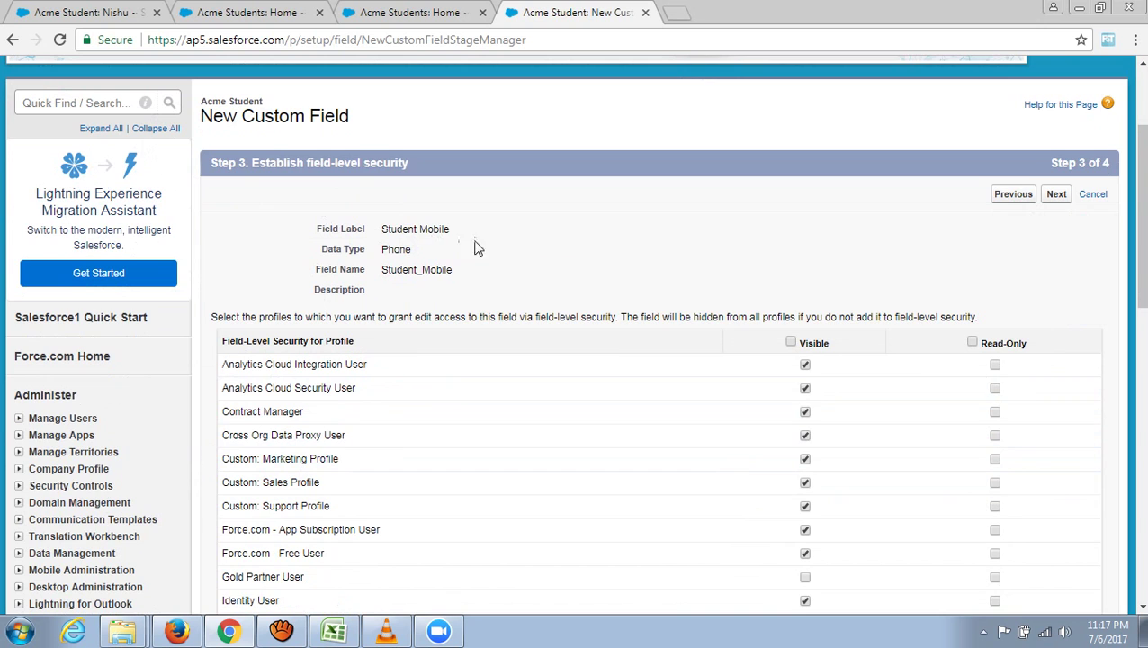
scroll(576, 268, down, 2)
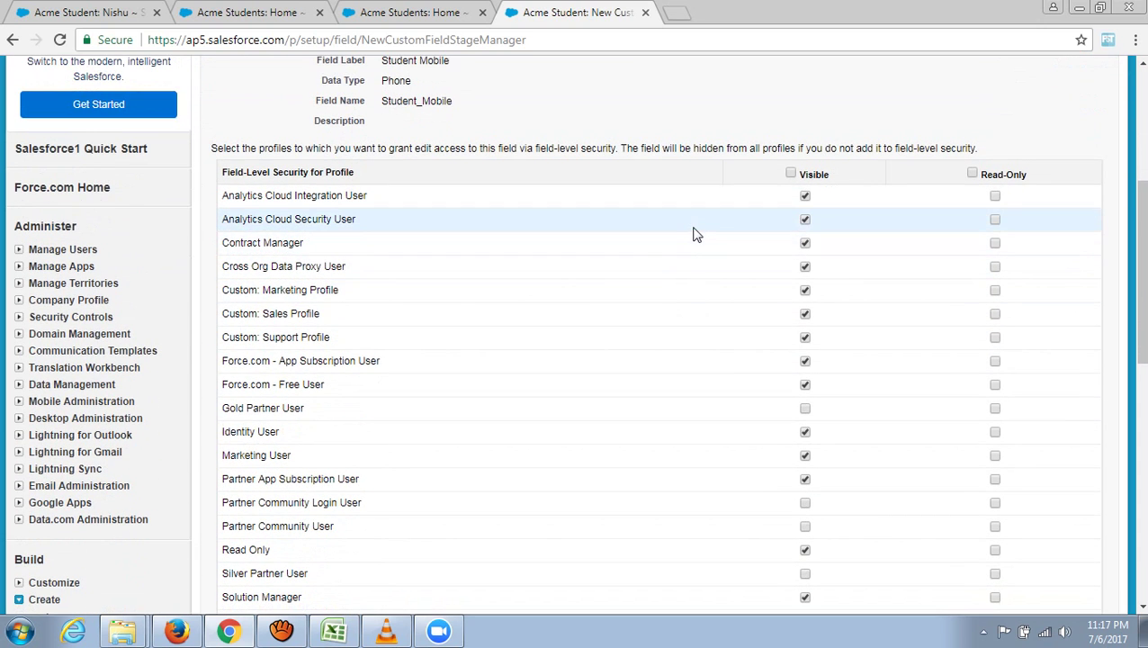
scroll(695, 239, down, 2)
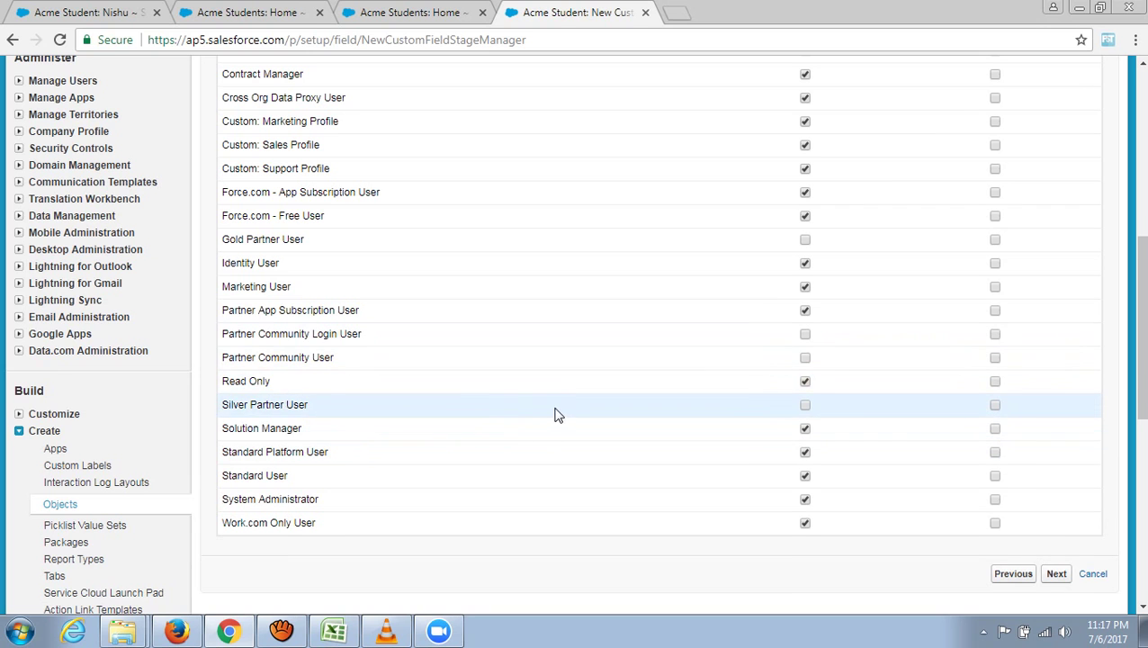
scroll(554, 414, up, 2)
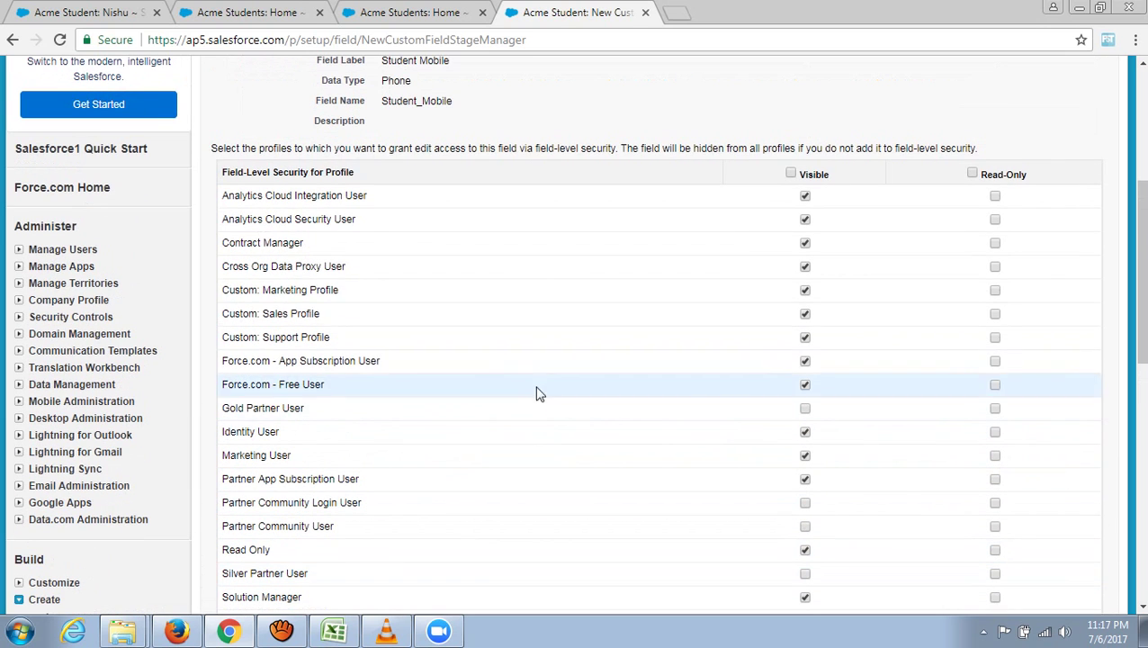
click(790, 174)
scroll(888, 319, down, 2)
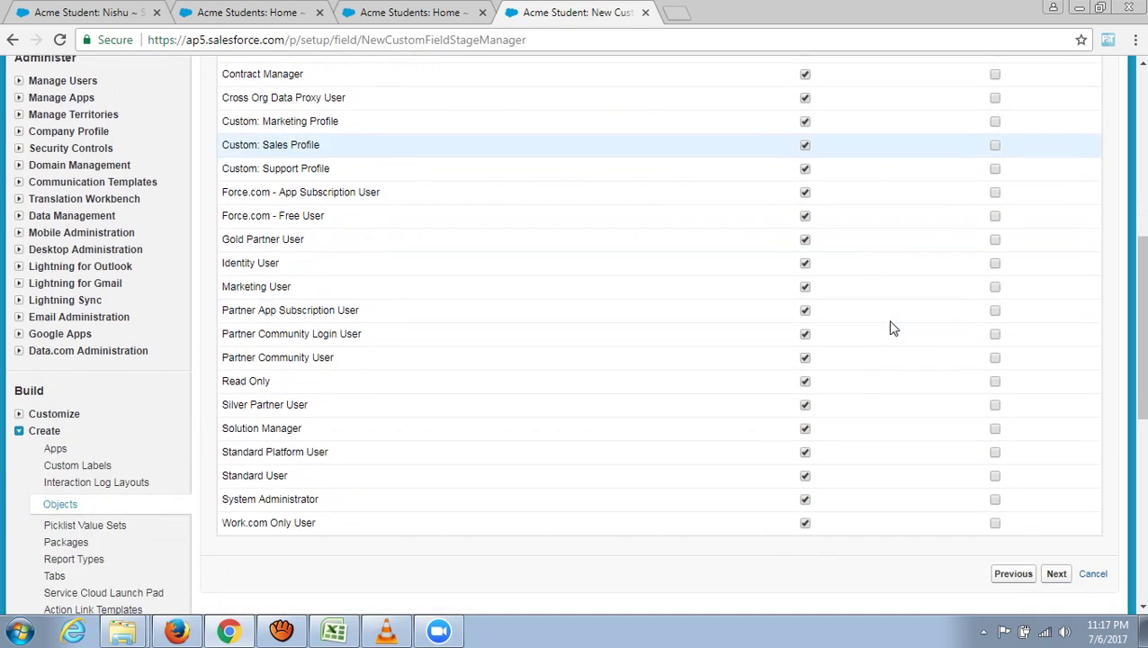
scroll(892, 328, down, 2)
scroll(884, 453, up, 1)
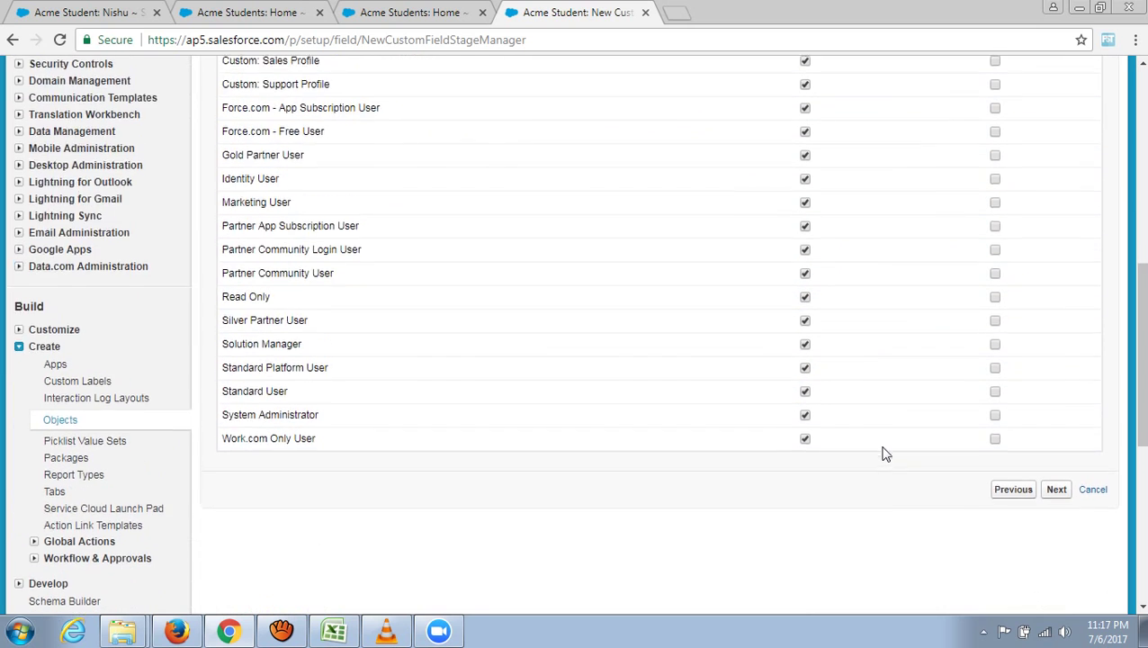
scroll(884, 453, up, 4)
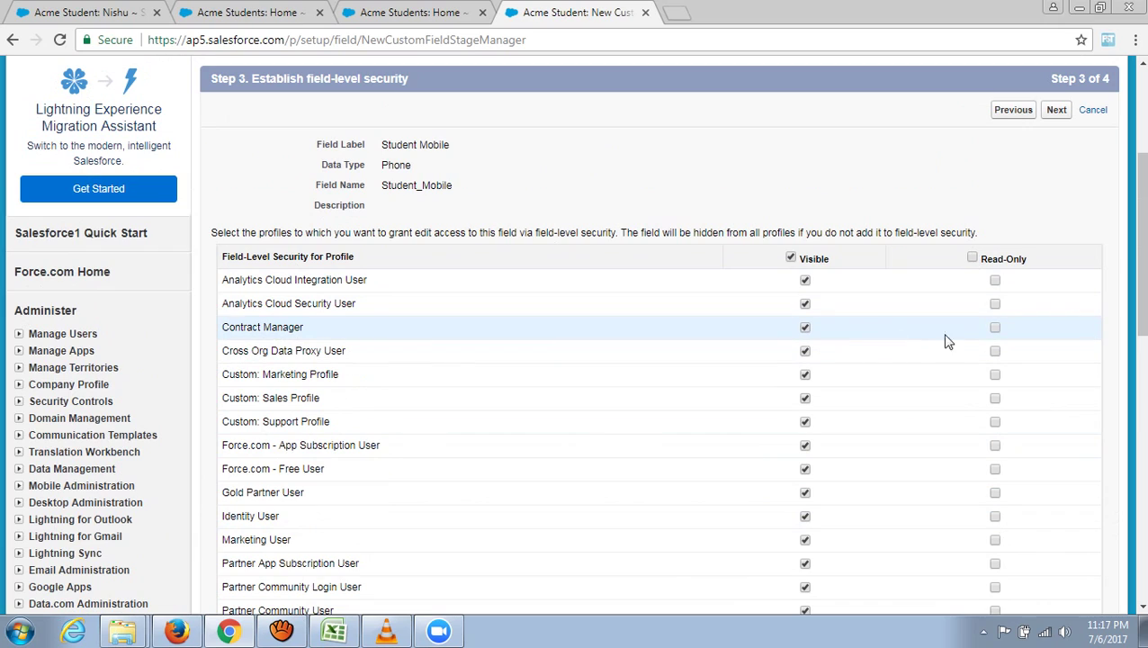
click(995, 328)
scroll(910, 348, down, 8)
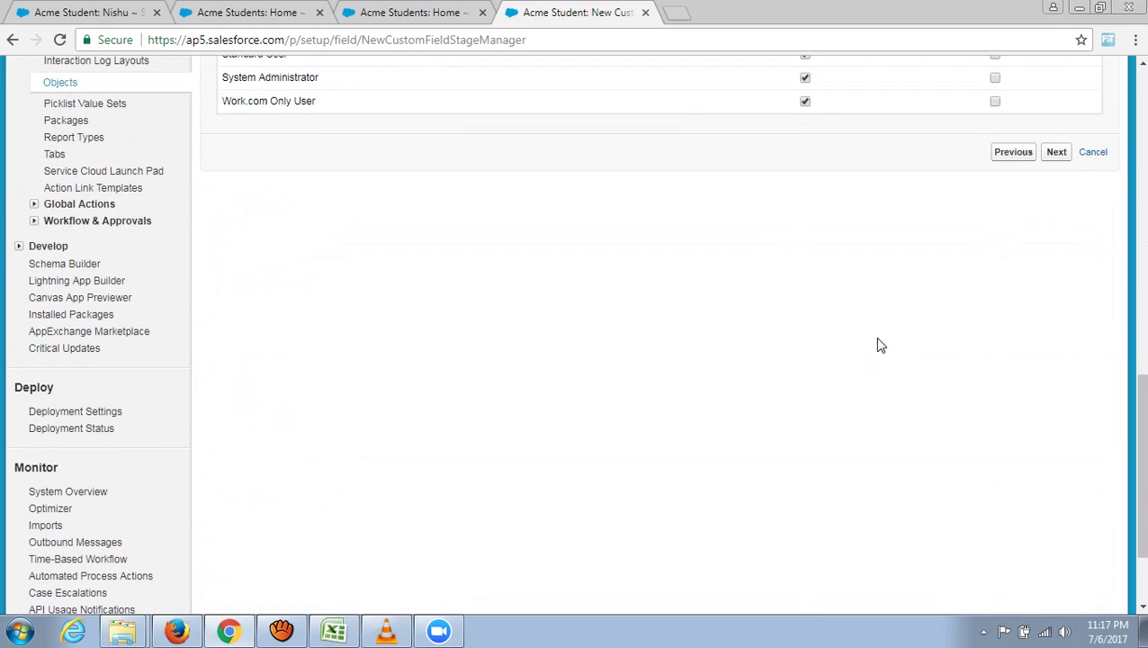
- Keep the default page layouts and save the Student Mobile field
click(1059, 153)
scroll(576, 434, down, 1)
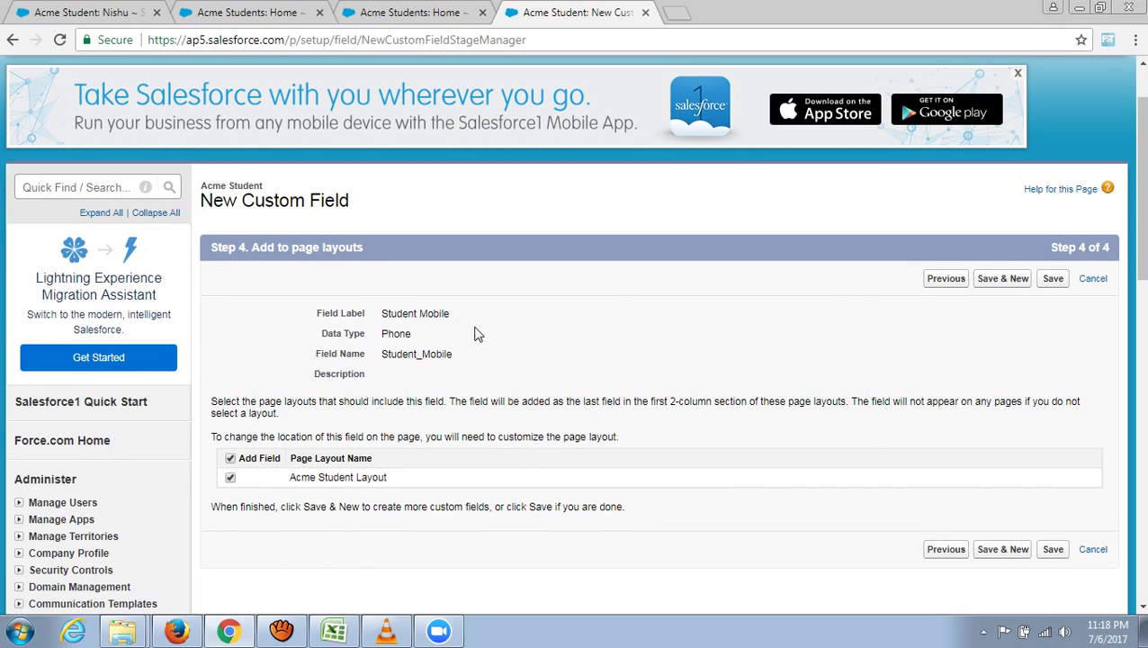
click(1053, 280)
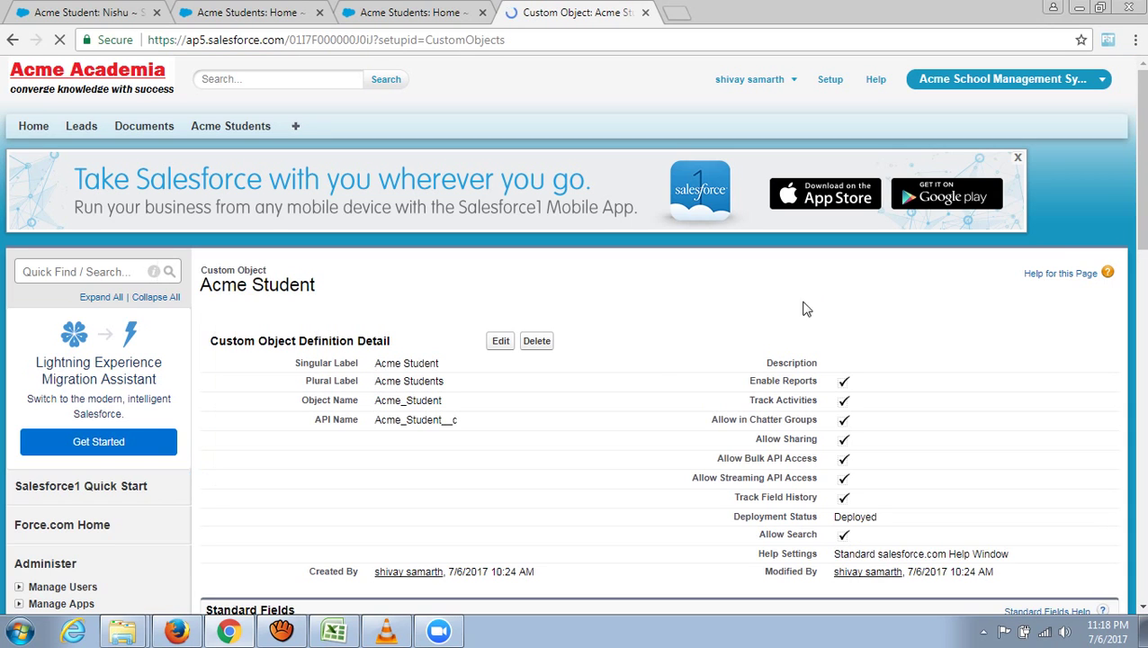
- Open the recent Acme Student record and save a mobile number in its Student Mobile field
click(237, 128)
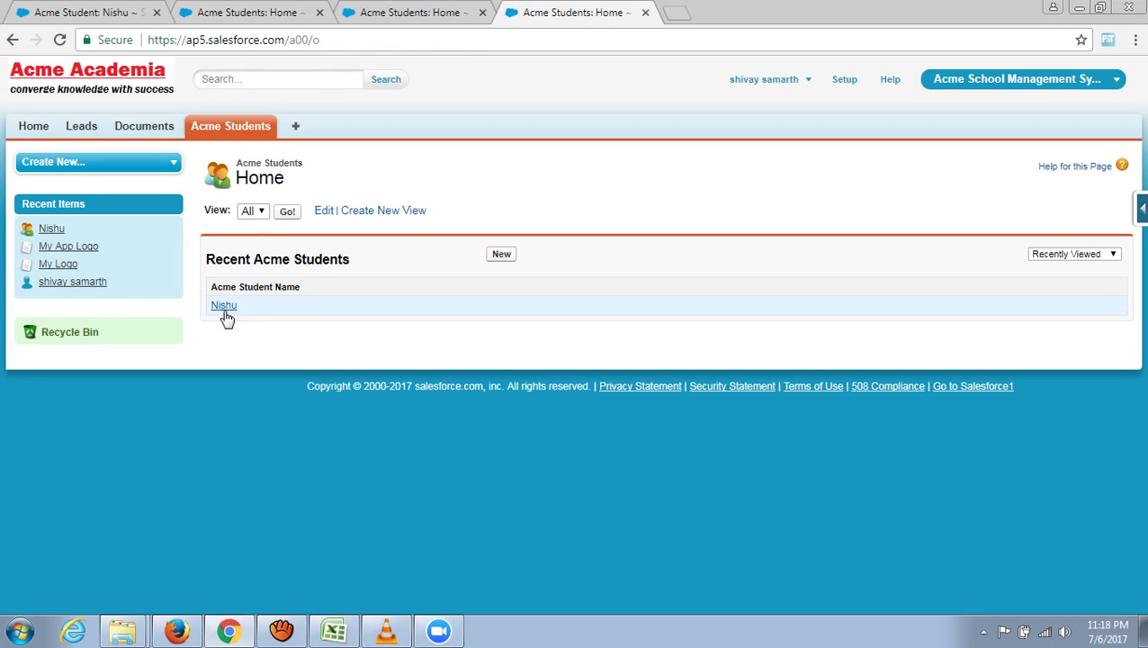
click(224, 307)
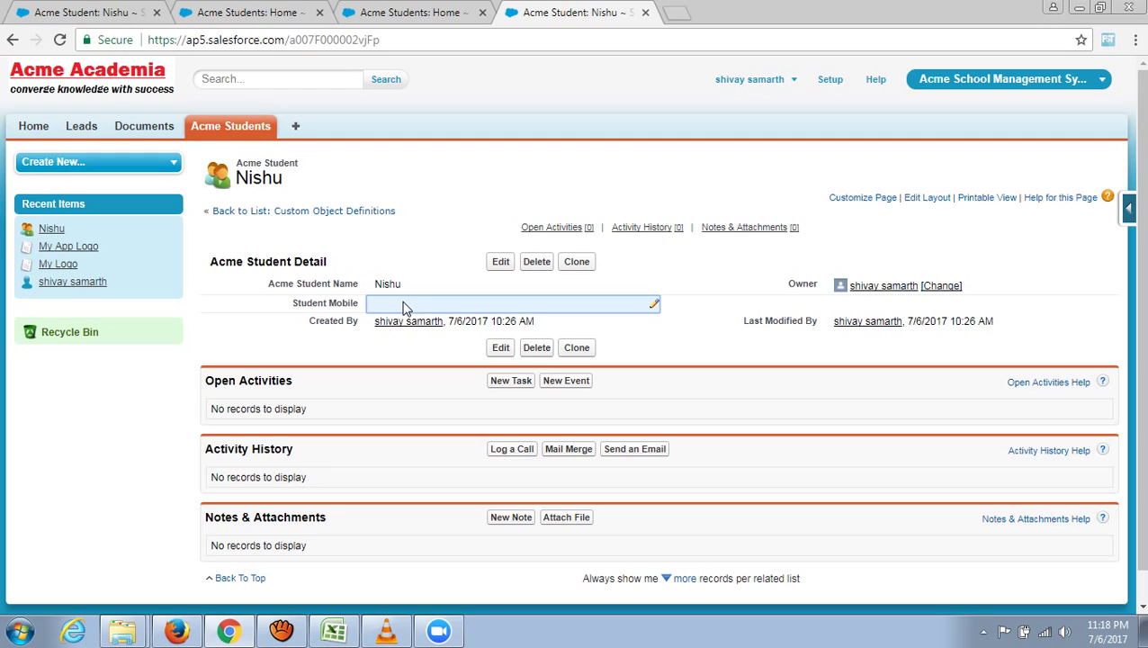
double_click(403, 307)
double_click(410, 307)
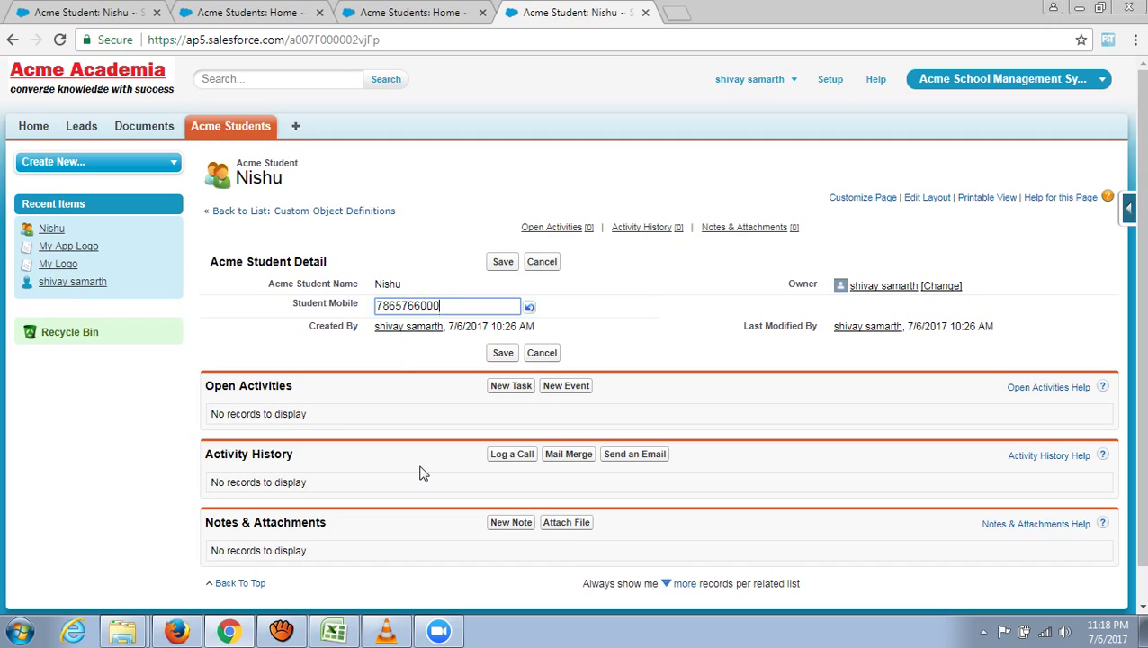
click(500, 356)
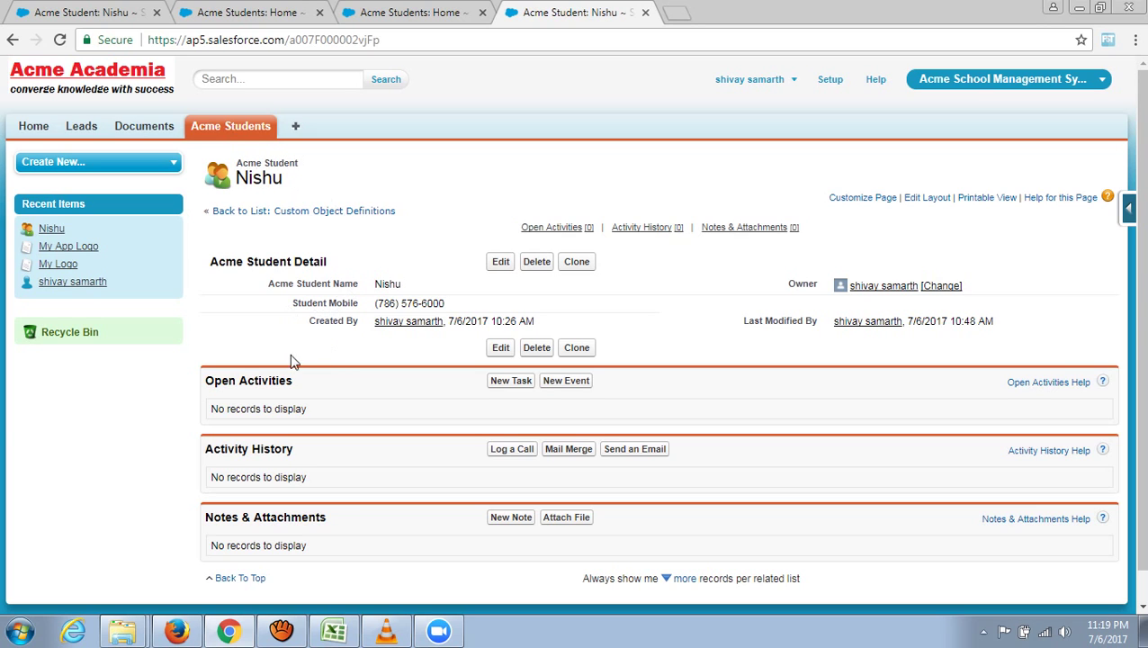
- Enter the heading 'Fees 1' in cell W19 beside Student Mobile
click(240, 634)
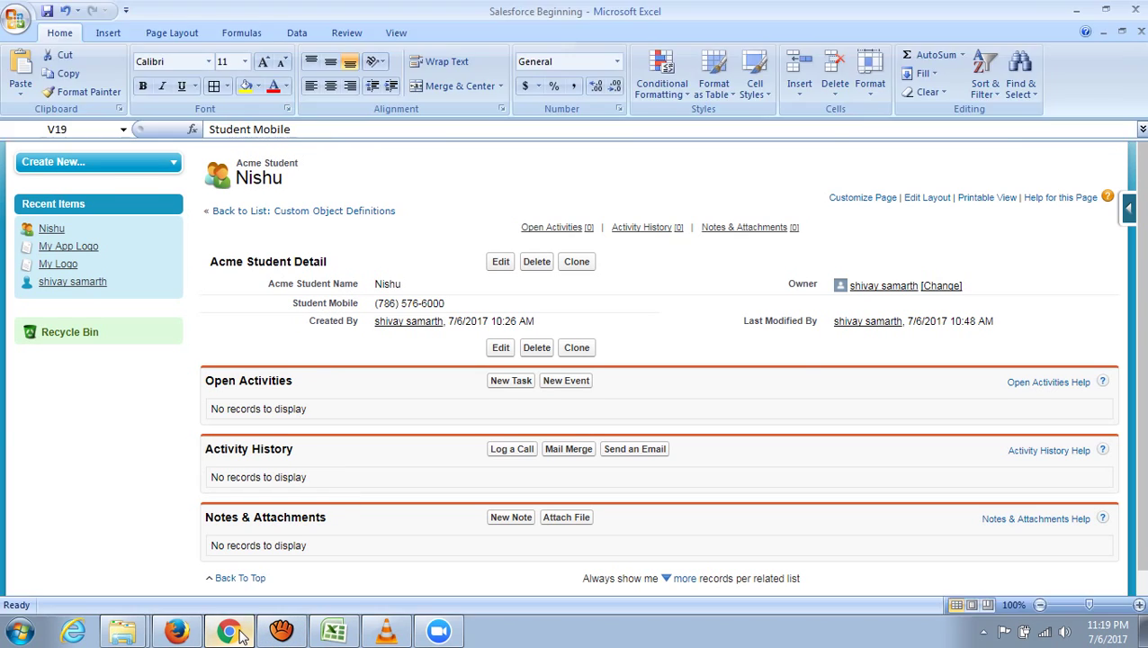
scroll(170, 408, up, 1)
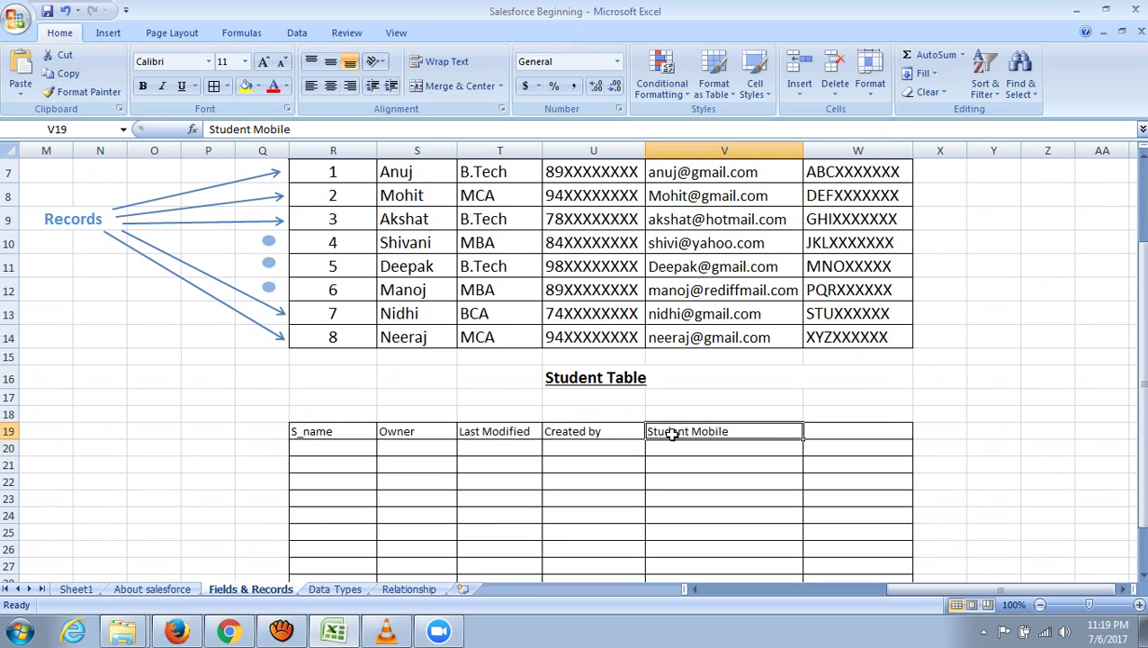
click(856, 429)
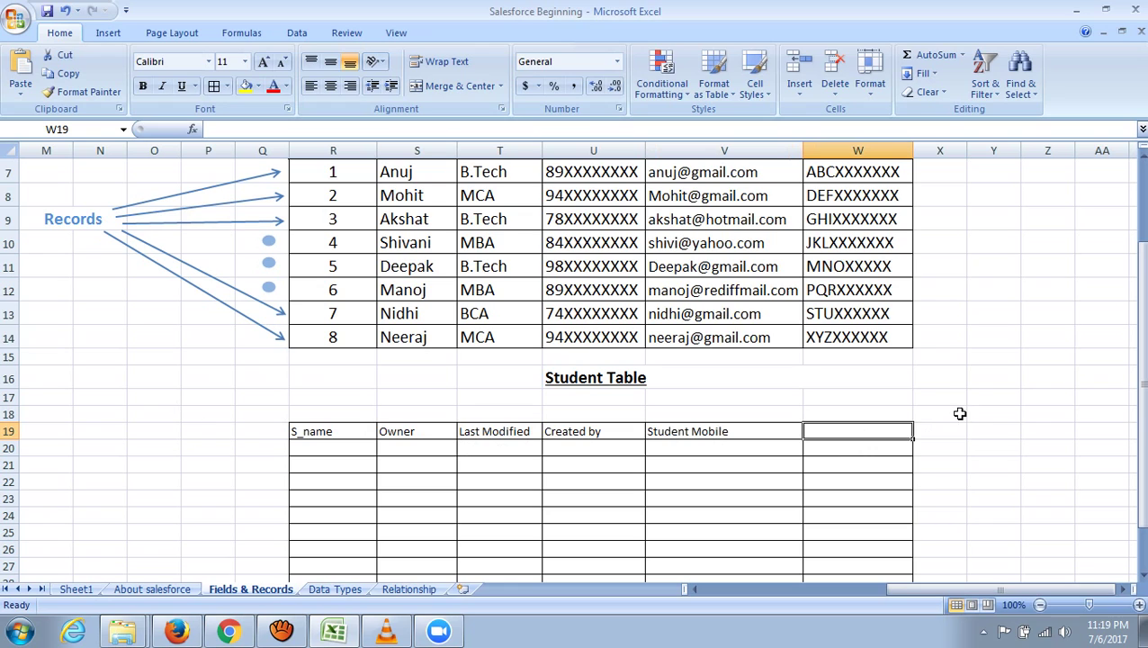
text(Fees)
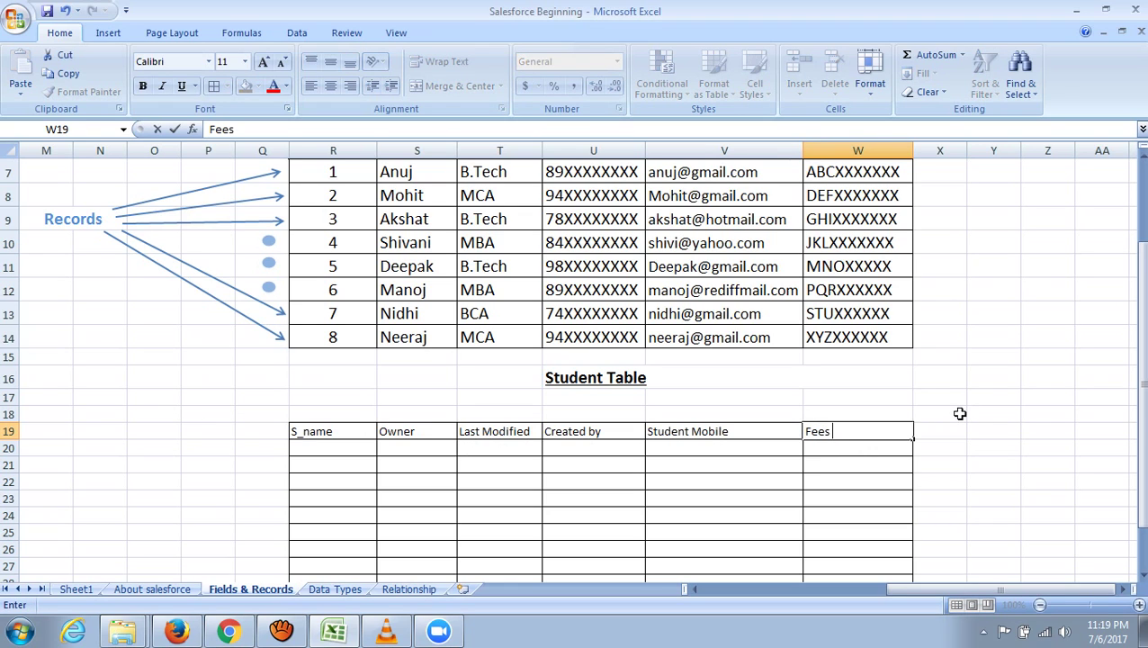
text( 1)
click(1030, 447)
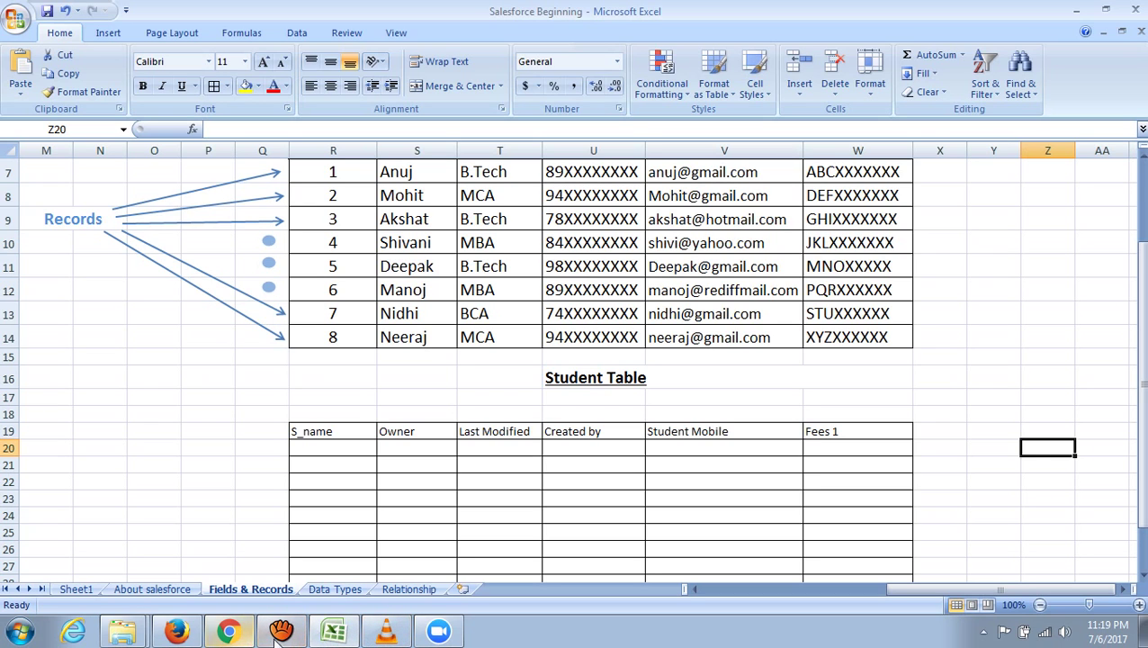
- From the student record, open the Acme Student object definition via View Object and start a New custom field
click(242, 636)
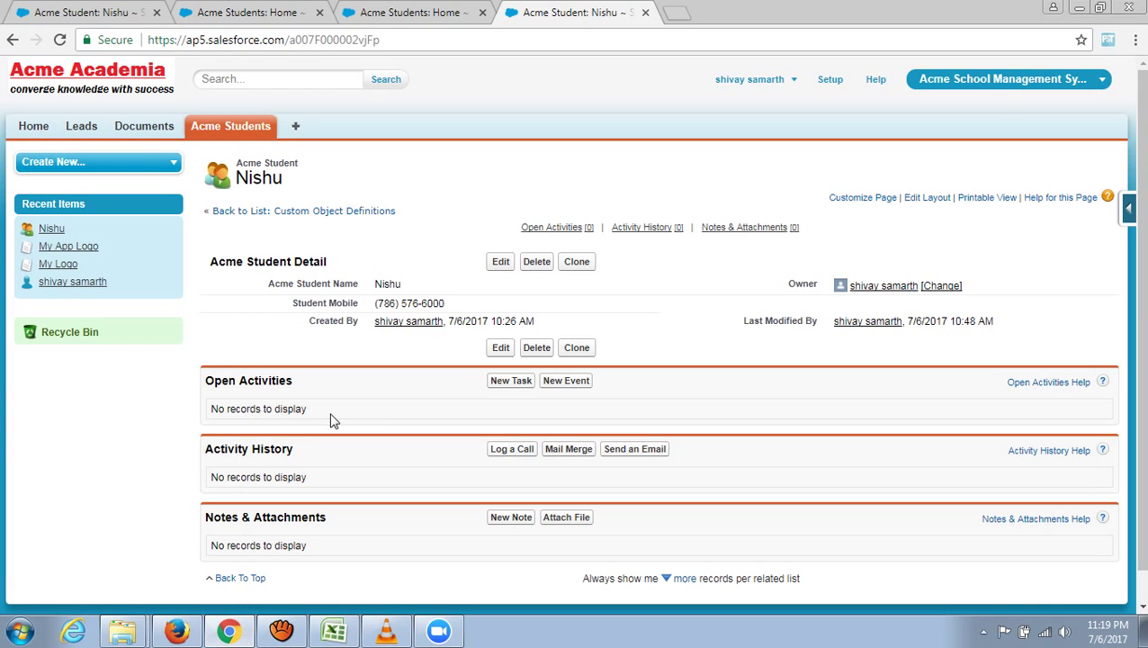
scroll(345, 423, down, 1)
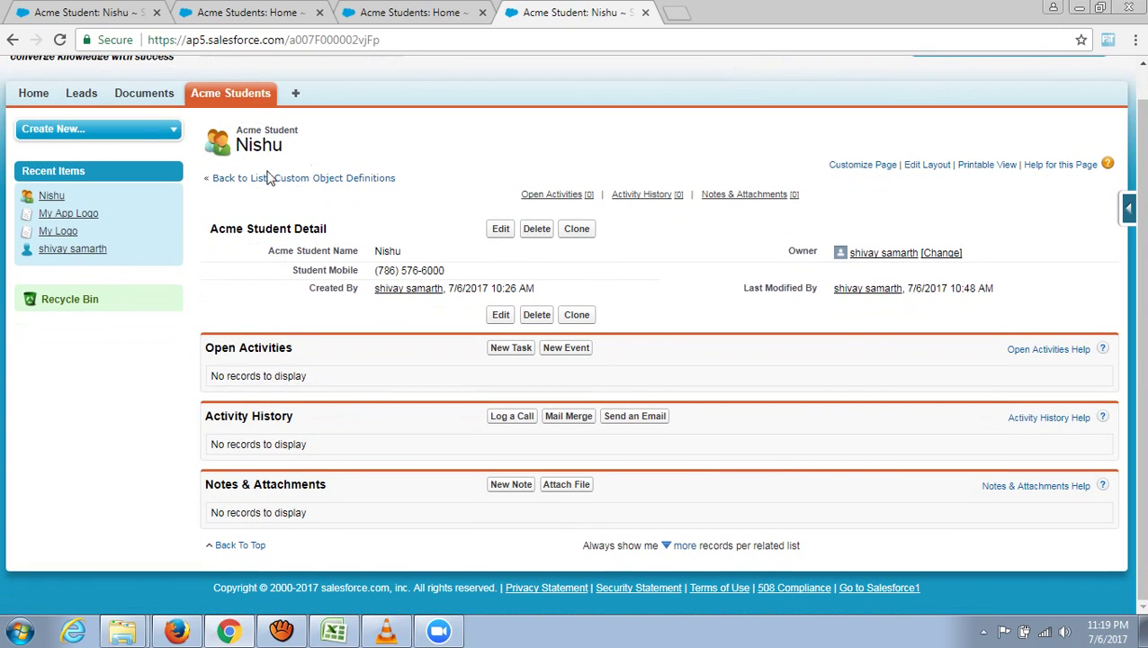
click(1129, 212)
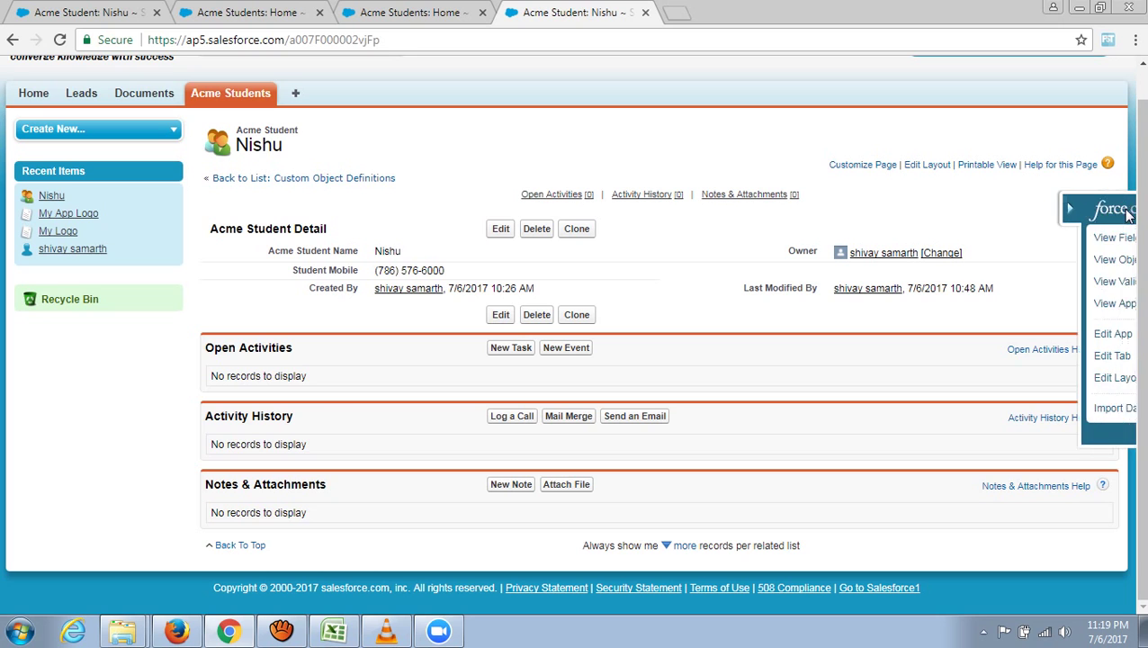
click(988, 260)
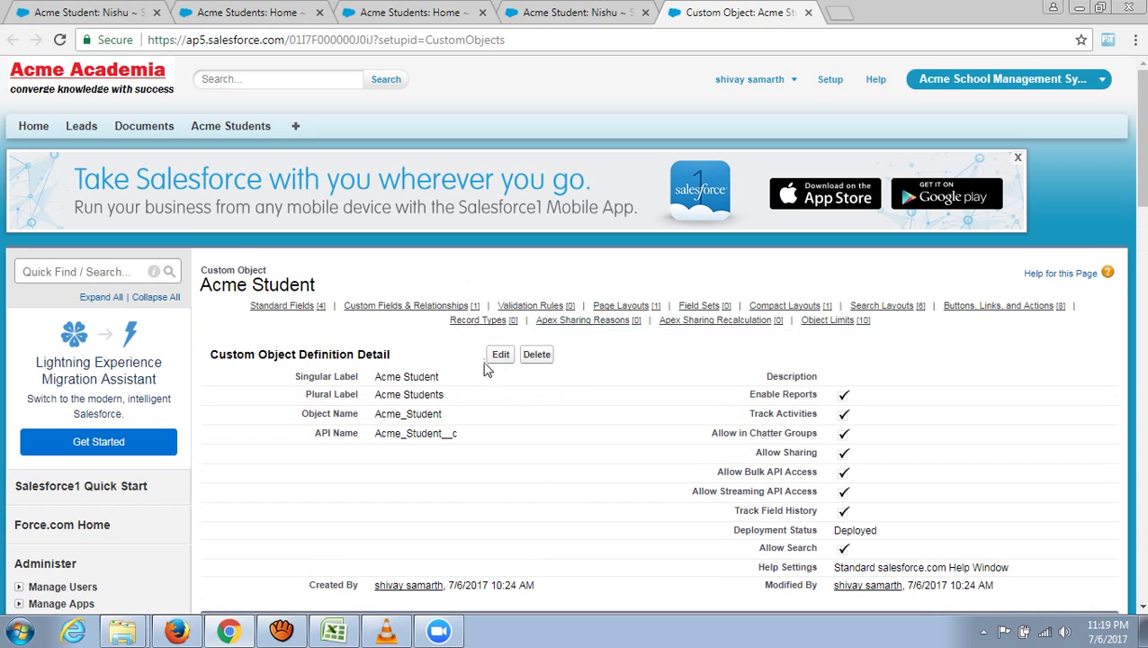
scroll(513, 423, down, 5)
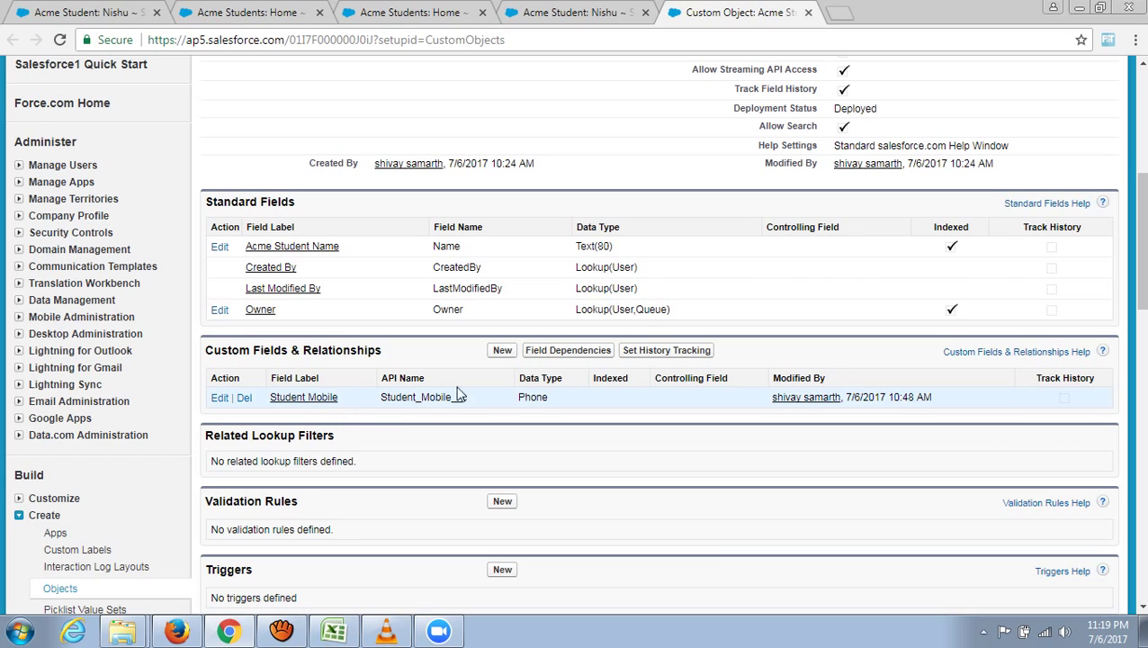
click(505, 352)
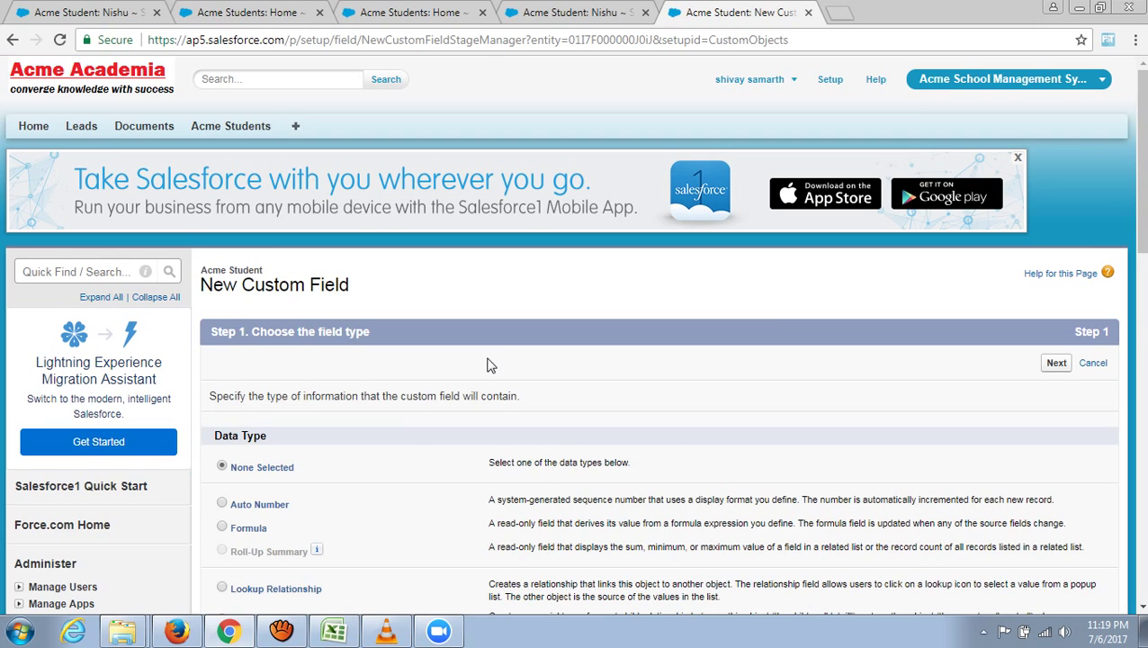
- Choose Currency as the field type and label the field Fees 1
scroll(468, 369, down, 4)
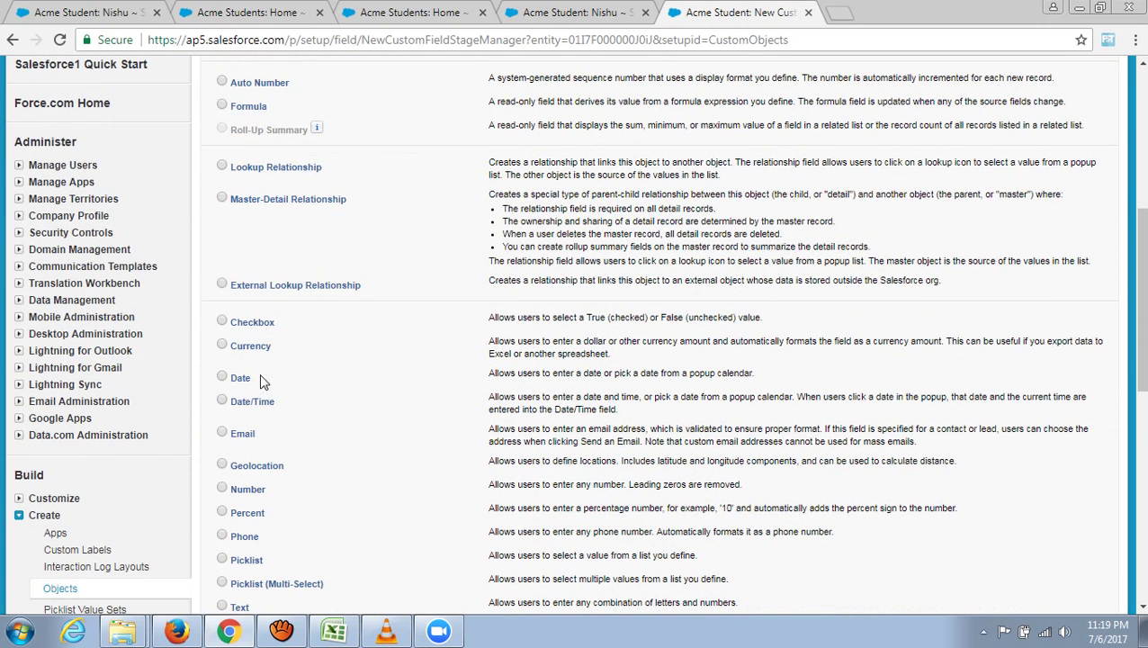
click(223, 346)
scroll(394, 384, down, 4)
click(1055, 430)
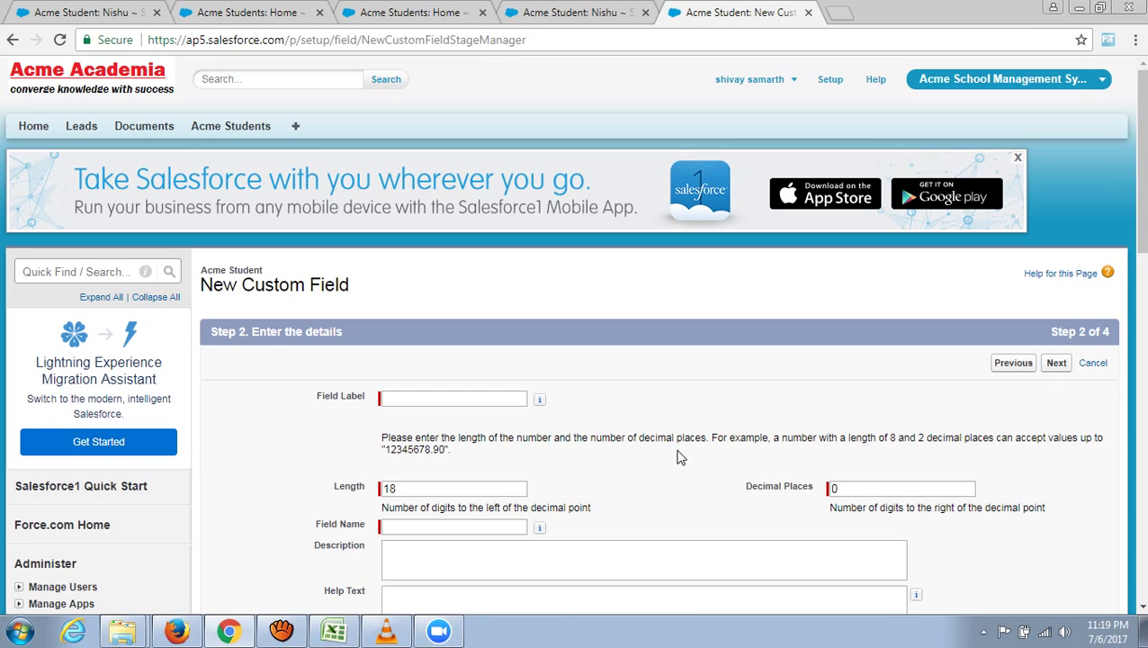
scroll(675, 441, down, 1)
click(421, 312)
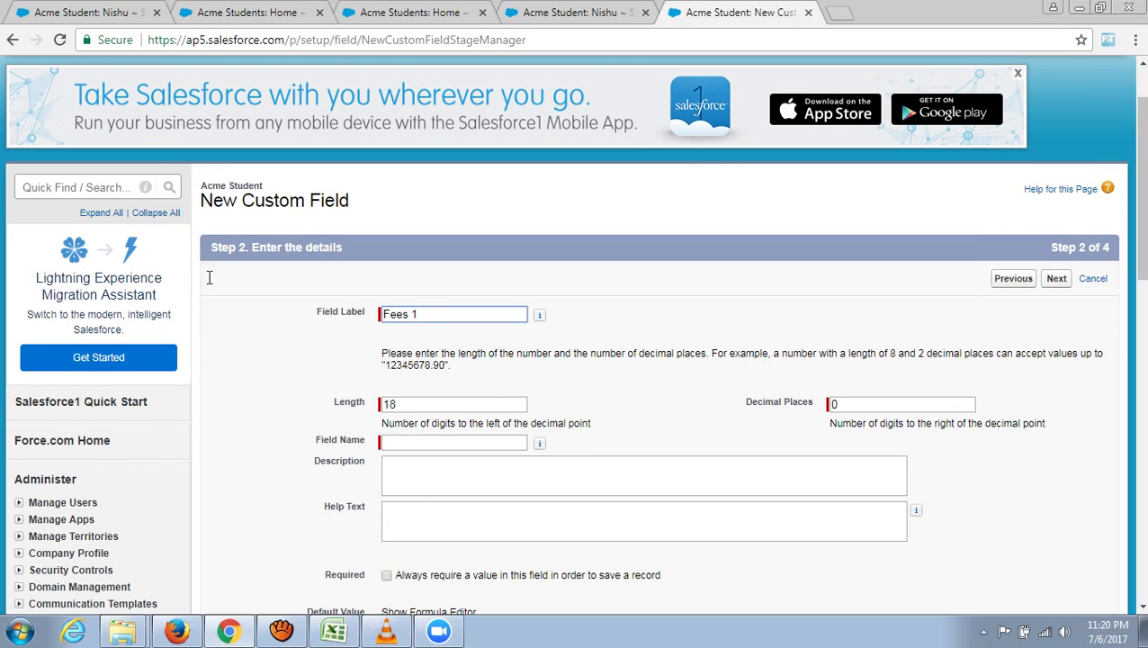
click(615, 384)
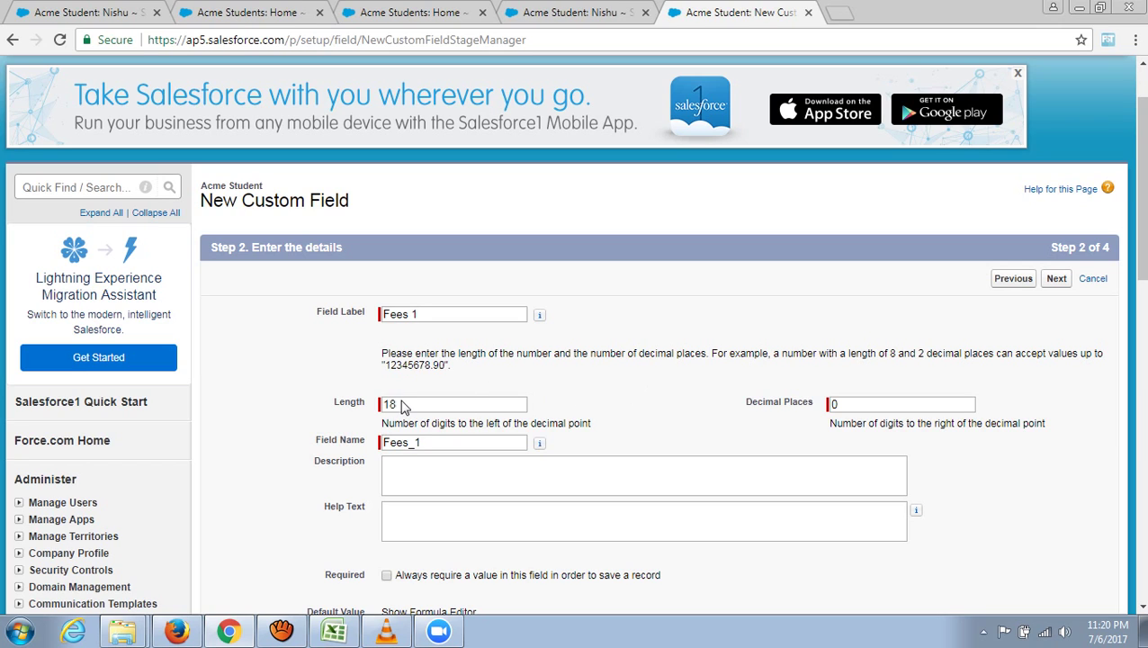
- Set the Fees 1 length to 18 and mark the field required
scroll(640, 397, down, 1)
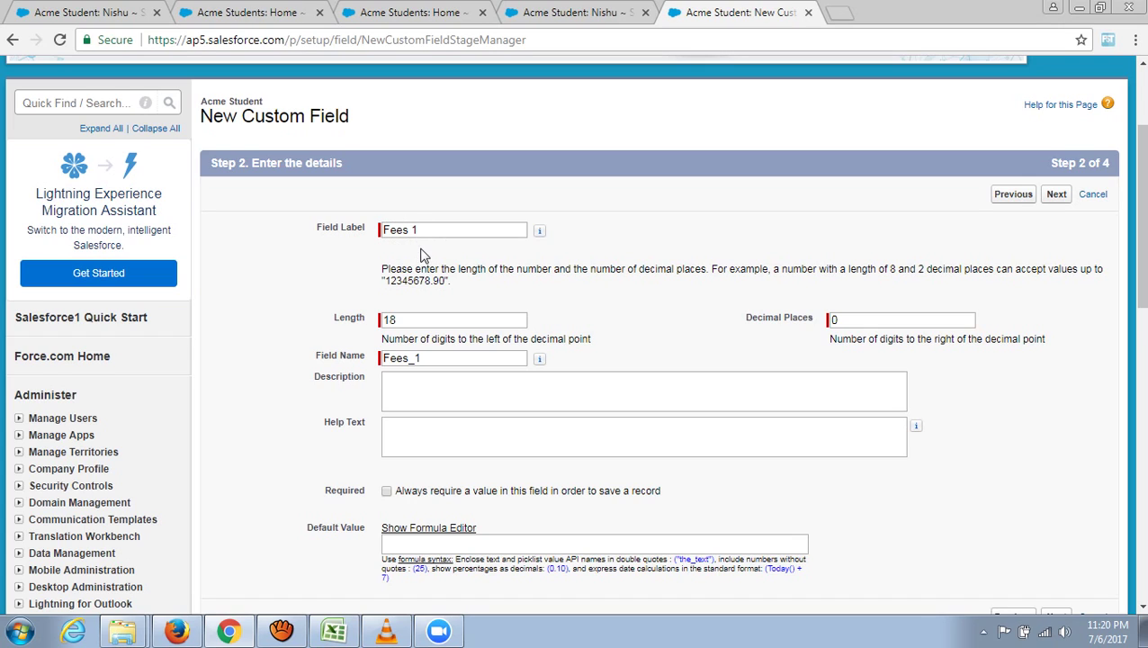
click(388, 388)
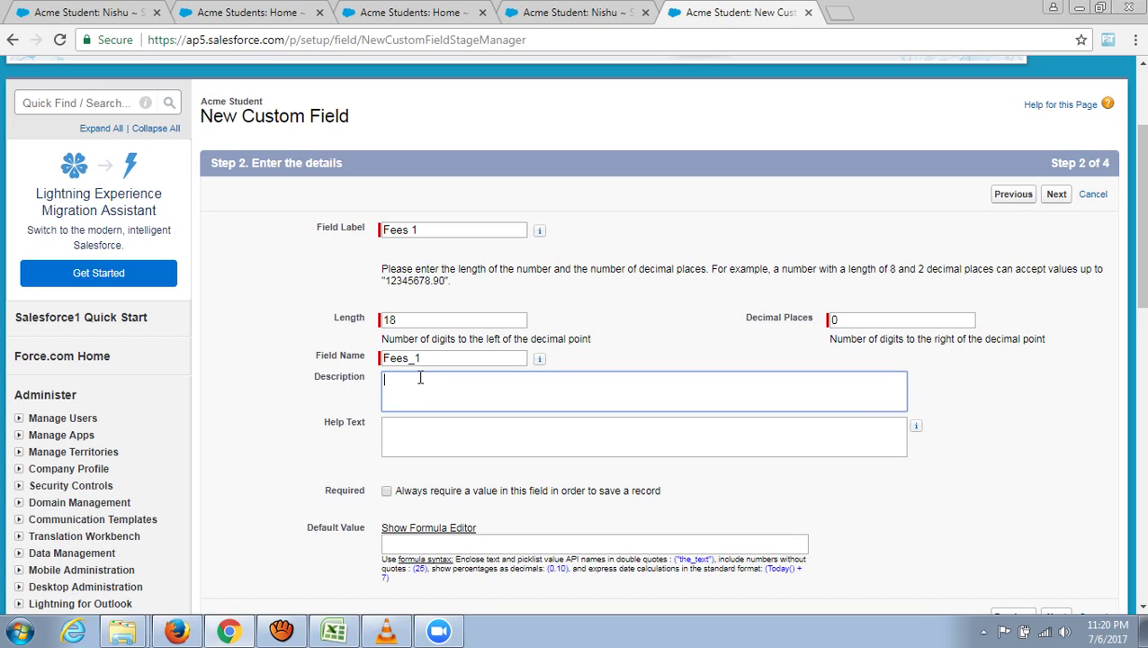
click(401, 320)
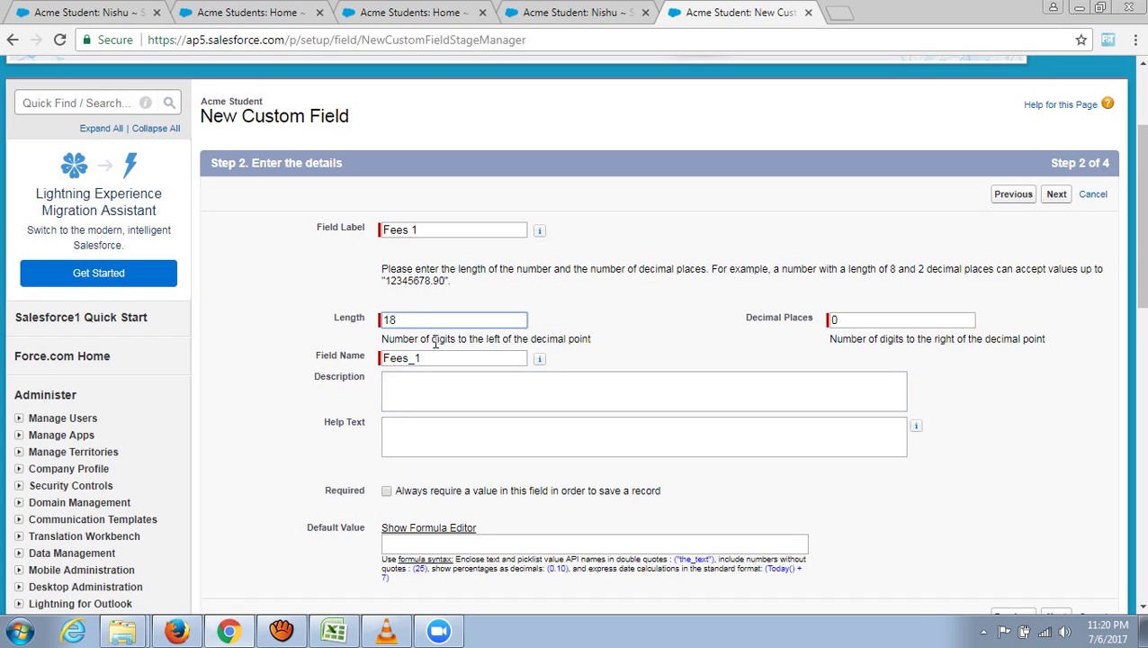
key(BackSpace)
key(BackSpace)
text(8)
scroll(457, 306, down, 2)
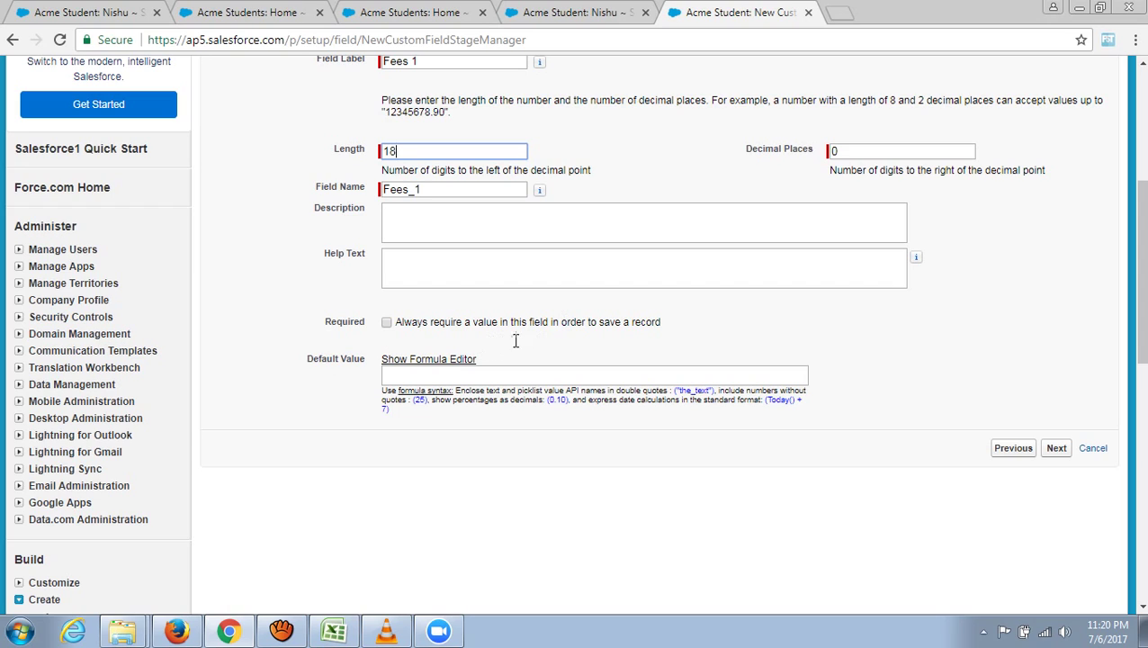
click(387, 323)
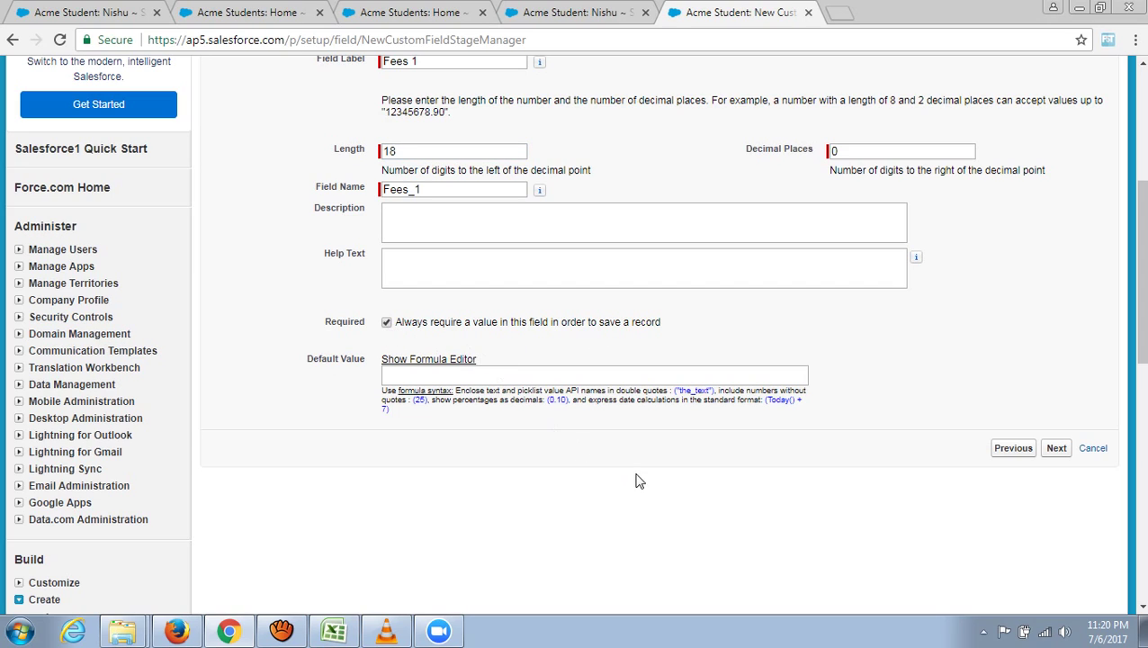
- Keep the default field-level security and Acme Student Layout placement, and save Fees 1
scroll(646, 489, up, 1)
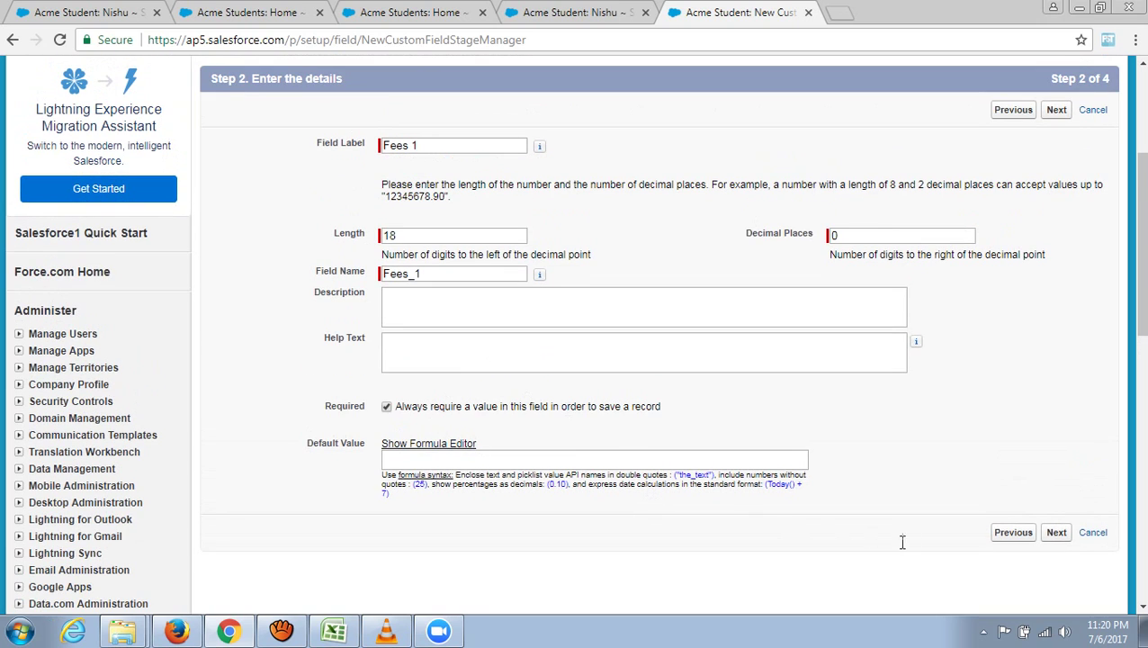
click(1062, 535)
scroll(644, 497, down, 2)
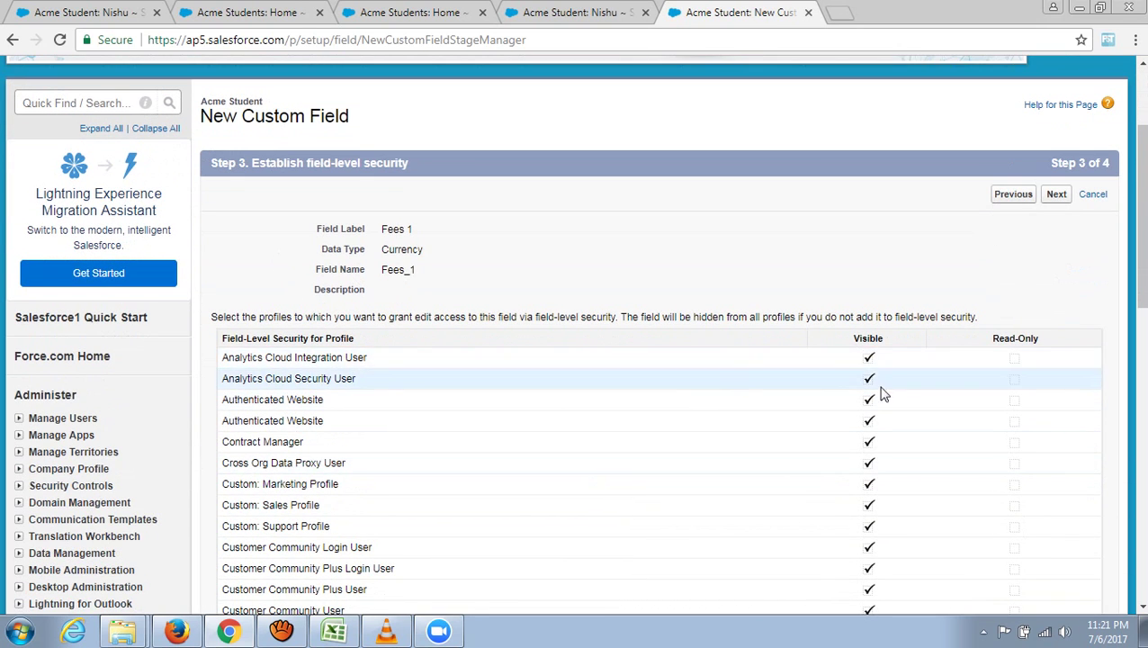
click(1057, 194)
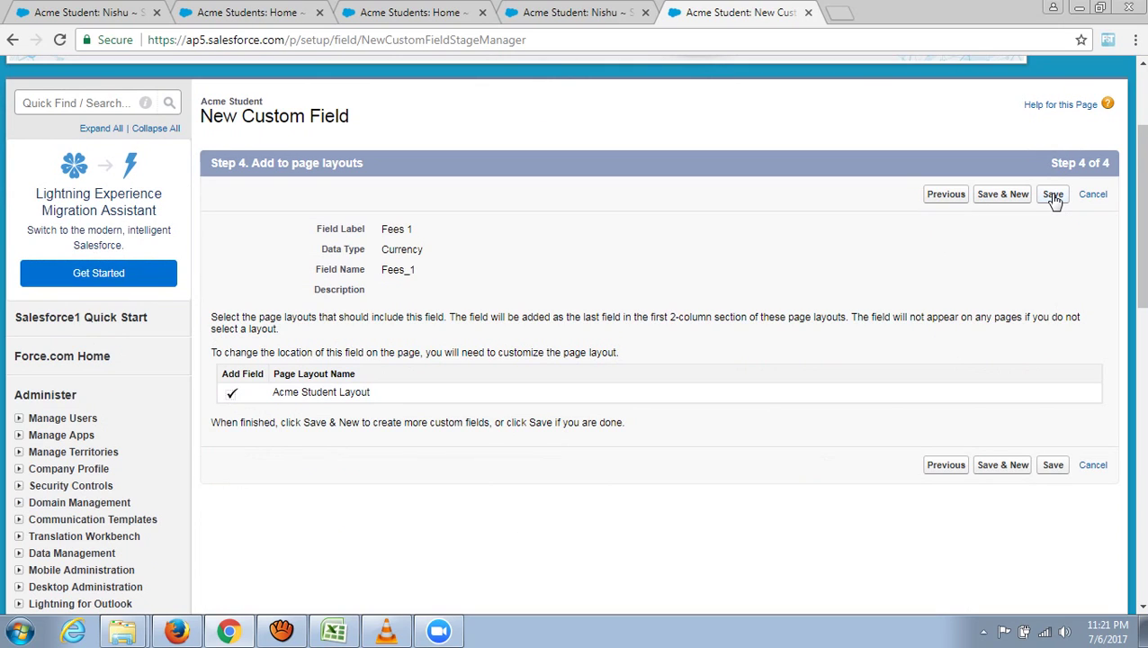
click(1053, 196)
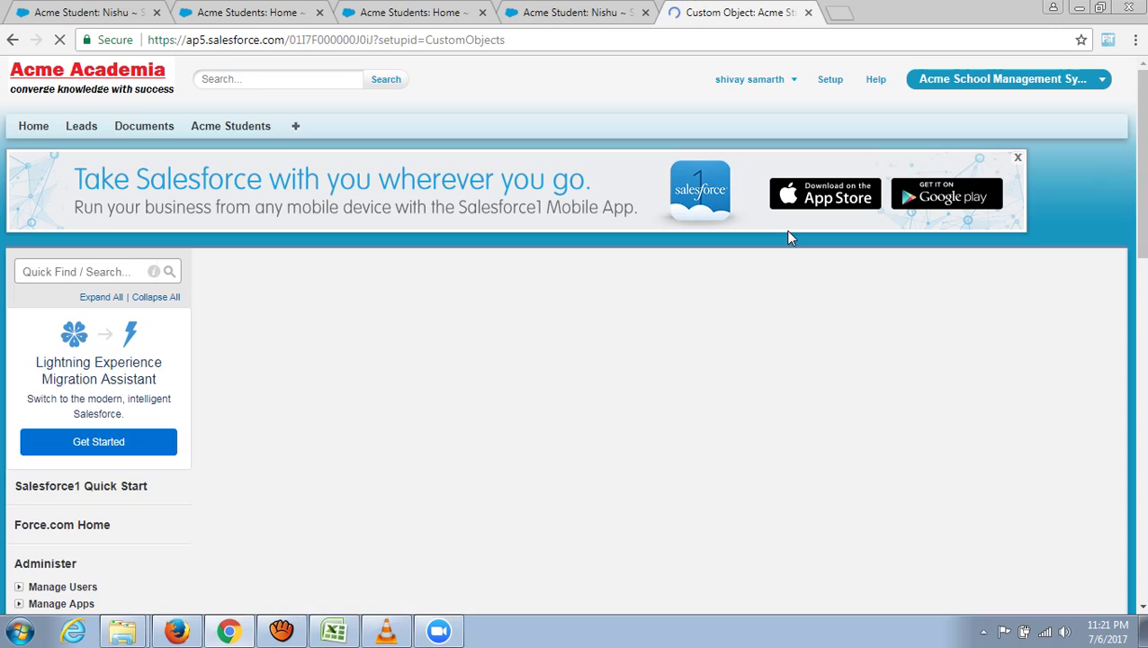
- Open the existing student record from the Acme Students tab
scroll(605, 337, down, 1)
scroll(606, 337, down, 5)
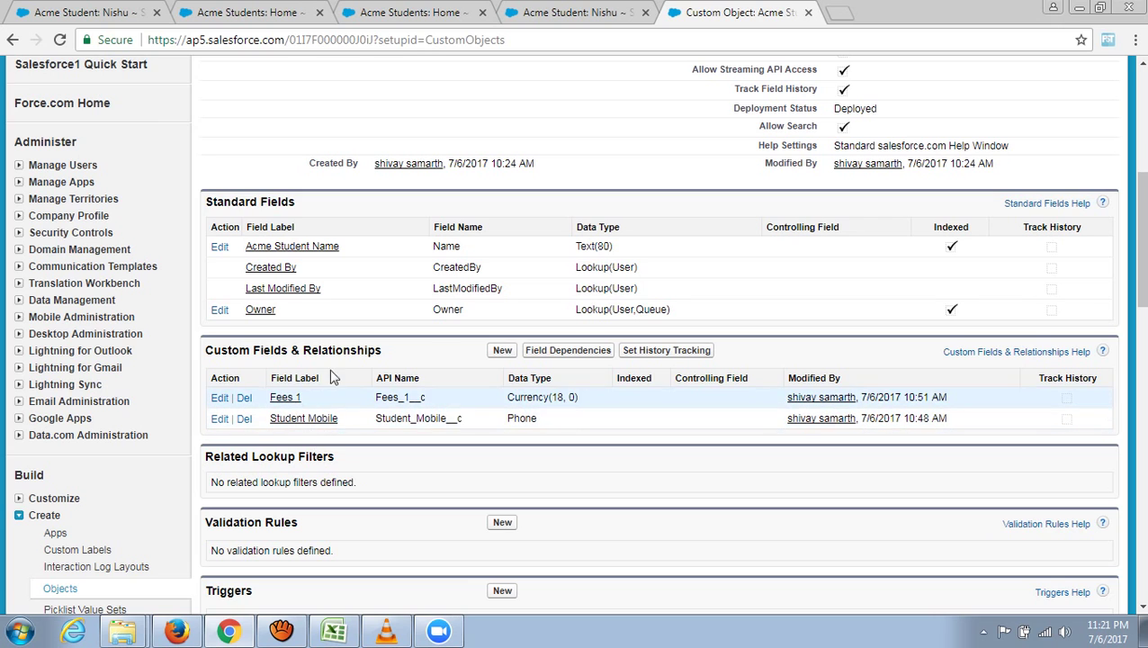
scroll(302, 423, up, 5)
scroll(390, 241, up, 2)
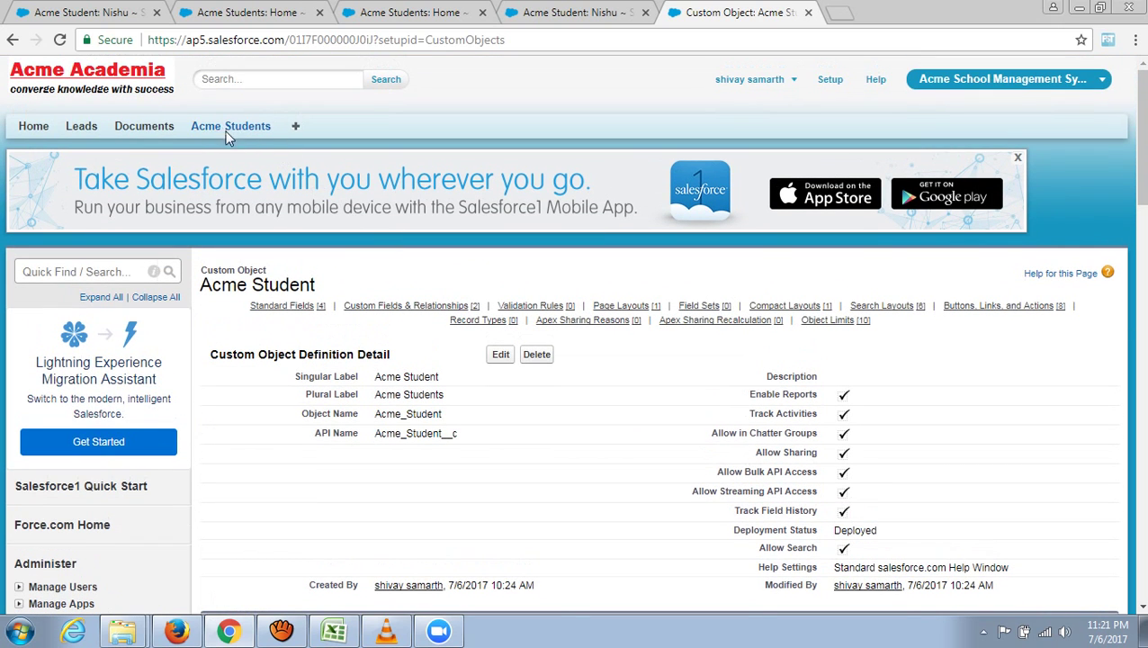
click(237, 129)
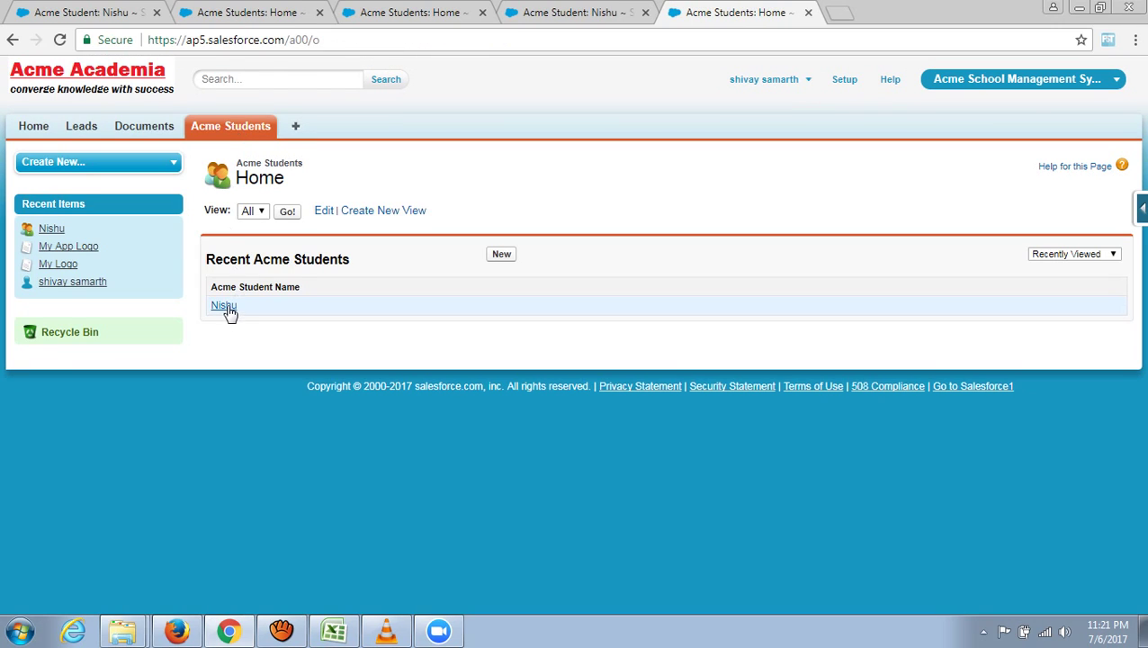
click(227, 307)
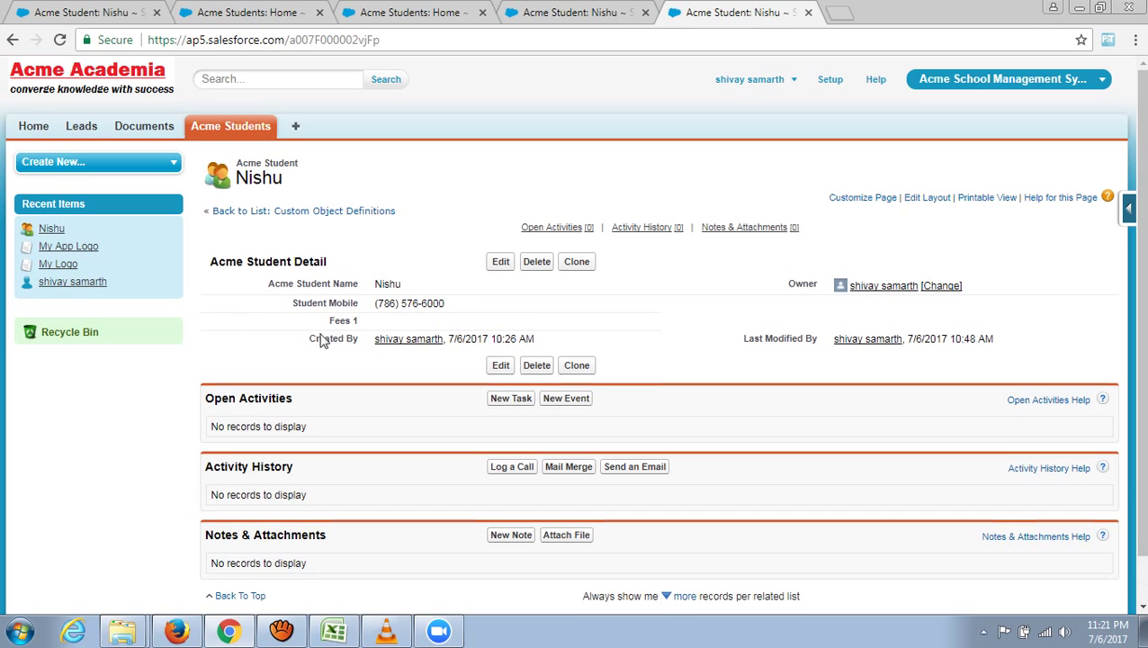
- Enter 1000 in the Fees 1 field inline and save the record
double_click(469, 324)
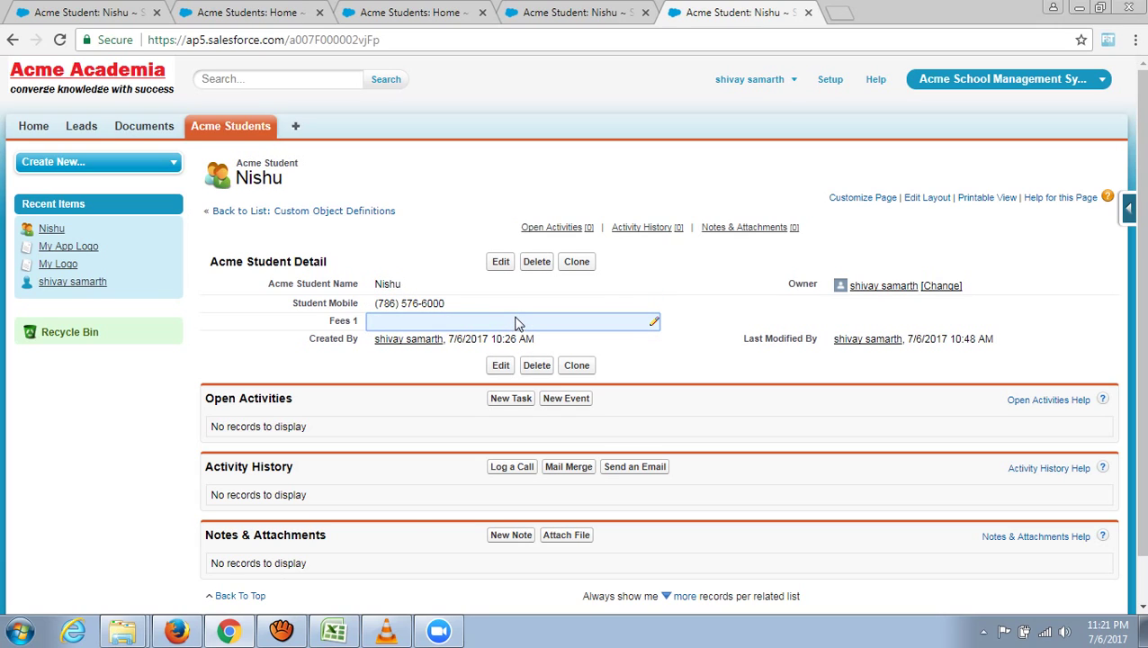
double_click(483, 324)
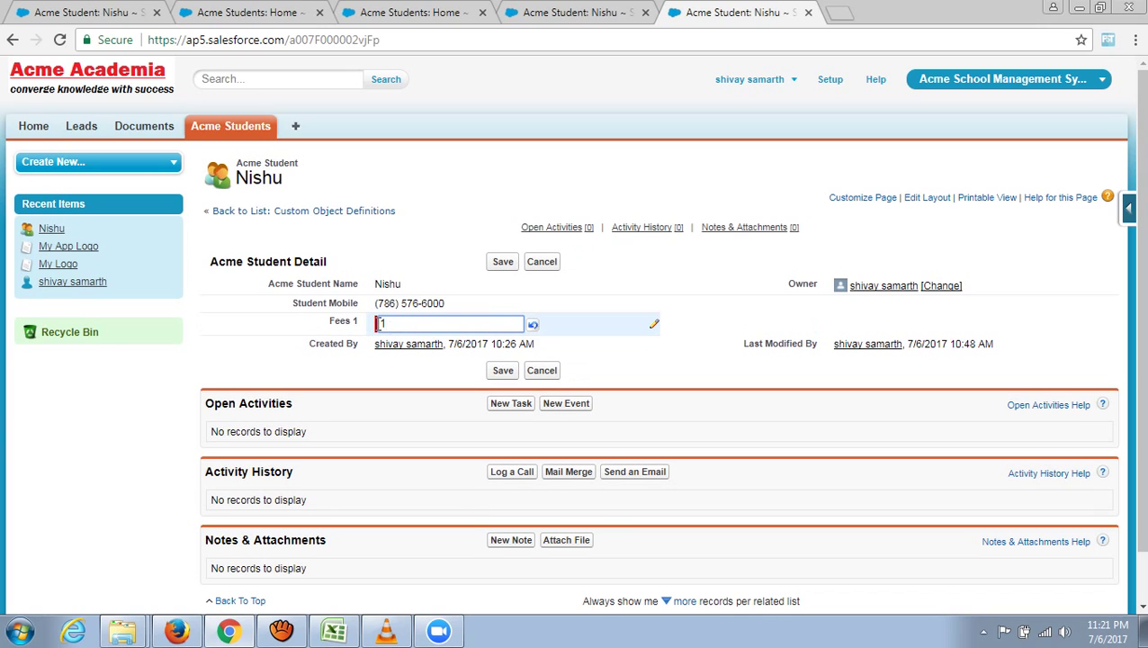
click(232, 338)
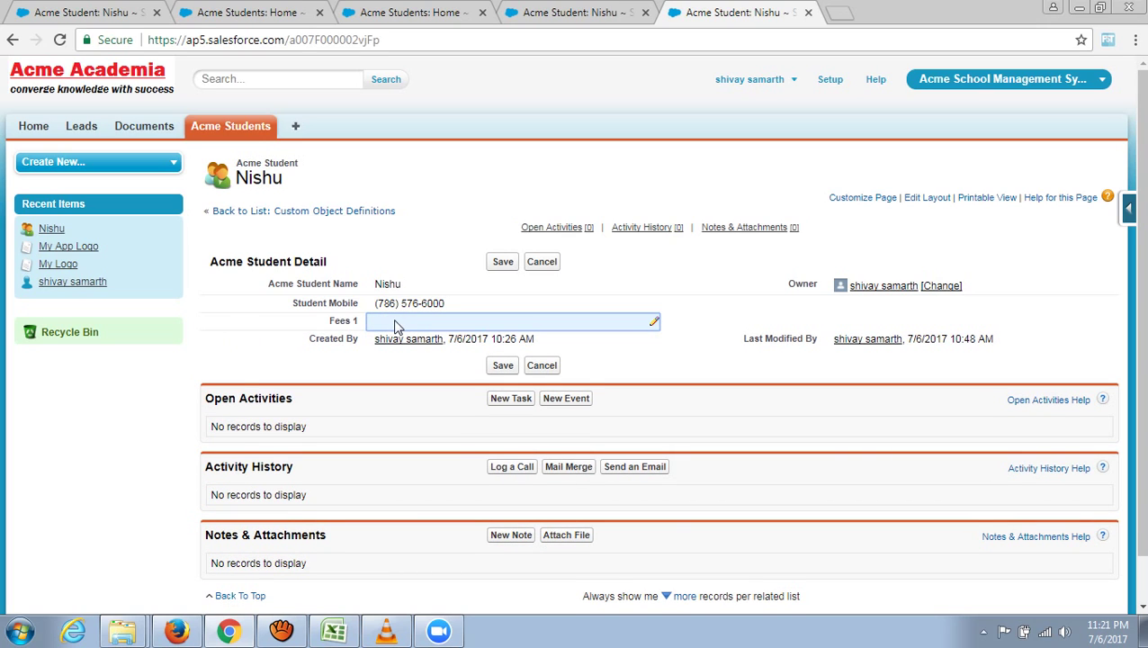
double_click(392, 321)
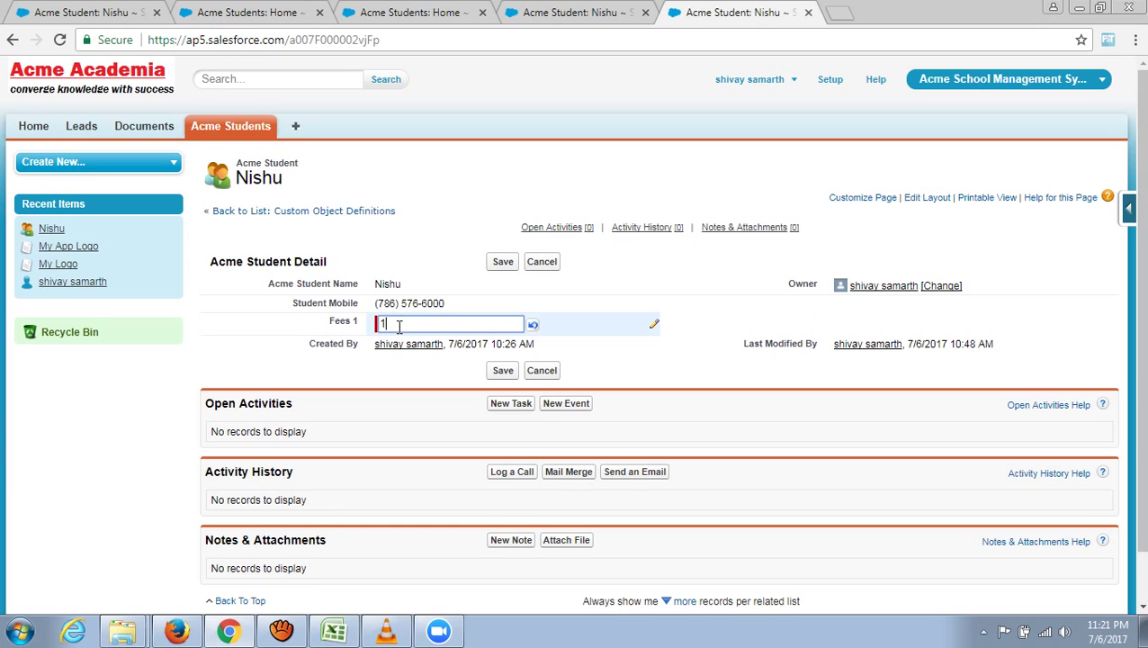
click(419, 369)
click(503, 262)
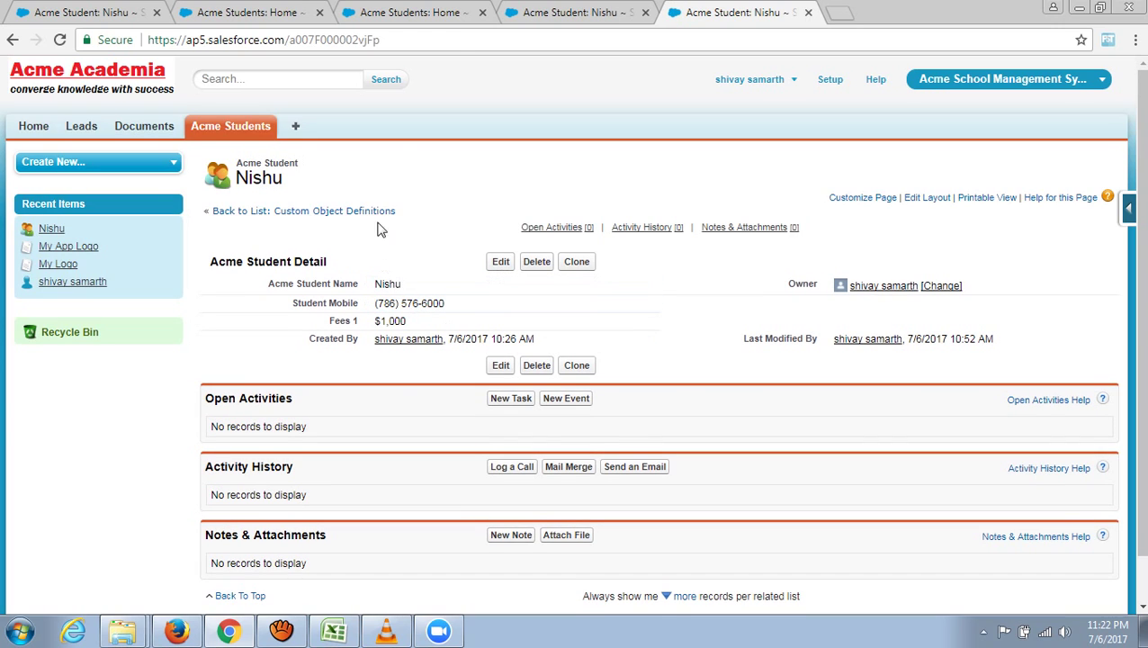
- Create a new Acme Student with a name, a mobile number and Fees 1 of 2000, and save it
click(250, 133)
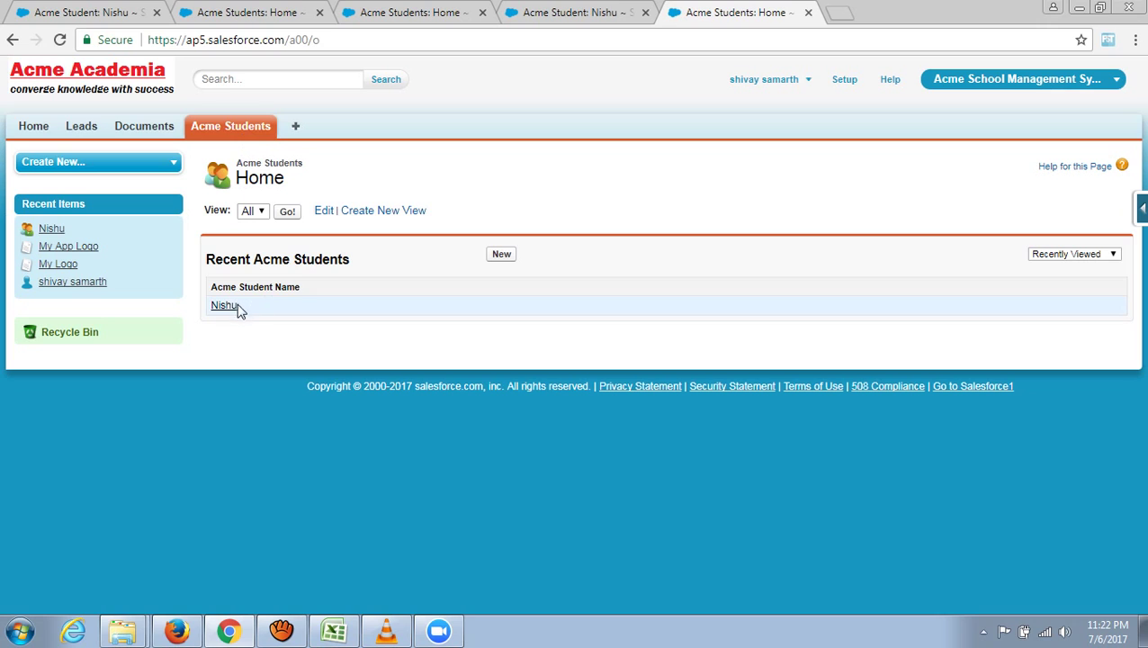
click(501, 257)
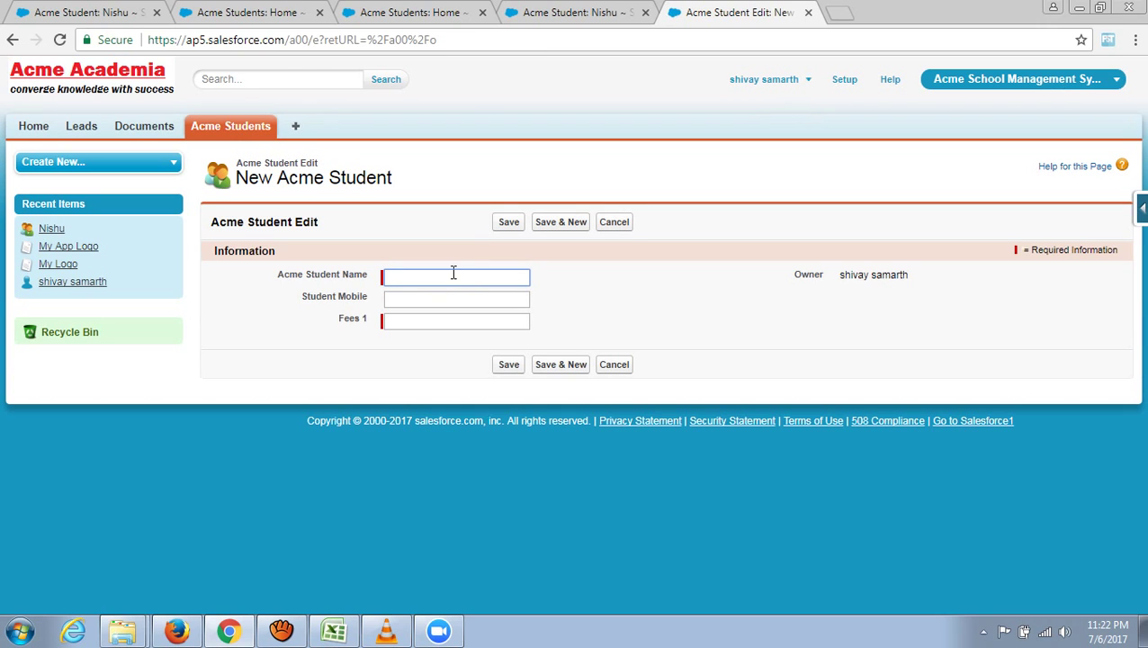
text(Mohit)
click(475, 298)
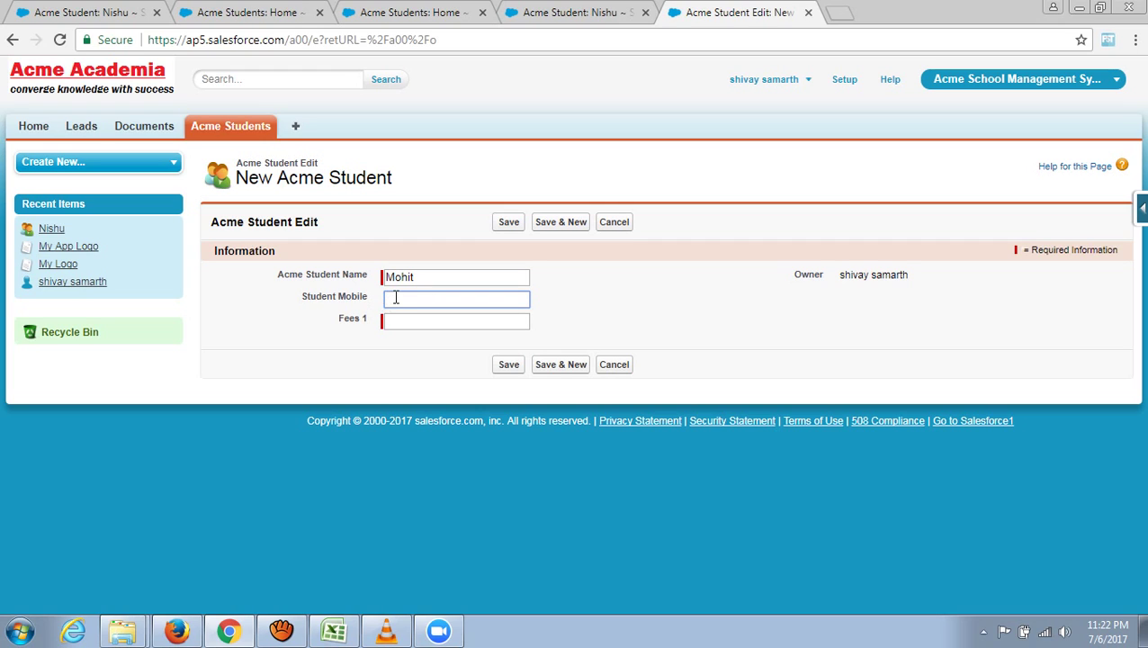
click(437, 321)
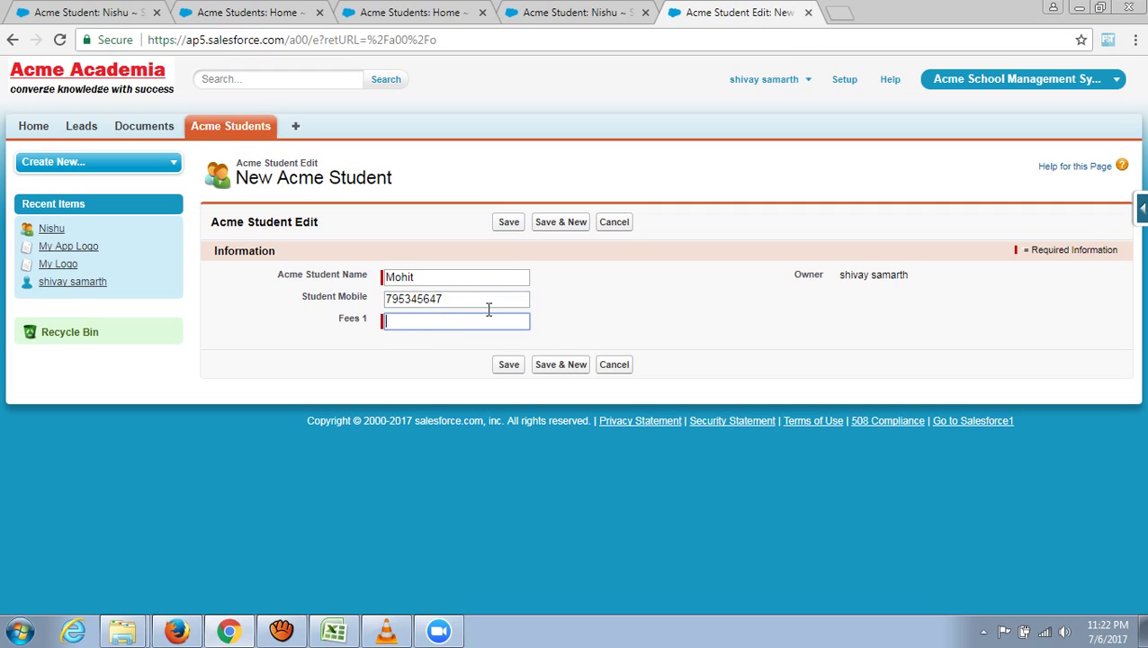
click(507, 222)
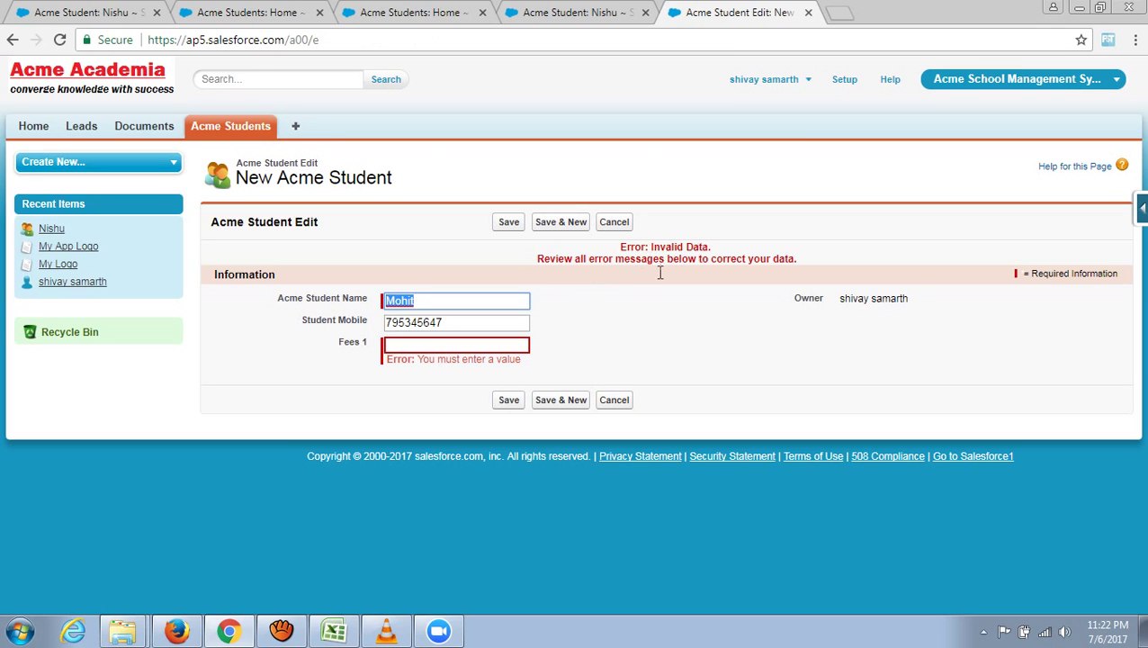
click(506, 347)
text(2)
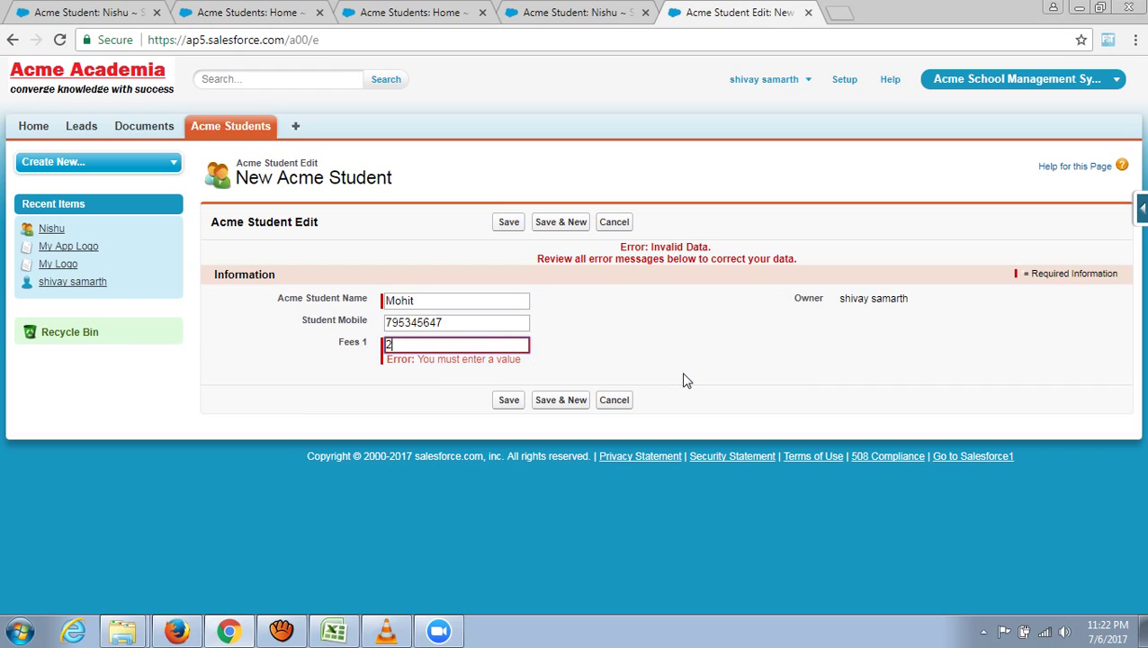
text(000)
click(509, 399)
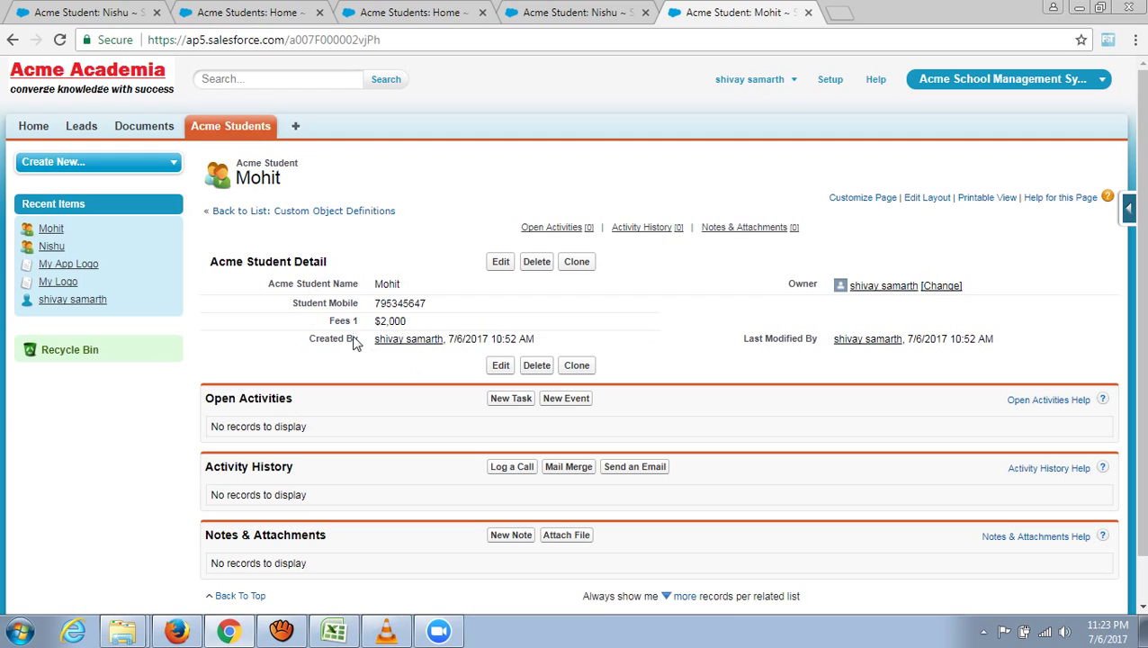
- Open the Acme Student object via View Object and review its custom fields, Fees 1 and Student Mobile
click(1128, 213)
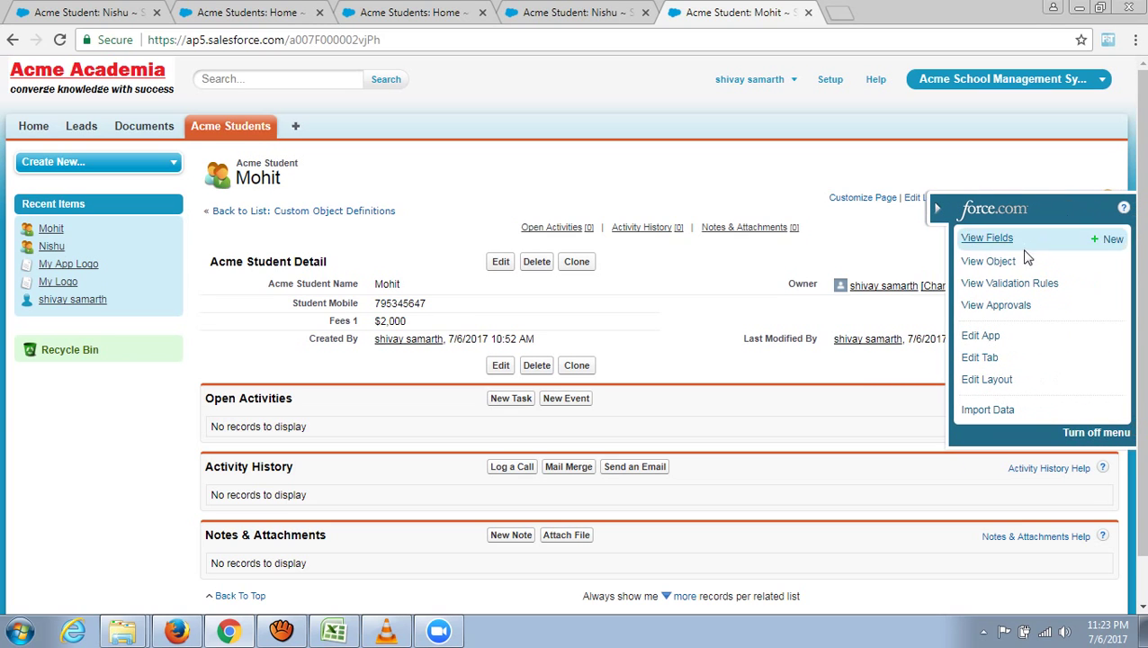
click(1010, 263)
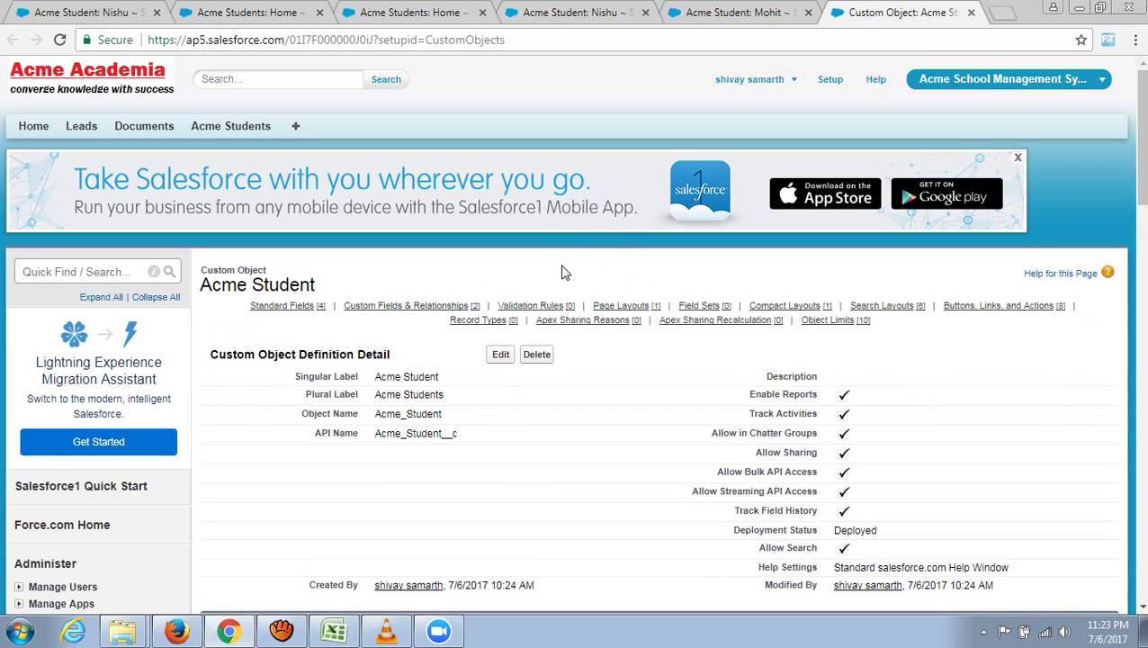
scroll(566, 272, down, 5)
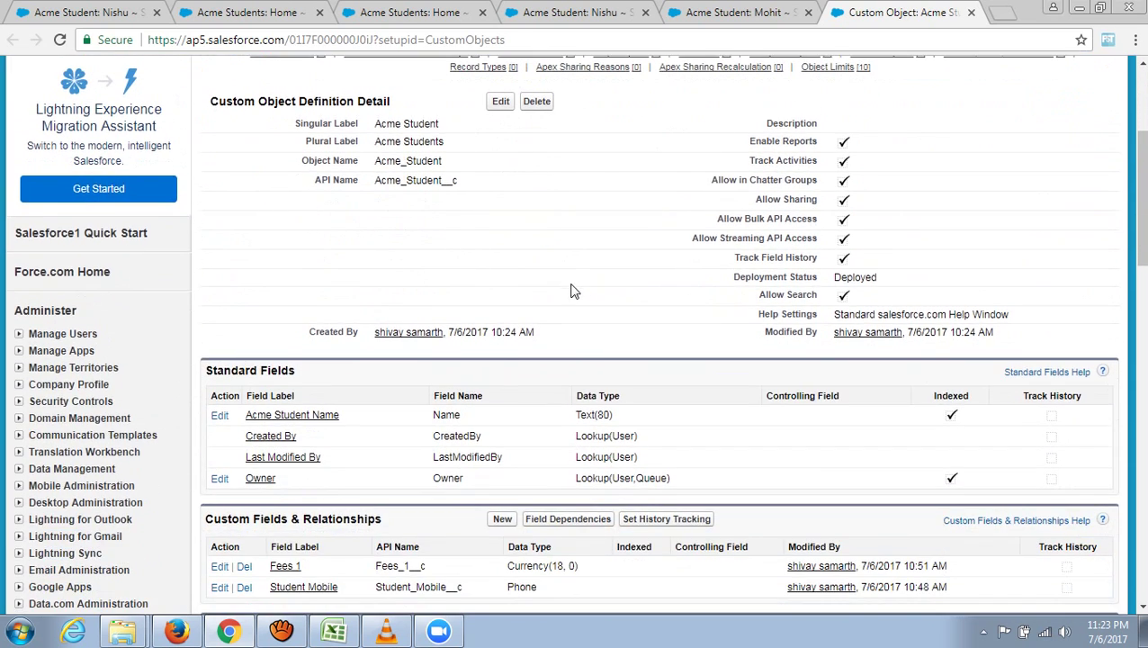
scroll(558, 309, down, 3)
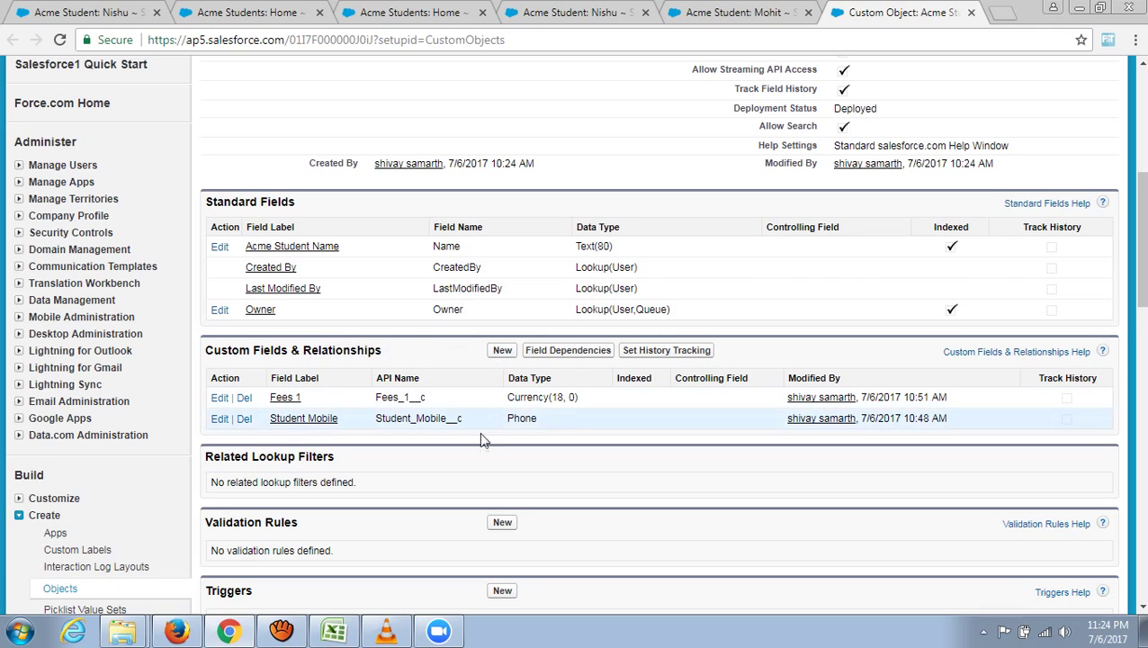
click(334, 631)
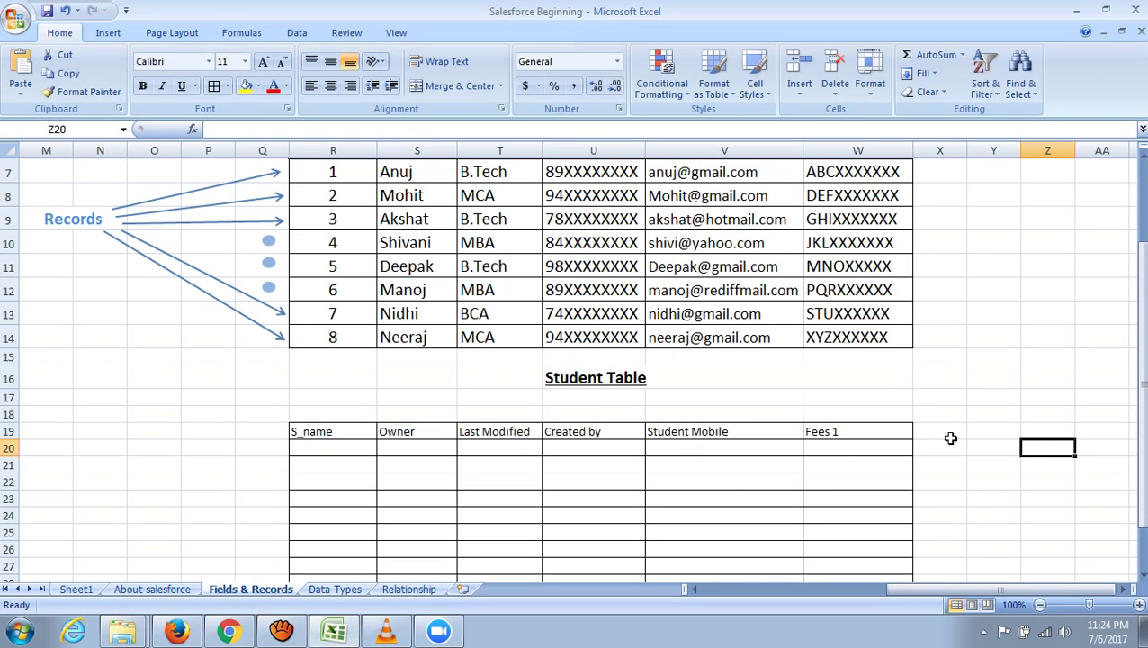
- Add borders to the new table column and enter the Fee2 header in X19
drag(995, 590, 997, 594)
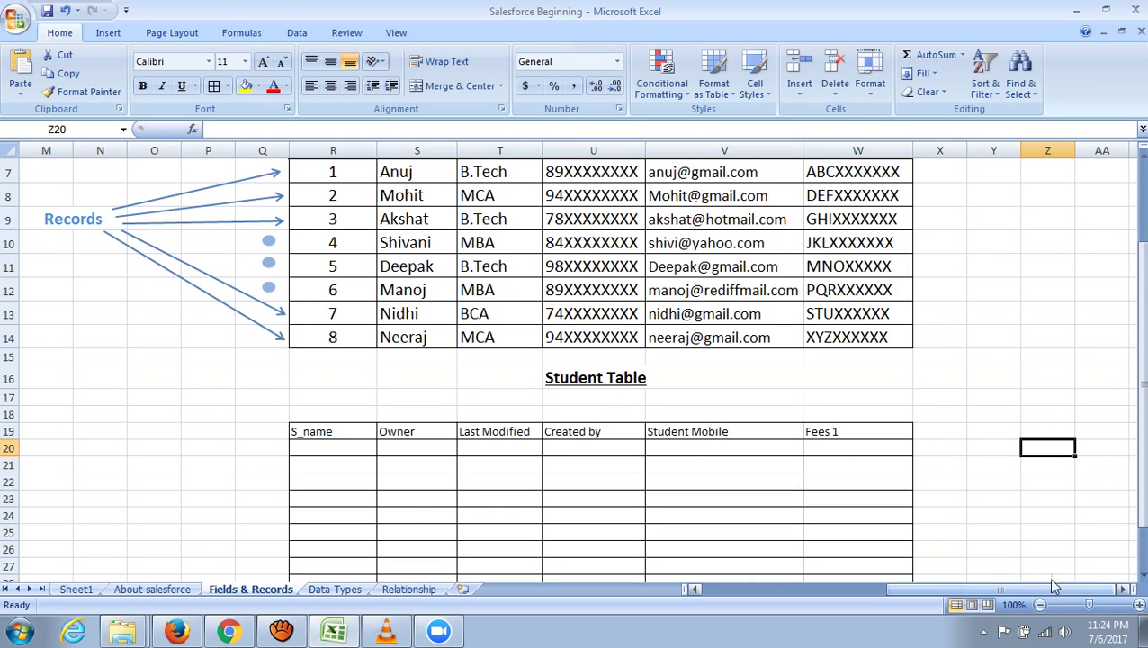
drag(932, 431, 944, 531)
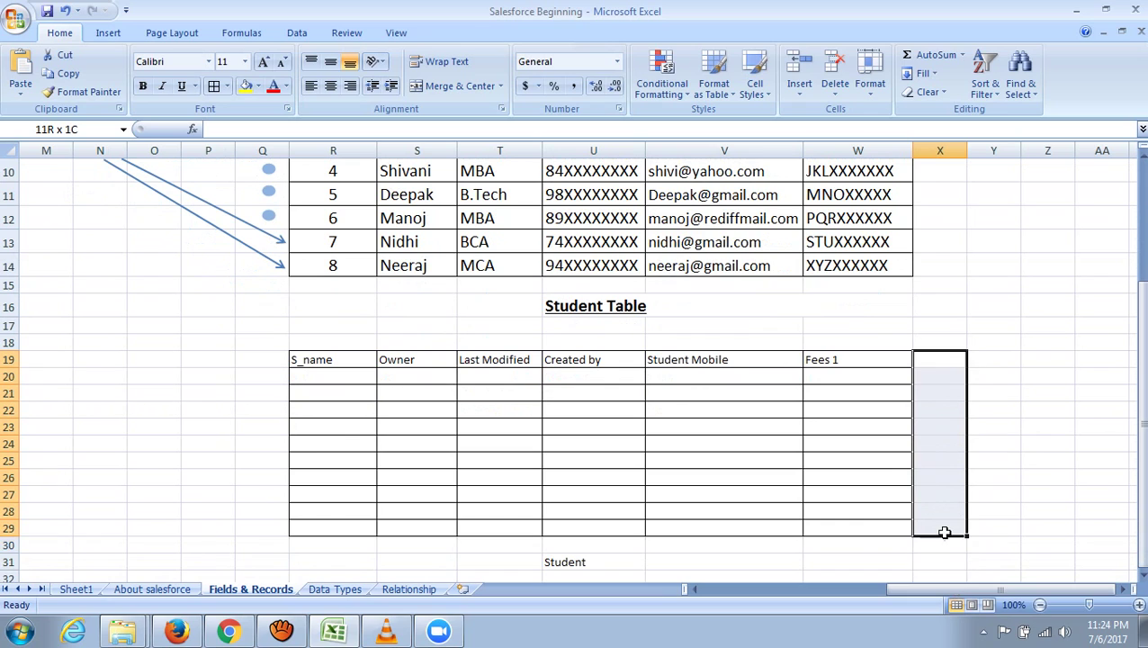
click(207, 90)
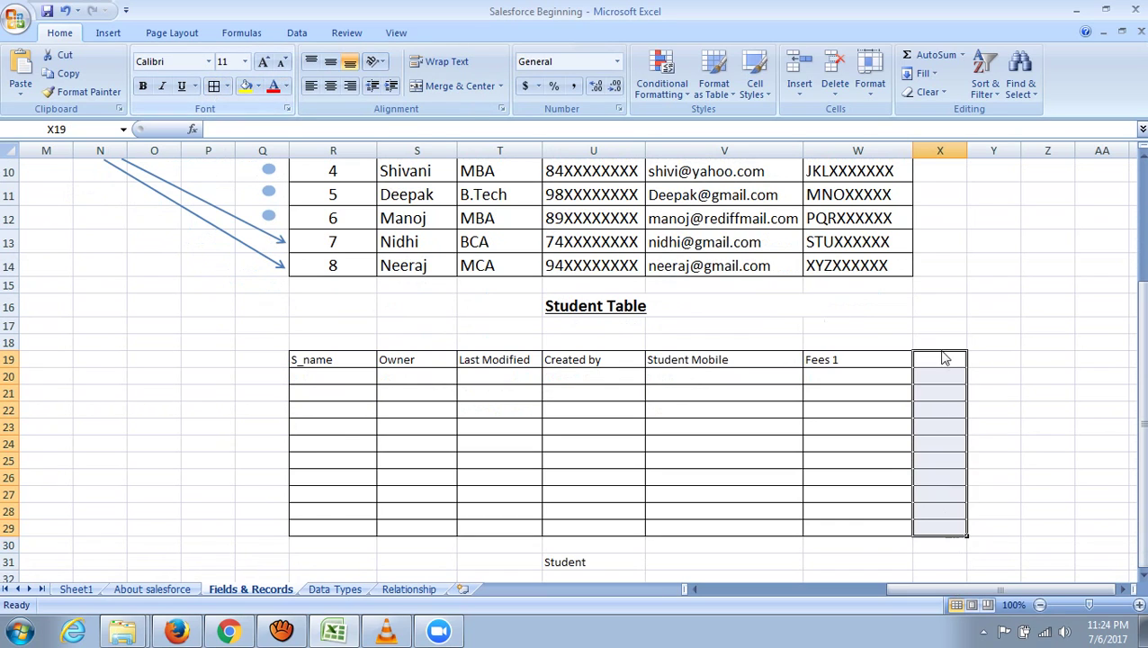
click(934, 360)
text(Fee2)
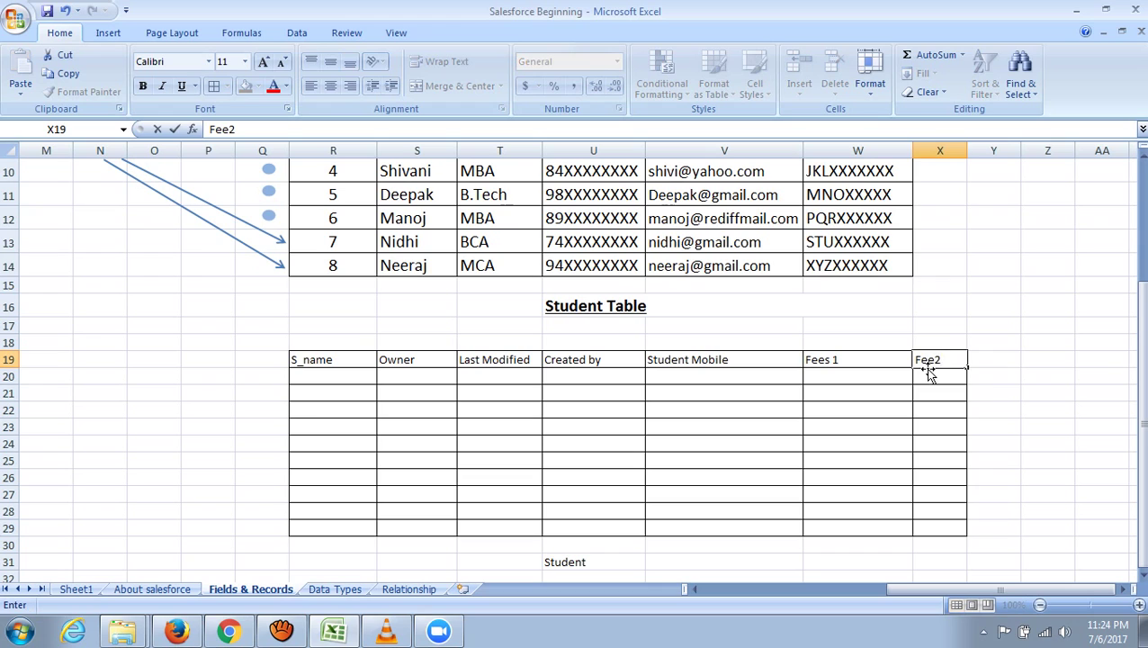
click(1044, 456)
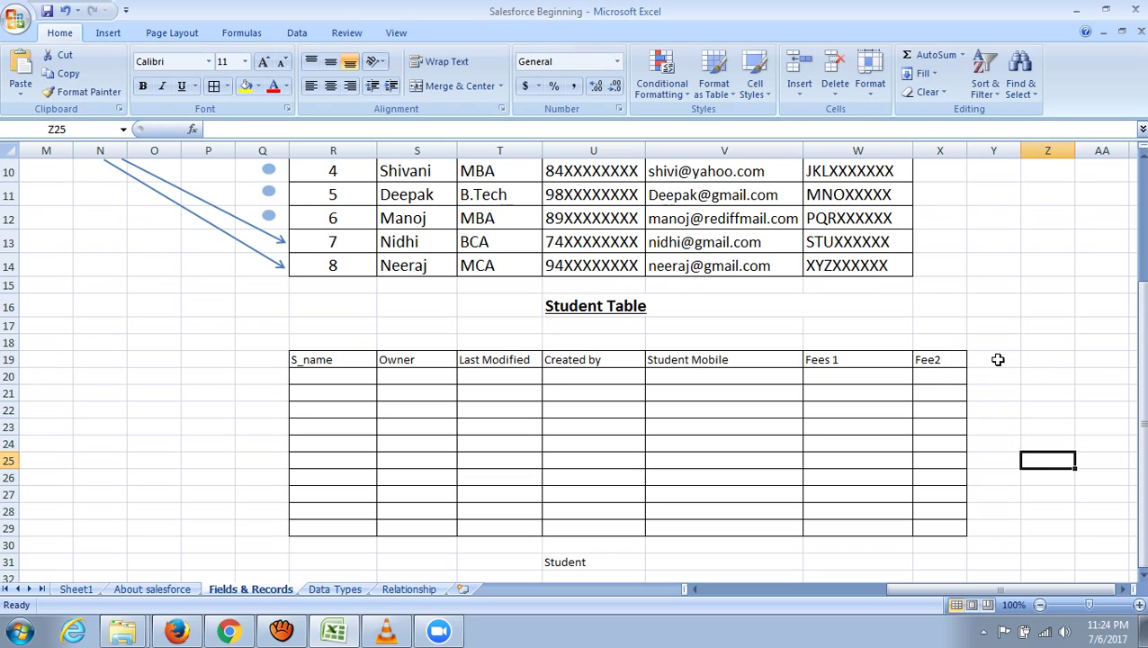
- Enter the Total fees header in Y19 next to Fee2
drag(1000, 359, 1019, 527)
drag(980, 356, 1021, 522)
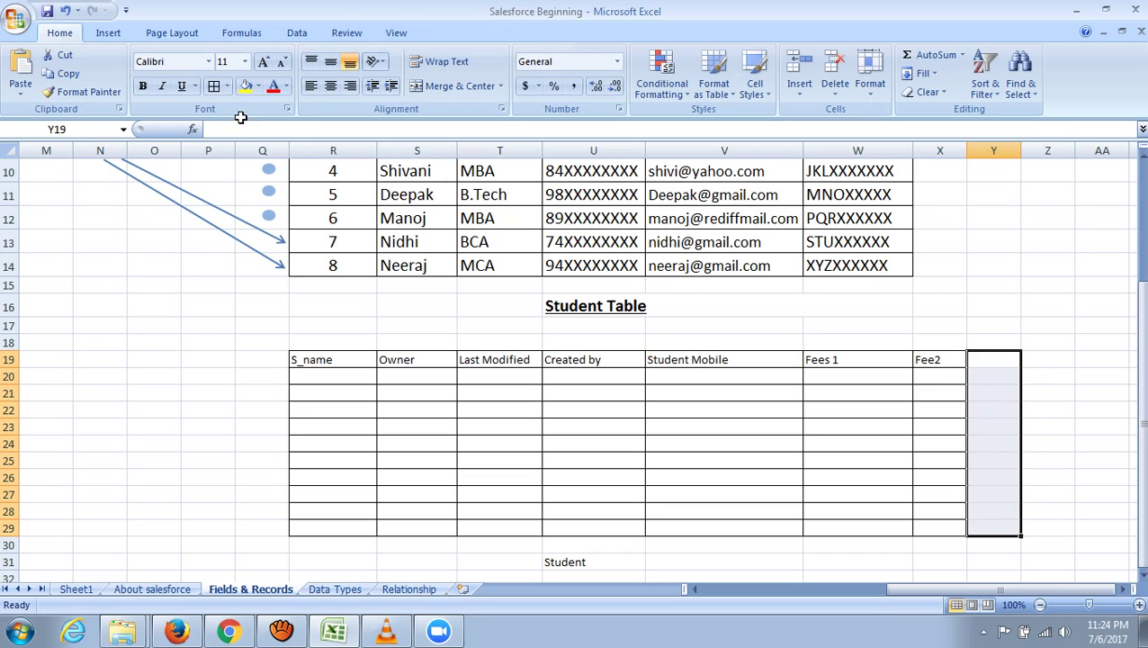
click(987, 357)
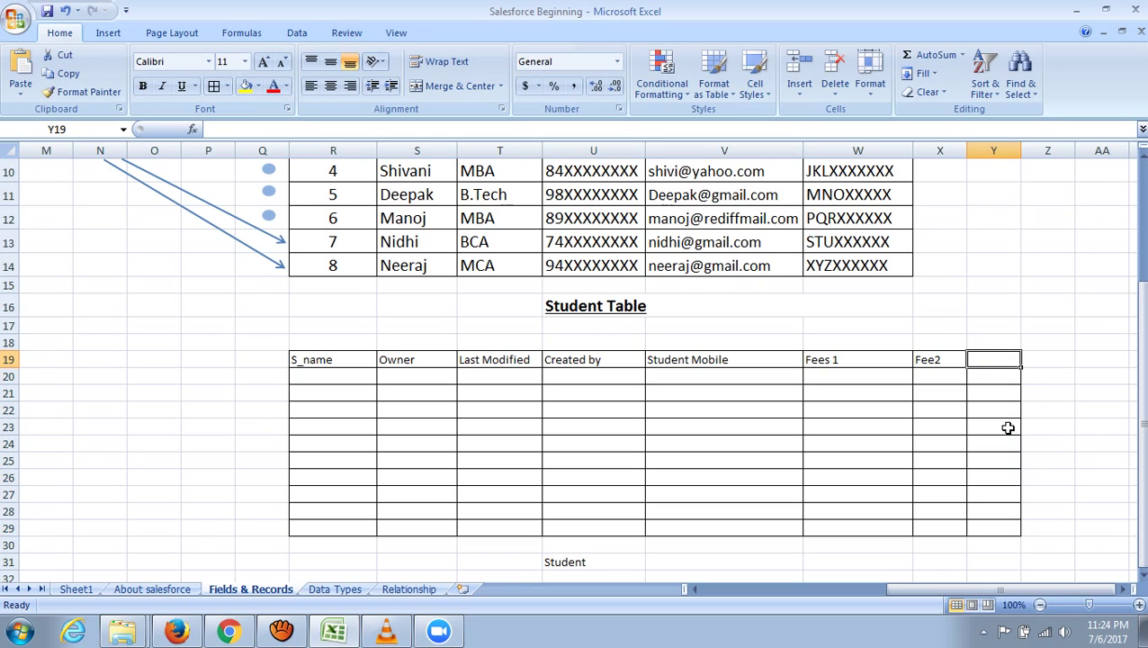
text(Total)
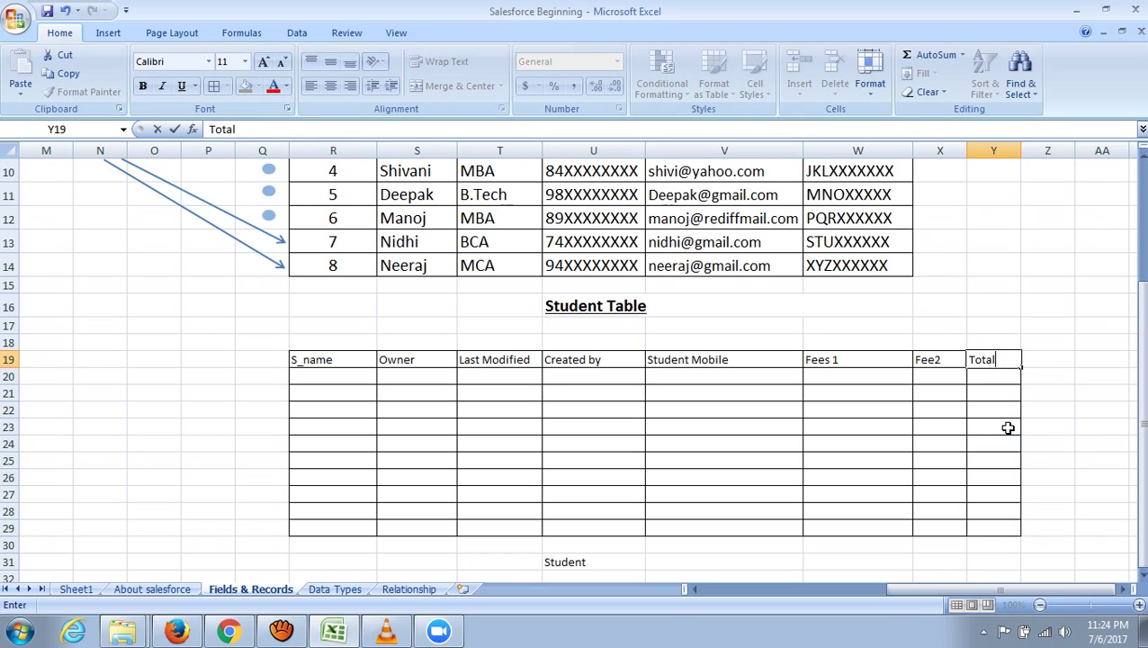
text( fees)
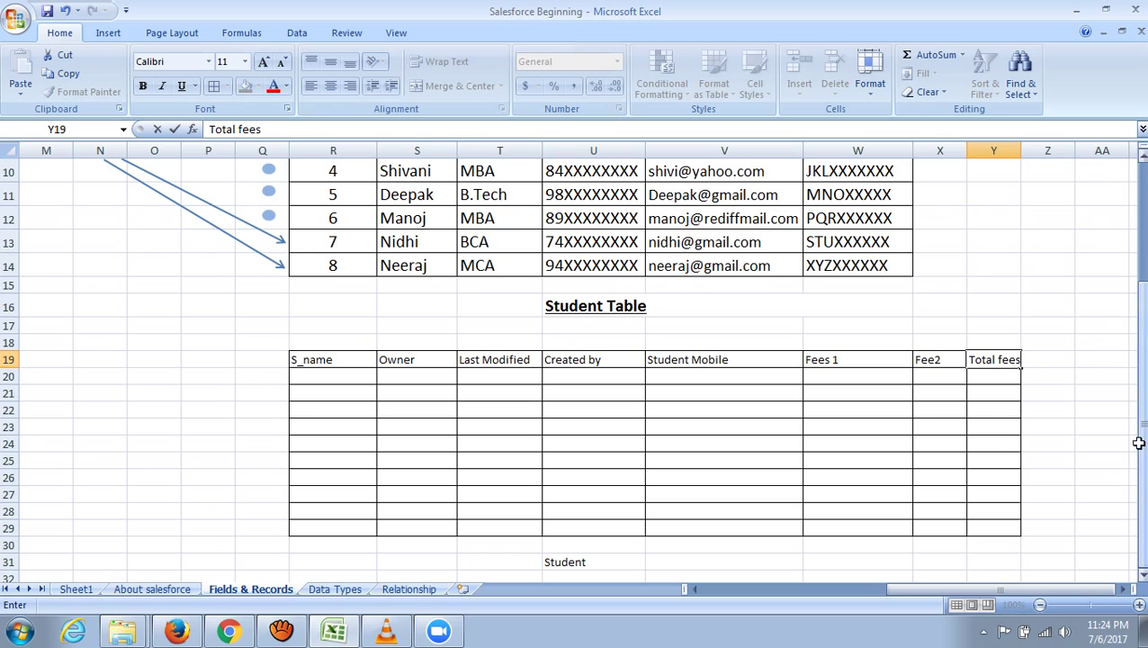
click(1100, 440)
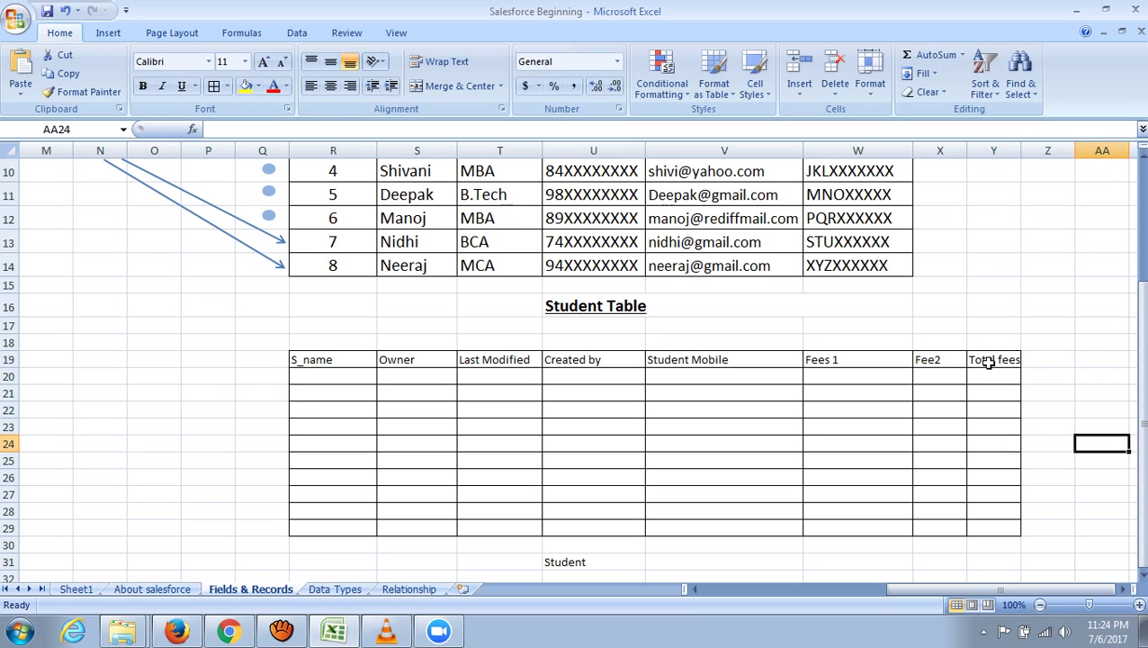
- Undo the accidental move of the Fee2 header so it stays between Fees 1 and Total fees
drag(841, 365, 864, 514)
drag(954, 360, 989, 529)
click(938, 359)
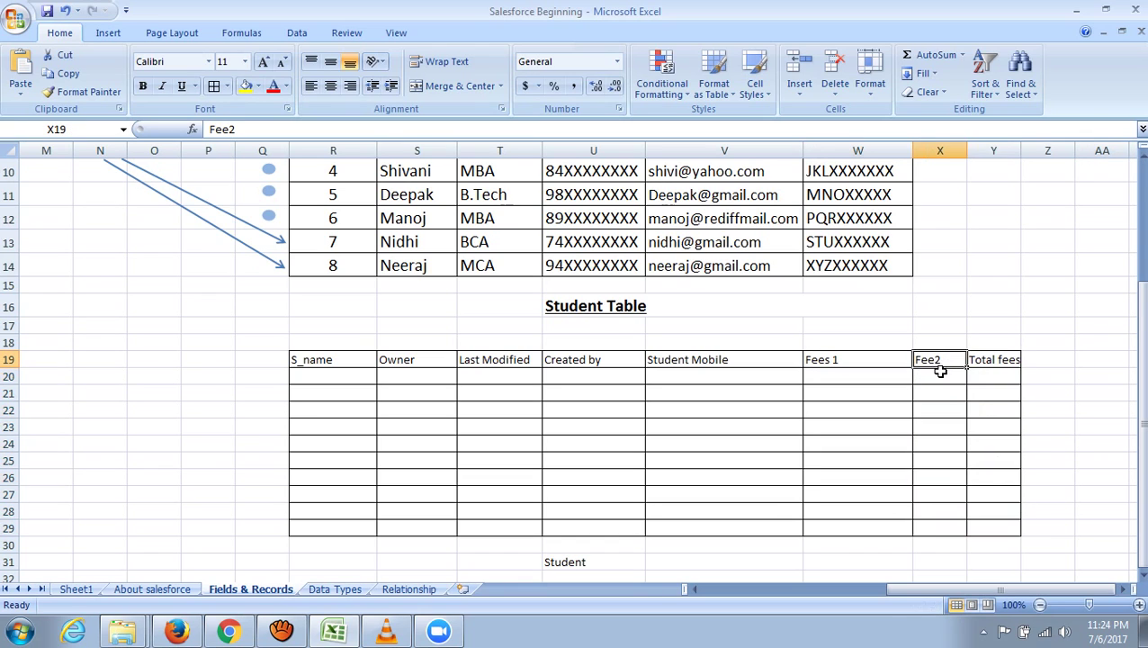
drag(940, 369, 952, 492)
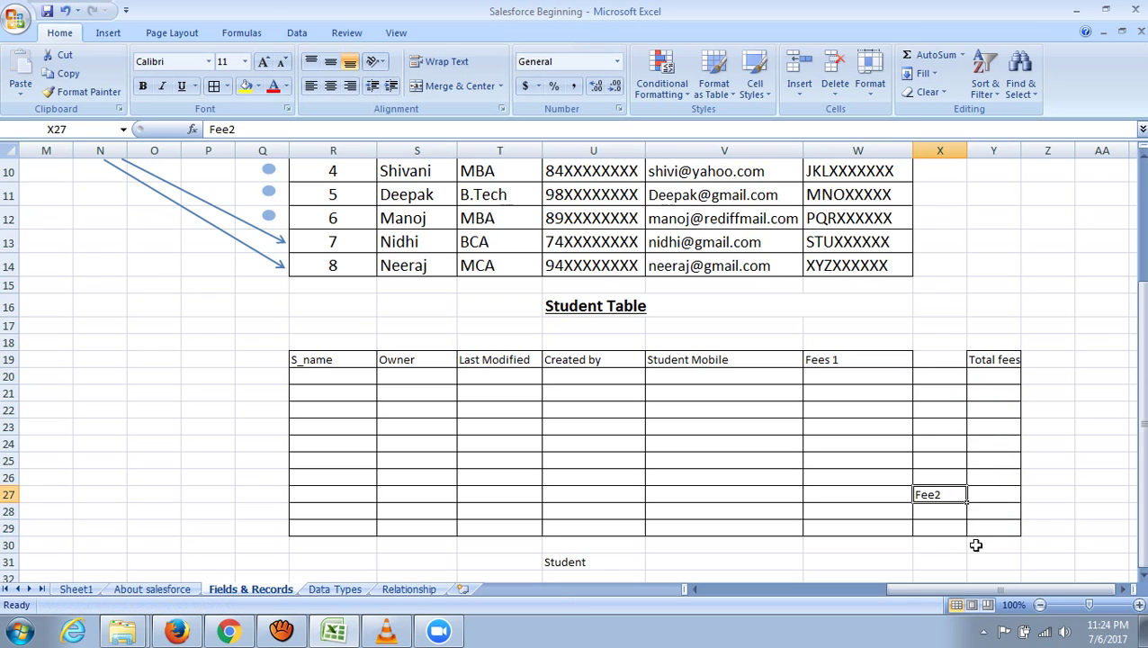
key(ctrl+z)
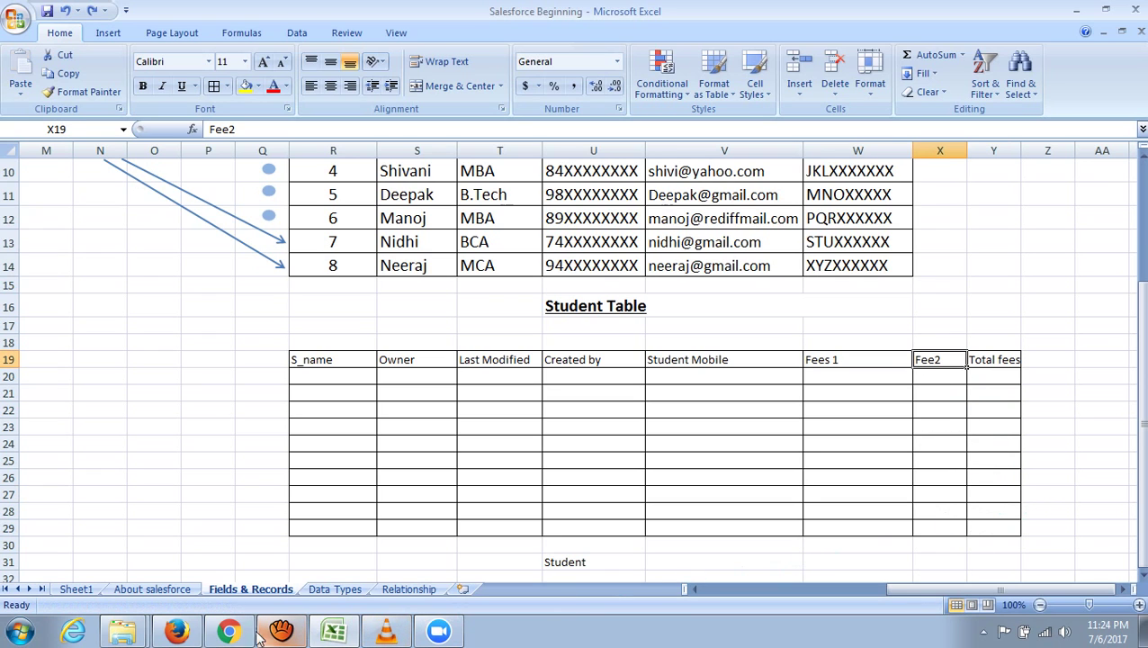
click(229, 630)
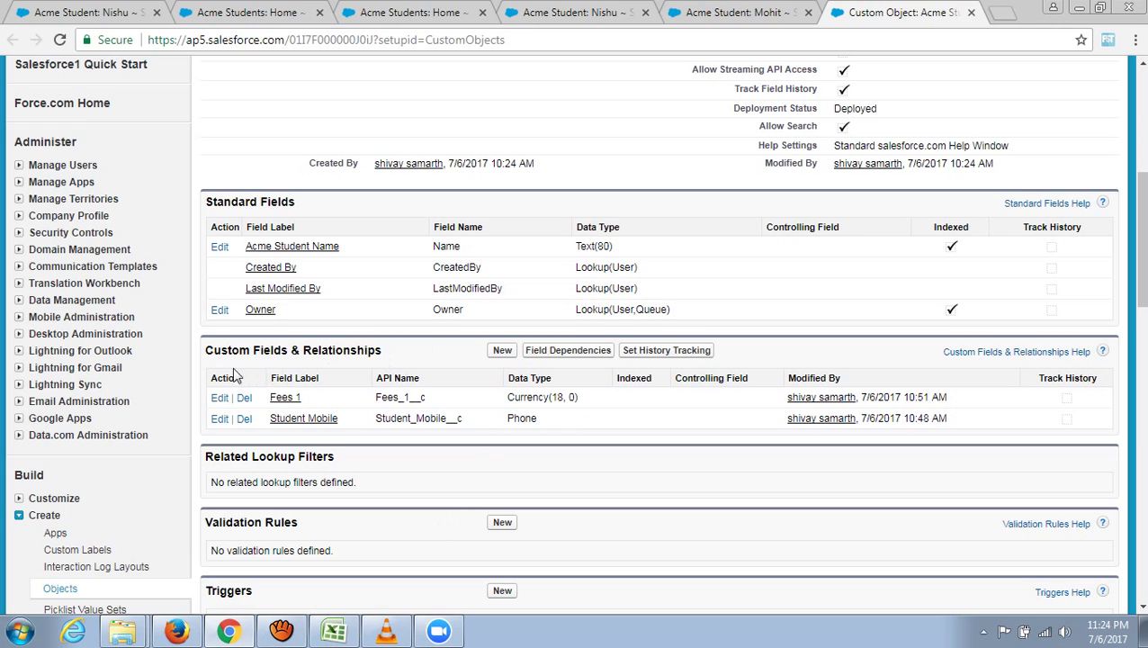
- Start a new Currency custom field labelled Fees 2
click(501, 352)
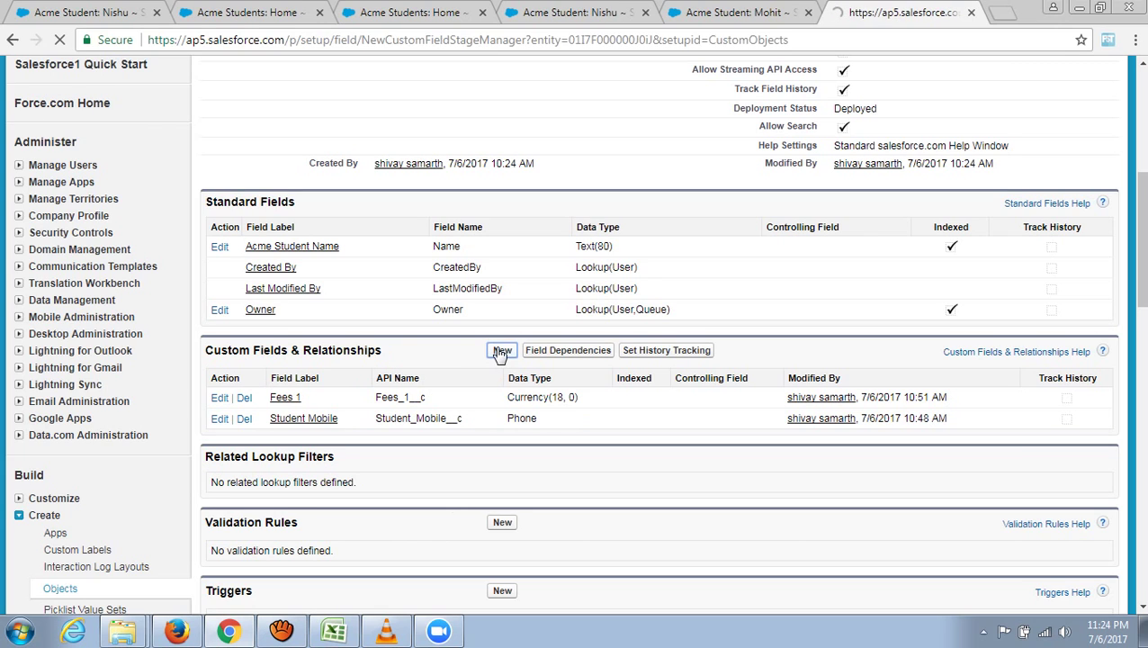
scroll(471, 394, down, 4)
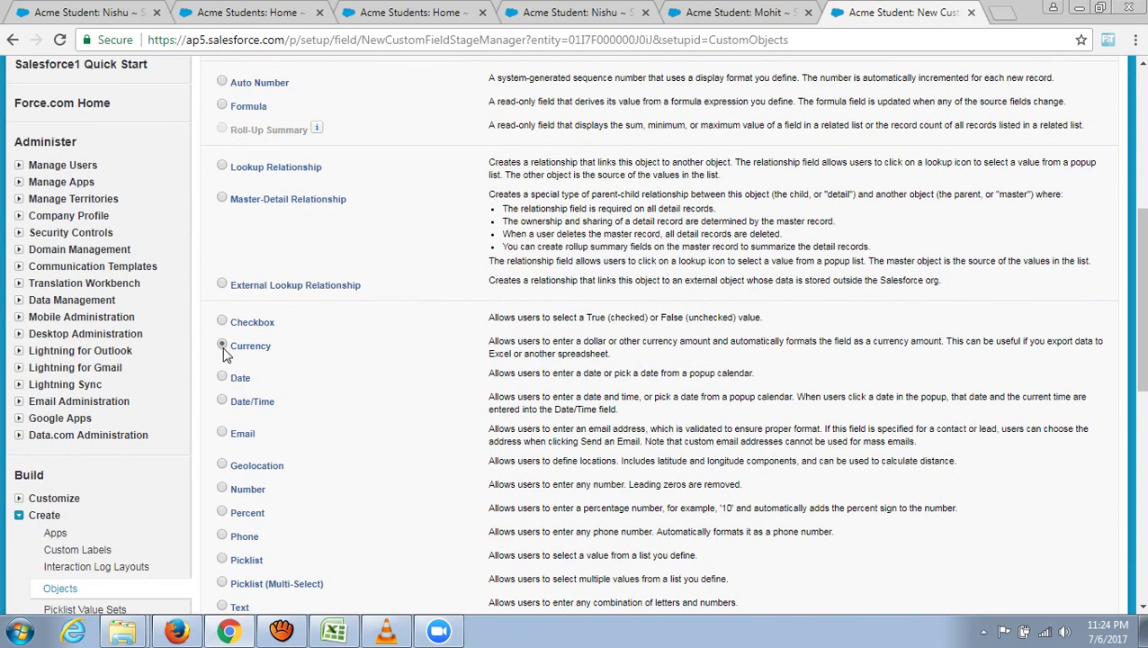
click(223, 350)
scroll(392, 413, down, 4)
click(1056, 429)
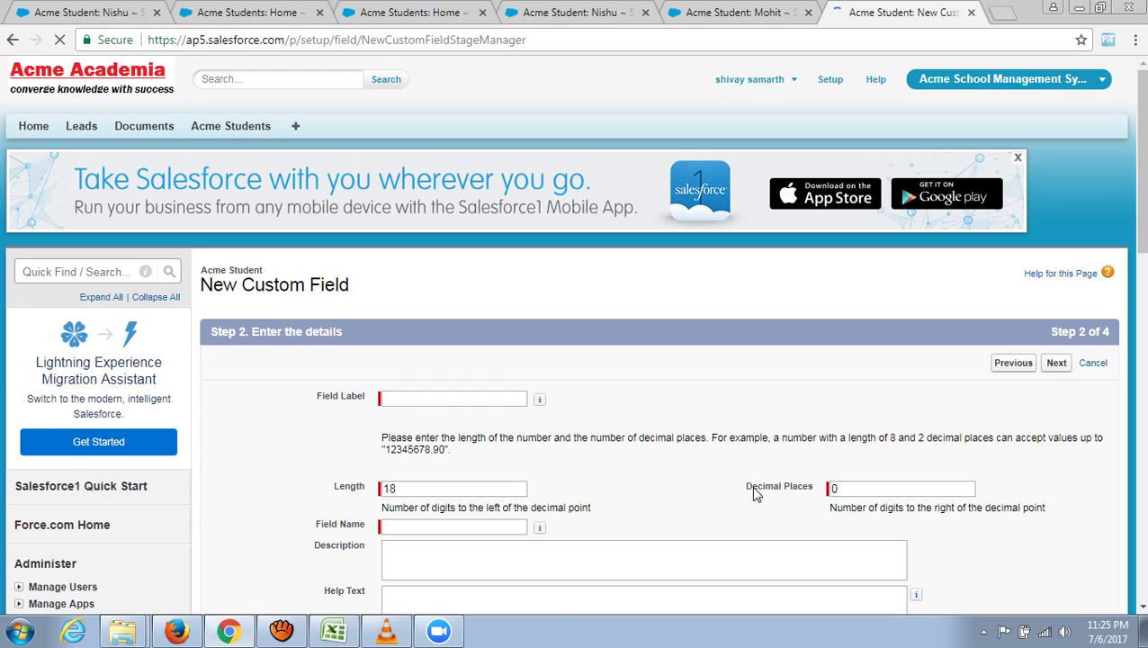
click(433, 398)
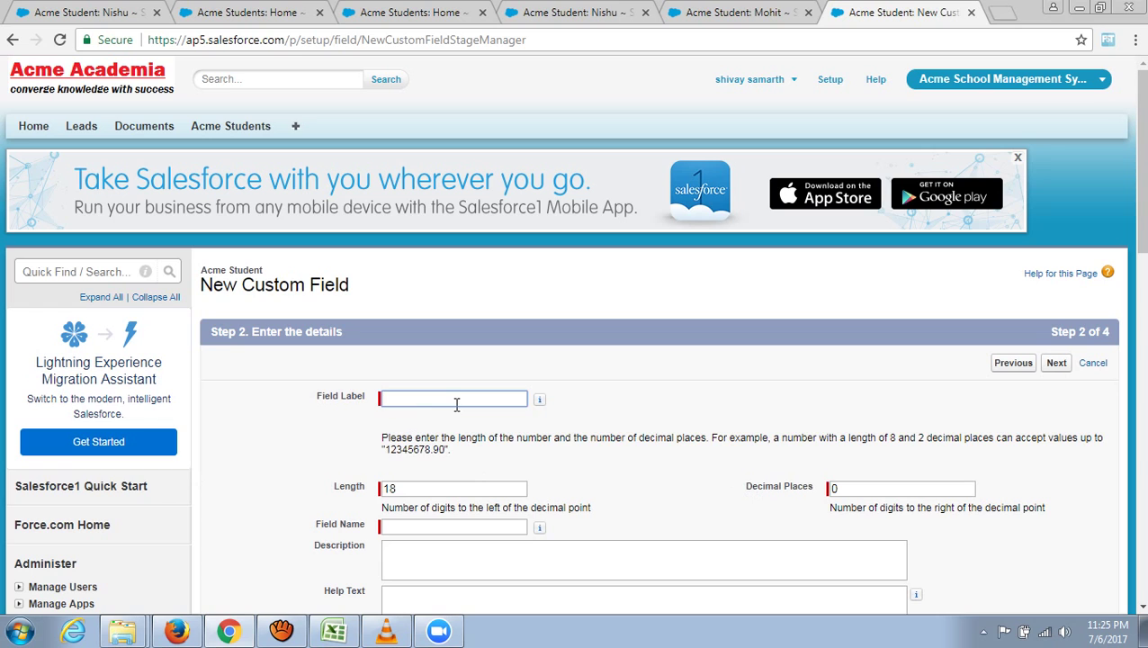
text(Fees 2)
- Mark the Fees 2 field as required
scroll(578, 466, down, 1)
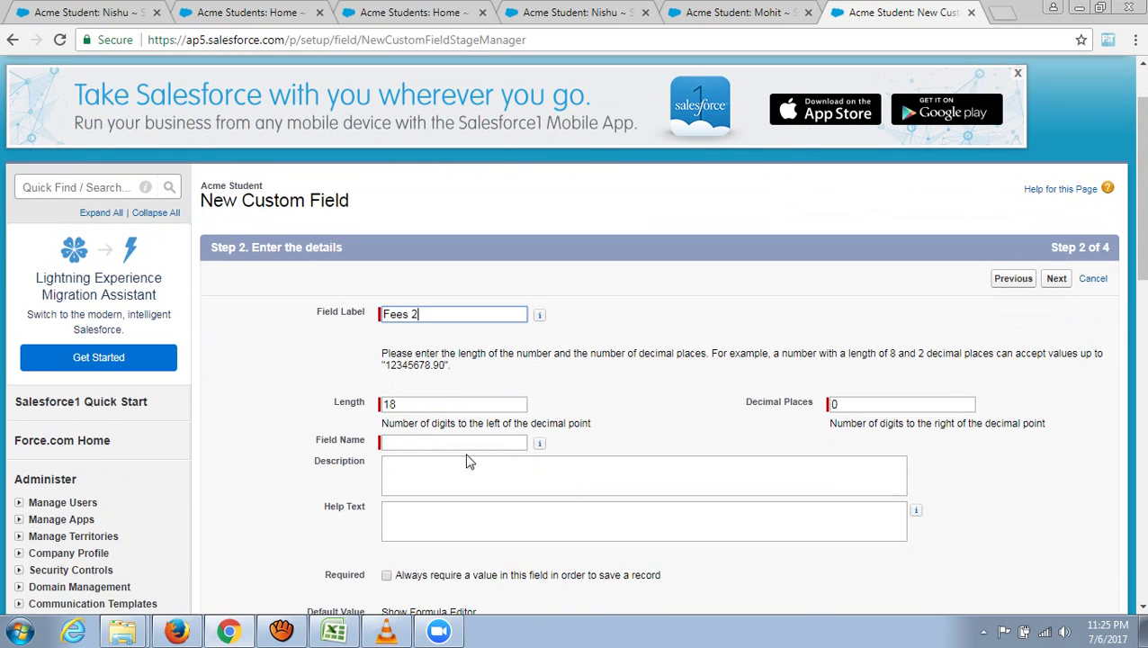
scroll(558, 461, down, 1)
click(386, 491)
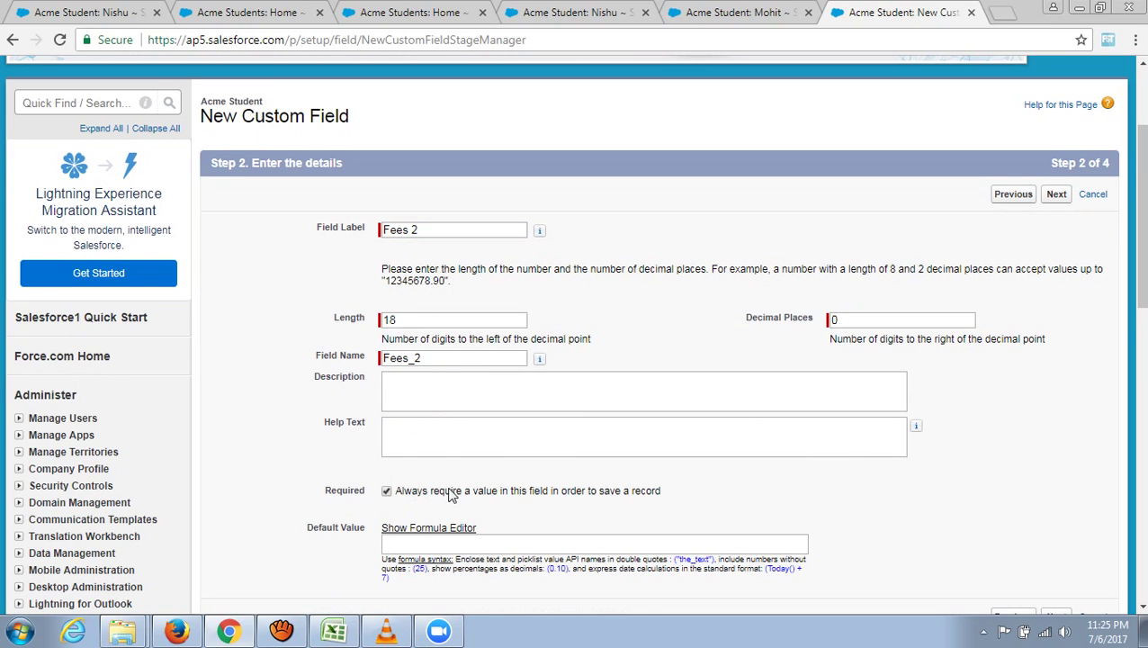
scroll(630, 459, down, 1)
scroll(650, 454, down, 3)
- Keep default security and Acme Student Layout placement, then Save & New
click(1056, 366)
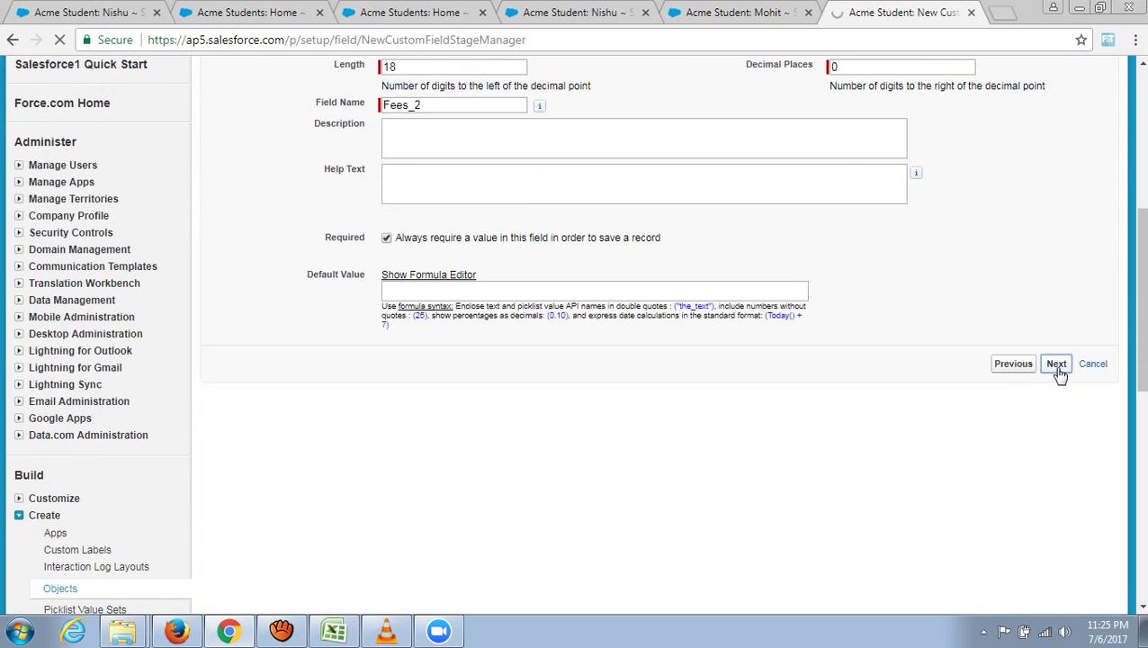
scroll(973, 413, down, 3)
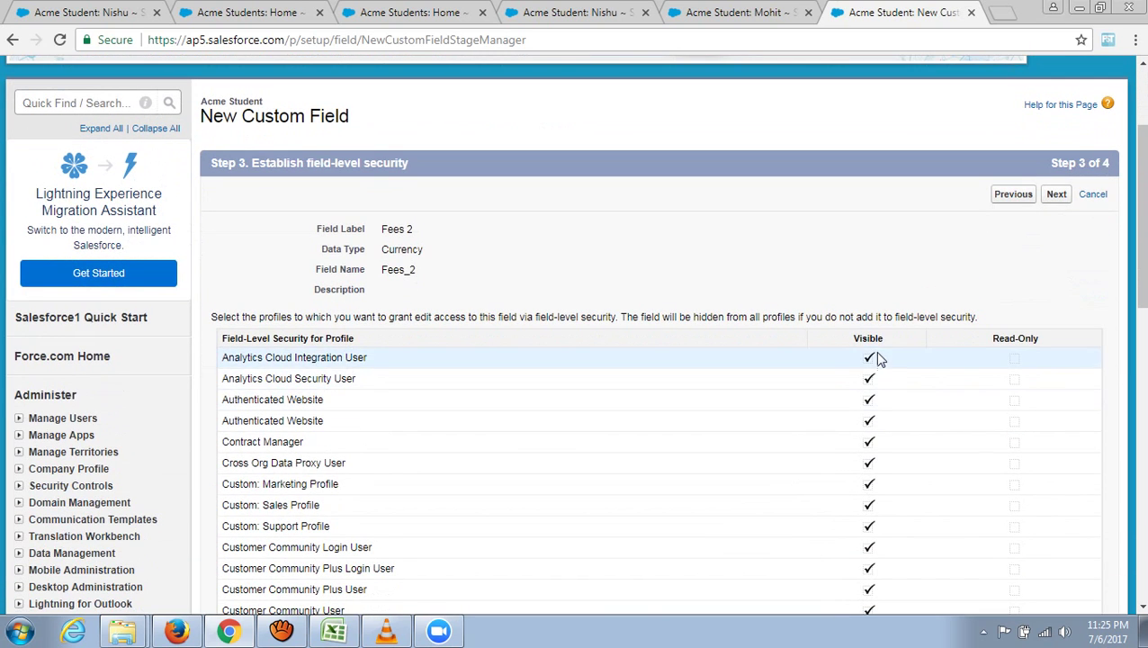
click(1057, 194)
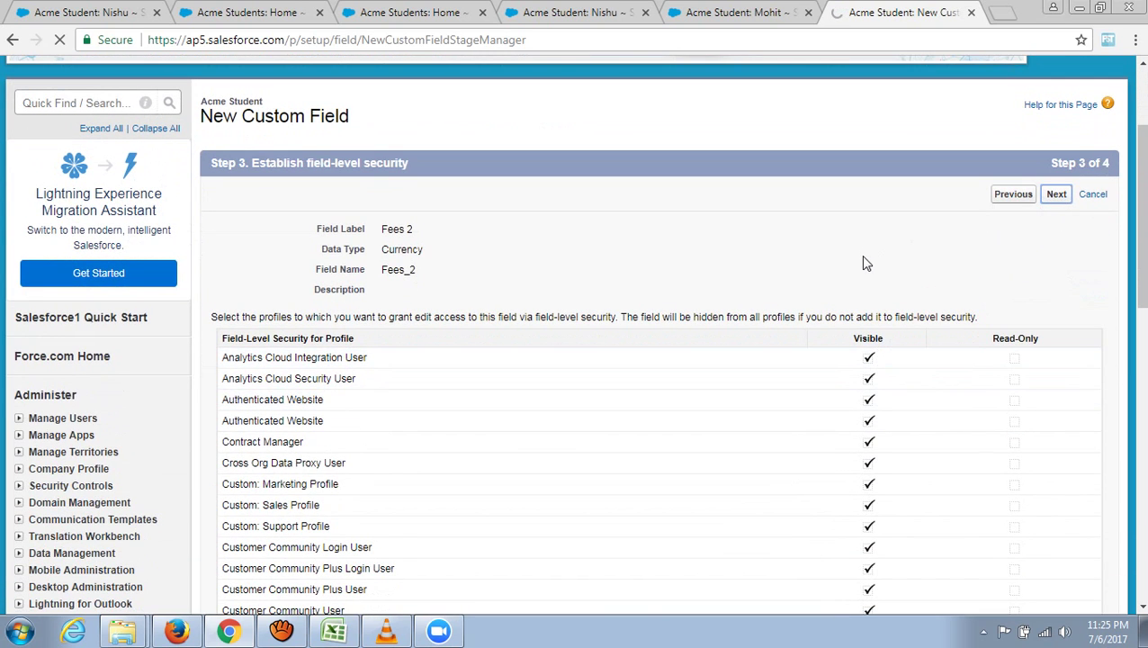
scroll(864, 261, down, 2)
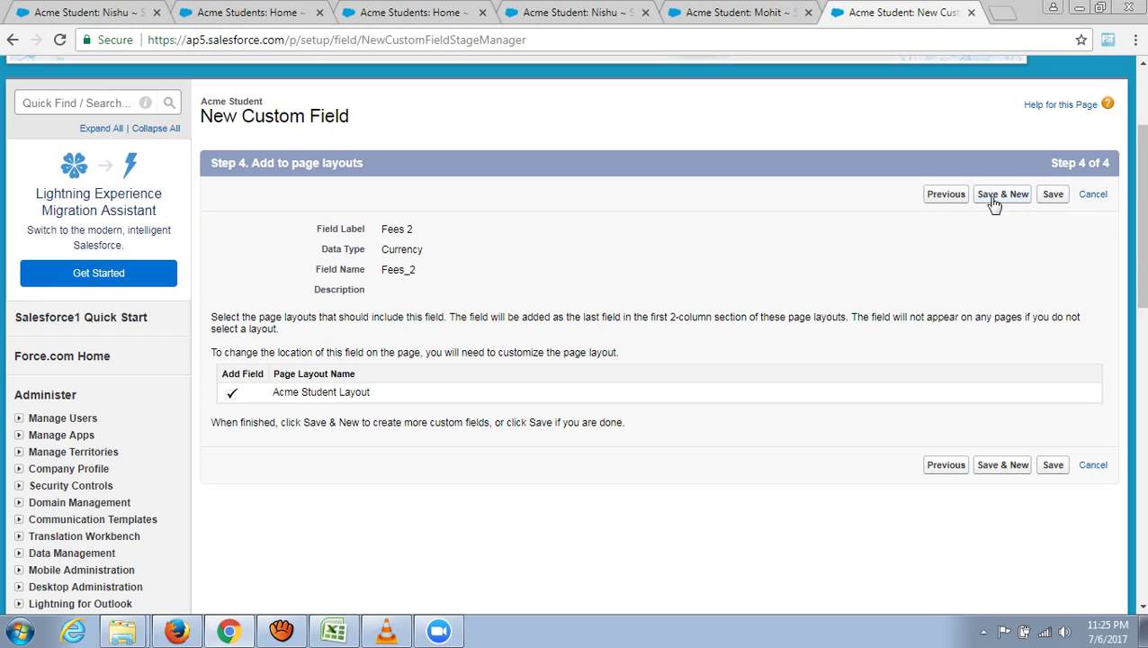
scroll(1005, 185, down, 1)
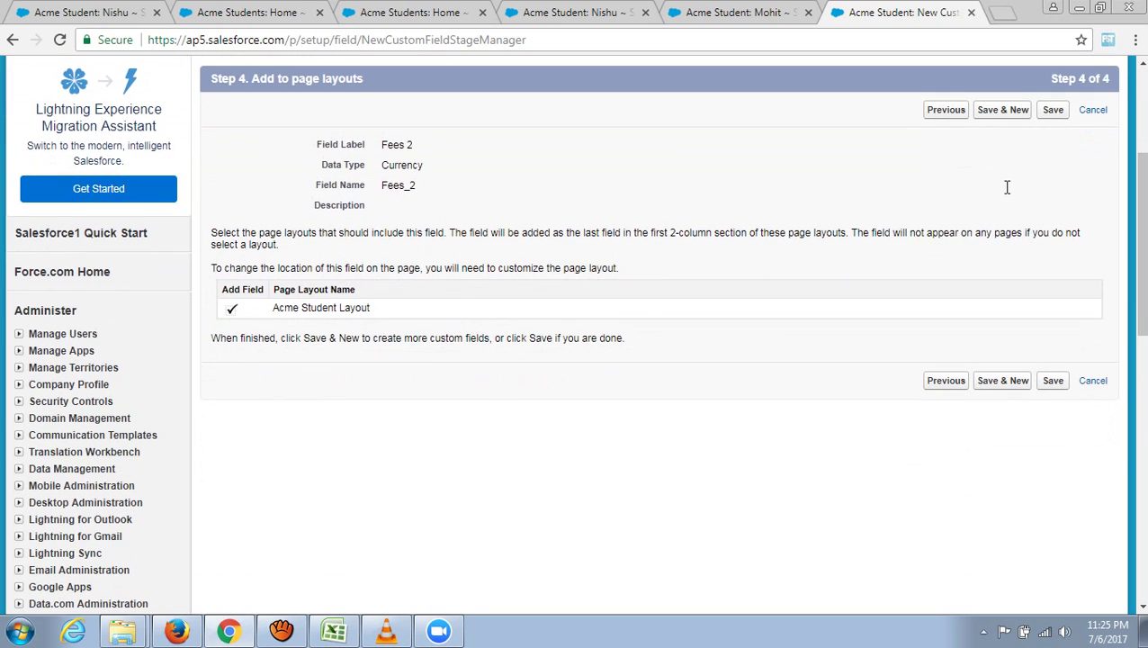
scroll(957, 206, up, 3)
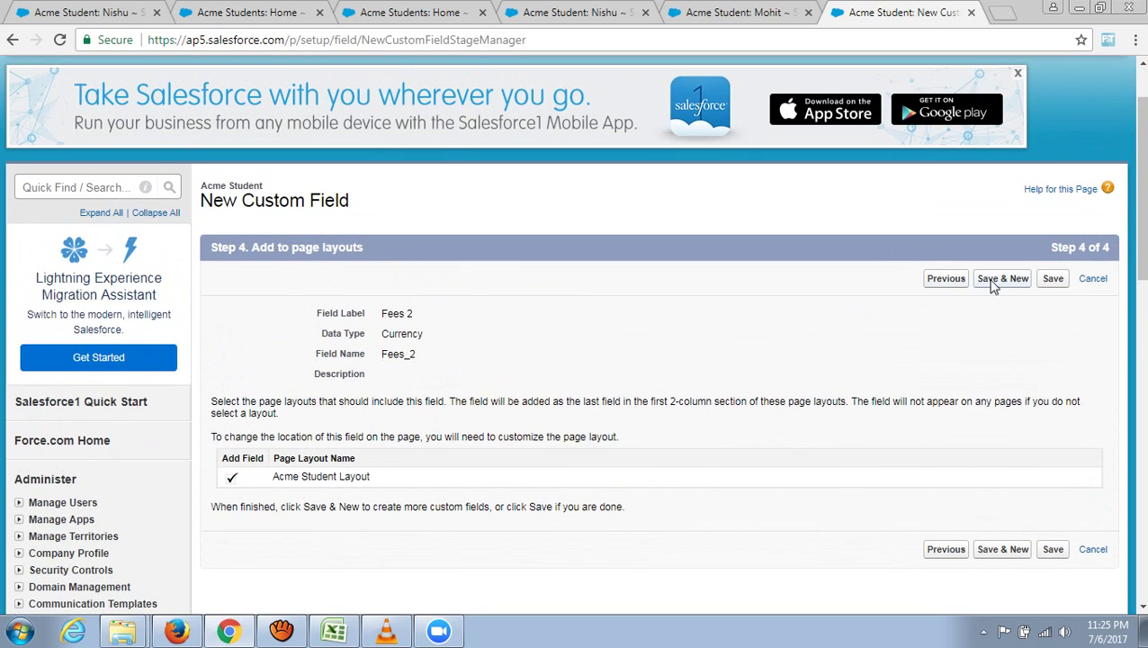
click(995, 279)
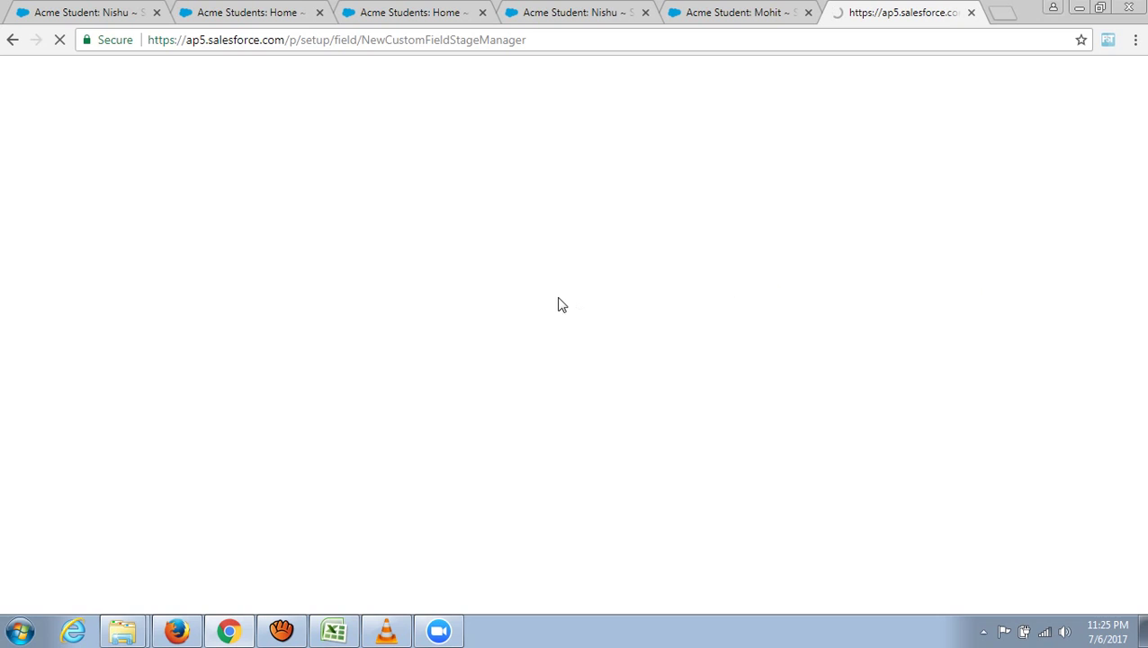
scroll(453, 357, down, 1)
scroll(453, 358, down, 3)
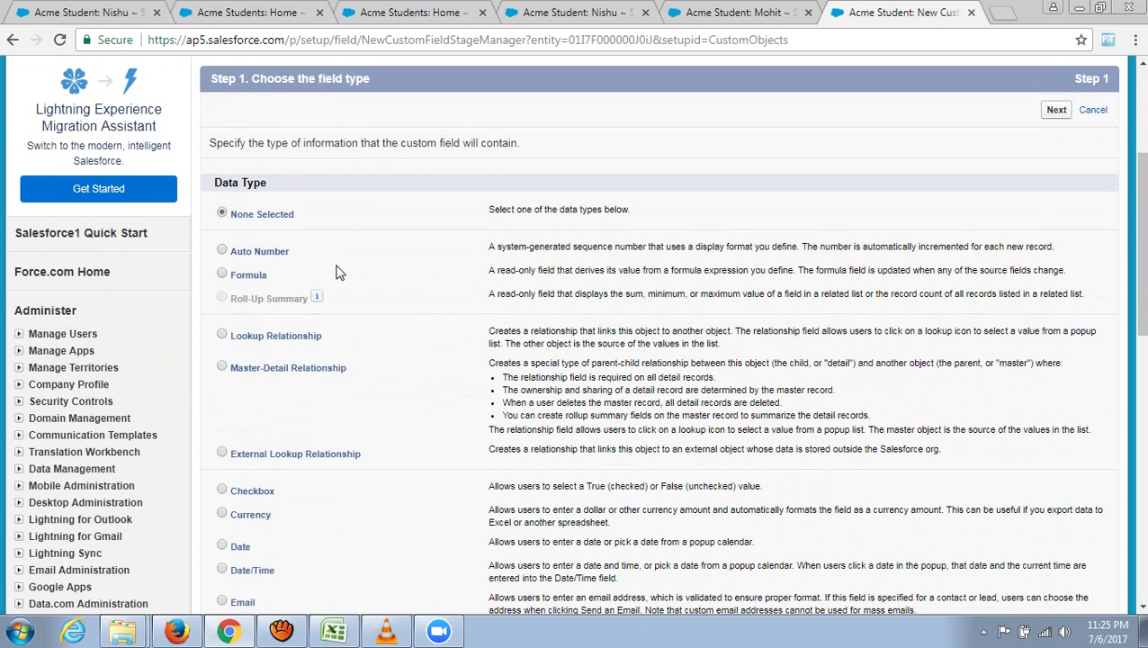
- Enter 'fee1 + fee 2' in cell Y20 under the Total fees heading
click(351, 636)
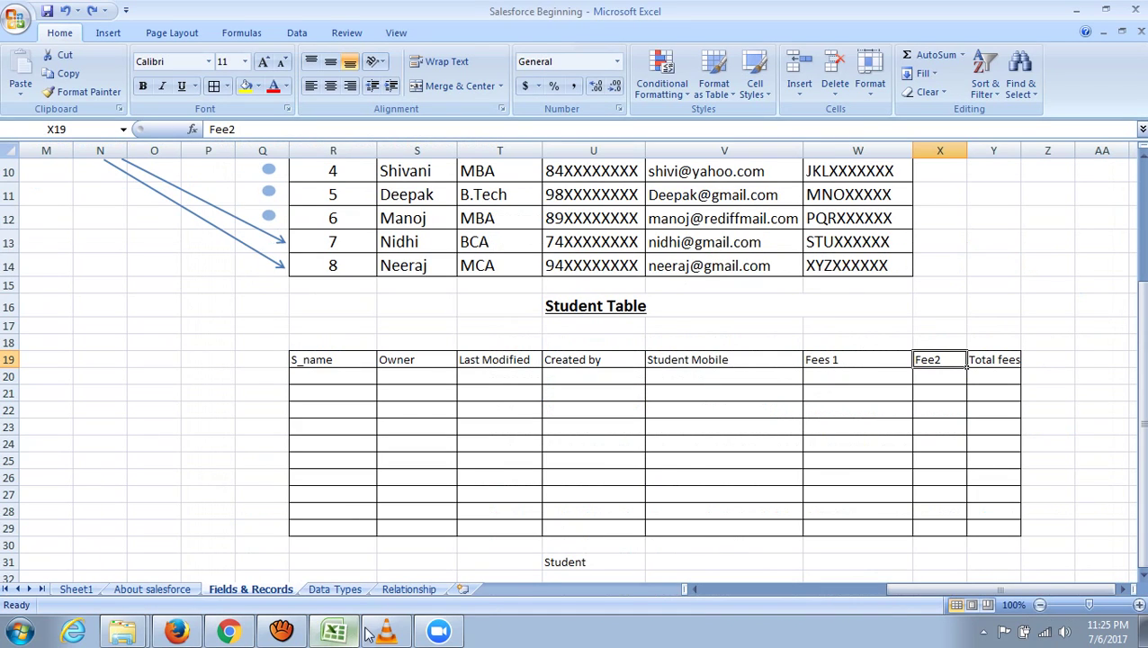
drag(846, 359, 923, 363)
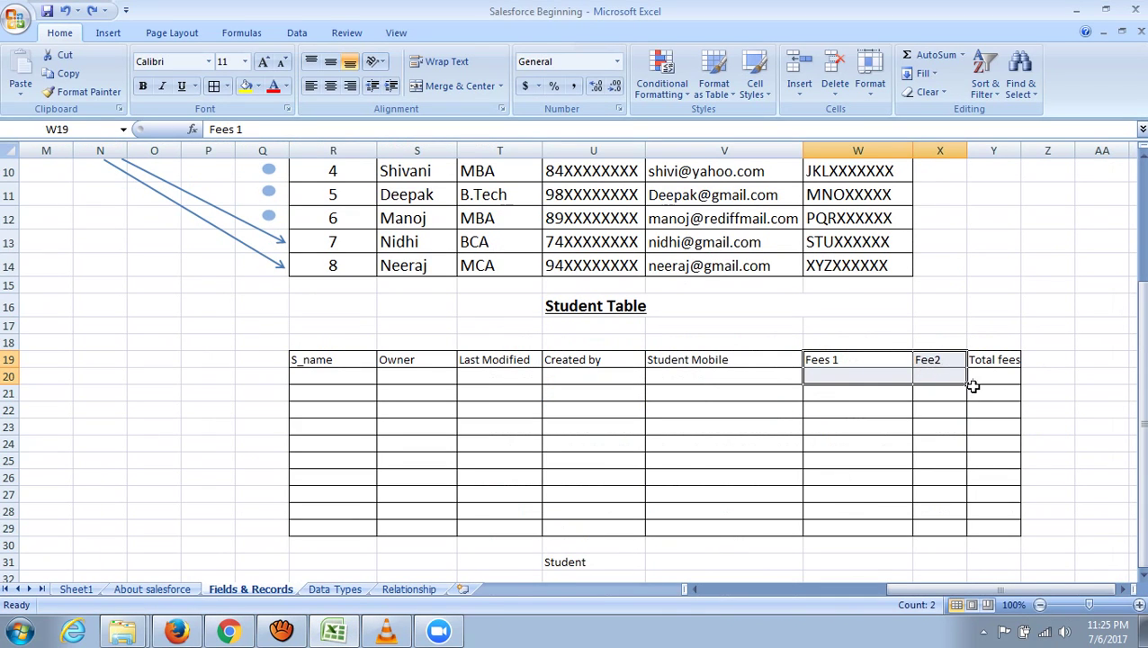
click(997, 376)
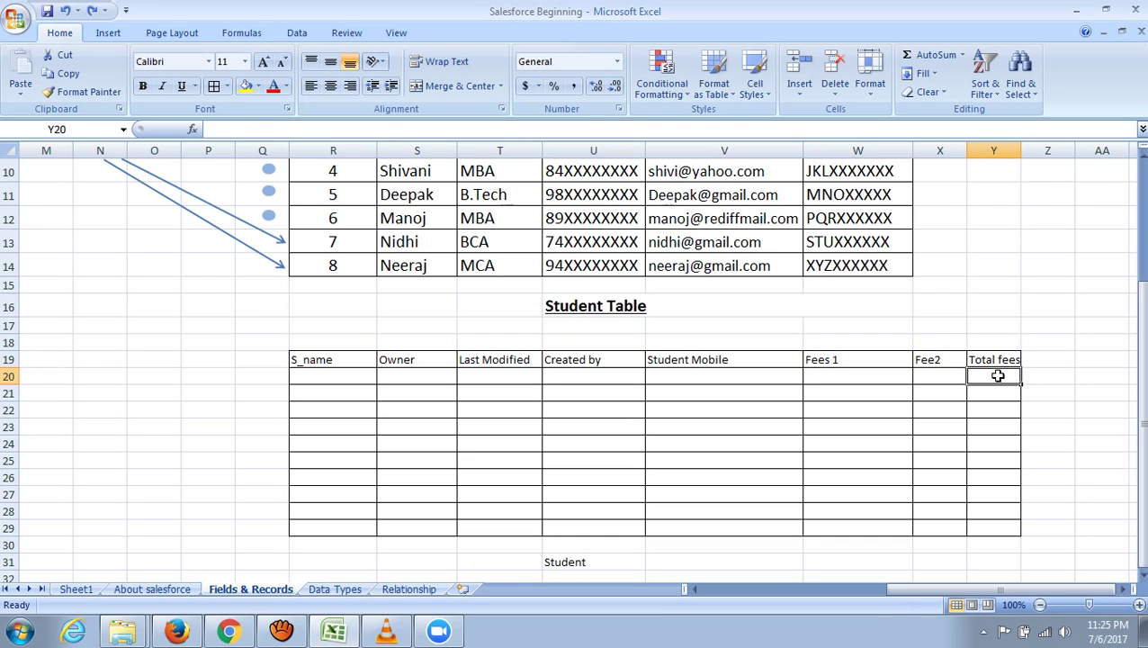
drag(996, 378, 1013, 527)
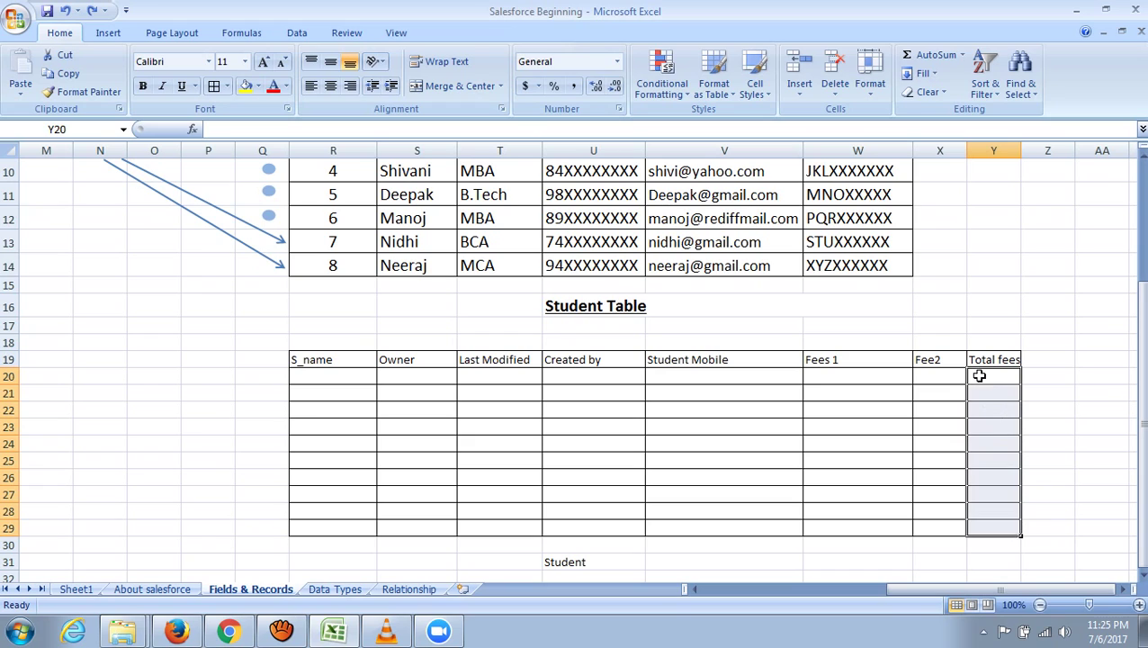
click(1004, 375)
click(1080, 376)
click(1010, 377)
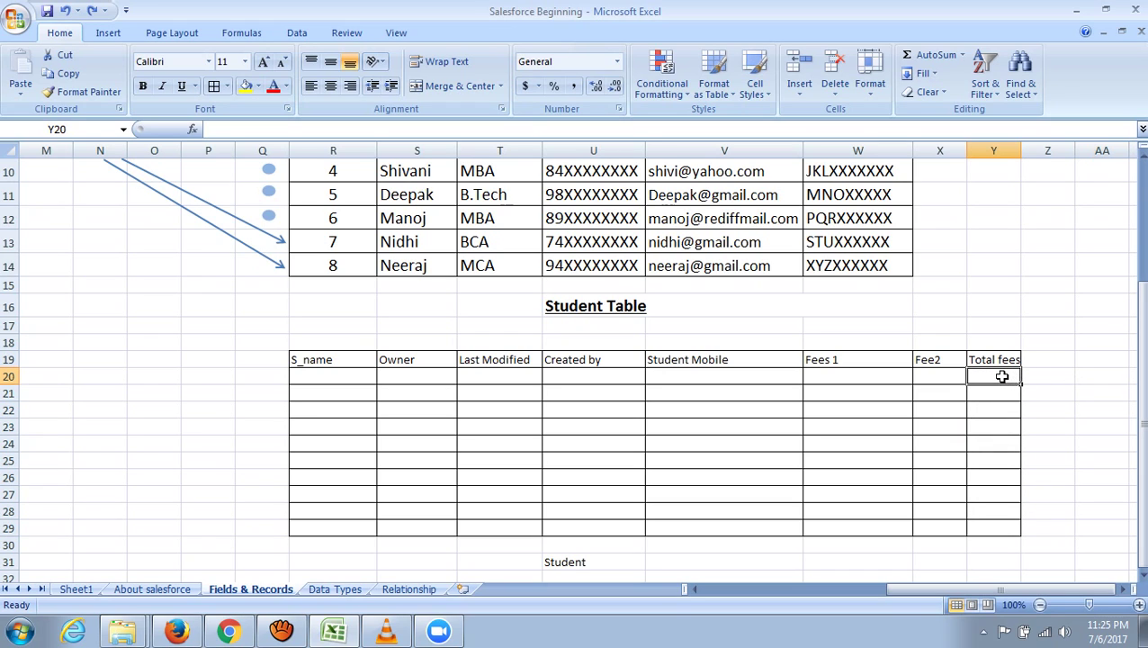
text(fee1 + ee 2)
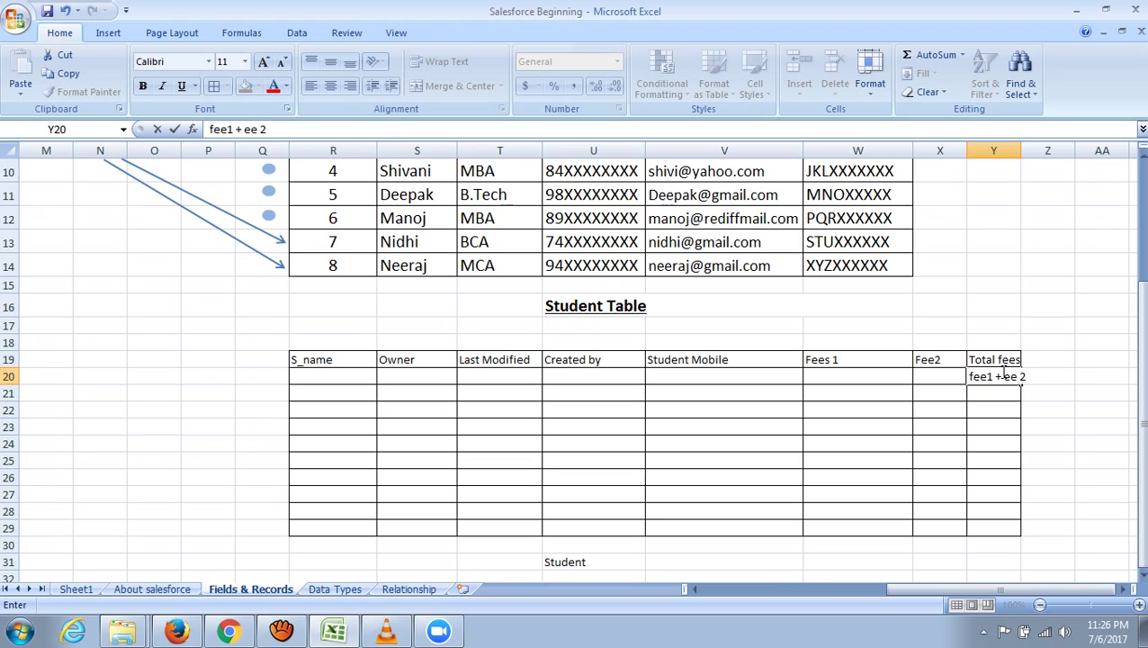
text(f)
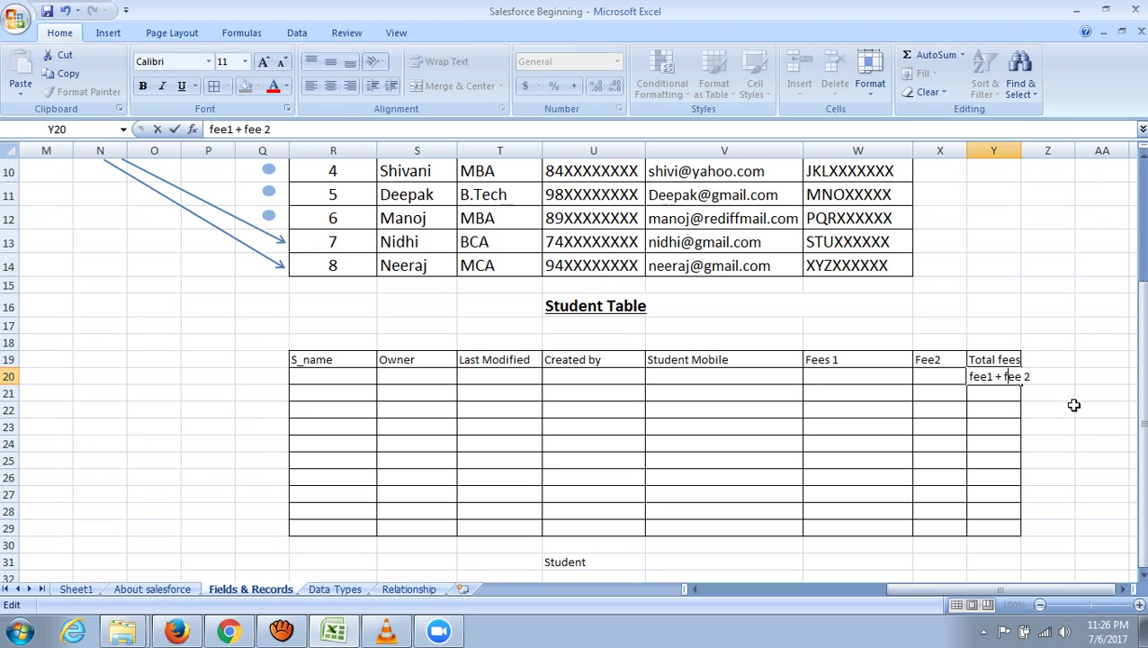
click(1076, 394)
click(990, 379)
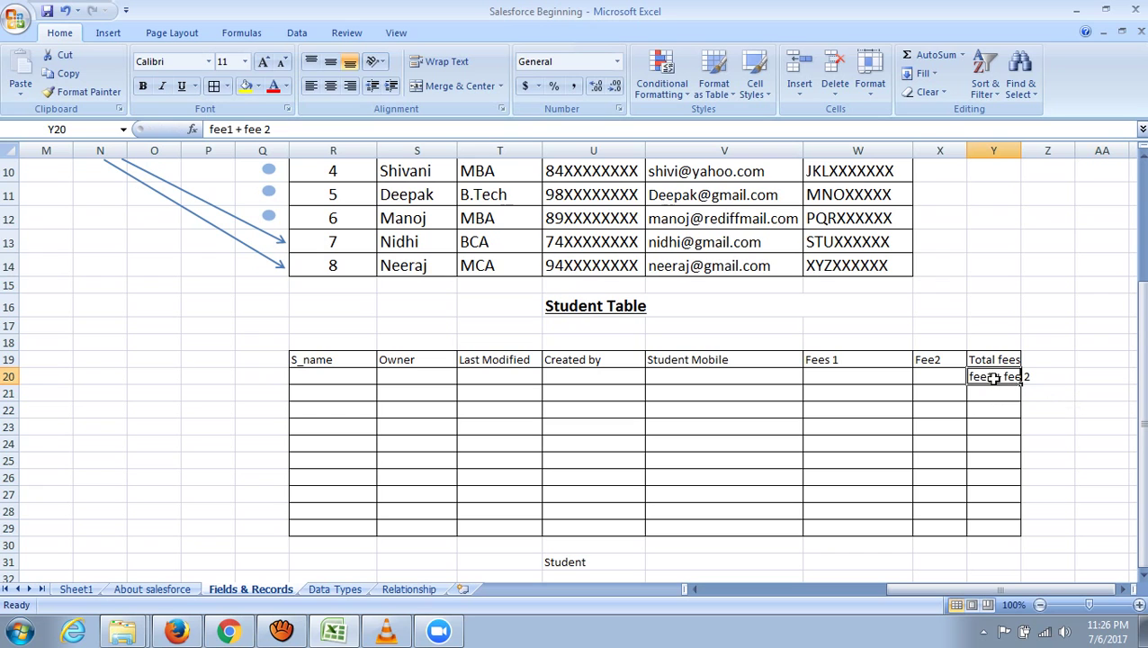
click(230, 635)
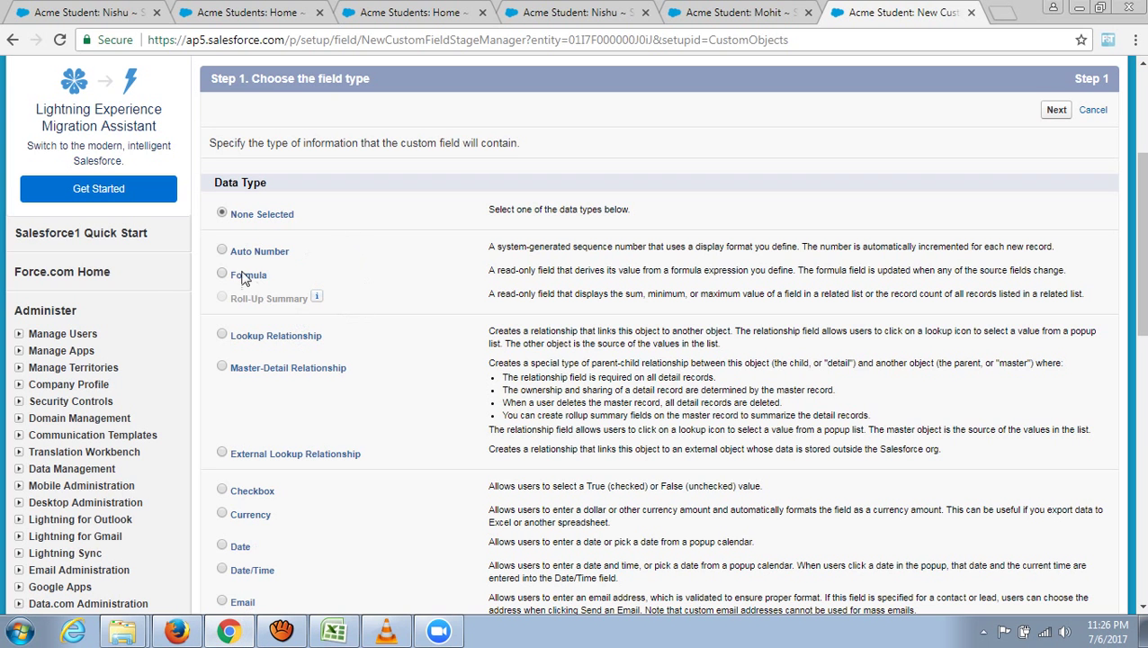
- Choose Formula as the new field type and label it Total Fees
click(222, 274)
click(1062, 115)
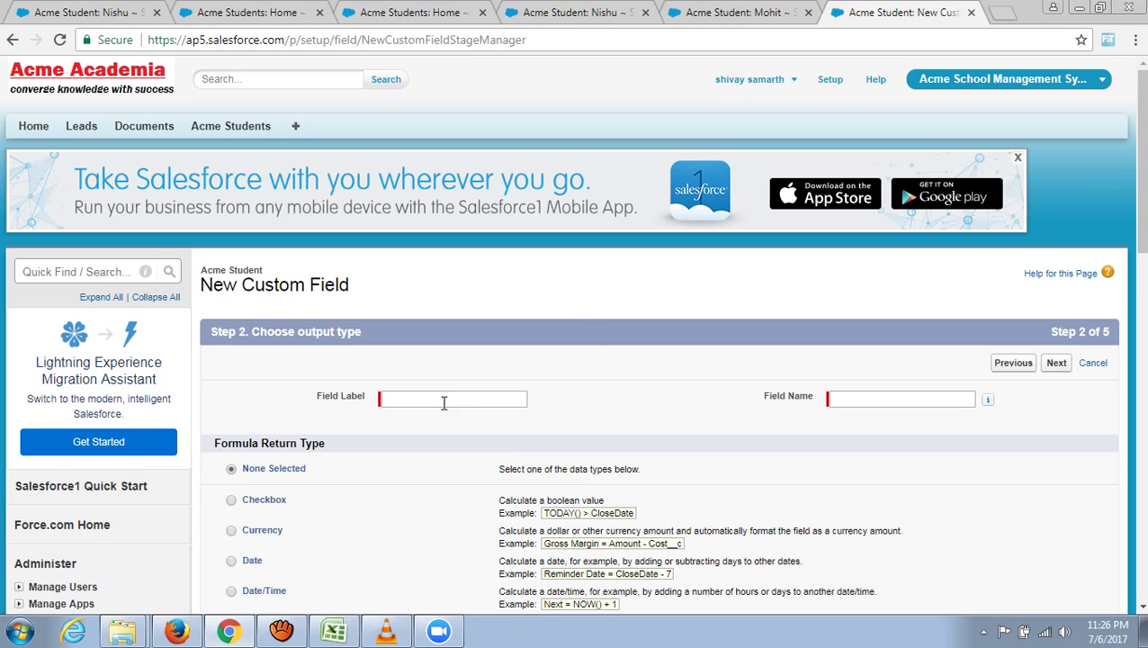
click(447, 399)
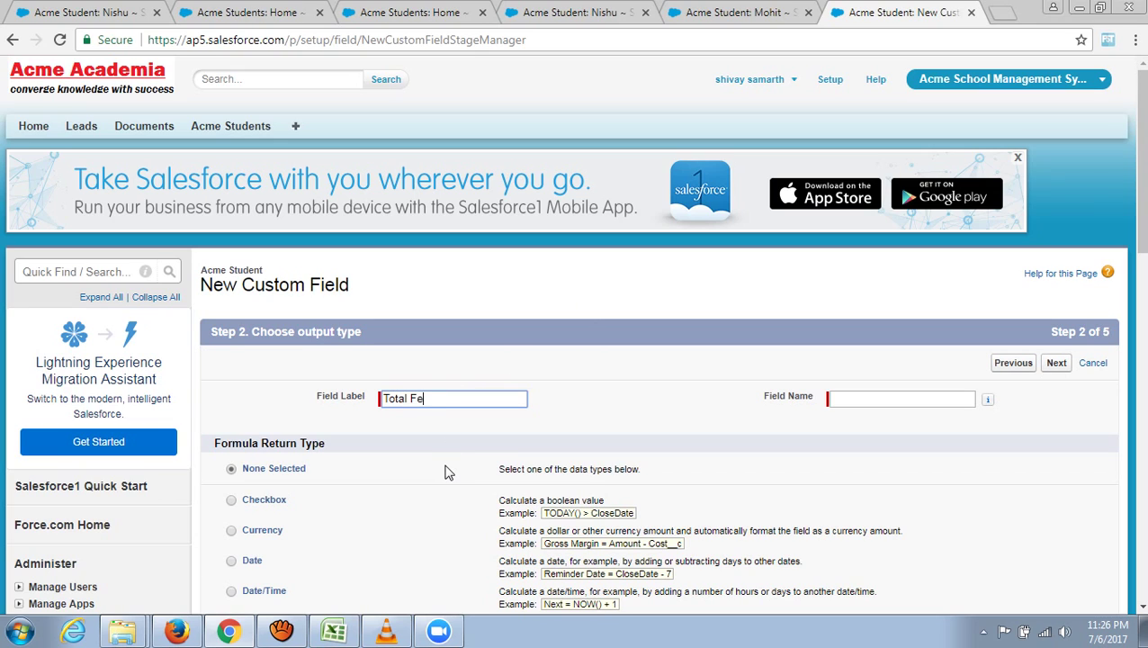
click(447, 473)
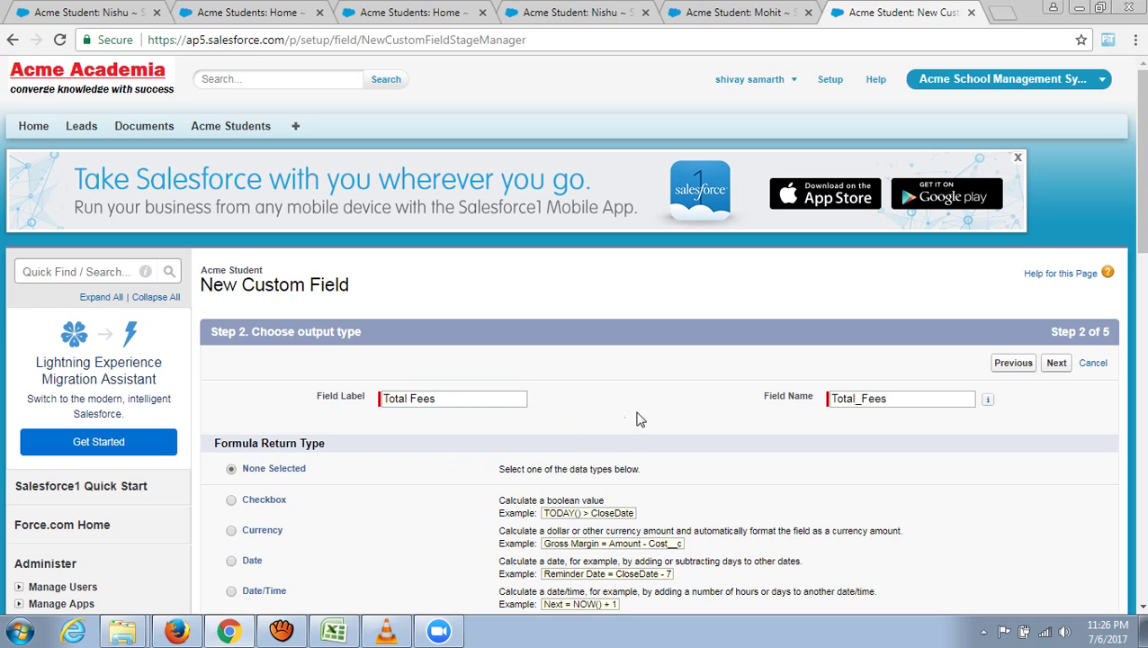
scroll(654, 424, down, 3)
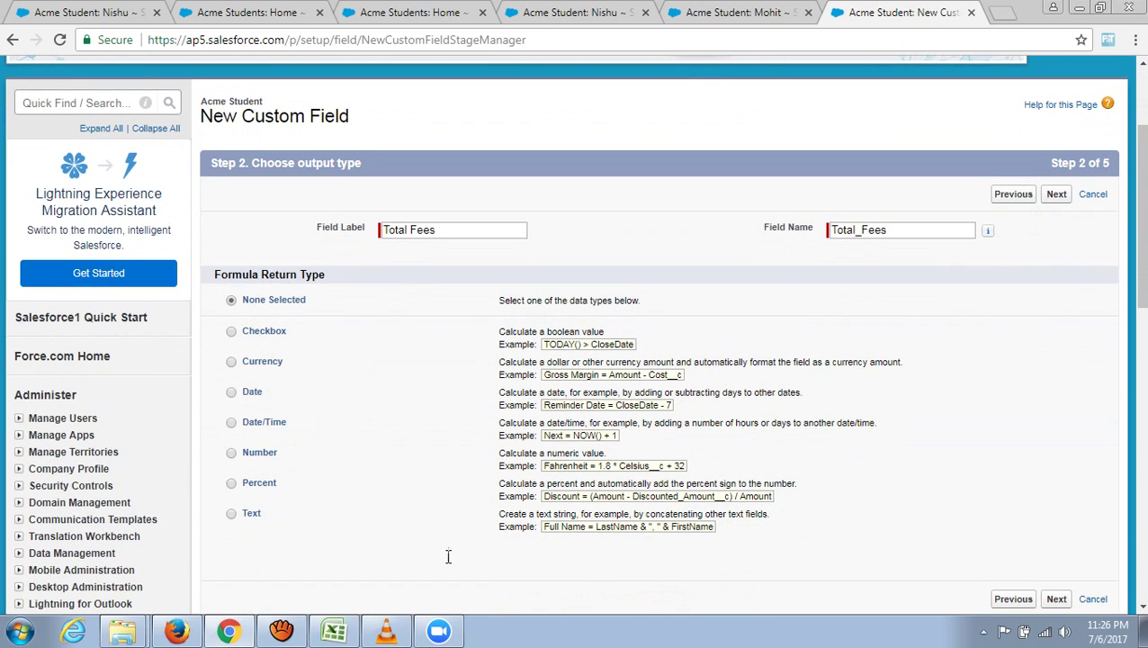
- Check the Fees 1 and Fee2 cells in Excel, then choose Currency return type with 2 decimals
click(356, 634)
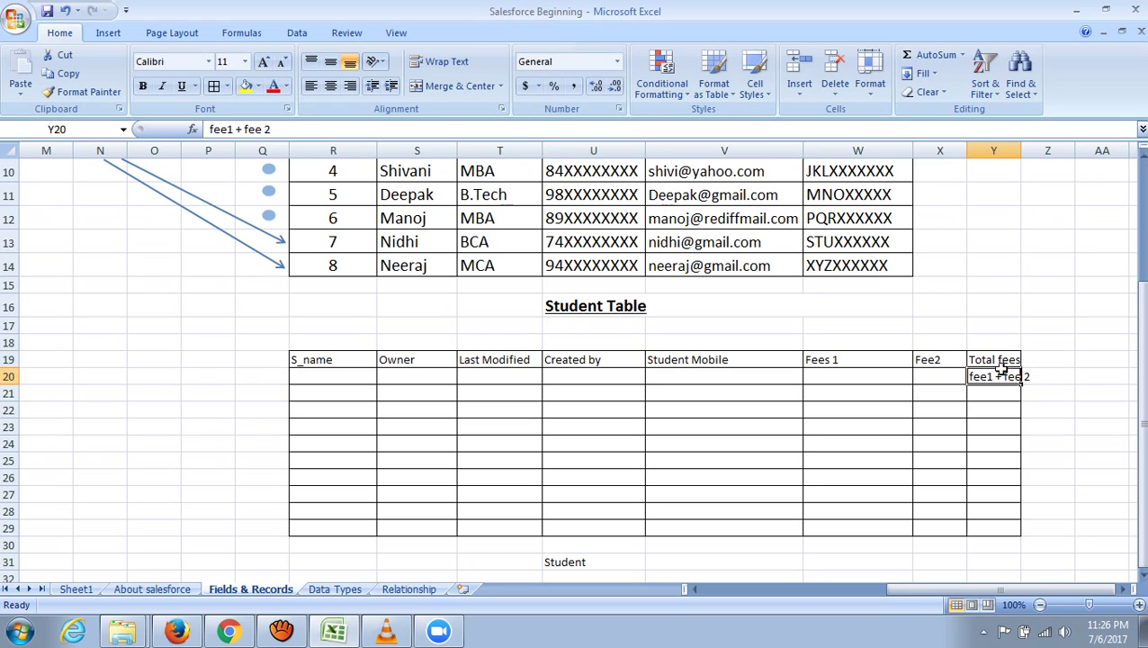
click(867, 377)
click(936, 378)
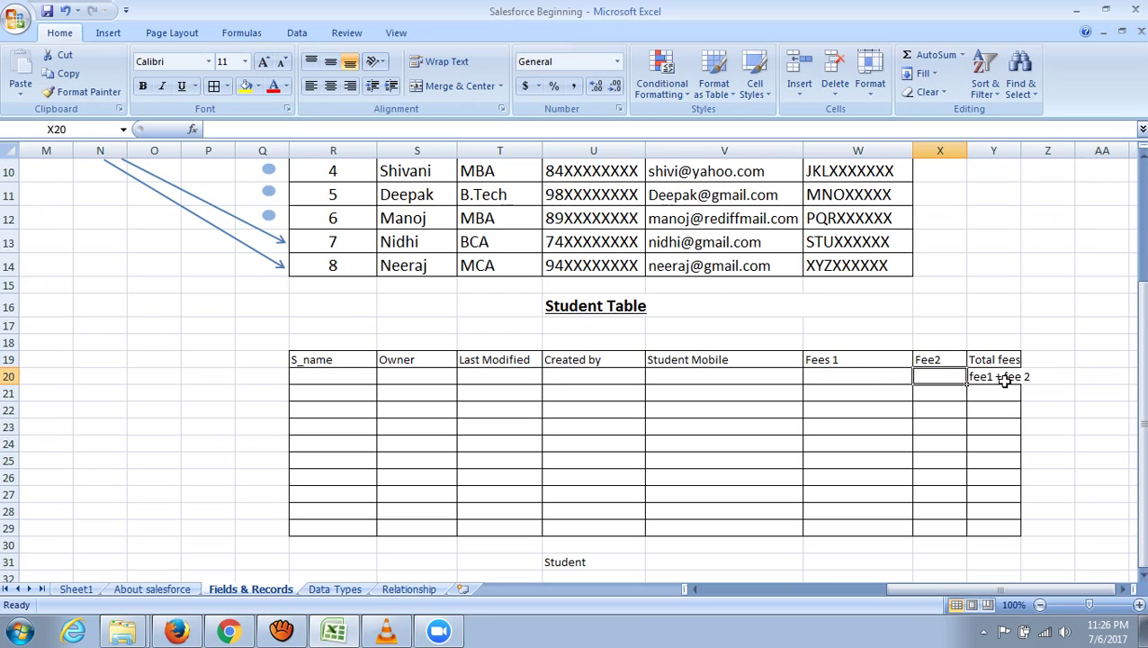
click(229, 632)
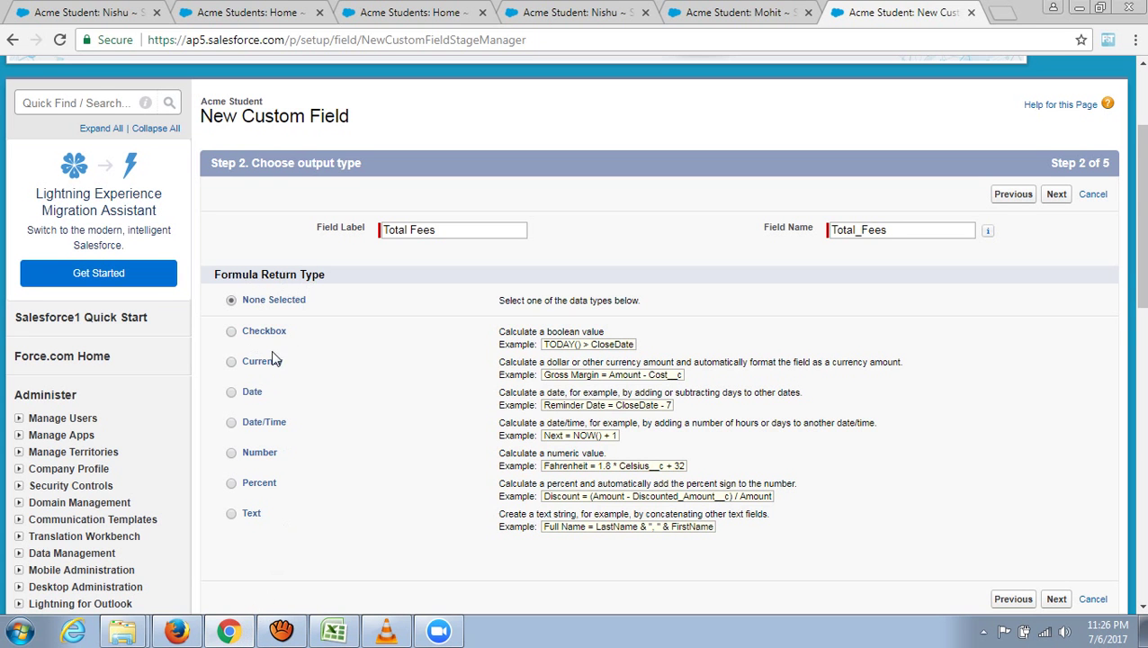
click(232, 362)
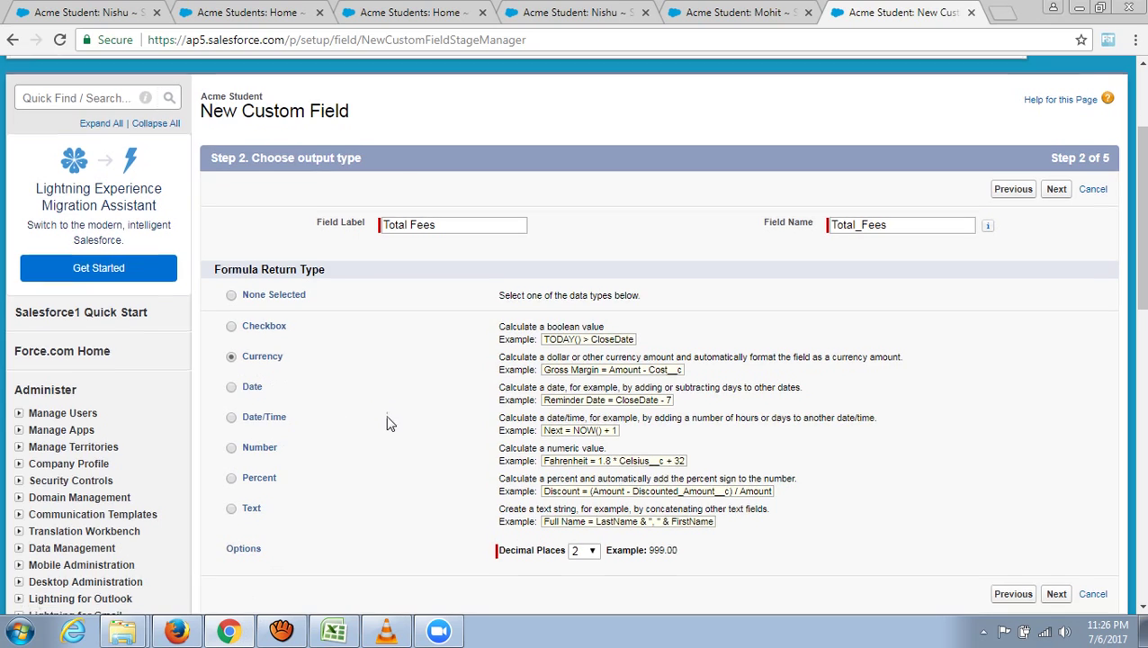
scroll(387, 423, down, 2)
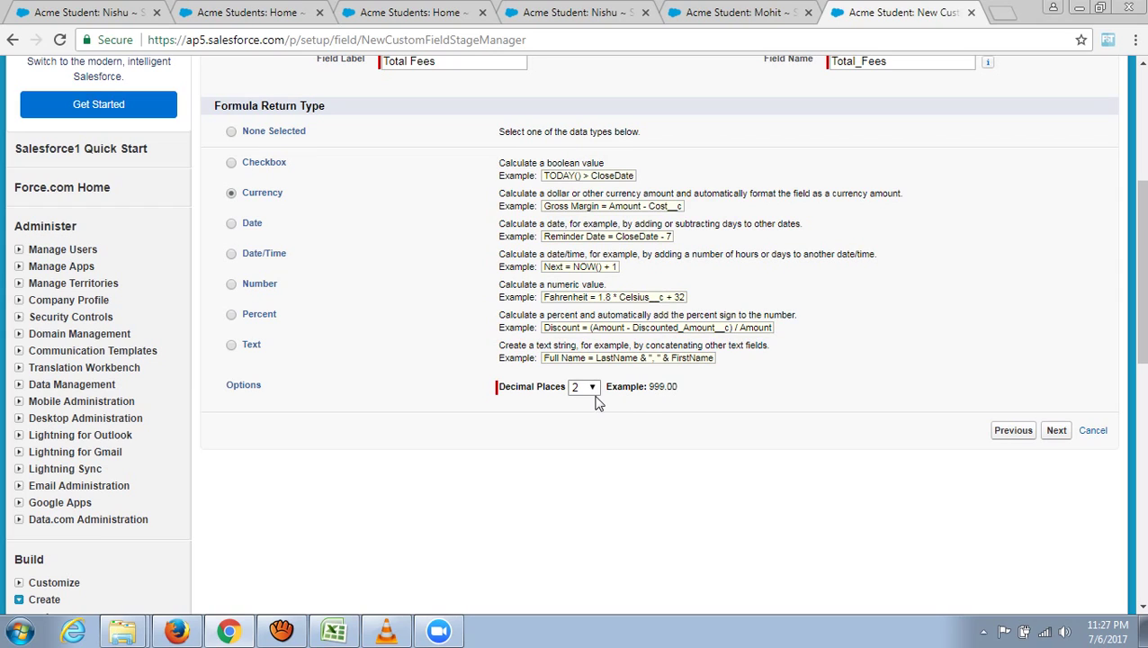
click(1058, 431)
- Build the formula Fees_1__c + Fees_2__c from the merge field and operator lists
scroll(779, 466, down, 3)
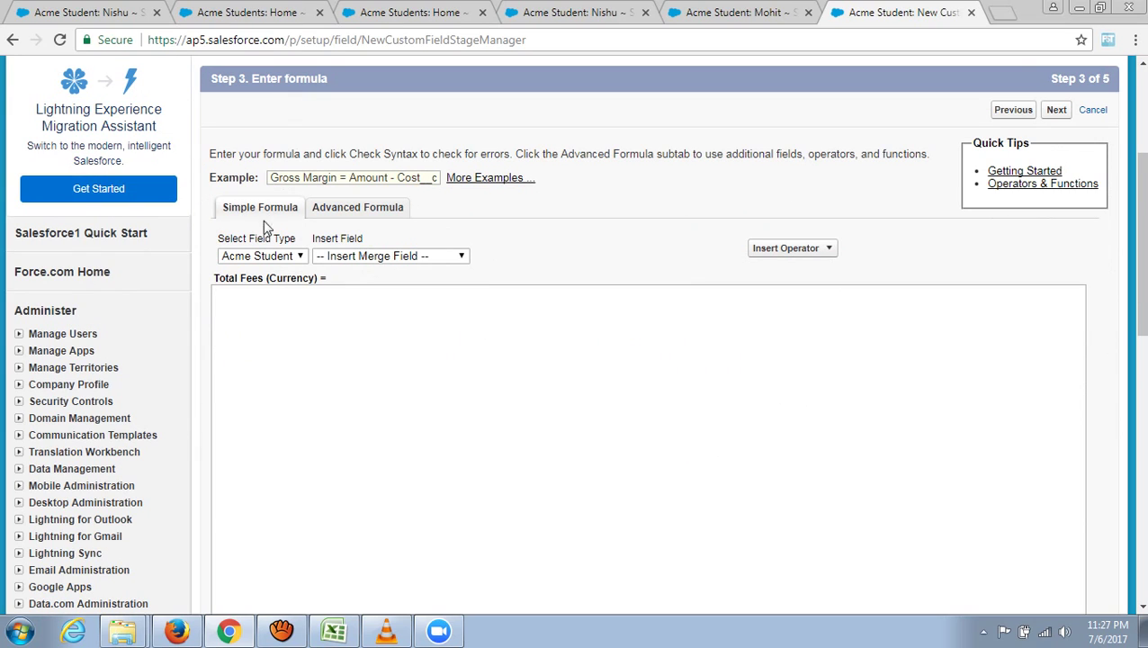
click(461, 256)
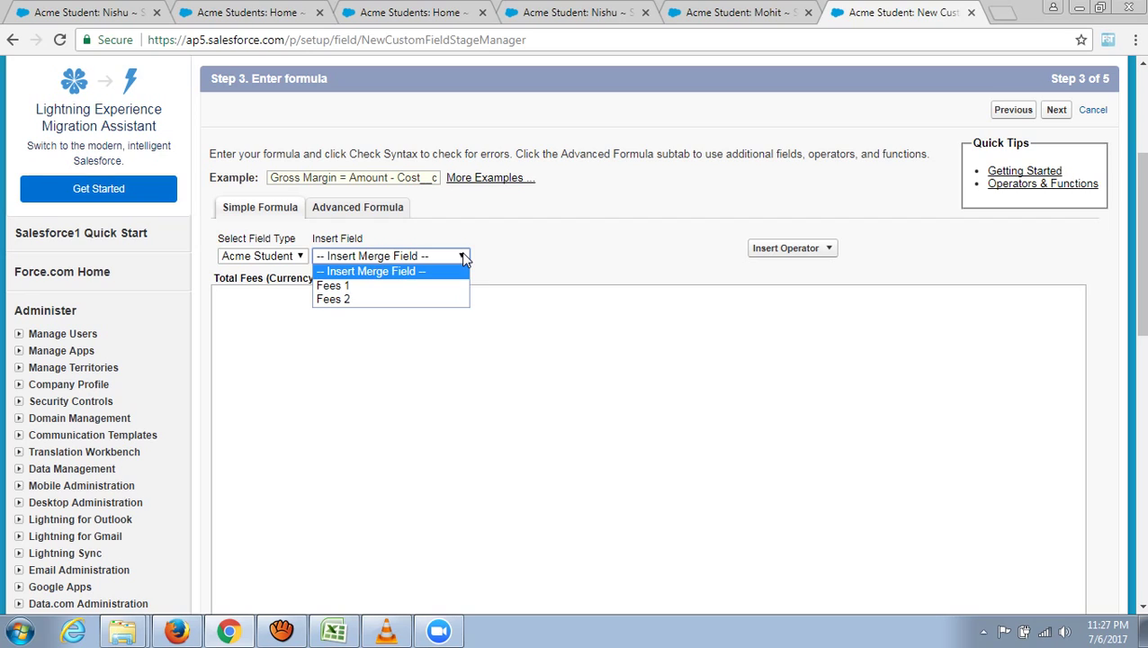
click(351, 287)
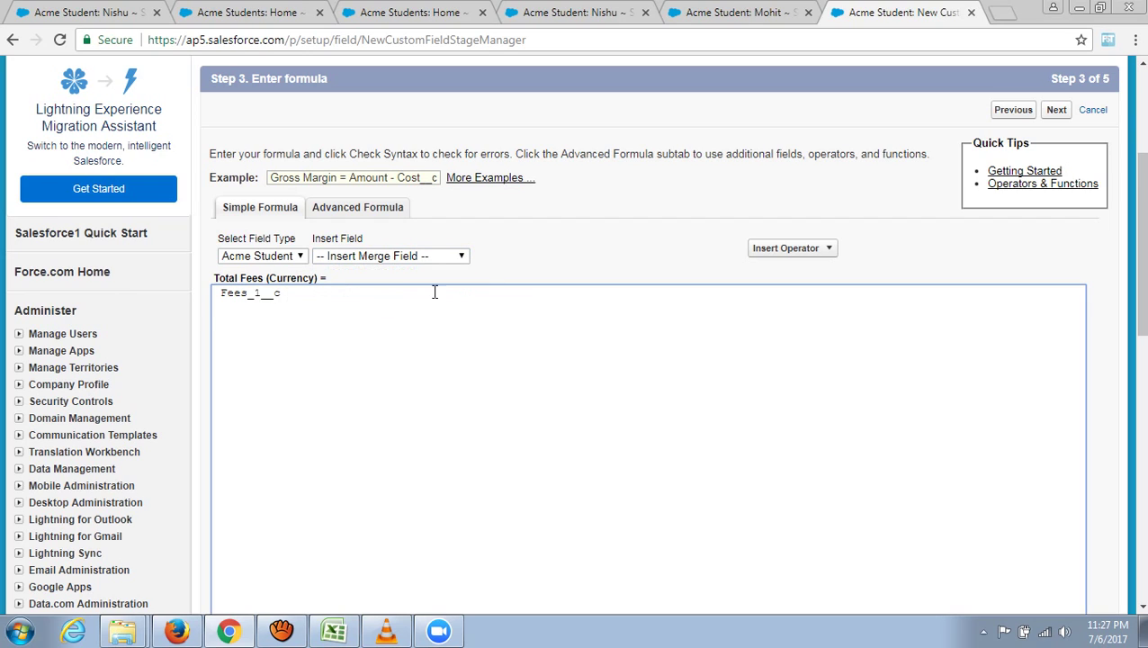
click(772, 250)
click(783, 266)
click(461, 255)
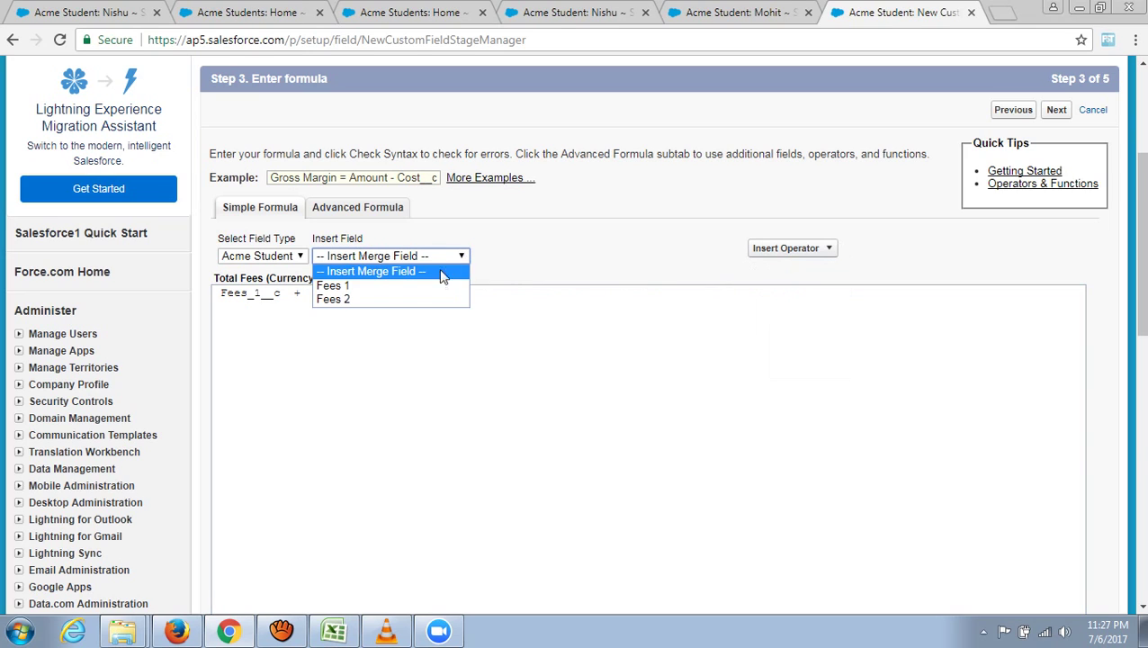
click(402, 300)
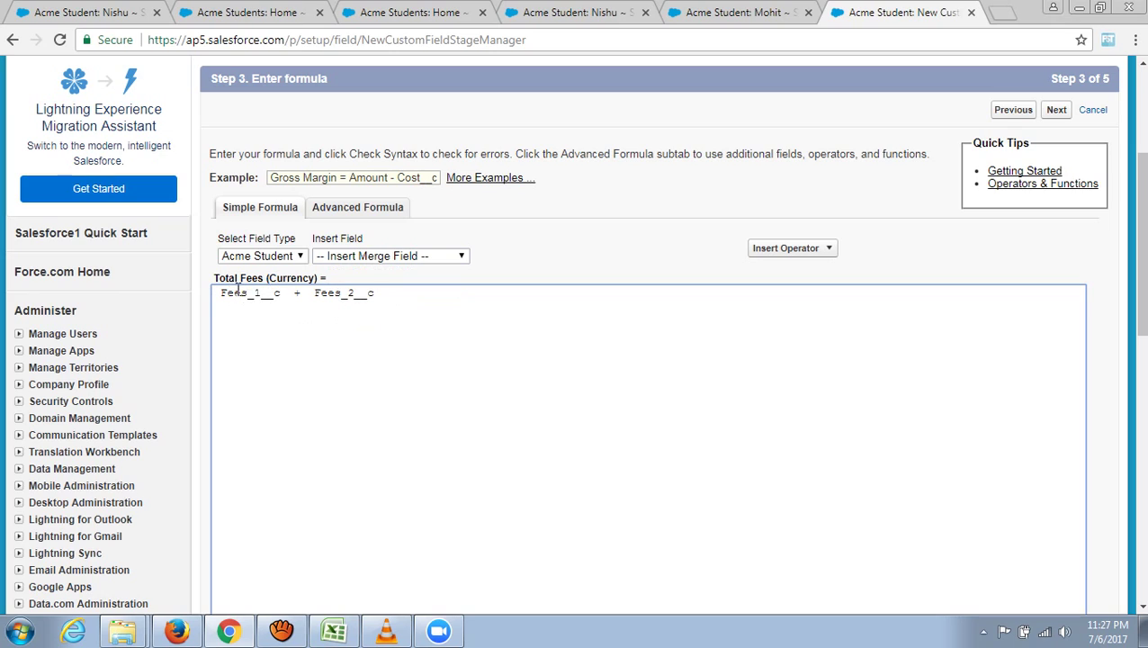
- Review the formula and confirm Check Syntax reports no errors
drag(215, 278, 329, 278)
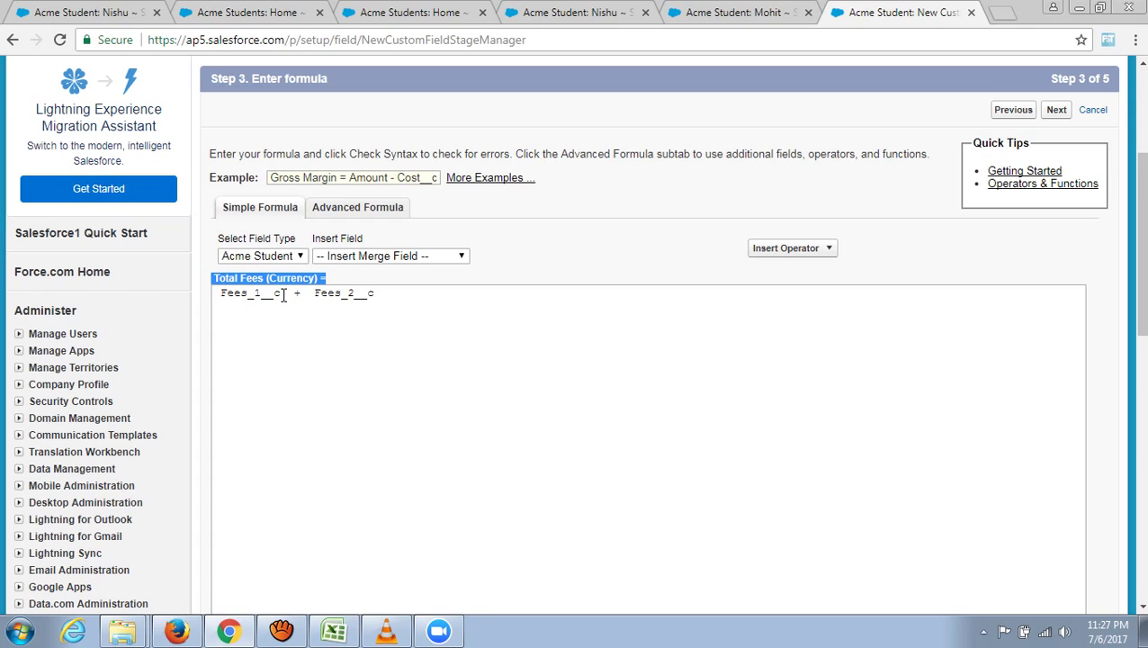
drag(281, 294, 219, 298)
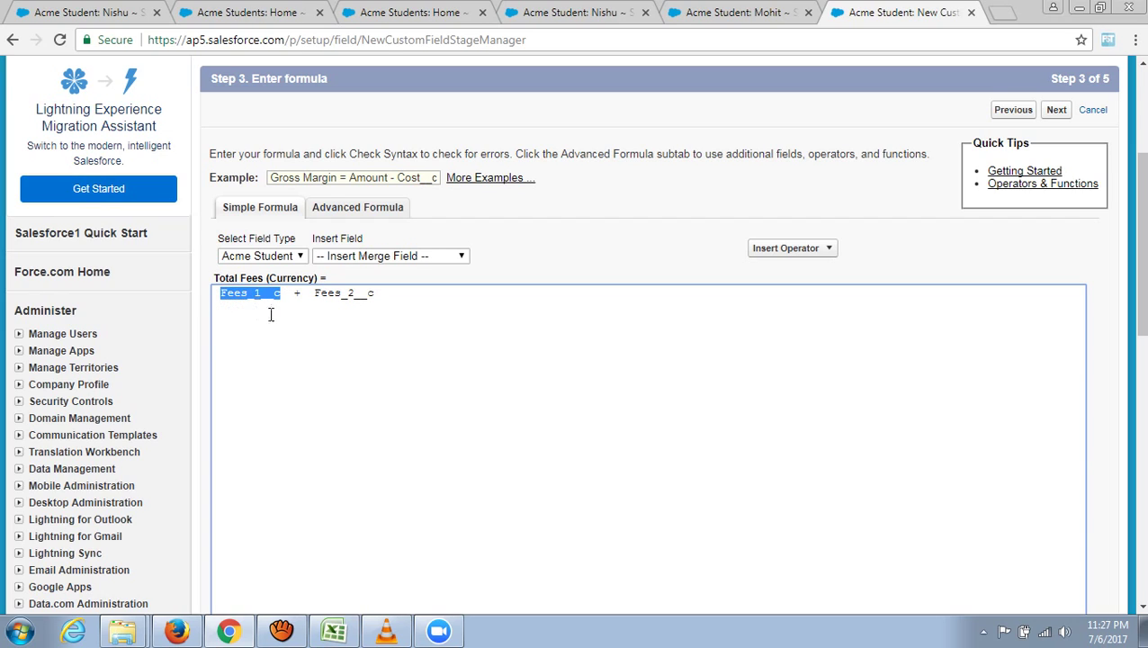
drag(383, 293, 377, 293)
scroll(408, 361, down, 1)
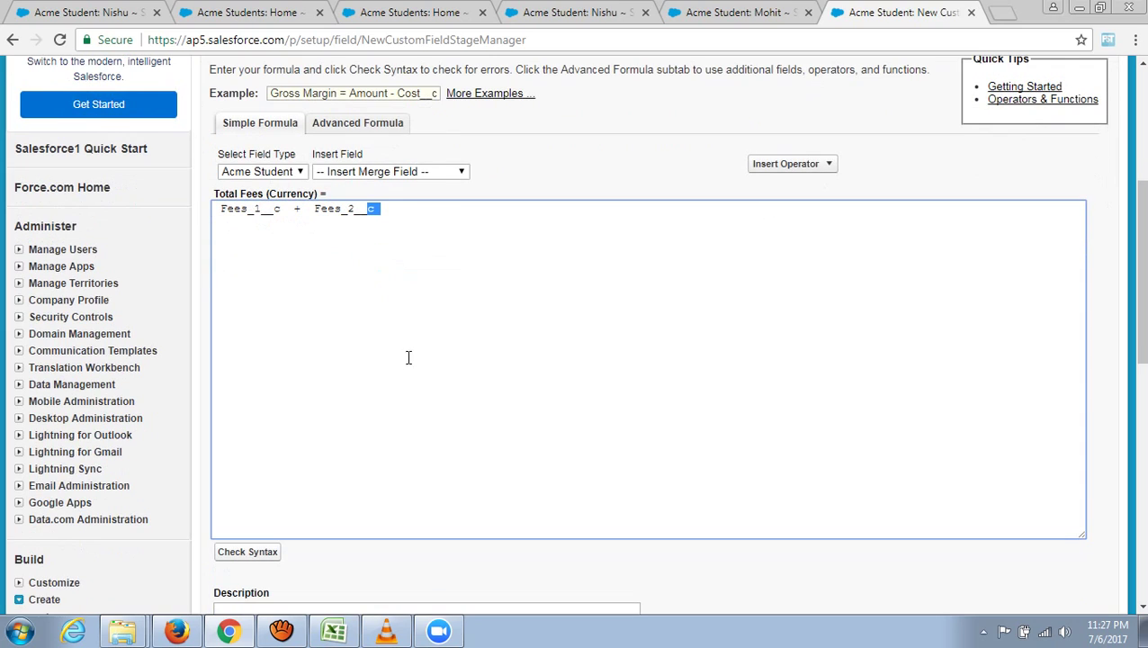
click(243, 558)
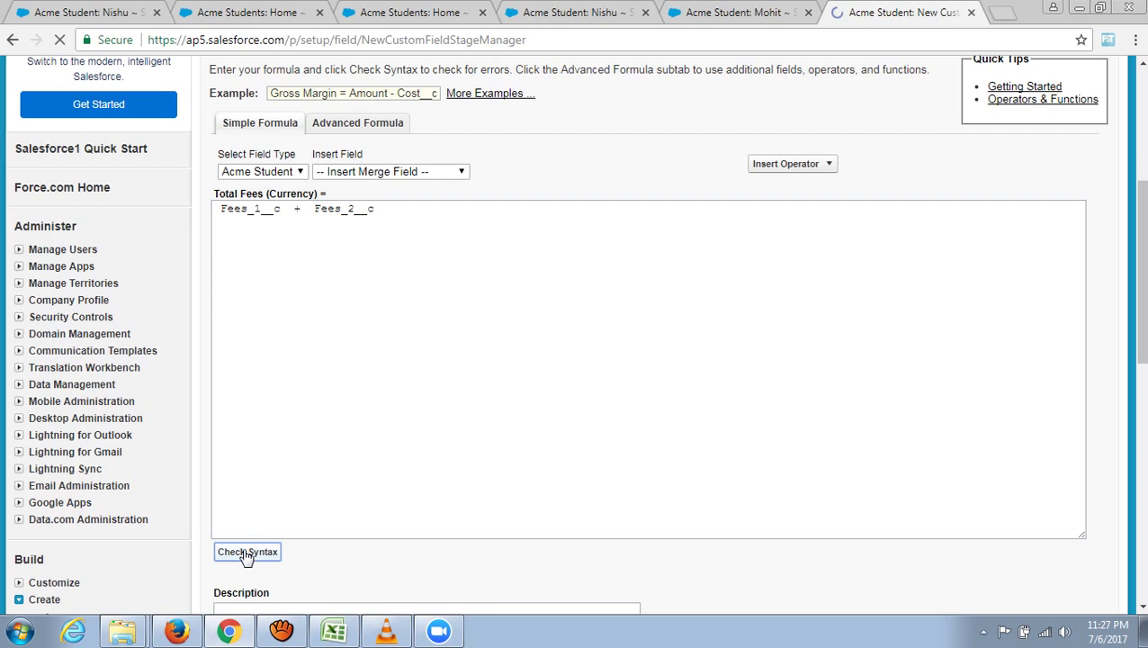
scroll(423, 526, down, 5)
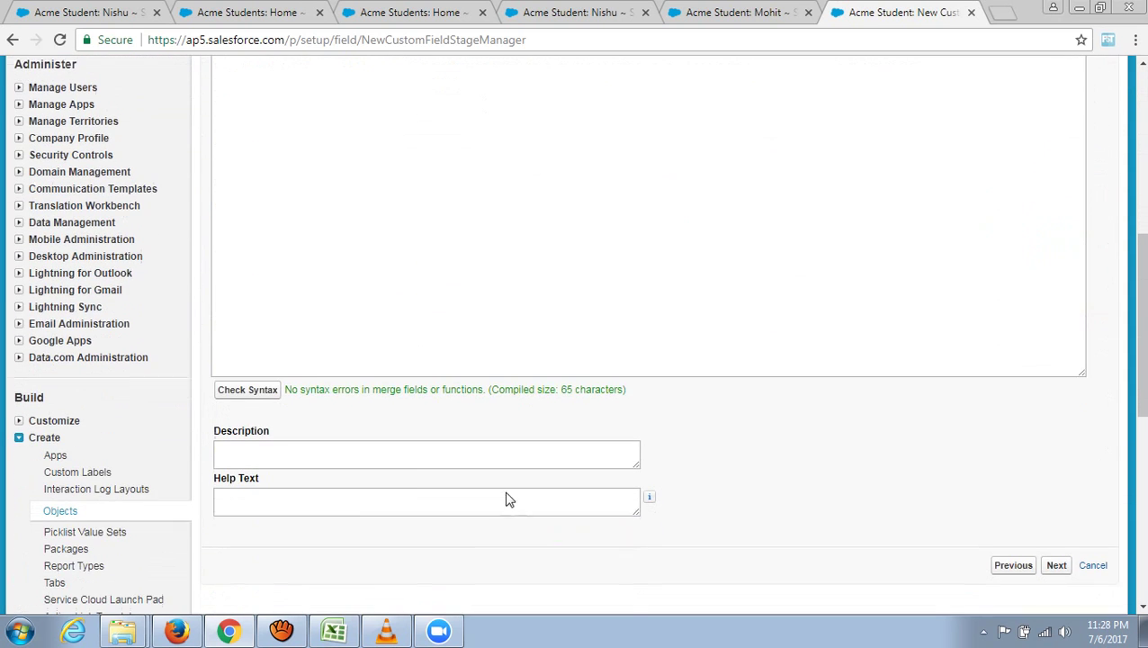
scroll(506, 379, up, 2)
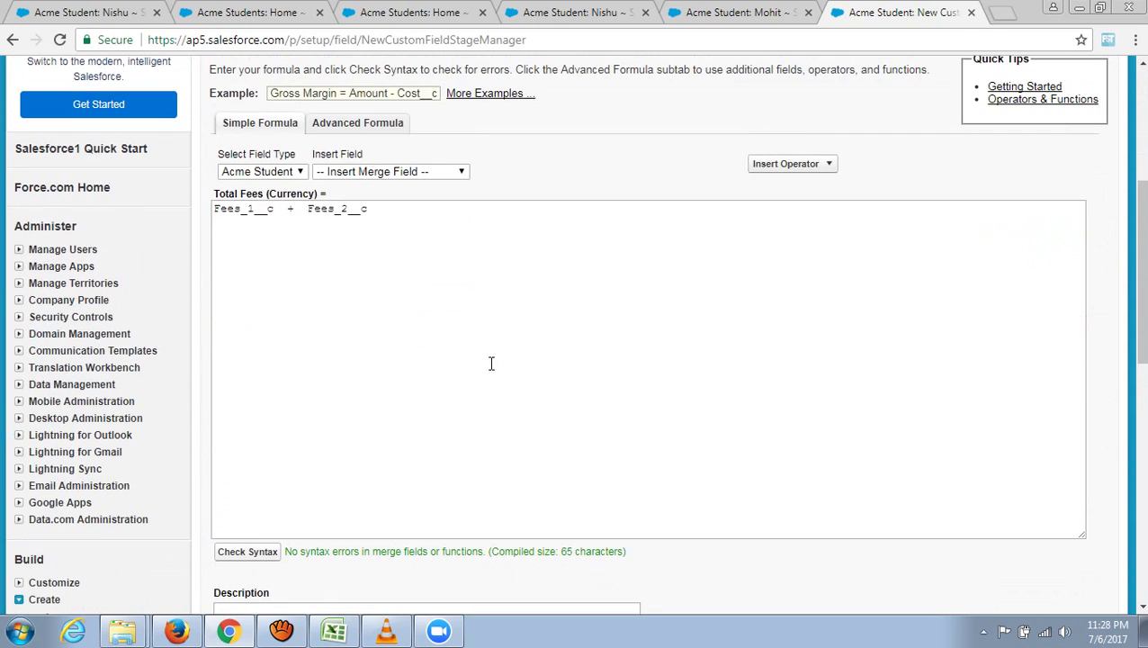
scroll(785, 371, down, 2)
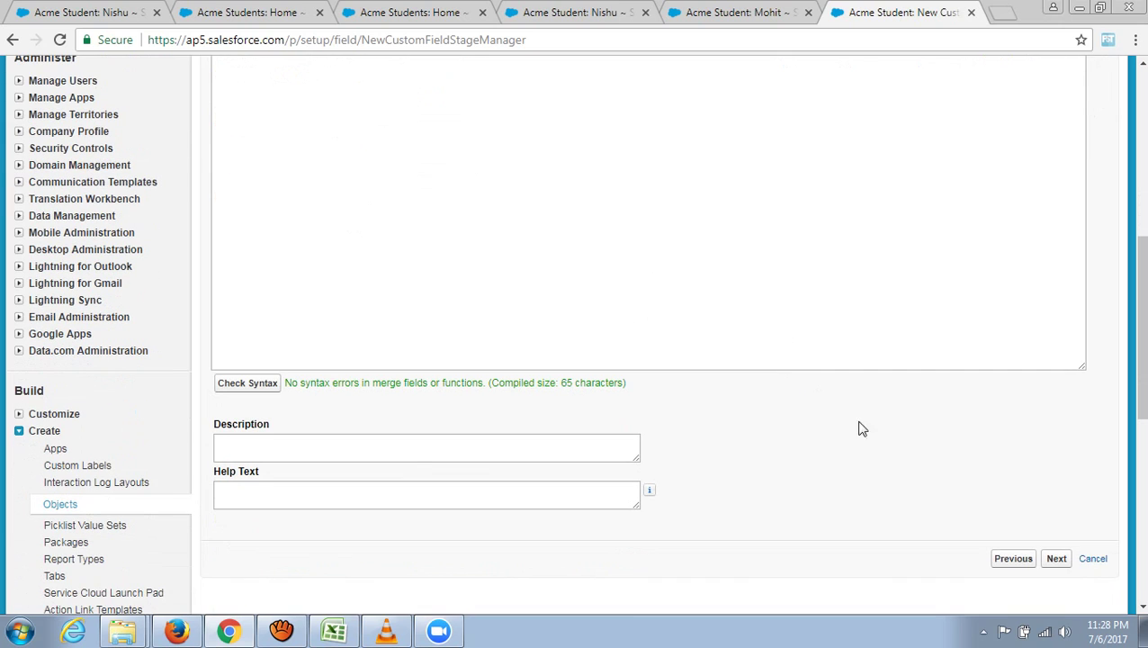
scroll(836, 460, down, 1)
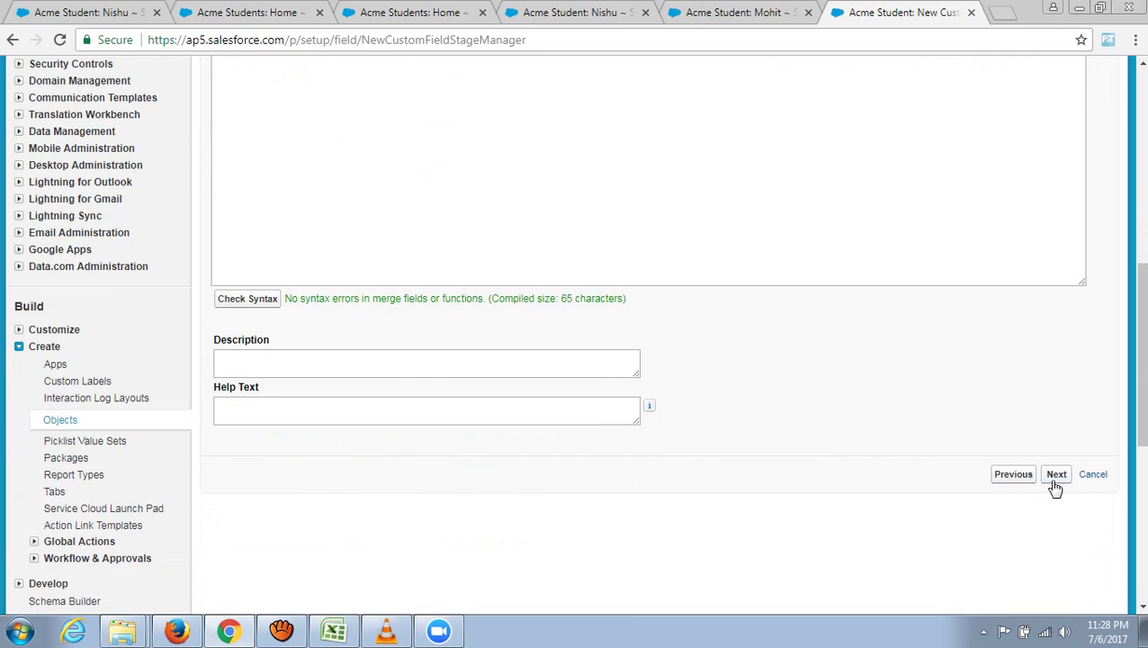
click(313, 363)
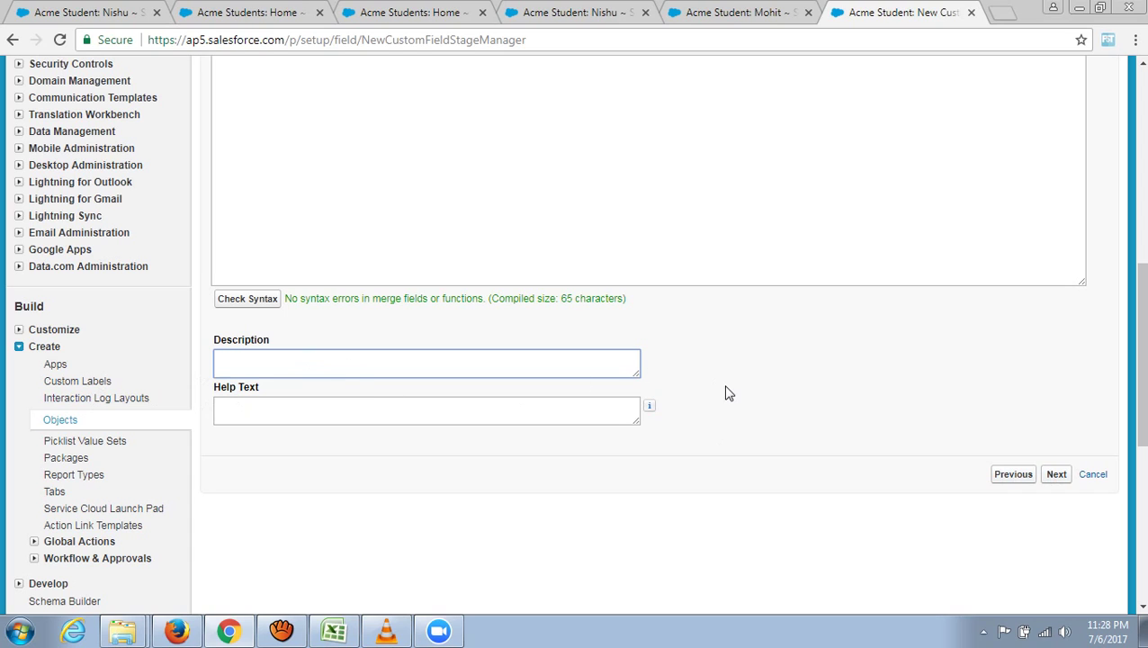
- Enter 'the total fee paid by the student' as the Total Fees description and advance to Step 4
text(the total fee paid by)
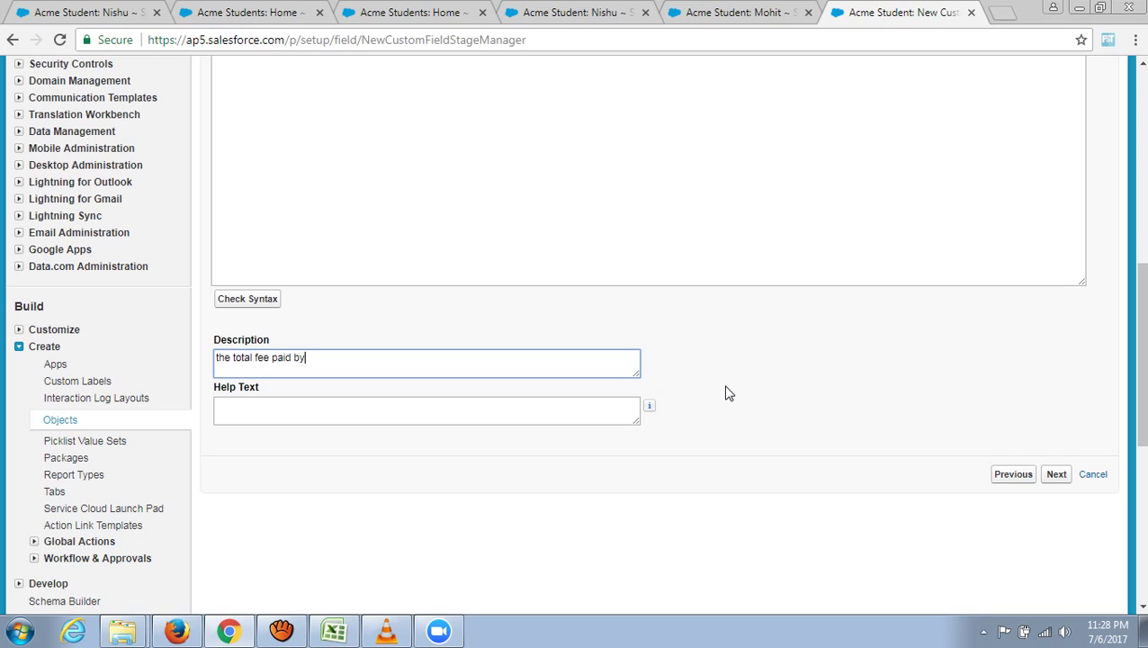
text(udent)
click(844, 411)
click(1057, 477)
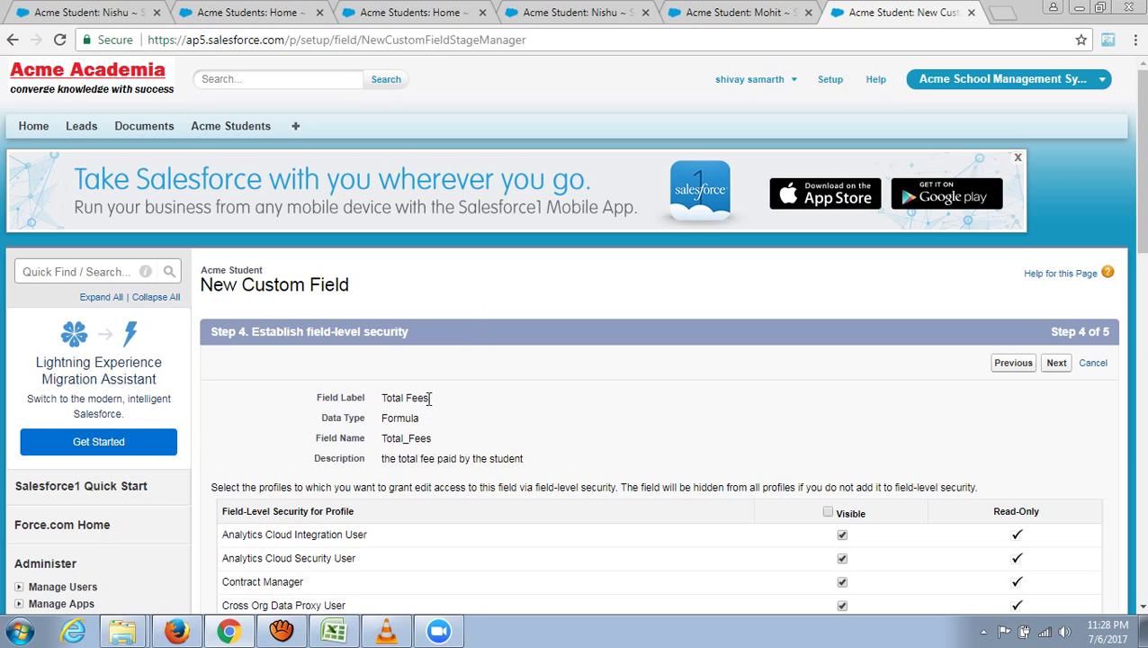
- Make Total Fees visible to all profiles, keep it on the Acme Student Layout, and save the field
drag(430, 400, 370, 399)
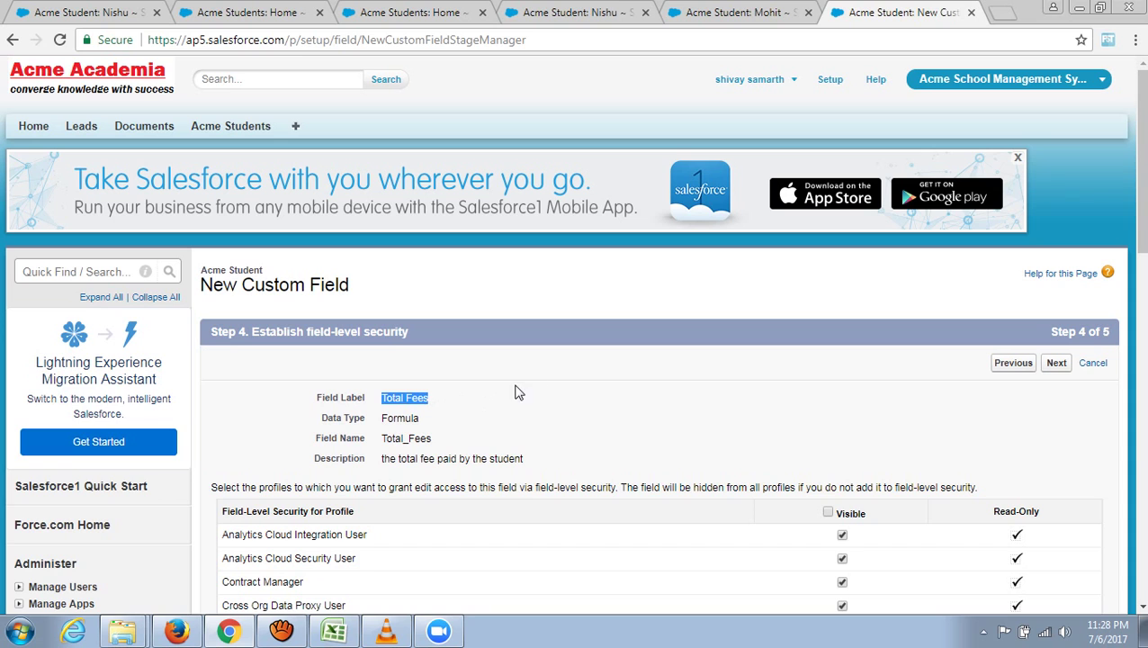
scroll(493, 396, down, 3)
scroll(495, 391, down, 2)
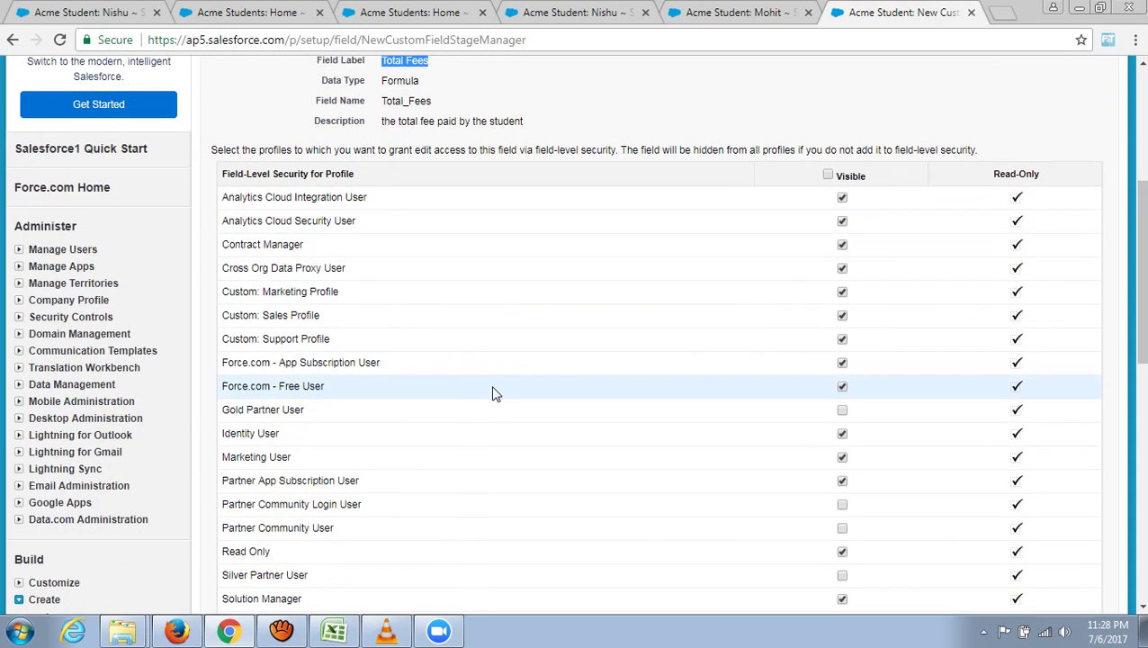
scroll(512, 391, up, 2)
click(828, 343)
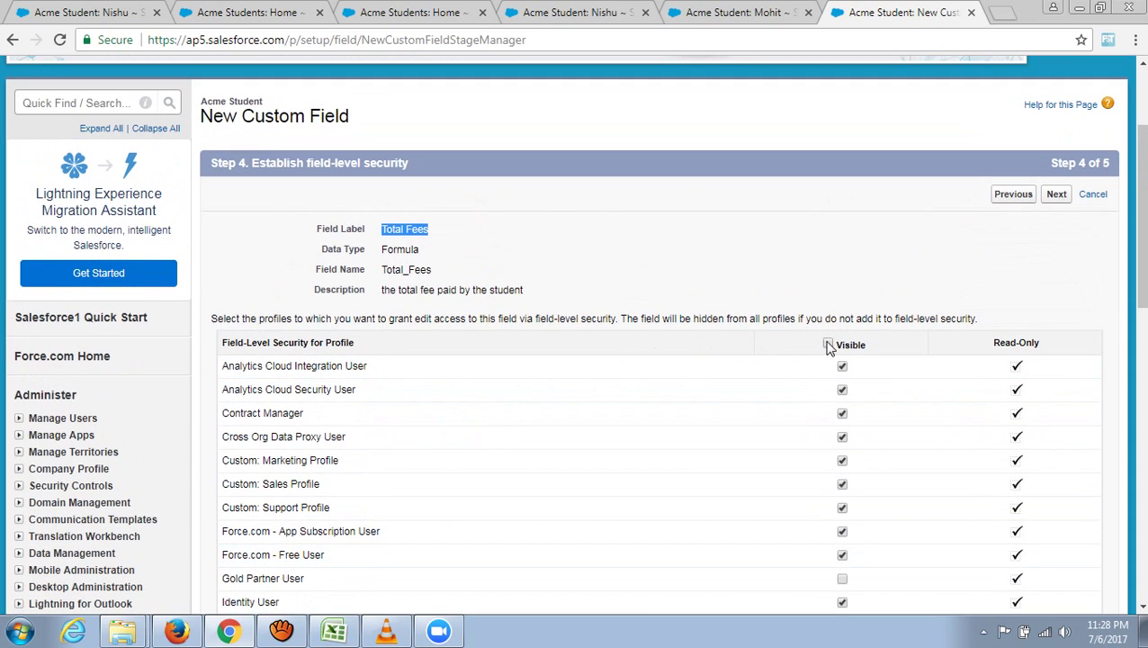
click(1057, 196)
scroll(711, 295, down, 3)
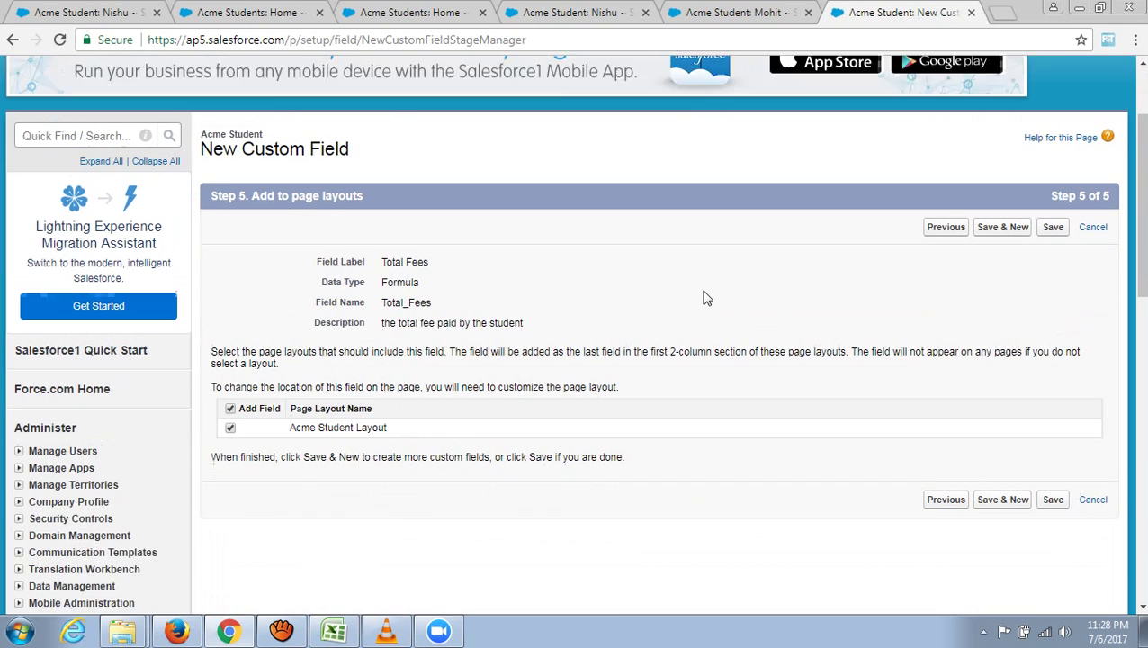
click(1051, 193)
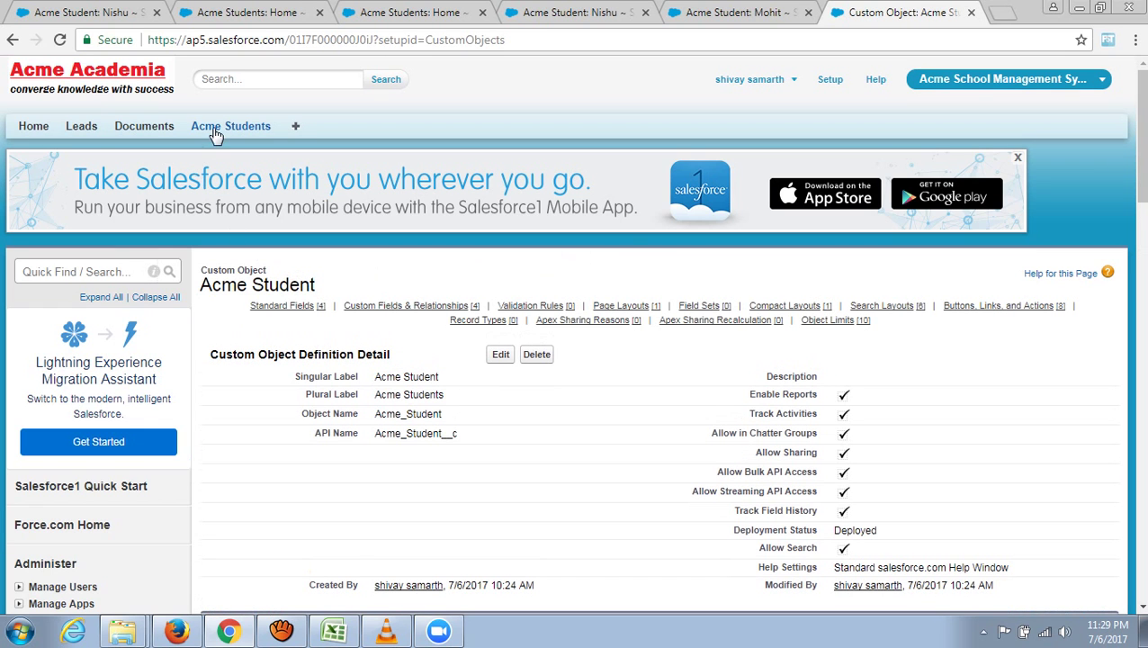
- Open the second student's record and change its Fees 2 to $5,000
click(213, 132)
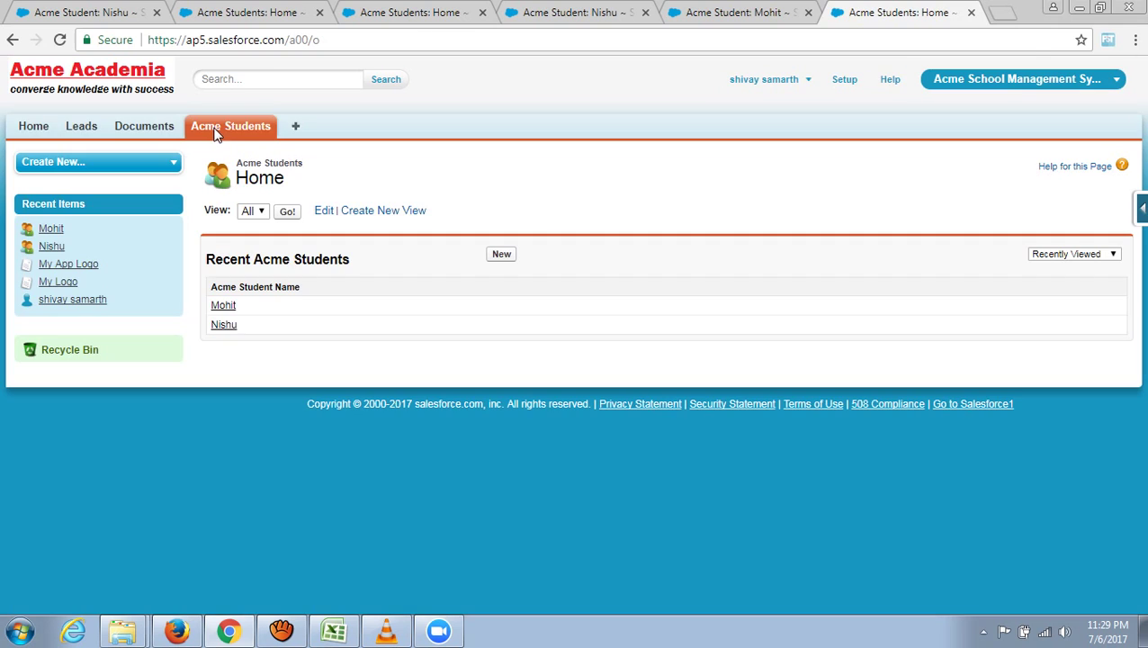
click(225, 325)
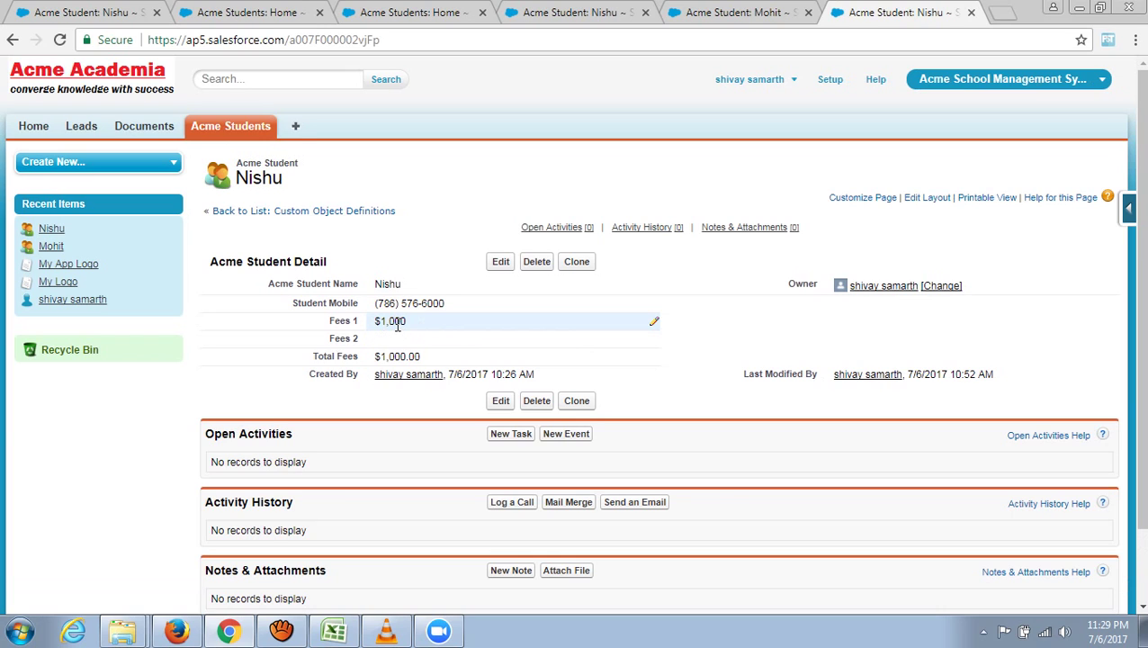
double_click(408, 340)
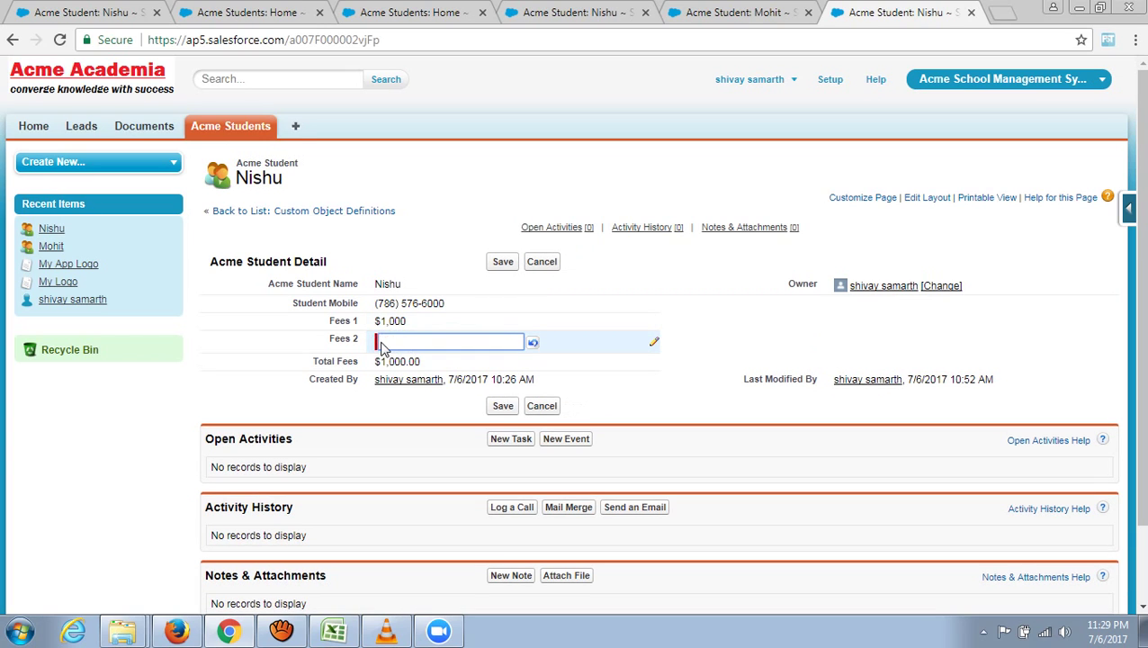
click(195, 344)
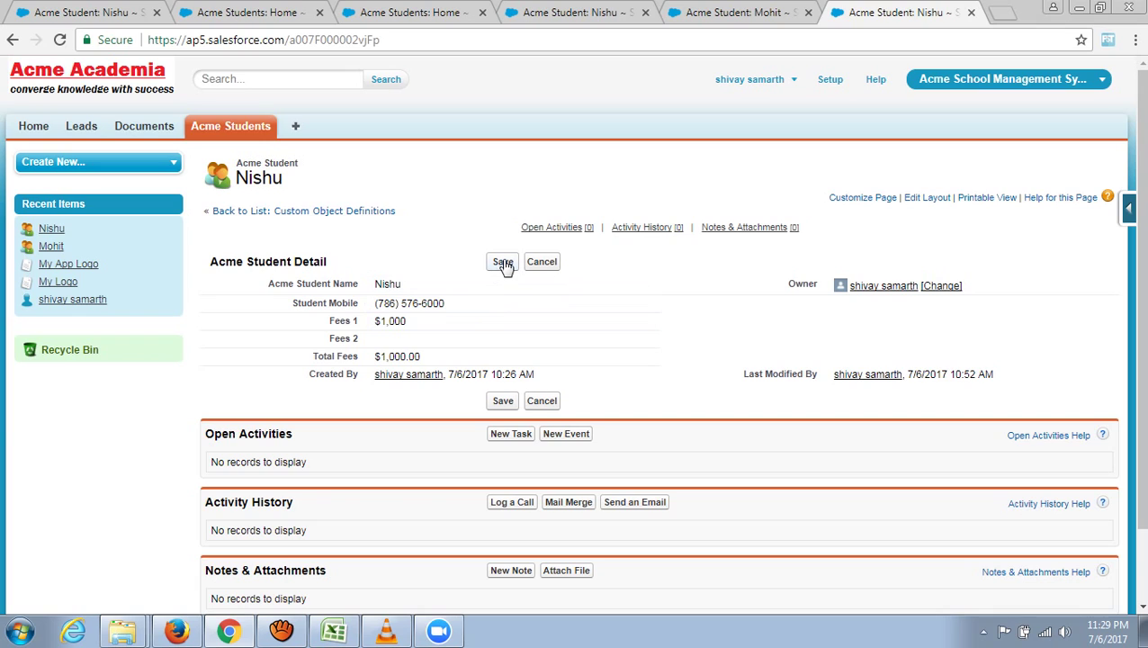
double_click(407, 340)
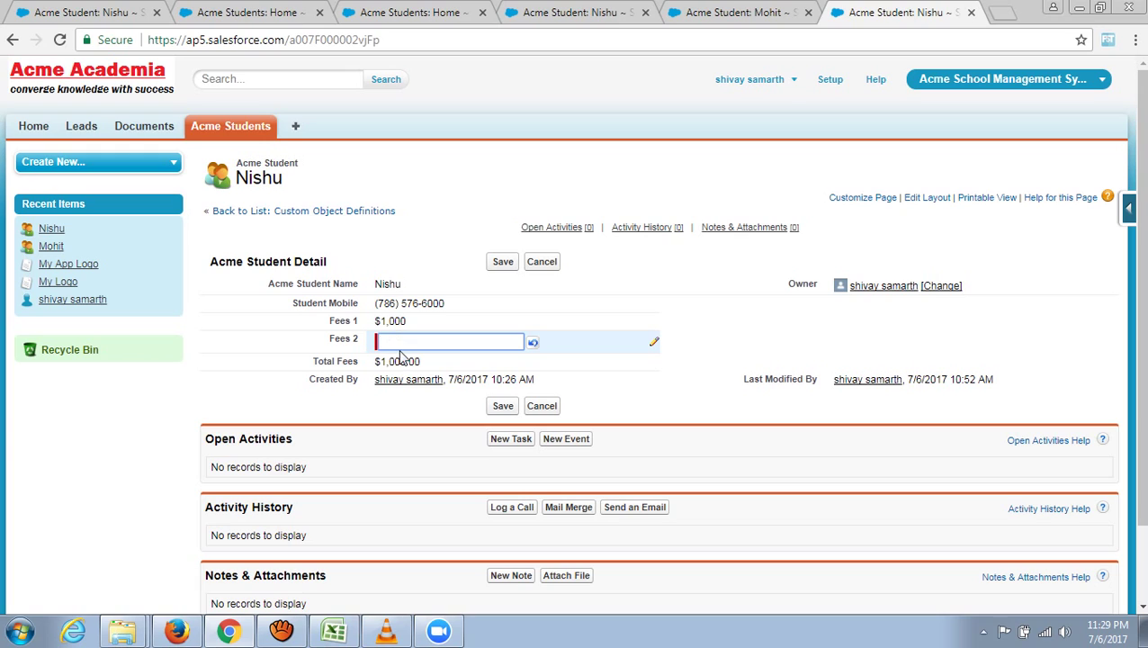
text(000)
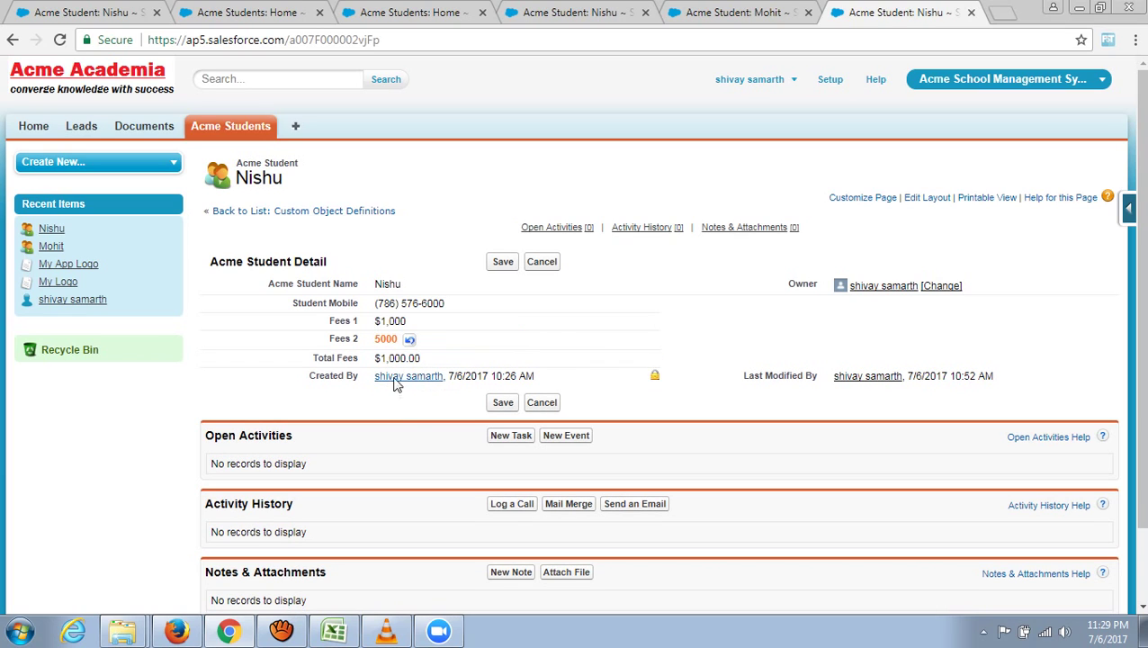
click(506, 263)
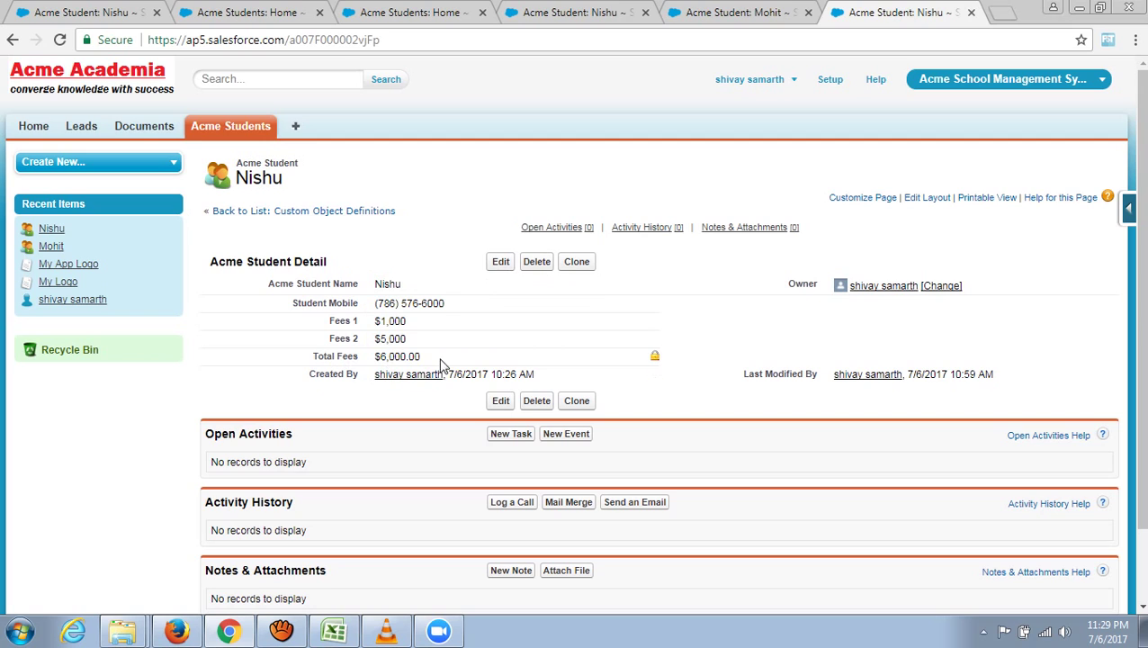
- Confirm Total Fees now reads $6,000.00, then return to the Acme Students home list
drag(420, 358, 307, 358)
click(333, 407)
click(218, 133)
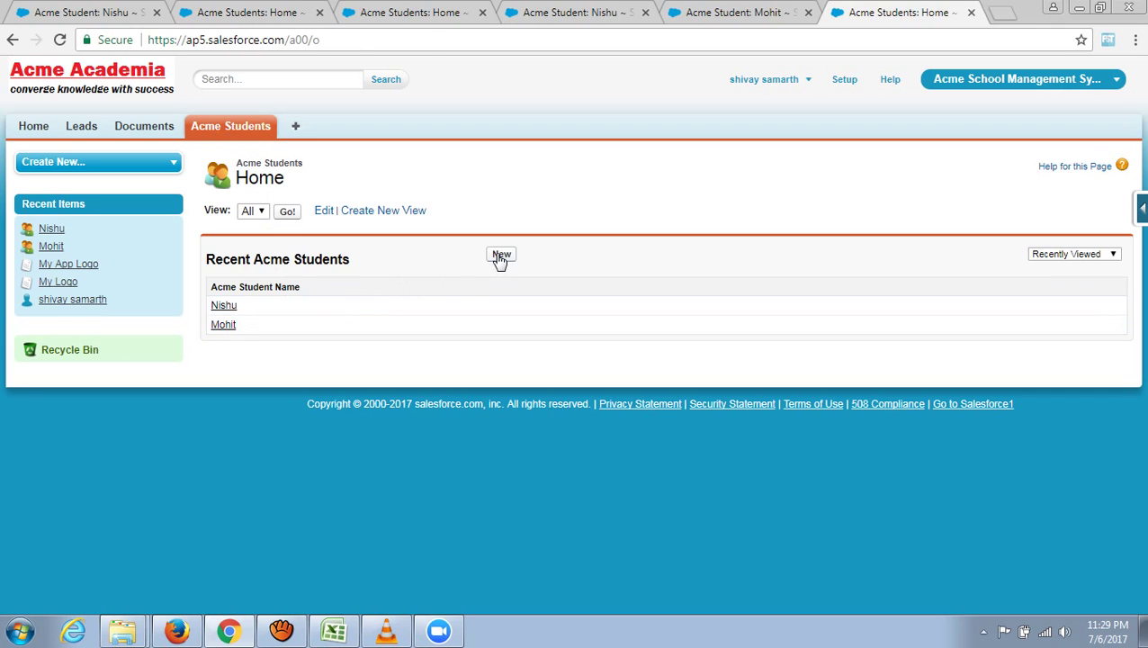
- Create and save a new student with name, mobile number, Fees 1 $5,000 and Fees 2 $10,000
click(502, 256)
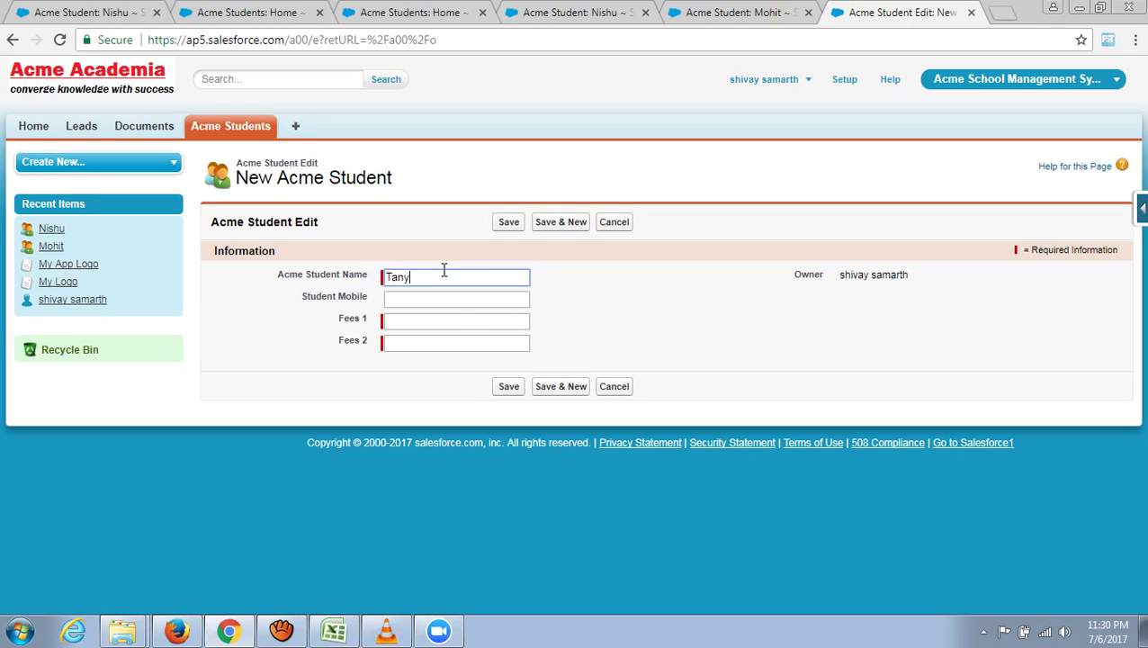
text(Tanya)
click(419, 301)
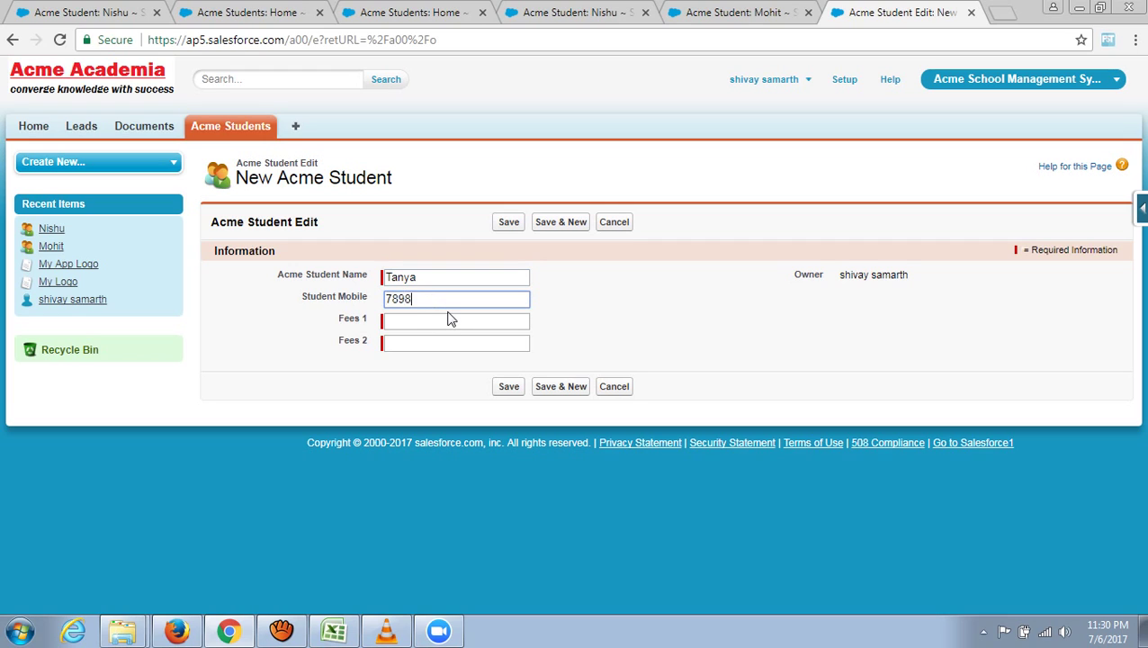
click(457, 320)
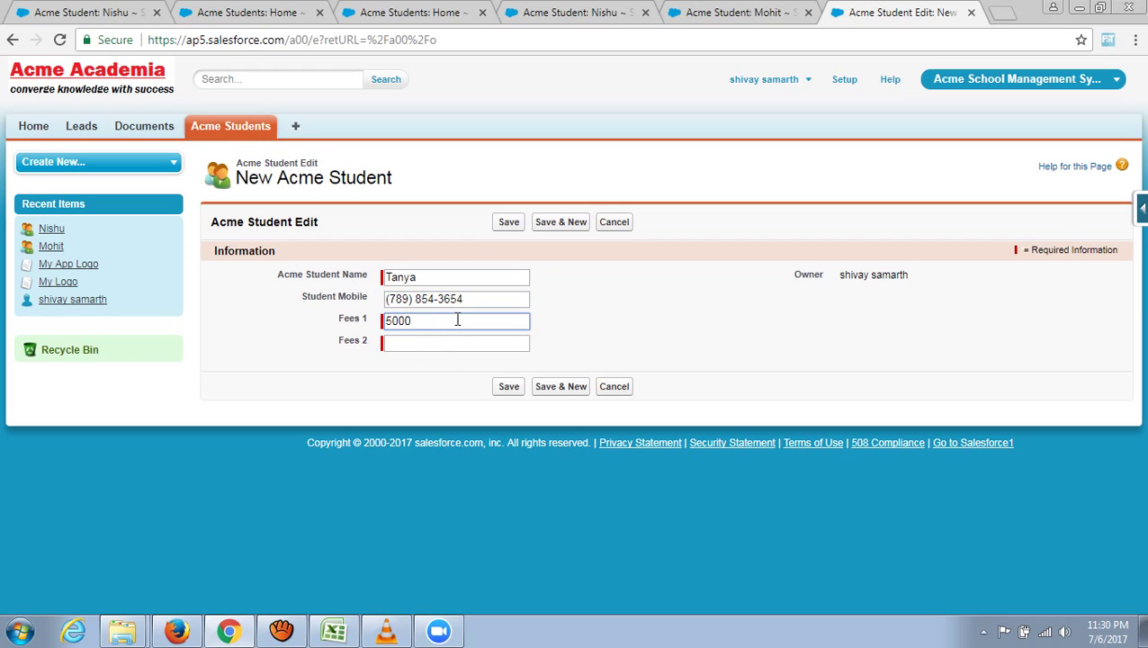
click(451, 342)
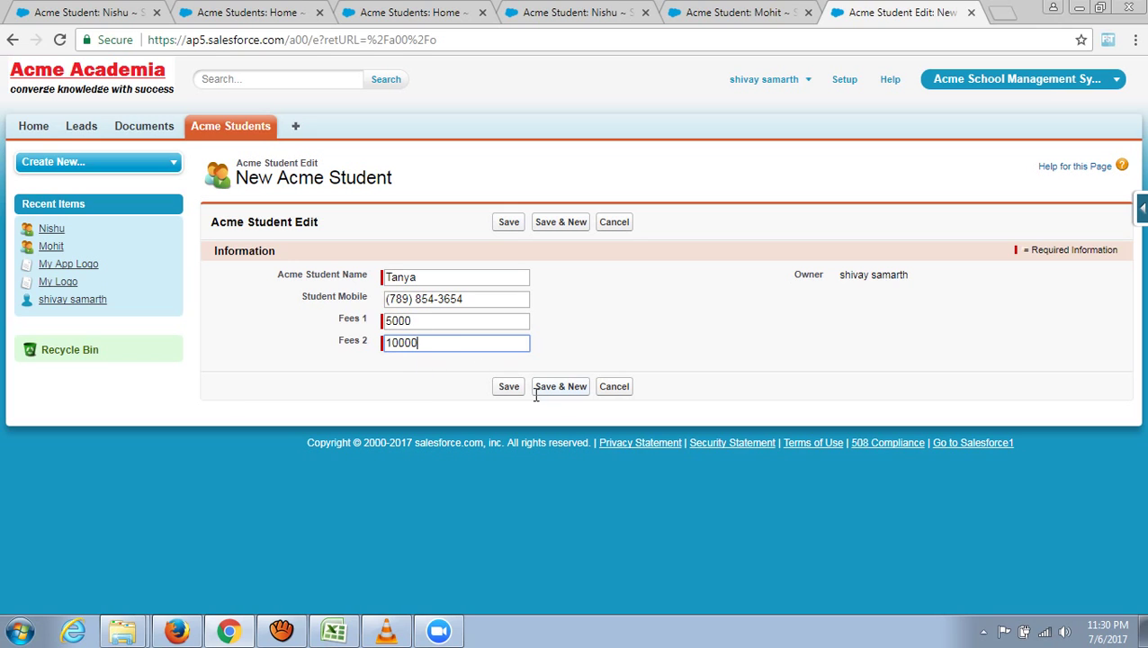
click(511, 387)
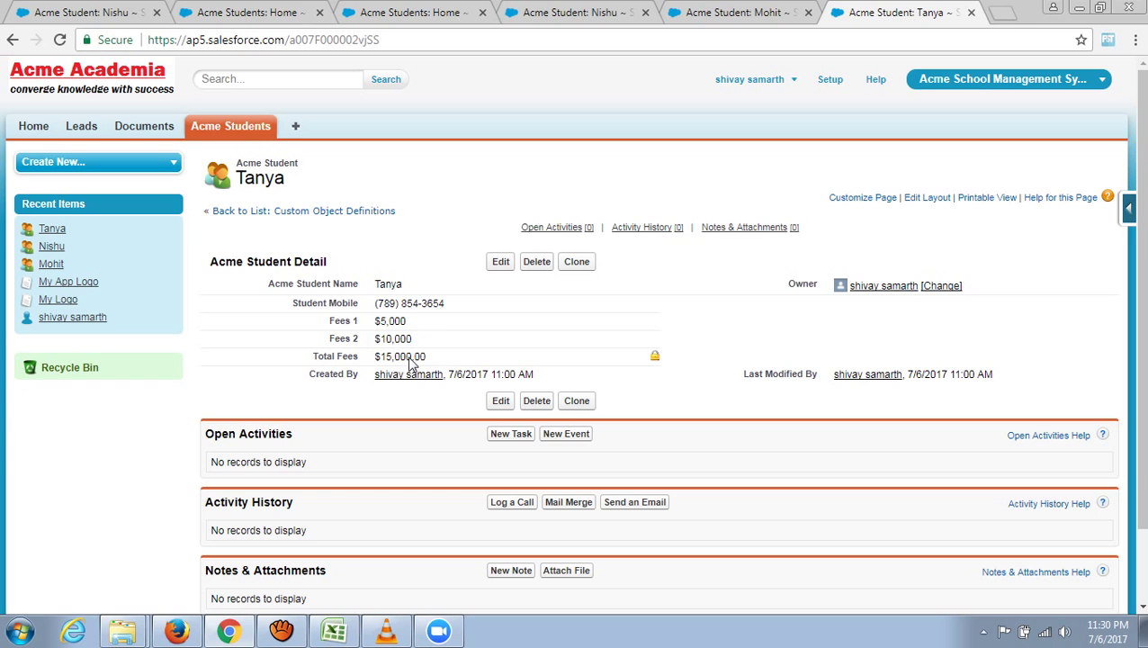
scroll(417, 357, down, 2)
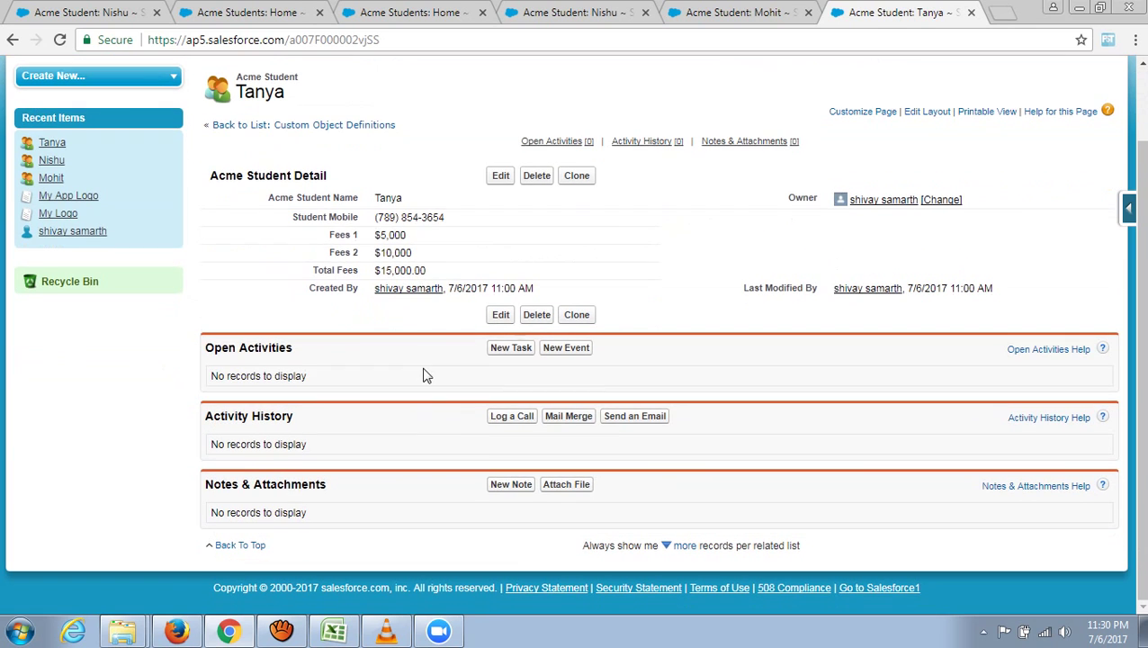
scroll(369, 460, up, 2)
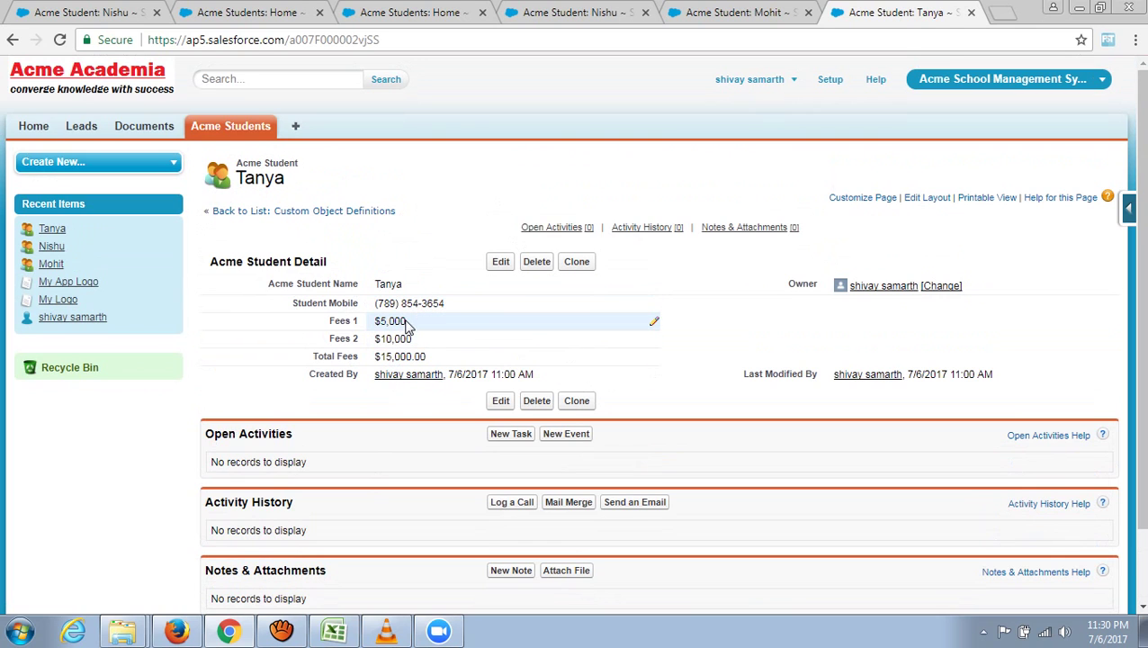
click(333, 631)
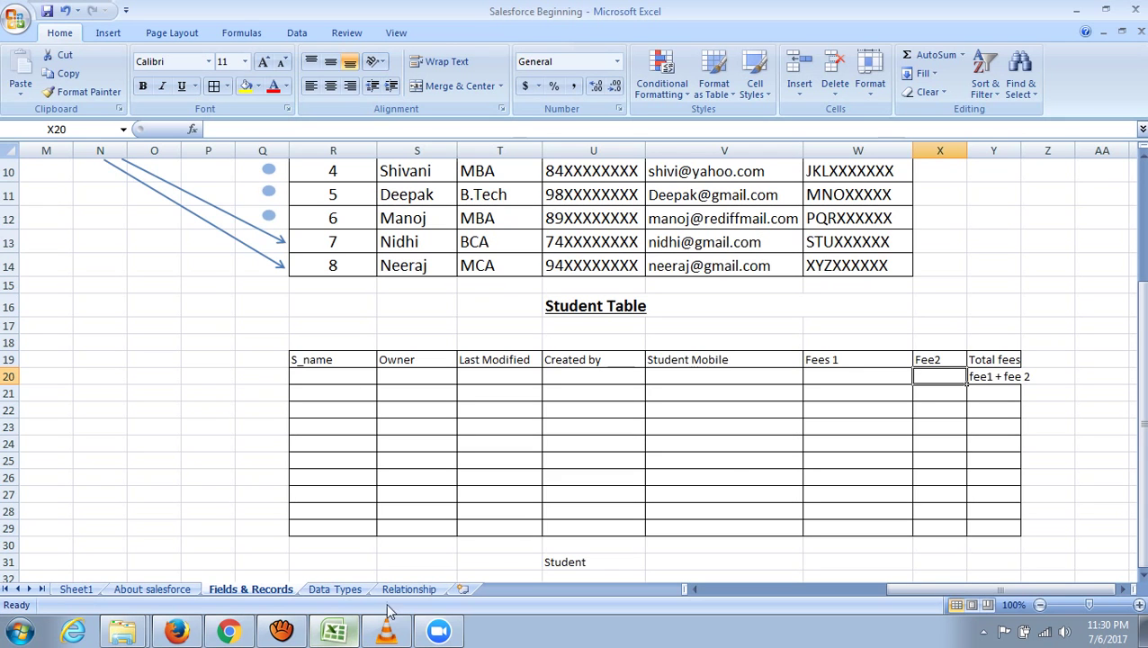
- Highlight the Student Mobile, Fees 1, Fee2 and Total fees headers in the Student Table
click(843, 360)
click(936, 363)
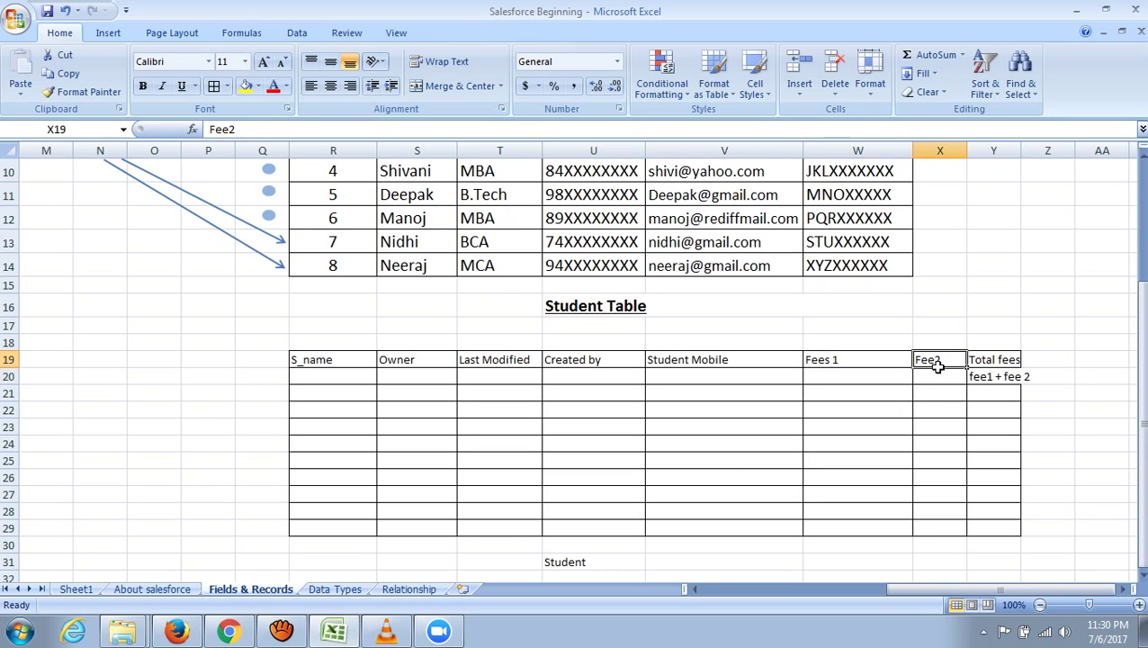
click(984, 359)
drag(713, 361, 990, 360)
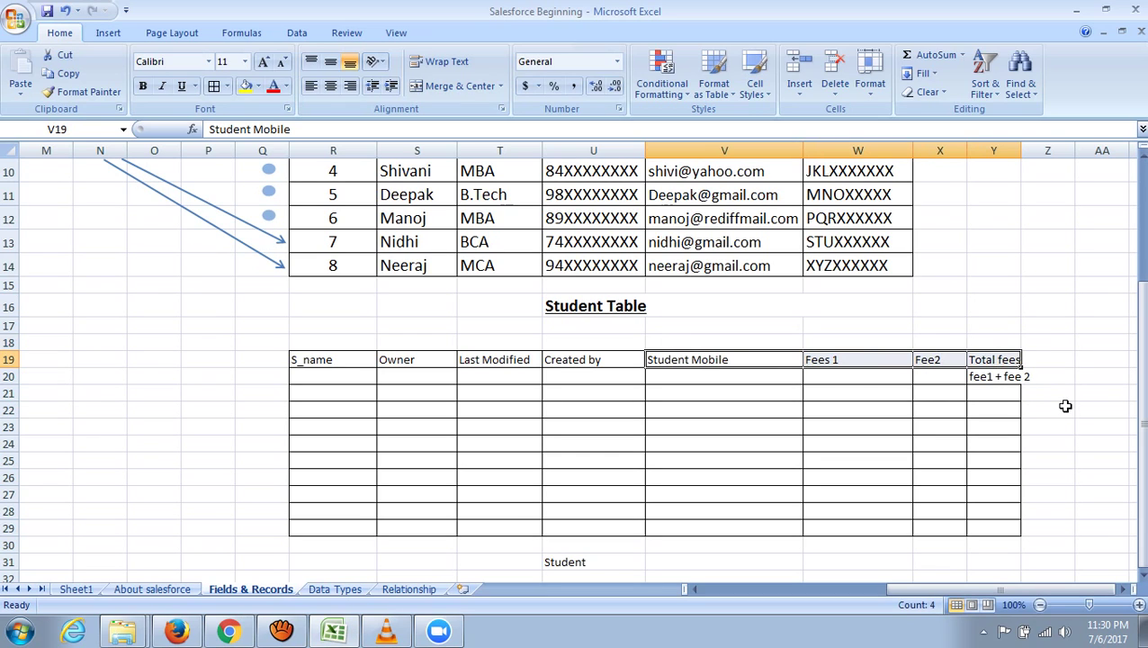
click(1066, 406)
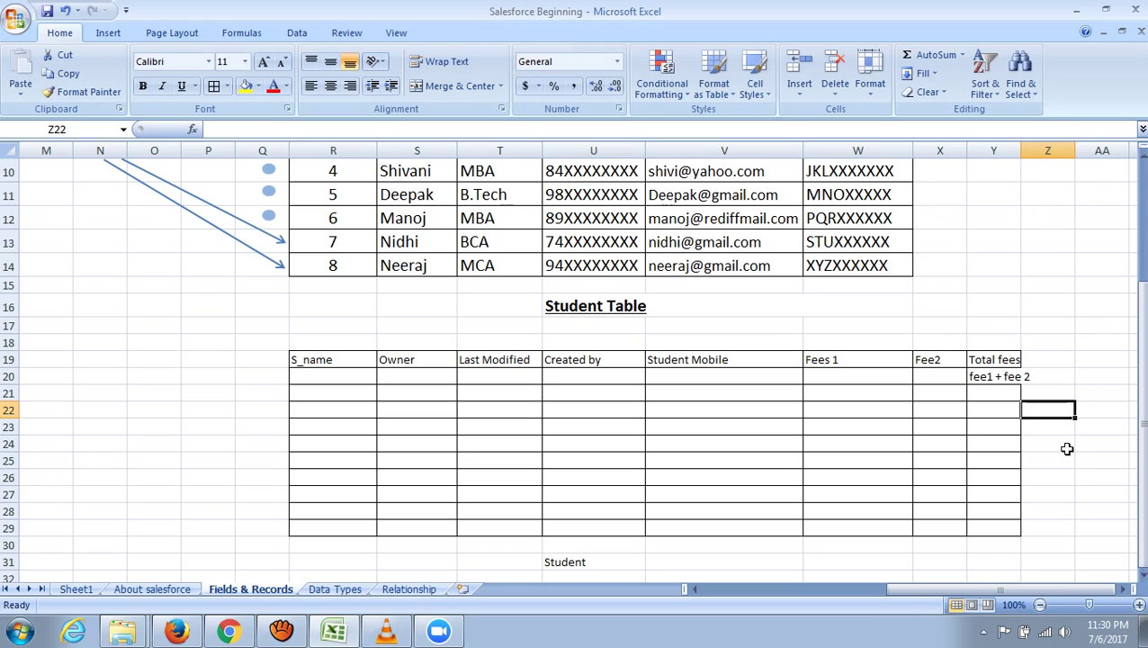
click(104, 360)
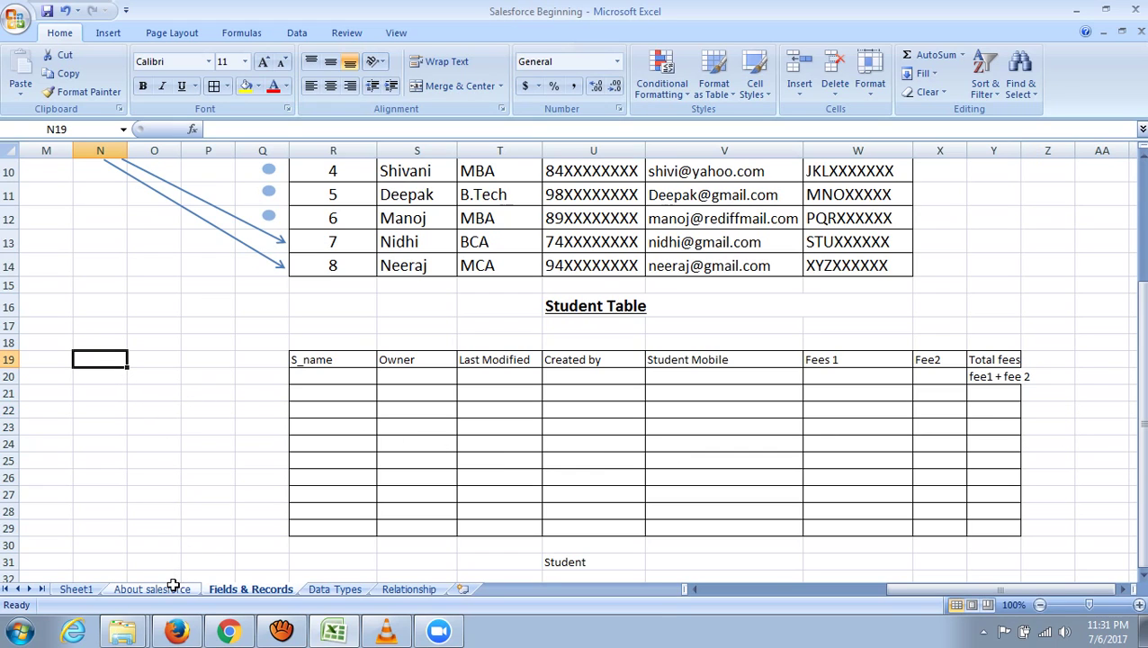
- Review the Data Types sheet and the Student and Teacher Object tables on the Relationship sheet
click(333, 590)
scroll(279, 502, down, 1)
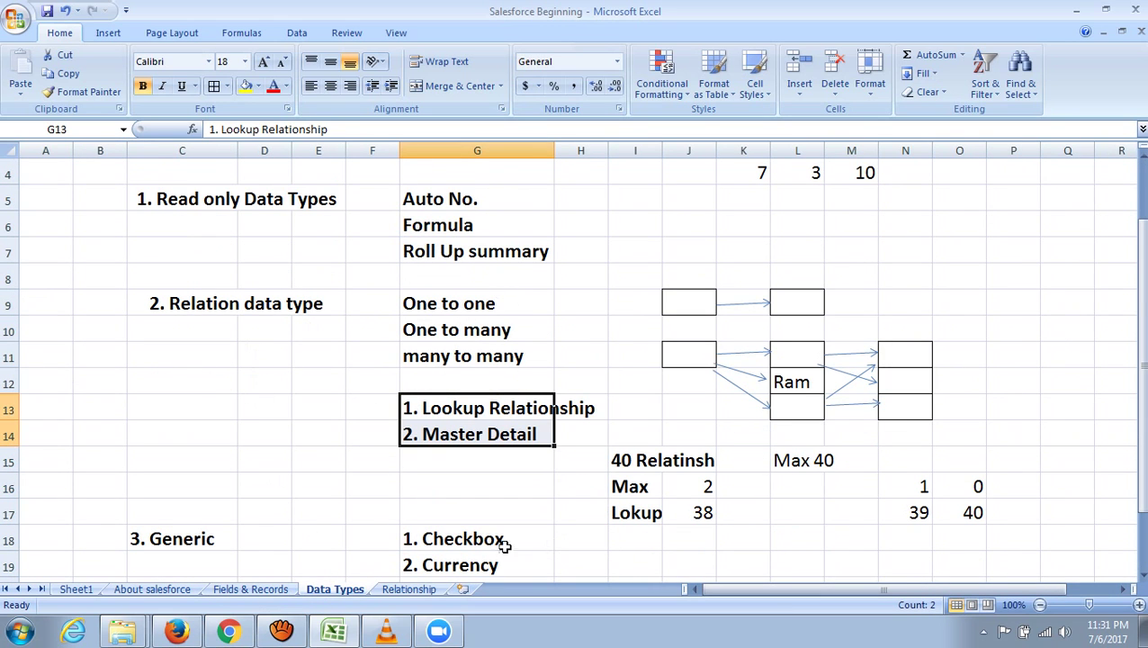
click(401, 588)
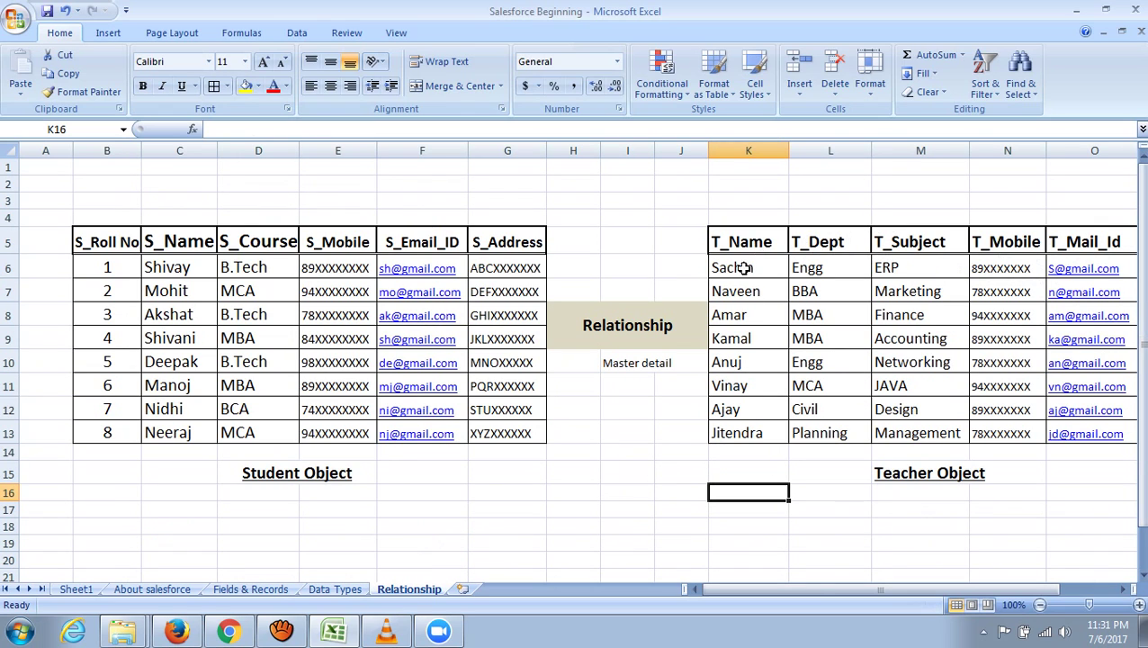
drag(126, 241, 475, 423)
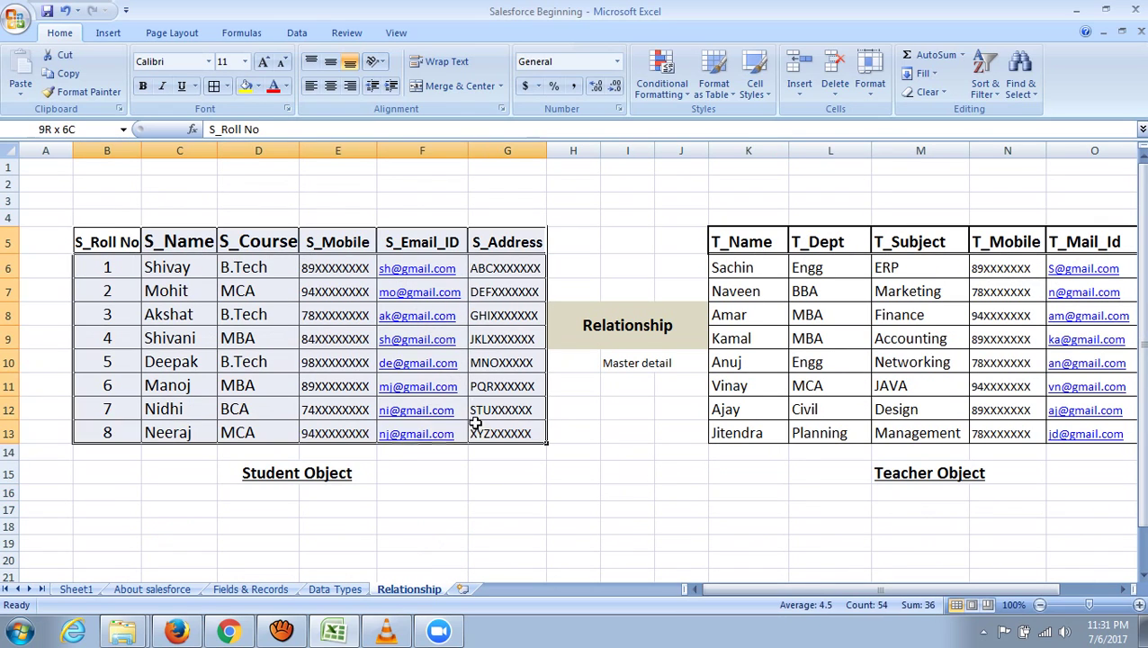
click(580, 510)
drag(745, 247, 1070, 425)
click(752, 149)
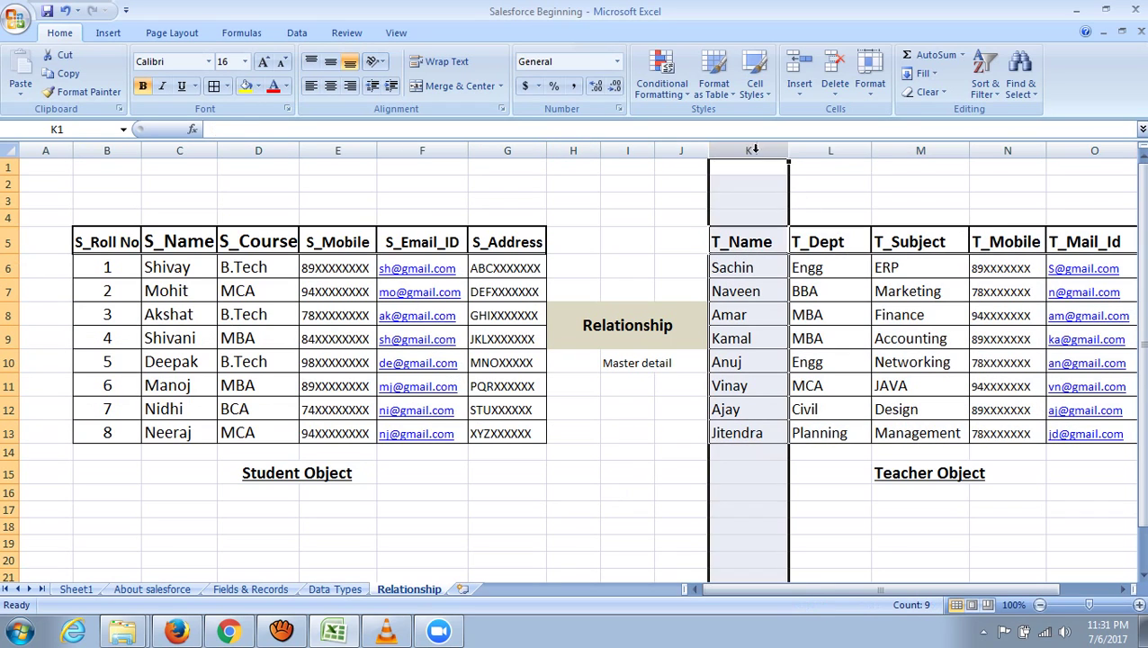
click(829, 150)
click(918, 149)
click(1024, 152)
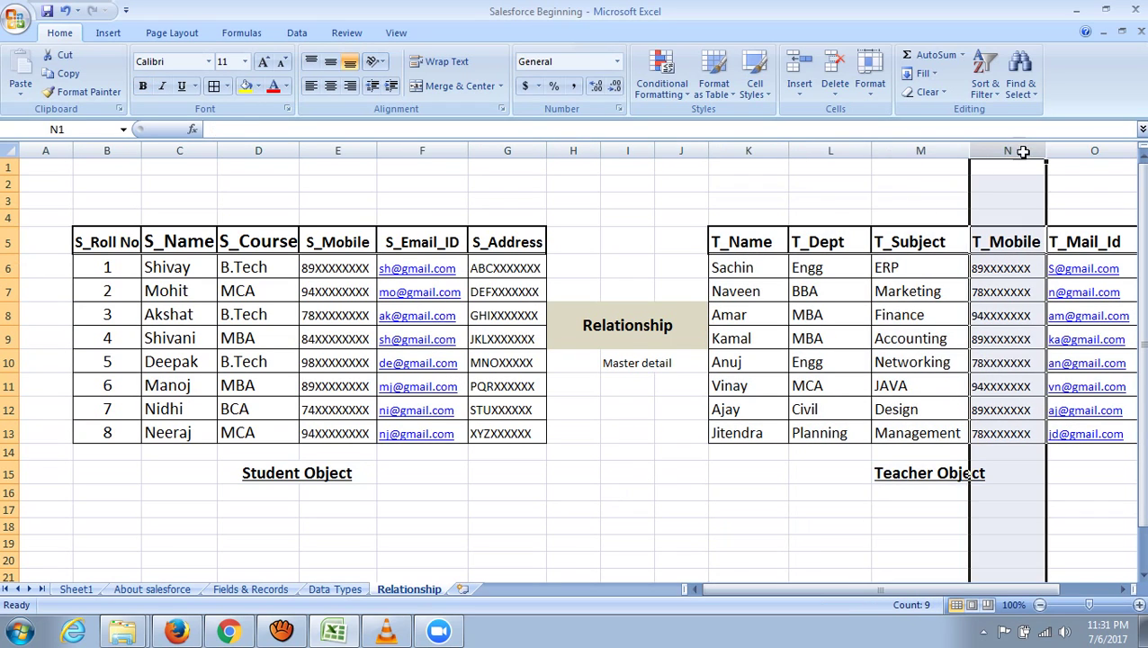
click(681, 321)
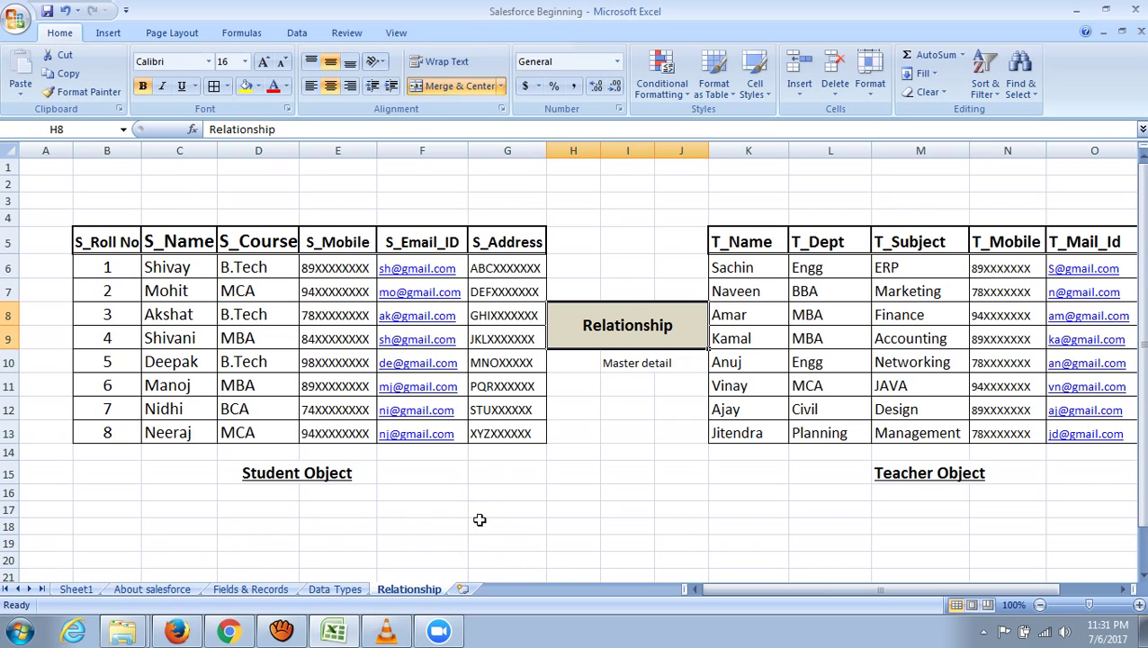
- Glance through the About salesforce and Fields & Records sheets, then return to the Salesforce record
click(153, 589)
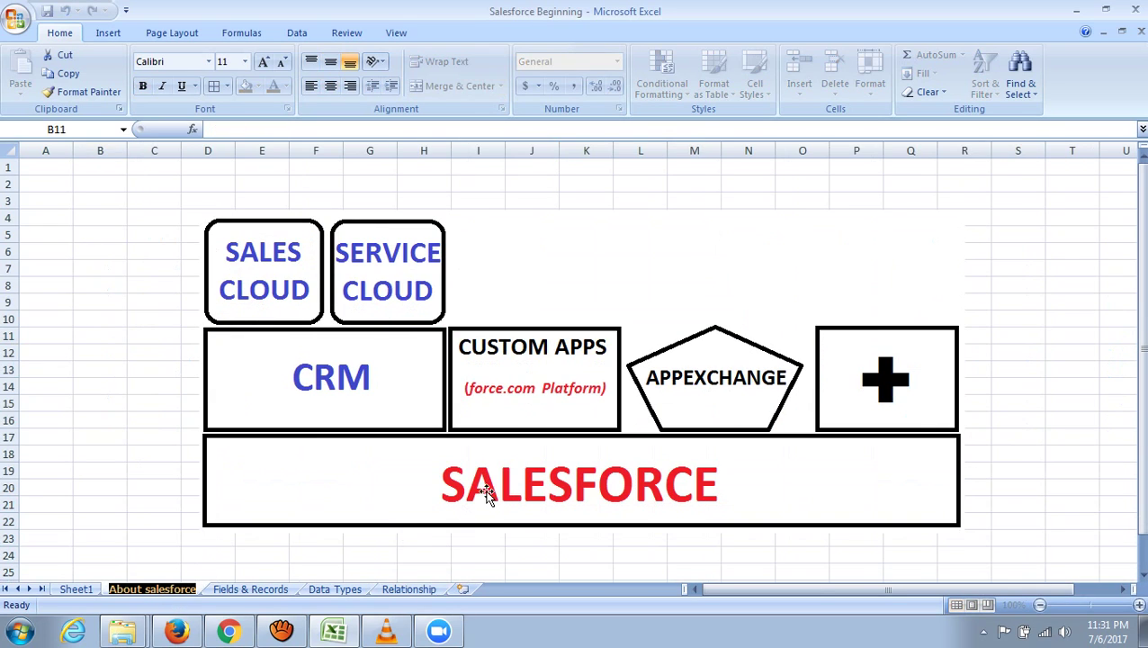
click(251, 590)
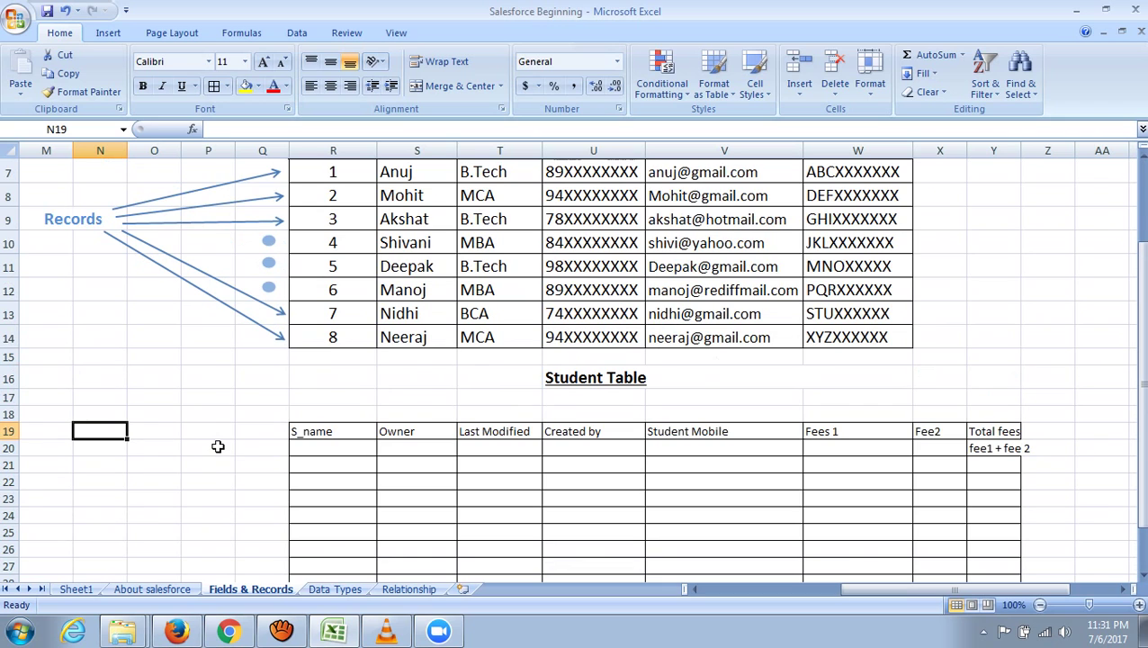
scroll(217, 446, up, 2)
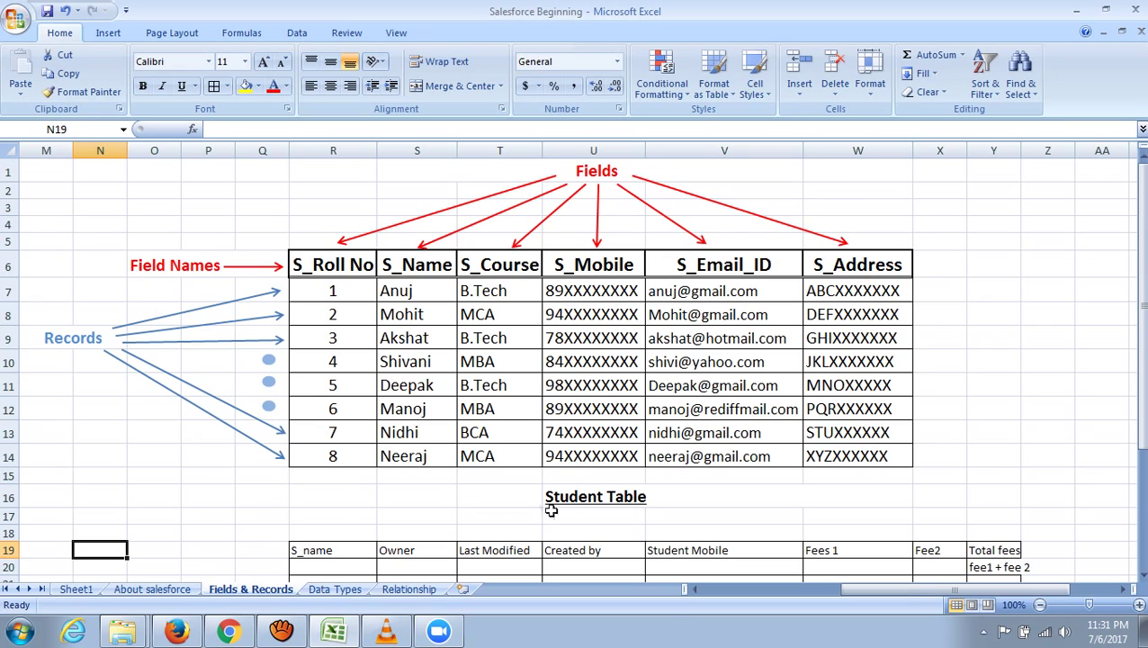
click(228, 635)
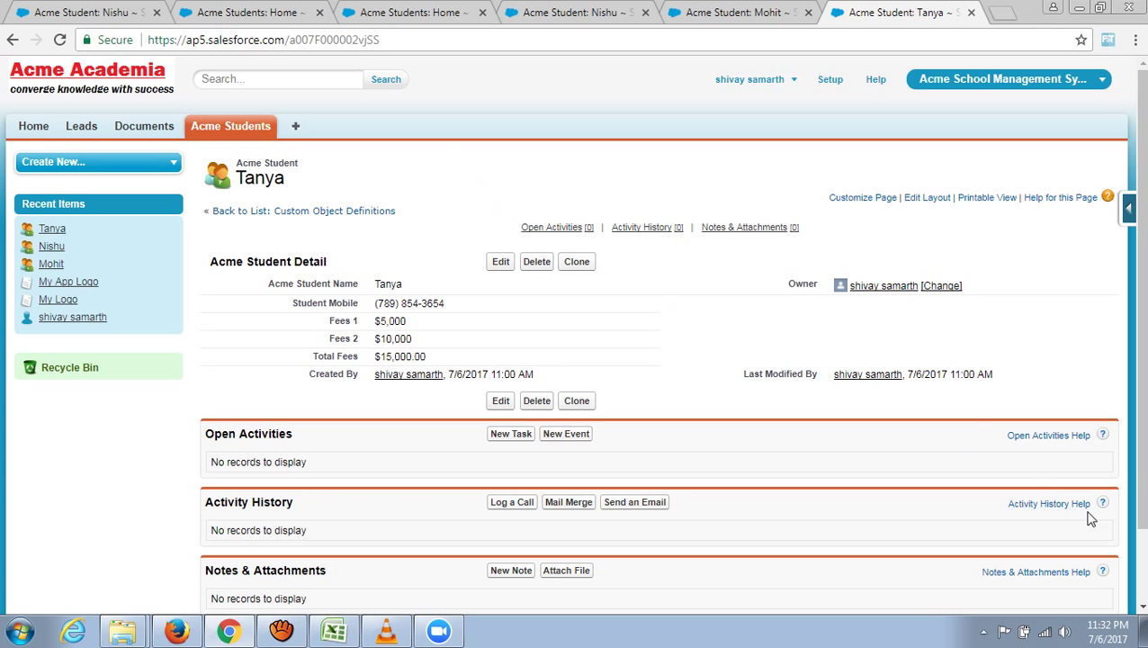
scroll(798, 270, down, 2)
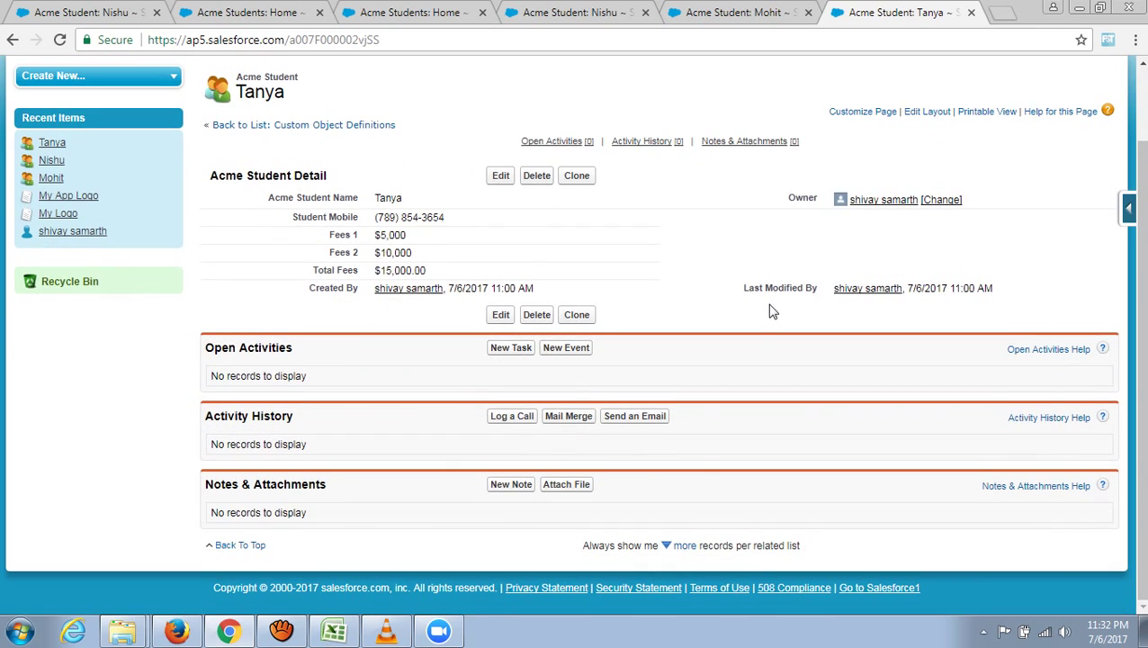
scroll(761, 311, up, 2)
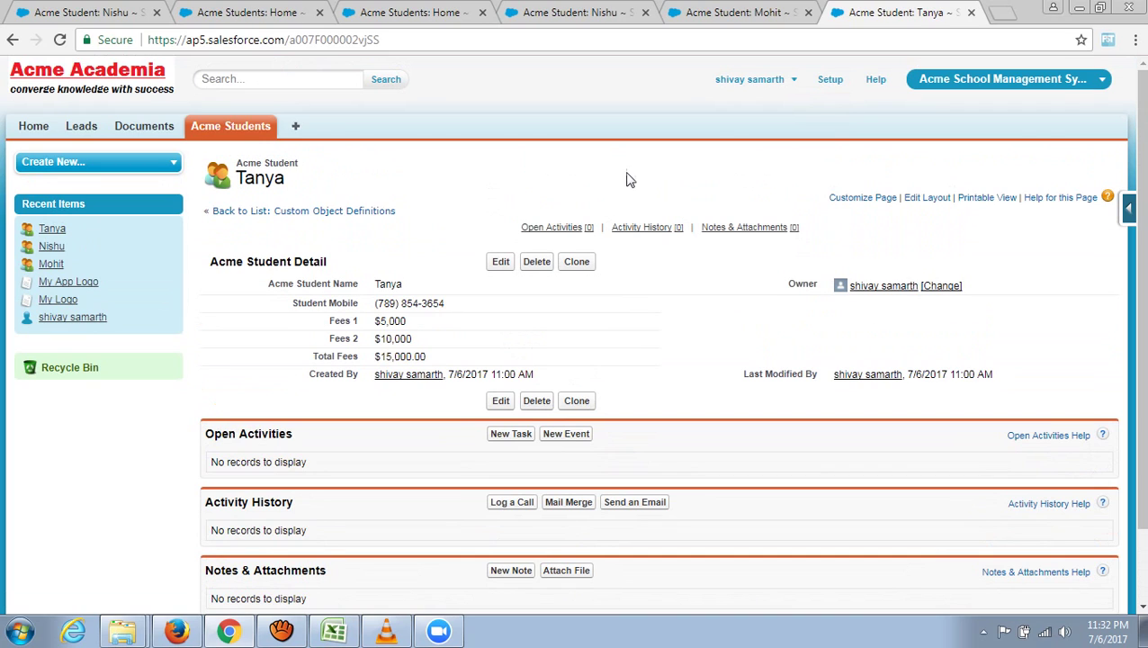